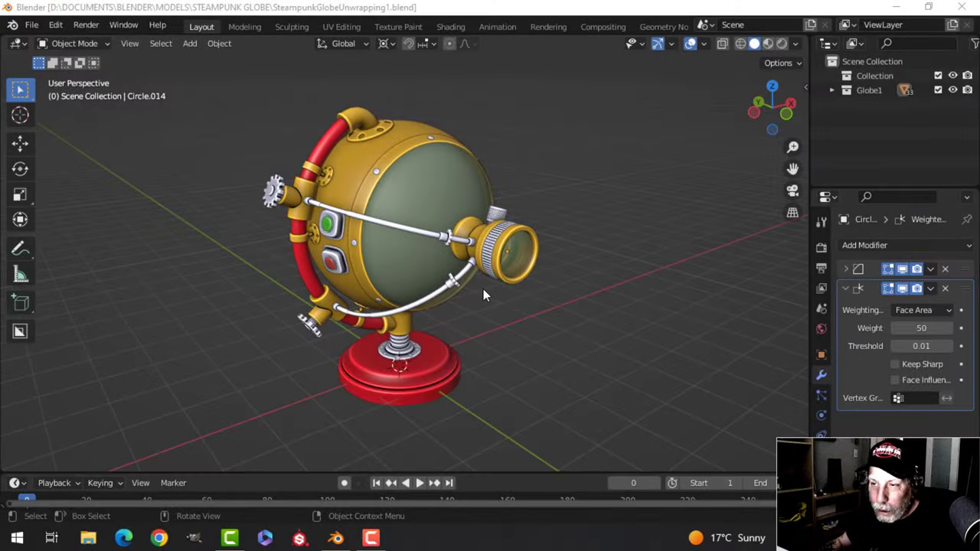
middle_click_drag(584, 273, 526, 245)
scroll(561, 257, "up", 2)
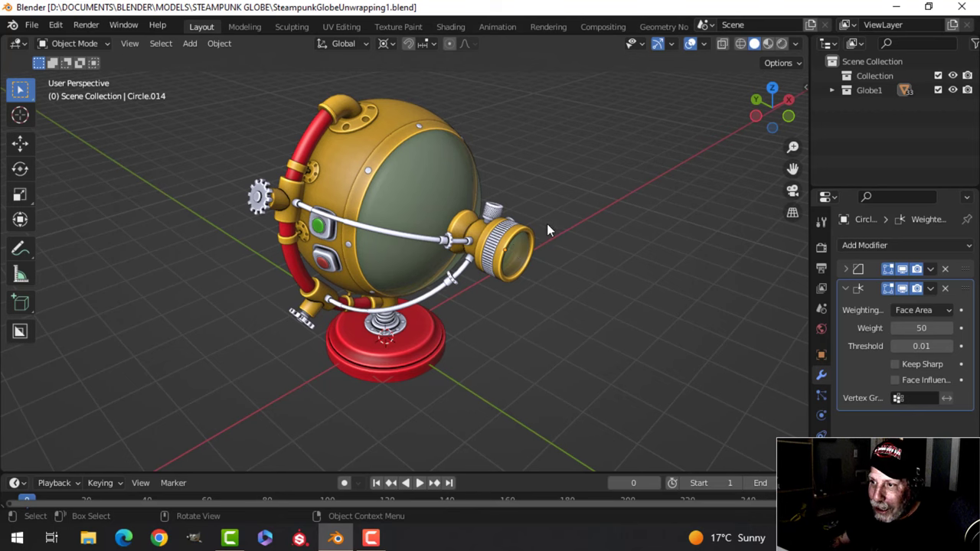
middle_click_drag(562, 229, 544, 218)
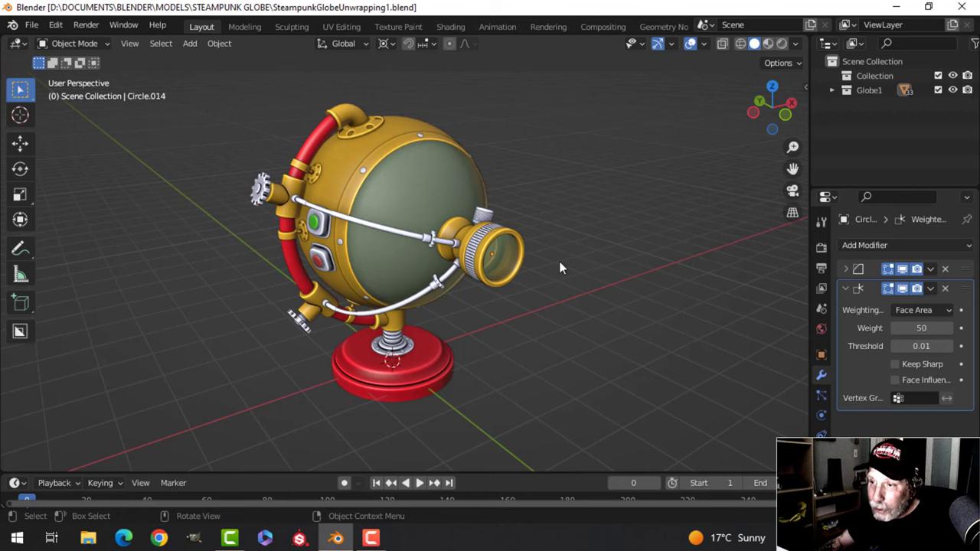
middle_click_drag(549, 261, 505, 228)
scroll(540, 242, "down", 1)
scroll(505, 241, "up", 2)
scroll(528, 228, "down", 1)
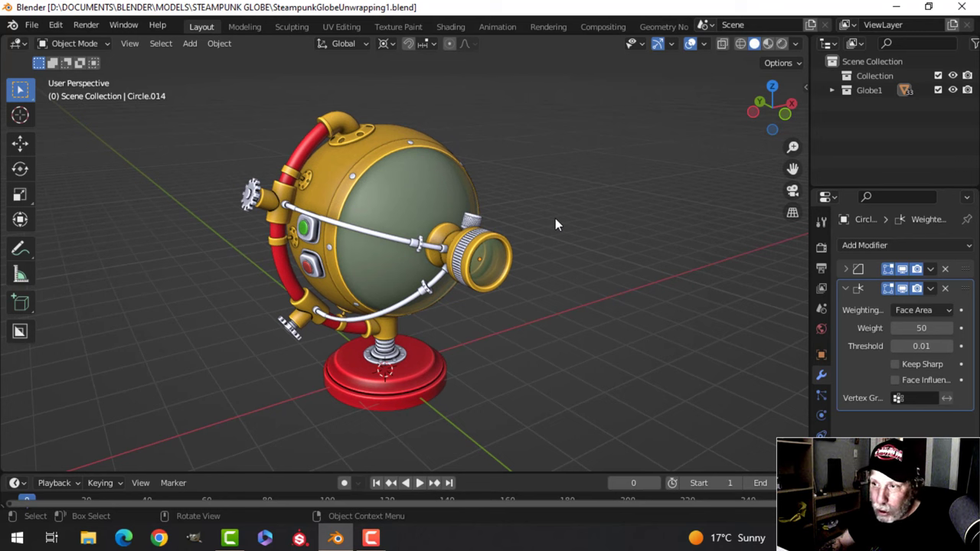
Step: Create a new material on the glass shell at the front of the globe and name it Base
left_click(444, 198)
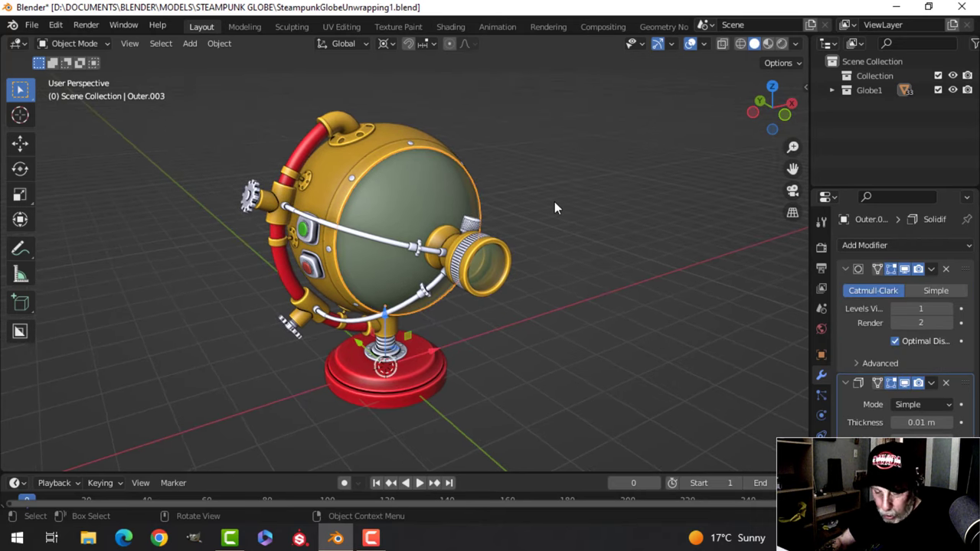
left_click(846, 269)
left_click(847, 287)
left_click(820, 475)
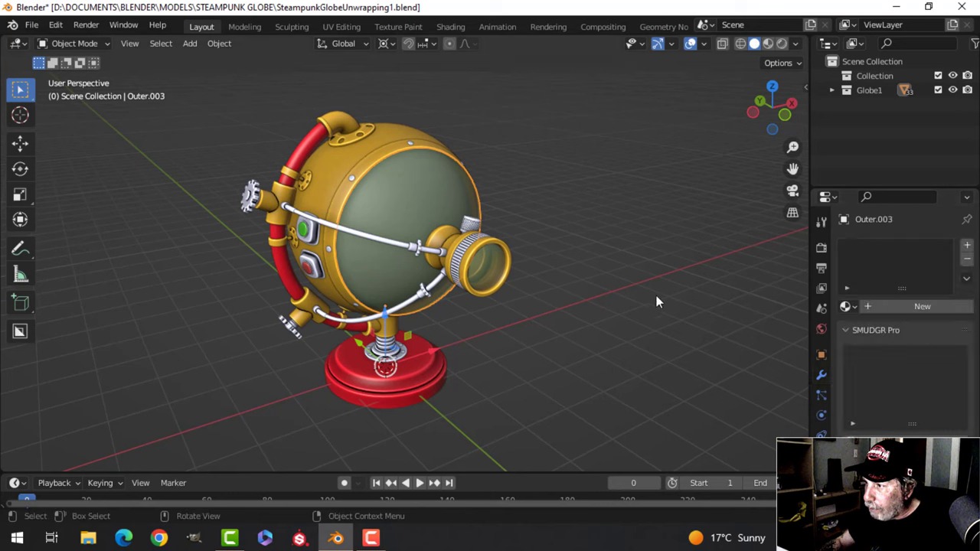
left_click(886, 309)
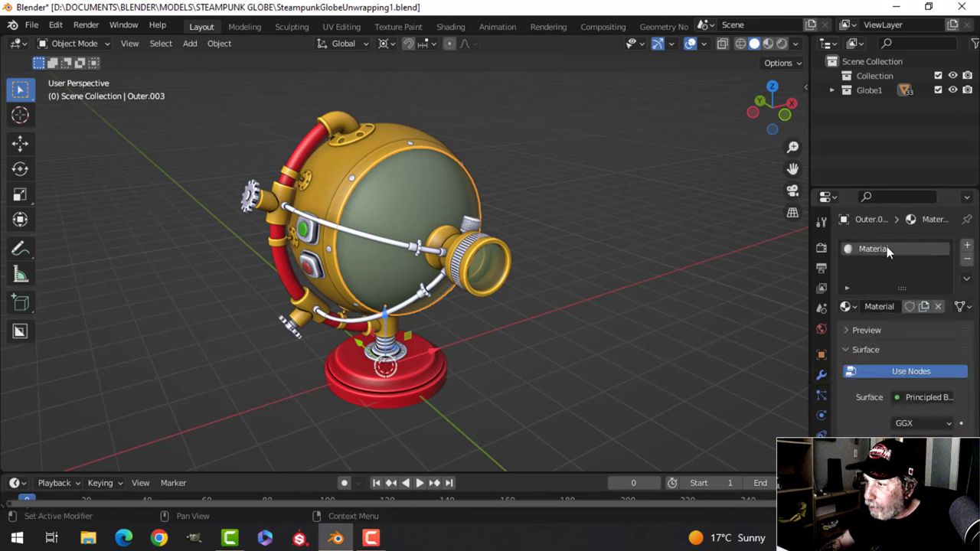
double_click(886, 248)
type("Base")
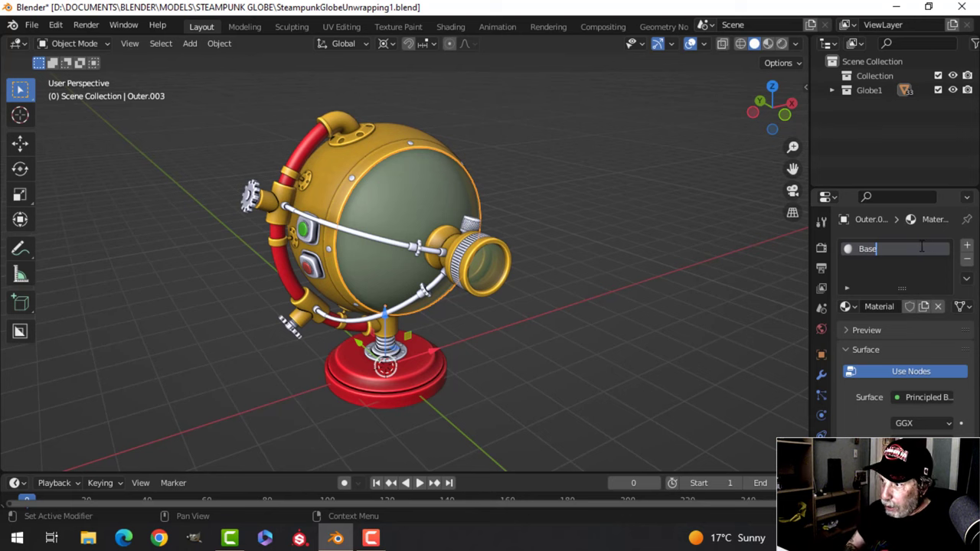
key("Return")
Step: Try to link materials across all objects with the inner sphere as the active source
scroll(559, 268, "down", 1)
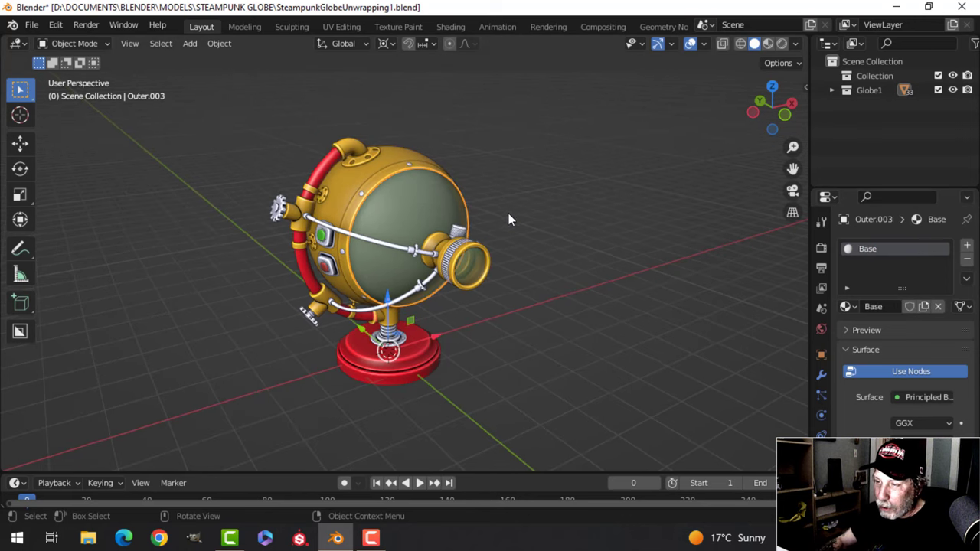
scroll(510, 219, "up", 3)
key("a")
scroll(493, 210, "down", 2)
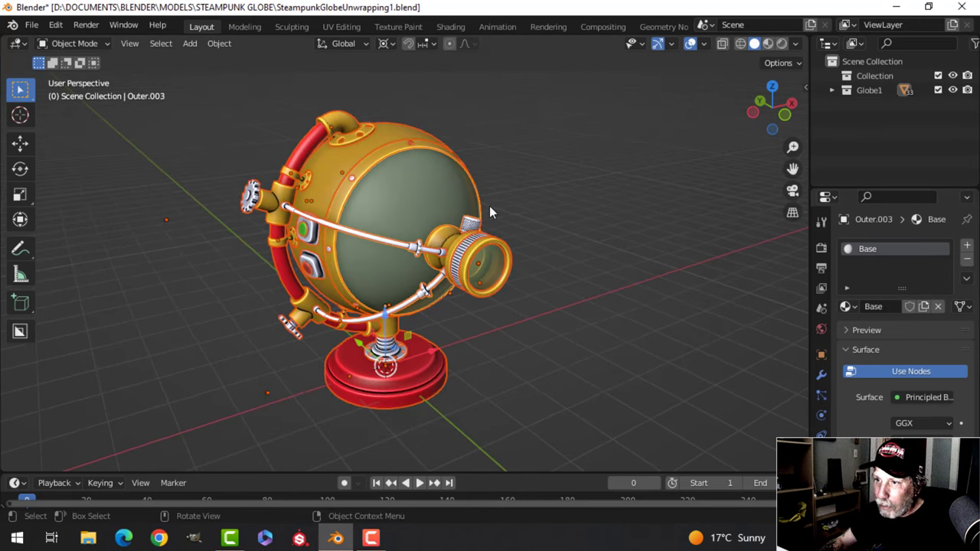
left_click(426, 196, "shift")
key("ctrl+l")
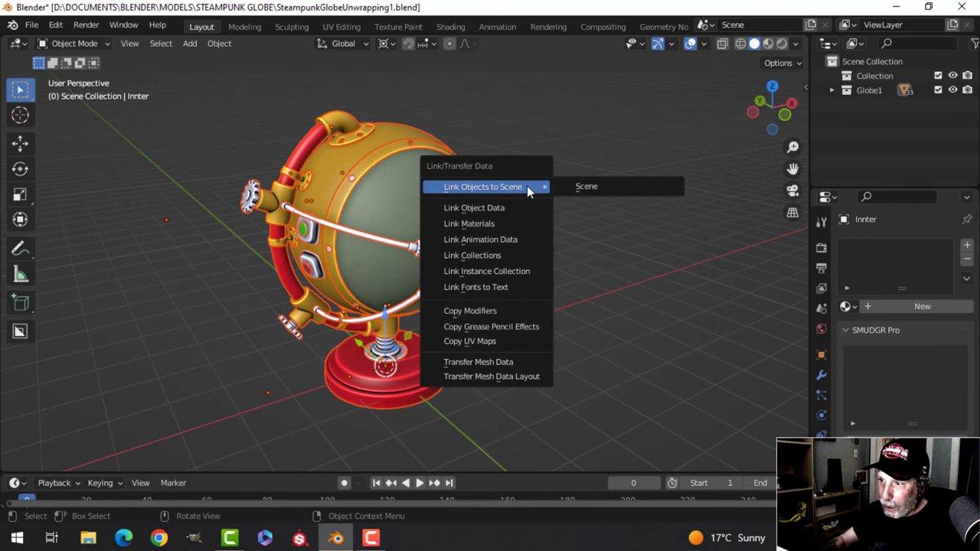
left_click(486, 223)
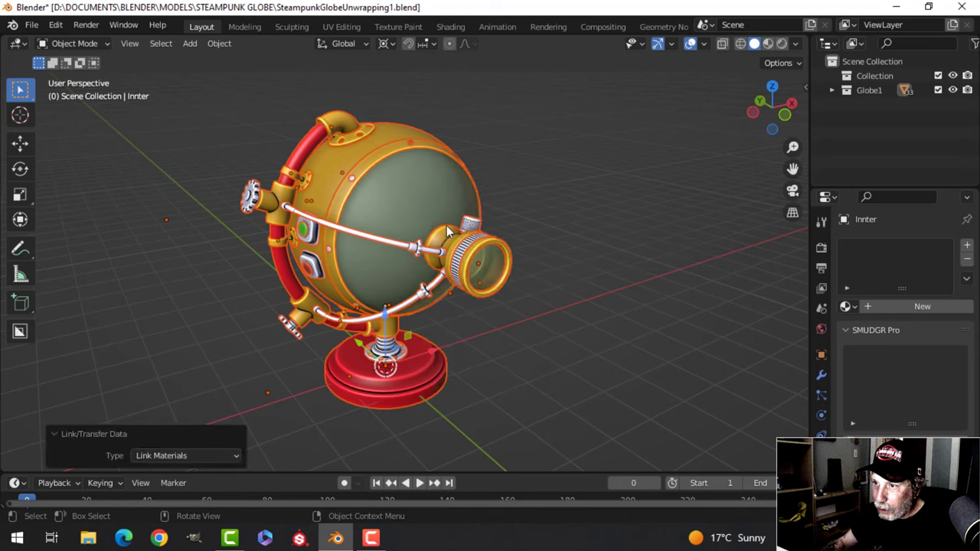
left_click(359, 146)
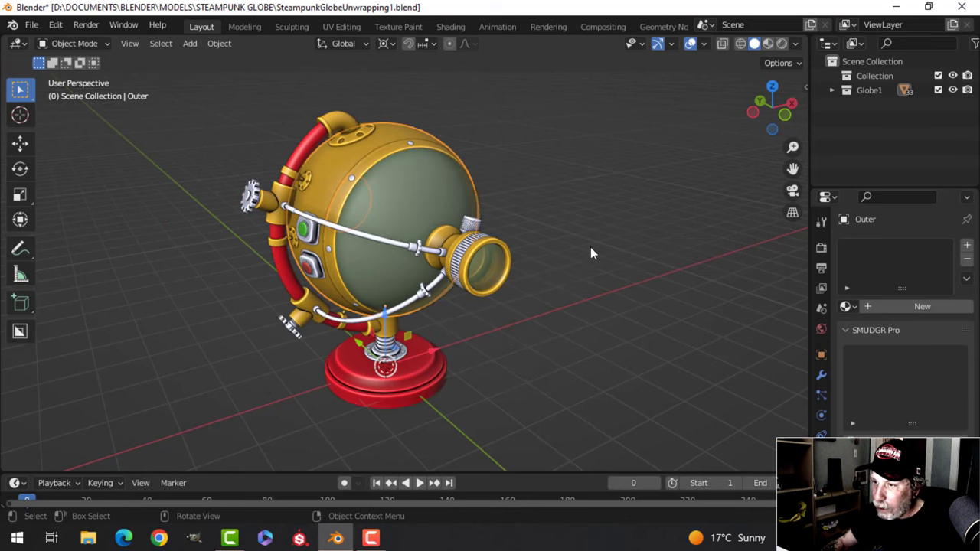
Step: Link the Base material from the front glass shell to all objects and spot-check it on other parts
key("a")
left_click(435, 194, "shift")
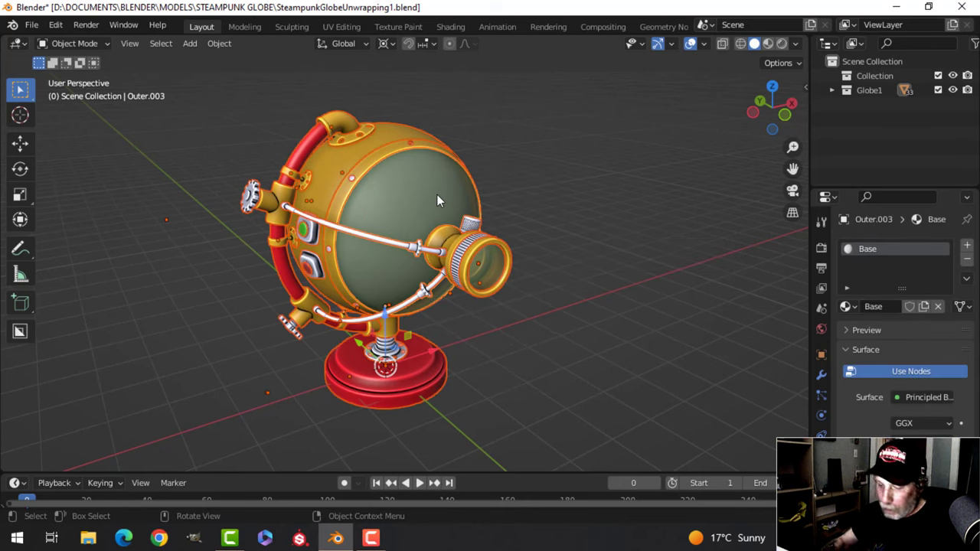
key("ctrl+l")
left_click(438, 196)
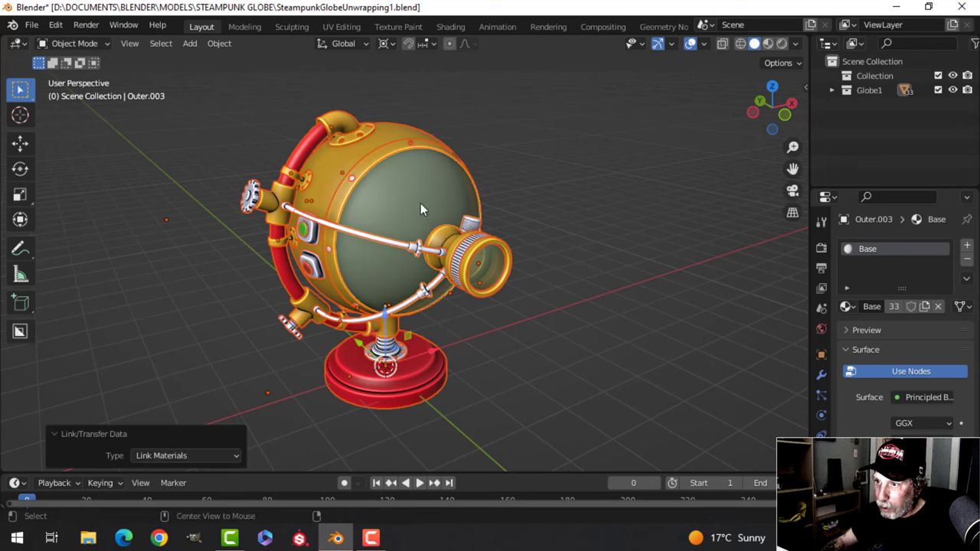
left_click(349, 162)
left_click(411, 209)
middle_click_drag(411, 209, 294, 197)
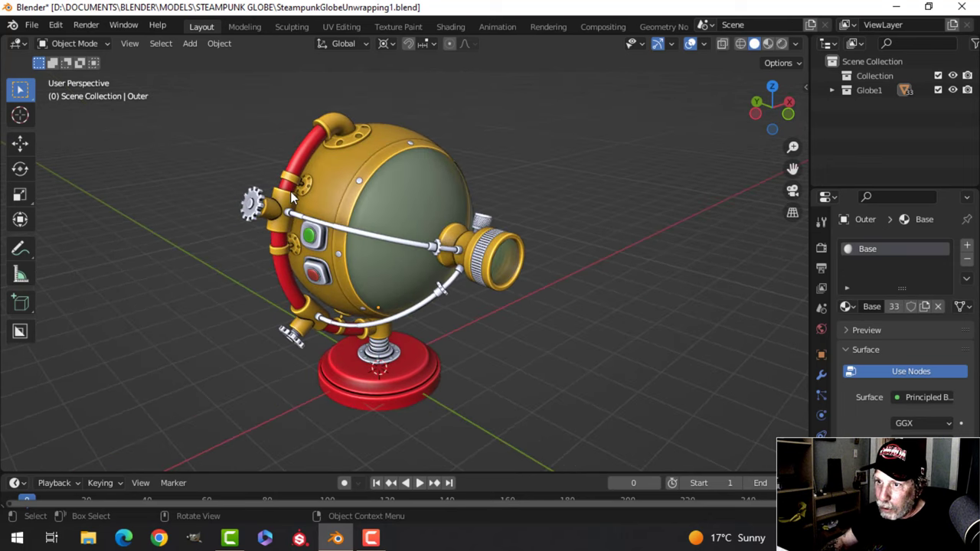
left_click(309, 157)
Step: Hide the glass shell that covers the front of the inner sphere
middle_click_drag(388, 207, 425, 210)
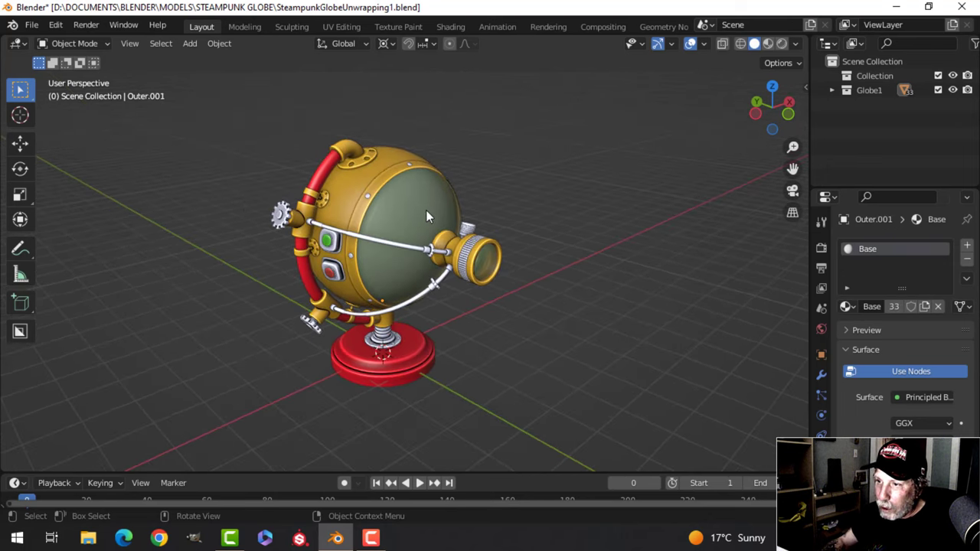
left_click(426, 210)
key("h")
Step: Replace the inner sphere's Base material with a new material named Globe
scroll(514, 242, "up", 3)
left_click(435, 208)
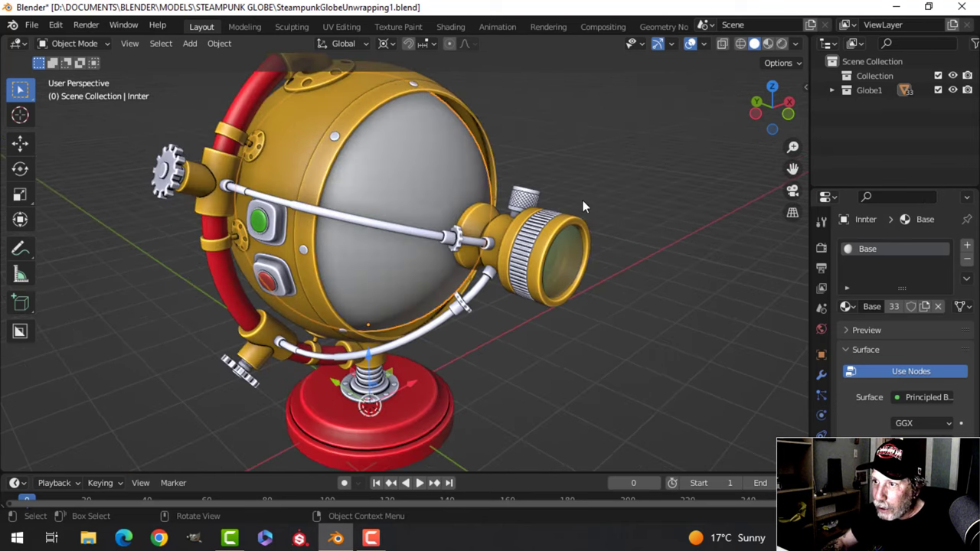
mouse_move(598, 206)
middle_mouse_down("shift")
mouse_move(619, 212)
mouse_move(547, 222)
mouse_move(590, 217)
middle_mouse_up("shift")
left_click(965, 260)
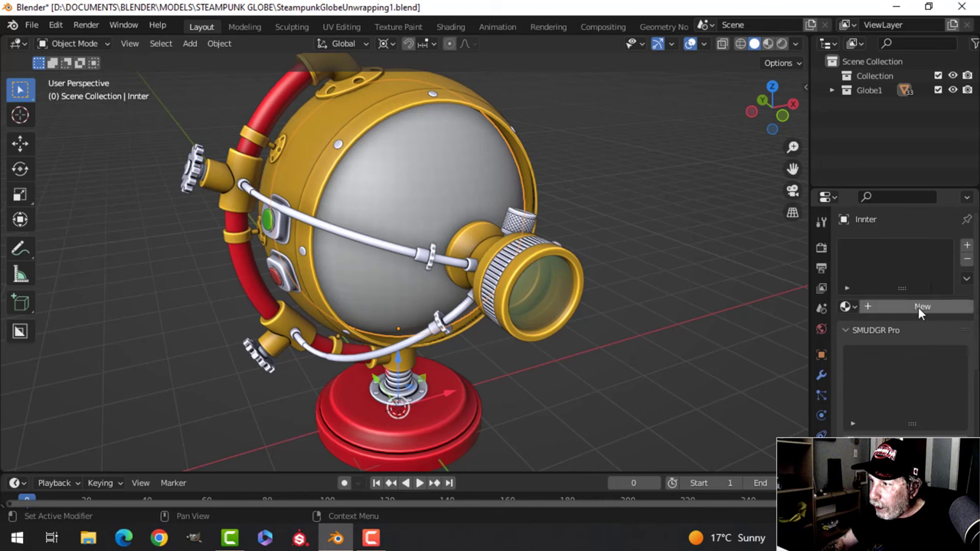
left_click(918, 308)
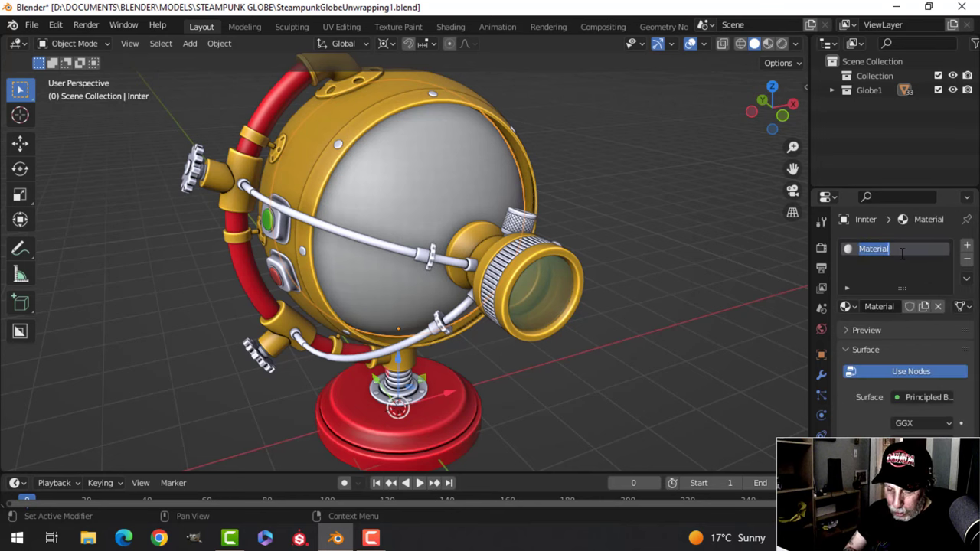
left_click(899, 253)
type("Globe")
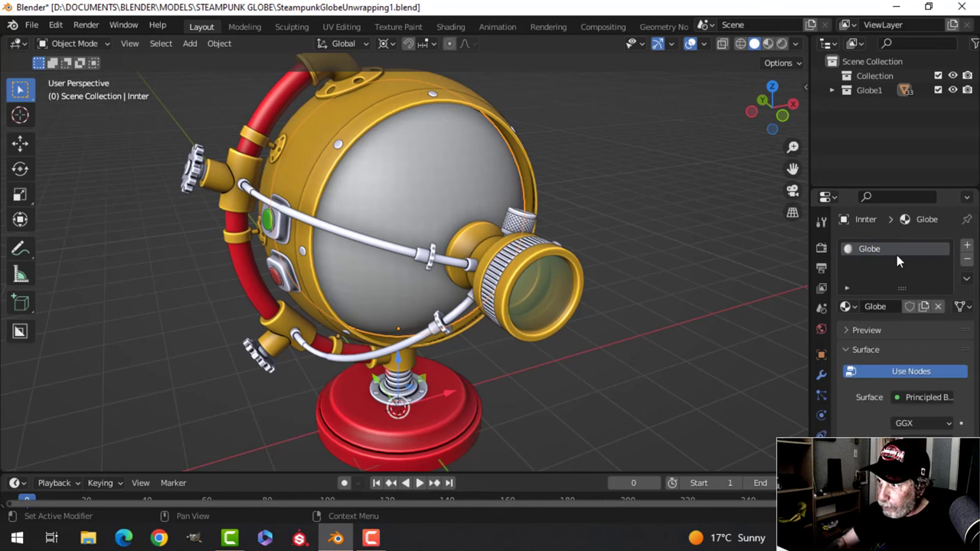
key("Return")
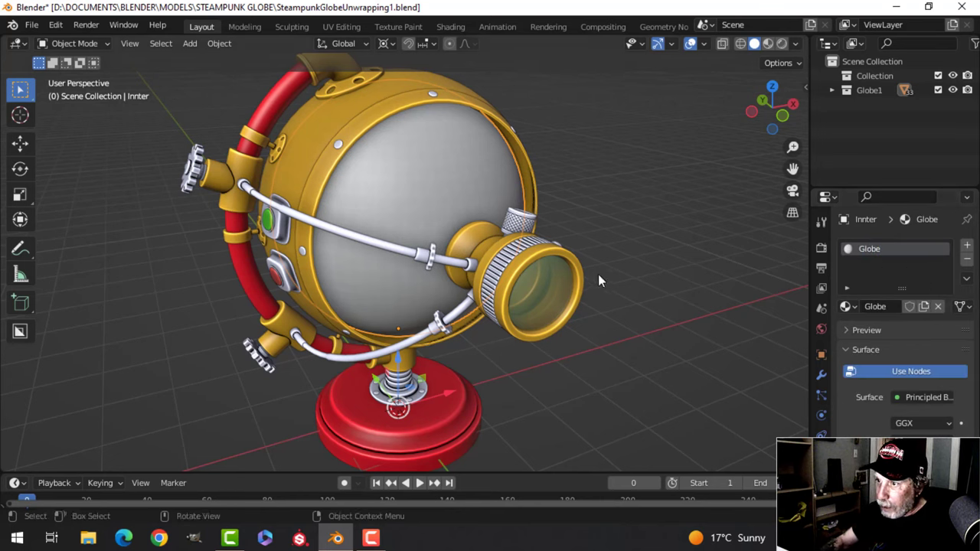
Step: Rename the inner sphere object to GLOBE and hide it from the viewport
left_click(831, 90)
scroll(903, 150, "down", 5)
scroll(895, 138, "down", 3)
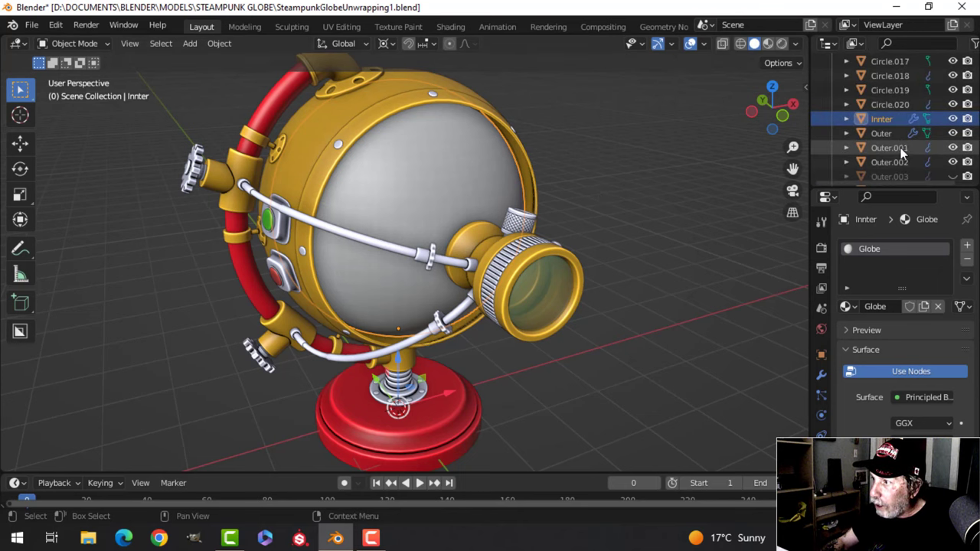
double_click(884, 120)
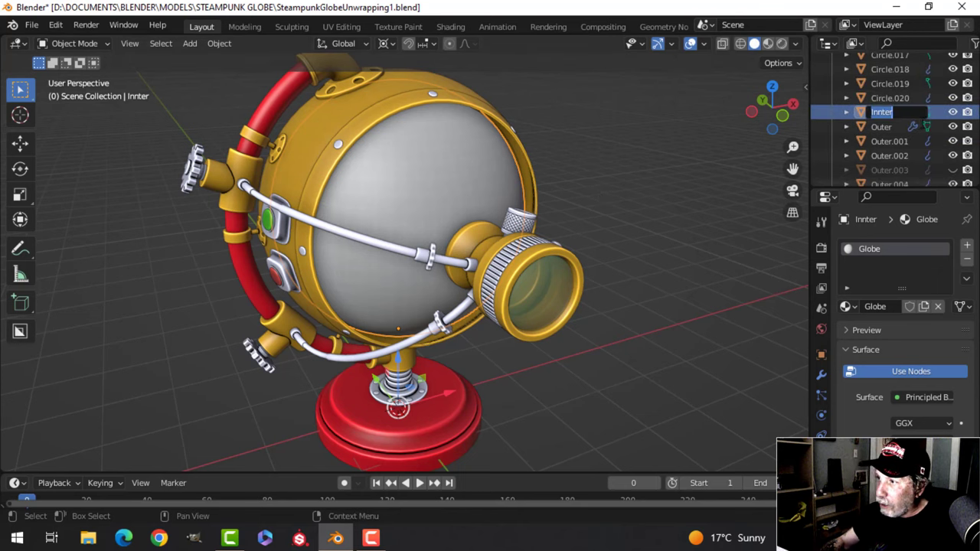
type("GLOBE")
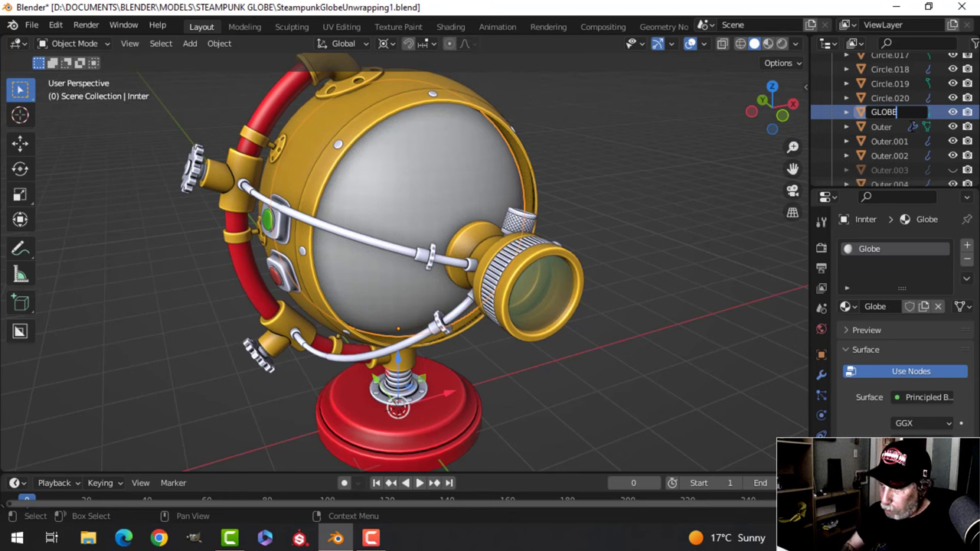
key("Return")
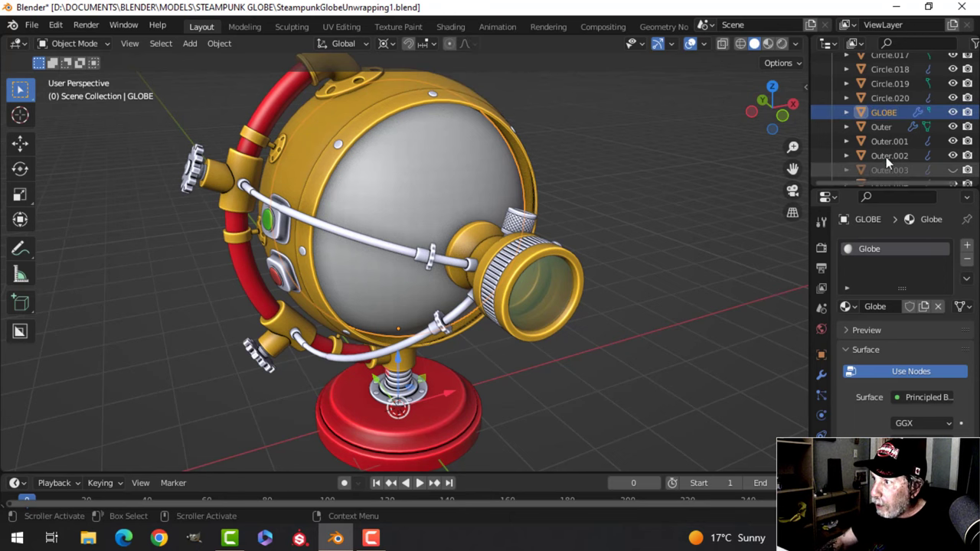
left_click(952, 113)
middle_click_drag(503, 211, 640, 147)
scroll(526, 219, "up", 2)
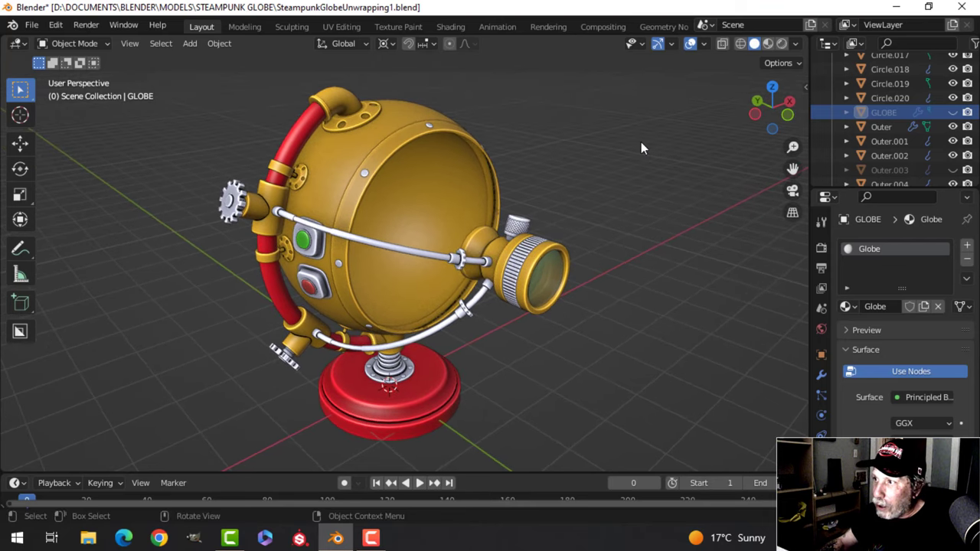
Step: Preview the model with the viewport color set to Material and return it to Object color
left_click(796, 44)
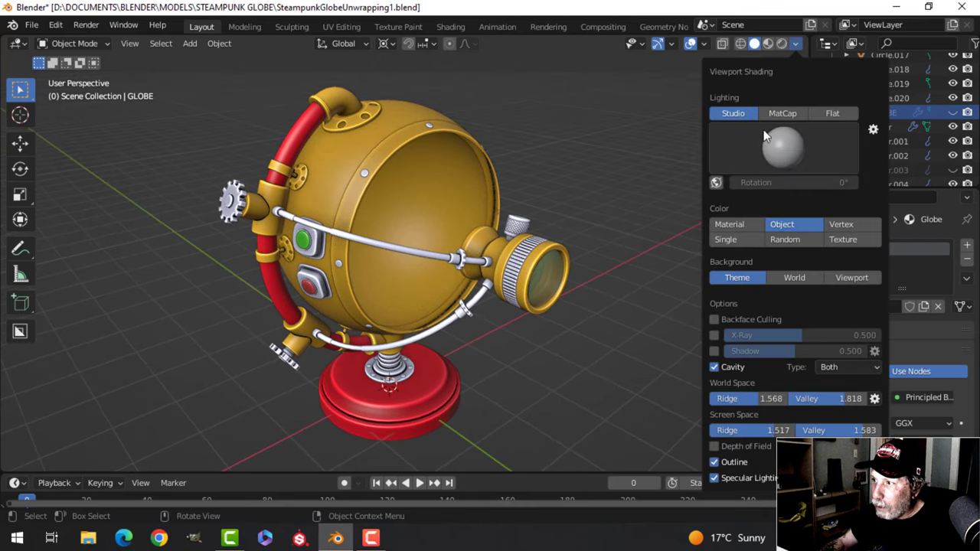
left_click(728, 224)
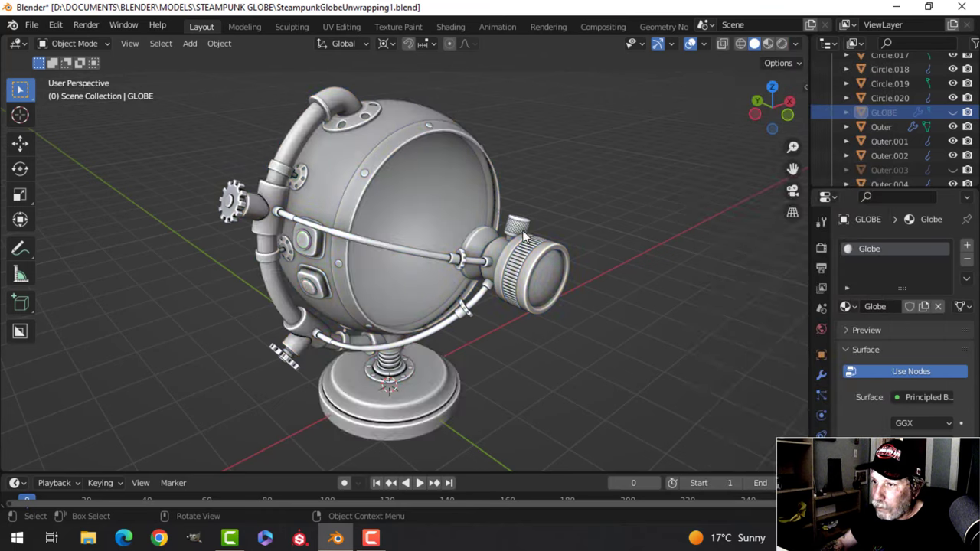
scroll(518, 238, "up", 3)
left_click(797, 44)
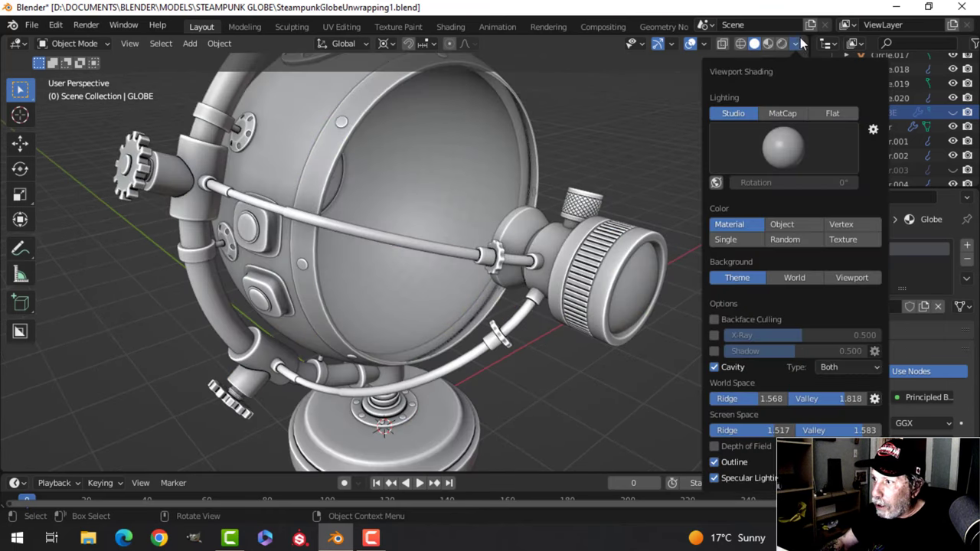
left_click(782, 224)
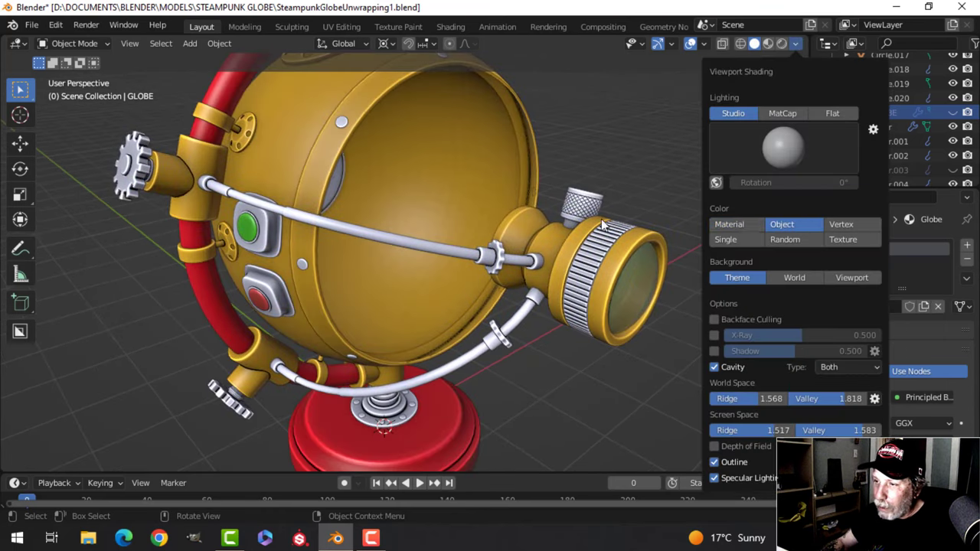
middle_click_drag(603, 222, 508, 205)
scroll(500, 184, "down", 2)
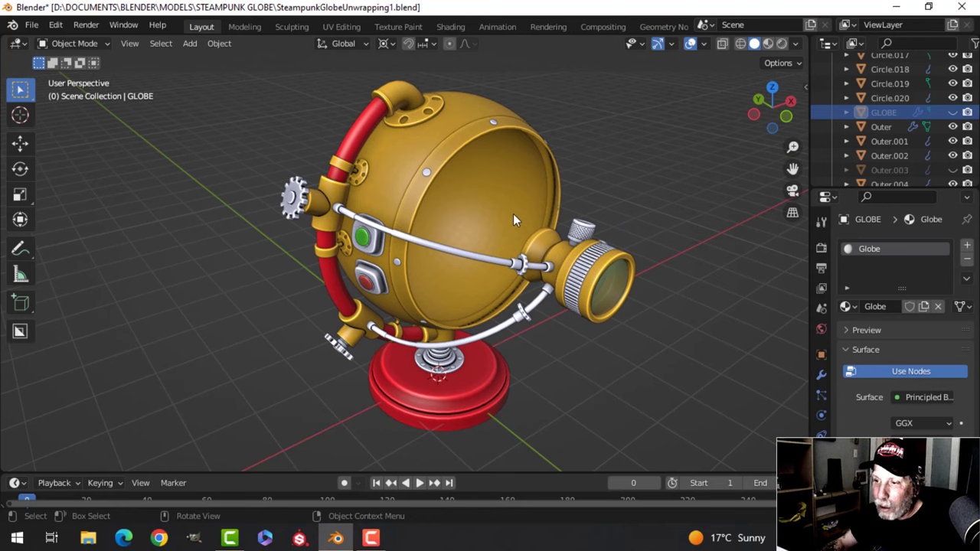
Step: Select the outer shell and its front rim and set the transform pivot point to Median Point
mouse_move(506, 225)
middle_mouse_down()
mouse_move(491, 206)
mouse_move(523, 208)
mouse_move(506, 196)
mouse_move(496, 215)
mouse_move(522, 228)
mouse_move(503, 218)
middle_mouse_up()
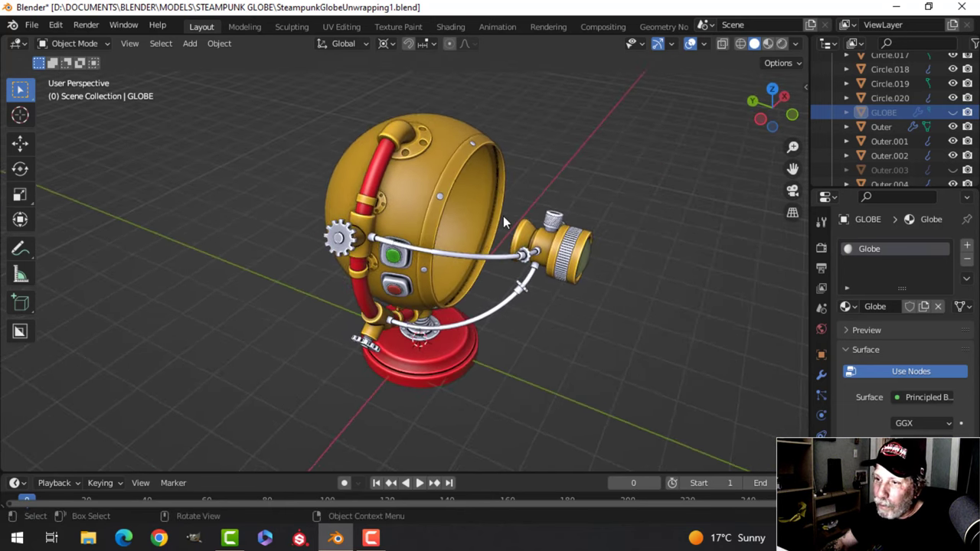
scroll(503, 216, "up", 3)
left_click(483, 154)
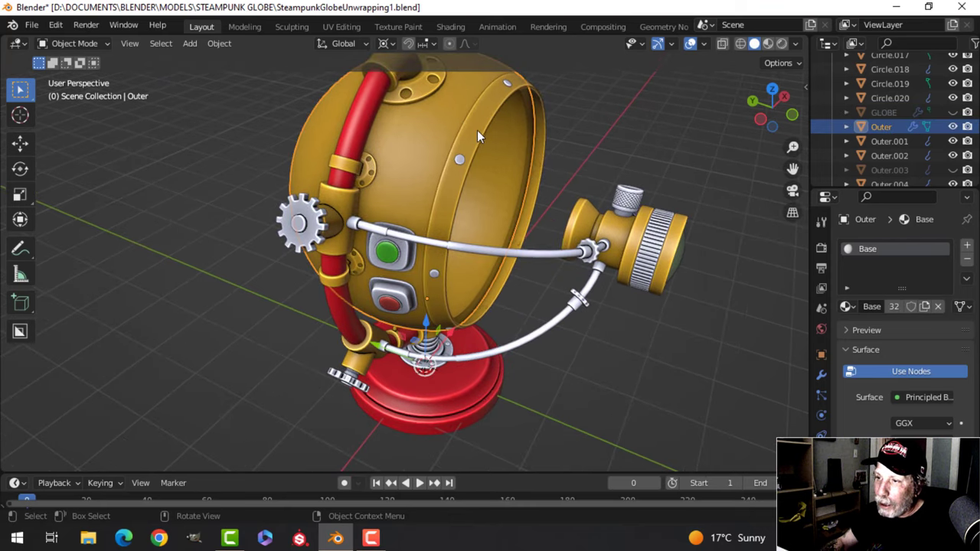
left_click(528, 157, "shift")
middle_click_drag(528, 157, 501, 171)
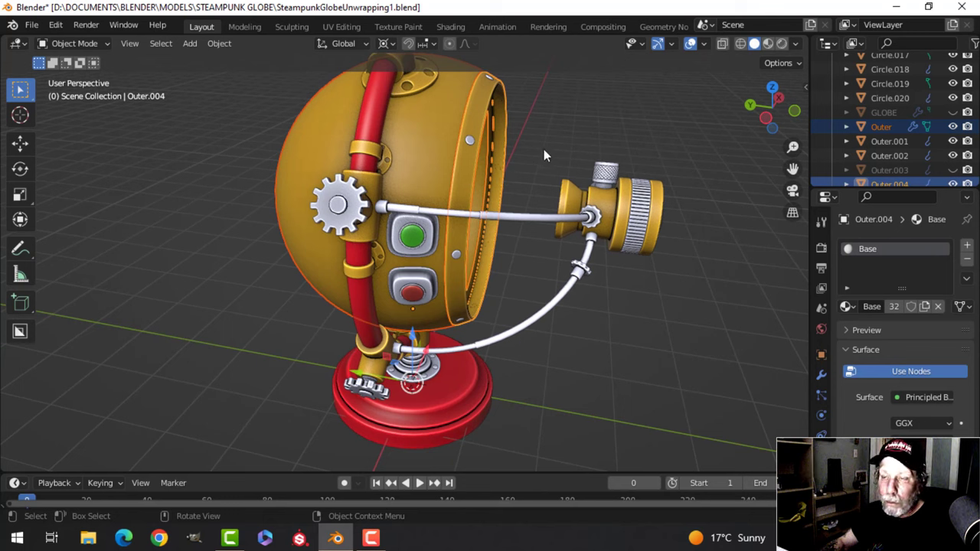
left_click(386, 44)
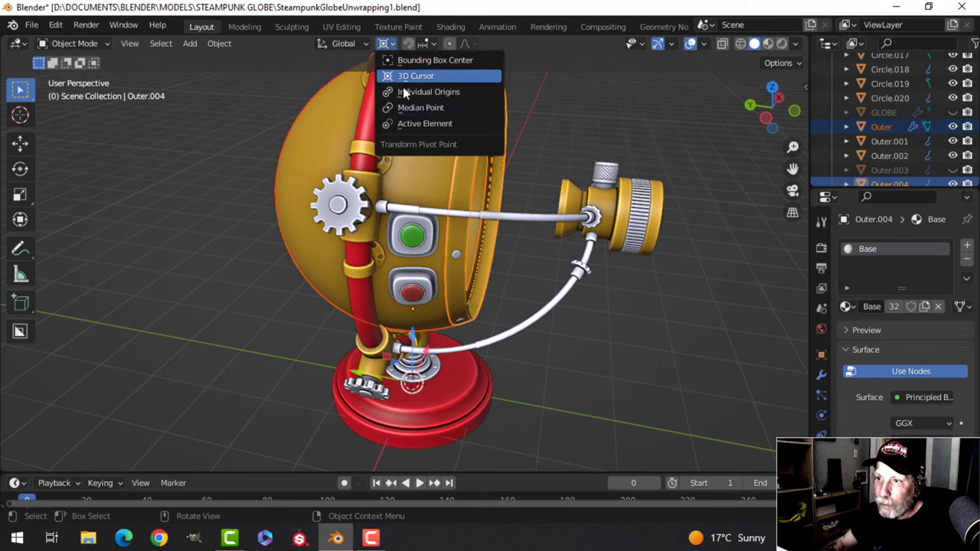
left_click(404, 105)
middle_click_drag(404, 105, 536, 131)
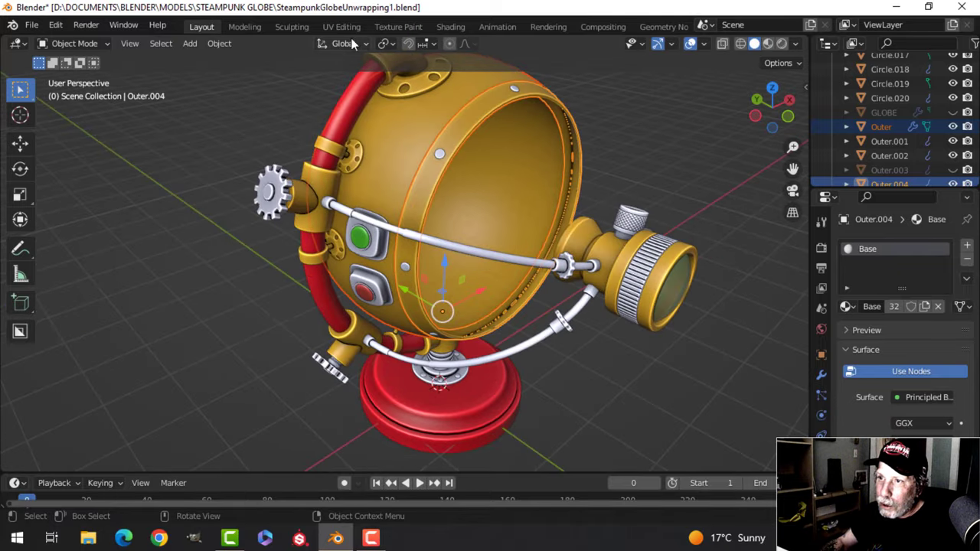
Step: Switch to the UV Editing workspace, return to Object Mode and select the outer shell
left_click(342, 27)
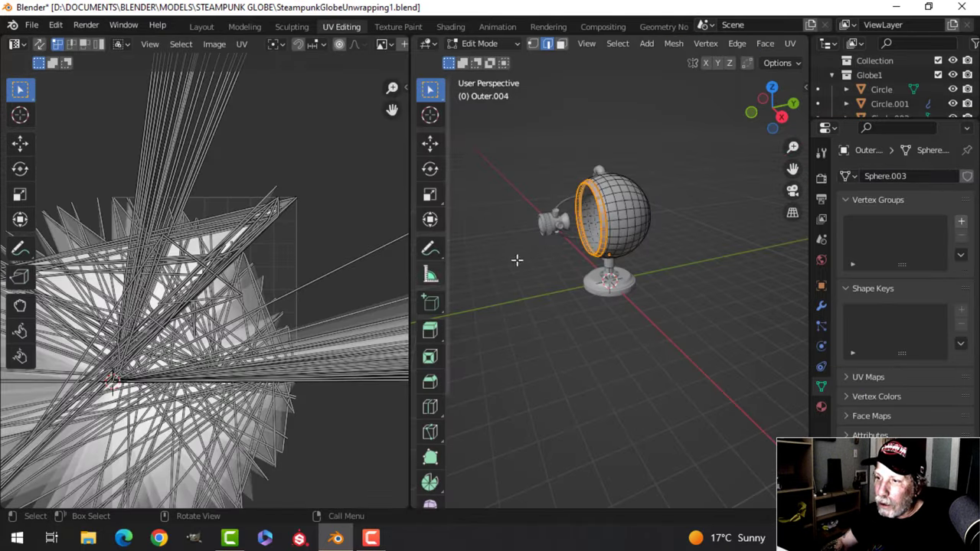
key("Tab")
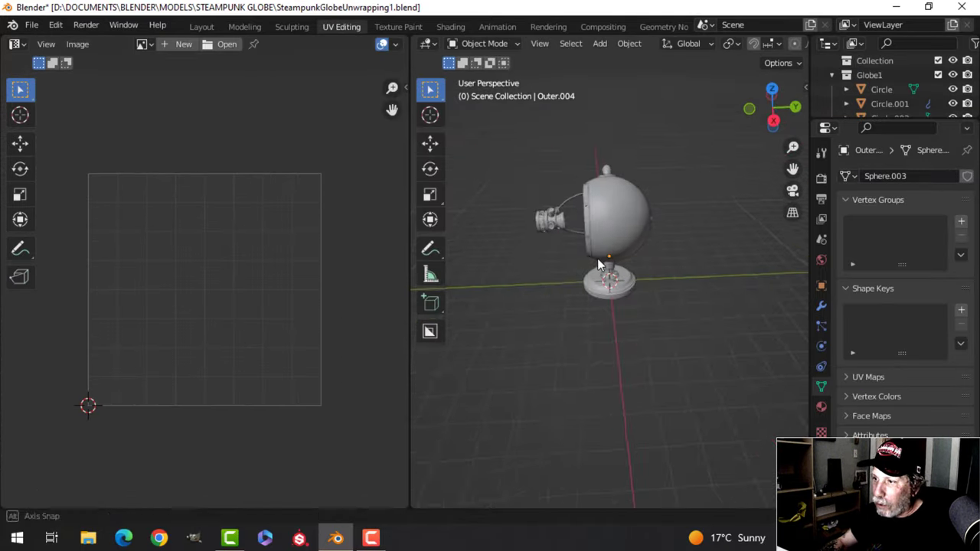
scroll(612, 239, "up", 3)
left_click(632, 221)
middle_click_drag(663, 210, 674, 283)
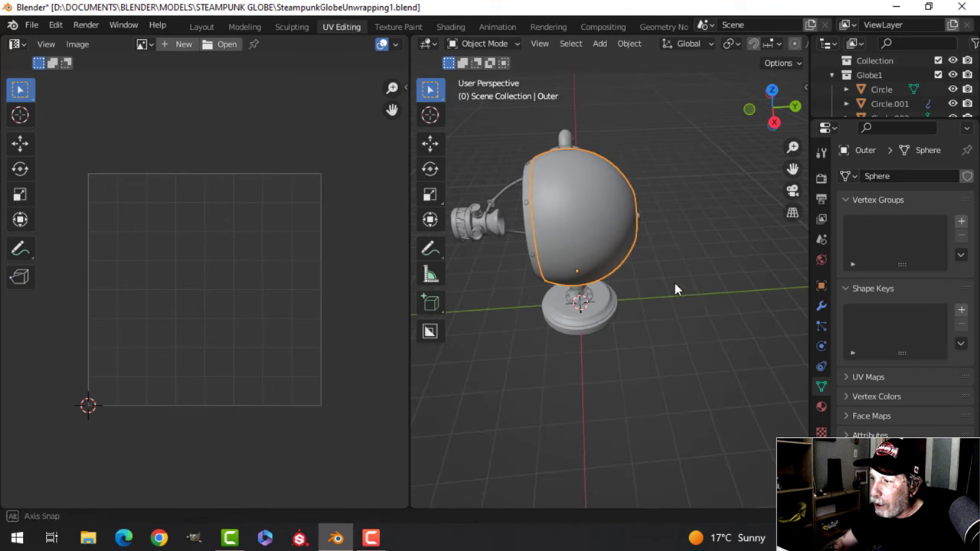
Step: Show the outer shell's modifier settings and widen the 3D viewport by shrinking the UV editor
left_click(821, 306)
scroll(599, 253, "up", 3)
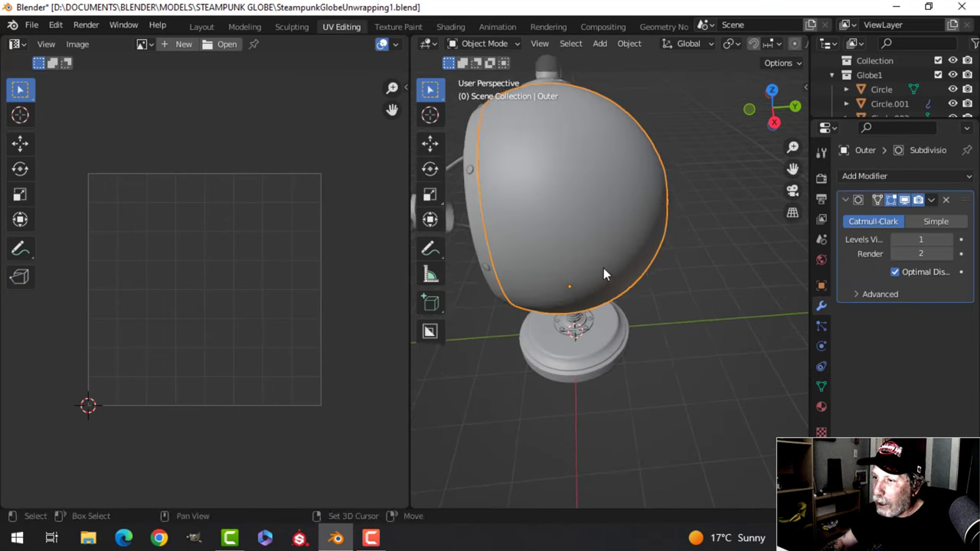
middle_click_drag(603, 268, 731, 297)
middle_click_drag(600, 247, 636, 245)
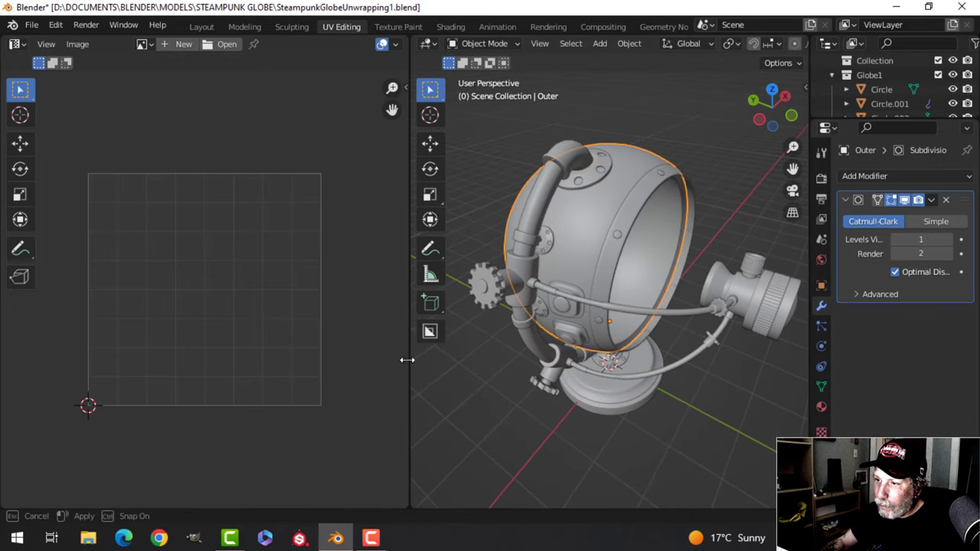
left_click_drag(408, 359, 377, 357)
Step: Apply the Subdivision modifier on the outer shell
scroll(590, 284, "up", 2)
scroll(588, 279, "down", 3)
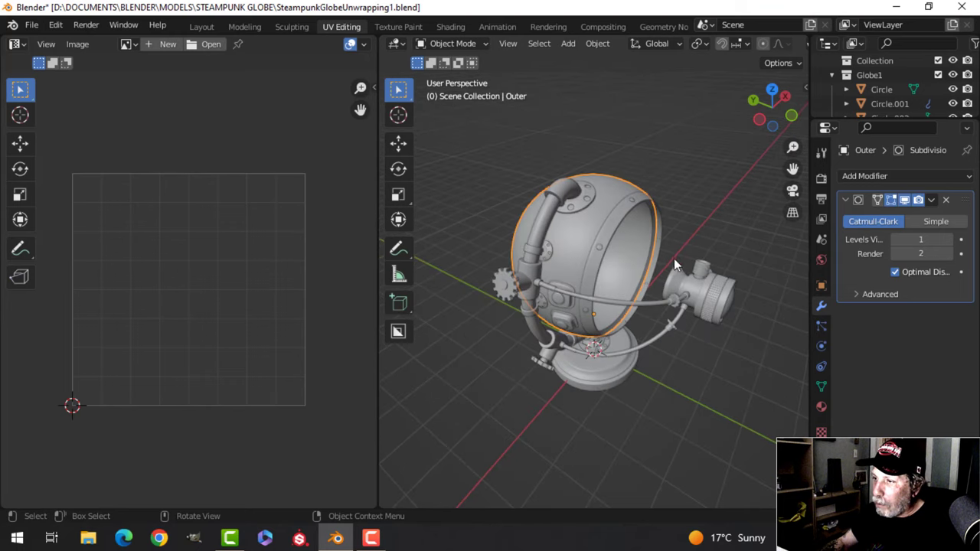
mouse_move(674, 258)
middle_mouse_down()
mouse_move(650, 261)
mouse_move(682, 245)
middle_mouse_up()
scroll(656, 245, "up", 1)
scroll(656, 245, "up", 3)
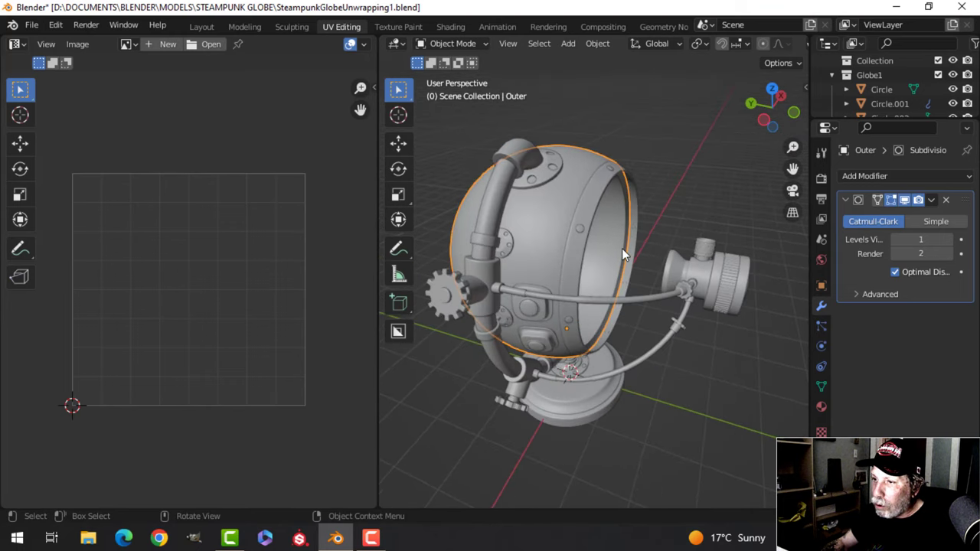
scroll(553, 254, "down", 2)
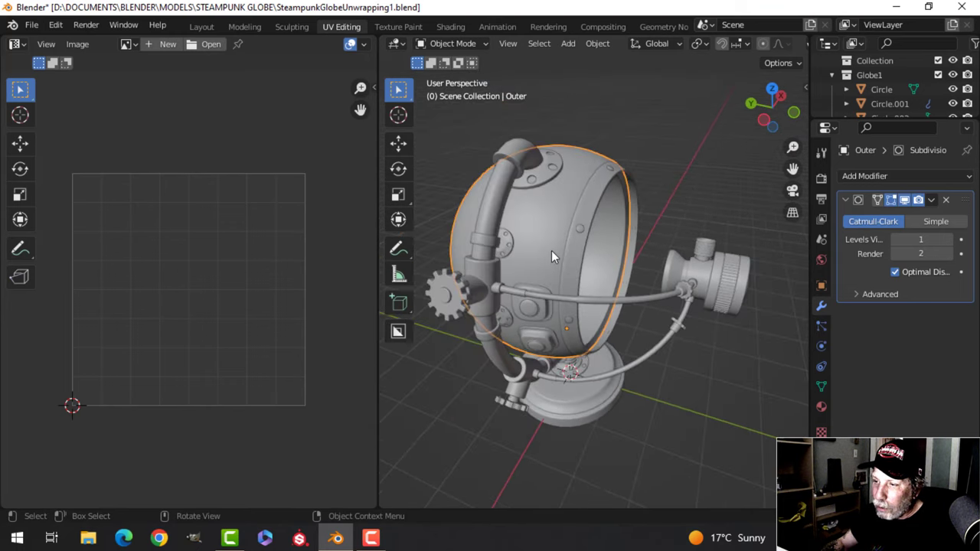
middle_click_drag(571, 247, 584, 227)
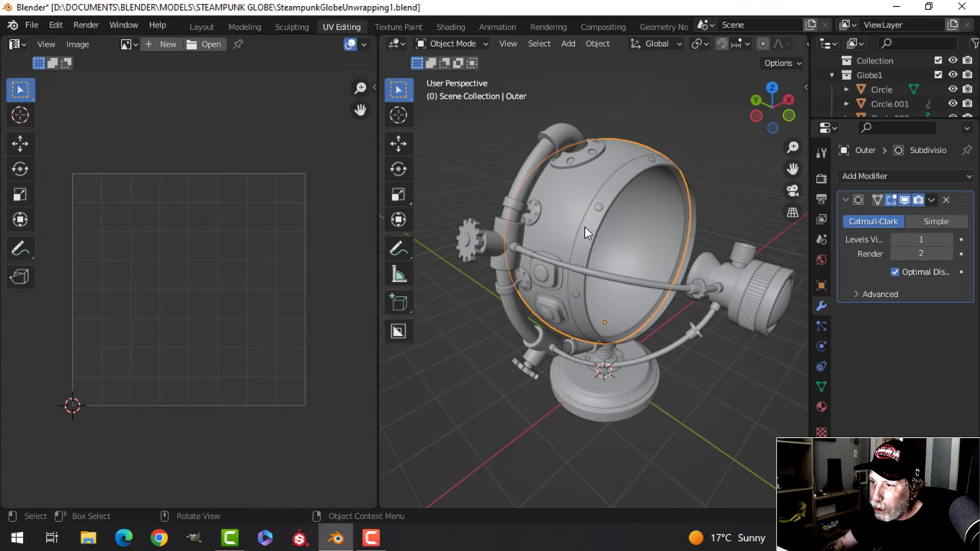
scroll(621, 234, "up", 3)
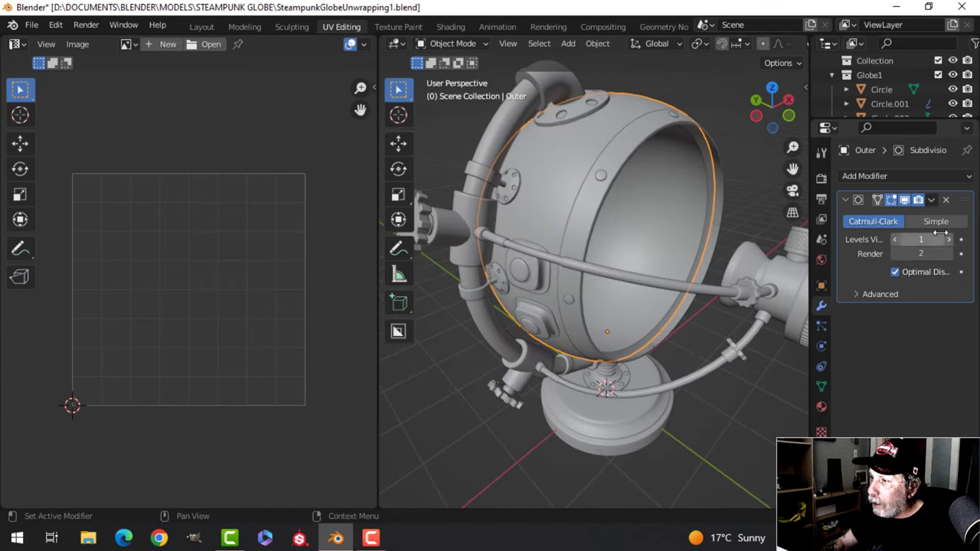
left_click(930, 200)
left_click(880, 217)
Step: Unwrap the entire mesh of the outer shell and return to Object Mode
key("Tab")
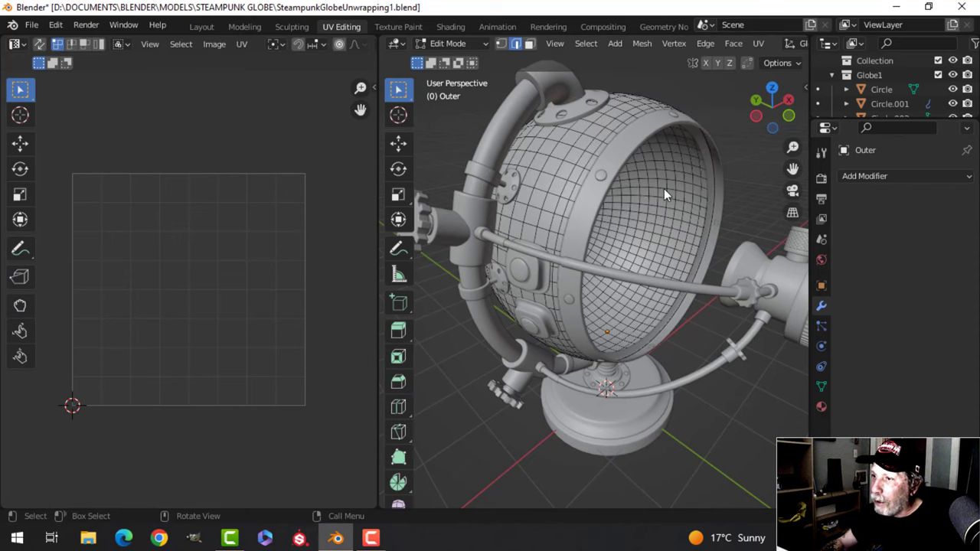
key("a")
scroll(645, 235, "up", 2)
mouse_move(645, 234)
middle_mouse_down()
mouse_move(582, 229)
mouse_move(657, 241)
middle_mouse_up()
key("u")
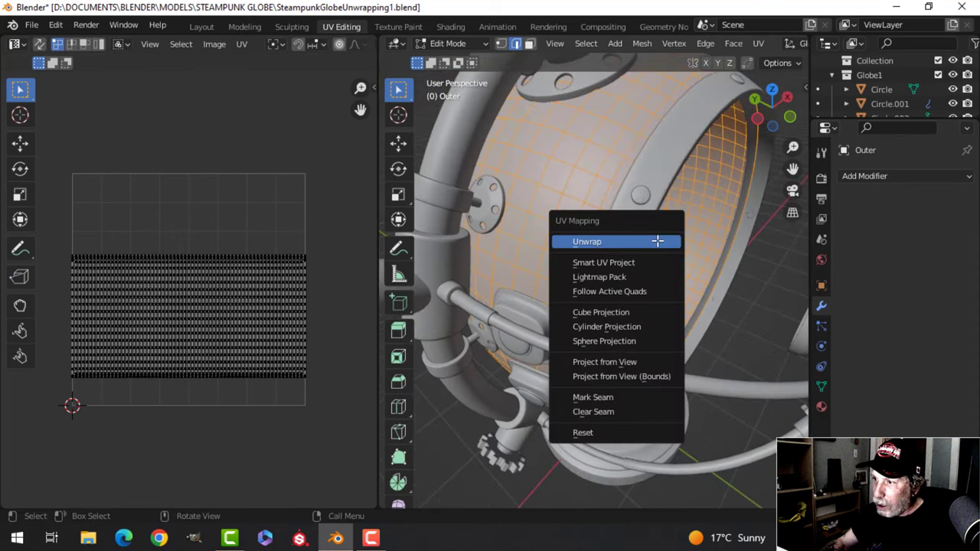
left_click(652, 241)
scroll(672, 249, "down", 4)
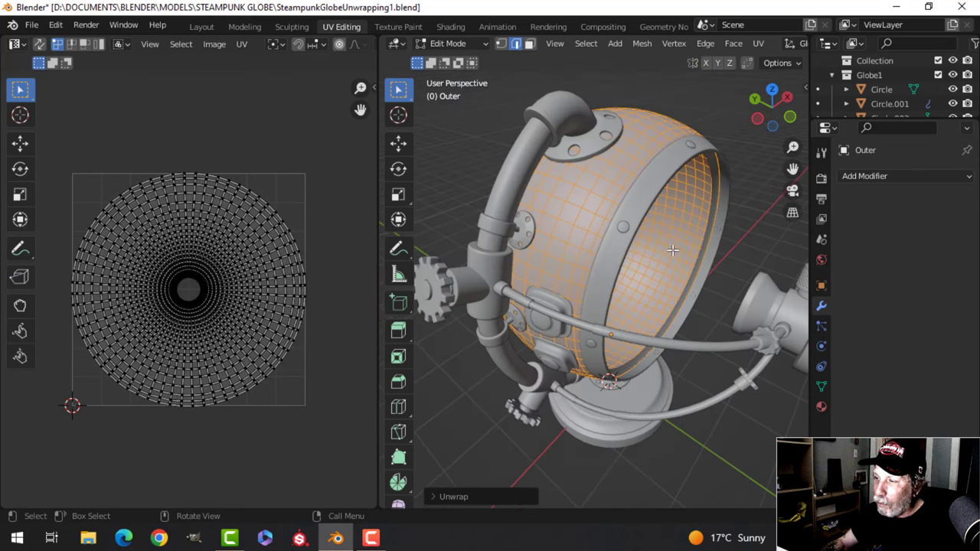
key("Tab")
Step: Select the rim around the globe's front opening and apply its Subdivision modifier
middle_click_drag(670, 249, 639, 253)
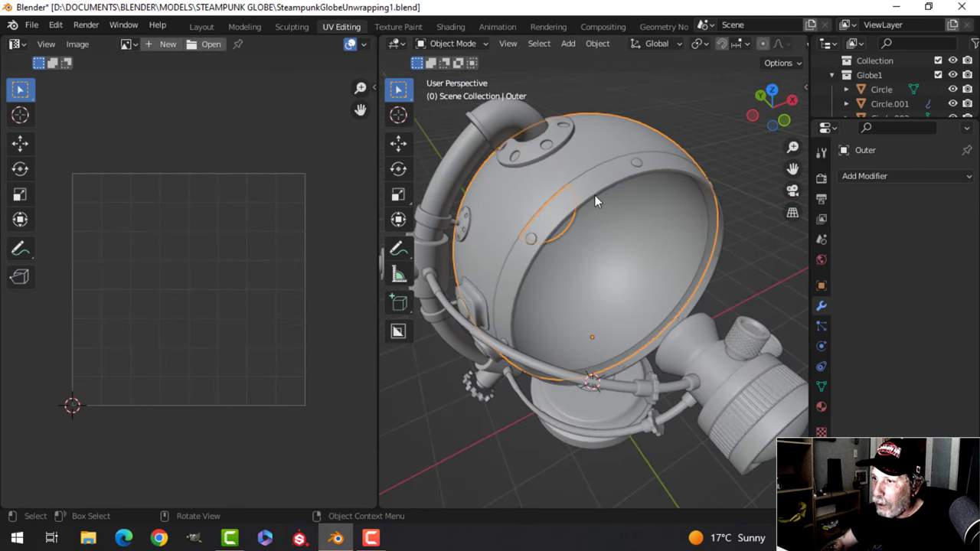
left_click(618, 211)
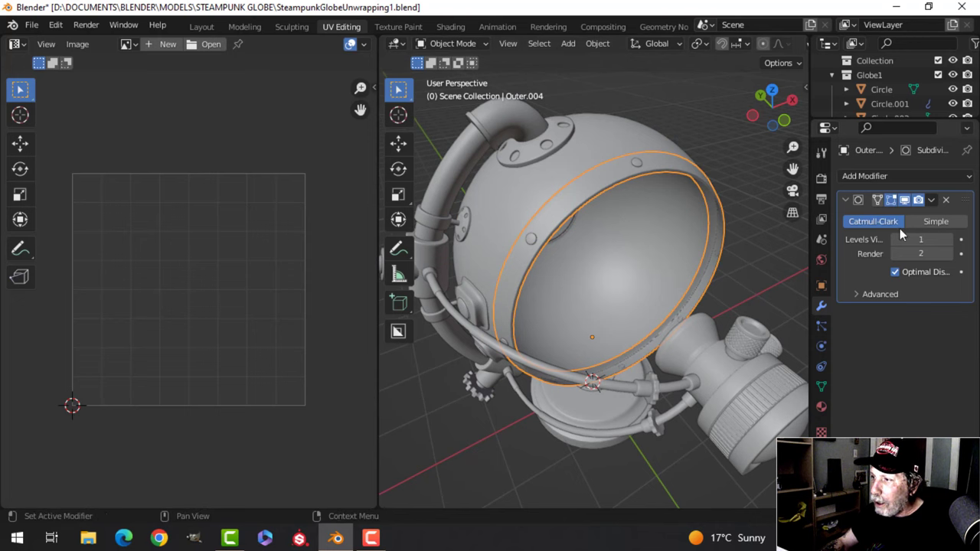
left_click(931, 201)
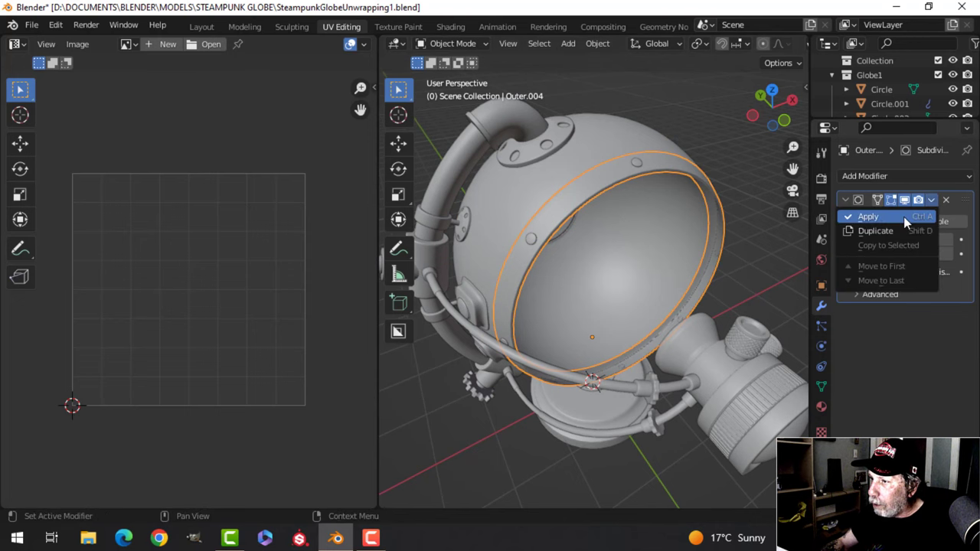
left_click(903, 217)
Step: Inspect the rim's mesh in Edit Mode, clear the selection and isolate the rim in local view
scroll(658, 216, "up", 3)
key("Tab")
middle_click_drag(613, 208, 603, 237)
scroll(604, 221, "up", 2)
key("alt+a")
middle_click_drag(592, 216, 580, 191, "shift")
scroll(612, 245, "down", 3)
key("Tab")
key("slash")
Step: Dissolve the extra edge loop running along the narrow front face of the rim in Edit Mode
key("Tab")
scroll(575, 206, "up", 3)
left_click(548, 150, "alt")
scroll(557, 159, "up", 1)
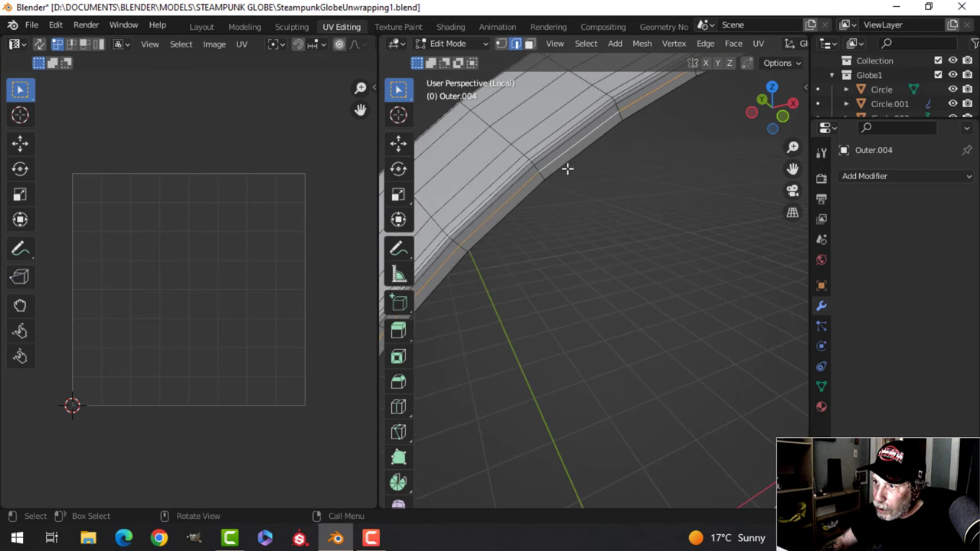
key("x")
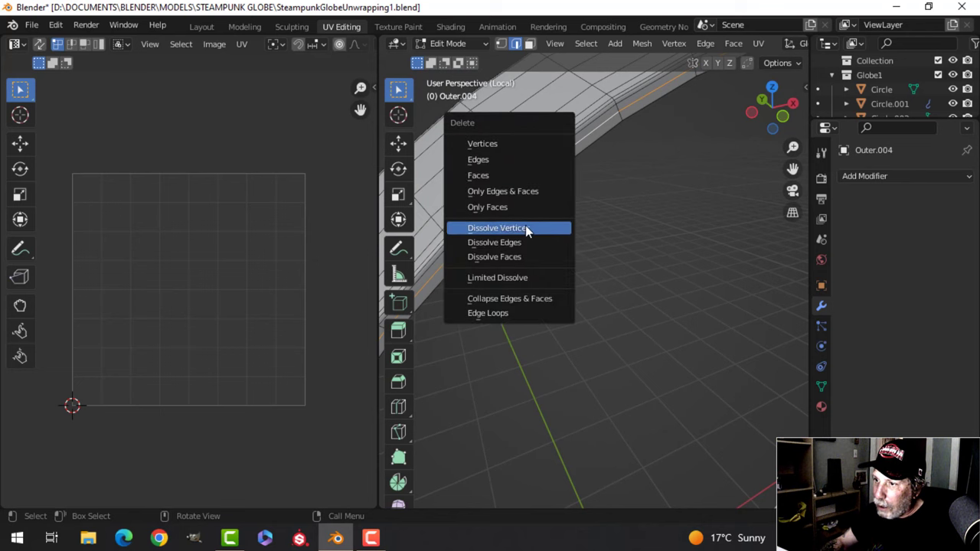
left_click(521, 242)
middle_click_drag(528, 230, 590, 195)
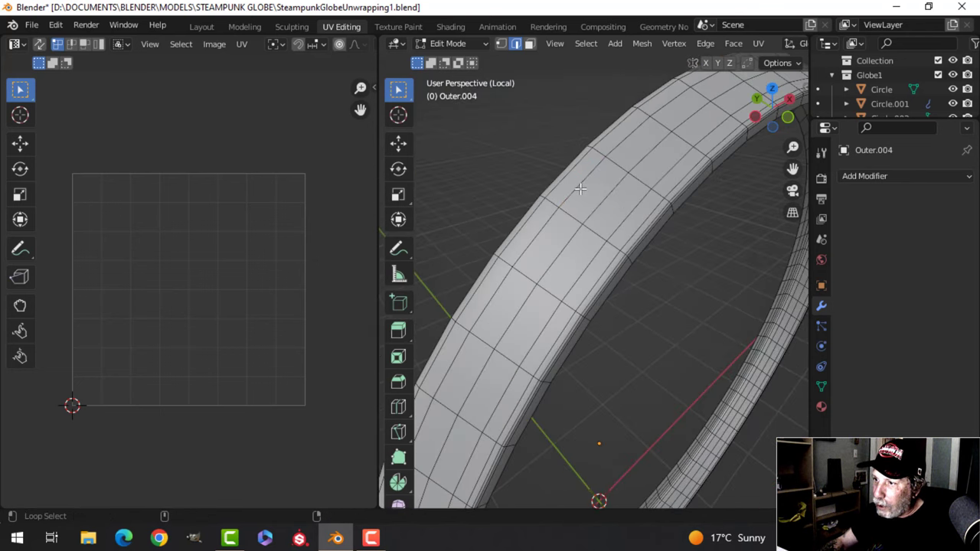
Step: Dissolve the extra edge loops running around the rim's wide outer face
left_click(602, 201, "alt")
key("x")
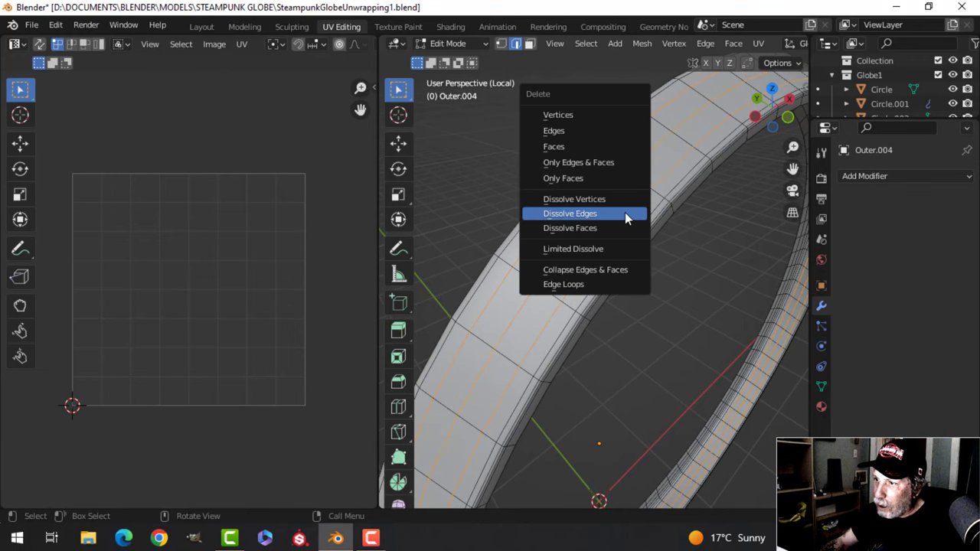
left_click(625, 213)
middle_click_drag(625, 214, 628, 182)
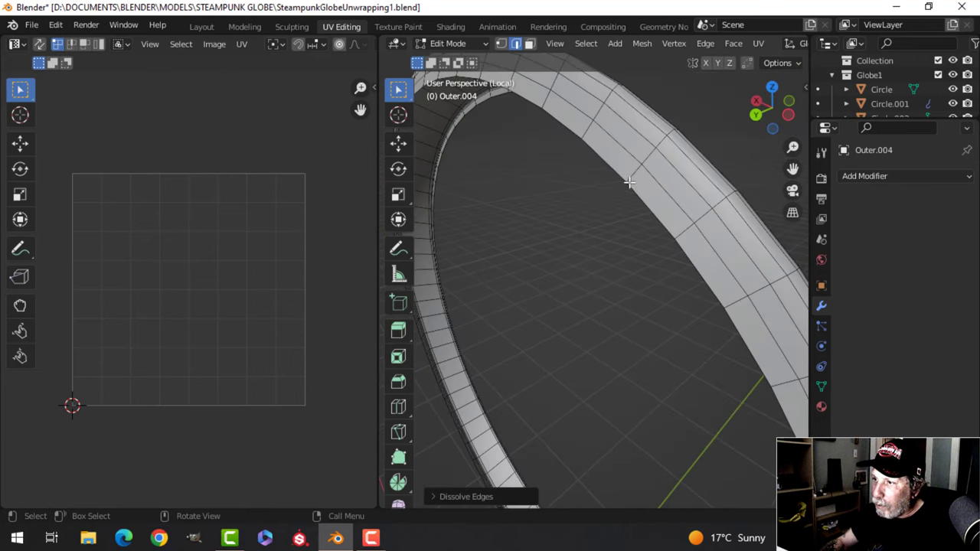
Step: Dissolve the extra edge loops around the rim's wide inner face using Dissolve Edges
left_click(627, 135, "alt")
key("x")
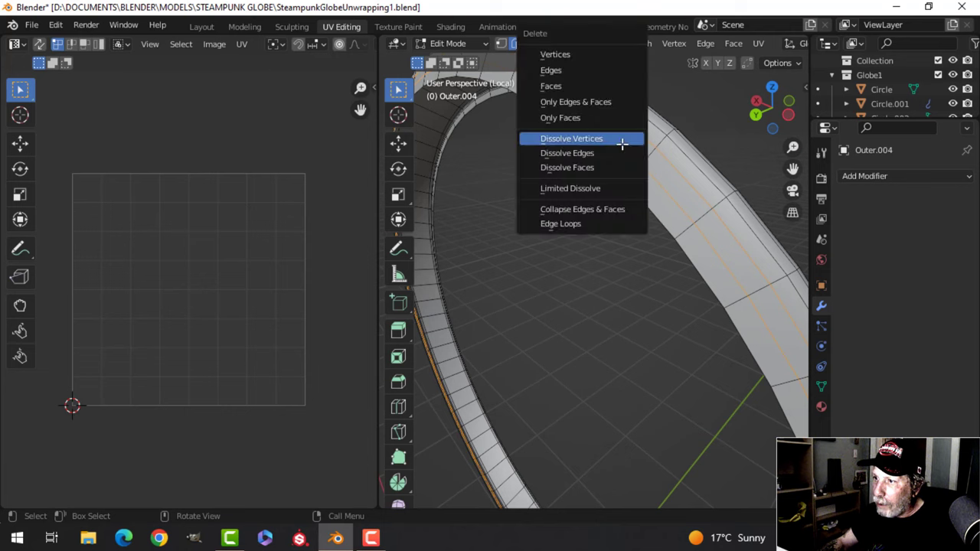
left_click(623, 140)
key("ctrl+z")
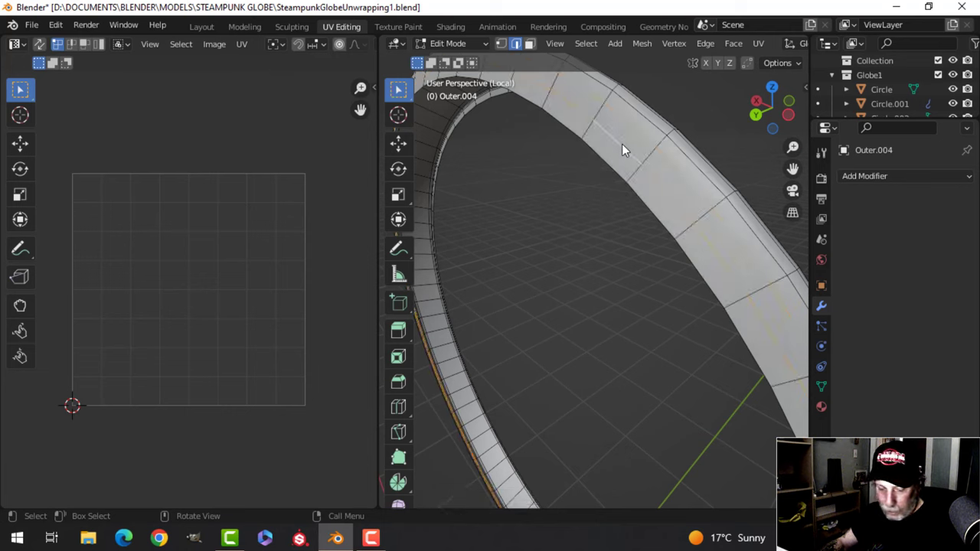
key("x")
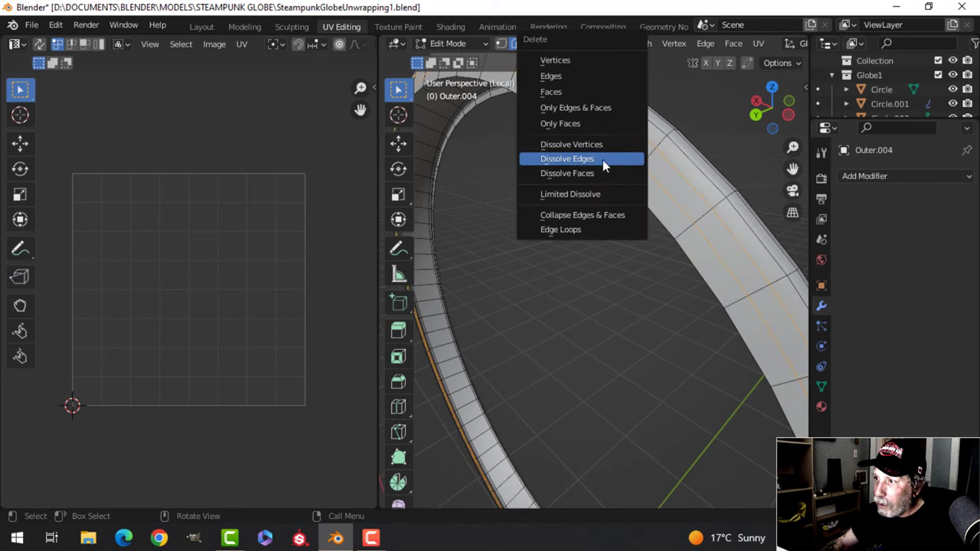
left_click(602, 160)
middle_click_drag(603, 160, 508, 190)
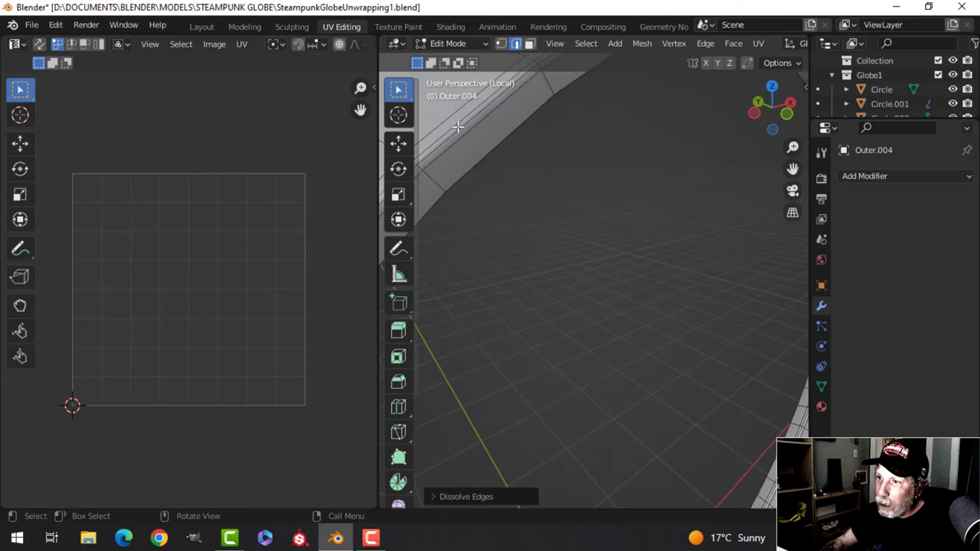
Step: Dissolve the surplus edges along the rim's bevelled front edge and return to Object Mode
key("x")
left_click(481, 157)
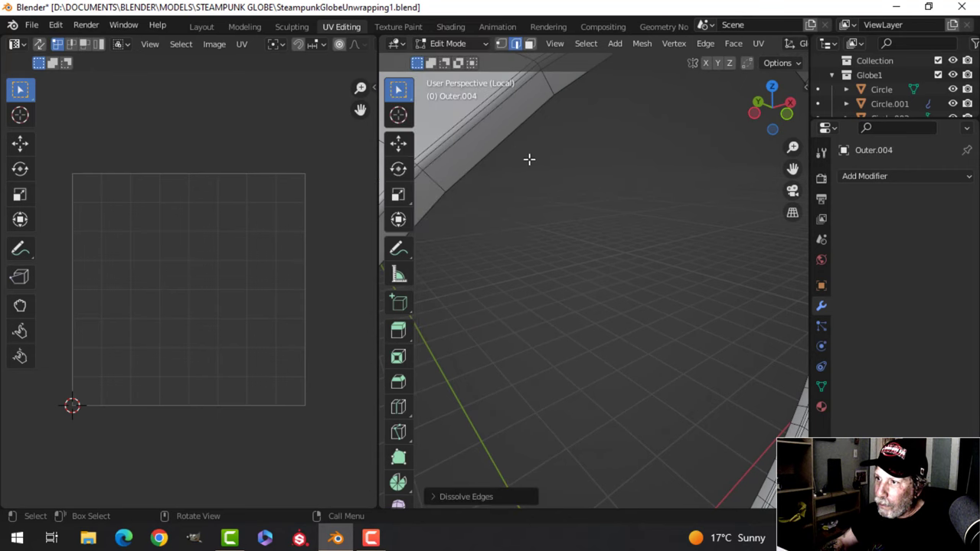
middle_click_drag(529, 159, 614, 176)
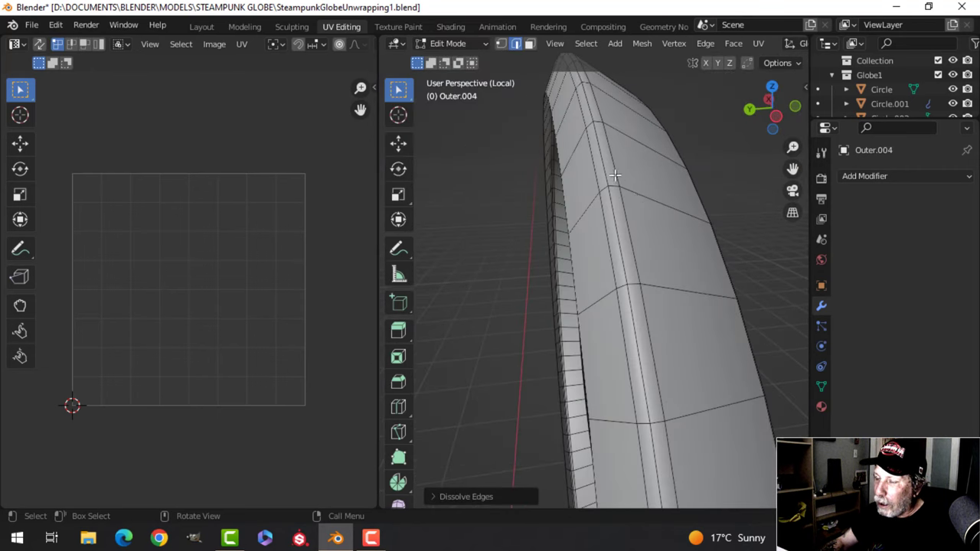
scroll(639, 188, "down", 2)
key("Tab")
middle_click_drag(660, 200, 564, 207)
scroll(605, 201, "down", 3)
Step: Unwrap the rim's entire simplified mesh and leave Edit Mode
left_click(666, 222)
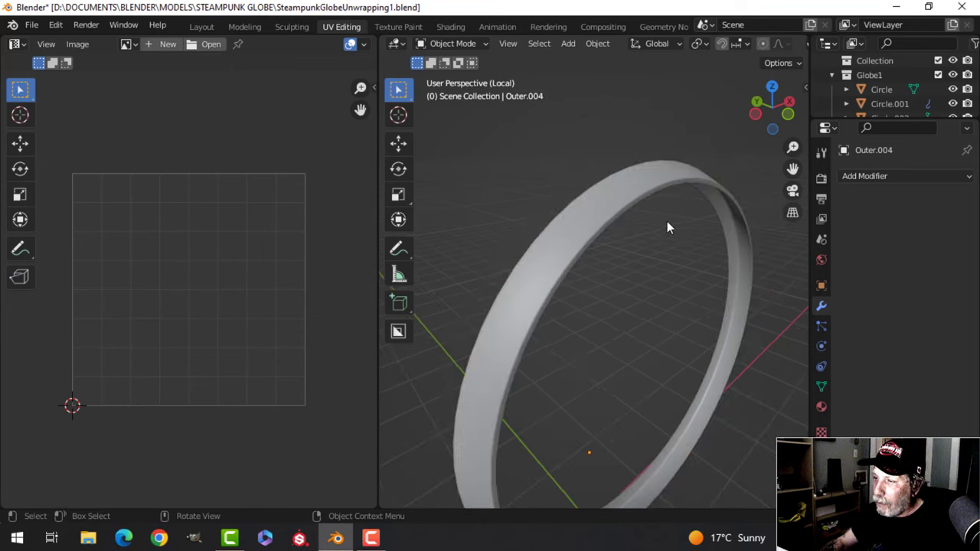
middle_click_drag(667, 228, 614, 192)
key("Tab")
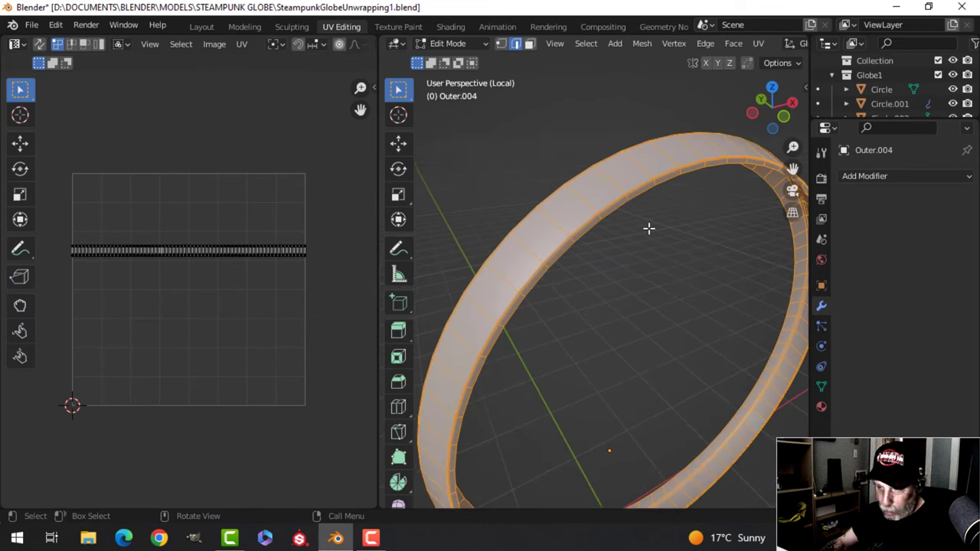
key("u")
left_click(647, 228)
key("Tab")
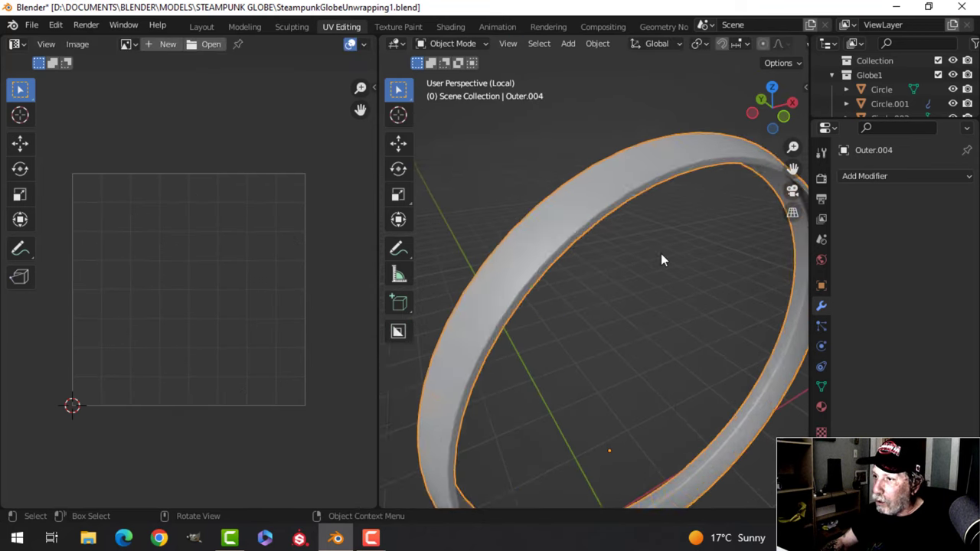
Step: Exit local view, add the globe's outer shell to the rim selection and enter Edit Mode on both
scroll(662, 260, "down", 3)
key("slash")
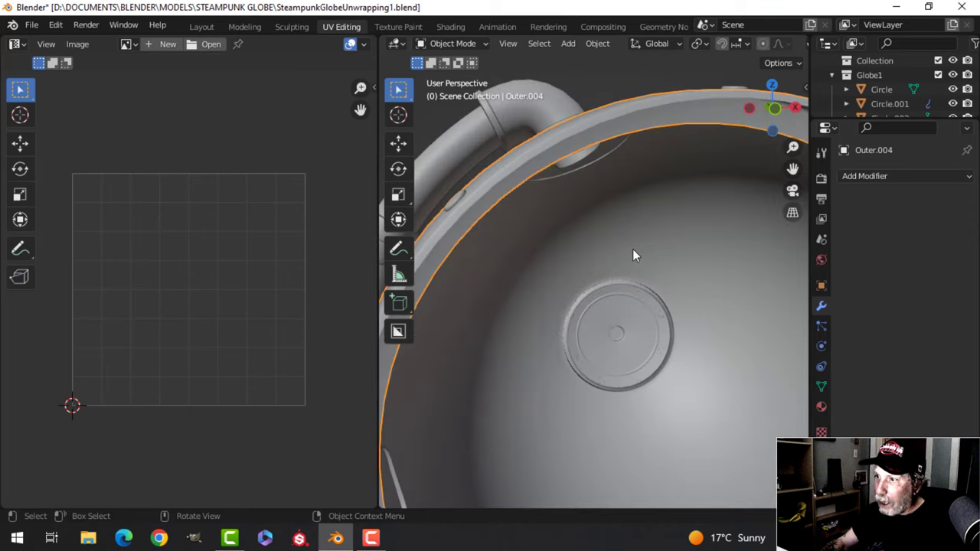
scroll(632, 249, "down", 3)
mouse_move(632, 249)
middle_mouse_down()
mouse_move(669, 280)
mouse_move(701, 284)
mouse_move(619, 245)
middle_mouse_up()
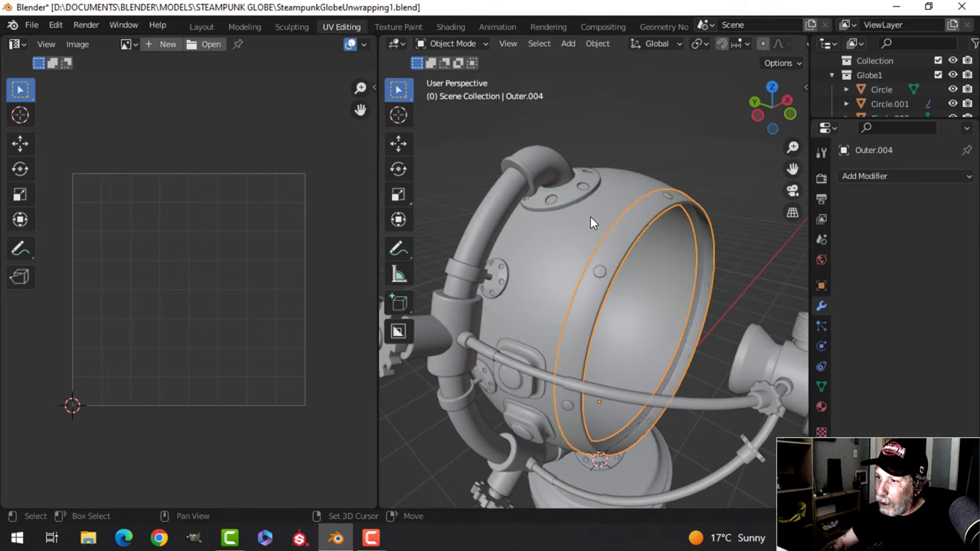
left_click(597, 219)
key("Tab")
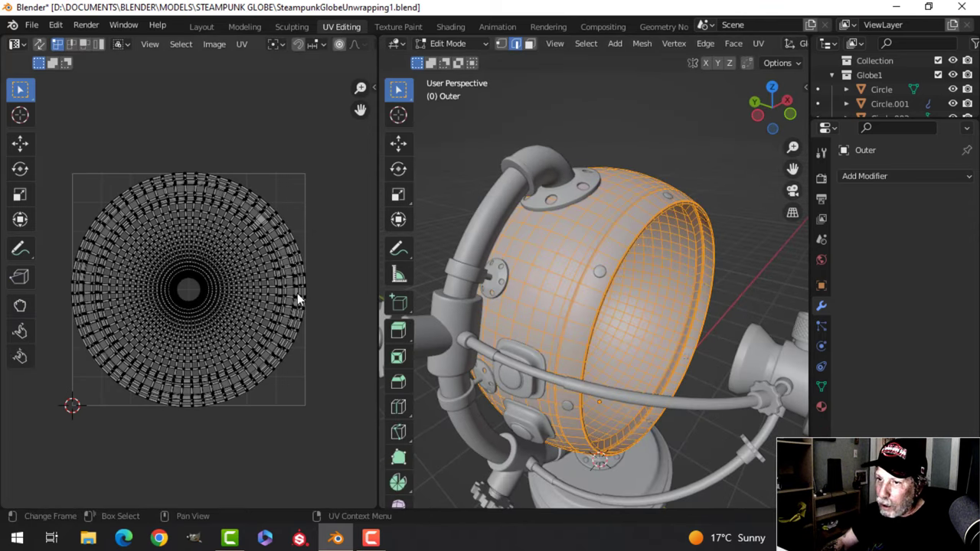
Step: Select all shell and rim UVs and pack their islands with UVPackmaster3 in Single Tile mode
key("a")
key("n")
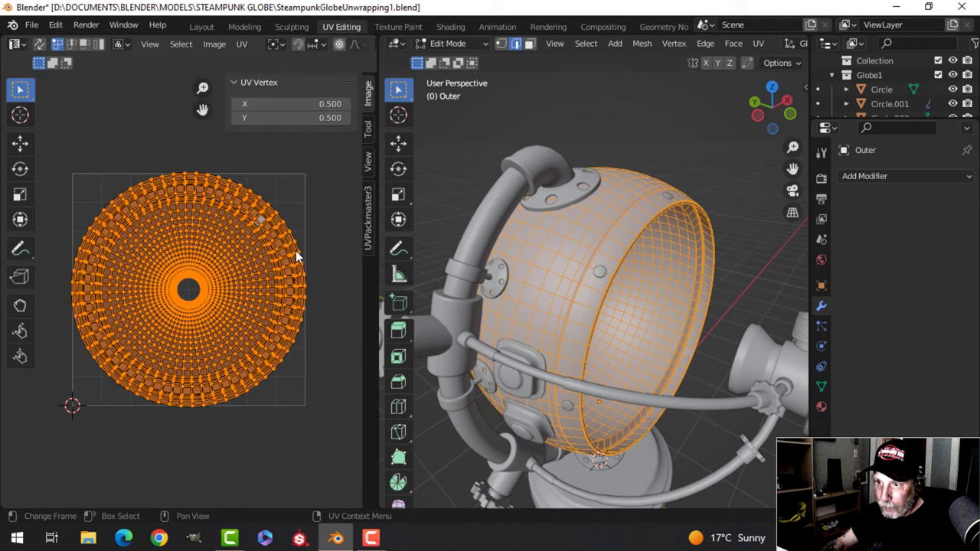
left_click(238, 43)
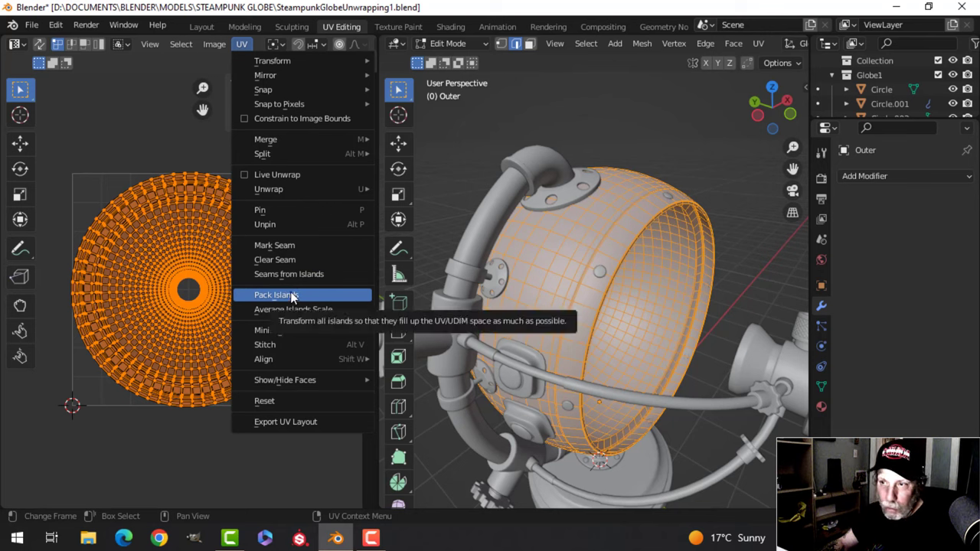
left_click(368, 224)
left_click(305, 248)
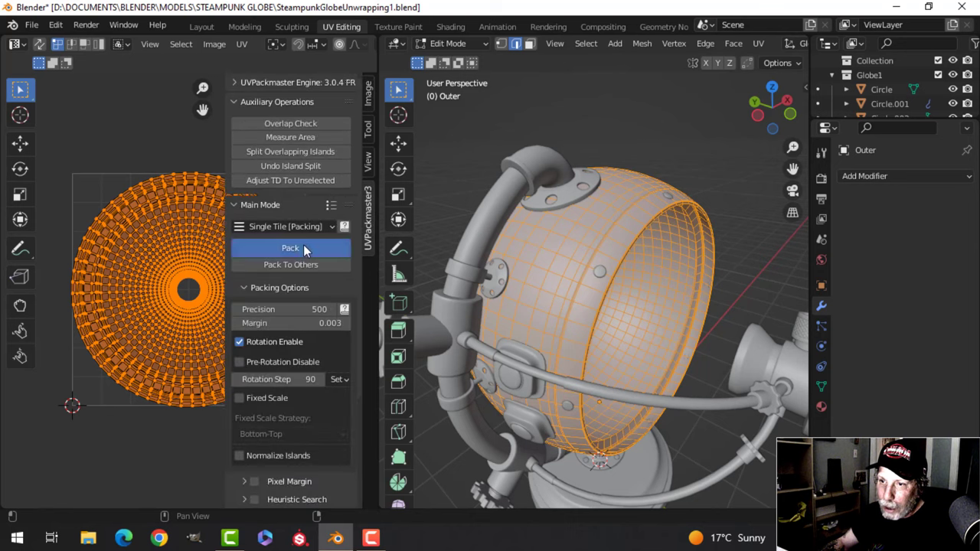
left_click(304, 248)
key("n")
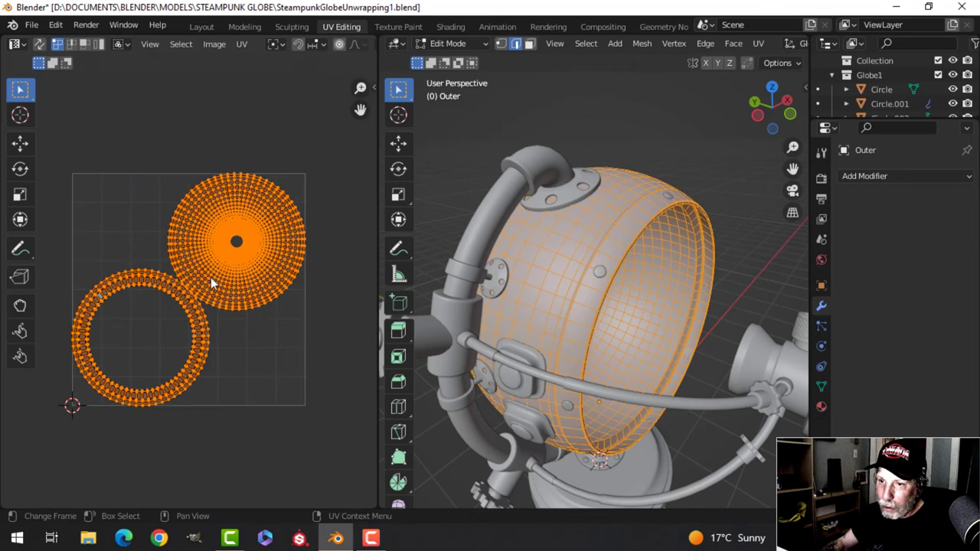
Step: Select the ring-shaped UV island, scale it down and move it closer to the tile's lower-left corner
scroll(247, 301, "up", 1)
scroll(244, 302, "down", 1)
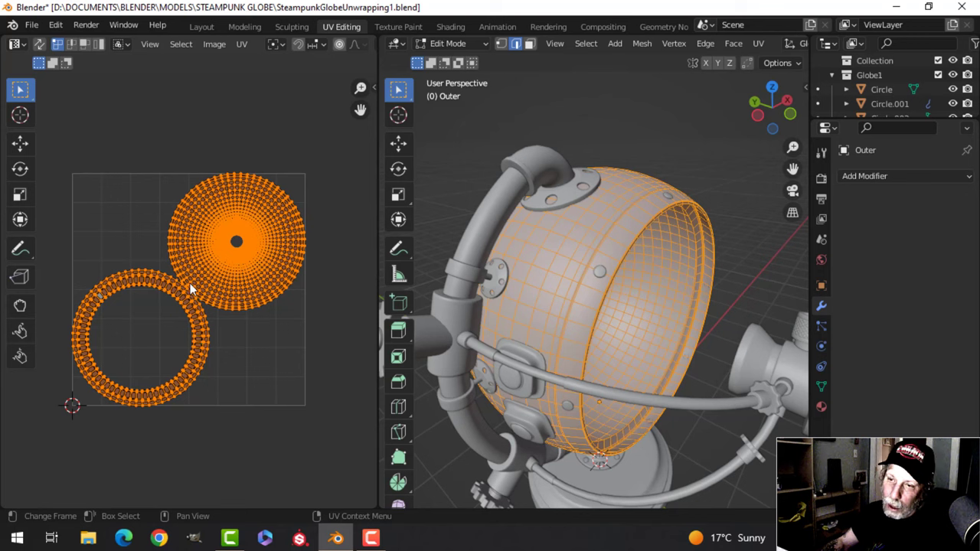
left_click(192, 312)
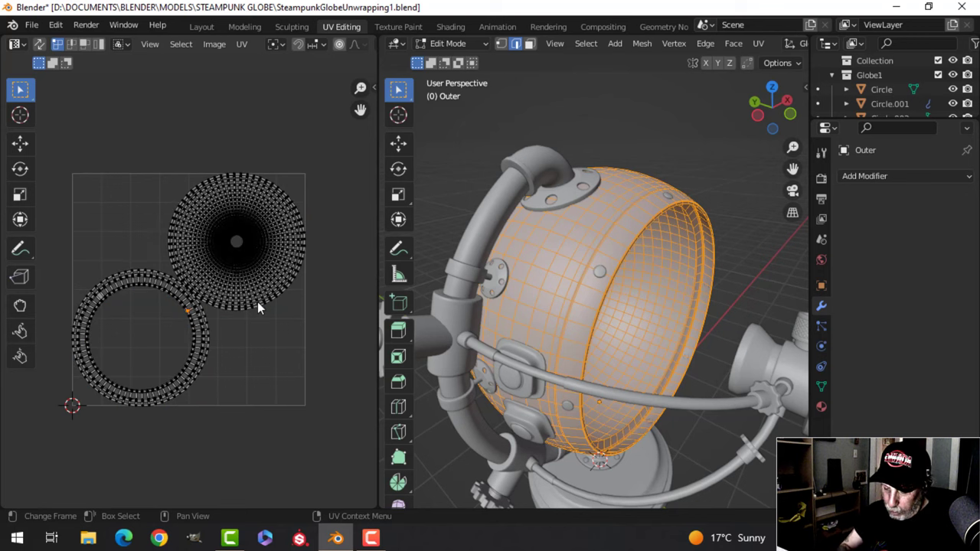
key("ctrl+l")
key("s")
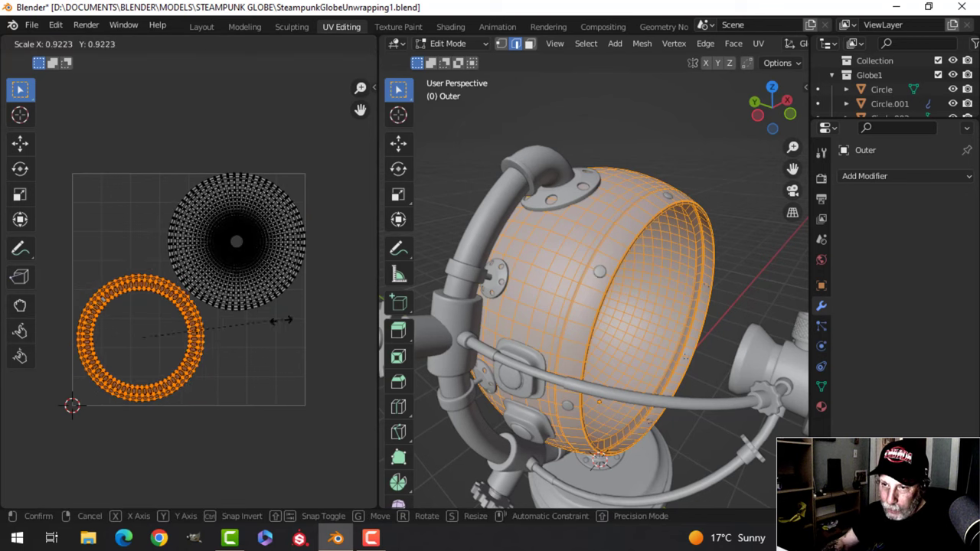
left_click(236, 336)
key("g")
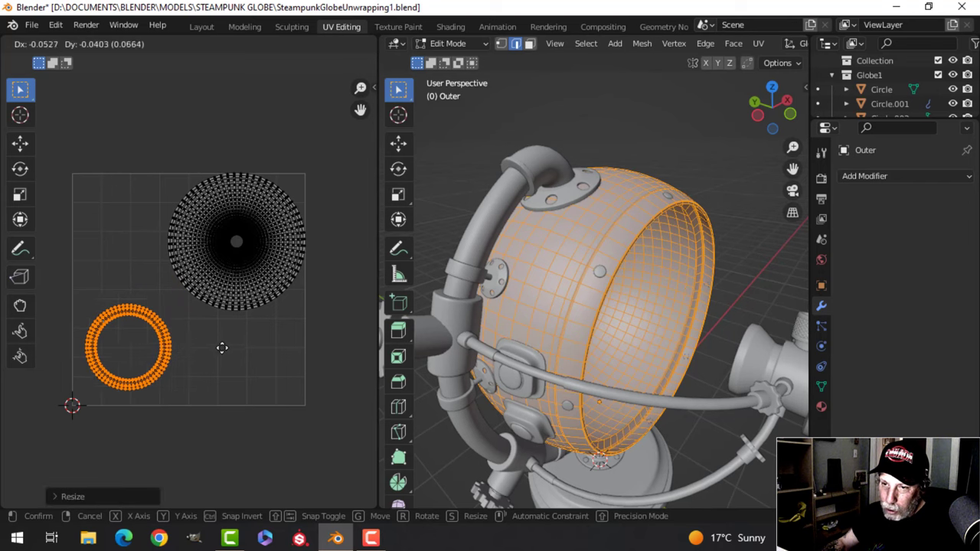
left_click(219, 349)
Step: Enlarge the disc-shaped UV island and reposition it to fill the tile space beside the ring island
left_click(241, 284)
key("l")
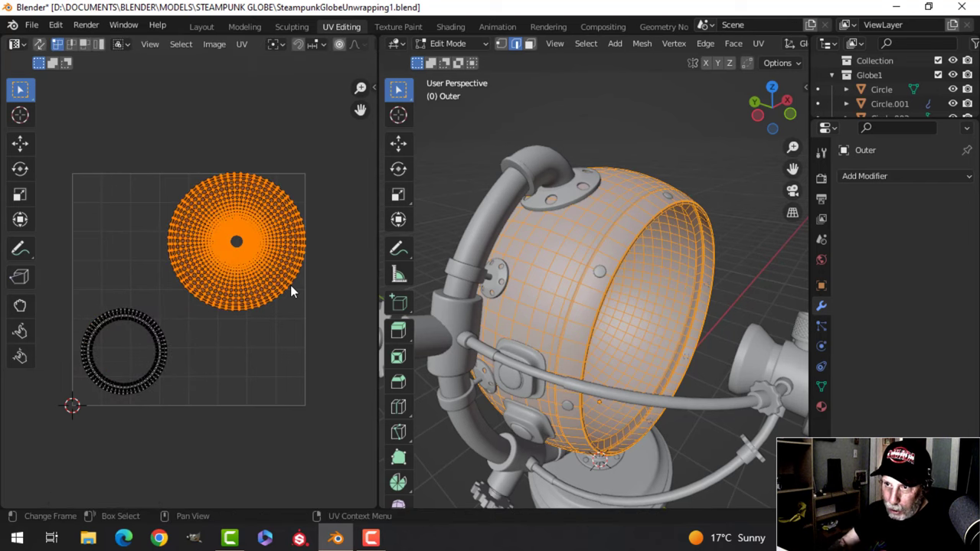
key("g")
left_click(274, 307)
key("s")
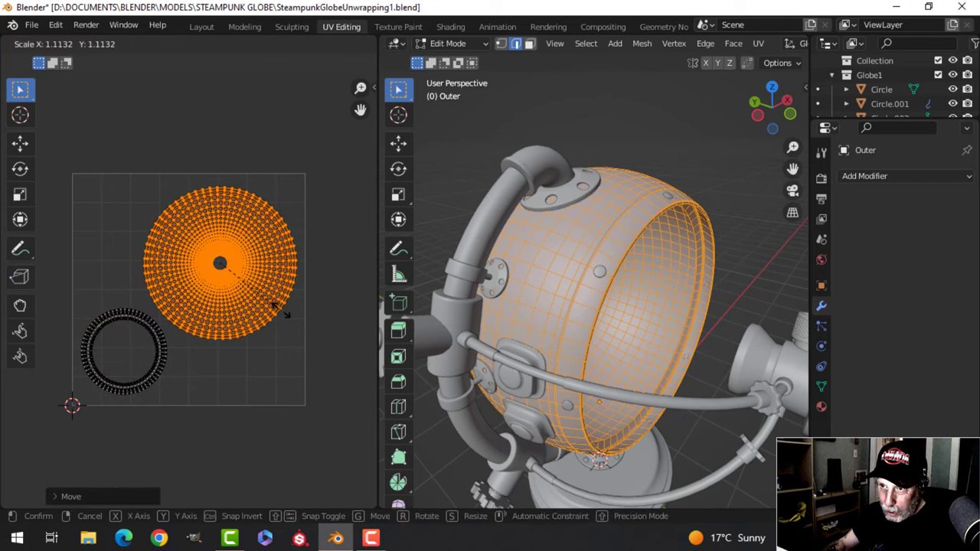
left_click(288, 317)
key("g")
left_click(284, 312)
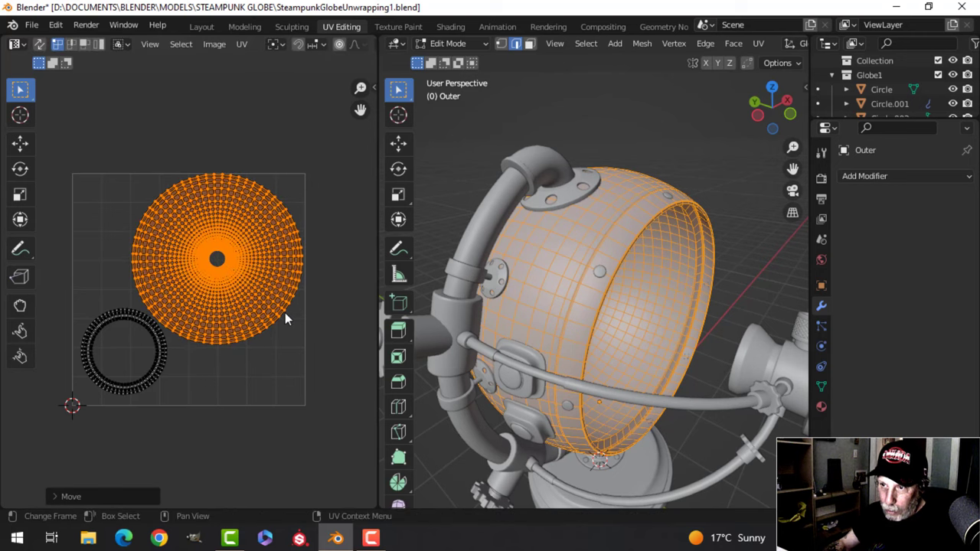
Step: Select both the disc and ring UV islands of the shell and rim
key("Tab")
scroll(322, 282, "down", 2)
key("Tab")
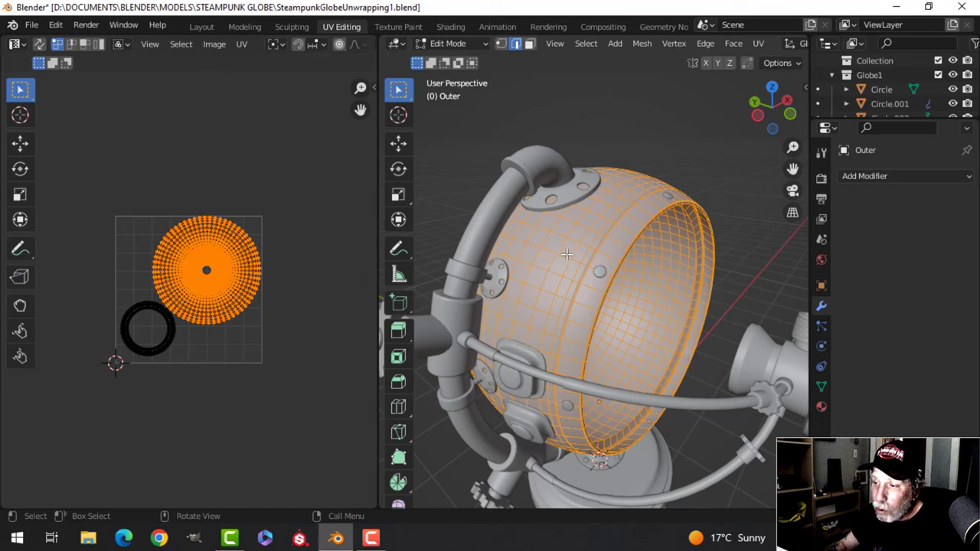
middle_click_drag(567, 255, 546, 252)
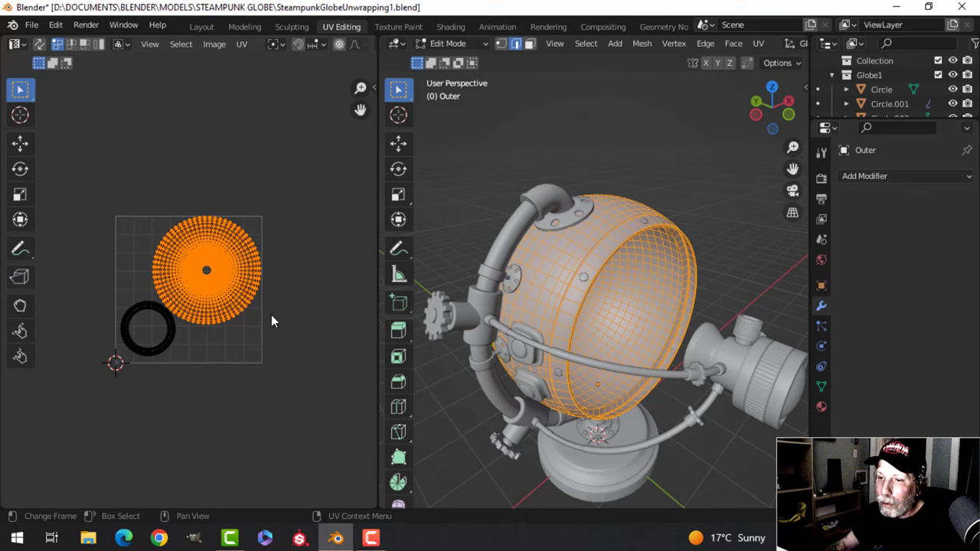
key("a")
scroll(277, 301, "down", 1)
middle_click_drag(292, 278, 287, 263)
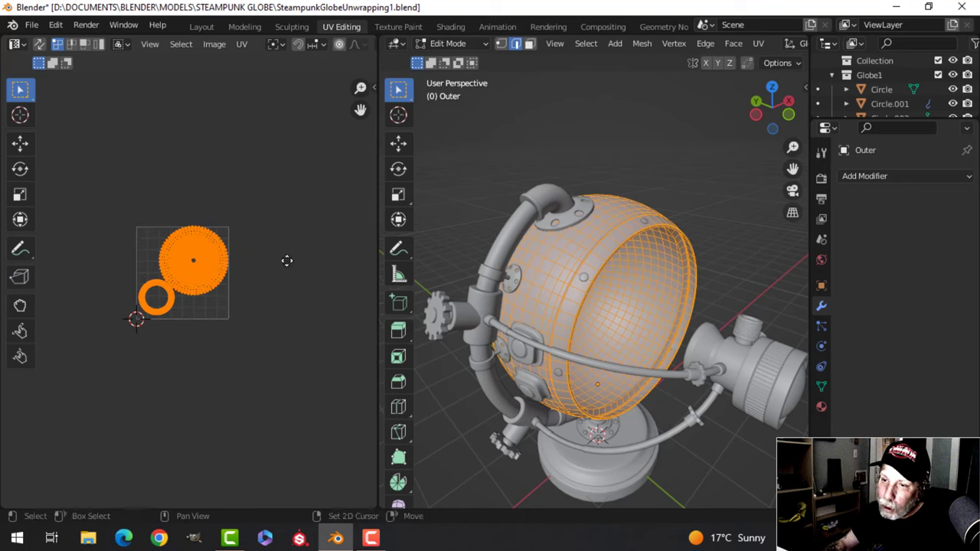
scroll(287, 264, "up", 2)
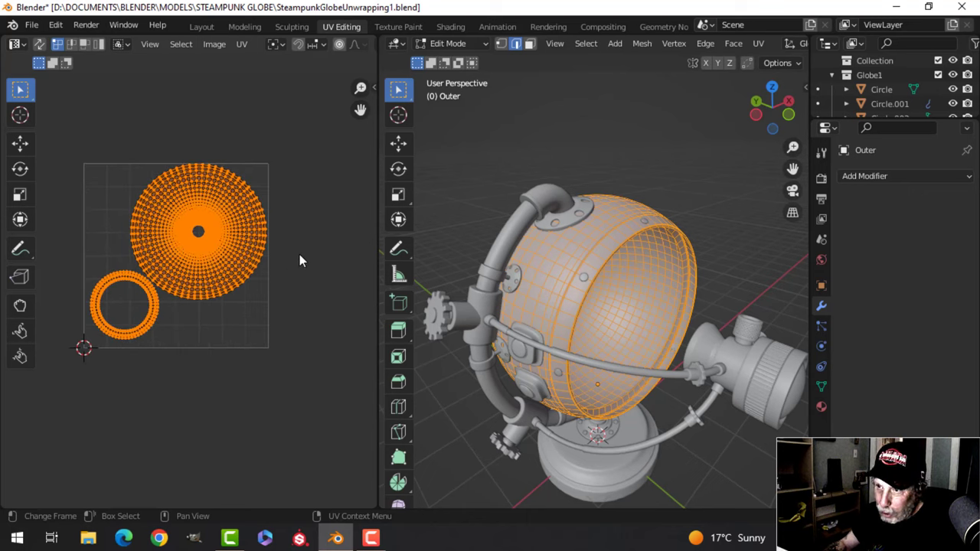
scroll(299, 255, "down", 2)
middle_click_drag(305, 251, 273, 255)
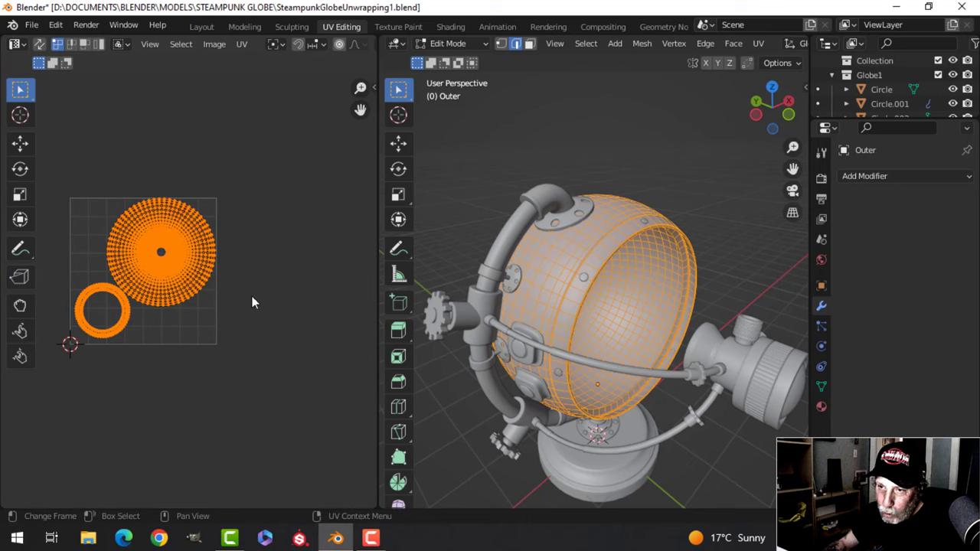
Step: Set the UV editor's UDIM grid shape to 10 by 1 tiles
key("n")
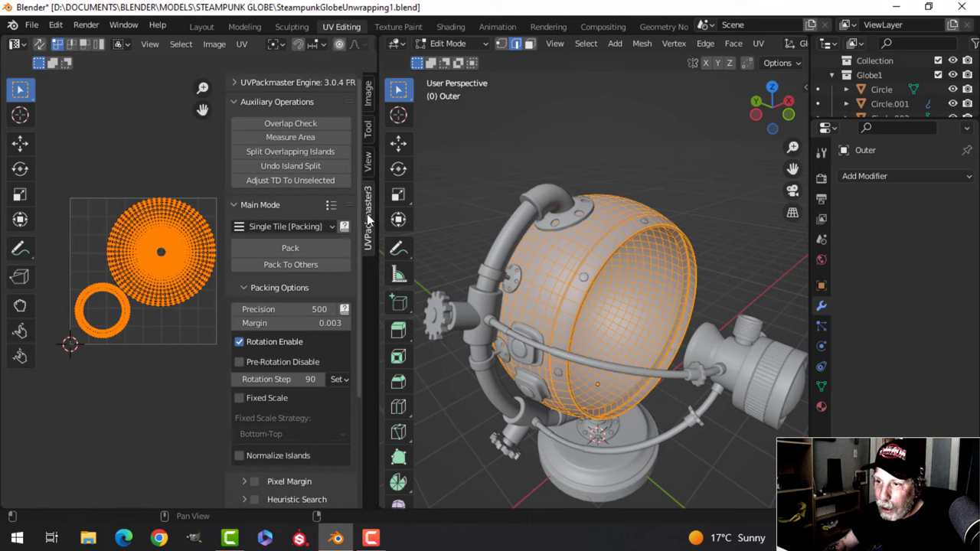
left_click(368, 166)
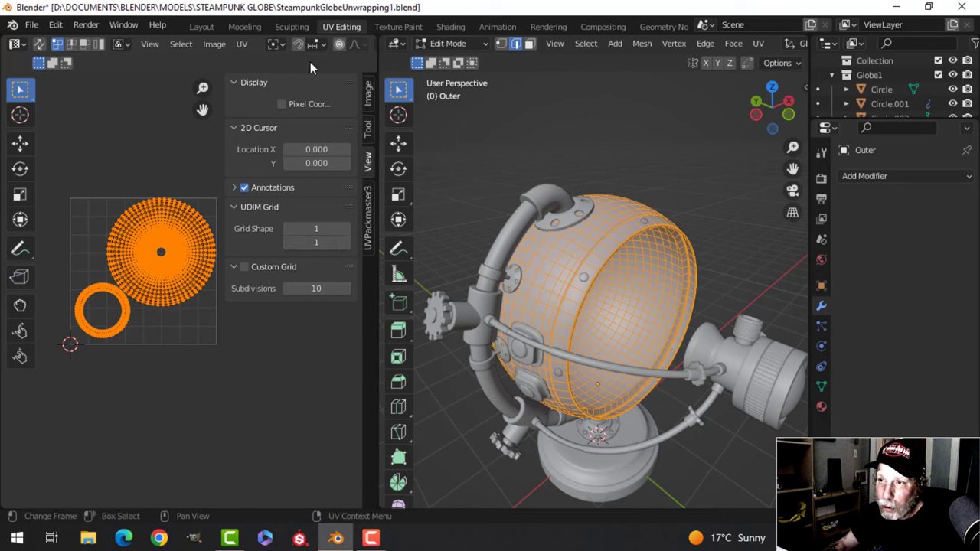
scroll(291, 51, "down", 6)
scroll(321, 48, "down", 3)
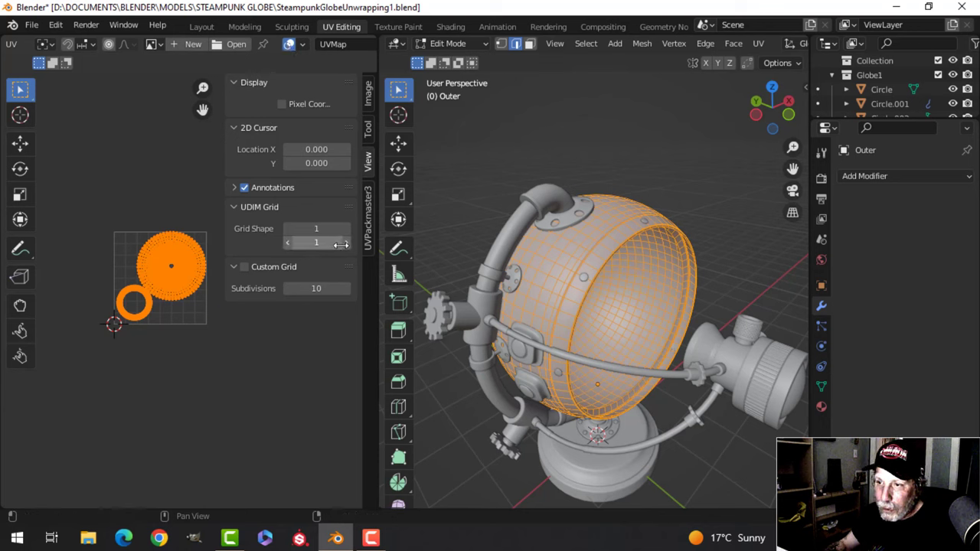
left_click(345, 243)
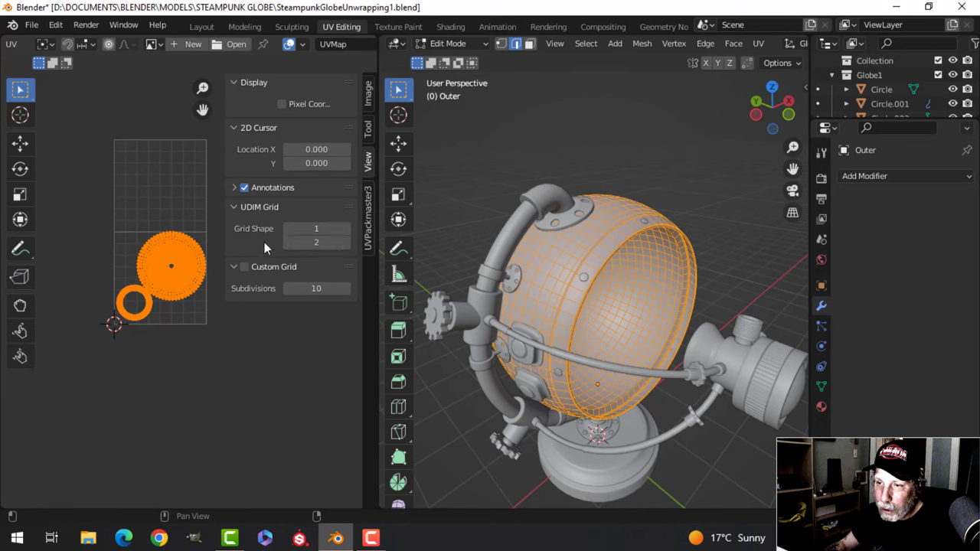
left_click(287, 241)
left_click(346, 228)
left_click(346, 228)
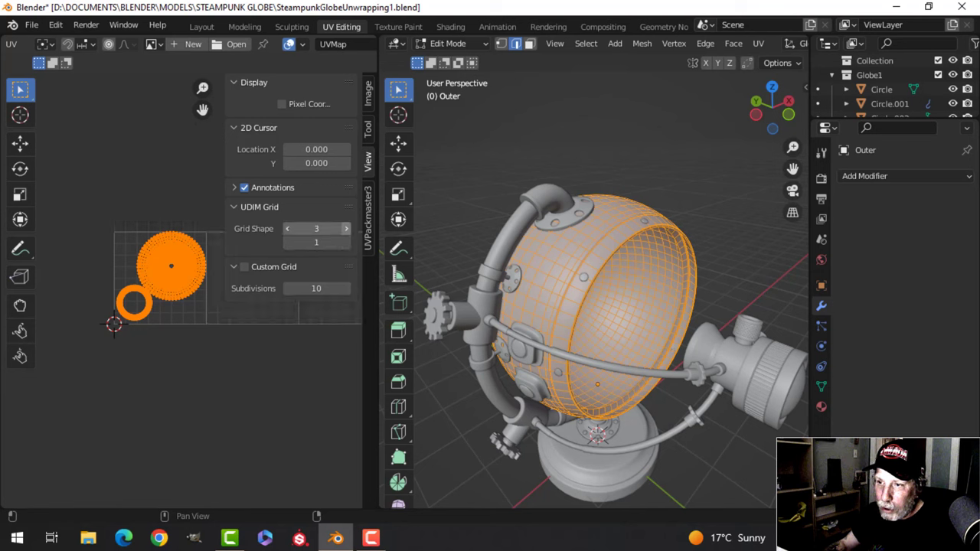
left_click(346, 228)
left_click(346, 228)
left_click(346, 228)
left_click(346, 228)
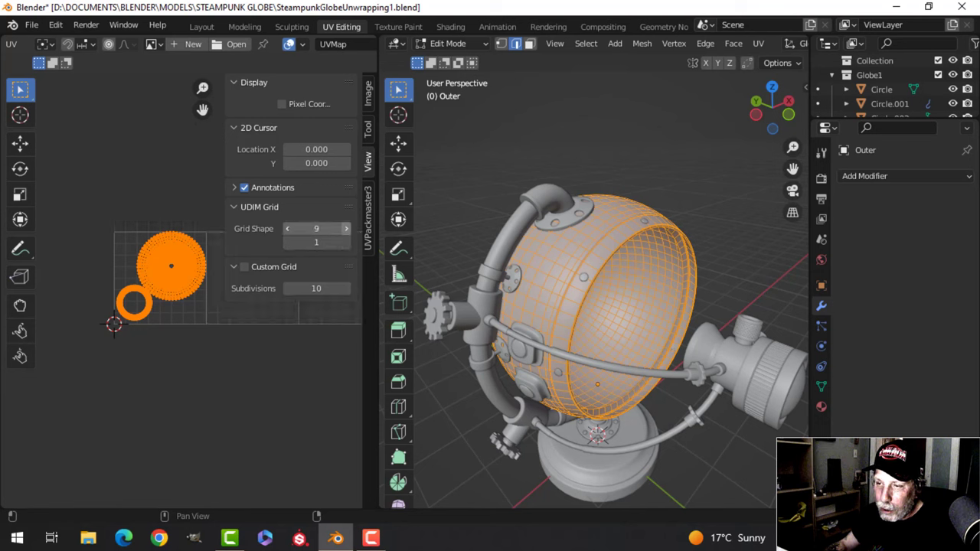
left_click(345, 228)
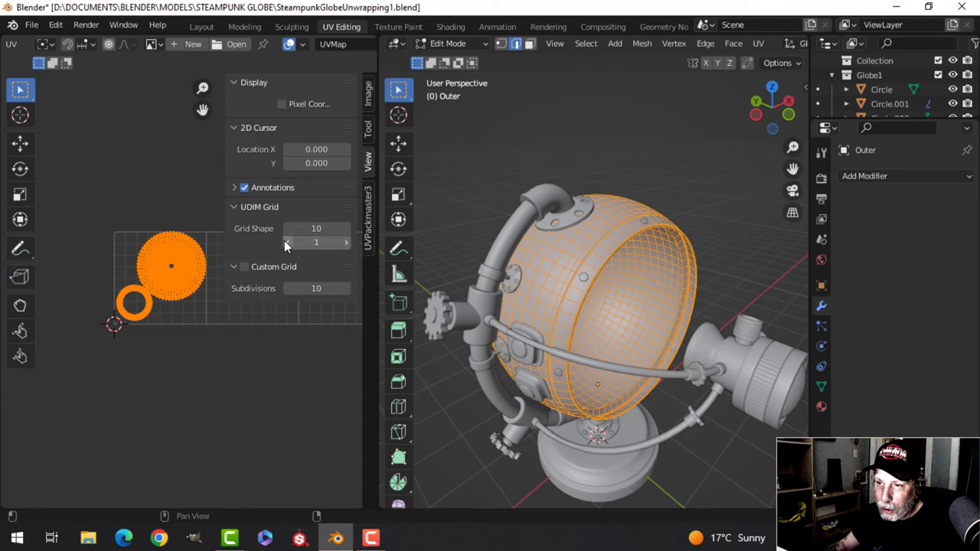
key("n")
scroll(280, 370, "down", 4)
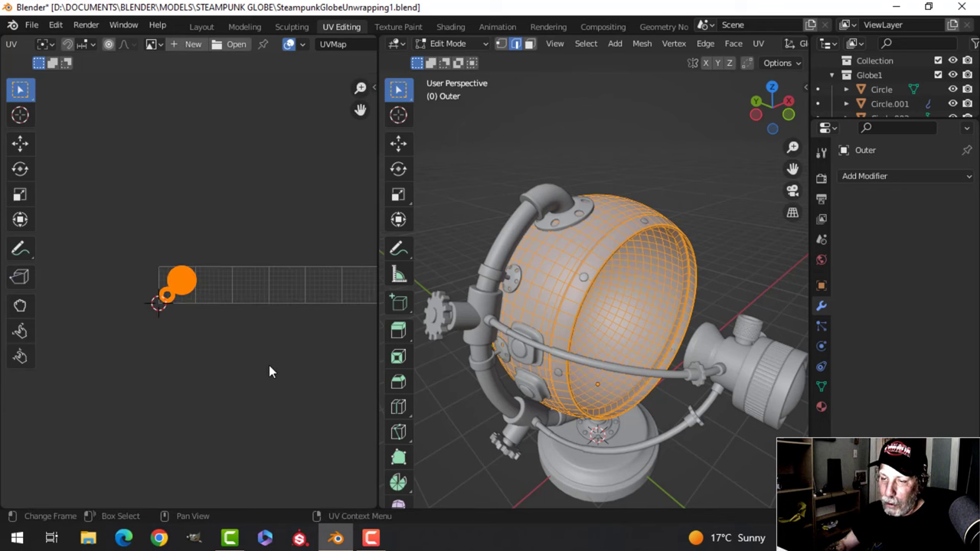
middle_click_drag(269, 370, 223, 334)
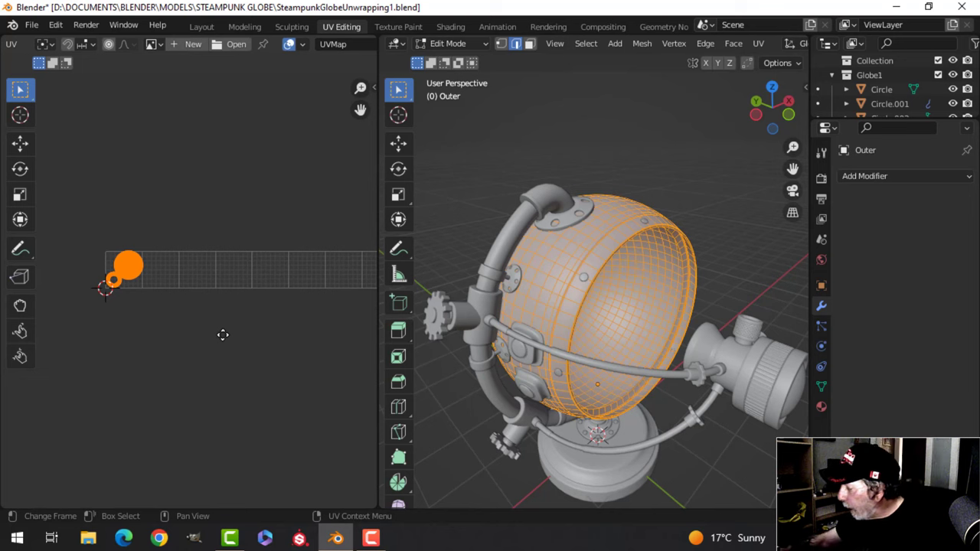
scroll(228, 335, "up", 3)
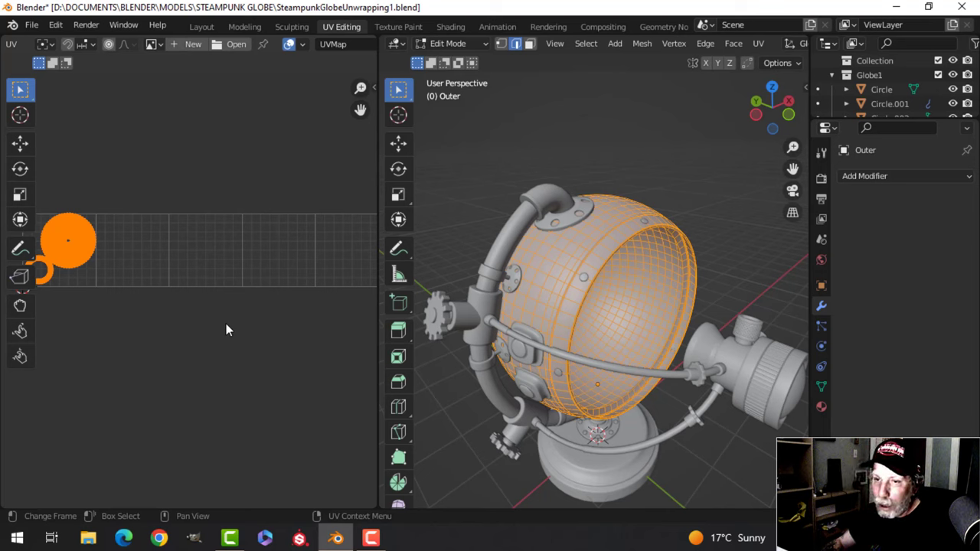
Step: Return to Object Mode and hide the unwrapped outer shell and rim
key("Tab")
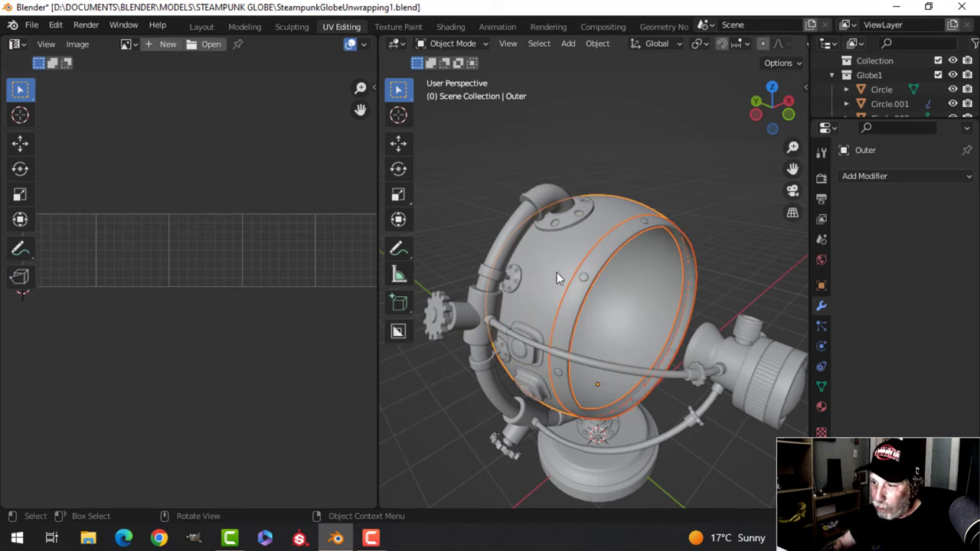
key("h")
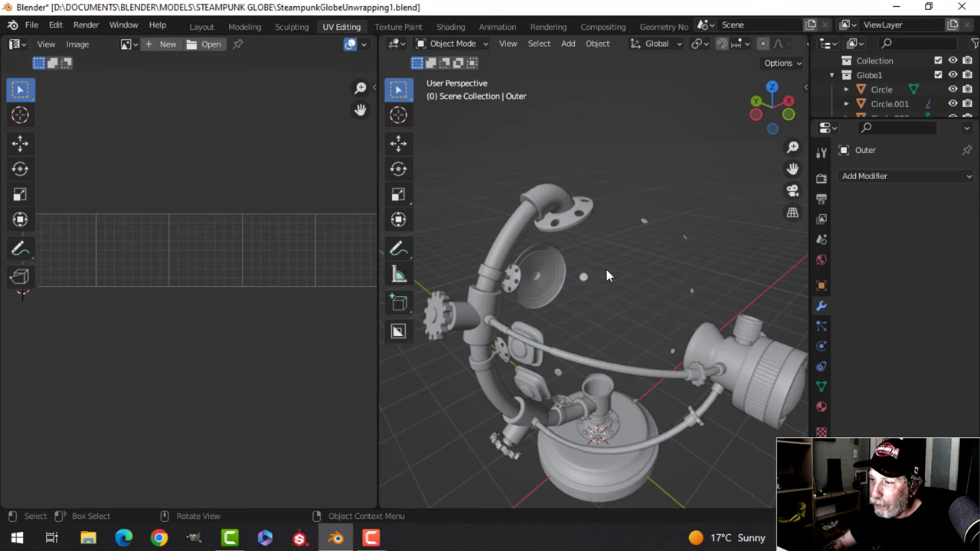
middle_click_drag(616, 284, 600, 261)
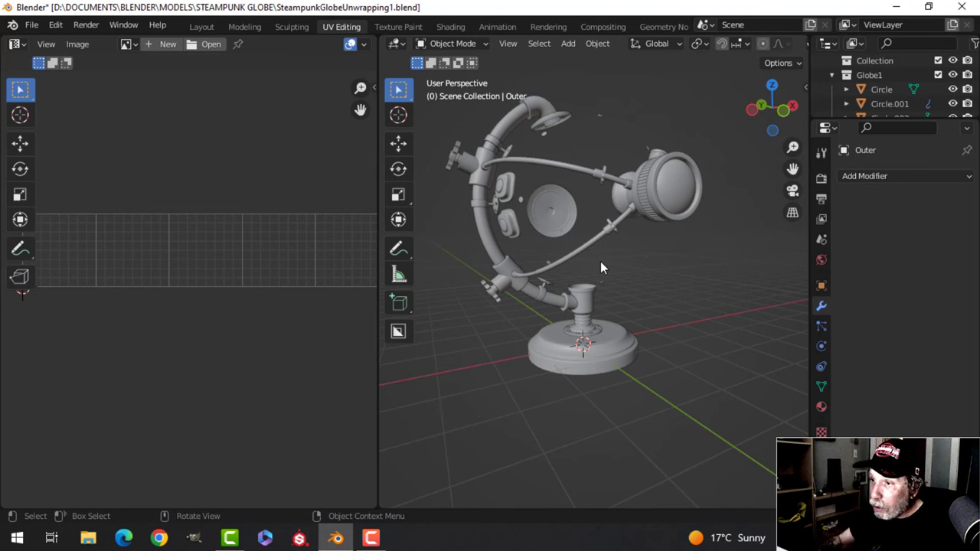
Step: Select the large curved pipe and set its Subdivision modifier's viewport level to 1
left_click(491, 242)
middle_click_drag(634, 218, 688, 287, "ctrl")
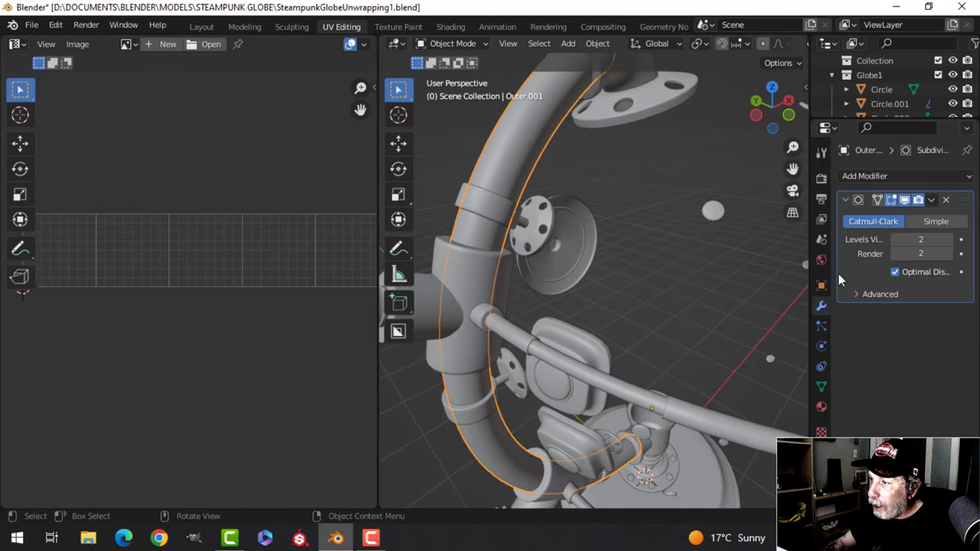
left_click(894, 240)
scroll(679, 243, "down", 4)
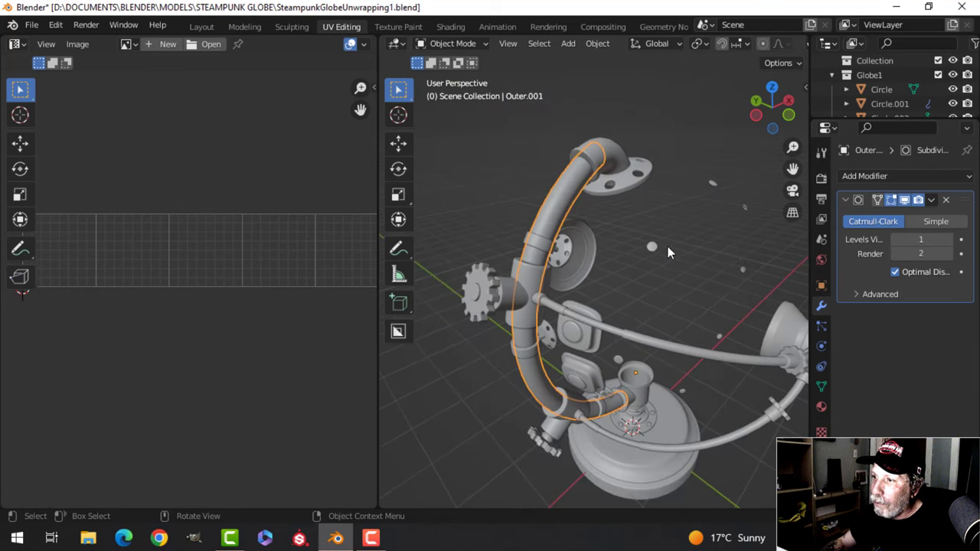
middle_click_drag(668, 246, 608, 281)
scroll(632, 253, "up", 6)
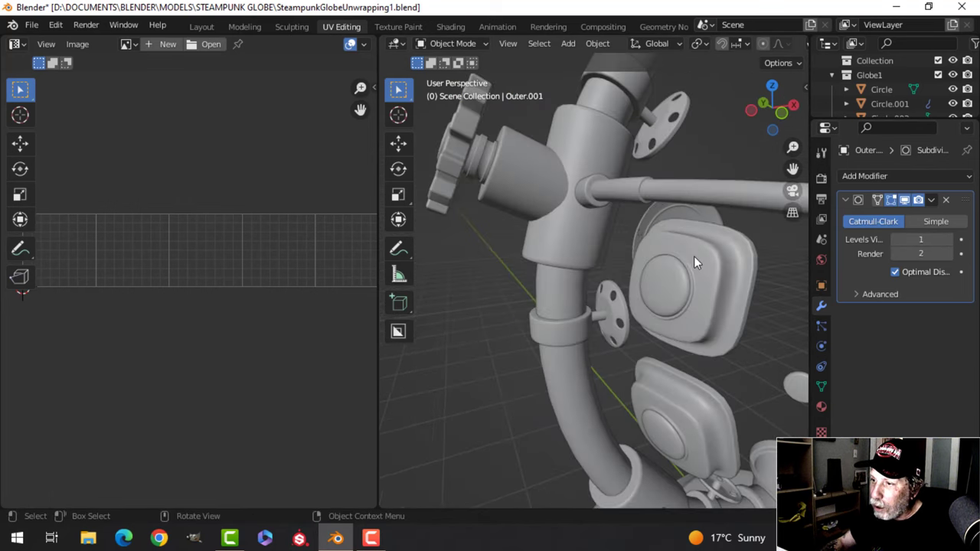
Step: Compare the curved pipe's Subdivision modifier at viewport level 2 with viewport level 1
scroll(693, 256, "down", 3)
middle_click_drag(676, 295, 632, 282)
scroll(653, 271, "down", 2)
scroll(679, 241, "up", 3)
middle_click_drag(632, 282, 657, 245)
scroll(655, 243, "down", 2)
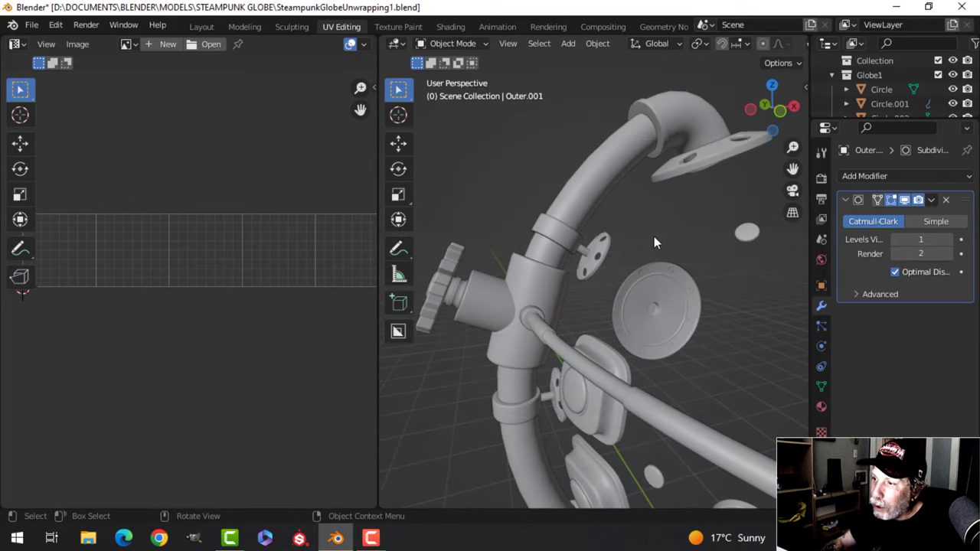
left_click(949, 240)
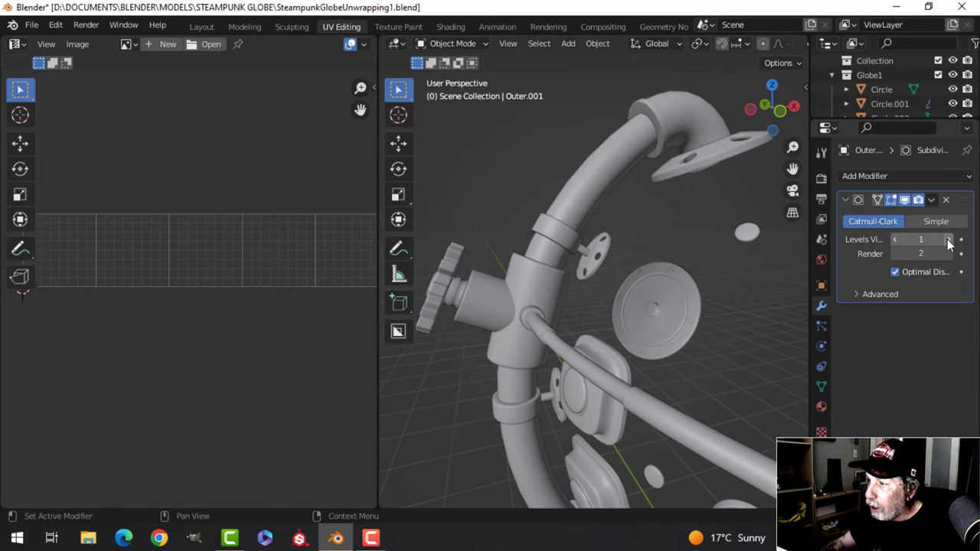
left_click(896, 241)
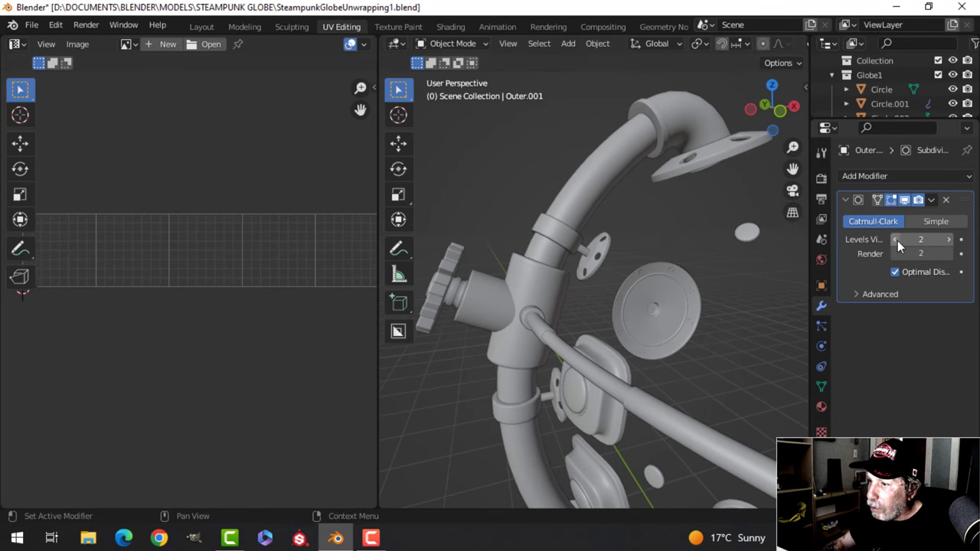
Step: Apply the Subdivision modifier on the large curved pipe
middle_click_drag(639, 270, 841, 225)
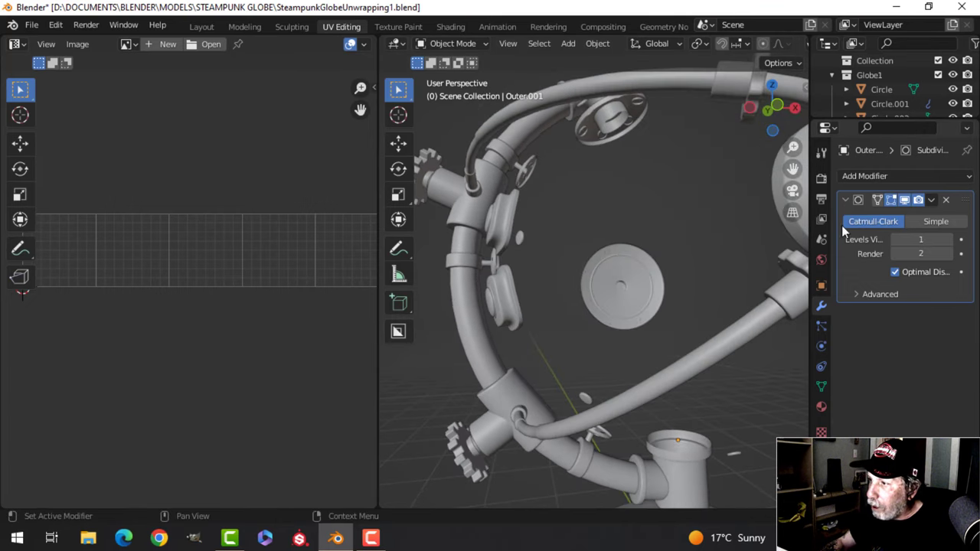
left_click(931, 200)
left_click(900, 215)
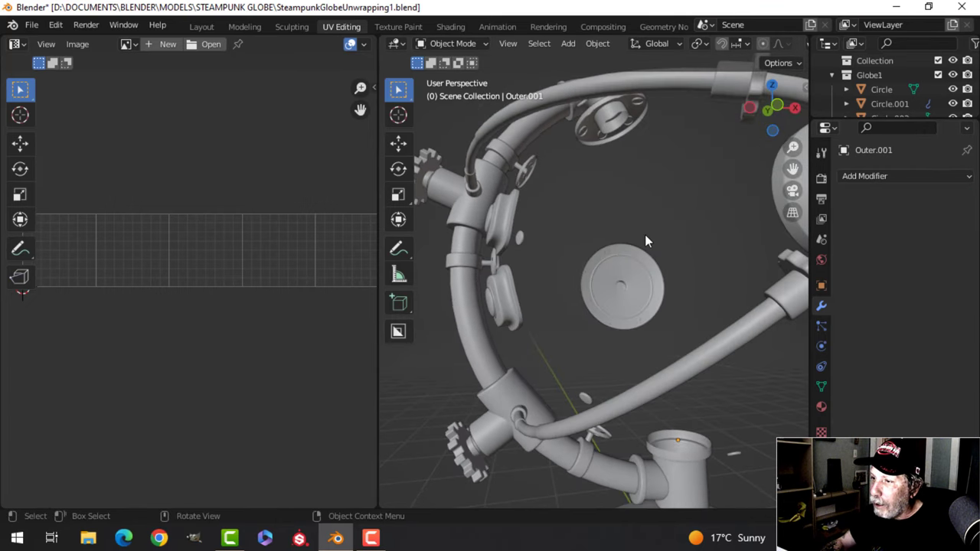
middle_click_drag(644, 241, 654, 254)
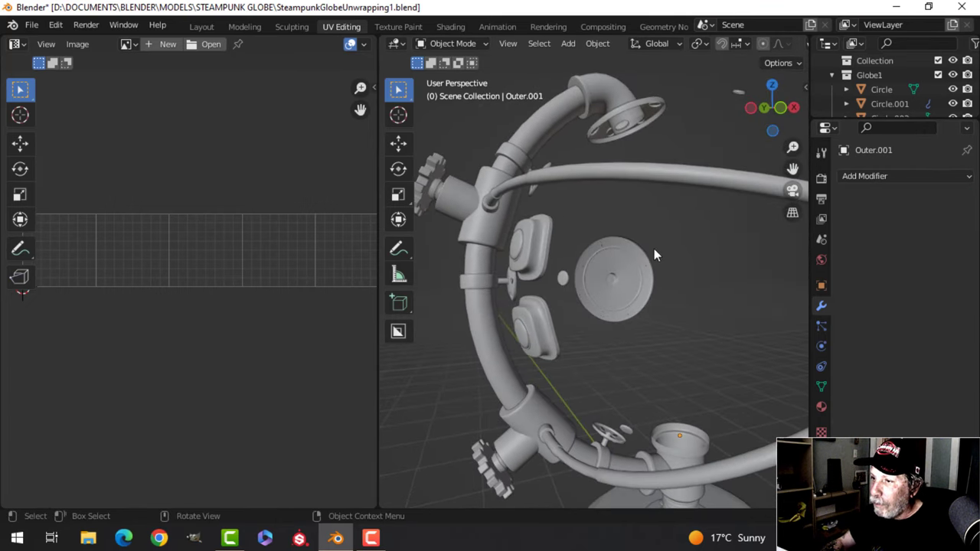
Step: Isolate the large curved pipe in local view and open its mesh in Edit Mode
left_click(483, 324)
key("Tab")
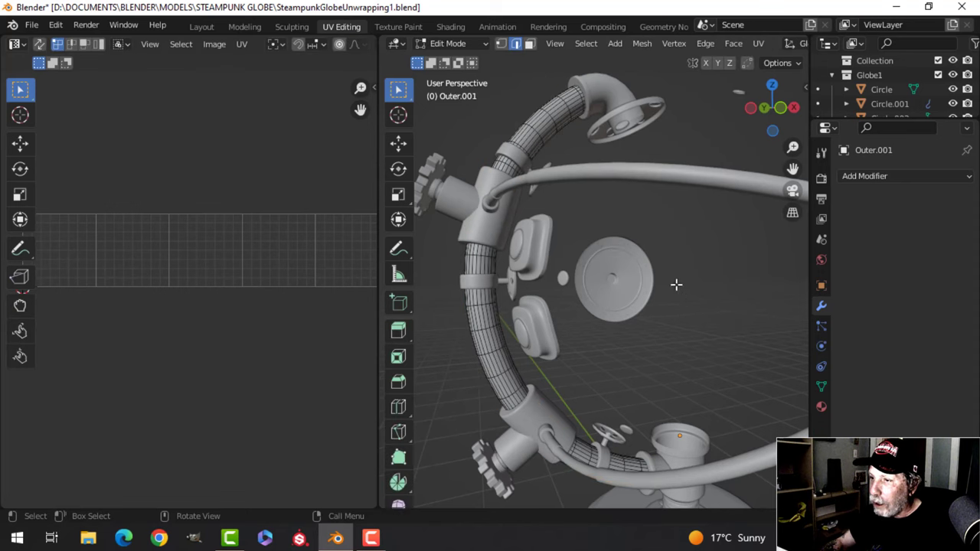
middle_click_drag(676, 284, 609, 238)
scroll(545, 263, "up", 2)
key("Tab")
key("KP_Divide")
key("Tab")
scroll(600, 168, "up", 4)
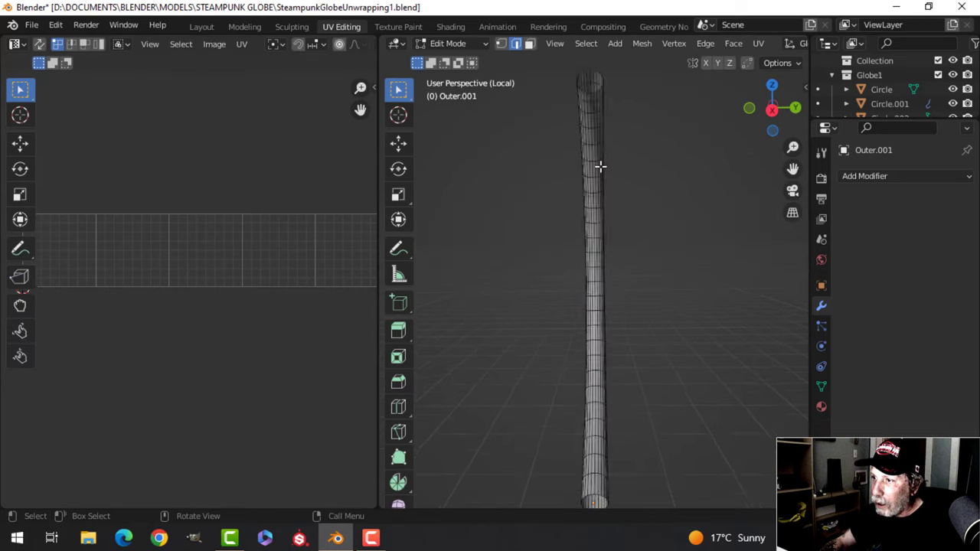
scroll(617, 253, "up", 1)
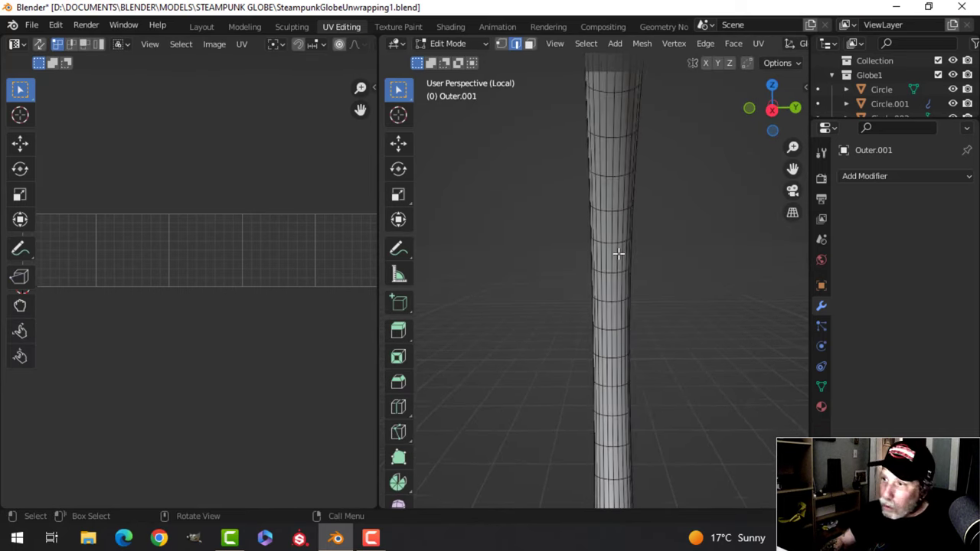
Step: Mark a seam along one lengthwise edge loop of the curved pipe
left_click(613, 159, "alt")
mouse_move(641, 197)
middle_mouse_down()
mouse_move(635, 175)
mouse_move(645, 185)
middle_mouse_up()
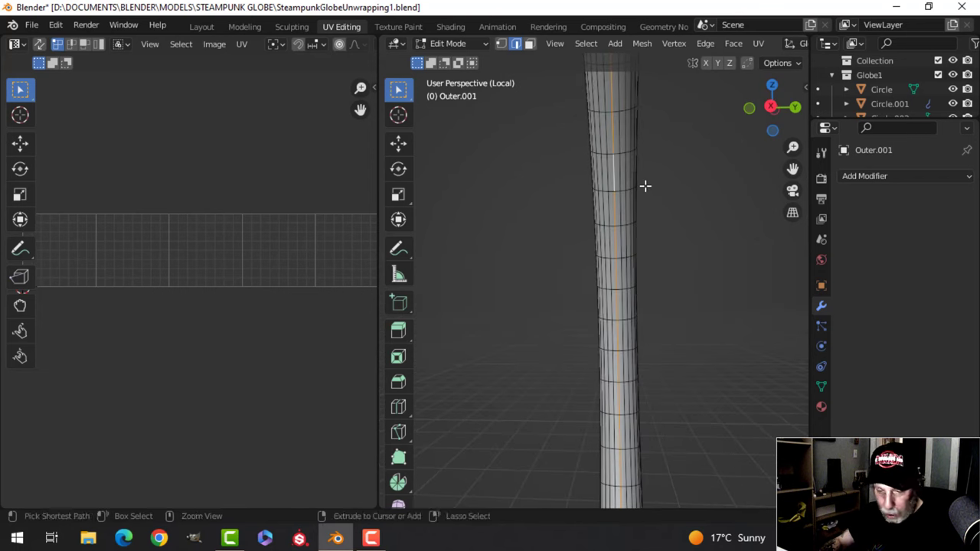
key("ctrl+e")
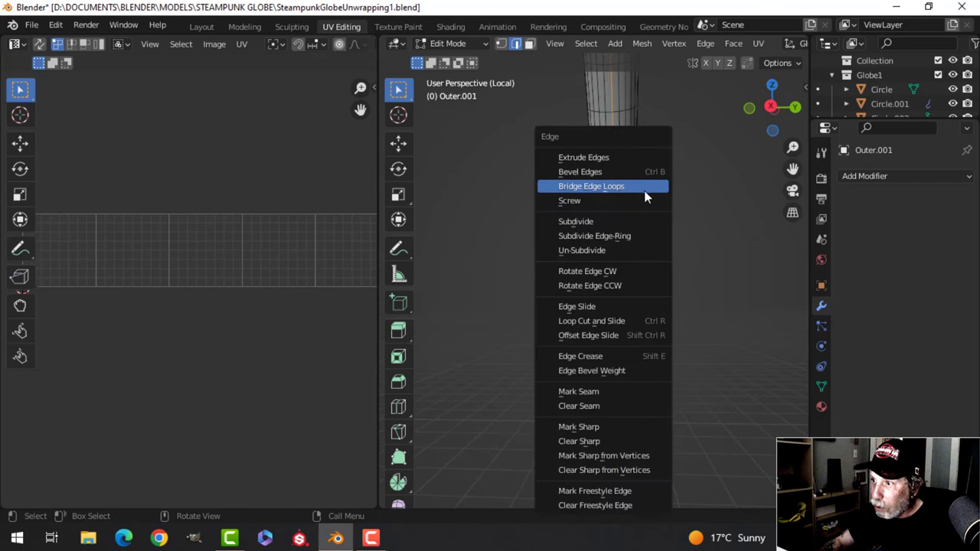
left_click(580, 391)
Step: Unwrap the entire curved pipe along its seam and inspect the resulting UV island in the UV editor
key("a")
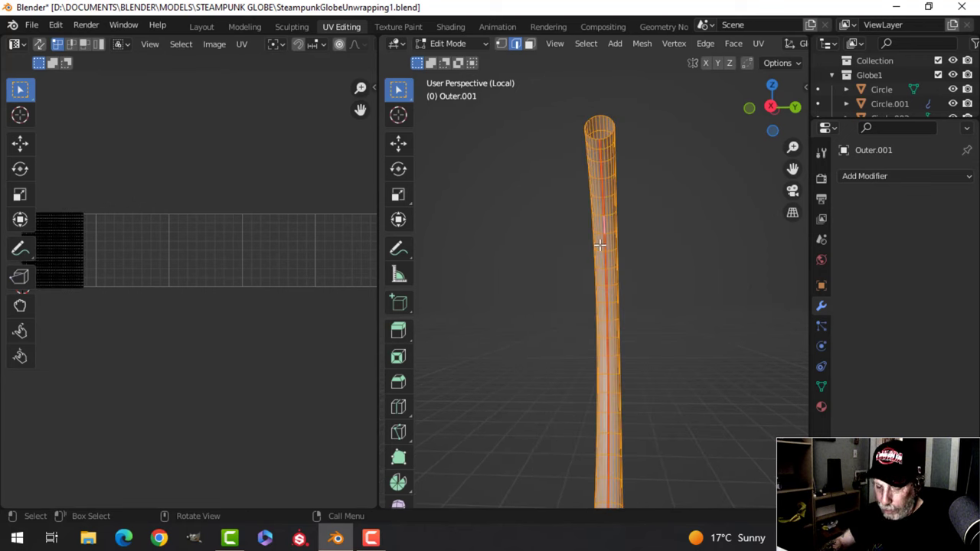
key("u")
left_click(601, 245)
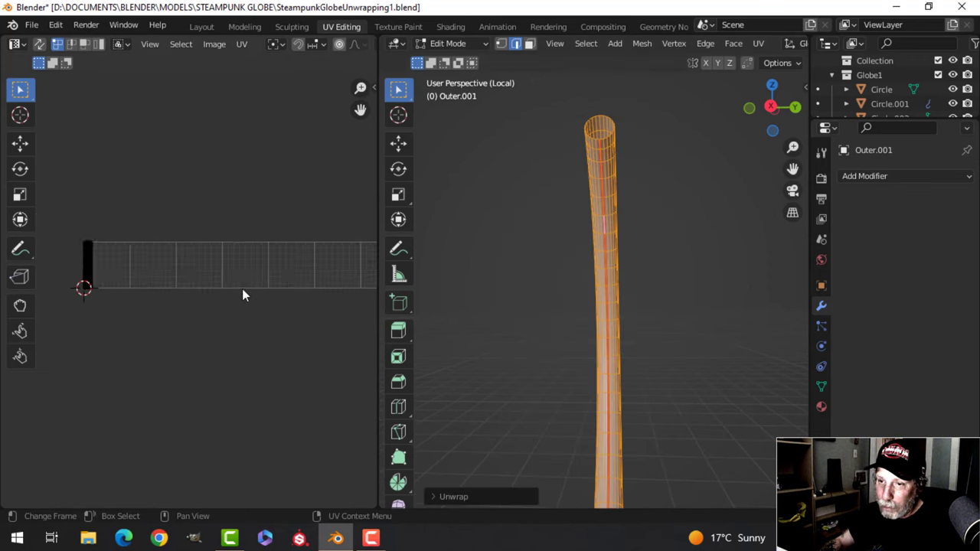
middle_click_drag(277, 278, 280, 276)
scroll(218, 274, "up", 6)
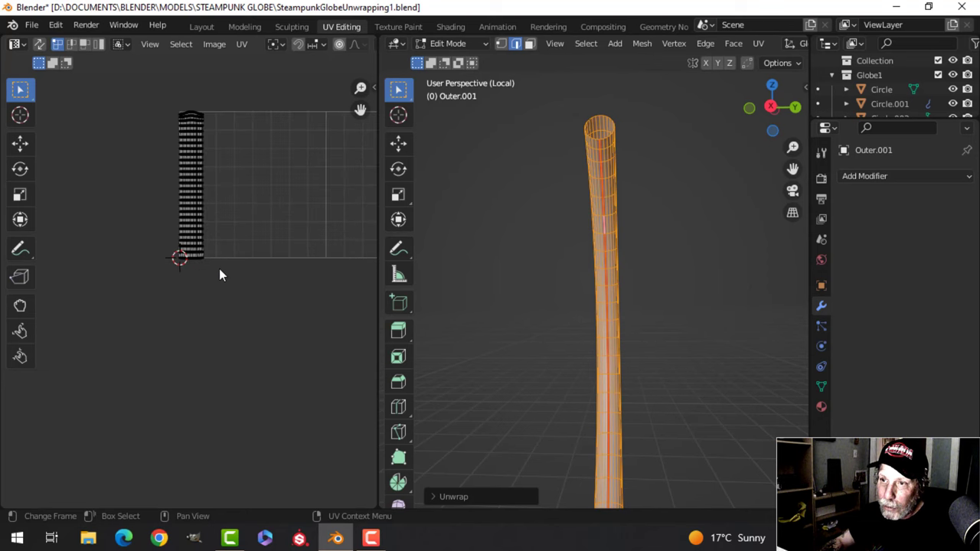
scroll(218, 268, "up", 2)
middle_click_drag(210, 193, 206, 334)
scroll(218, 213, "up", 5)
middle_click_drag(224, 218, 256, 245)
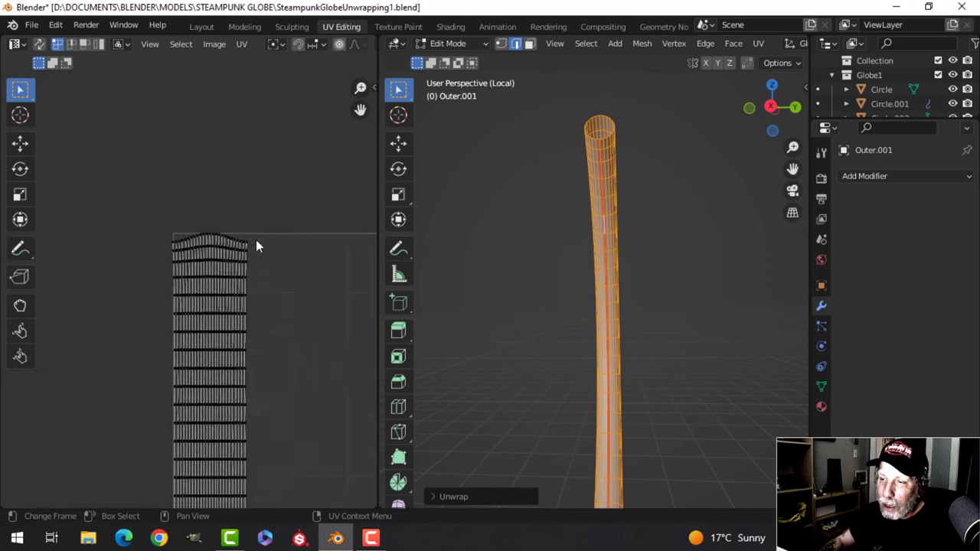
Step: Return to Object Mode and leave local view to show the full globe model again
middle_click_drag(633, 262, 689, 280)
key("Tab")
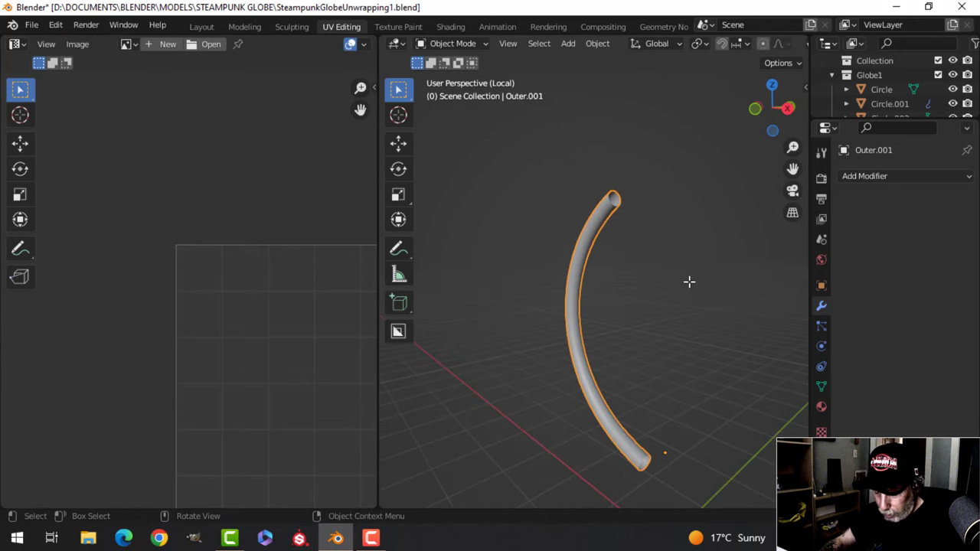
key("slash")
scroll(675, 290, "down", 8)
middle_click_drag(580, 312, 630, 298, "shift")
scroll(629, 297, "up", 2)
scroll(254, 338, "down", 9)
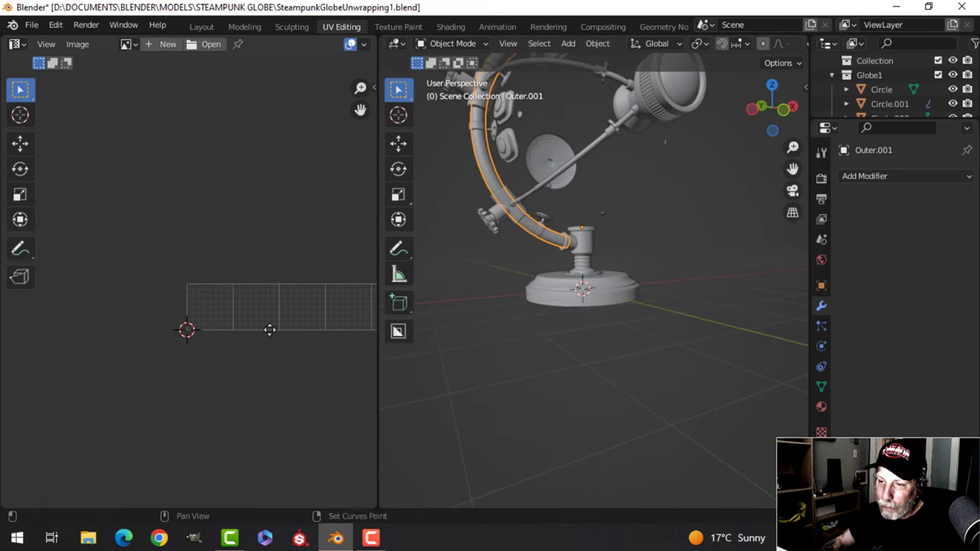
Step: Select the round base of the globe stand and apply its Subdivision modifier
middle_click_drag(270, 330, 218, 310)
scroll(528, 310, "up", 5)
left_click(624, 354)
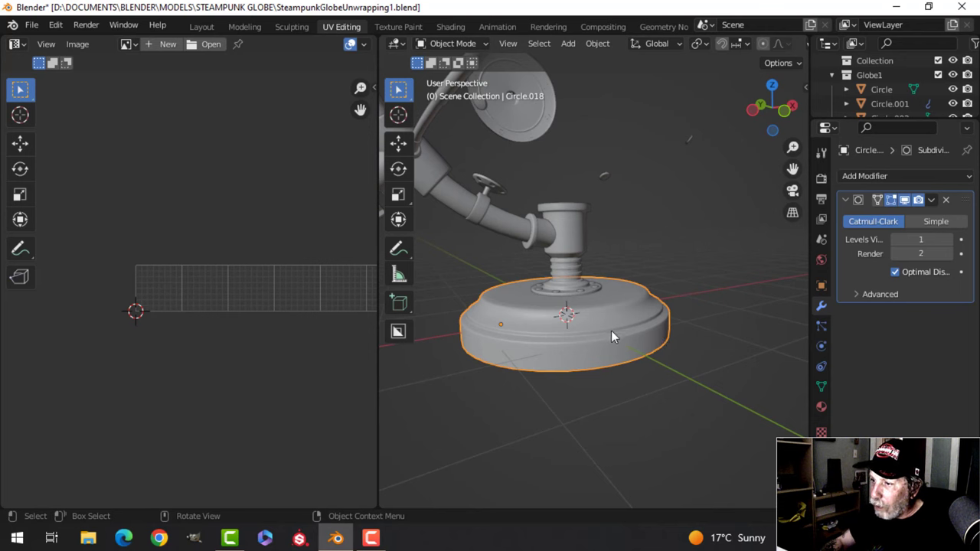
middle_click_drag(611, 335, 615, 367)
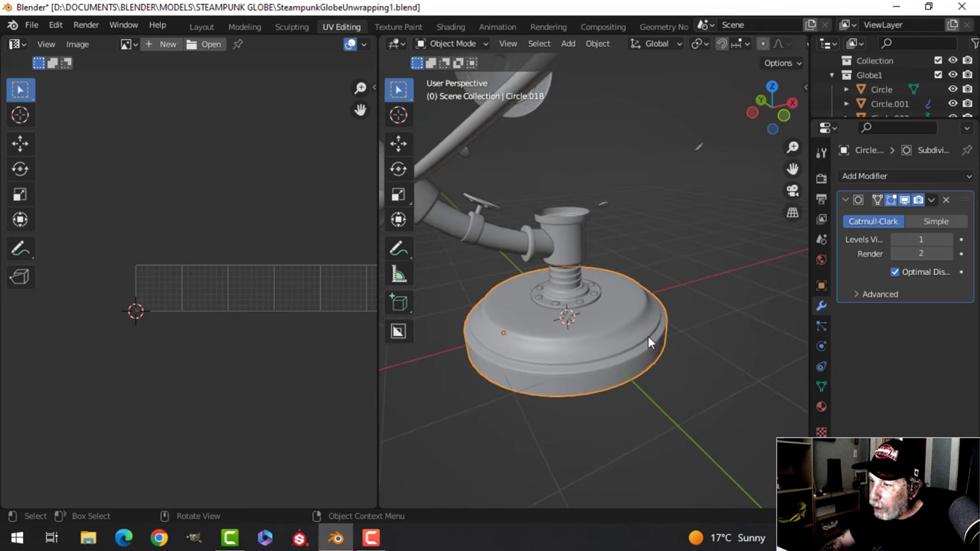
left_click(930, 200)
left_click(918, 216)
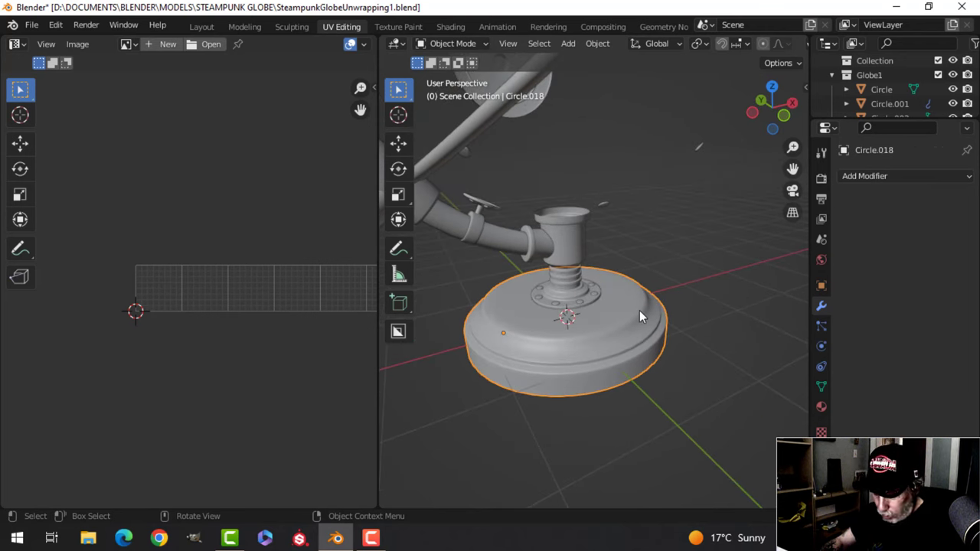
Step: Isolate the round base in local view and enter Edit Mode with nothing selected
key("KP_Divide")
key("Tab")
key("a")
key("alt+a")
scroll(593, 348, "up", 3)
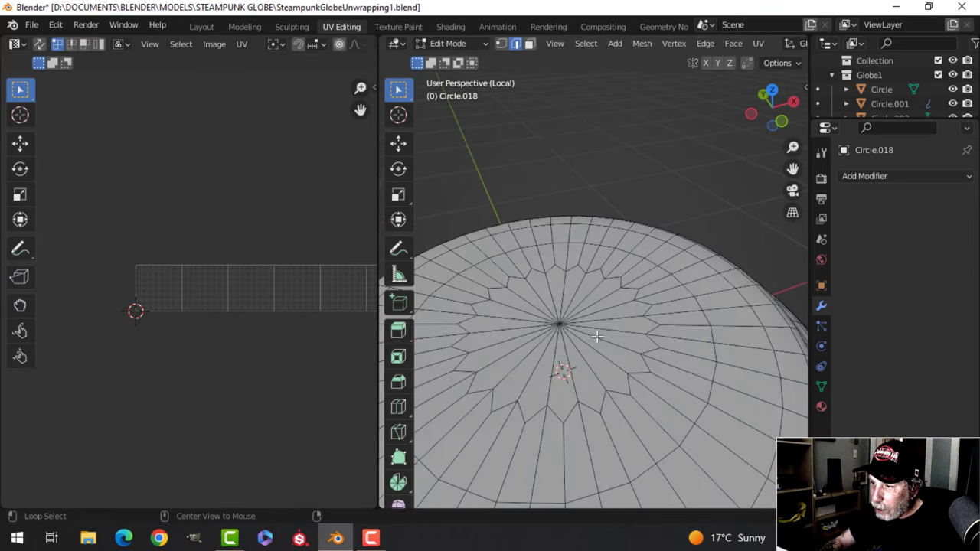
Step: Select the base's top centre vertex, grow the selection by one ring, and delete those vertices
key("1")
left_click(577, 303)
middle_click_drag(600, 339, 630, 313, "shift")
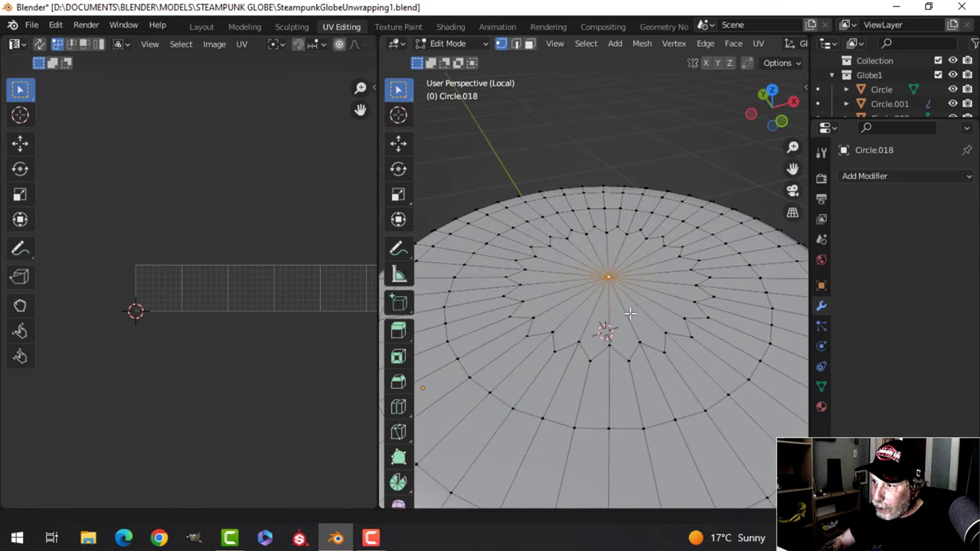
key("ctrl+KP_Add")
key("x")
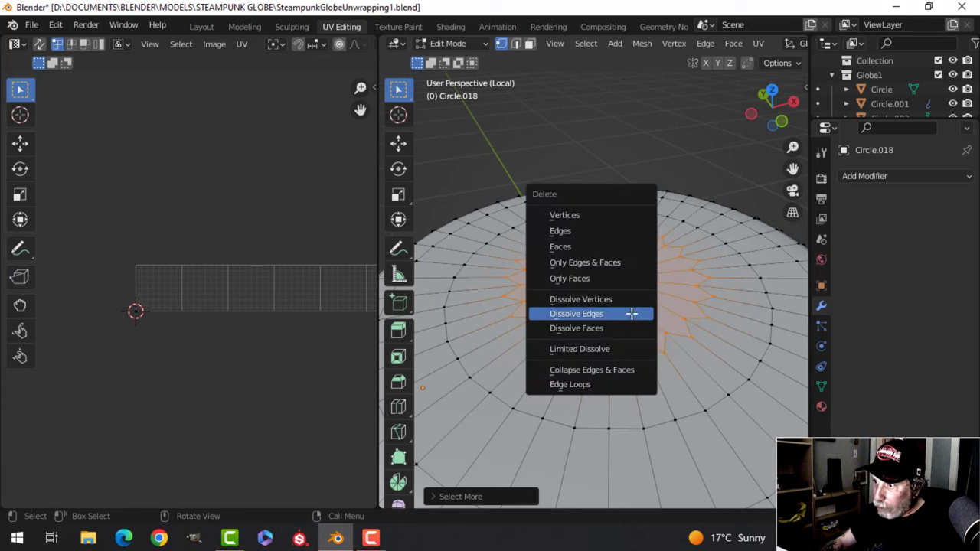
left_click(594, 214)
Step: Round the edge loop of the base's top opening with LoopTools Circle and fill it with a single face
key("2")
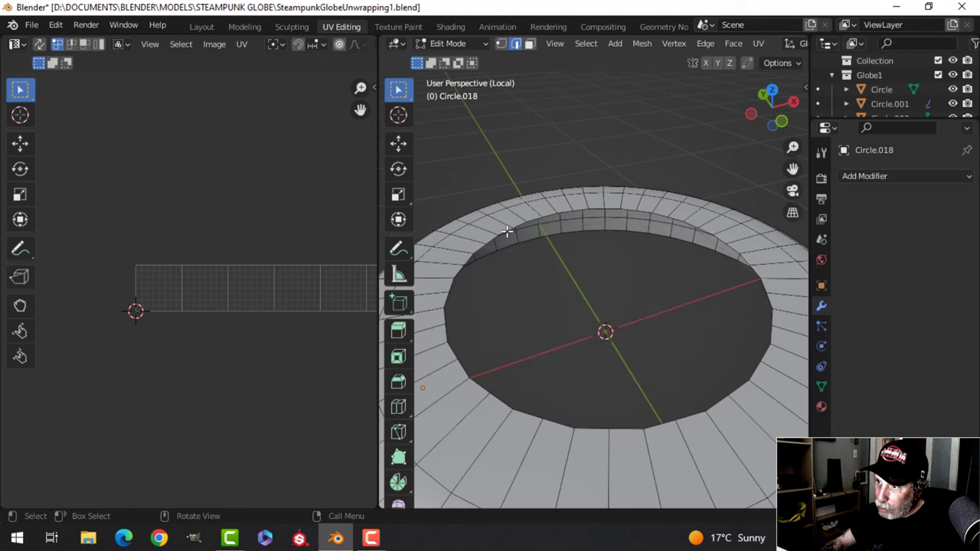
left_click(508, 230, "alt")
right_click(508, 230)
mouse_move(470, 43)
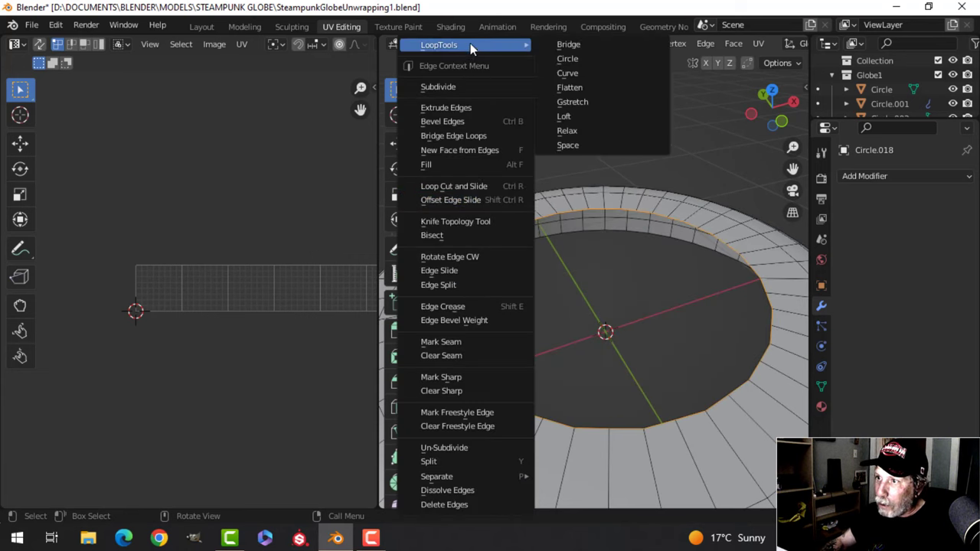
left_click(567, 58)
key("f")
scroll(689, 260, "down", 3)
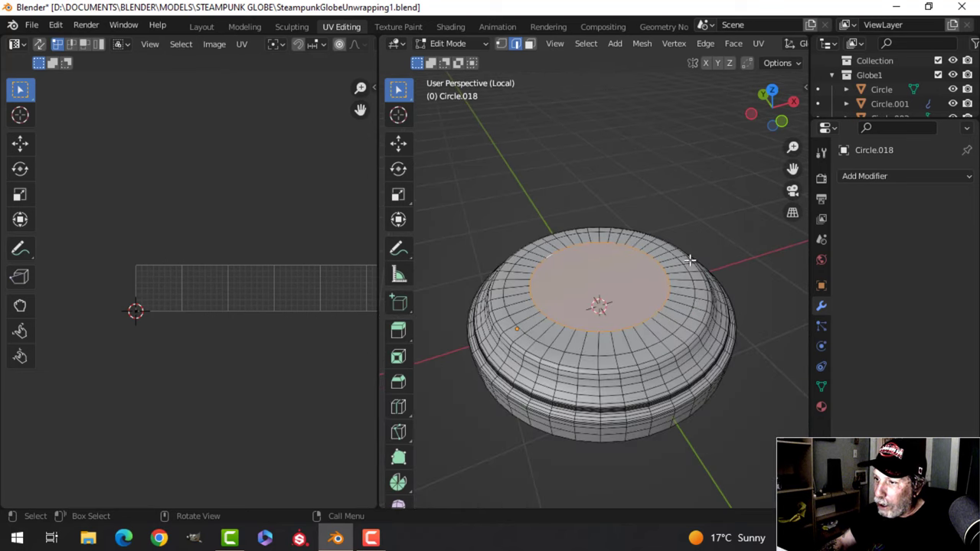
Step: Dissolve the two horizontal edge loops around the base's lower side wall
middle_click_drag(690, 260, 592, 260)
left_click(580, 236, "alt")
left_click(575, 221, "alt+shift")
key("x")
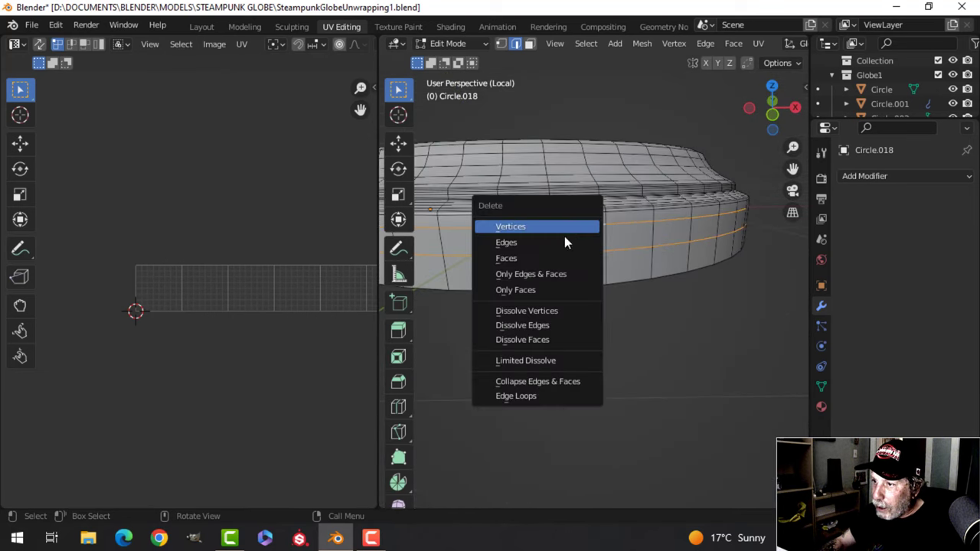
left_click(546, 325)
Step: Dissolve the edge loop on the base's top surface between the central face and the rounded shoulder
middle_click_drag(546, 325, 647, 312)
scroll(646, 311, "up", 2)
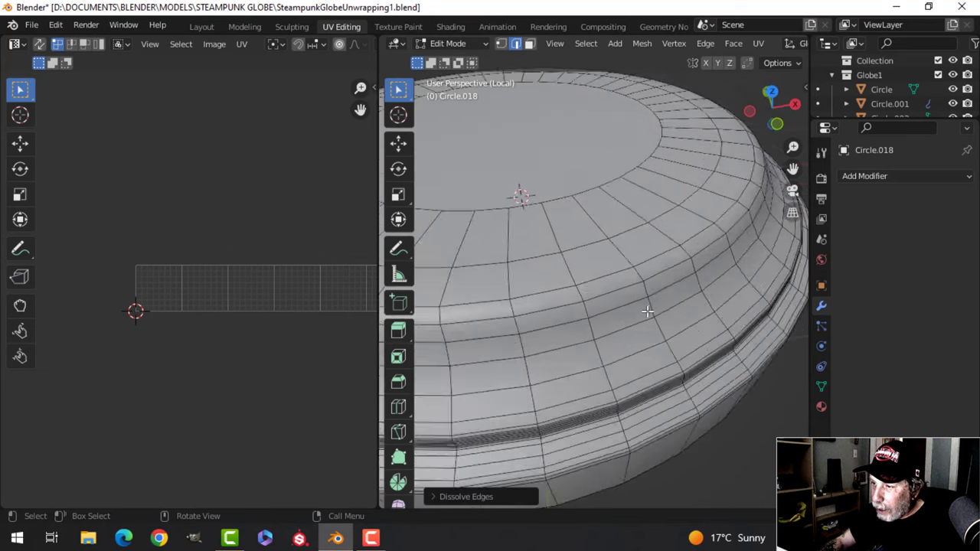
scroll(637, 264, "up", 2)
scroll(637, 268, "down", 3)
middle_click_drag(630, 247, 638, 271)
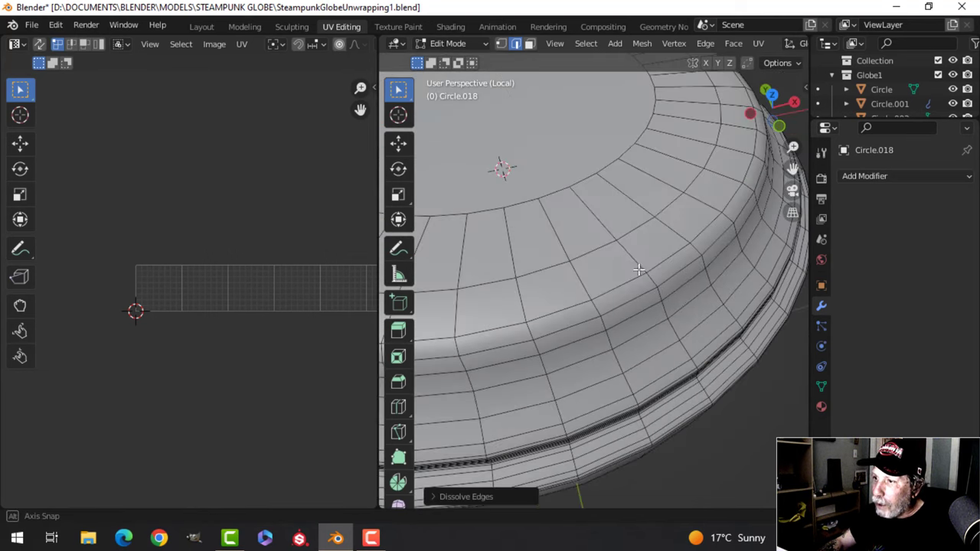
left_click(634, 227, "alt")
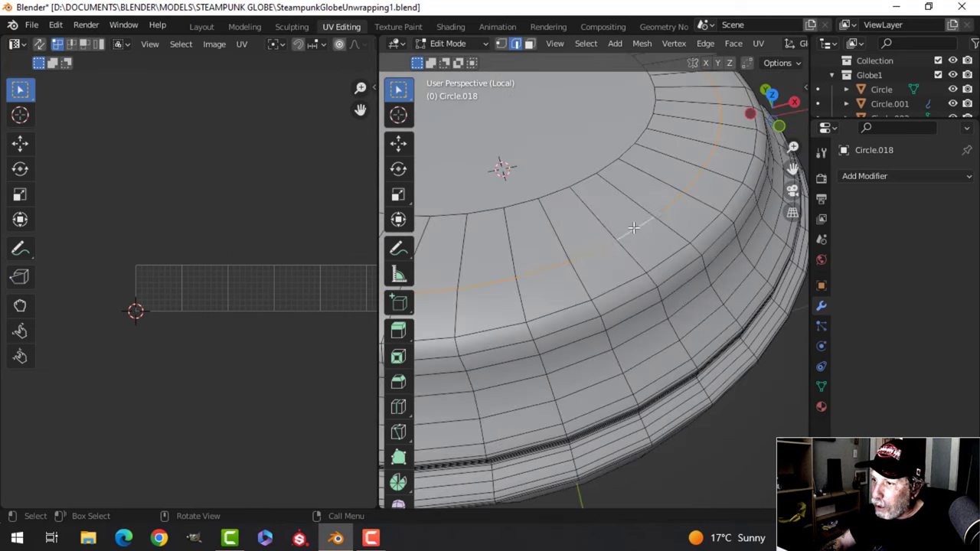
key("x")
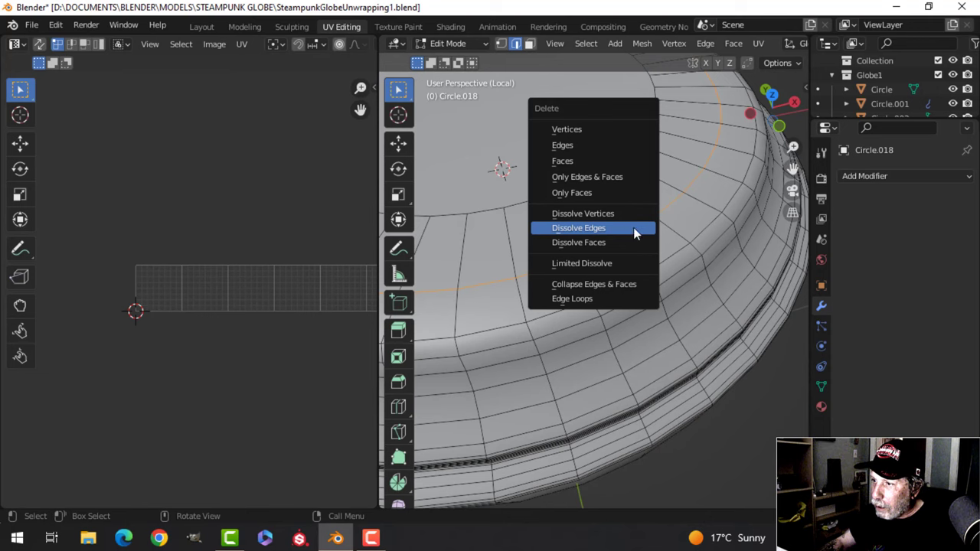
left_click(633, 228)
Step: Dissolve the three horizontal edge loops running through the recessed groove wall around the base
scroll(633, 227, "down", 3)
middle_click_drag(633, 227, 588, 227)
scroll(587, 227, "up", 4)
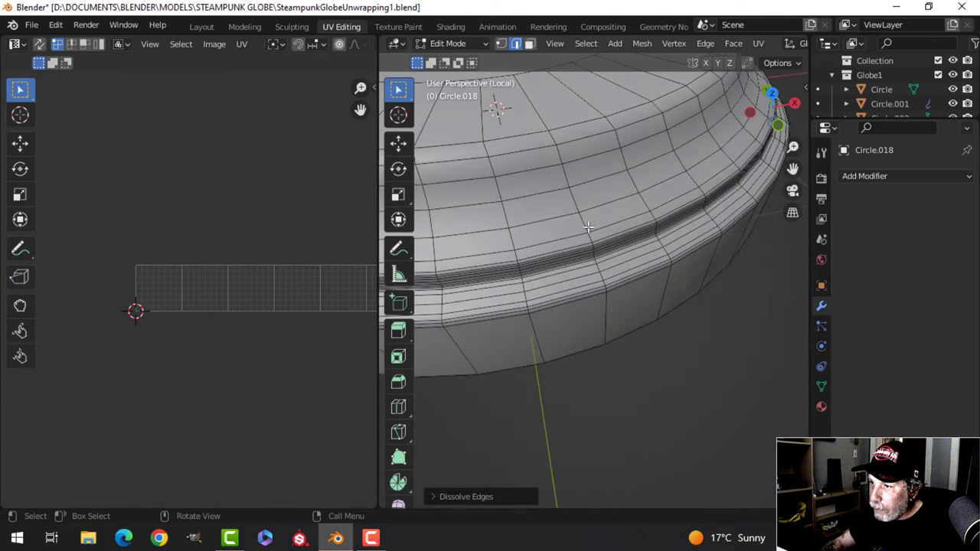
mouse_move(590, 261)
middle_mouse_down()
mouse_move(589, 232)
mouse_move(602, 314)
mouse_move(602, 256)
middle_mouse_up()
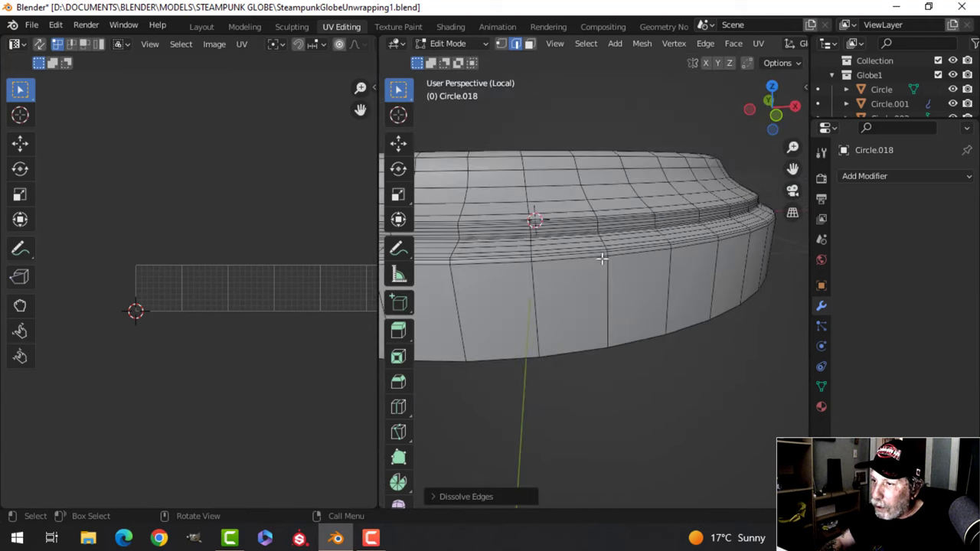
scroll(594, 236, "up", 3)
middle_click_drag(581, 185, 567, 185)
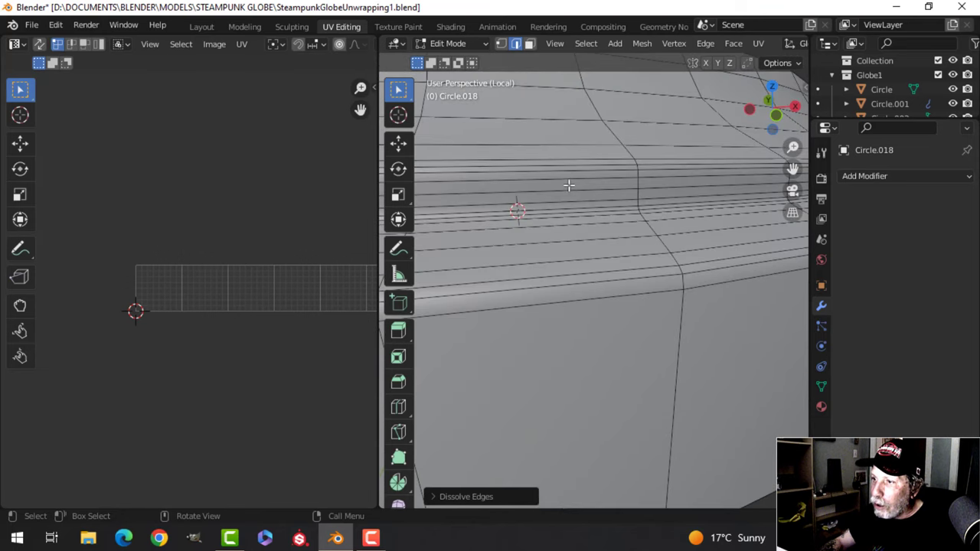
left_click(561, 180, "alt")
left_click(561, 191, "alt+shift")
left_click(559, 194, "alt+shift")
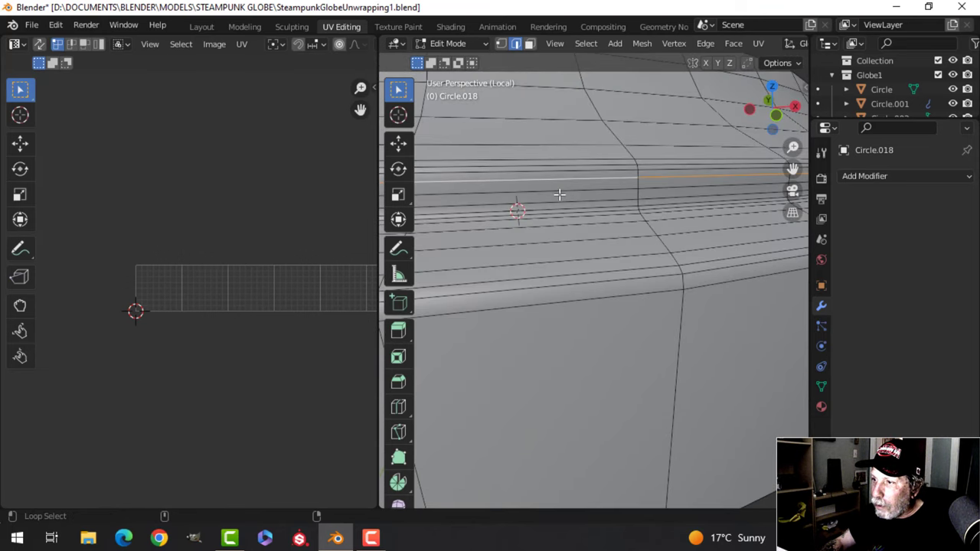
left_click(564, 197, "alt")
left_click(564, 201, "alt")
key("x")
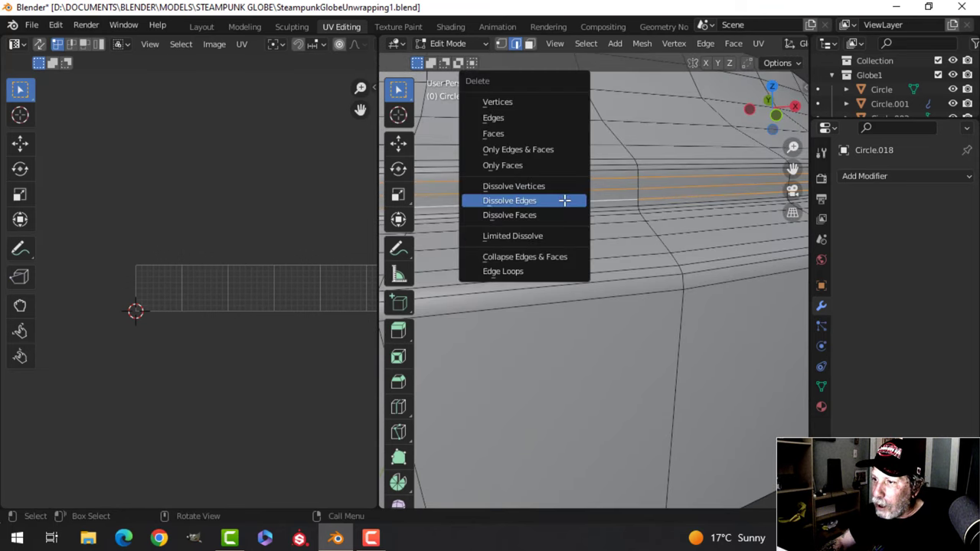
left_click(564, 199)
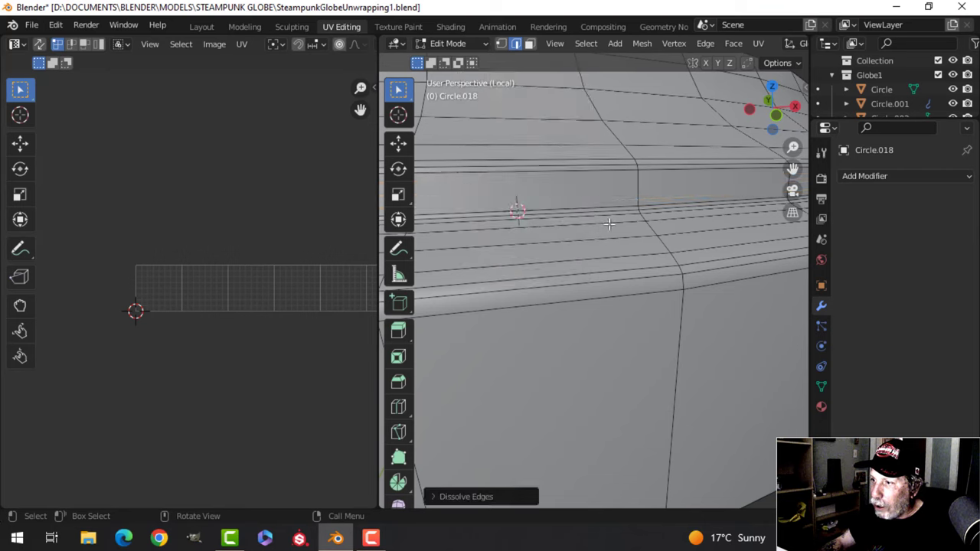
Step: Dissolve the three edge loops on the sloped ledge between the base's groove and its lower rim
scroll(609, 224, "down", 1)
middle_click_drag(610, 225, 635, 266)
scroll(629, 265, "up", 1)
left_click(613, 221, "alt")
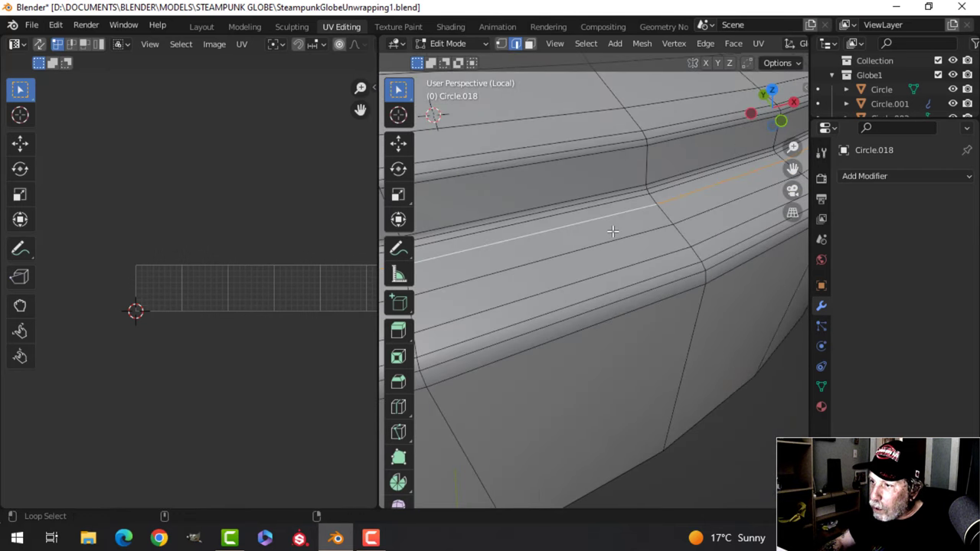
left_click(615, 235, "alt+shift")
left_click(620, 258, "alt+shift")
key("x")
left_click(620, 258)
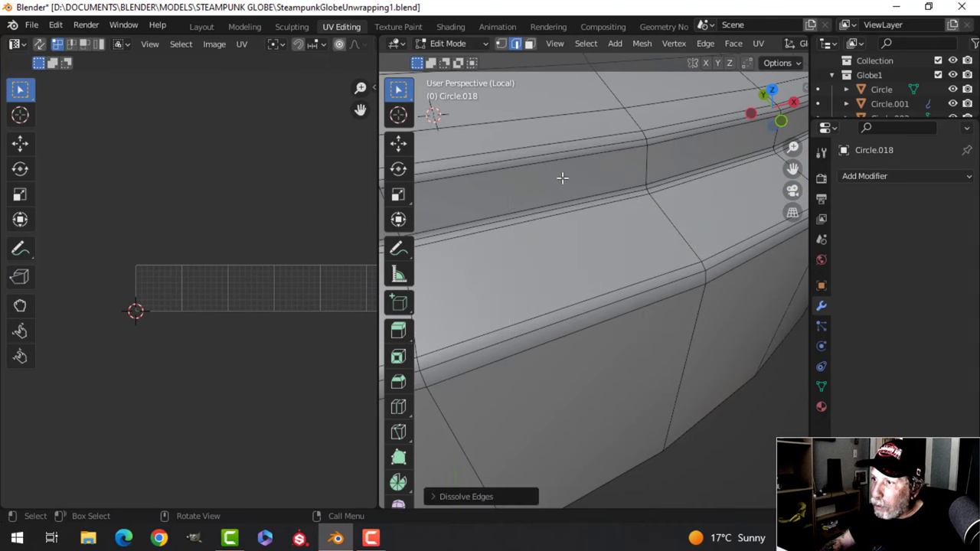
Step: Unwrap the whole simplified base mesh and return to Object Mode
scroll(614, 235, "down", 2)
scroll(621, 237, "down", 2)
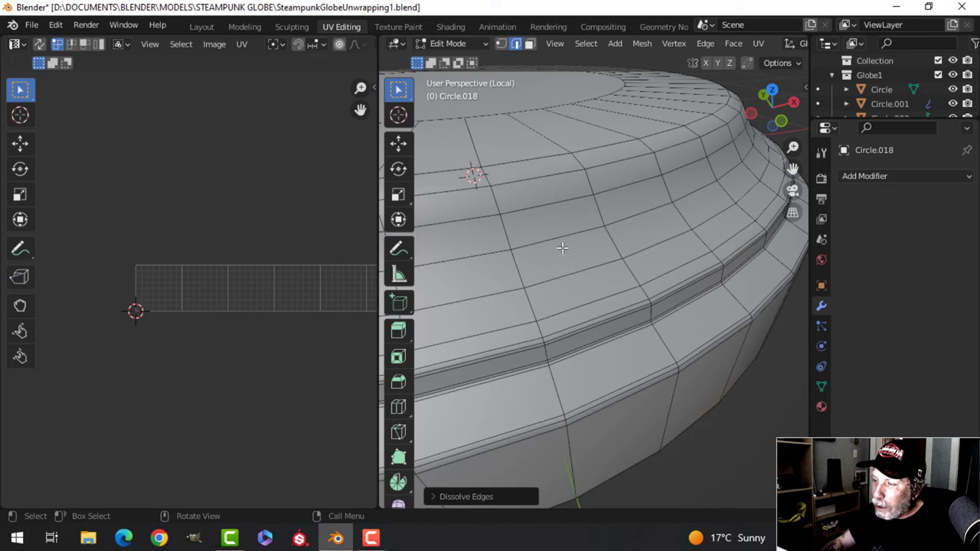
scroll(586, 230, "down", 4)
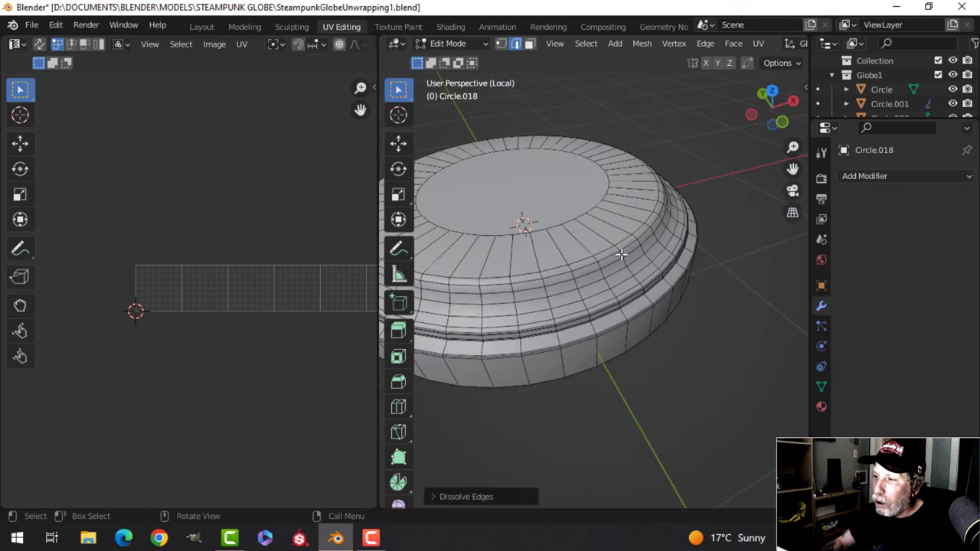
key("Tab")
key("Tab")
key("a")
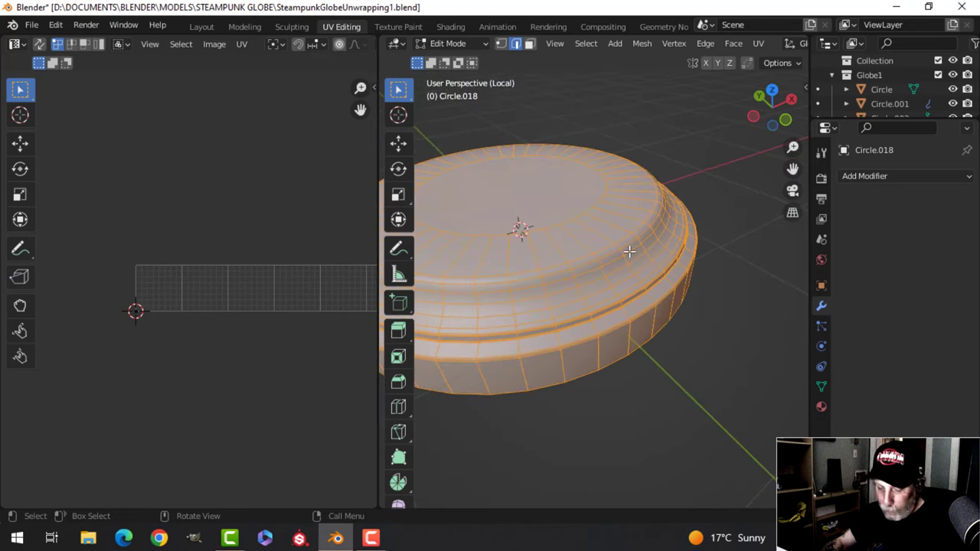
key("u")
left_click(630, 255)
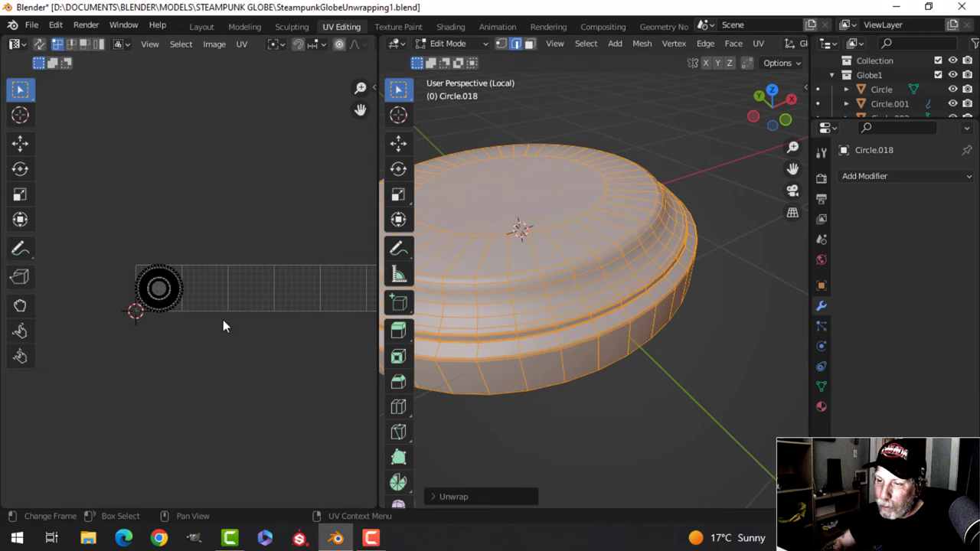
middle_click_drag(598, 243, 673, 242)
key("Tab")
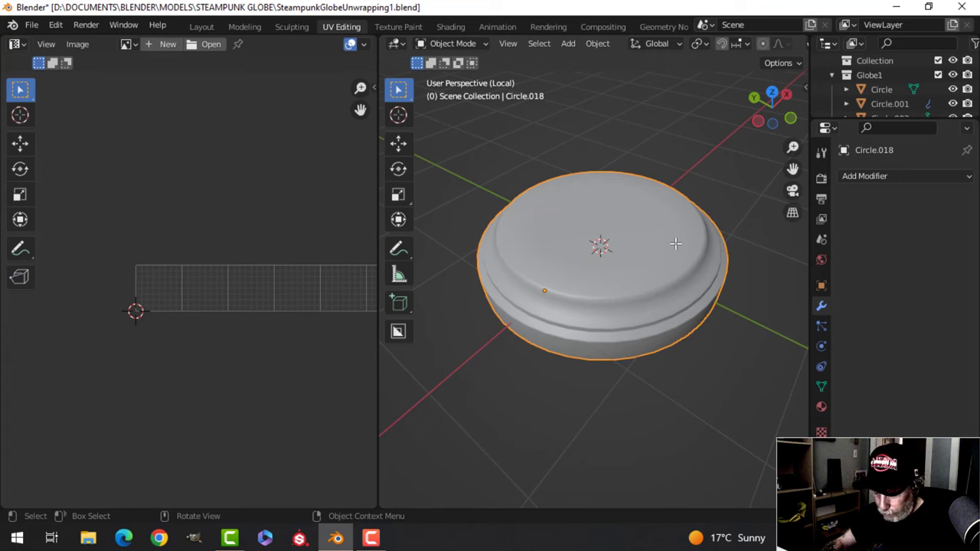
Step: Exit local view, add the large curved pipe to the selection, and select all geometry of both objects in Edit Mode
key("KP_Divide")
left_click(503, 242, "shift")
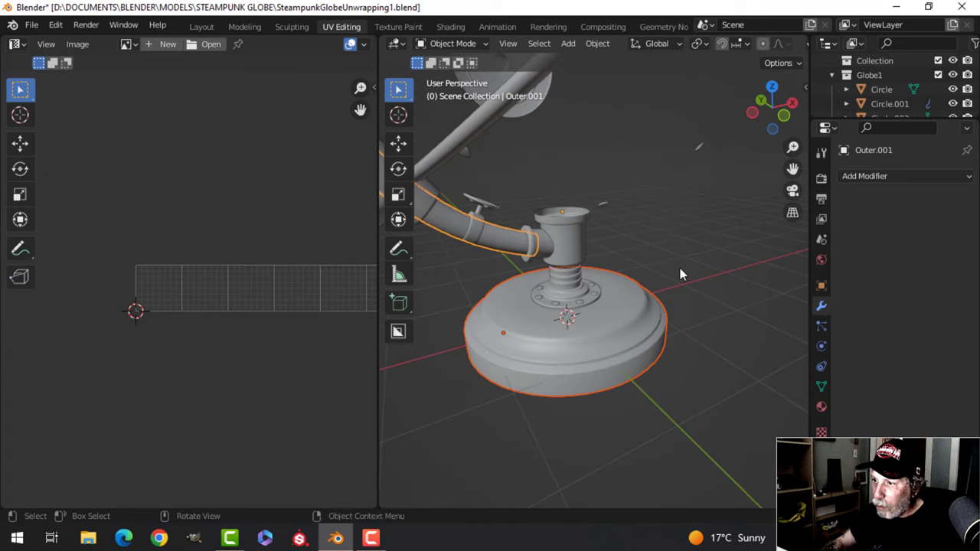
key("Tab")
key("a")
scroll(176, 331, "up", 6)
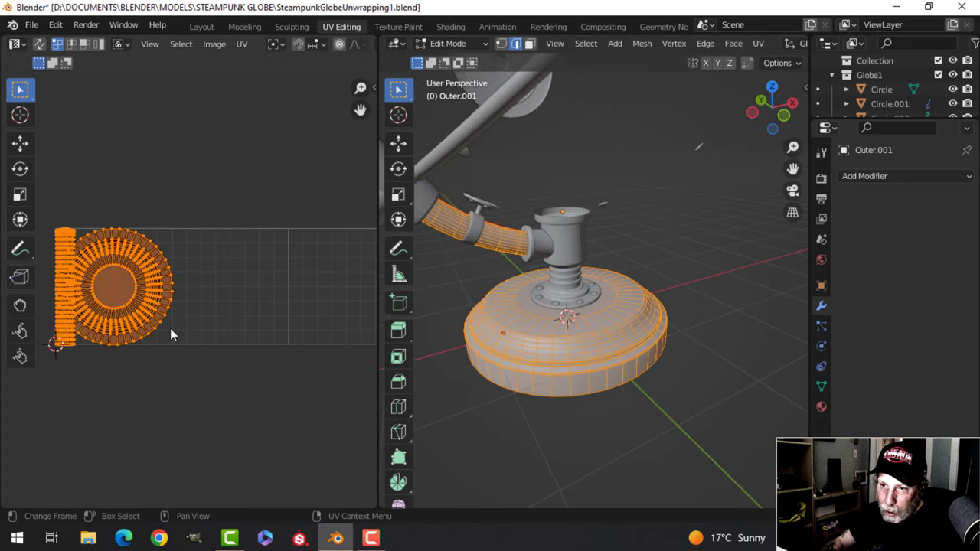
scroll(164, 321, "down", 3)
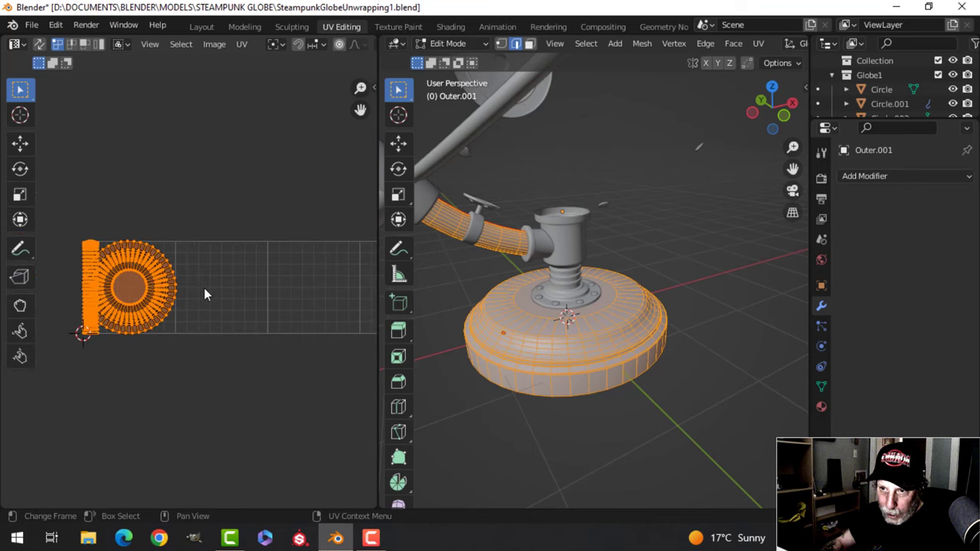
scroll(205, 288, "up", 1)
middle_click_drag(98, 288, 212, 301)
scroll(187, 286, "up", 3)
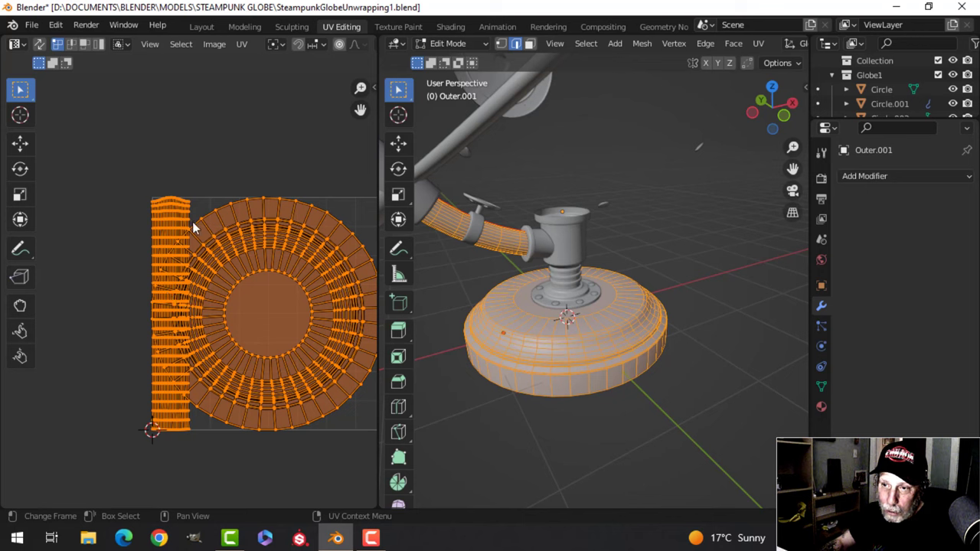
Step: Pack the UV islands of the base and curved pipe into a single tile with UVPackmaster
key("n")
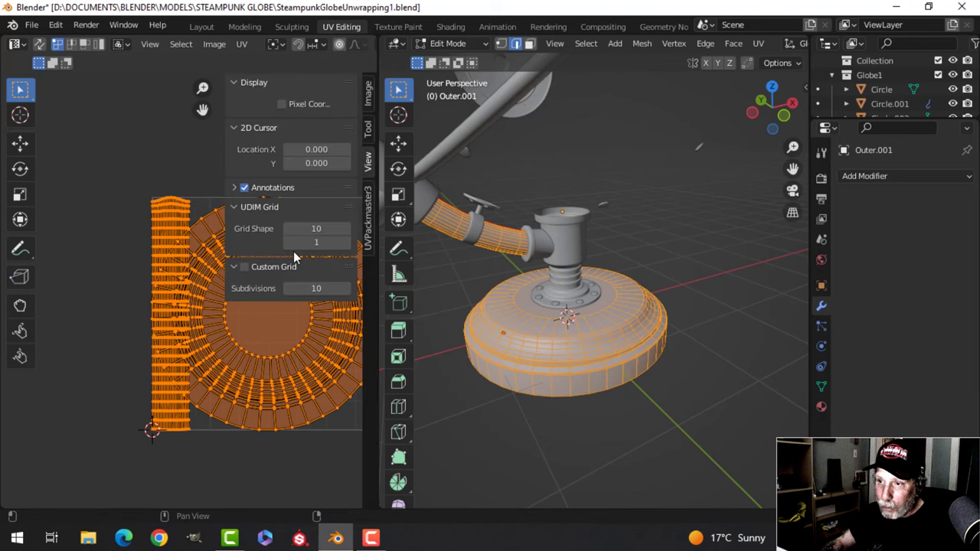
left_click(367, 220)
left_click(278, 251)
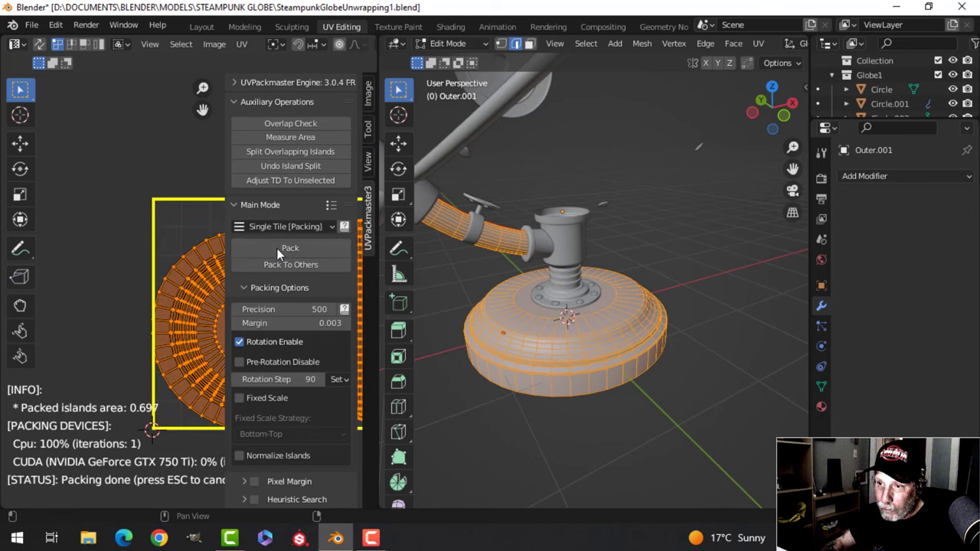
key("n")
scroll(287, 292, "down", 1)
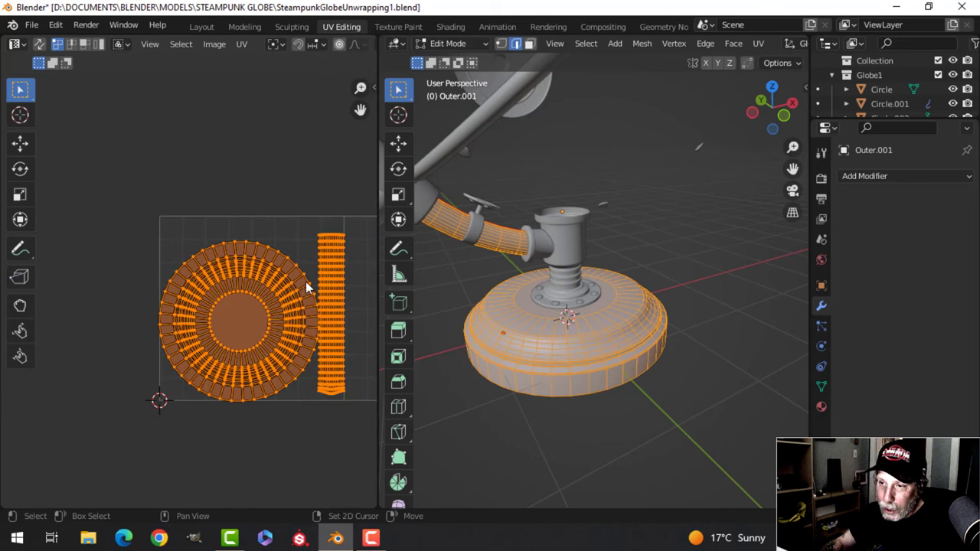
middle_click_drag(305, 281, 256, 255)
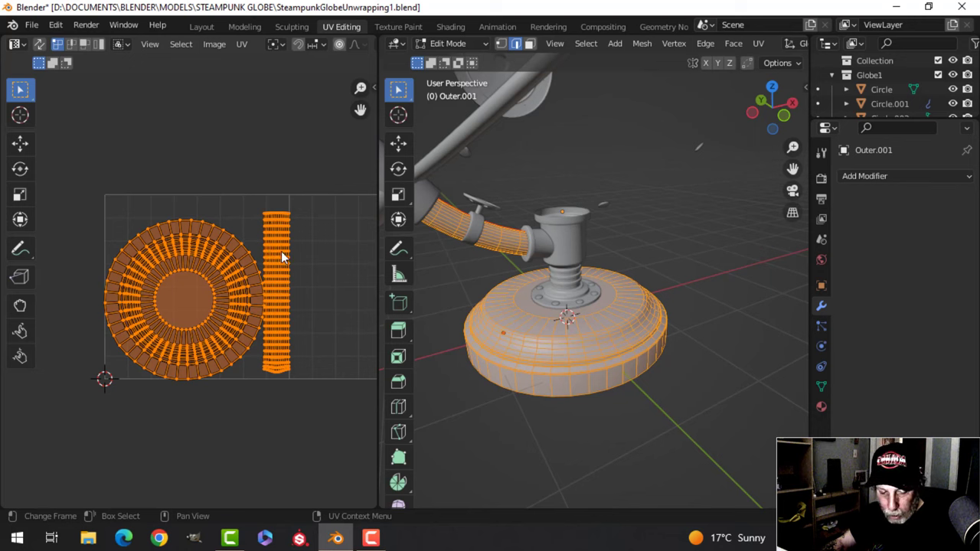
Step: Move the packed UV islands 1 unit along X into the second UDIM tile and check their alignment at the tile border
key("g")
key("1")
key("Return")
scroll(337, 241, "down", 1)
middle_click_drag(337, 241, 281, 247)
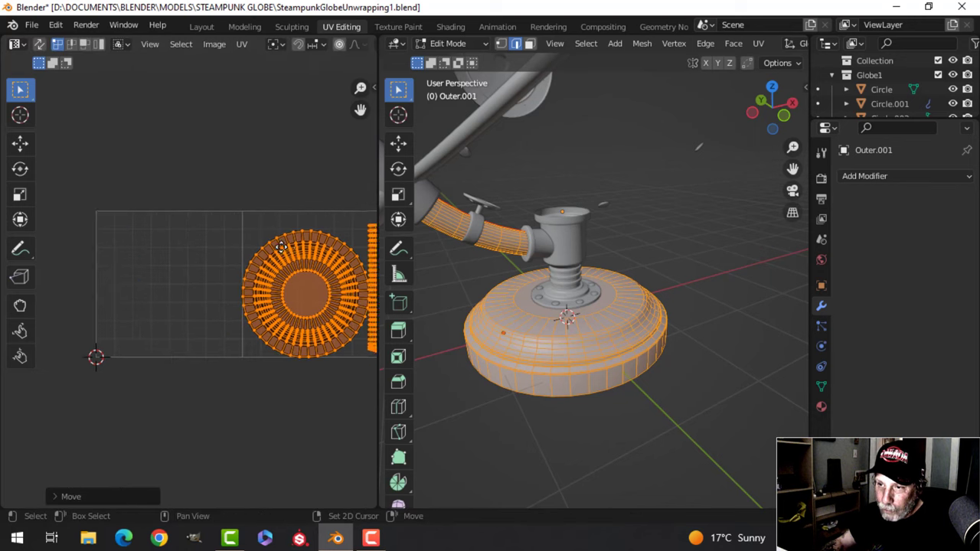
scroll(233, 234, "up", 2)
scroll(234, 234, "up", 5)
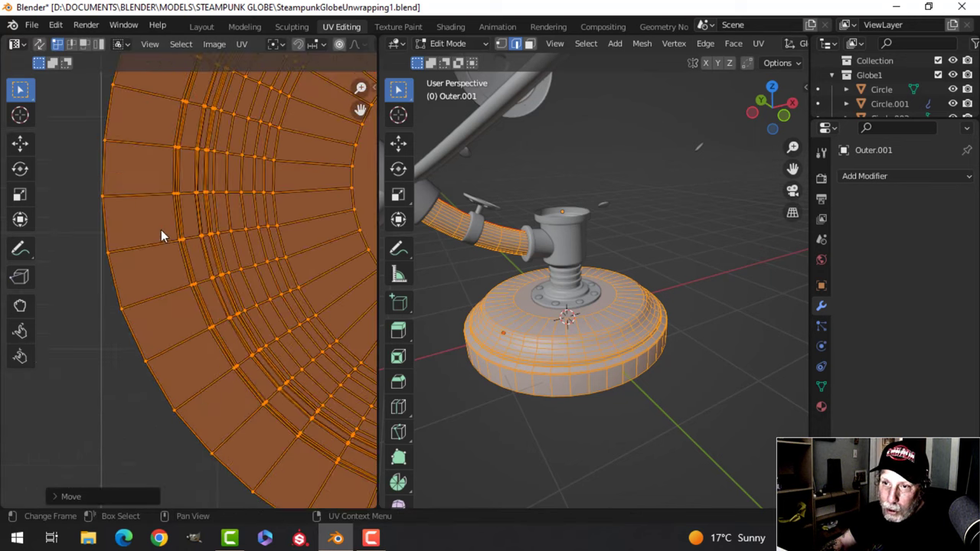
middle_click_drag(161, 229, 253, 266)
scroll(236, 242, "up", 4)
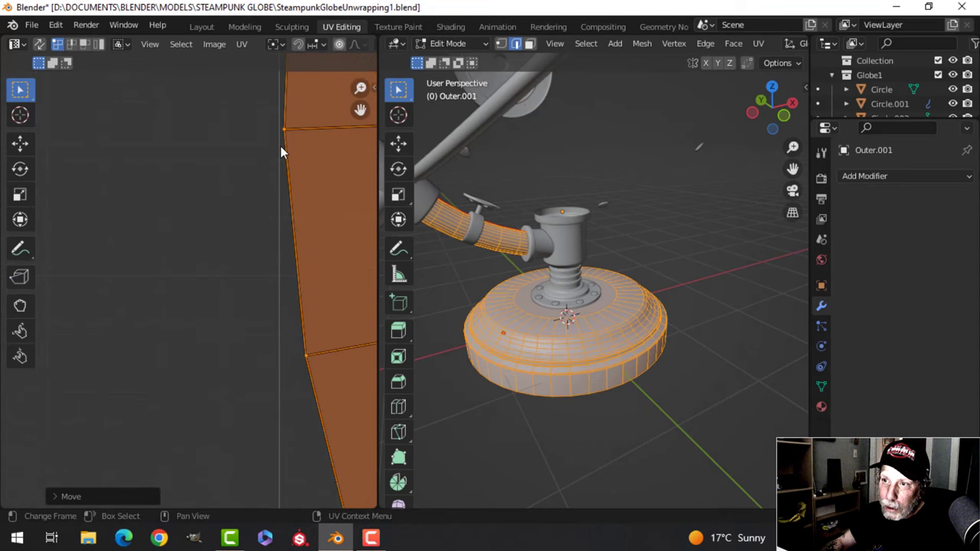
scroll(280, 147, "down", 4)
scroll(231, 231, "down", 8)
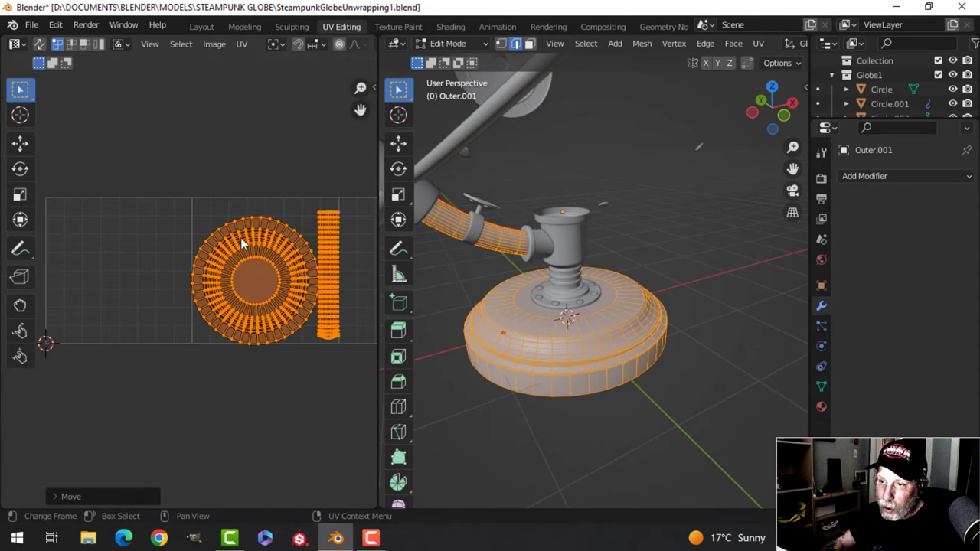
Step: Return to Object Mode, check the base's material, and hide the base together with the curved pipe
middle_click_drag(453, 248, 622, 244)
key("Tab")
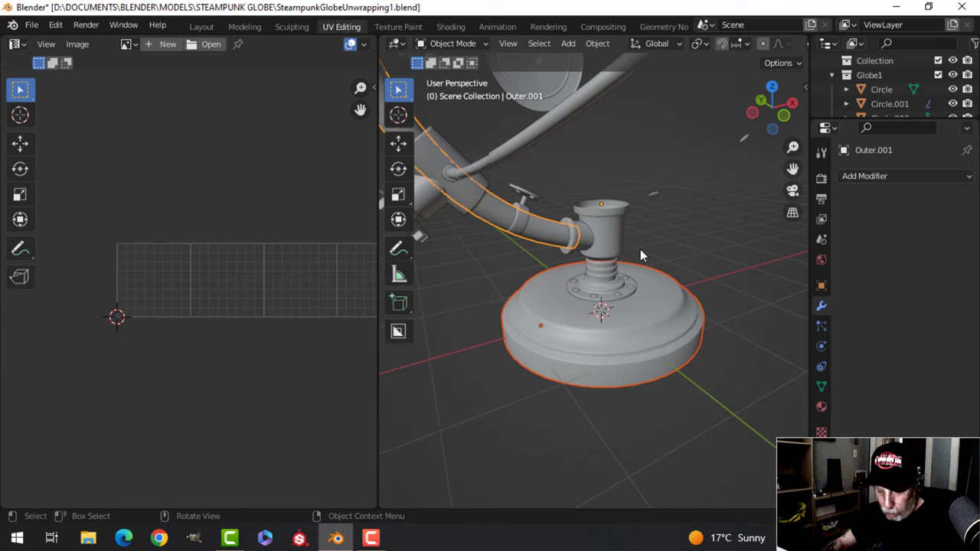
left_click(629, 324)
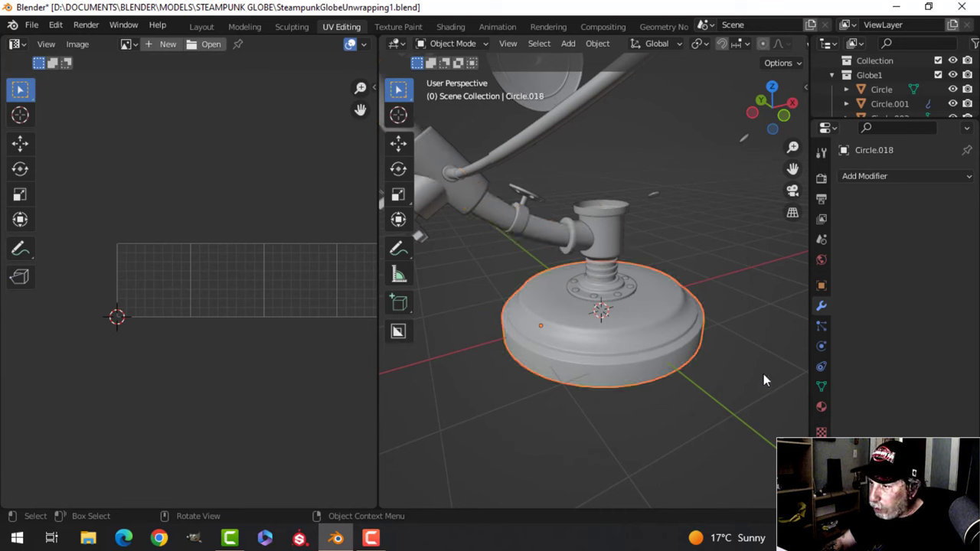
left_click(821, 407)
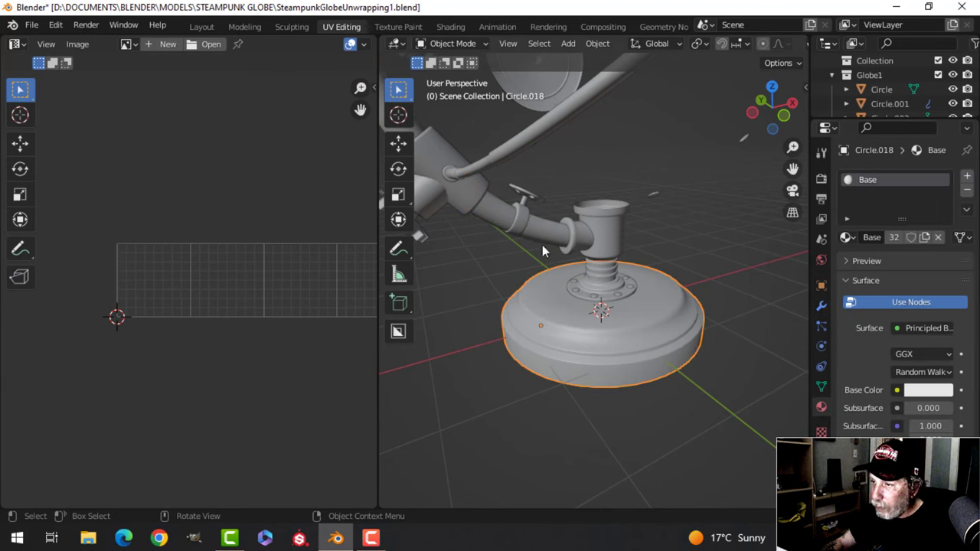
left_click(611, 280, "shift")
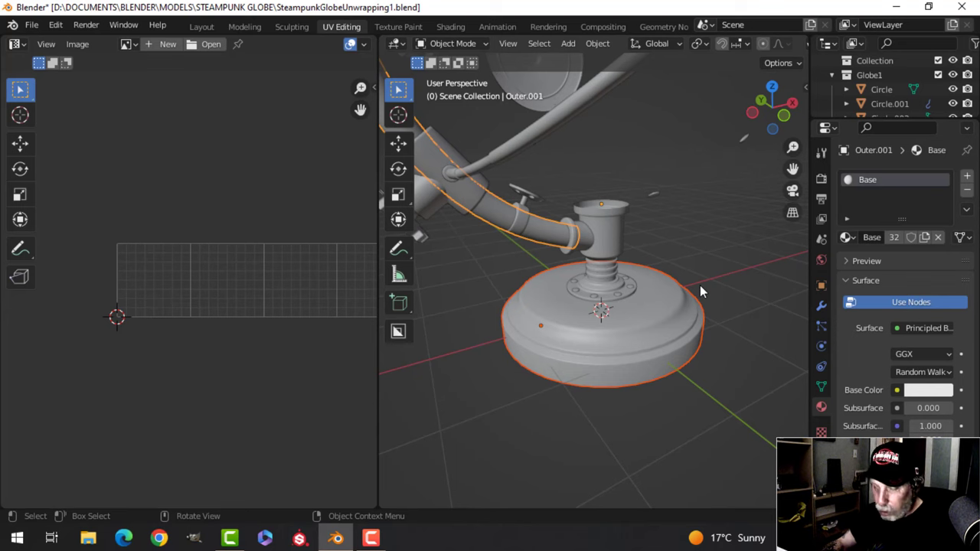
key("h")
scroll(646, 261, "down", 2)
middle_click_drag(615, 242, 579, 278, "shift")
scroll(623, 287, "down", 1)
scroll(595, 306, "up", 1)
scroll(594, 300, "down", 1)
scroll(607, 273, "up", 5)
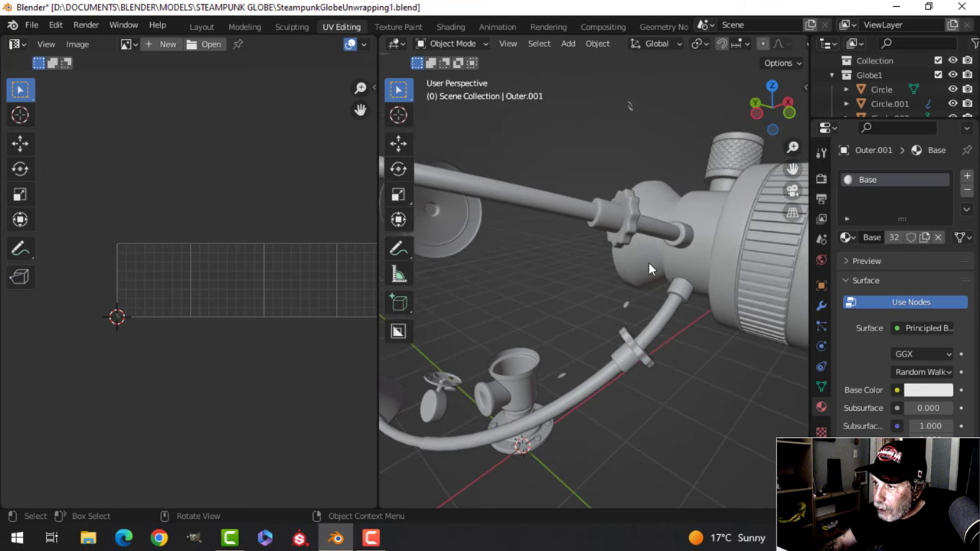
left_click(648, 258)
middle_click_drag(519, 391, 552, 295)
left_click(513, 390)
scroll(536, 383, "down", 5)
left_click(533, 258)
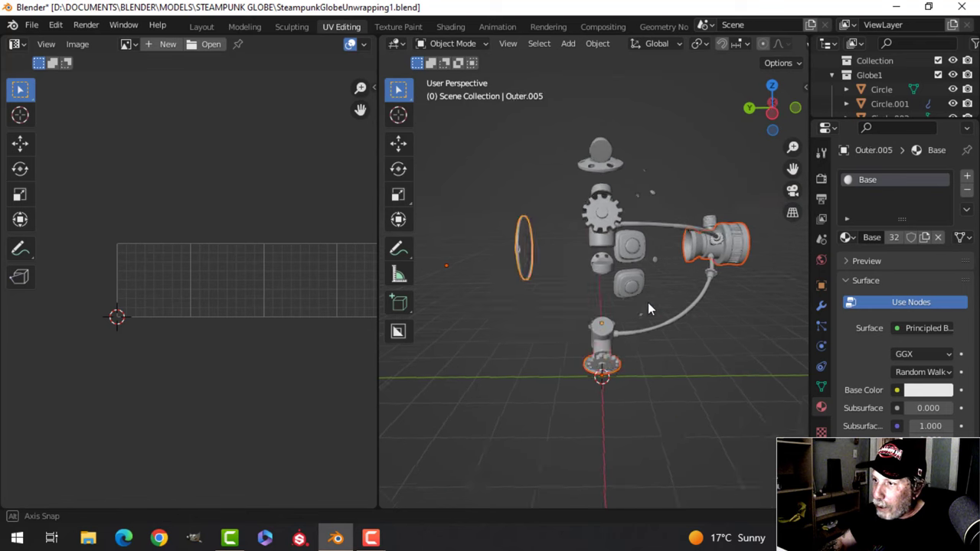
middle_click_drag(648, 302, 593, 276)
key("alt+a")
Step: Apply the Subdivision modifier on the large riveted disc and open its mesh in Edit Mode
left_click(616, 325)
left_click(822, 306)
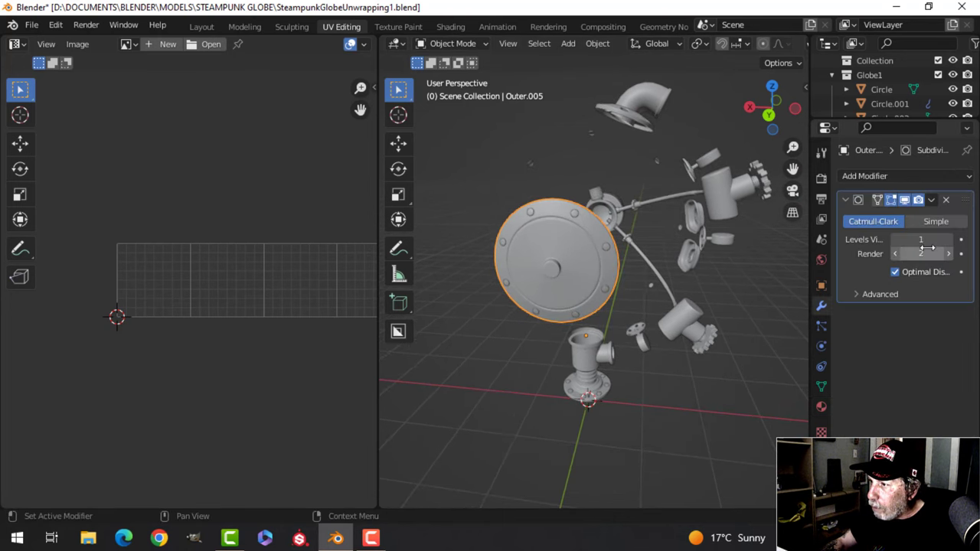
scroll(590, 262, "up", 2)
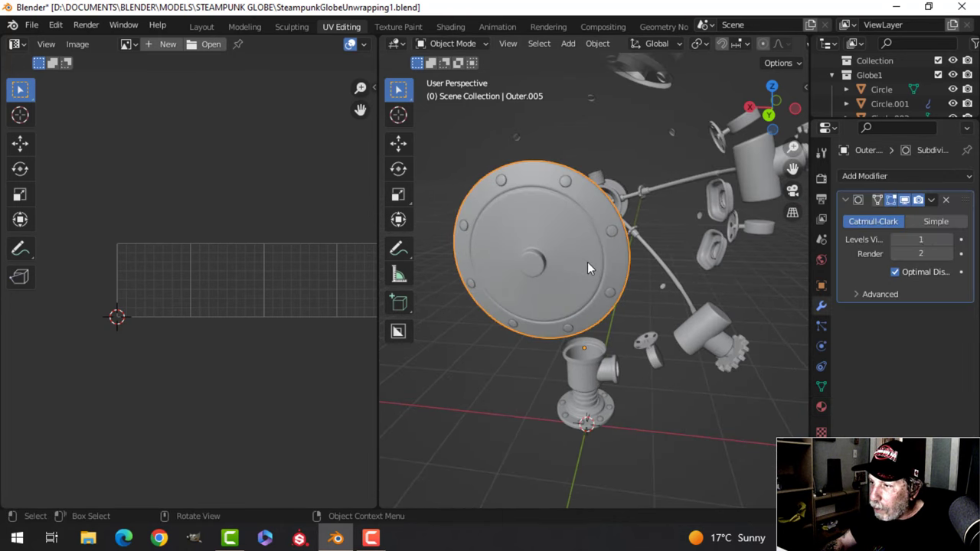
left_click(930, 201)
left_click(903, 215)
scroll(528, 232, "up", 3)
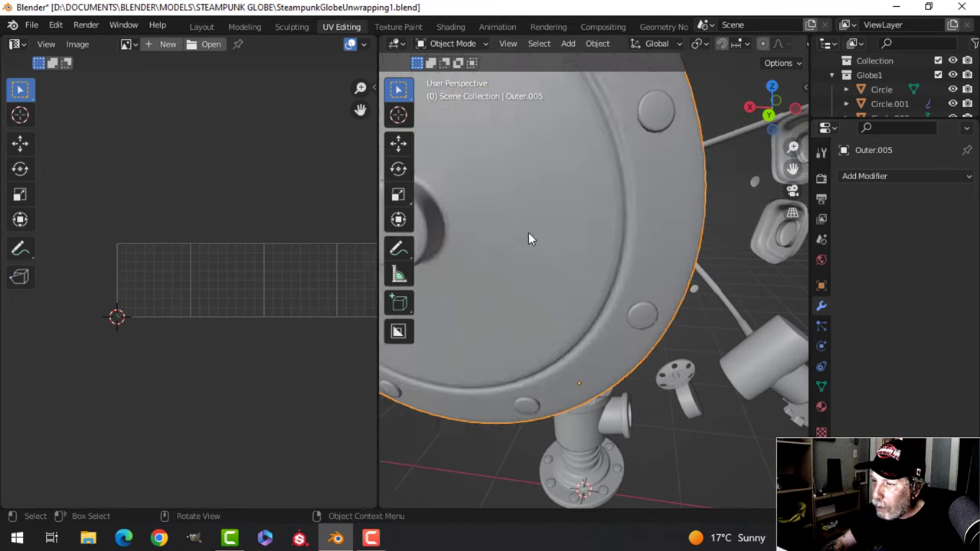
key("Tab")
scroll(546, 237, "down", 4)
scroll(547, 238, "up", 6)
scroll(510, 222, "down", 4)
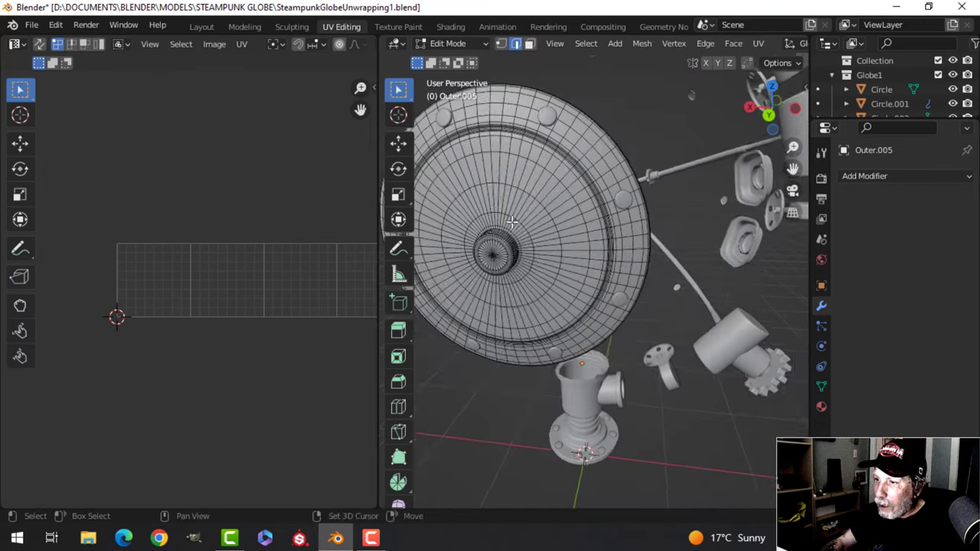
Step: Dissolve the three concentric edge loops on the disc's inner face between the central hub and the raised ring
middle_click_drag(511, 222, 533, 235)
scroll(557, 255, "up", 3)
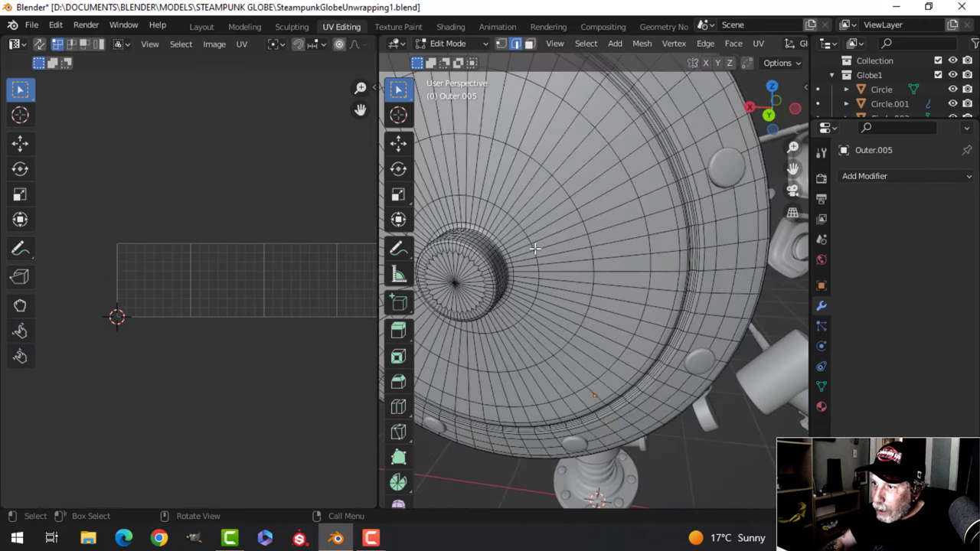
left_click(515, 219, "alt")
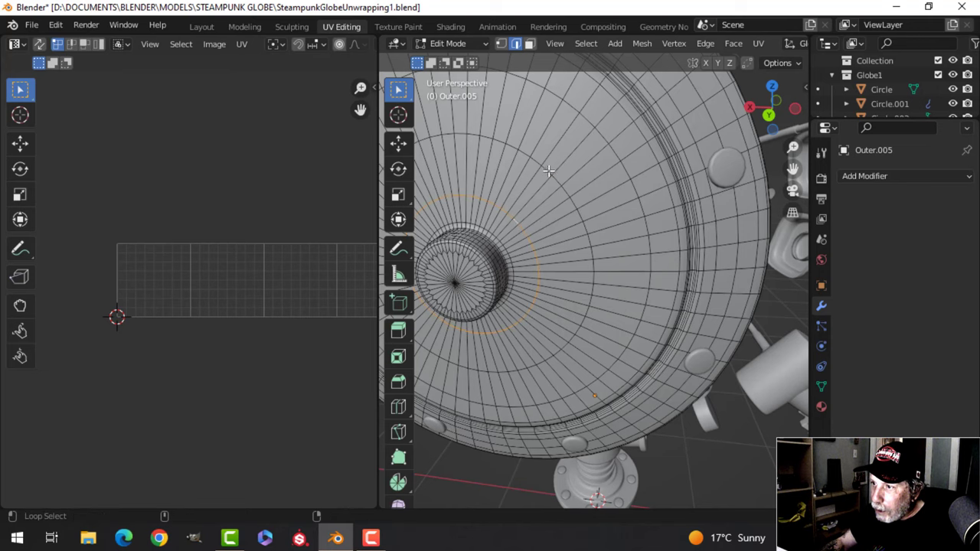
left_click(589, 130, "alt+shift")
key("x")
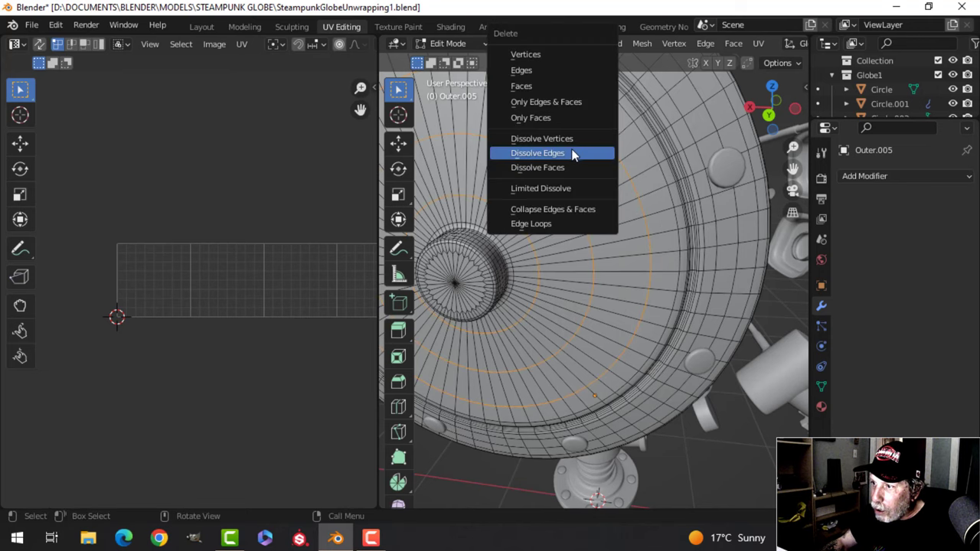
left_click(574, 153)
scroll(566, 168, "down", 8)
middle_click_drag(562, 180, 563, 236)
scroll(551, 199, "up", 5)
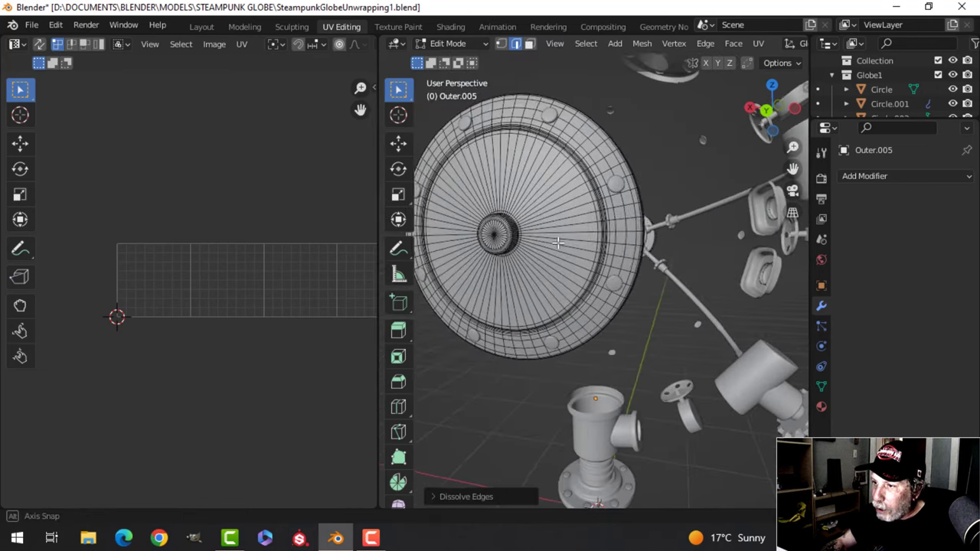
Step: Delete the centre vertices that form the triangulated cap of the disc's hub, working in the back view
key("a")
key("KP_Decimal")
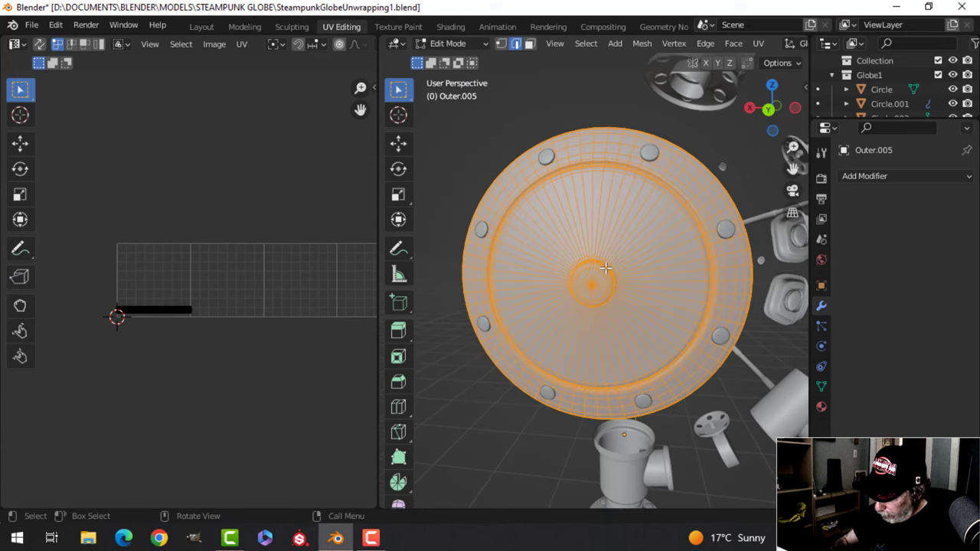
key("ctrl+KP_1")
scroll(609, 267, "up", 4)
scroll(612, 270, "up", 2)
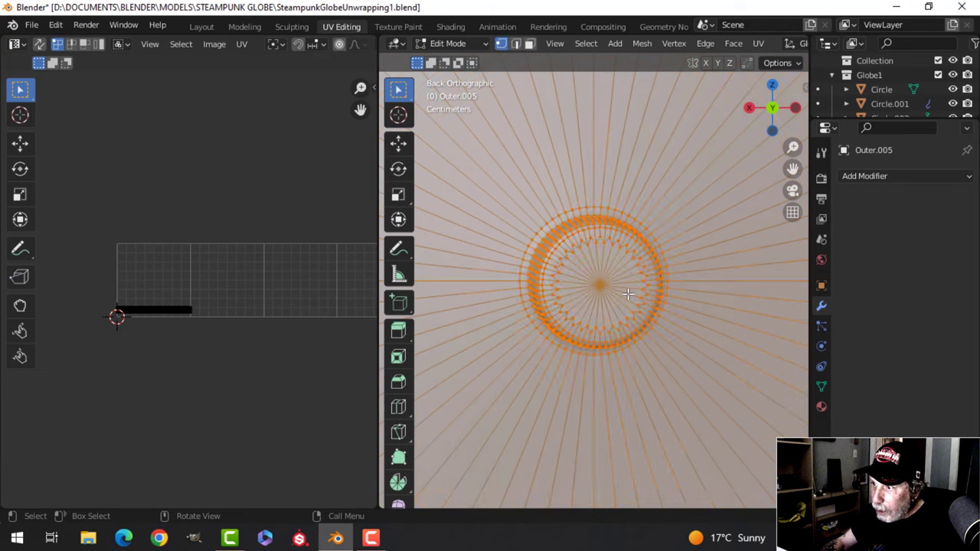
key("1")
key("alt+a")
key("ctrl+KP_Add")
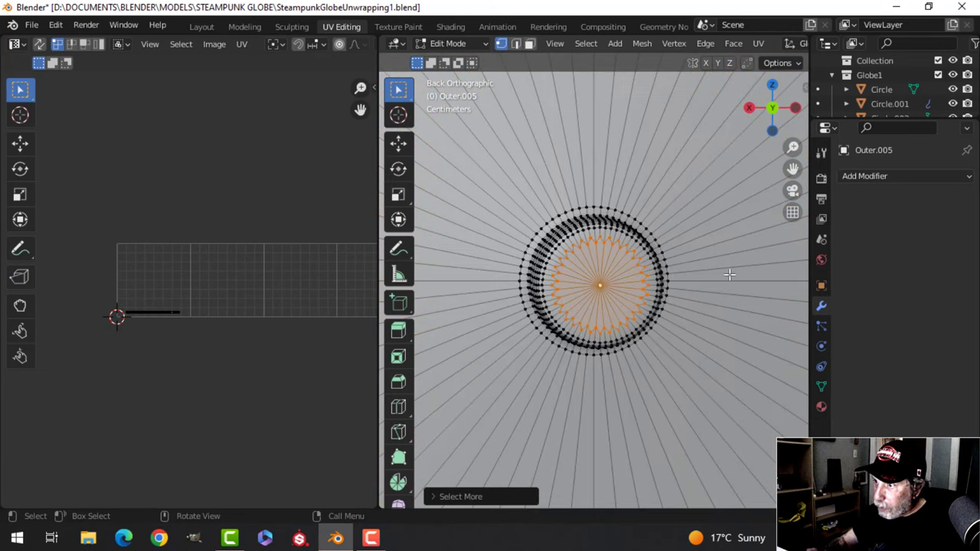
key("x")
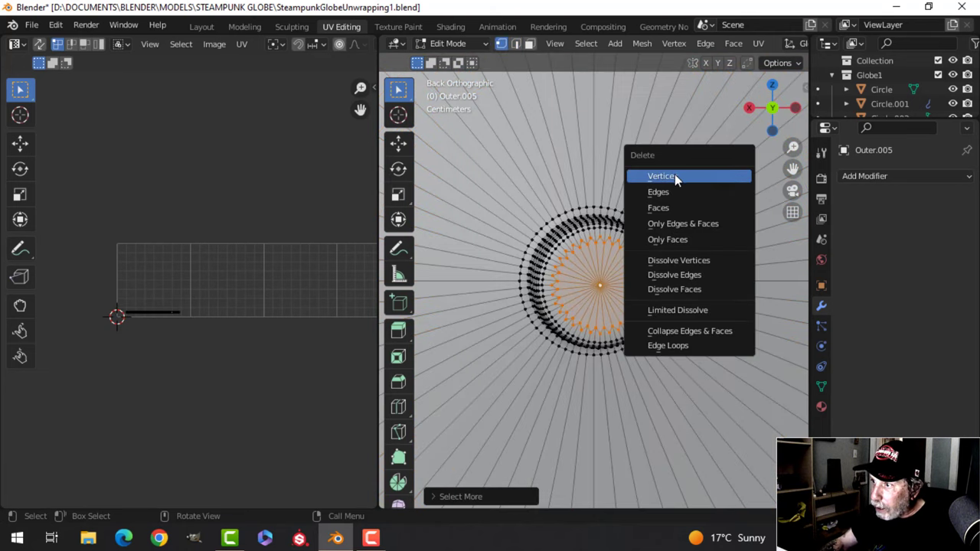
left_click(674, 176)
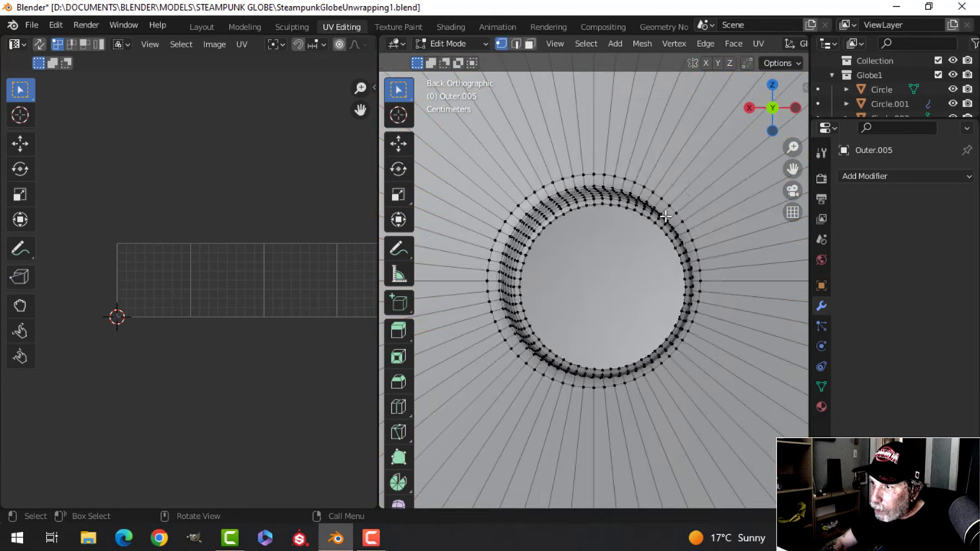
Step: Make the hub's open inner edge loop circular with LoopTools Circle and fill it with a single face
scroll(640, 237, "up", 2)
key("2")
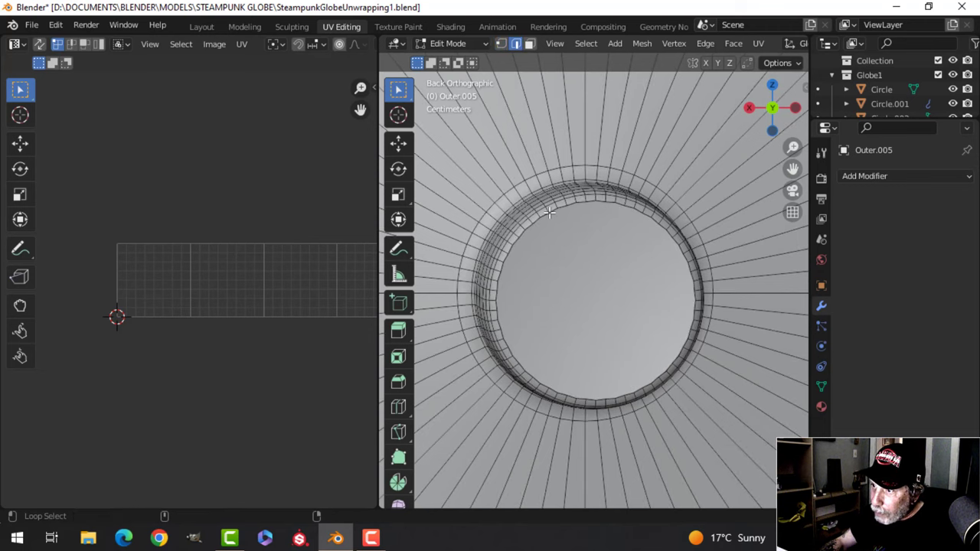
left_click(549, 212, "alt")
right_click(551, 210)
mouse_move(538, 46)
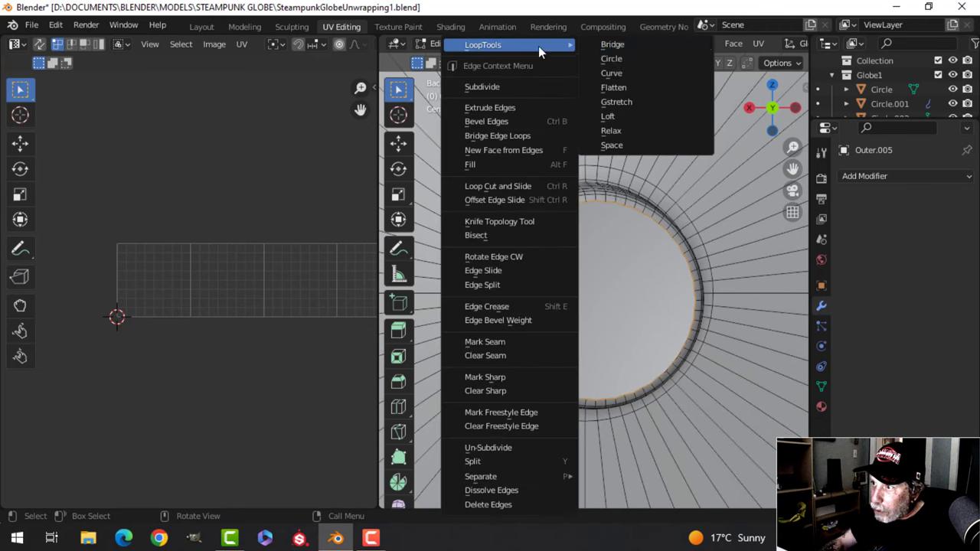
left_click(611, 59)
key("f")
scroll(670, 192, "down", 2)
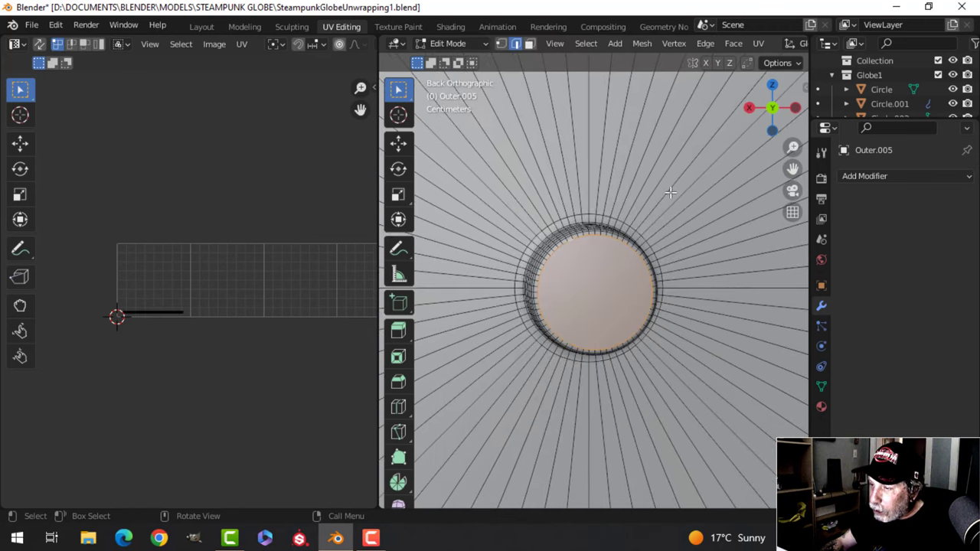
Step: Dissolve the three middle edge loops around the hub's cylindrical side wall
key("Tab")
middle_click_drag(615, 254, 512, 259)
key("Tab")
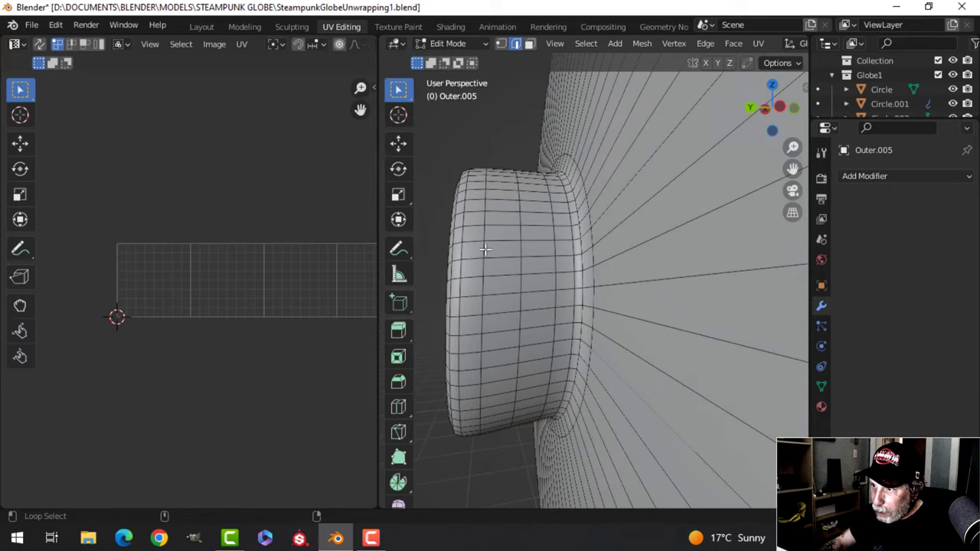
key("x")
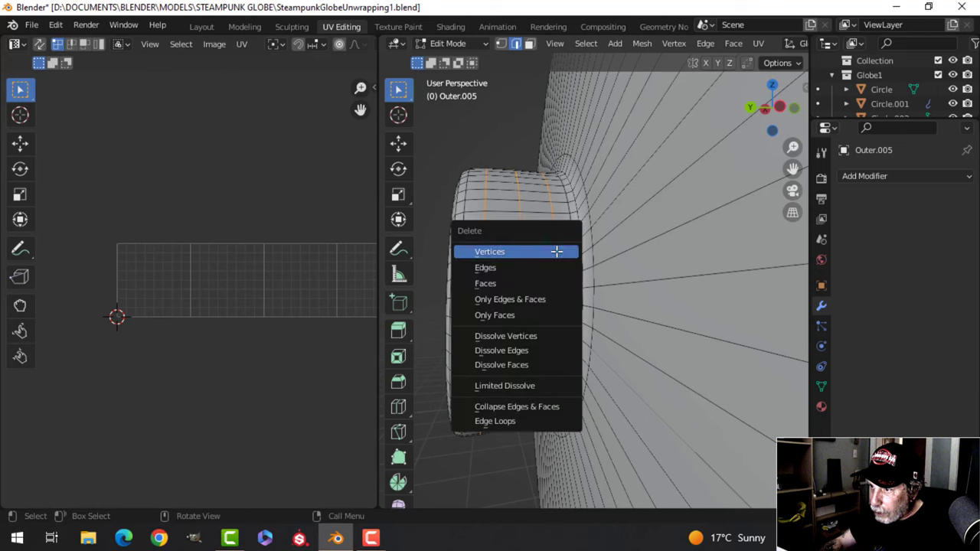
left_click(529, 351)
middle_click_drag(529, 351, 554, 303)
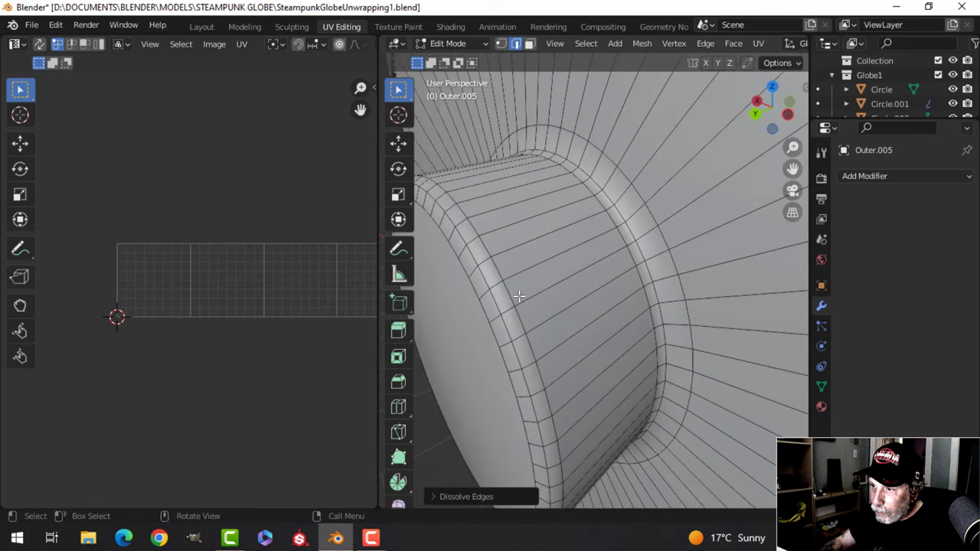
Step: Dissolve the concentric edge loops on the disc's outer band where the rivets sit
scroll(519, 296, "down", 4)
middle_click_drag(614, 233, 559, 293, "shift")
scroll(588, 261, "down", 3)
middle_click_drag(603, 296, 615, 273)
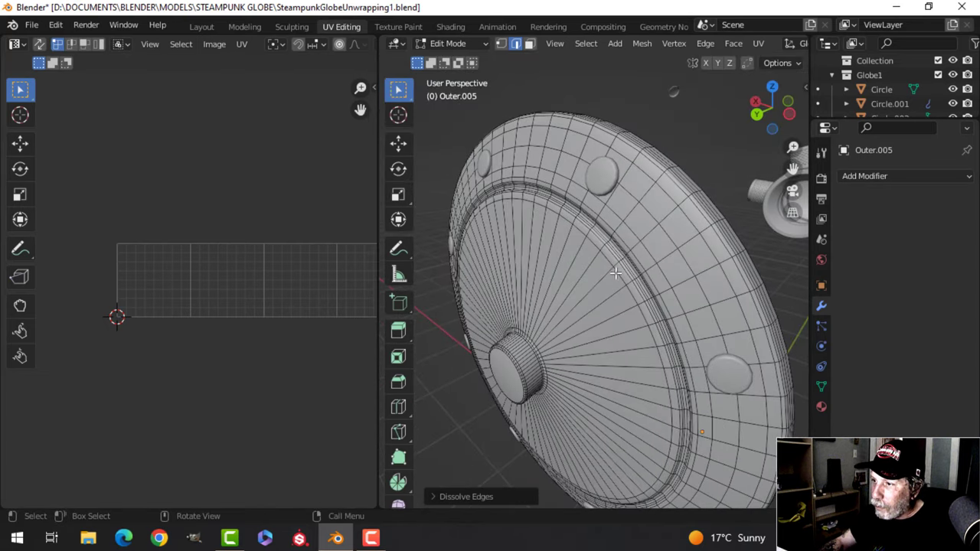
left_click(658, 211, "alt")
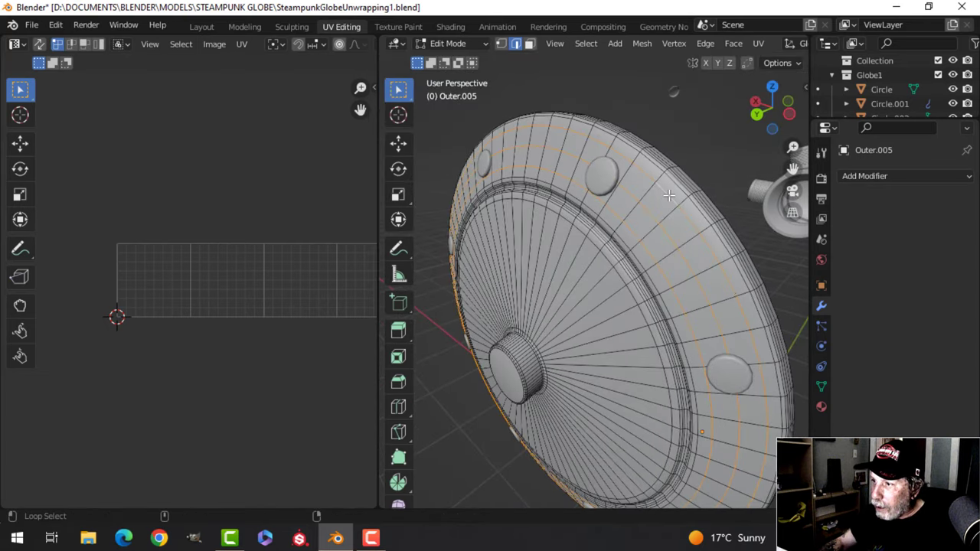
key("x")
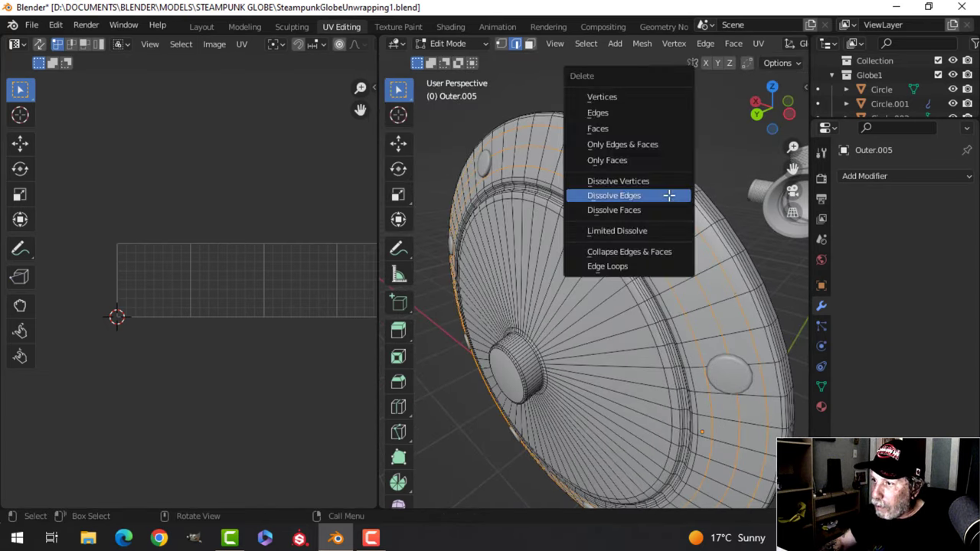
left_click(667, 194)
Step: Dissolve the extra edge loops running around the disc's outer rim thickness
middle_click_drag(667, 194, 601, 271)
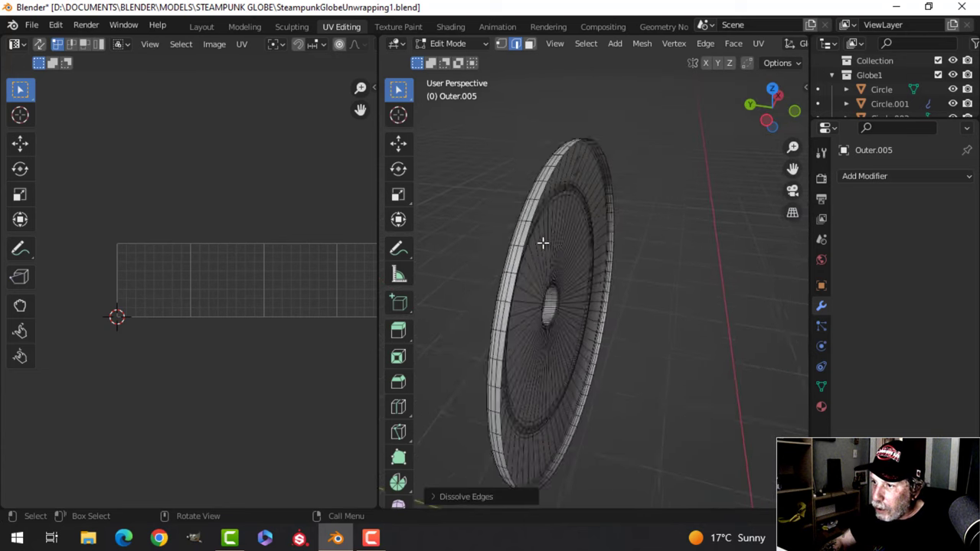
scroll(601, 271, "up", 4)
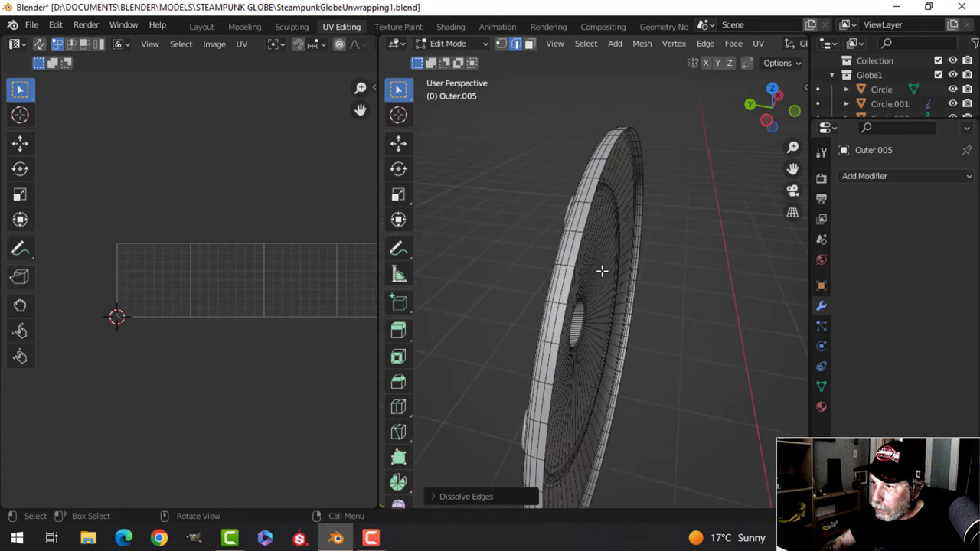
left_click(579, 239, "alt")
left_click(569, 236, "alt+shift")
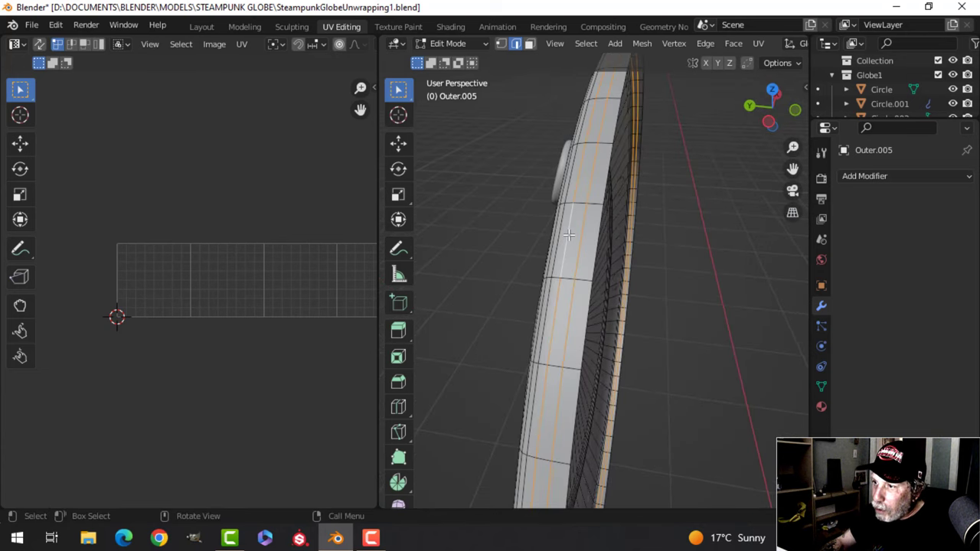
key("x")
left_click(569, 234)
Step: Examine the remaining edge loops around the disc's raised ring and return to Object Mode
scroll(564, 239, "down", 4)
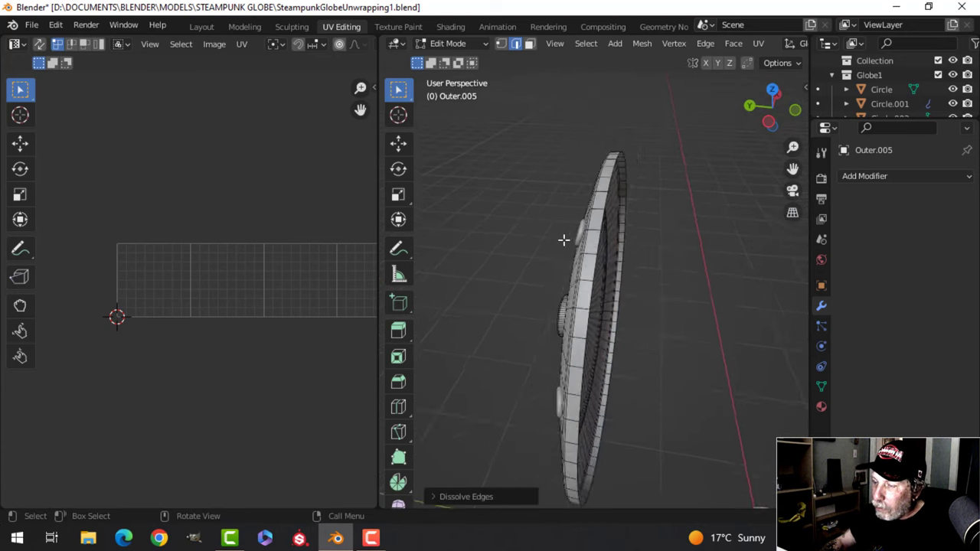
middle_click_drag(564, 241, 650, 247)
scroll(641, 237, "up", 2)
scroll(643, 249, "up", 2)
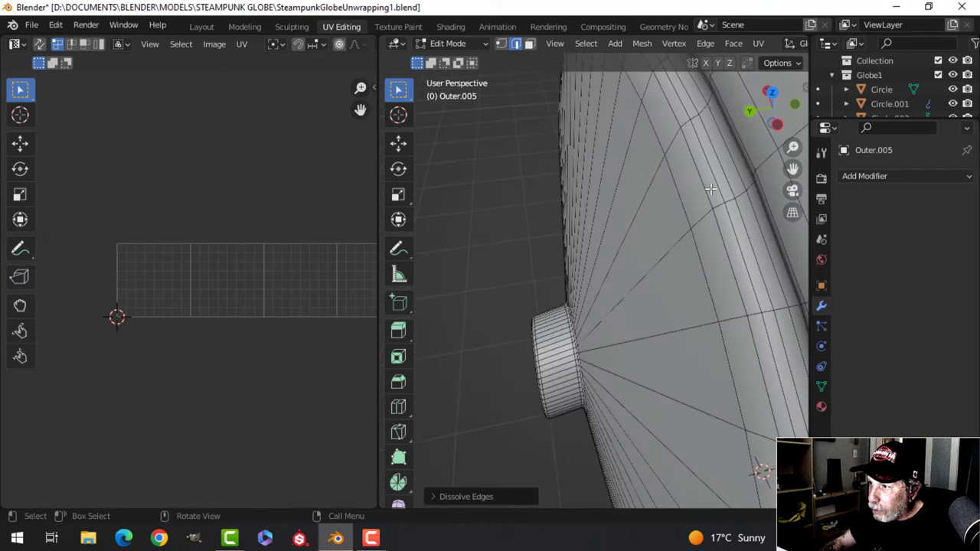
middle_click_drag(722, 175, 722, 153)
scroll(689, 226, "down", 8)
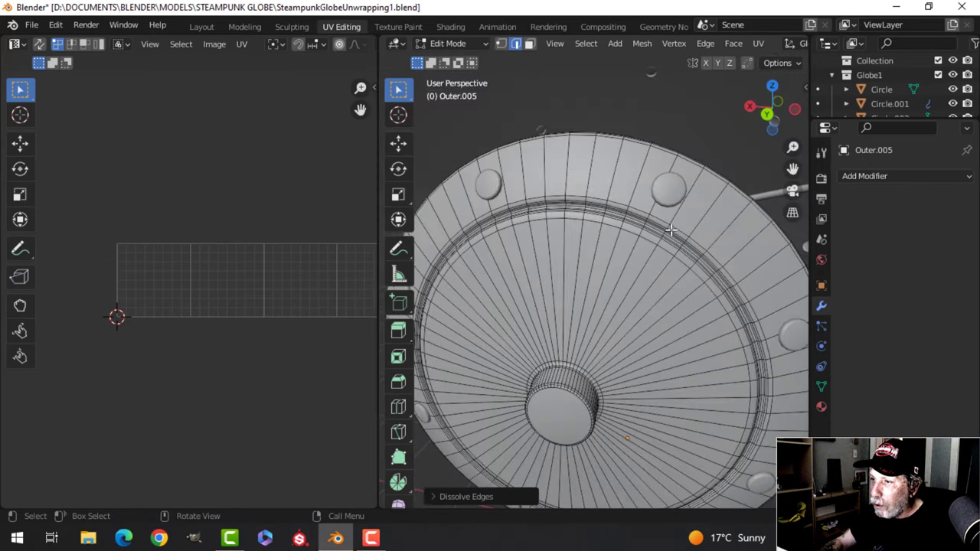
key("Tab")
middle_click_drag(670, 235, 612, 264)
Step: Select the ring of rivets on the disc, unwrap their whole mesh, check the UV islands and return to Object Mode
left_click(634, 232)
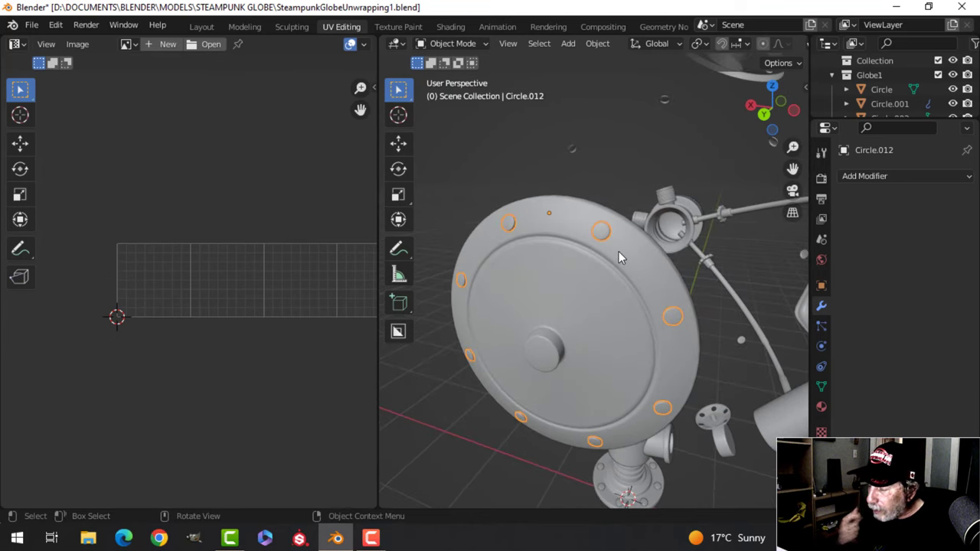
scroll(633, 253, "up", 2)
key("Tab")
scroll(658, 255, "up", 4)
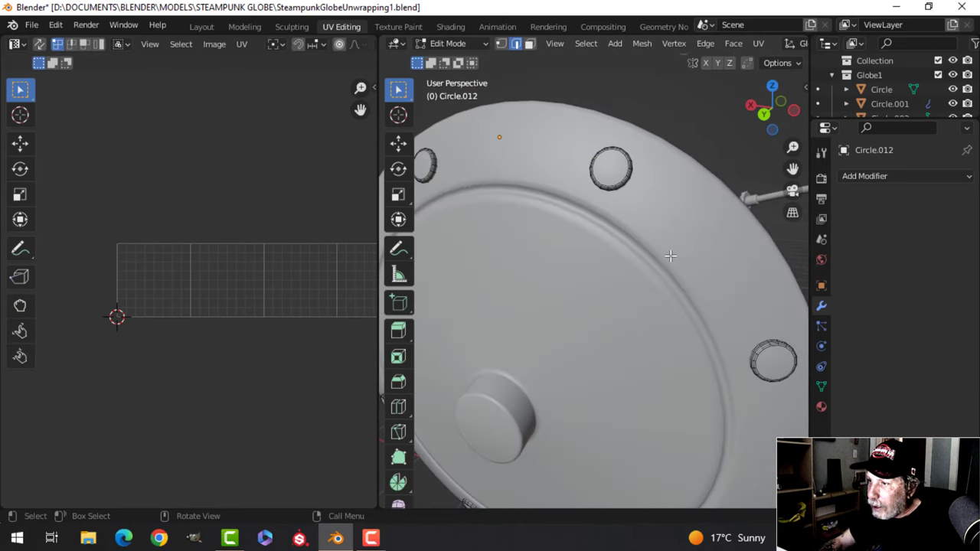
scroll(668, 259, "down", 5)
key("Tab")
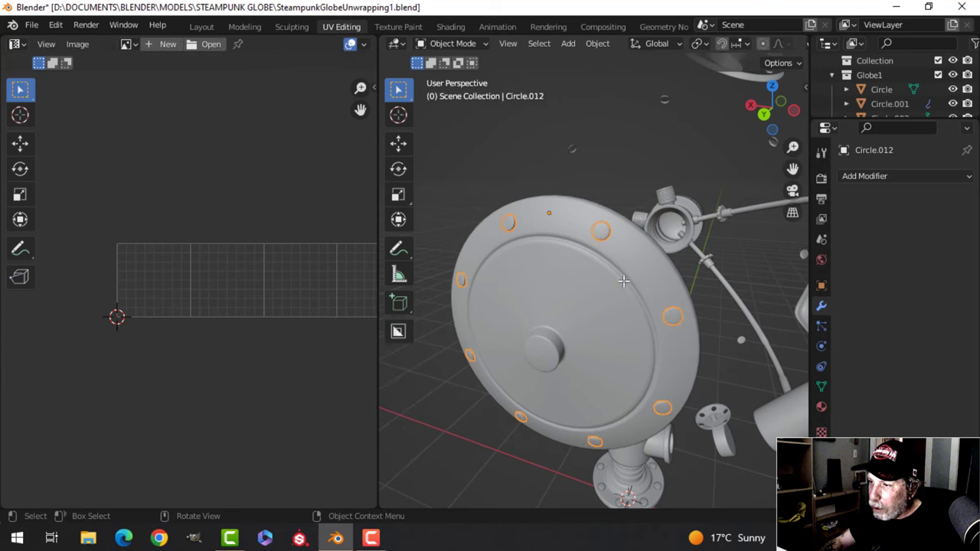
key("Tab")
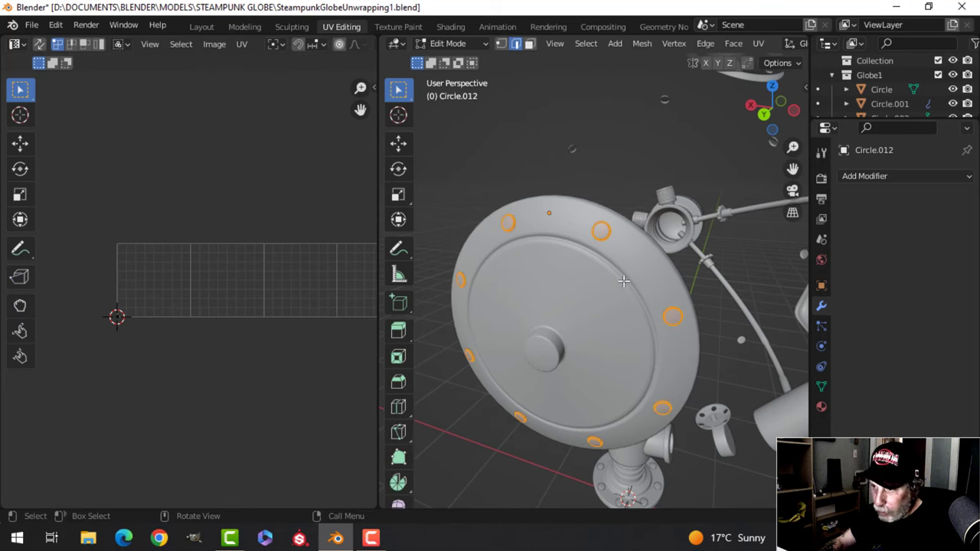
key("u")
left_click(623, 281)
scroll(141, 306, "up", 3)
scroll(140, 306, "down", 1)
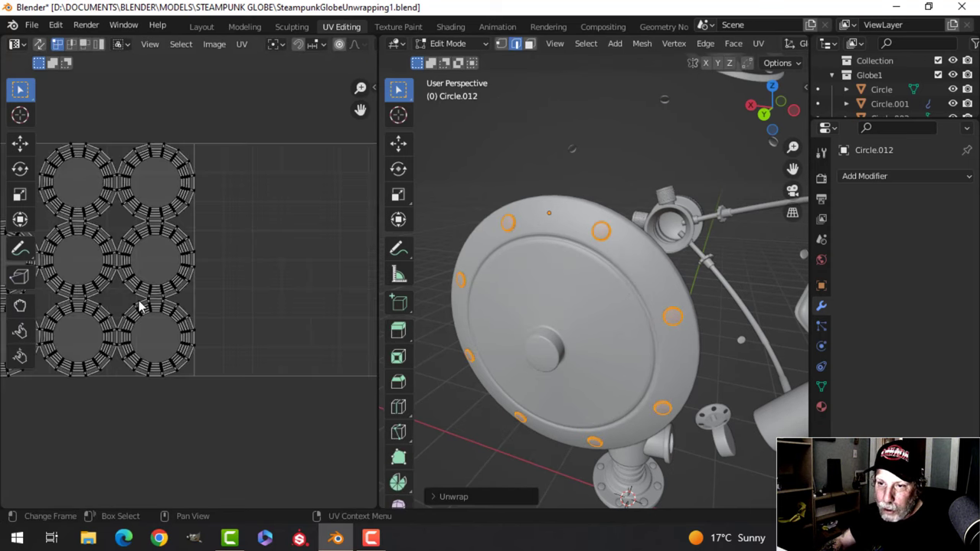
scroll(140, 307, "down", 3)
key("Tab")
Step: Unwrap the whole mesh of the large disc, check its UV layout and return to Object Mode
middle_click_drag(630, 284, 597, 295)
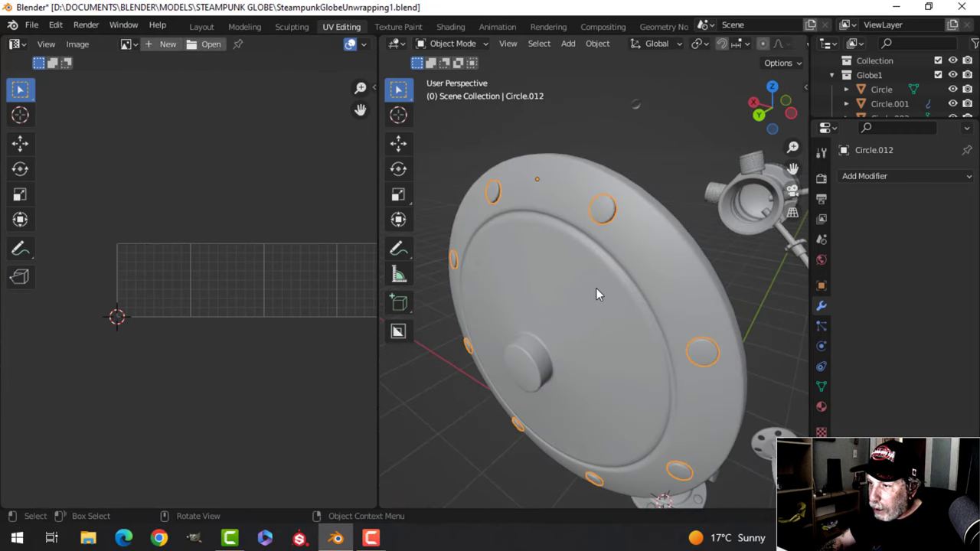
left_click(640, 295)
key("Tab")
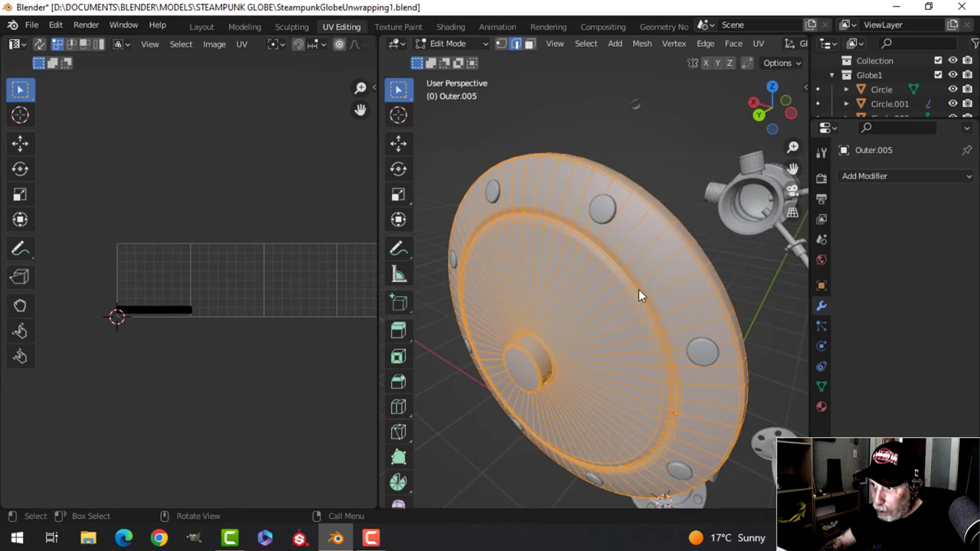
key("u")
left_click(634, 289)
scroll(232, 306, "up", 2)
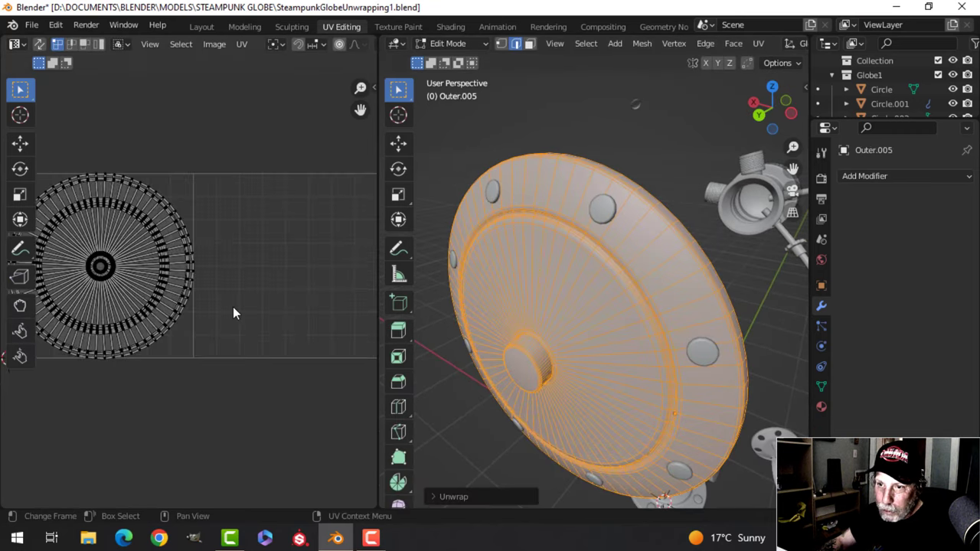
scroll(232, 306, "down", 3)
key("Tab")
Step: Isolate the ribbed pipe base and its ring of rivets at the globe stand's foot in local view
middle_click_drag(597, 295, 645, 297)
scroll(655, 274, "down", 3)
scroll(645, 297, "up", 5)
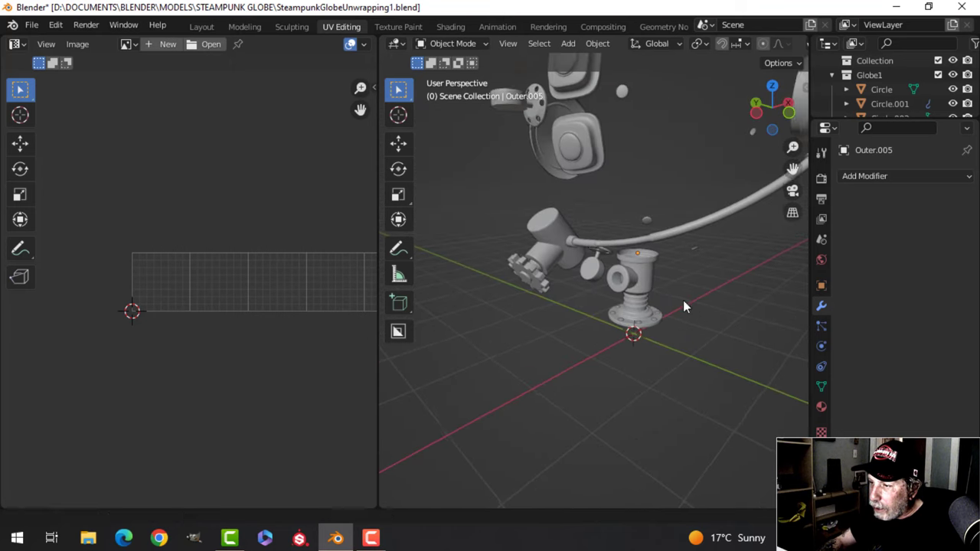
left_click(571, 292)
scroll(551, 292, "up", 1)
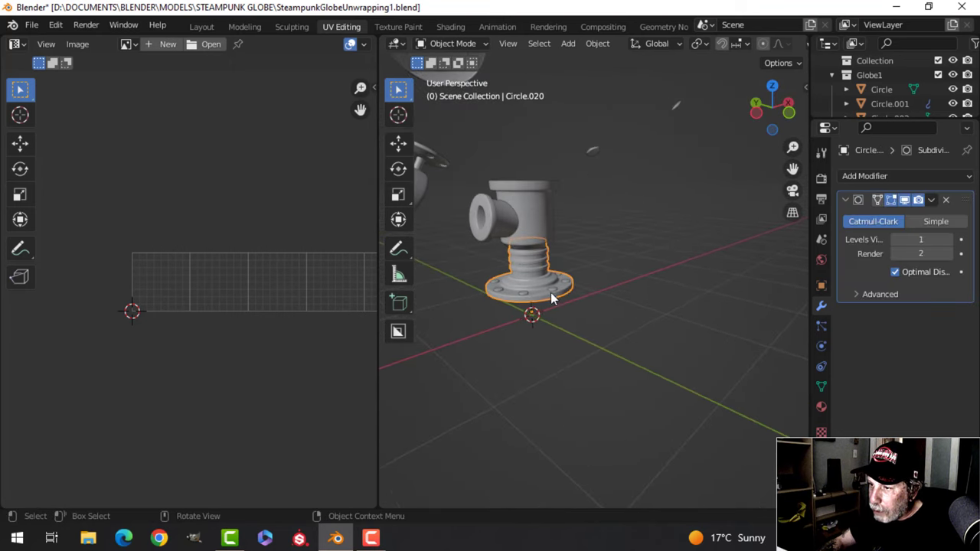
left_click(555, 286)
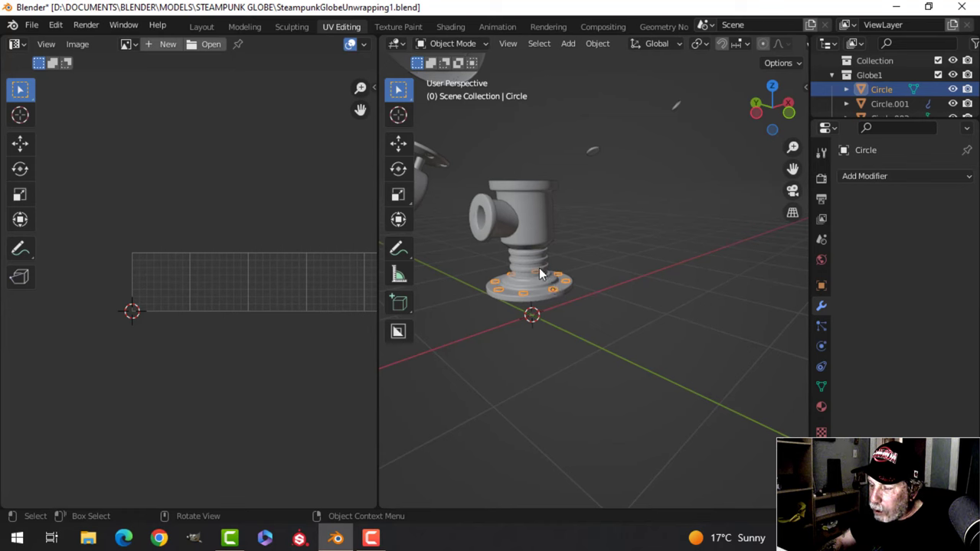
left_click(539, 269)
key("KP_Divide")
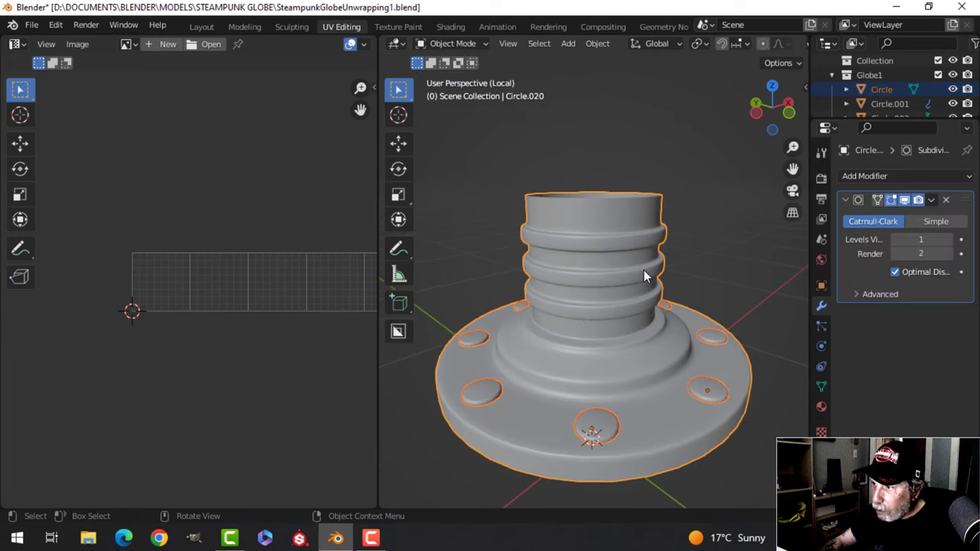
Step: Apply the Subdivision modifier to the ribbed pipe base
middle_click_drag(651, 267, 581, 233, "shift")
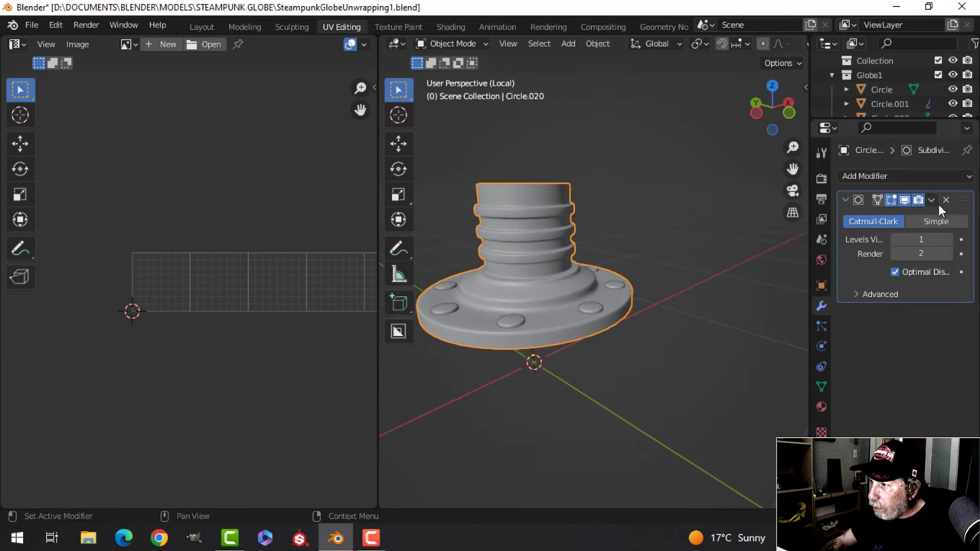
left_click(930, 200)
left_click(891, 218)
scroll(633, 270, "up", 2)
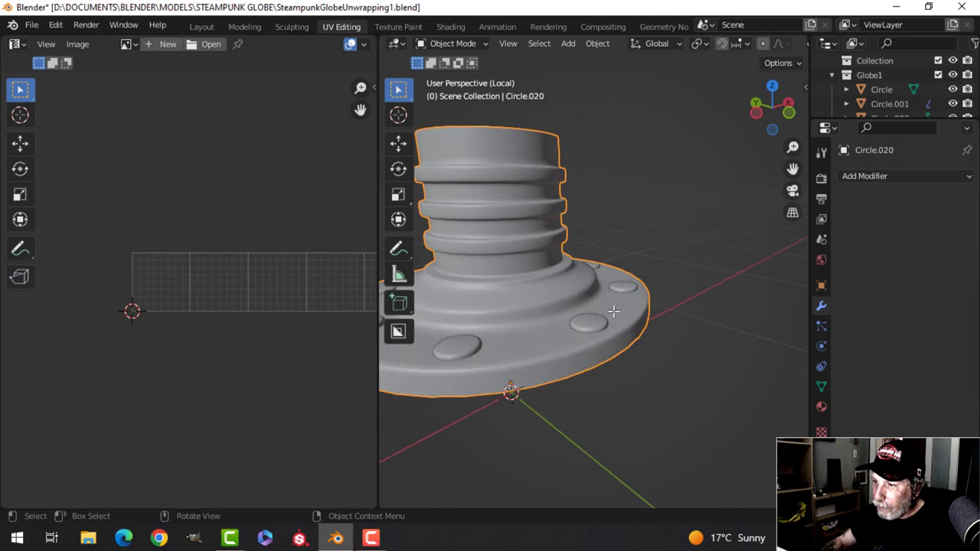
Step: Dissolve the middle edge loop running around the outer rim thickness of the base flange
key("Tab")
middle_click_drag(613, 291, 704, 311, "shift")
scroll(698, 352, "up", 3)
middle_click_drag(696, 398, 653, 262, "shift")
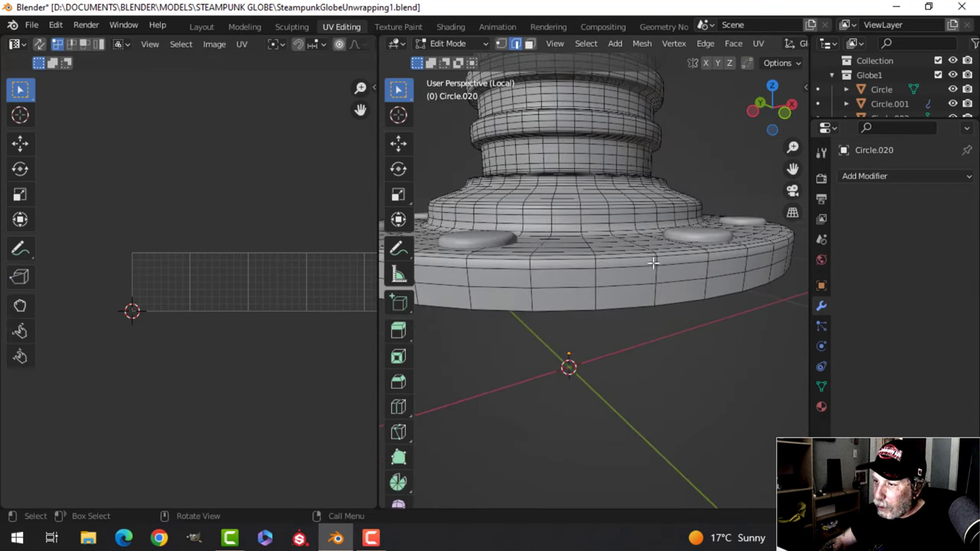
key("x")
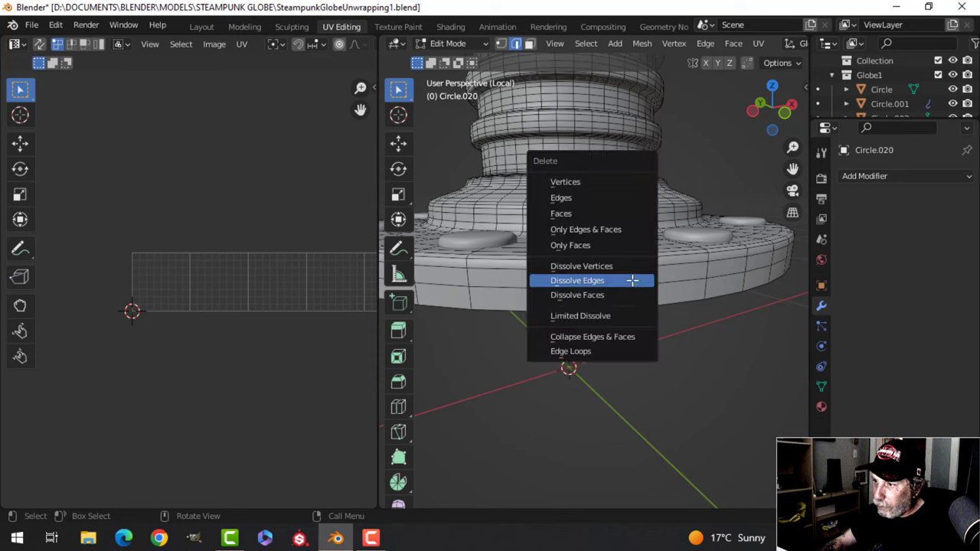
key("Escape")
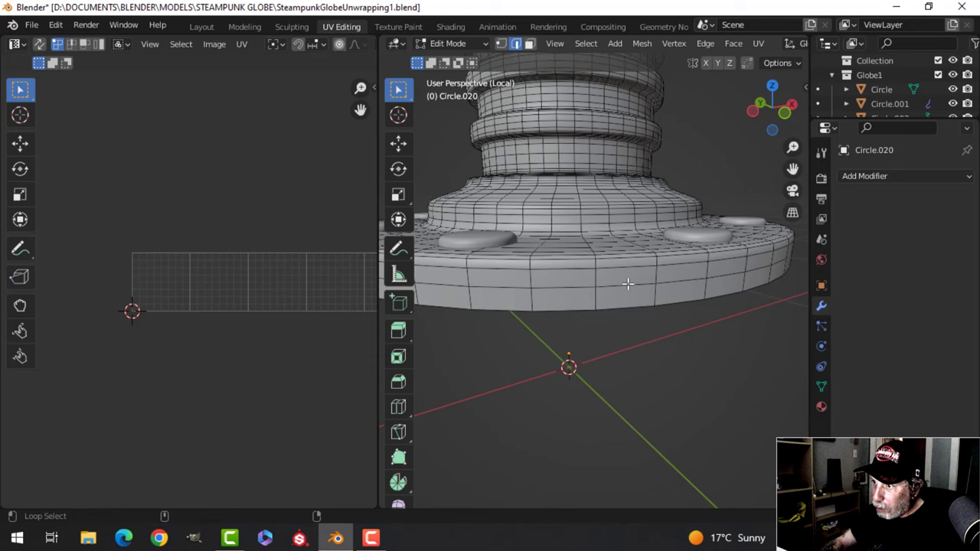
left_click(627, 284, "alt")
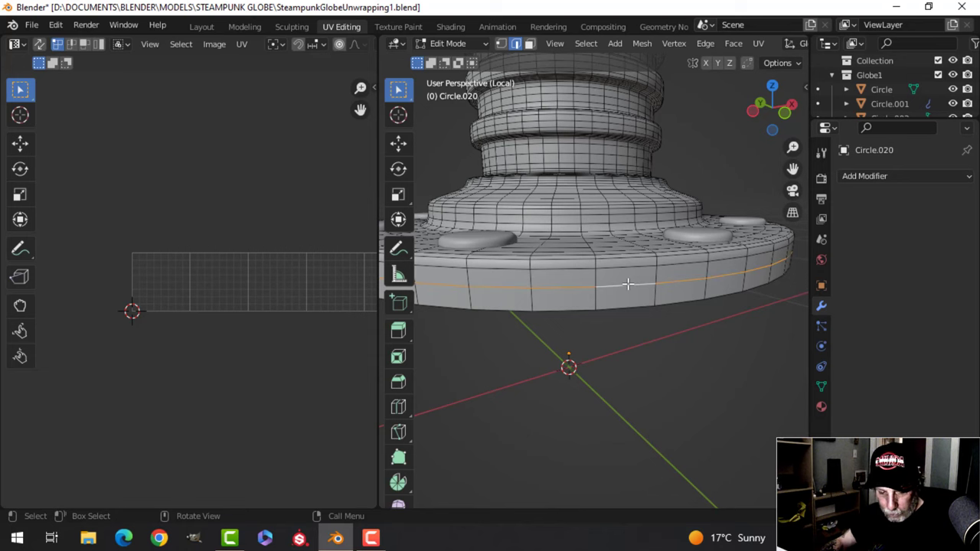
key("x")
left_click(627, 284)
scroll(603, 261, "up", 4)
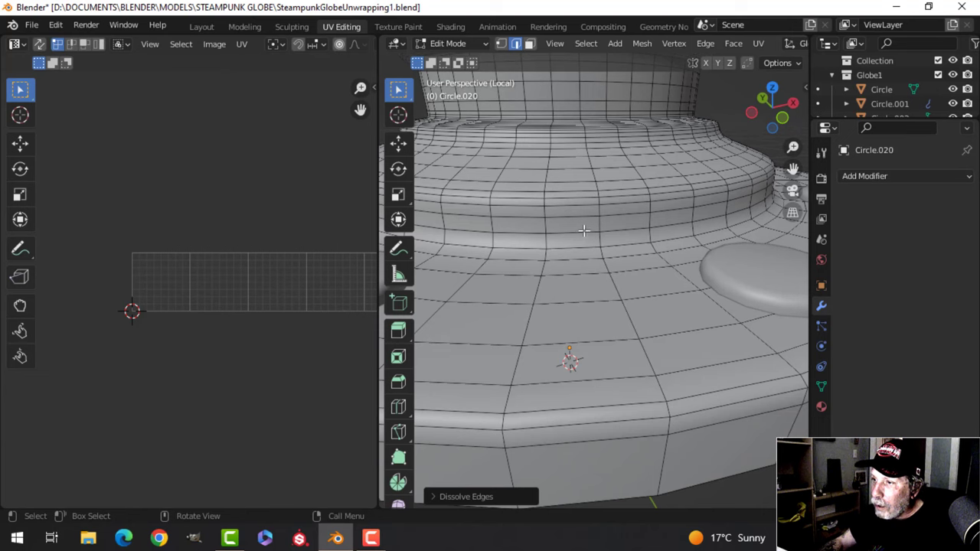
Step: Dissolve the extra edge loops around the vertical side of the base's raised step
left_click(581, 226, "alt")
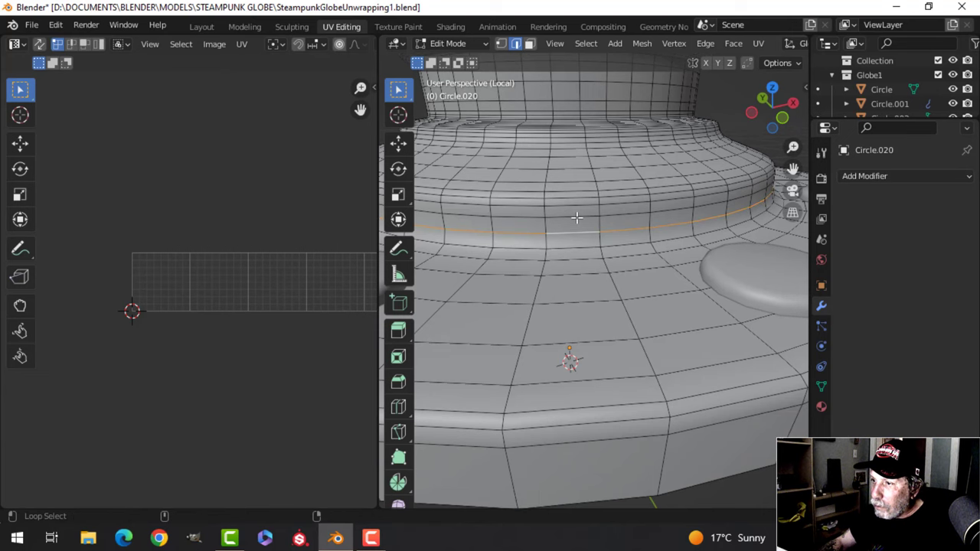
left_click(577, 217, "alt+shift")
key("x")
left_click(583, 218)
Step: Dissolve the extra edge loops across the flange's flat top surface between the raised step and the outer rim
middle_click_drag(623, 252, 605, 335)
left_click(605, 327, "alt")
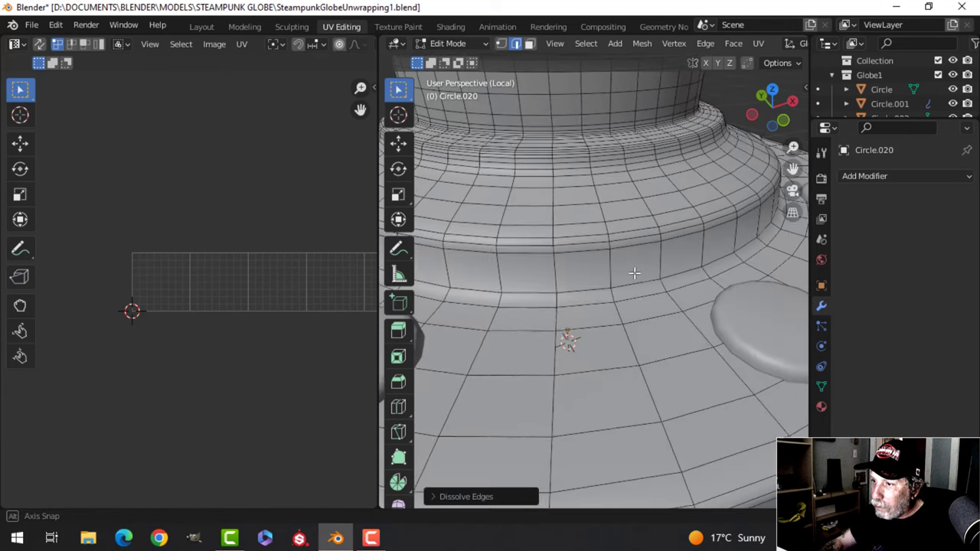
left_click(602, 420, "alt+shift")
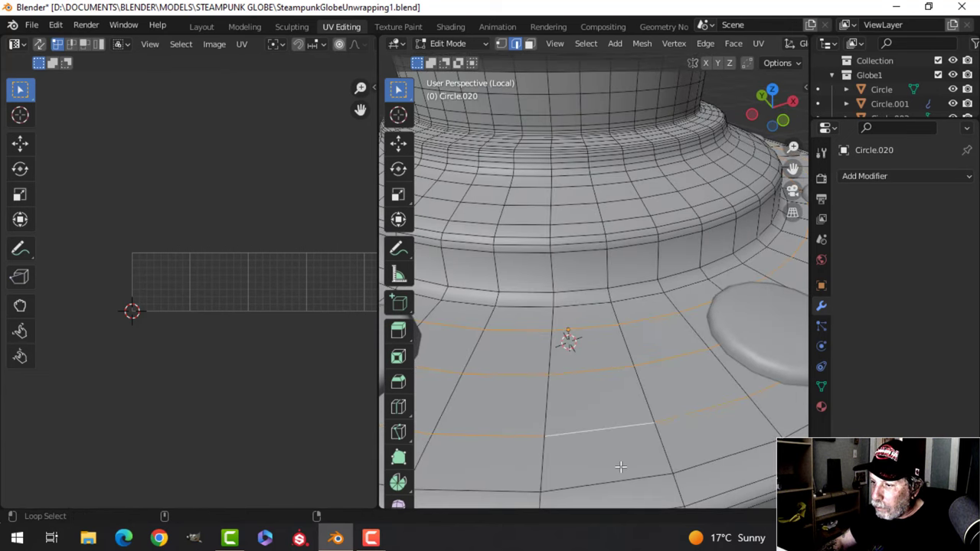
left_click(622, 468, "alt+shift")
key("x")
left_click(631, 436)
scroll(632, 322, "down", 4)
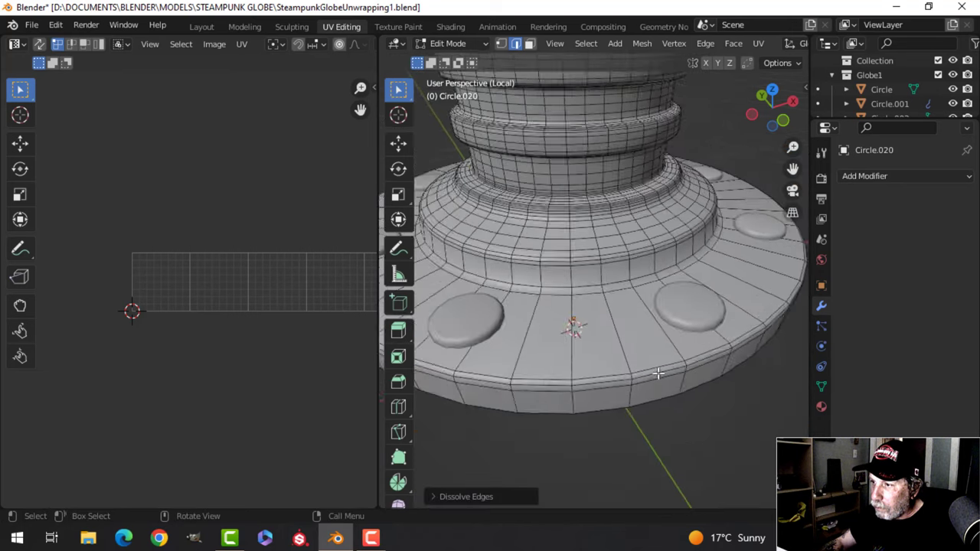
Step: Dissolve the three extra edge loops on the sloped top surface of the raised step
middle_click_drag(631, 314, 633, 334, "shift")
scroll(633, 334, "up", 4)
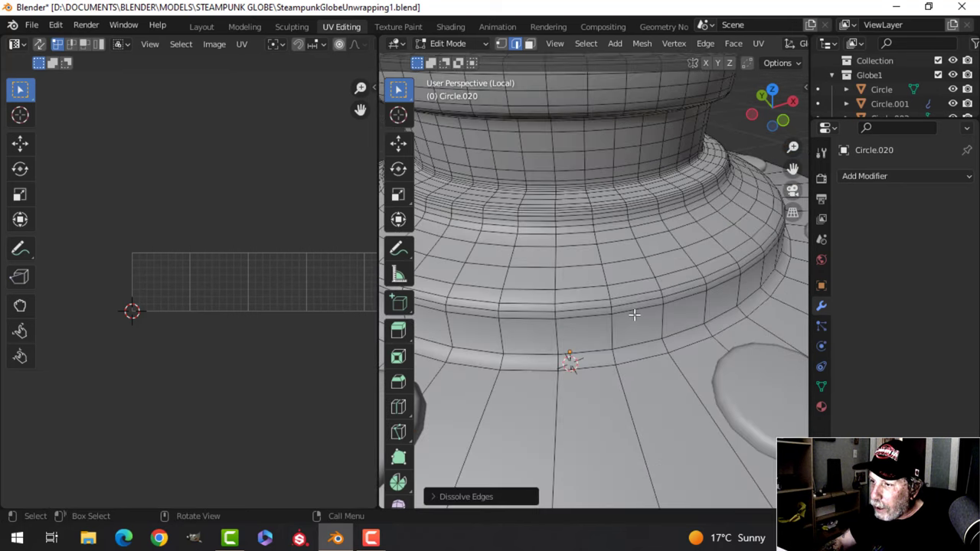
left_click(577, 267, "alt")
left_click(580, 285, "alt+shift")
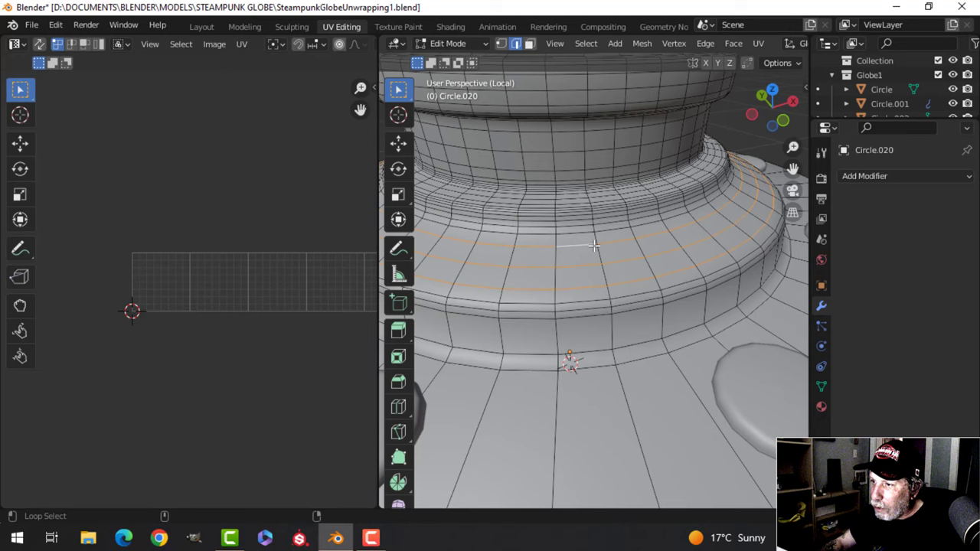
key("x")
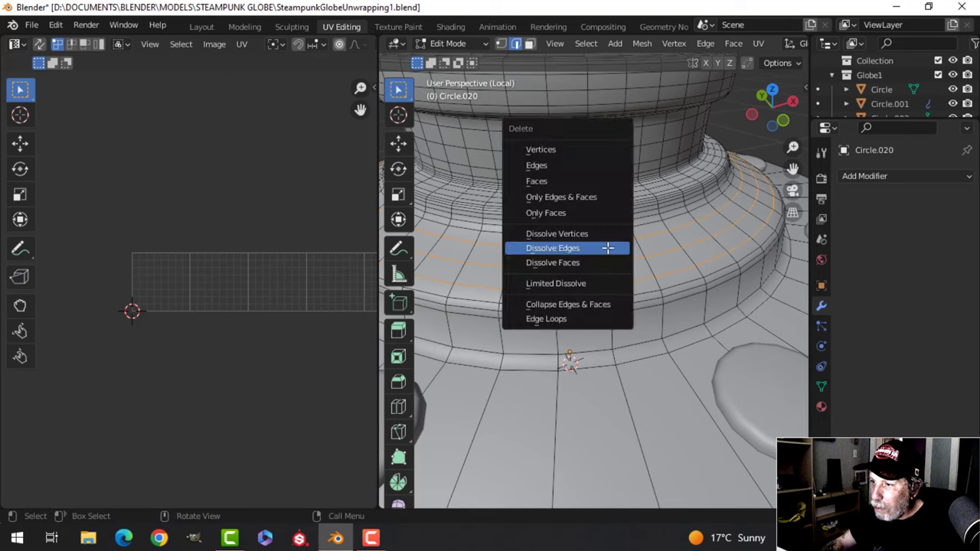
left_click(592, 247)
scroll(597, 253, "down", 4)
middle_click_drag(601, 257, 609, 269)
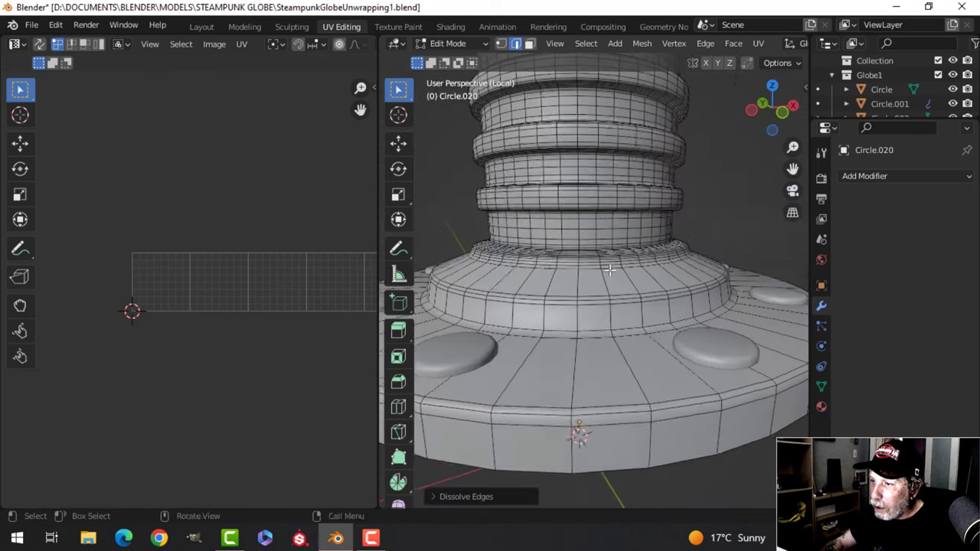
Step: Dissolve the extra edge loops around the neck section below the lowest rib
scroll(609, 270, "up", 6)
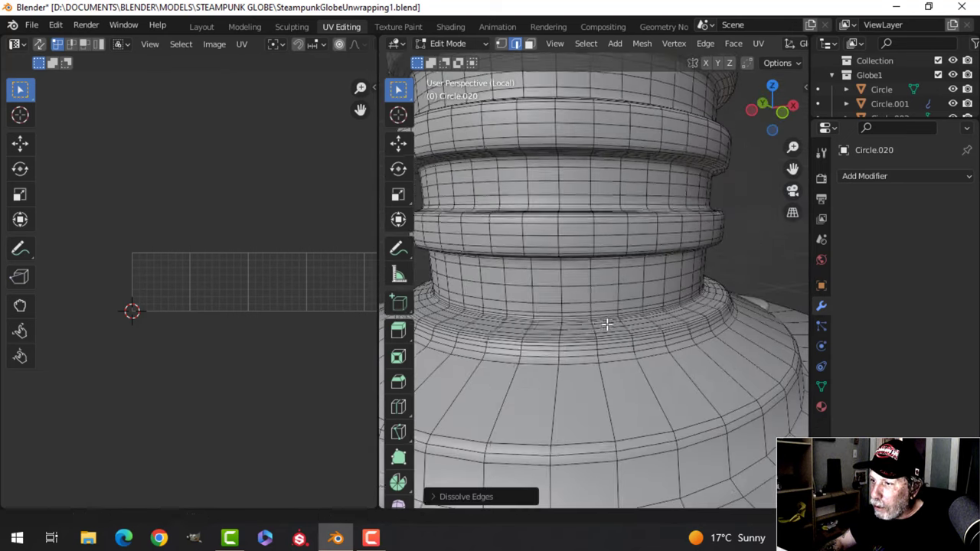
middle_click_drag(634, 321, 635, 308)
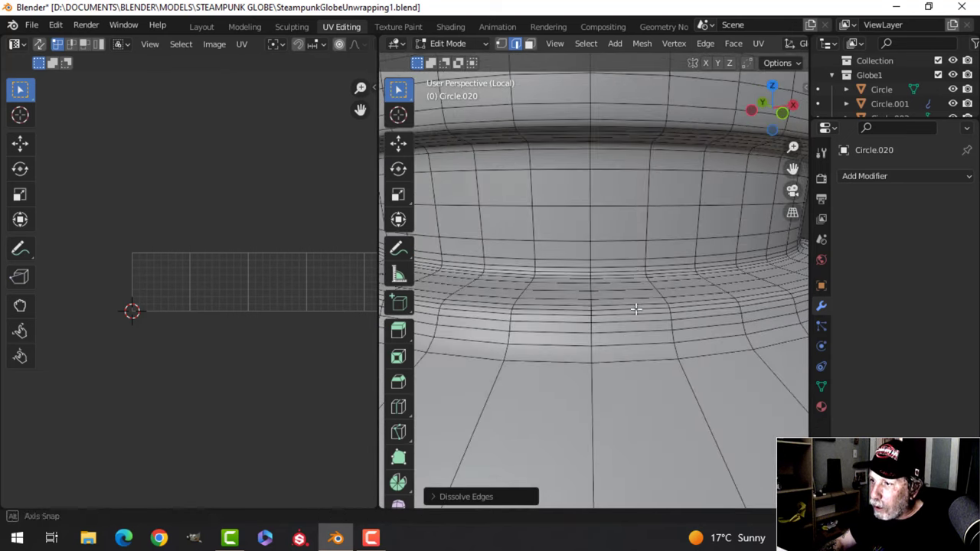
left_click(614, 256, "alt")
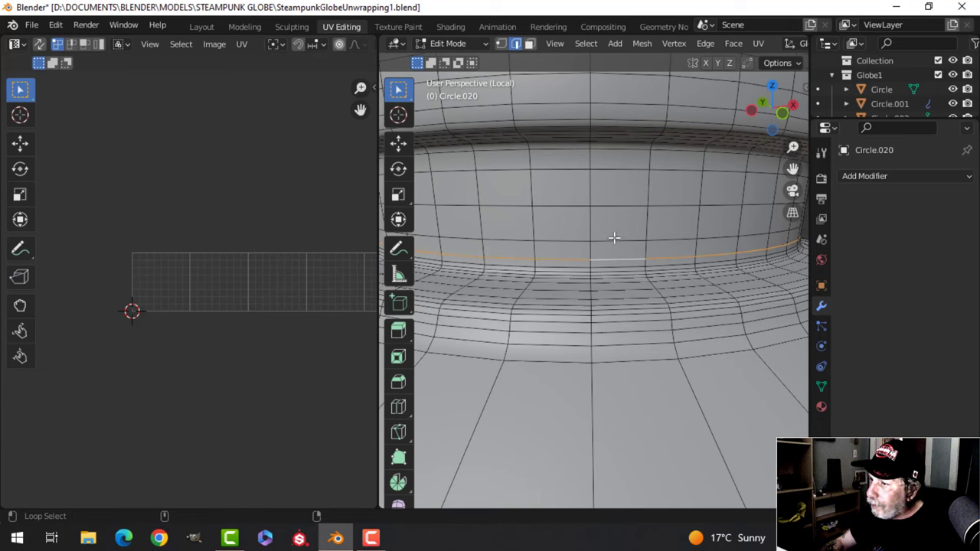
key("x")
left_click(612, 182)
mouse_move(612, 181)
middle_mouse_down()
mouse_move(638, 186)
mouse_move(623, 225)
mouse_move(617, 197)
middle_mouse_up()
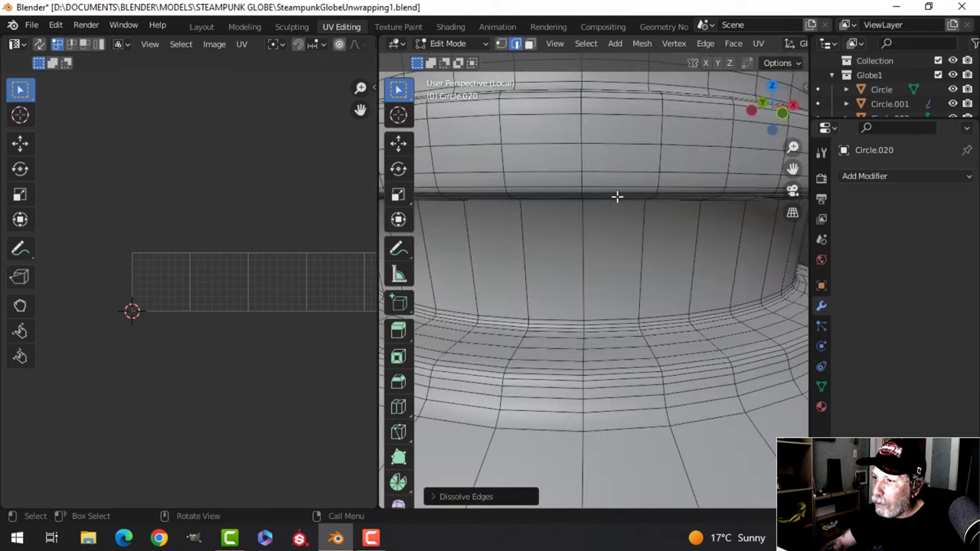
Step: Dissolve the three extra edge loops around the outer face of the lowest rib
left_click(610, 145, "alt")
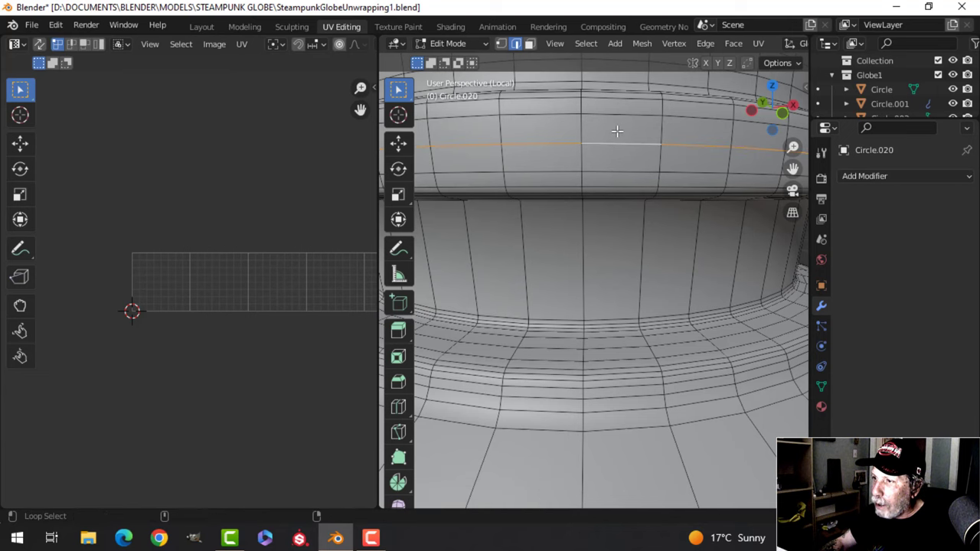
left_click(617, 122, "alt+shift")
key("x")
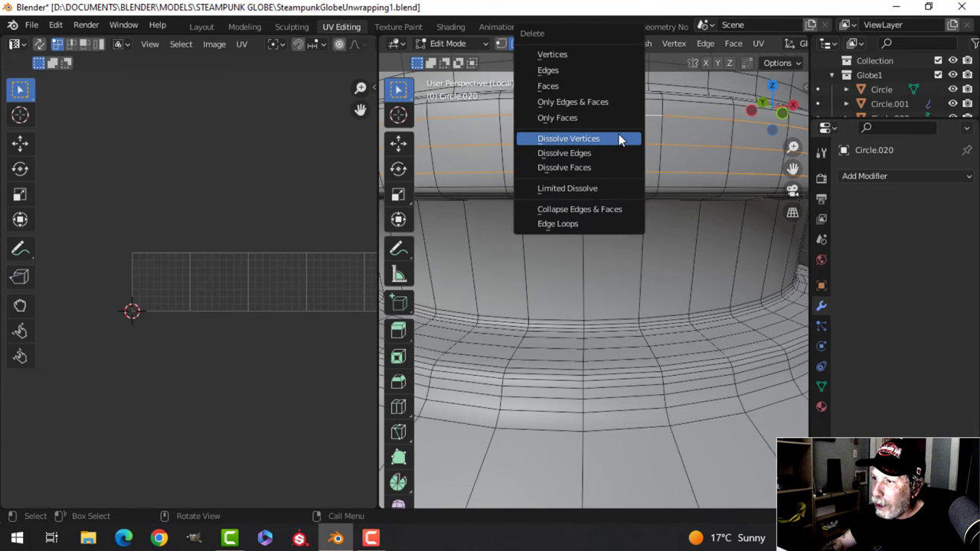
left_click(622, 138)
scroll(621, 162, "down", 3)
middle_click_drag(621, 162, 634, 191)
left_click(640, 192, "alt")
scroll(646, 221, "up", 3)
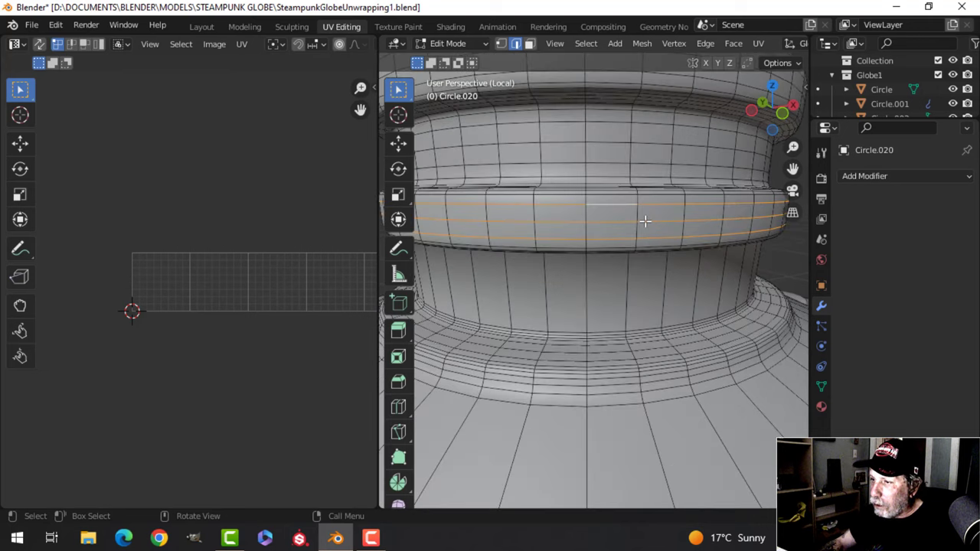
key("x")
left_click(623, 239)
scroll(632, 212, "up", 3)
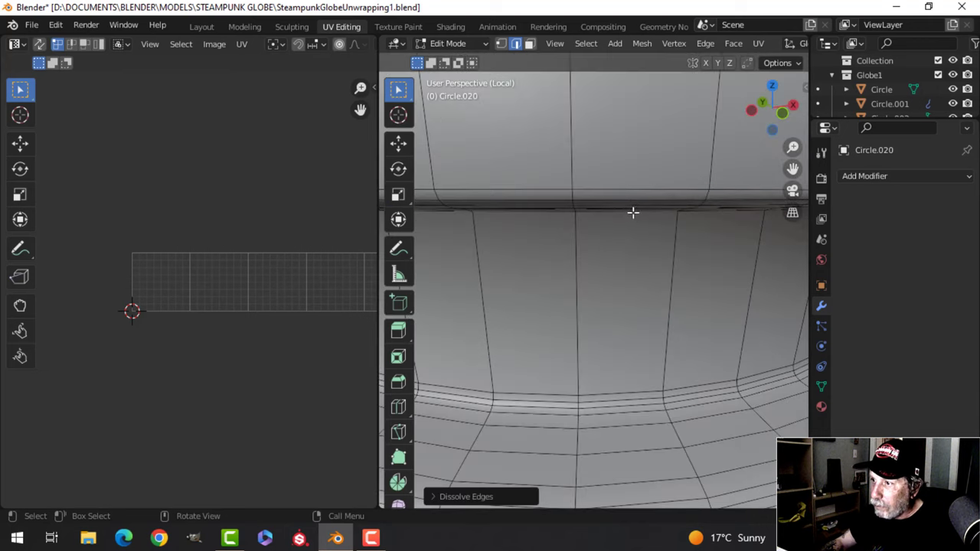
Step: Dissolve the extra edge loops around the neck section between the lowest and second ribs
scroll(629, 207, "down", 2)
scroll(630, 207, "down", 2)
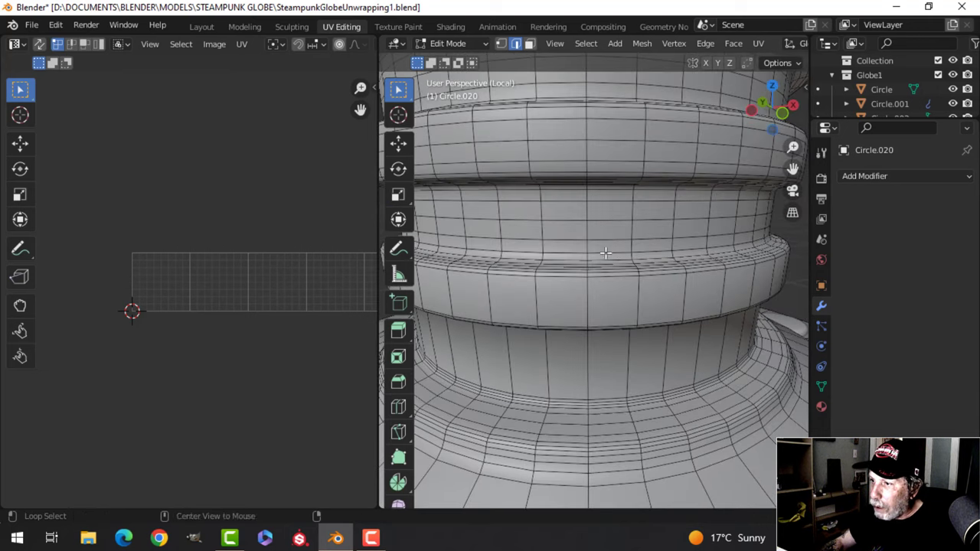
key("x")
left_click(601, 199)
scroll(603, 237, "down", 3)
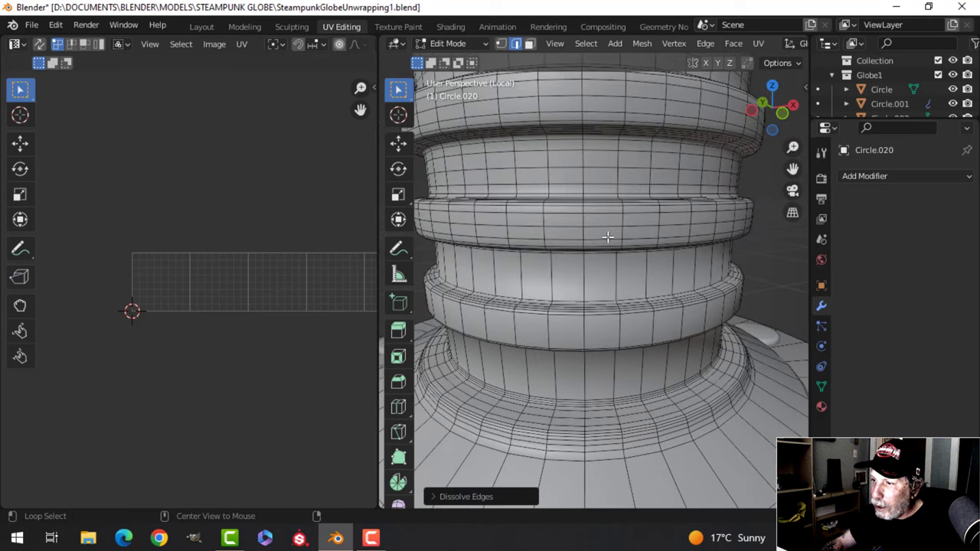
Step: Dissolve the extra edge loops around the outer face of the second rib
key("alt+a")
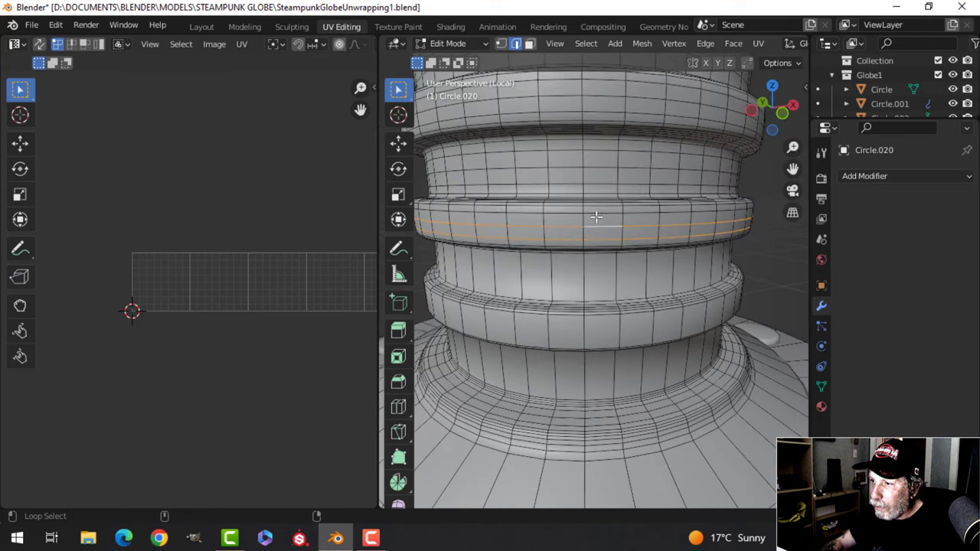
key("x")
left_click(592, 215)
middle_click_drag(593, 215, 609, 249)
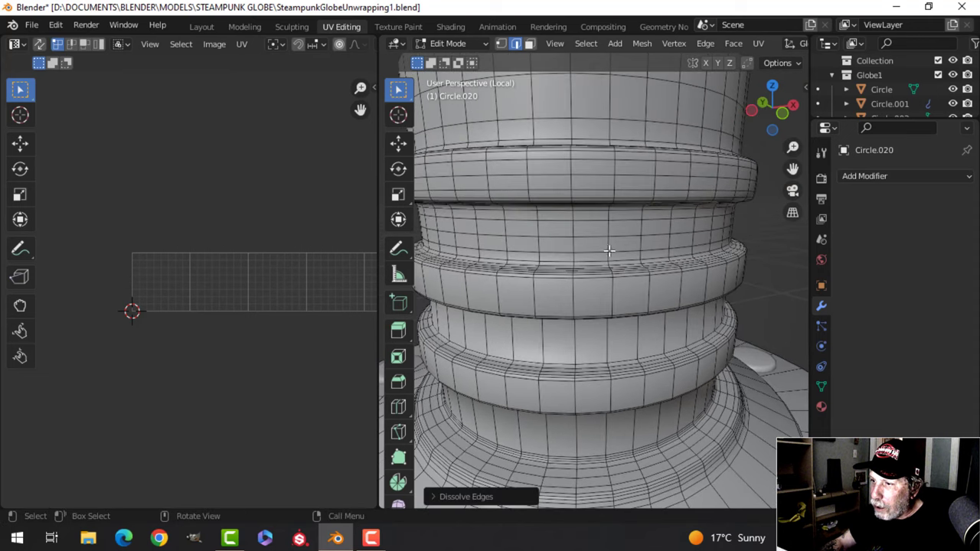
Step: Try dissolving the selected edge loops around the neck section between the second and third ribs, and undo it
left_click(596, 243, "alt")
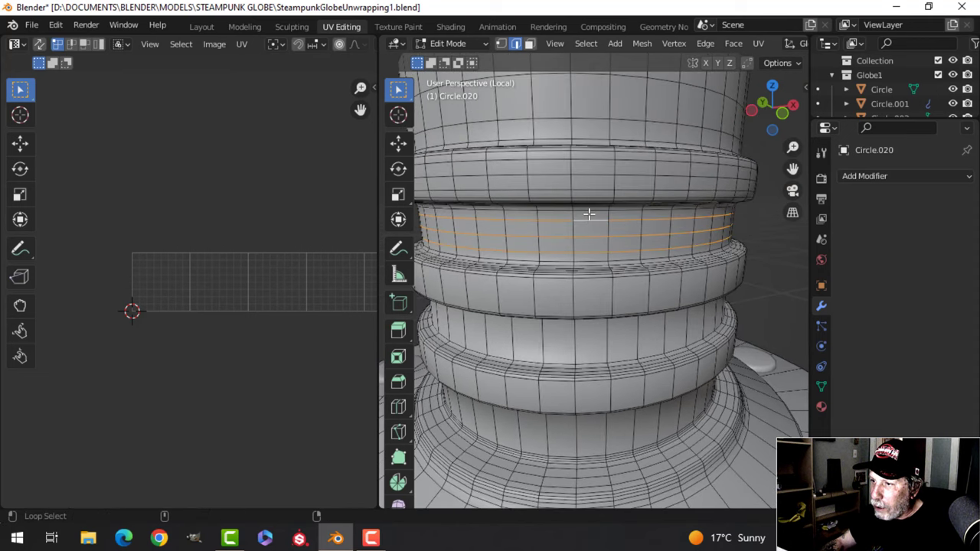
left_click(589, 213, "alt+shift")
middle_click_drag(607, 260, 604, 239)
key("x")
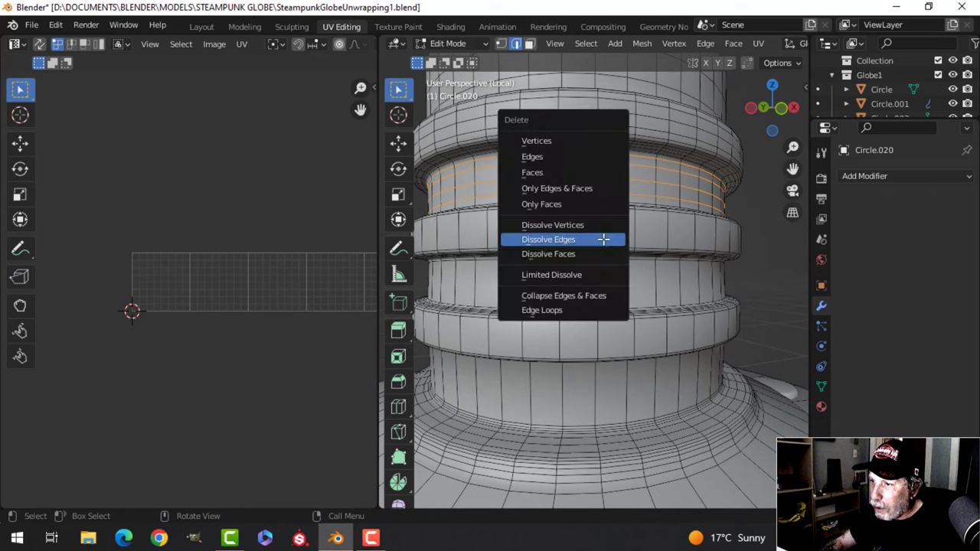
left_click(603, 238)
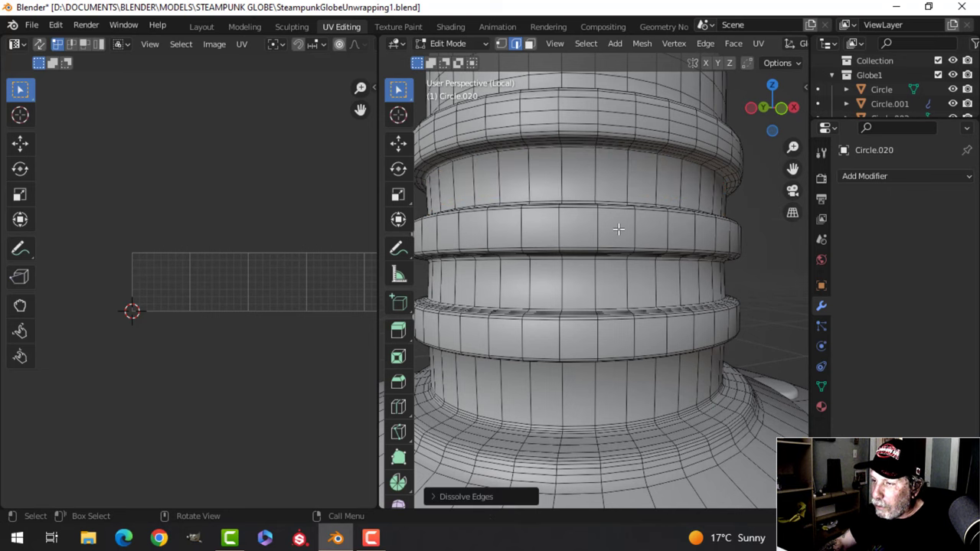
key("ctrl+z")
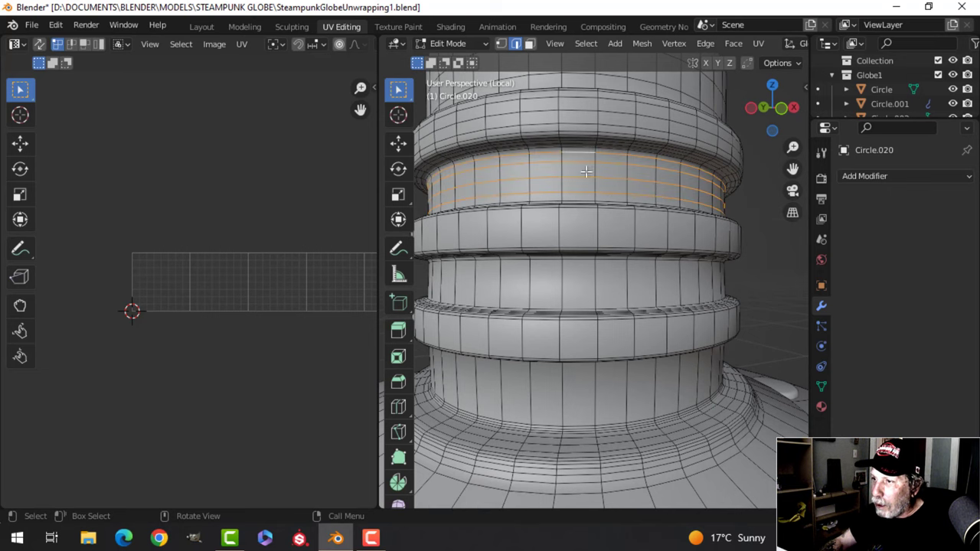
Step: Dissolve the extra edge loops around the neck section between the second and third ribs and around the top rib's outer face
key("x")
left_click(623, 192)
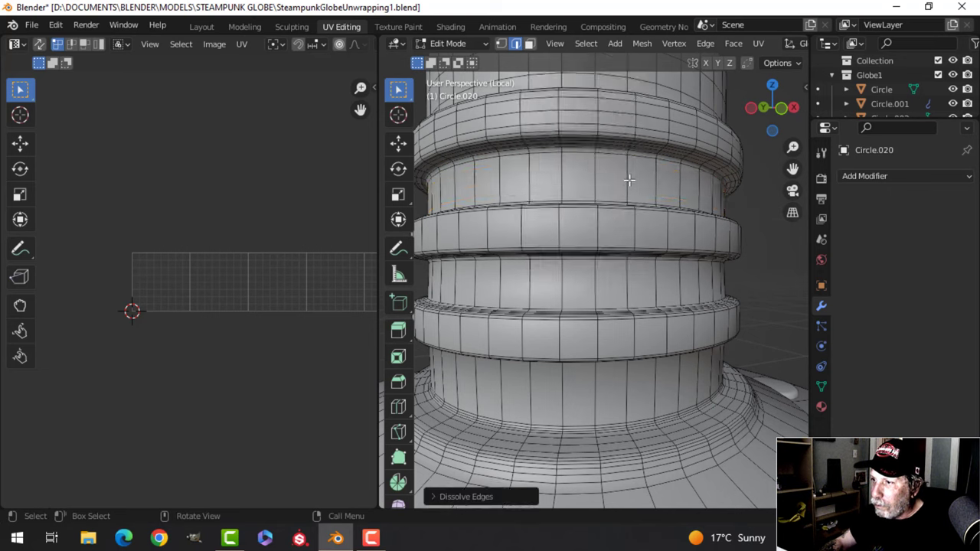
scroll(609, 253, "down", 2)
scroll(605, 260, "up", 4)
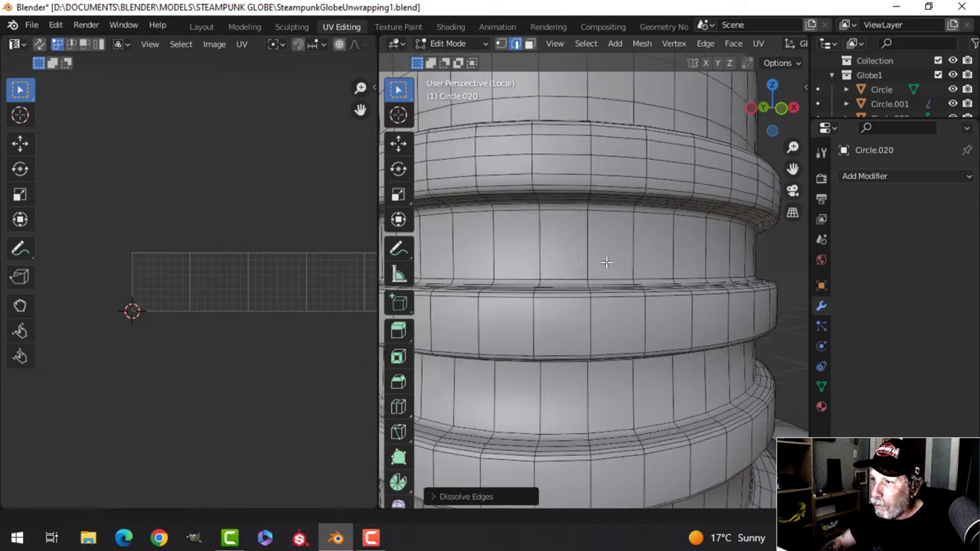
scroll(605, 262, "down", 1)
left_click(585, 224, "alt")
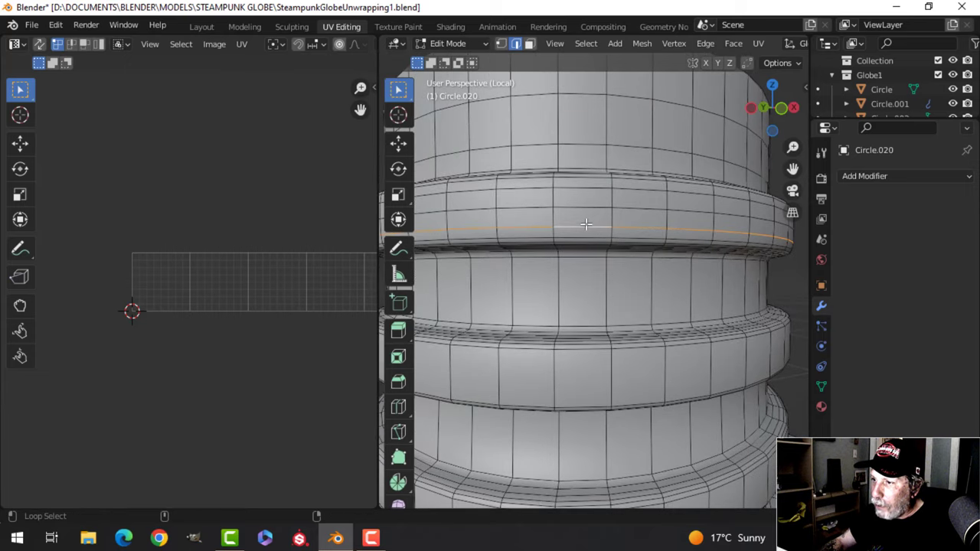
key("x")
left_click(586, 190)
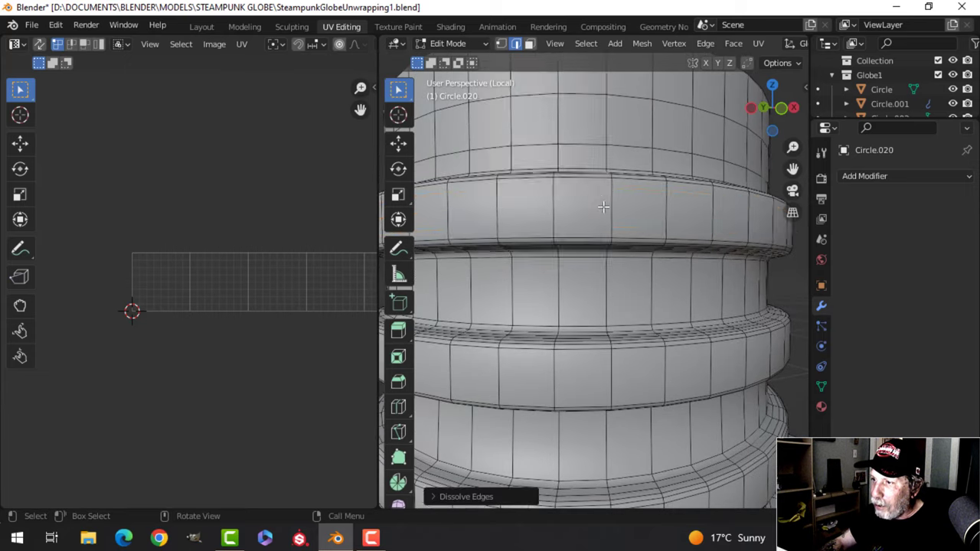
Step: Dissolve the two extra edge loops around the plain collar above the top rib
middle_click_drag(586, 191, 596, 203)
left_click(596, 195, "alt")
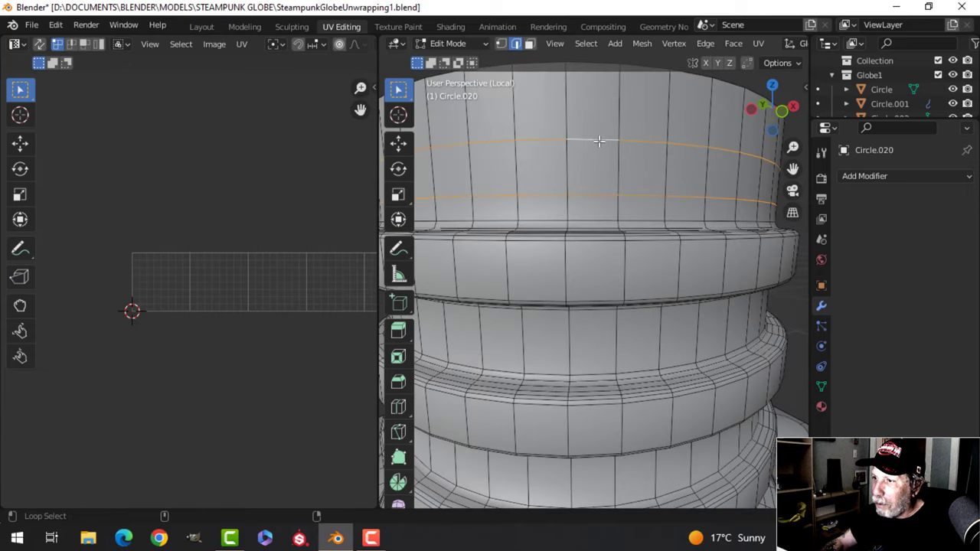
key("x")
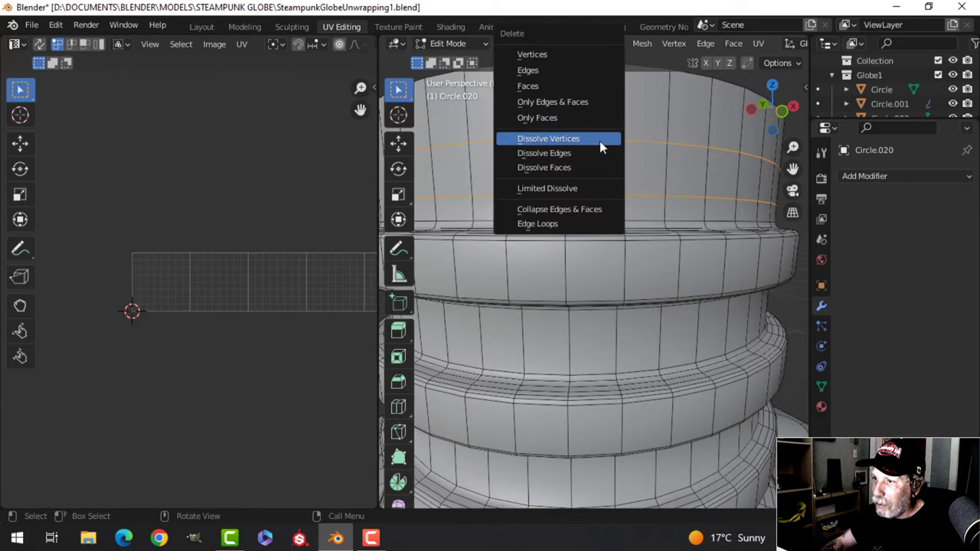
left_click(588, 155)
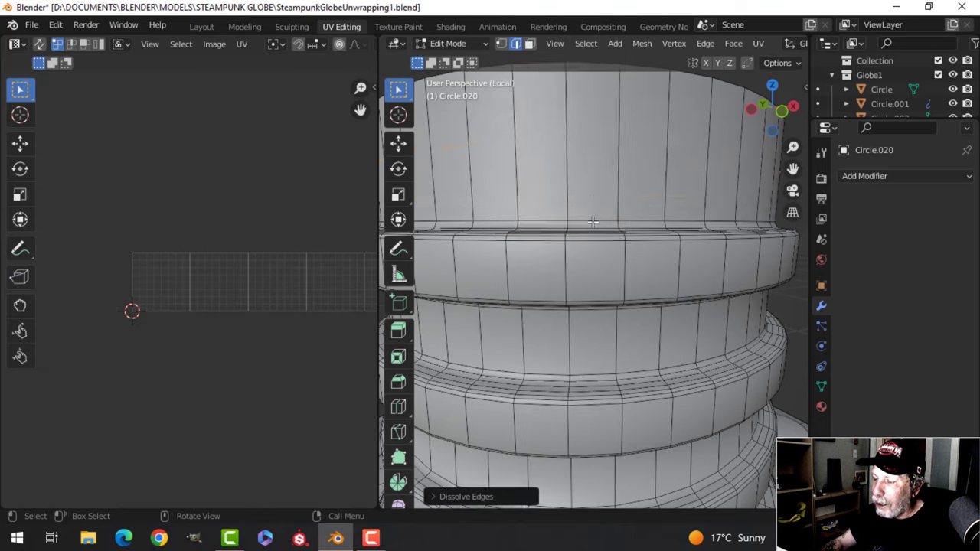
Step: Unwrap the entire flanged base and ribbed neck mesh
scroll(592, 222, "down", 5)
middle_click_drag(601, 241, 662, 275)
scroll(638, 343, "up", 3)
scroll(692, 397, "up", 2)
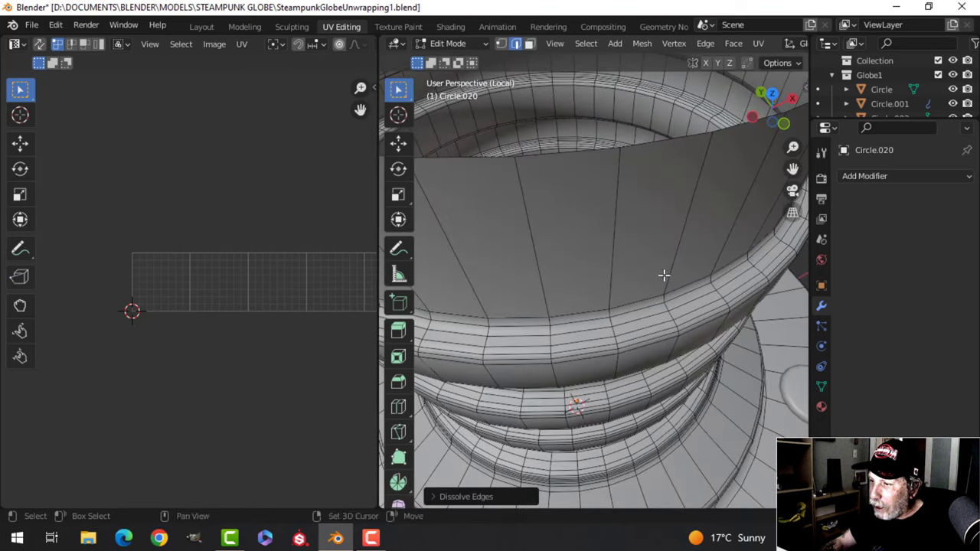
scroll(612, 344, "down", 8)
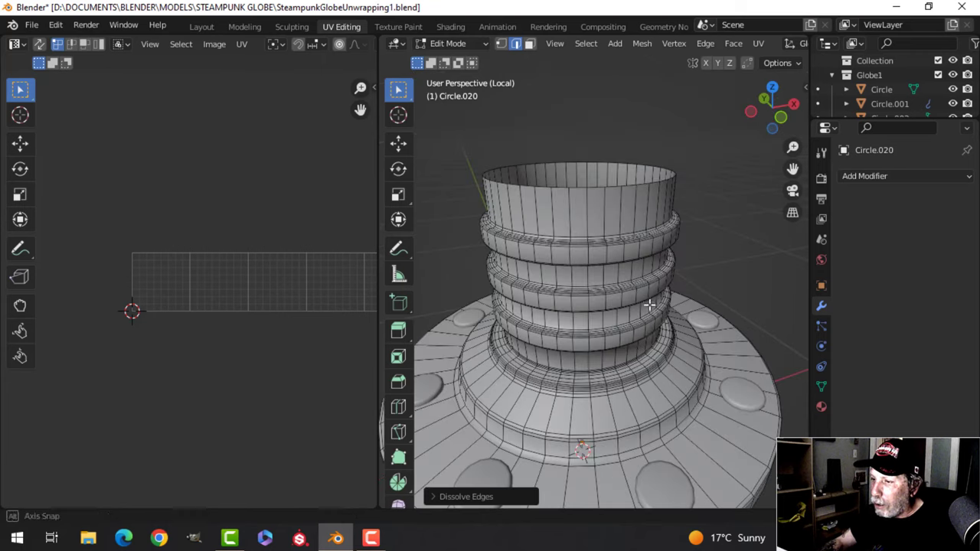
key("a")
middle_click_drag(655, 361, 681, 341)
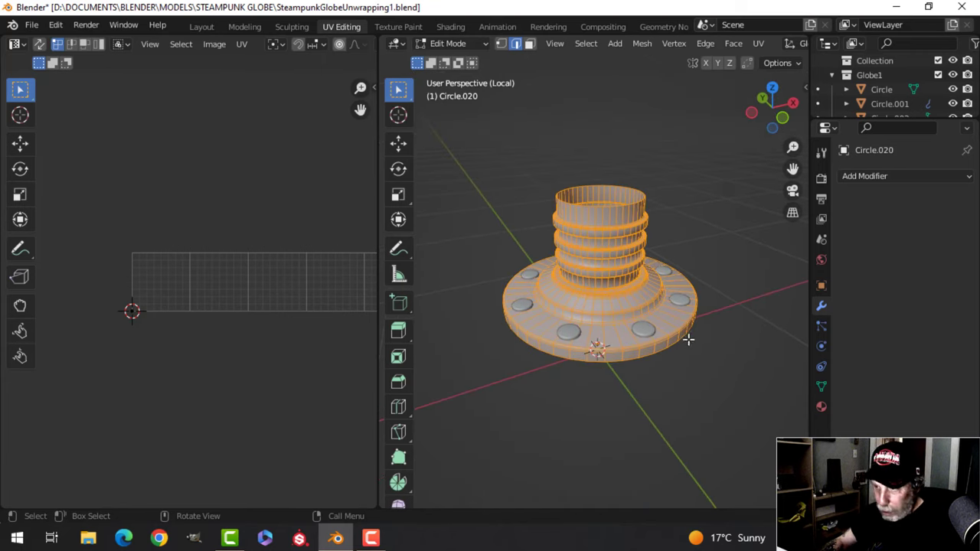
key("u")
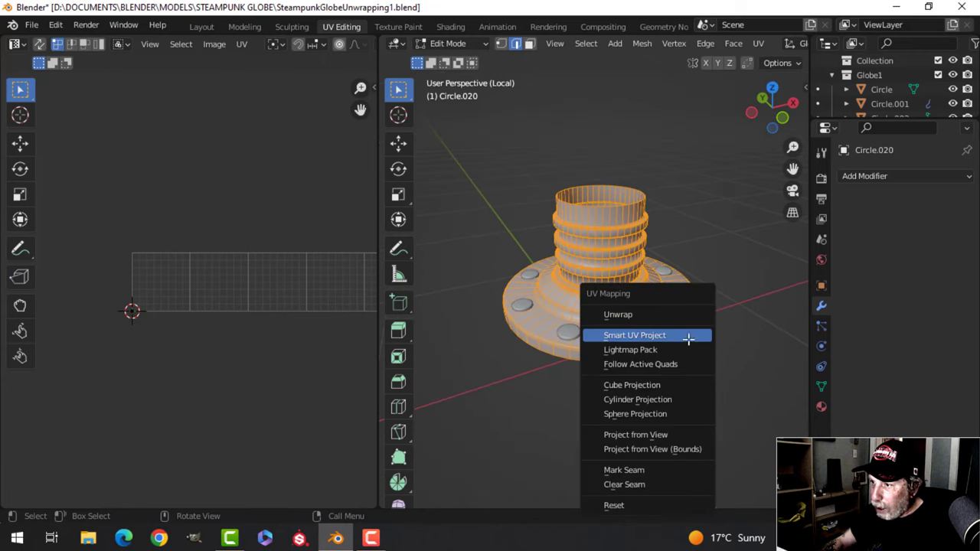
left_click(638, 318)
scroll(207, 340, "up", 3)
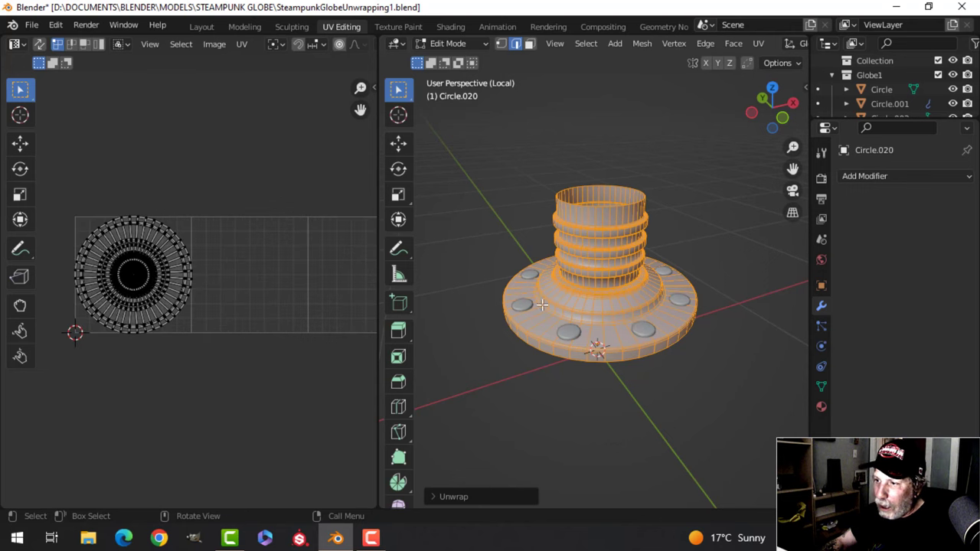
middle_click_drag(555, 308, 581, 303)
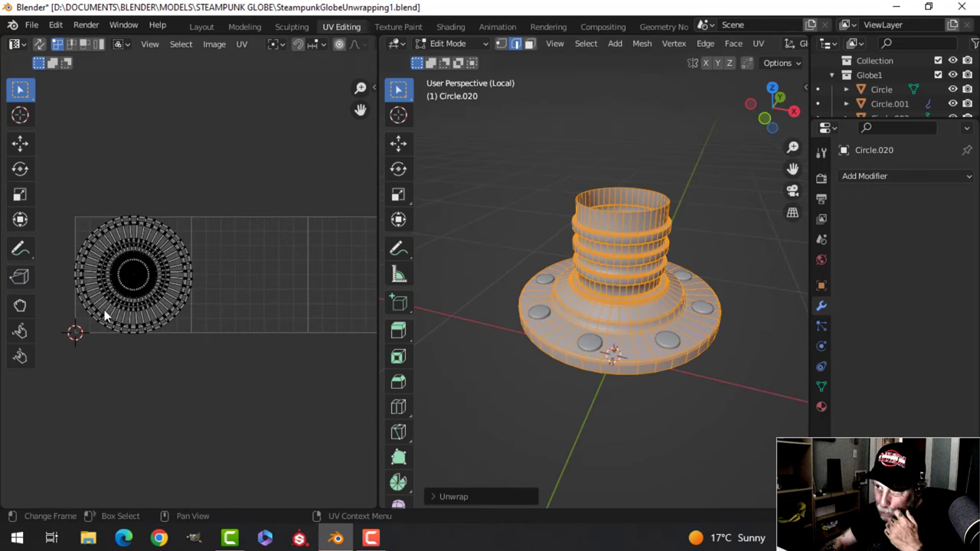
scroll(604, 284, "up", 4)
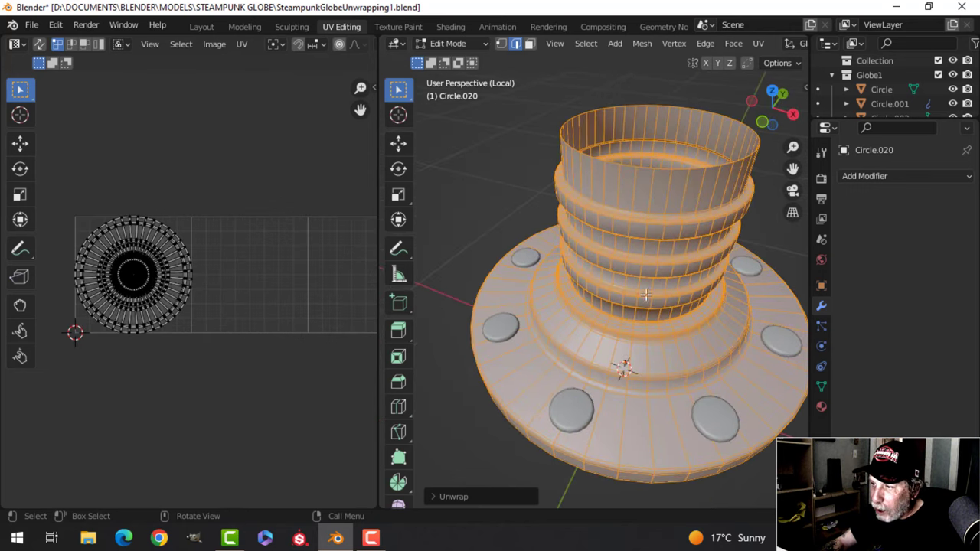
Step: Dissolve the extra edge loops on the ledge around the foot of the neck, just below its lowest section
key("alt+a")
scroll(625, 284, "up", 3)
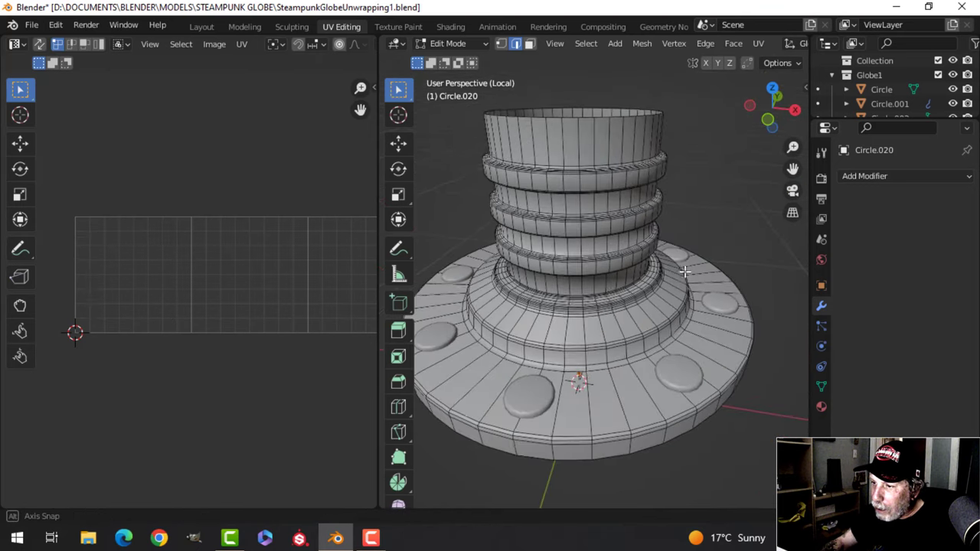
middle_click_drag(678, 267, 615, 237)
scroll(639, 303, "up", 1)
scroll(647, 239, "down", 1)
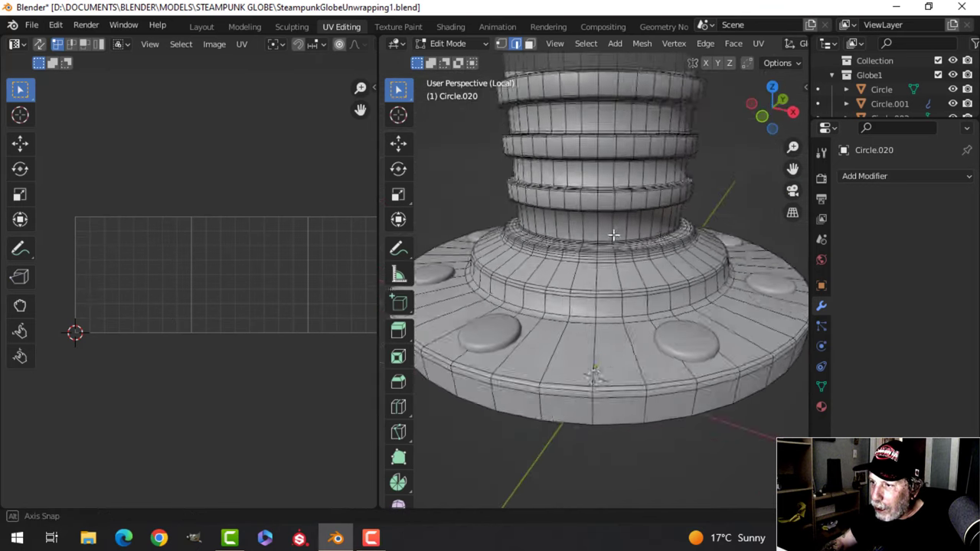
scroll(616, 249, "up", 2)
scroll(617, 258, "up", 2)
mouse_move(628, 288)
middle_mouse_down()
mouse_move(635, 305)
mouse_move(636, 285)
mouse_move(628, 284)
middle_mouse_up()
scroll(627, 285, "up", 3)
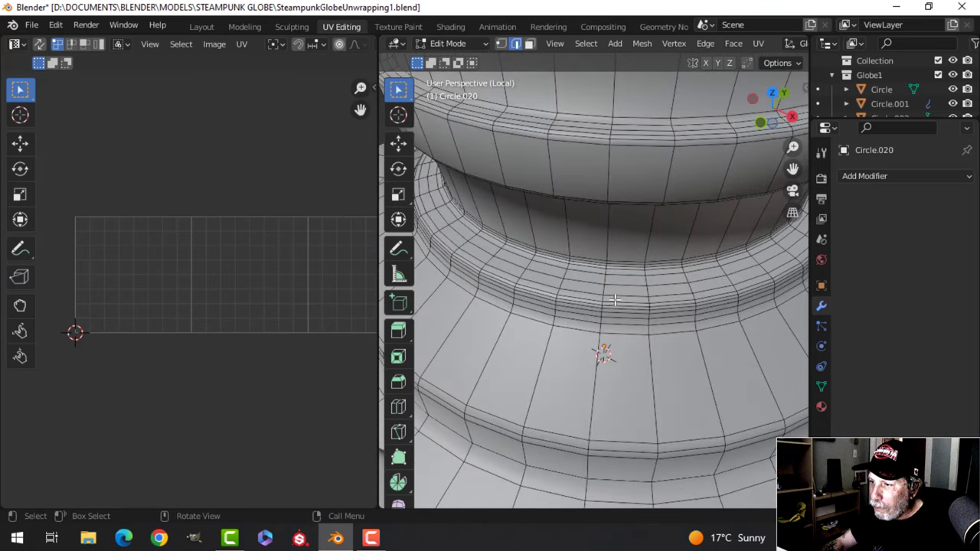
left_click(615, 286, "alt")
key("x")
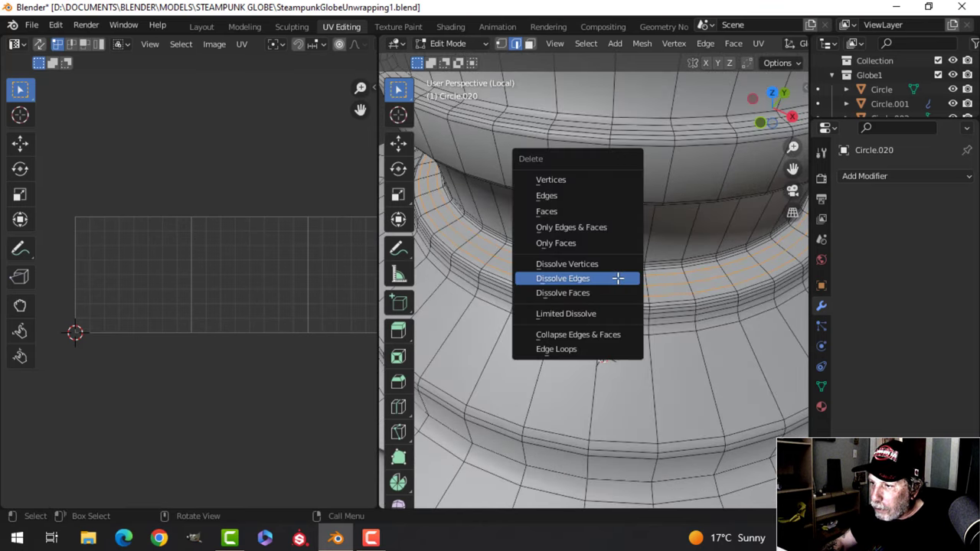
left_click(618, 278)
Step: Dissolve the extra edge loops on the upper face of the lowest rib
mouse_move(619, 278)
middle_mouse_down()
mouse_move(620, 265)
mouse_move(626, 274)
middle_mouse_up()
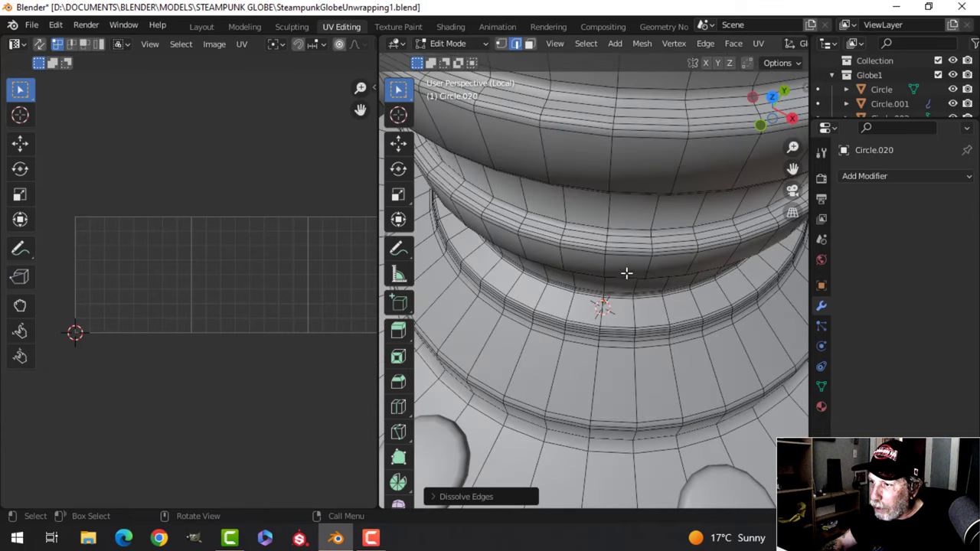
left_click(619, 236, "alt")
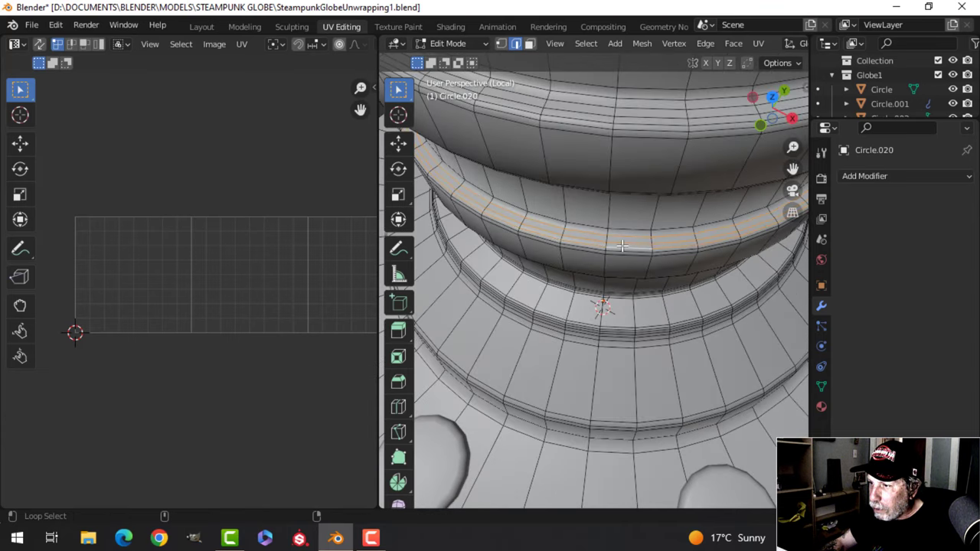
scroll(657, 254, "up", 3)
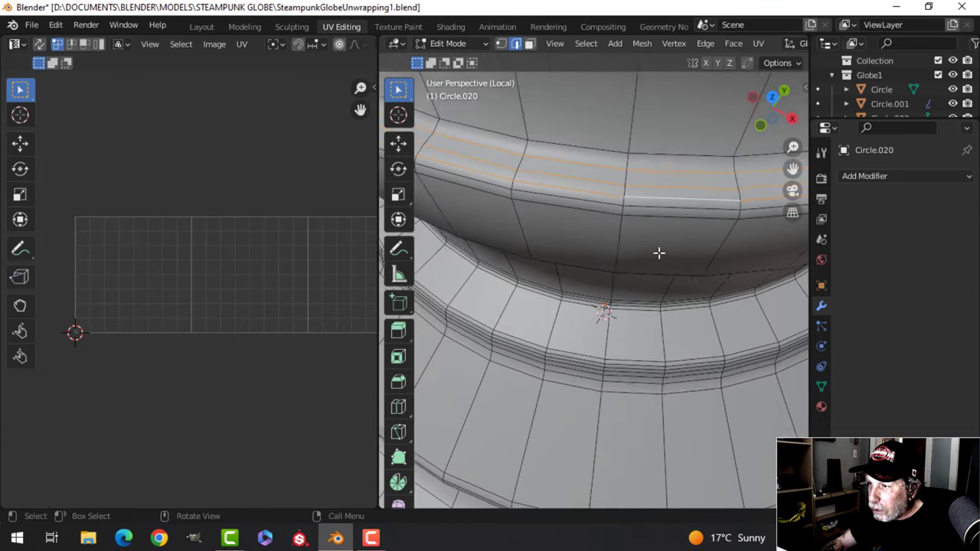
key("x")
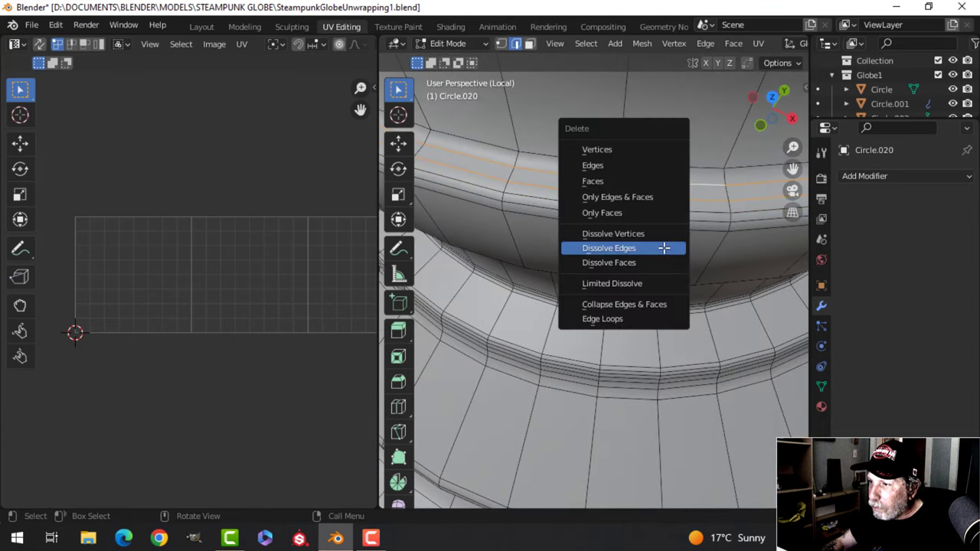
left_click(662, 249)
Step: Dissolve the extra edge loops on the upper face of the second rib
middle_click_drag(652, 330, 624, 280)
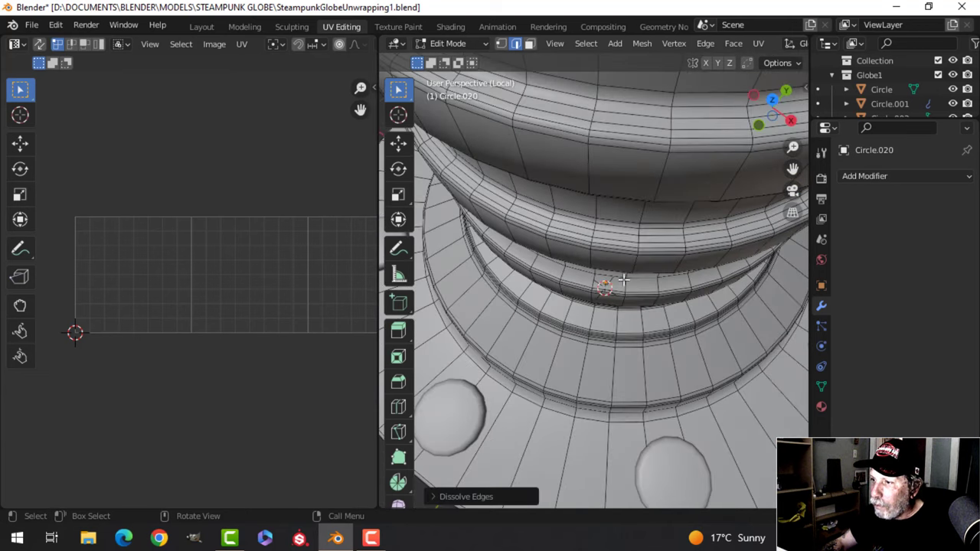
left_click(616, 240, "alt")
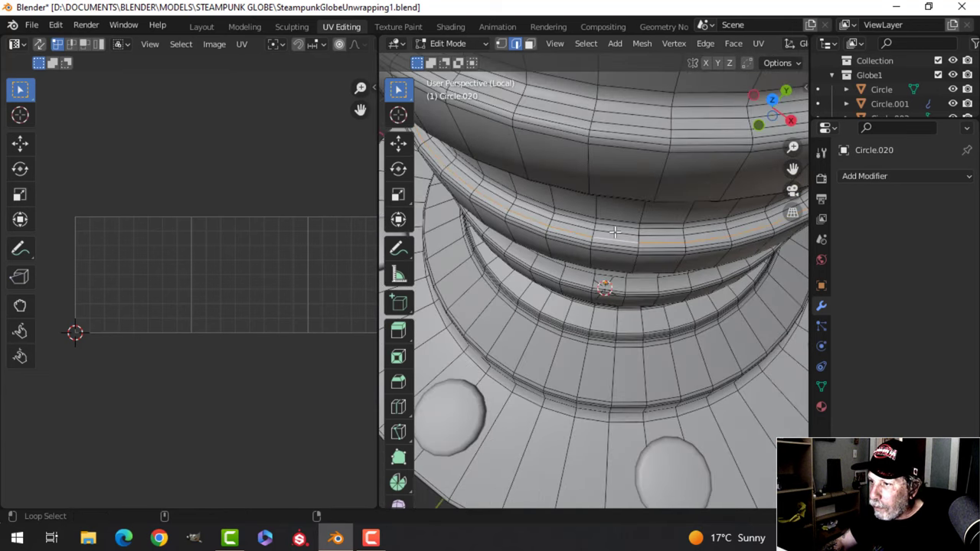
key("x")
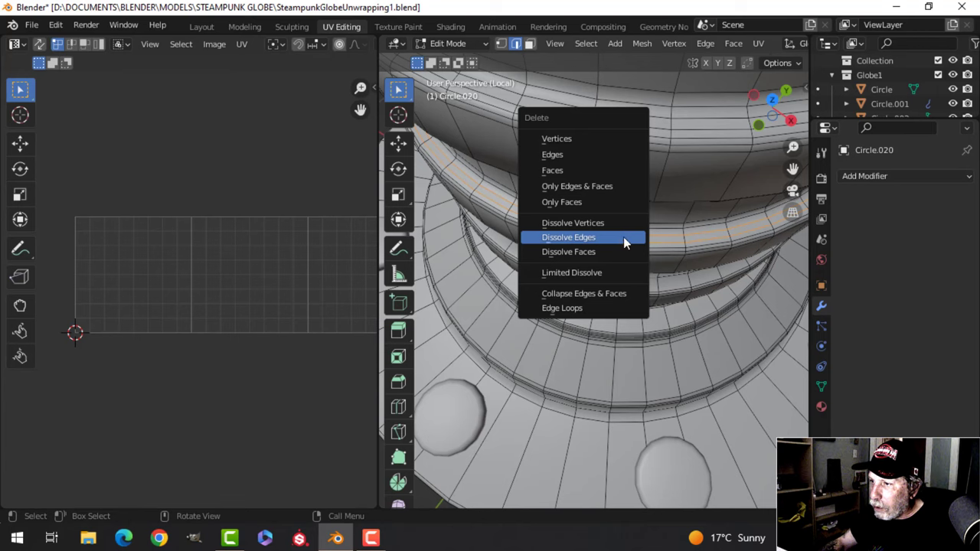
left_click(624, 238)
Step: Dissolve the extra edge loops on the upper face of the top rib
middle_click_drag(623, 242, 634, 280)
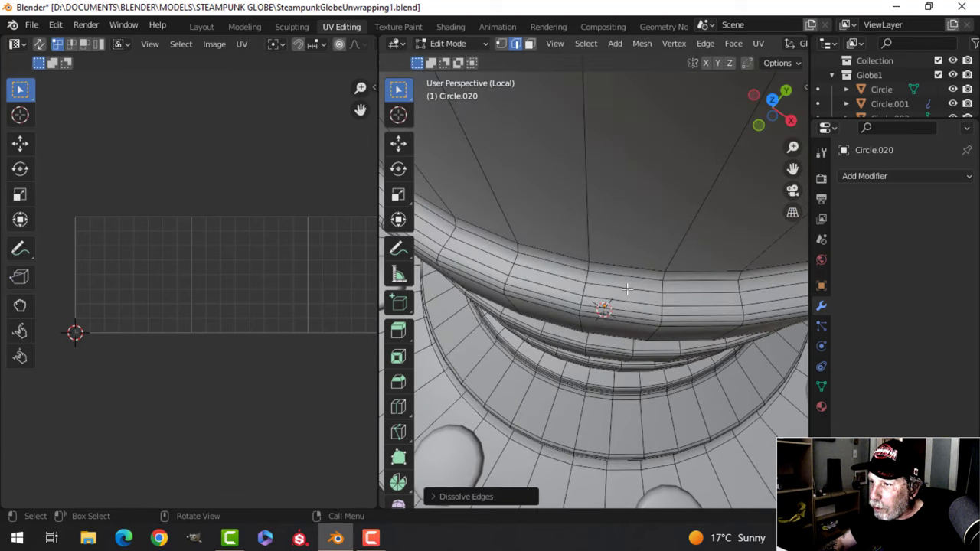
left_click(627, 290, "alt")
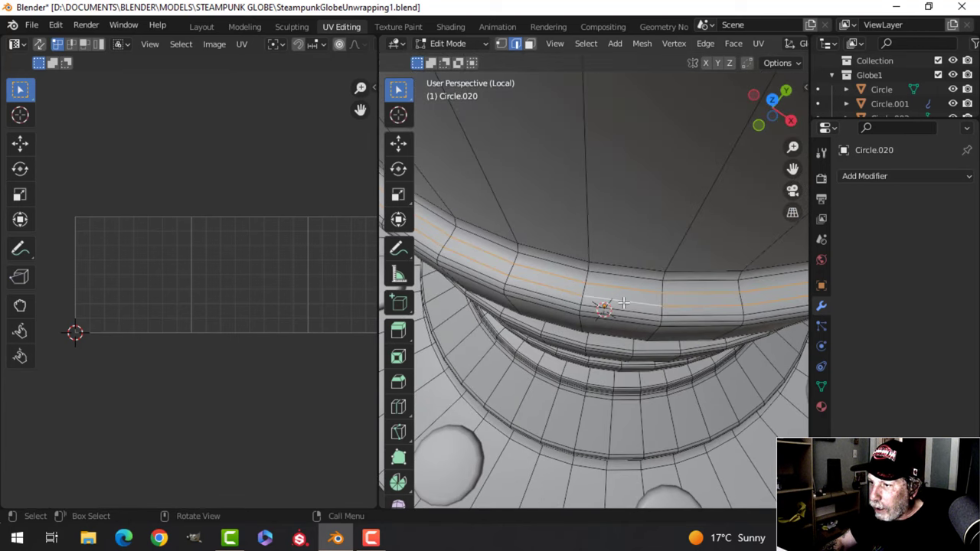
key("x")
left_click(623, 303)
Step: Unwrap the whole flanged base and neck mesh again with its reduced edge loops
scroll(626, 298, "down", 3)
middle_click_drag(632, 294, 634, 253)
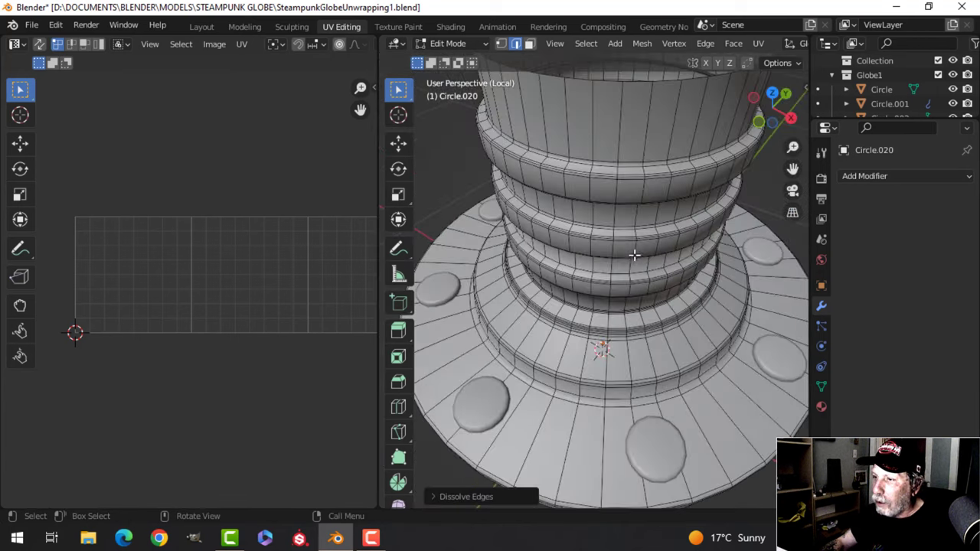
key("a")
scroll(635, 260, "down", 3)
middle_click_drag(599, 314, 623, 277)
key("u")
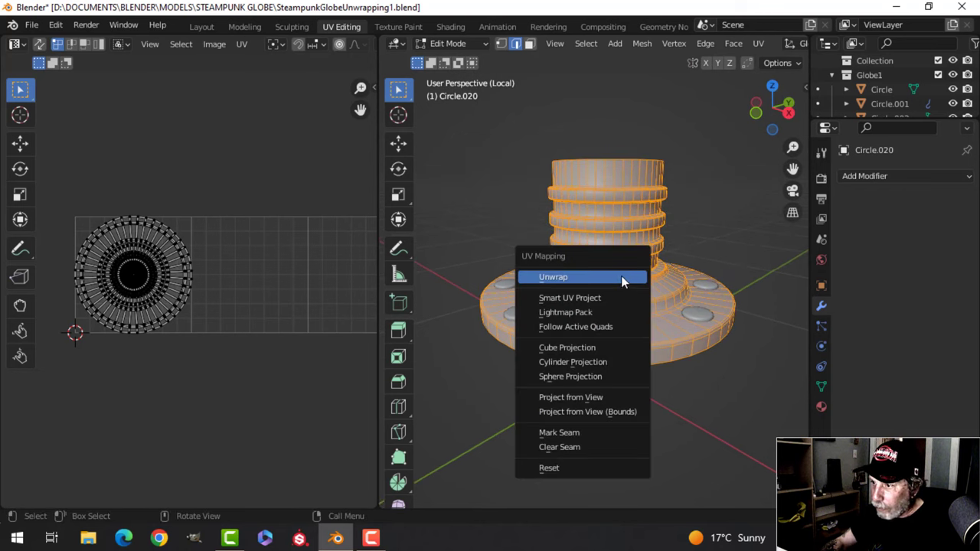
left_click(620, 276)
Step: Unwrap all the round rivet heads on the base flange, and return to Object Mode
scroll(616, 288, "up", 3)
middle_click_drag(616, 288, 621, 316)
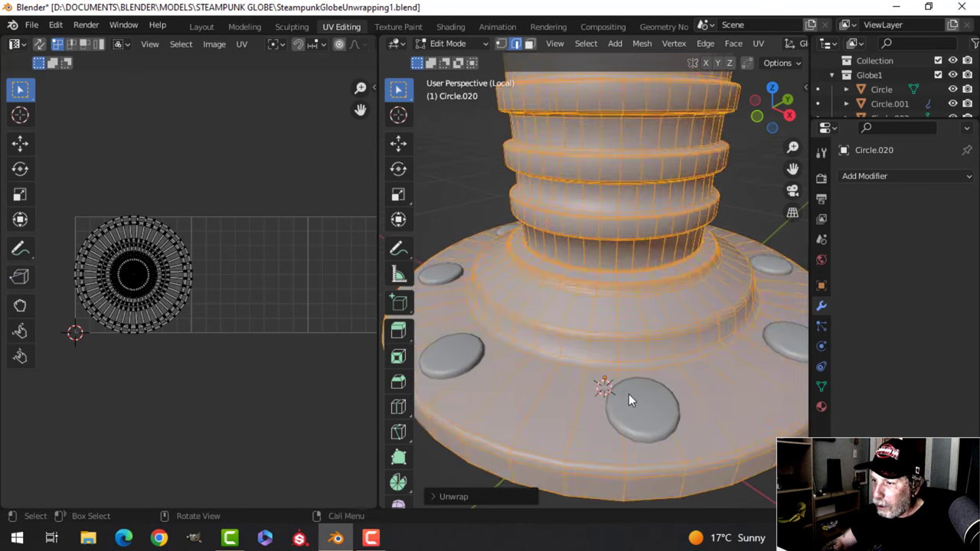
key("Tab")
left_click(634, 394)
middle_click_drag(667, 373, 651, 341)
key("Tab")
key("a")
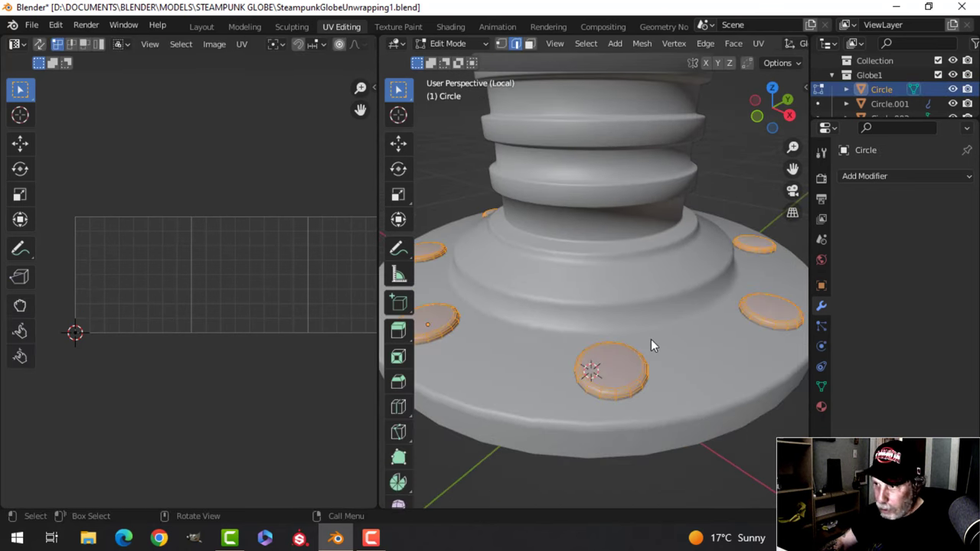
key("u")
left_click(615, 320)
key("Tab")
Step: Deselect the rivets and exit local view to bring back the whole model
scroll(631, 324, "down", 4)
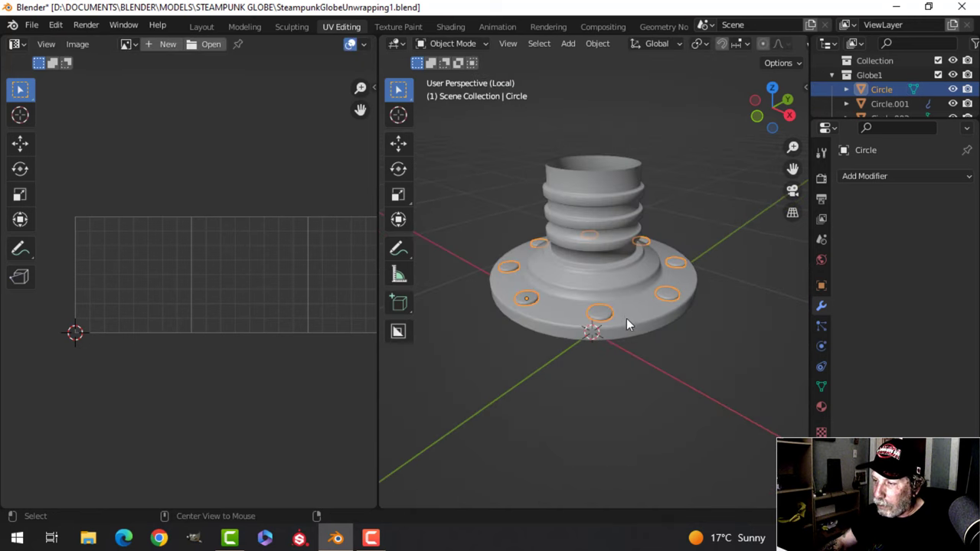
key("alt+a")
middle_click_drag(626, 319, 607, 321)
key("slash")
Step: Apply the Subdivision modifier on the large cylindrical lens housing
scroll(566, 279, "down", 8)
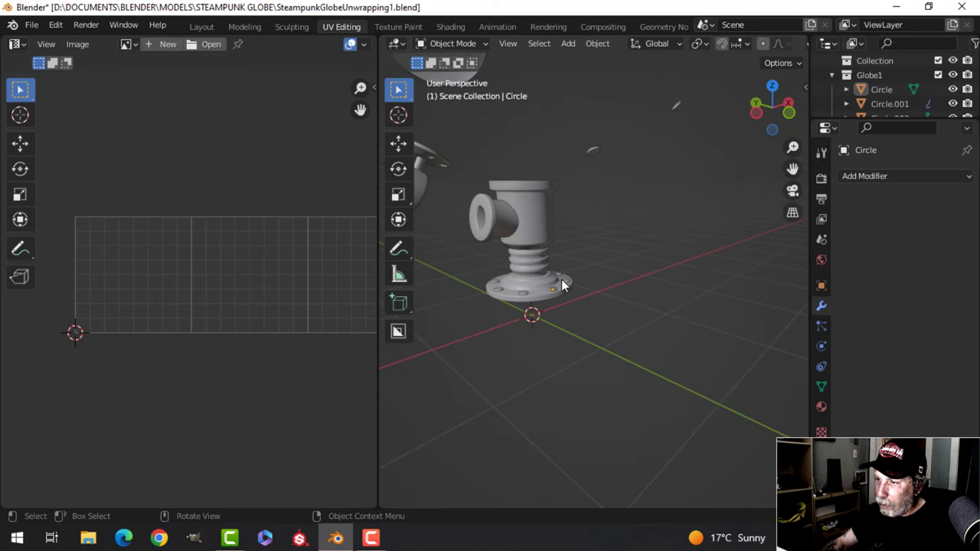
mouse_move(584, 298)
middle_mouse_down("shift")
mouse_move(595, 339)
mouse_move(657, 309)
mouse_move(598, 366)
mouse_move(613, 373)
mouse_move(589, 285)
middle_mouse_up("shift")
scroll(657, 309, "up", 4)
scroll(597, 365, "up", 2)
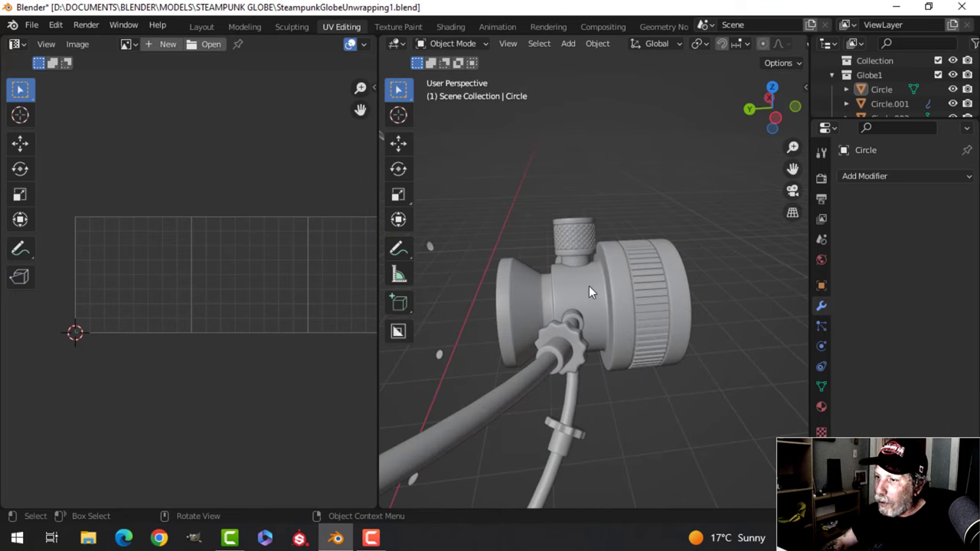
left_click(603, 366)
key("Tab")
middle_click_drag(700, 353, 772, 321)
key("Tab")
left_click(931, 199)
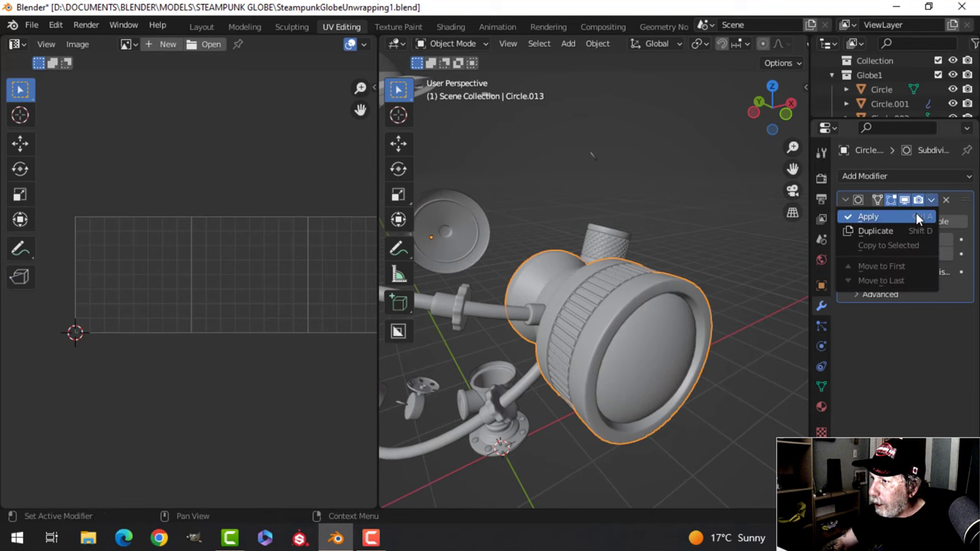
left_click(911, 217)
key("Tab")
key("Tab")
Step: Isolate the lens housing in local view and dissolve the extra edge loops around its outer front rim
middle_click_drag(621, 306, 632, 289)
key("KP_Divide")
key("Tab")
left_click(632, 283, "alt")
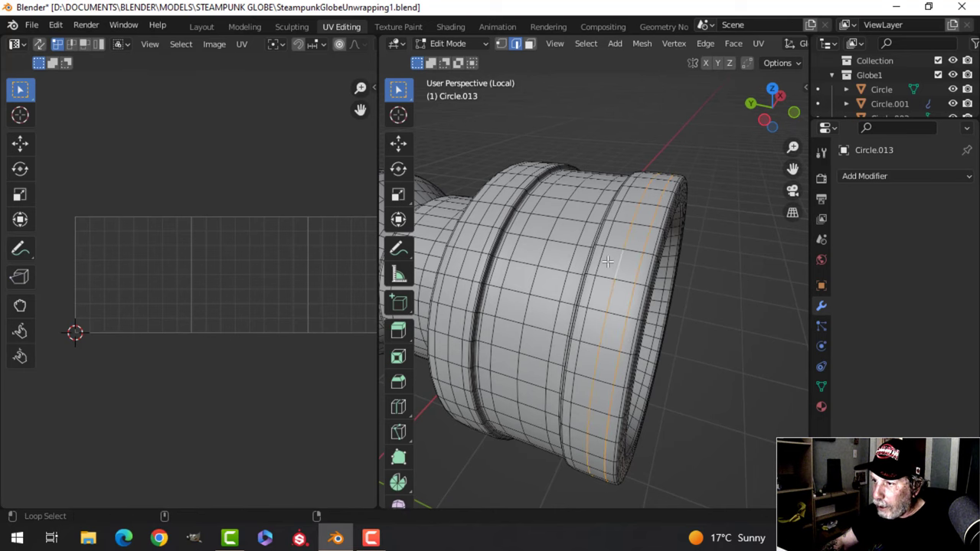
key("x")
left_click(601, 258)
Step: Dissolve the three extra edge loops around the wide recessed band behind the front rim
middle_click_drag(601, 259, 670, 337)
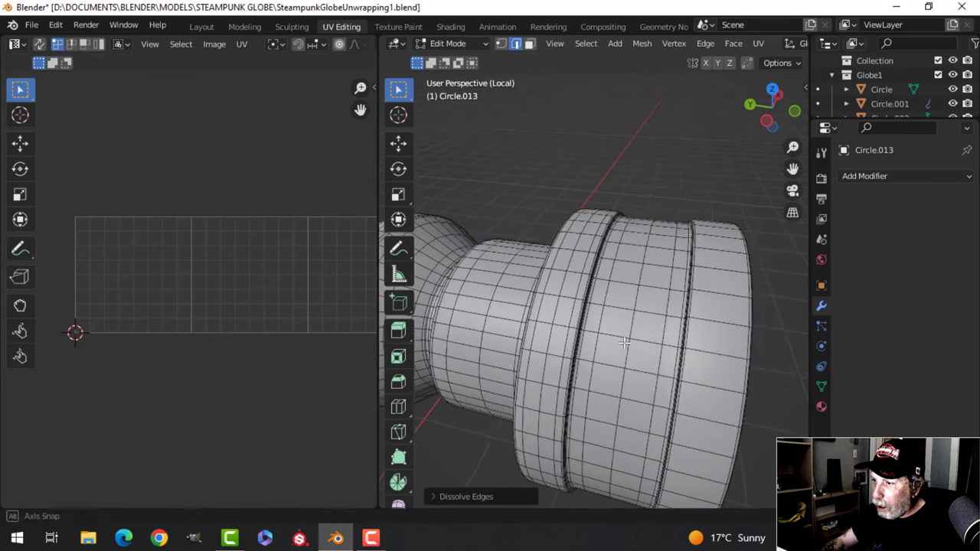
left_click(648, 329, "alt")
left_click(606, 316, "alt+shift")
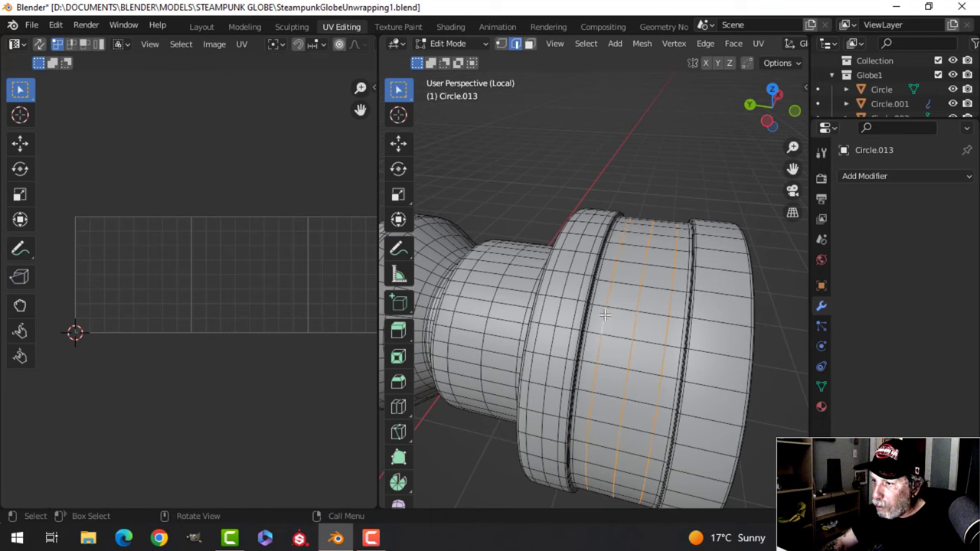
key("x")
left_click(604, 314)
Step: Dissolve the three extra edge loops around the narrow raised collar at the back of the wide band
middle_click_drag(604, 315, 583, 339)
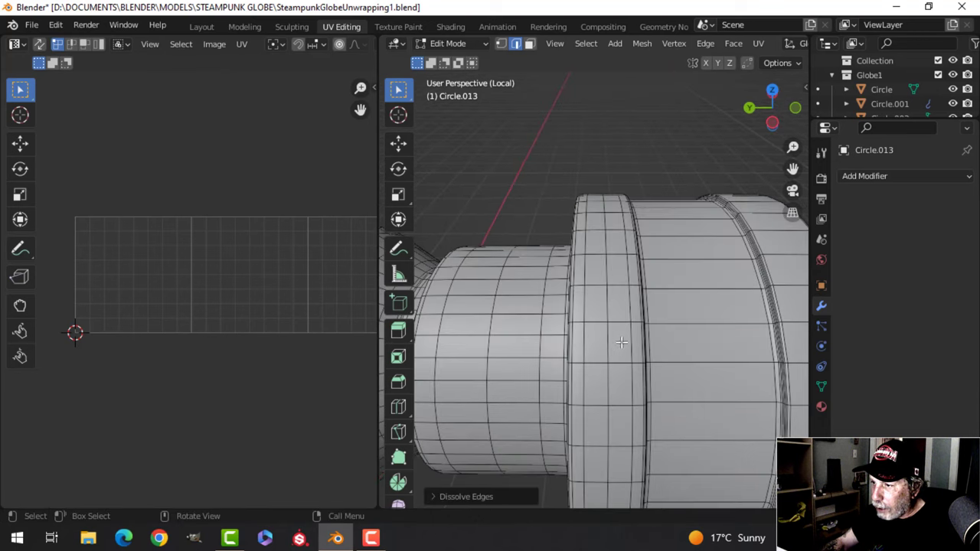
left_click(621, 342, "alt")
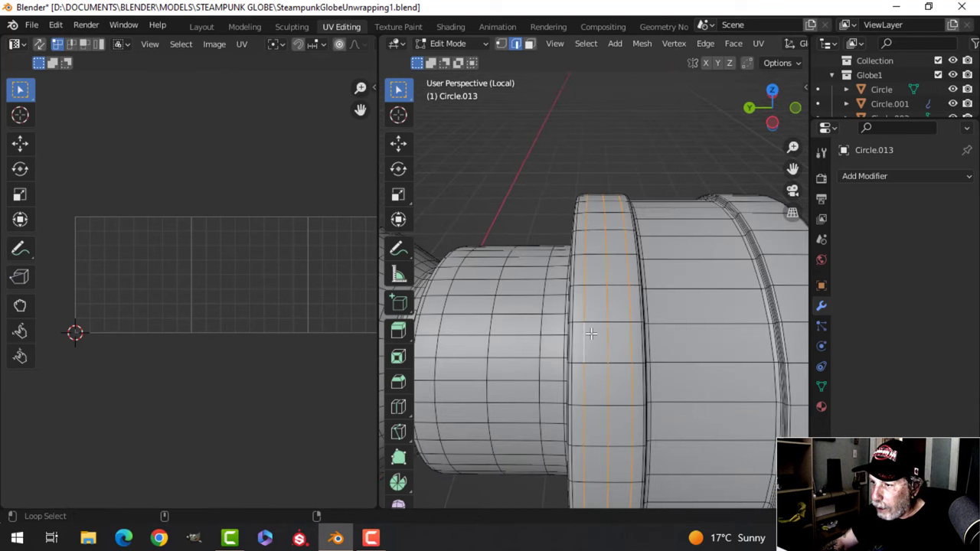
key("x")
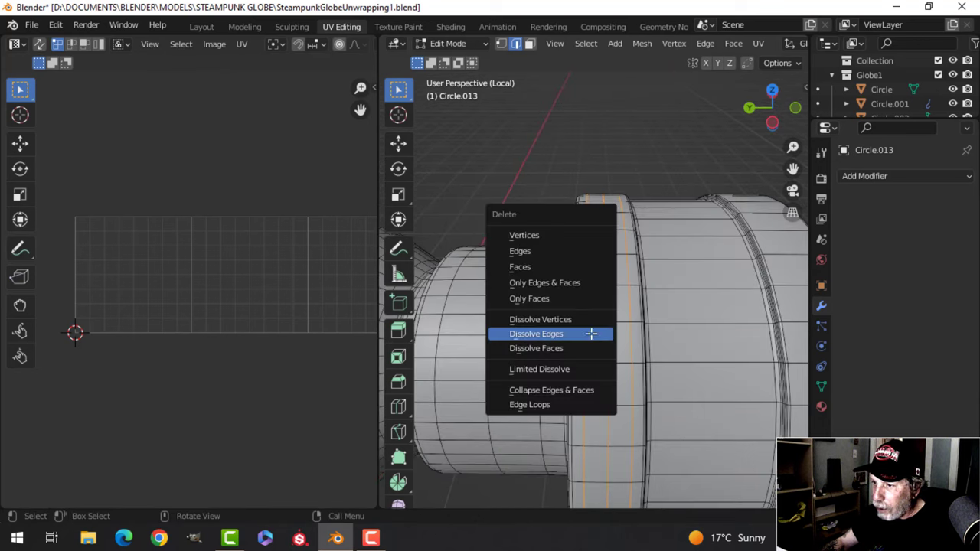
left_click(592, 334)
Step: Dissolve the three extra edge loops around the smaller cylindrical section behind the raised collar
middle_click_drag(592, 334, 605, 333)
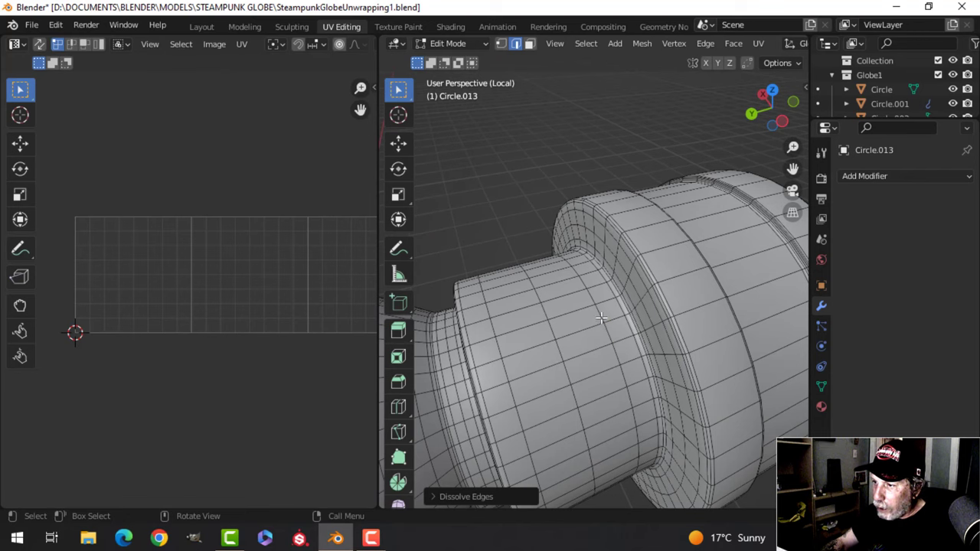
left_click(601, 316, "alt")
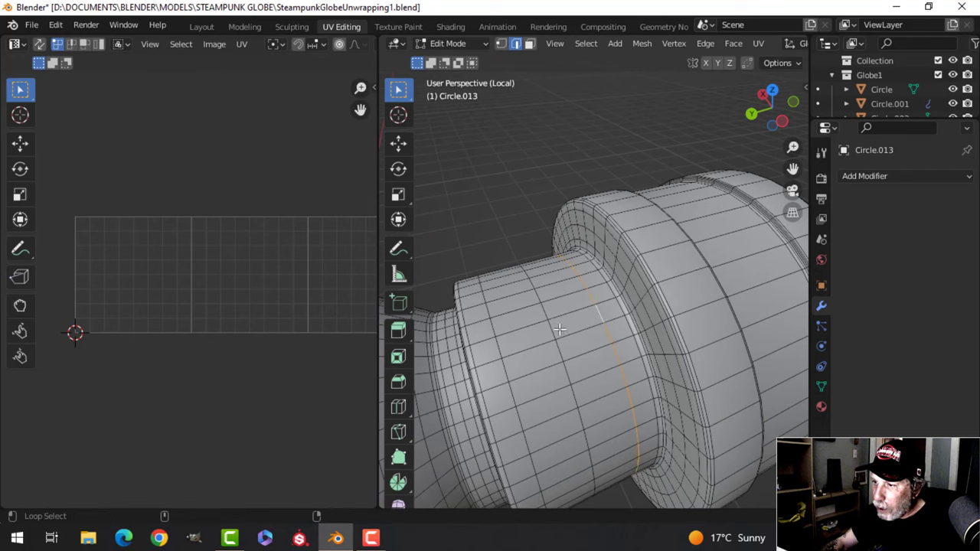
left_click(499, 346, "alt+shift")
key("x")
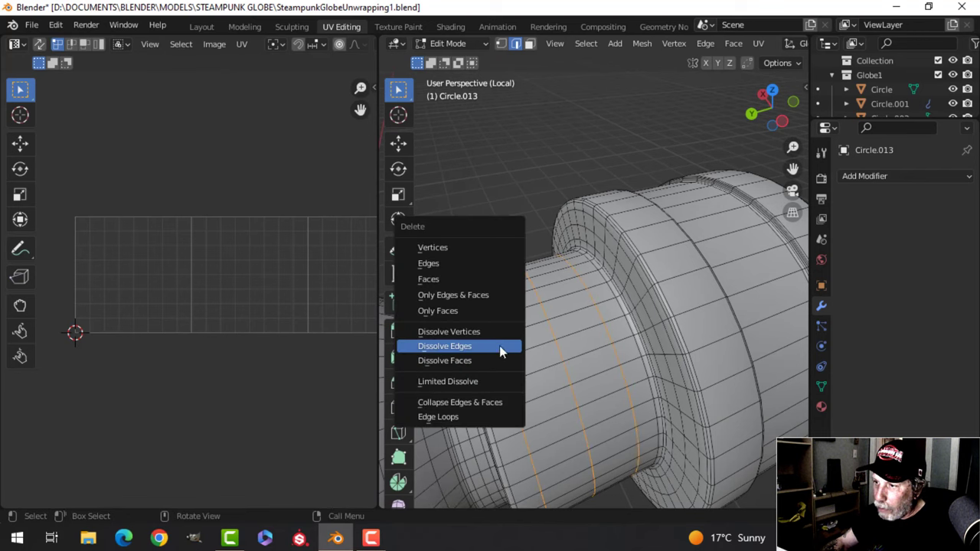
Step: Dissolve the selected edge loops around the narrow barrel and the intermediate loops on the adjoining flange's side face
left_click(499, 345)
middle_click_drag(499, 345, 671, 232)
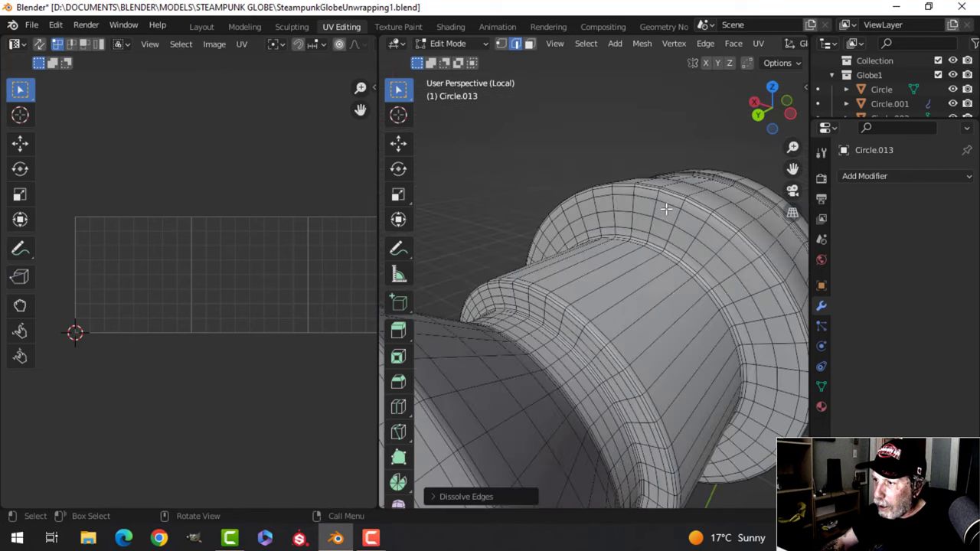
left_click(657, 226, "alt")
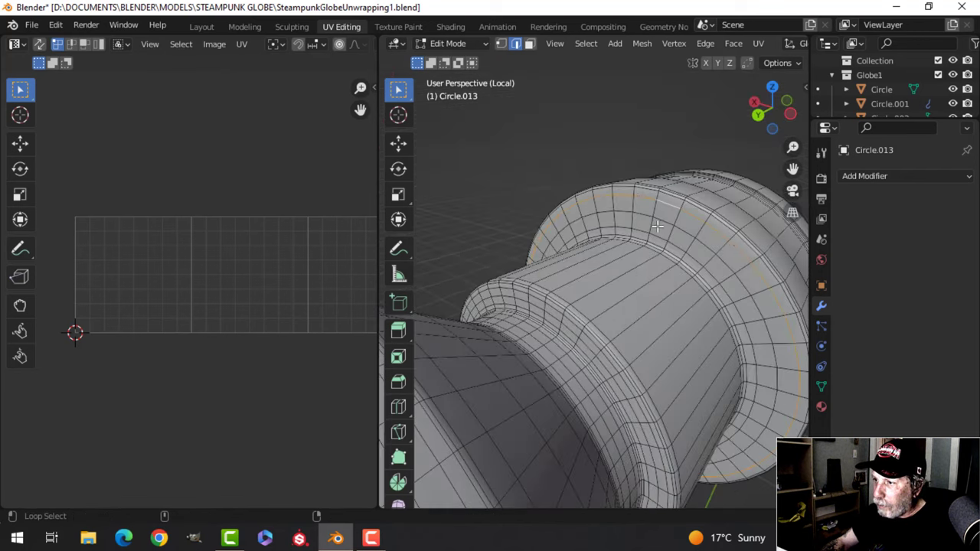
key("x")
left_click(656, 232)
Step: Dissolve the three intermediate edge loops around the end face of the wide end's rim
middle_click_drag(656, 232, 494, 201)
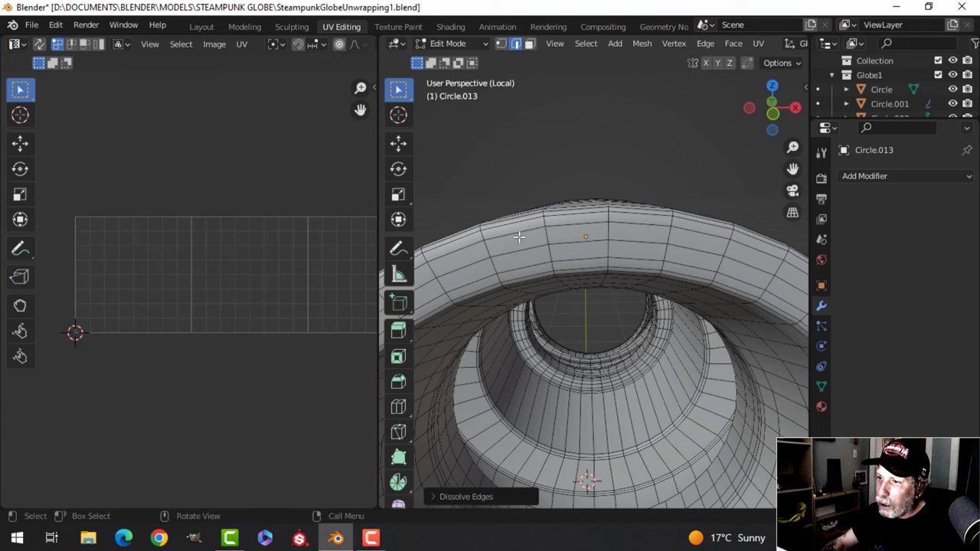
left_click(514, 246, "alt")
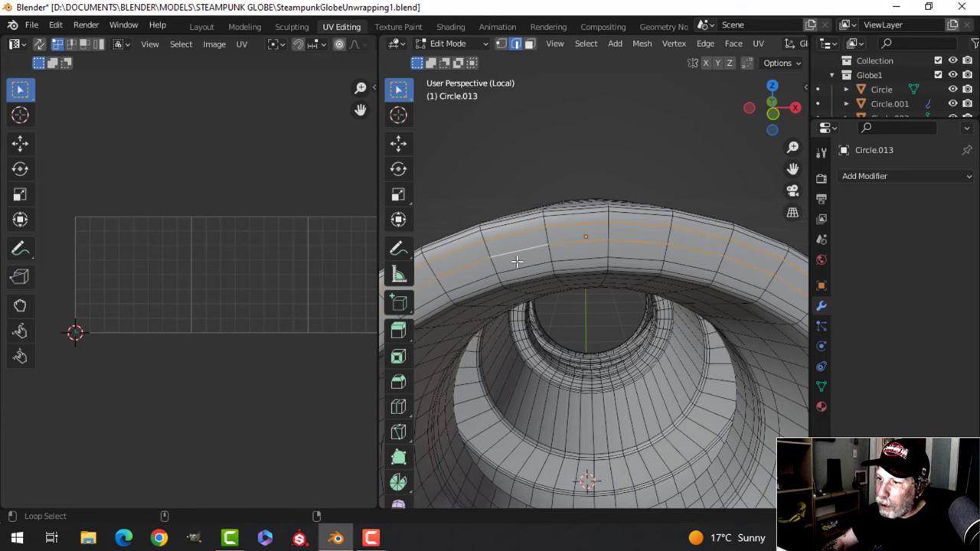
key("x")
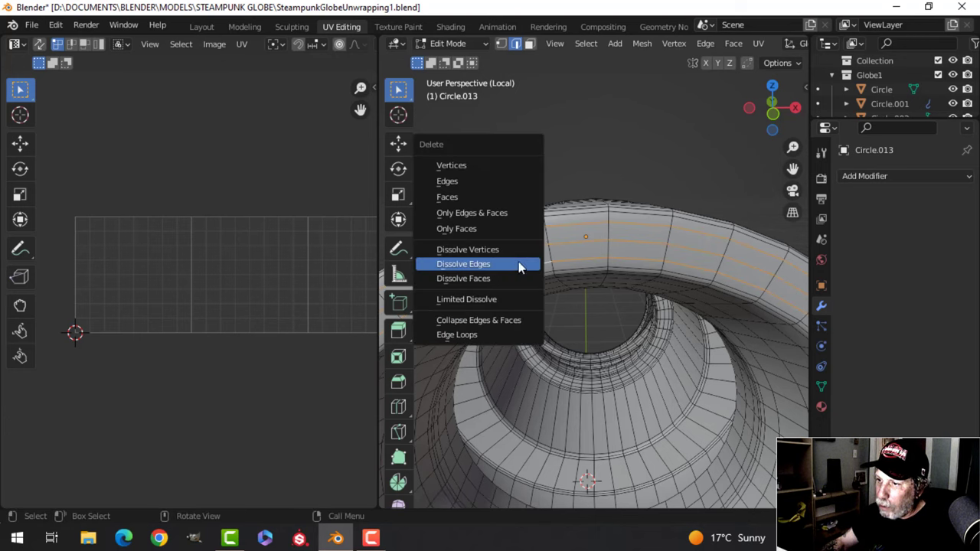
left_click(523, 265)
Step: Dissolve the intermediate edge loops on the inner wall just behind the wide end's rim
middle_click_drag(544, 291, 515, 263)
left_click(511, 257, "alt")
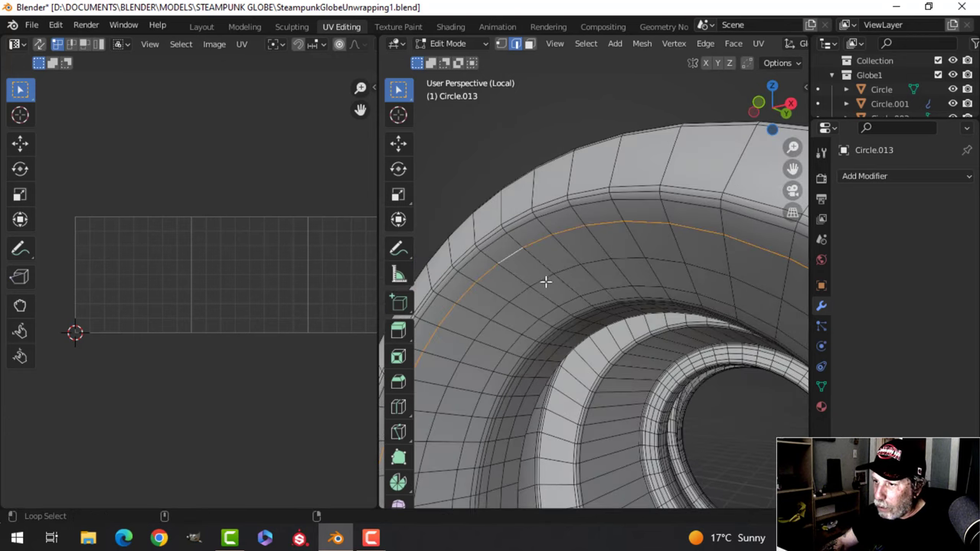
key("x")
left_click(564, 301)
Step: Dissolve the intermediate edge loops on the recessed step deeper inside the wide end, keeping its border loops
middle_click_drag(564, 300, 632, 324)
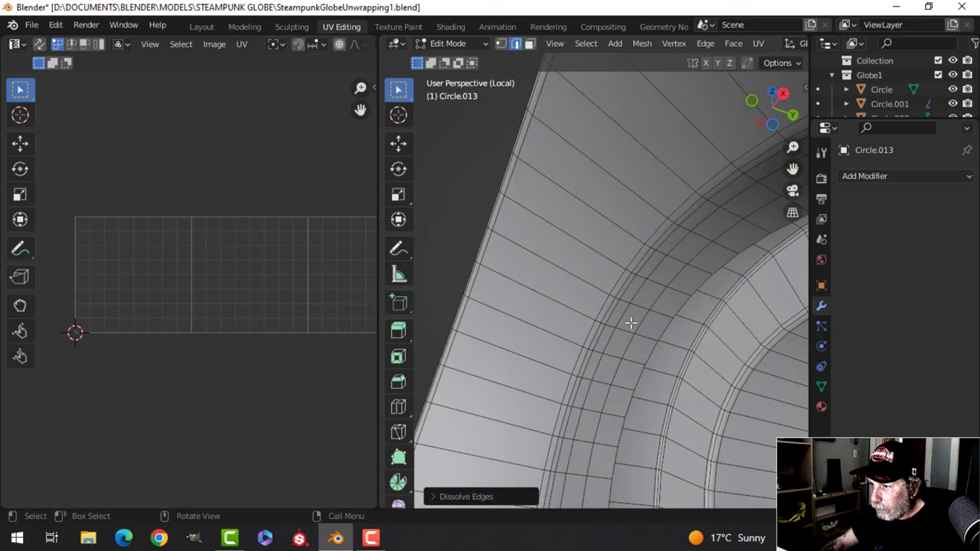
left_click(665, 320, "alt")
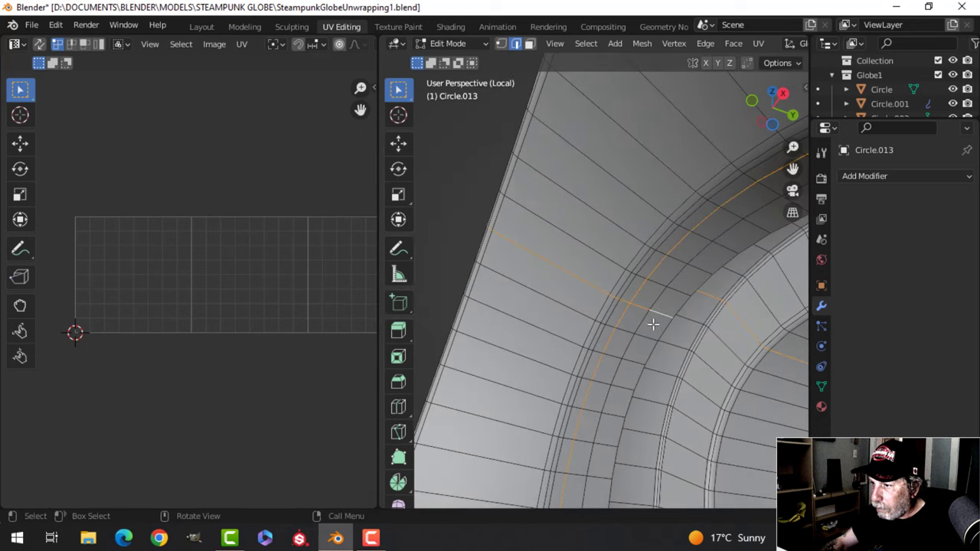
left_click(644, 318, "alt+shift")
key("x")
left_click(643, 318)
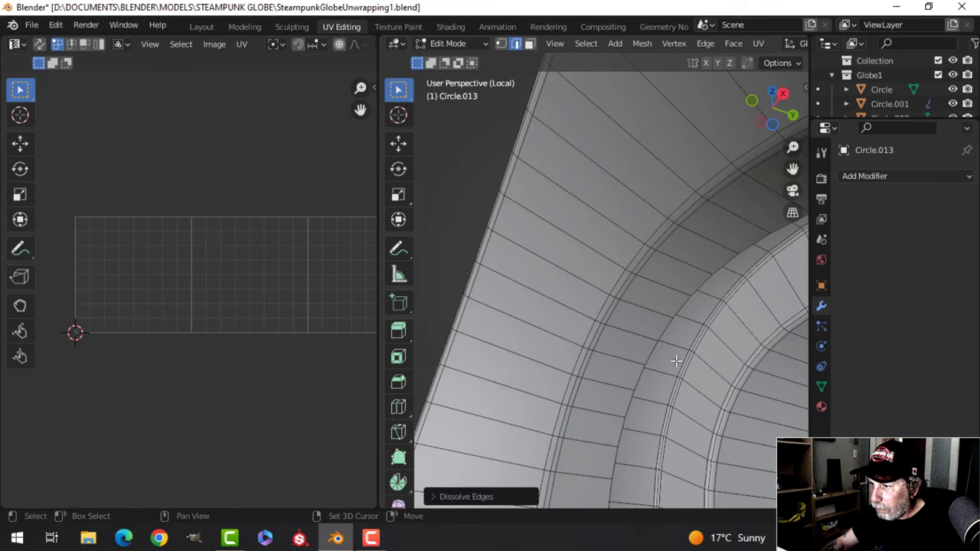
Step: Dissolve the three intermediate edge loops on the barrel's end face beside the narrow neck
middle_click_drag(678, 357, 687, 302)
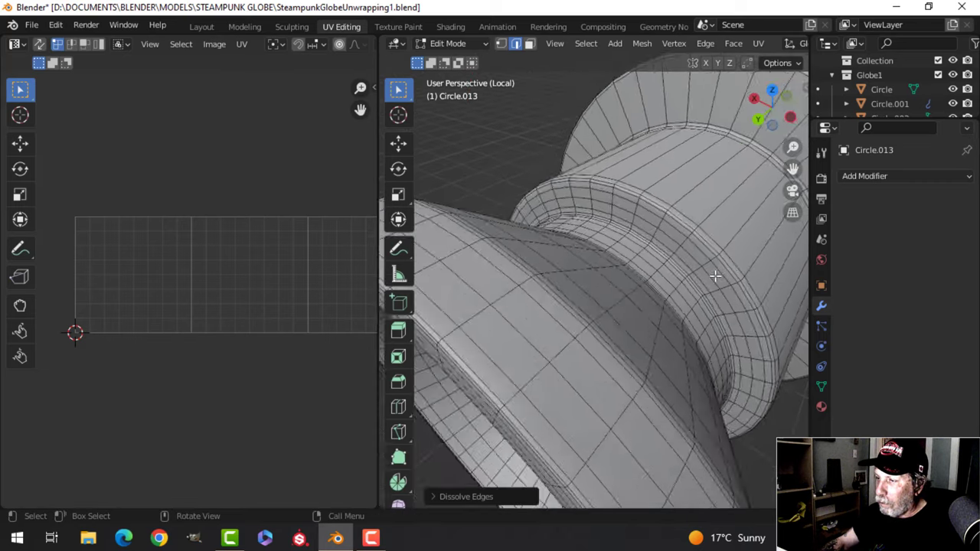
scroll(715, 276, "up", 2)
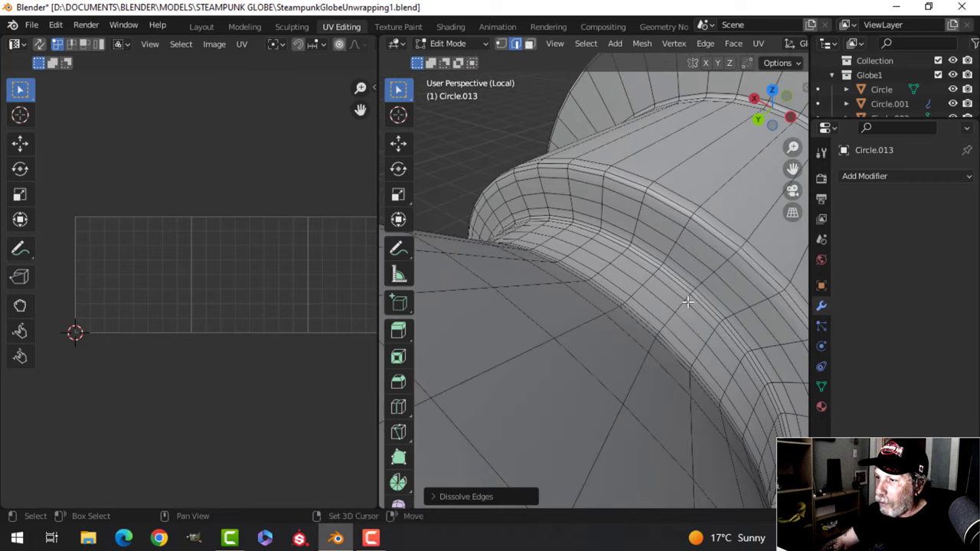
left_click(659, 225, "alt")
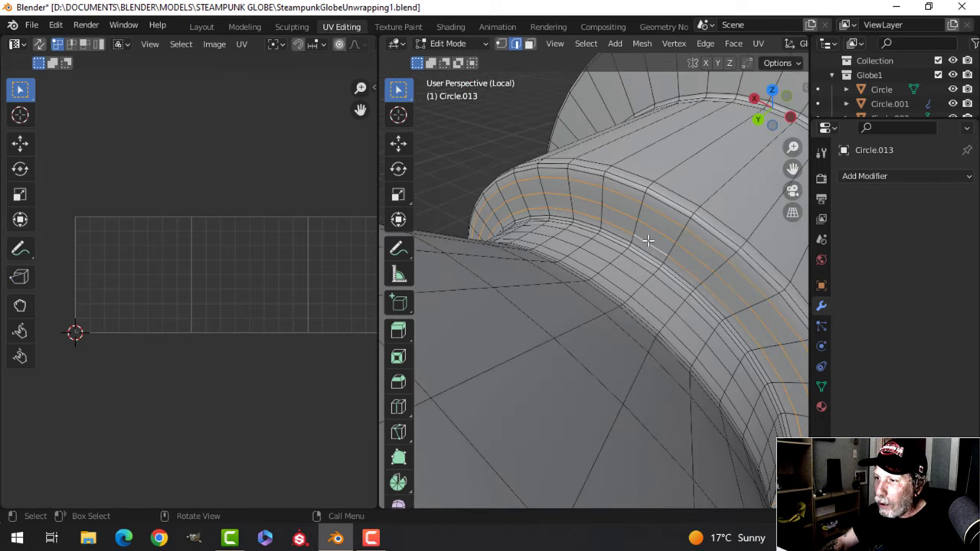
key("x")
left_click(647, 239)
Step: Dissolve the three intermediate edge loops around the narrow neck between the barrel and the flared end
middle_click_drag(647, 240, 623, 300)
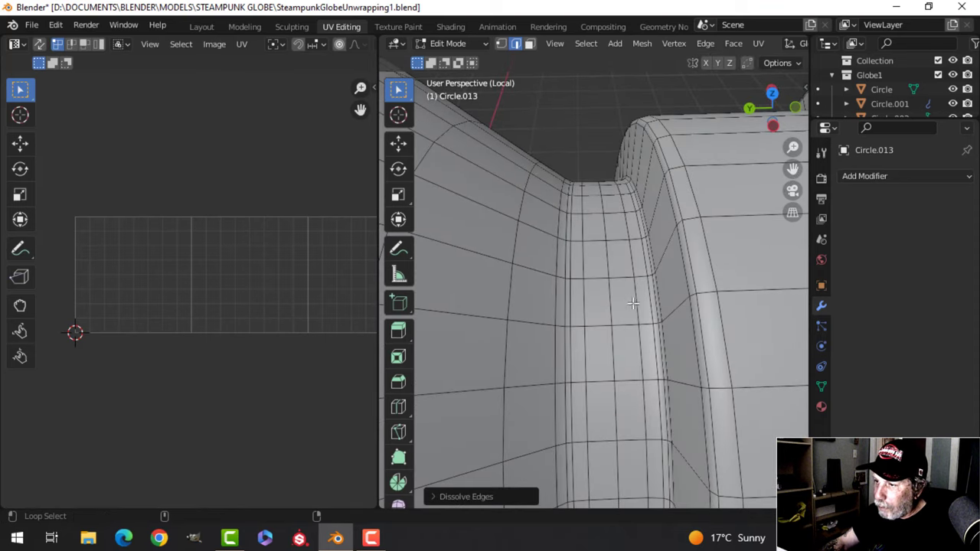
left_click(632, 303, "alt")
left_click(600, 295, "alt+shift")
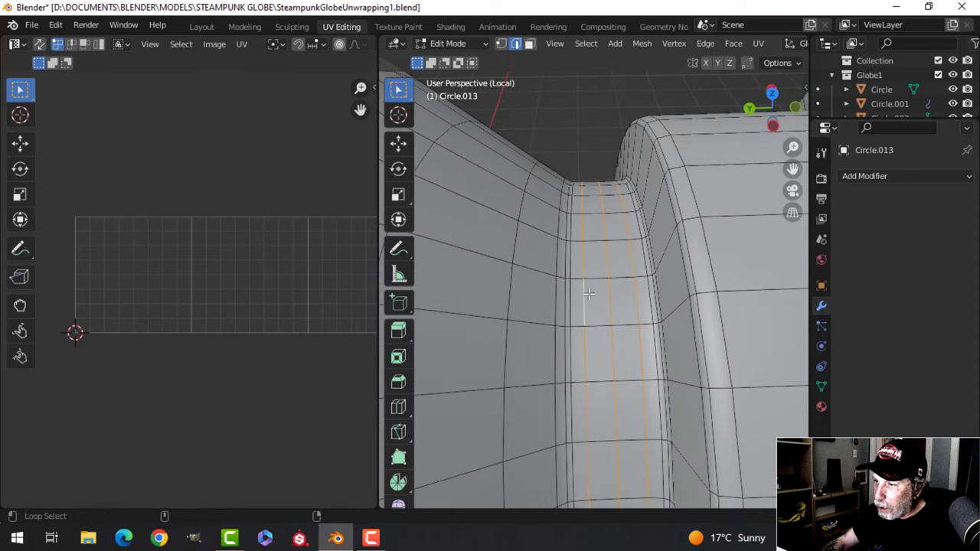
key("x")
left_click(588, 294)
Step: Dissolve the three intermediate edge loops around the conical outer surface of the flared end
middle_click_drag(589, 293, 613, 292)
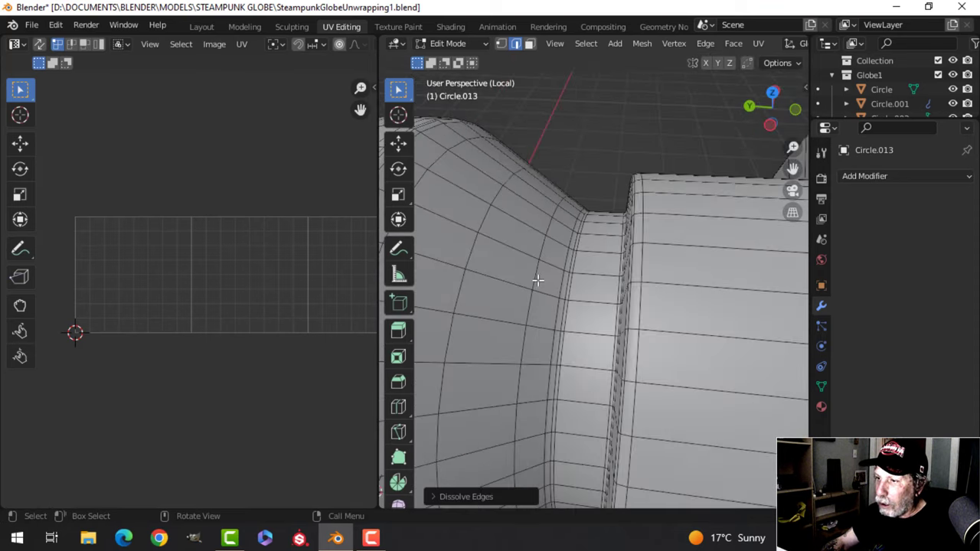
scroll(530, 284, "down", 2)
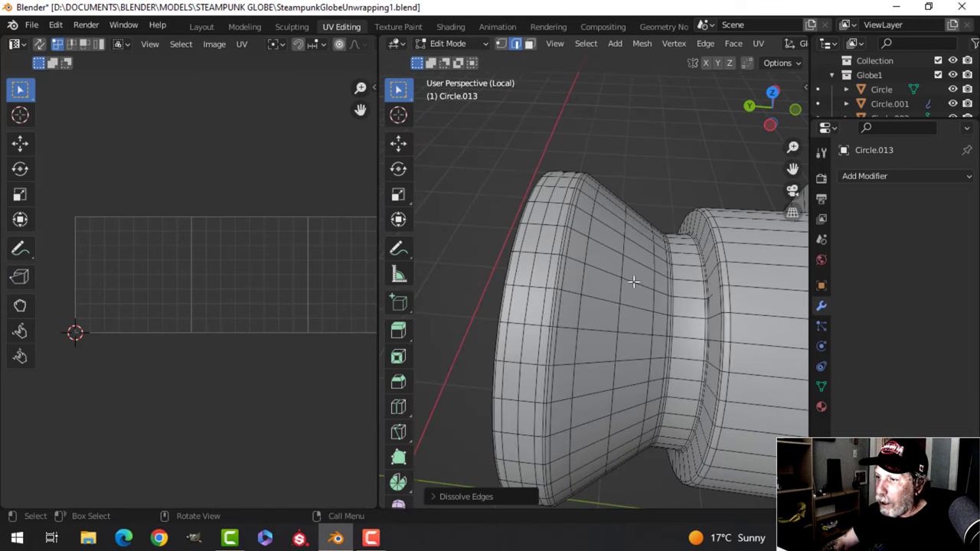
left_click(651, 278, "alt")
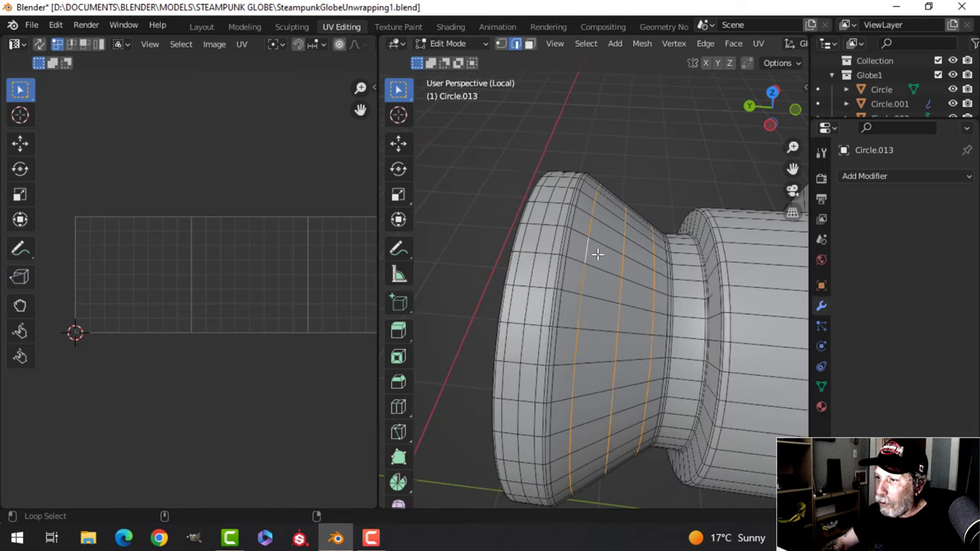
key("x")
left_click(597, 254)
Step: Dissolve the intermediate edge loops on the outer band of the flared end's rim
scroll(574, 287, "up", 4)
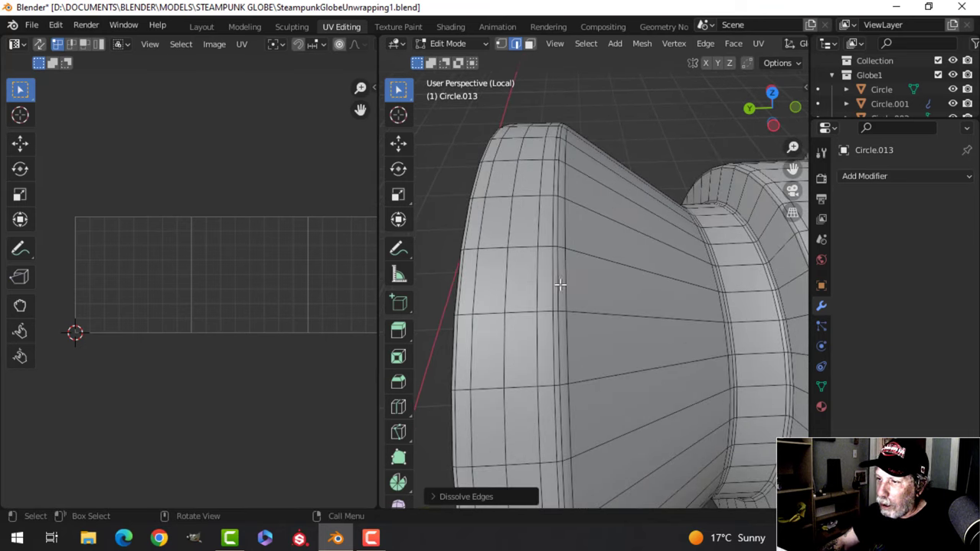
left_click(536, 268, "alt")
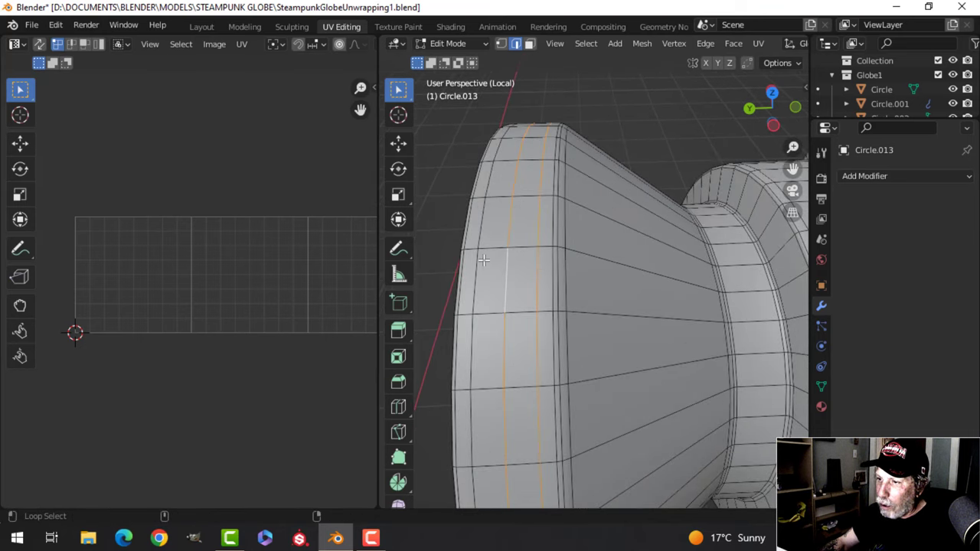
key("x")
left_click(498, 265)
Step: Dissolve the three intermediate edge loops on the front face of the flared end's rim
middle_click_drag(498, 265, 617, 231)
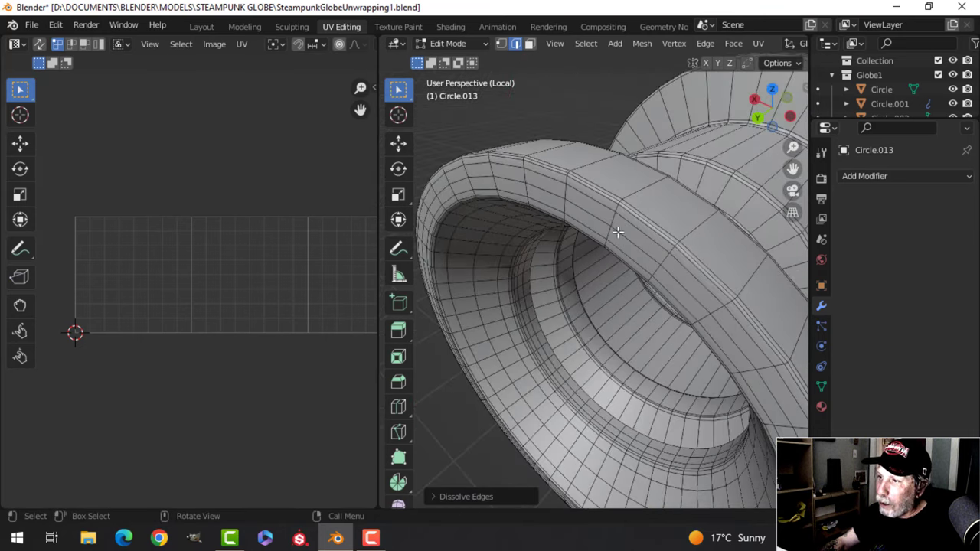
left_click(601, 203, "alt")
left_click(590, 219, "alt+shift")
left_click(586, 220, "alt+shift")
key("x")
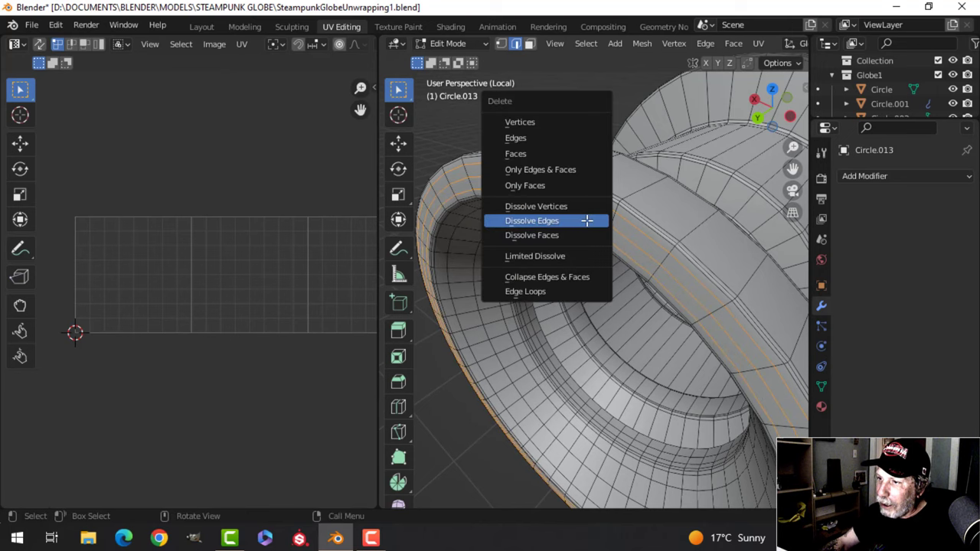
left_click(586, 221)
Step: Dissolve the intermediate edge loops on the conical inner wall of the flared end
middle_click_drag(586, 222, 560, 227)
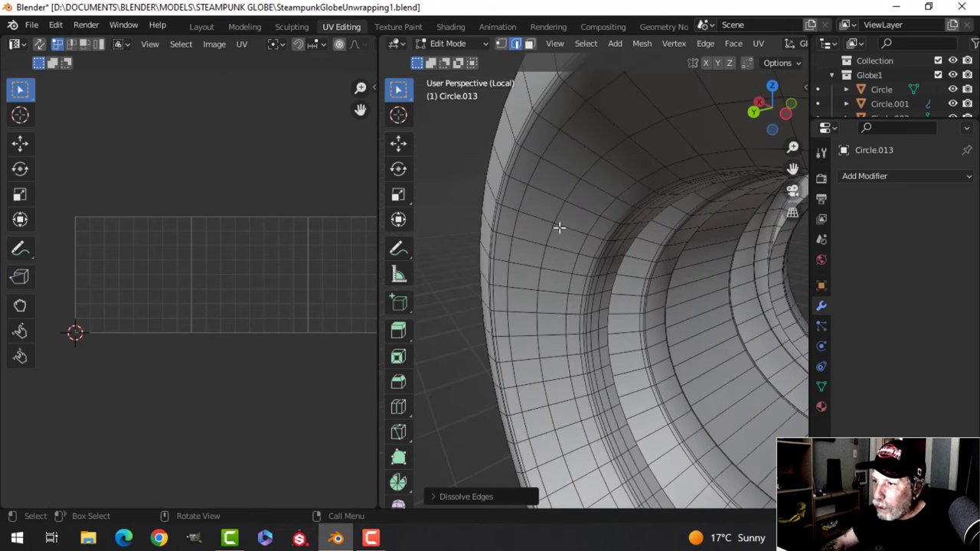
left_click(541, 174, "alt")
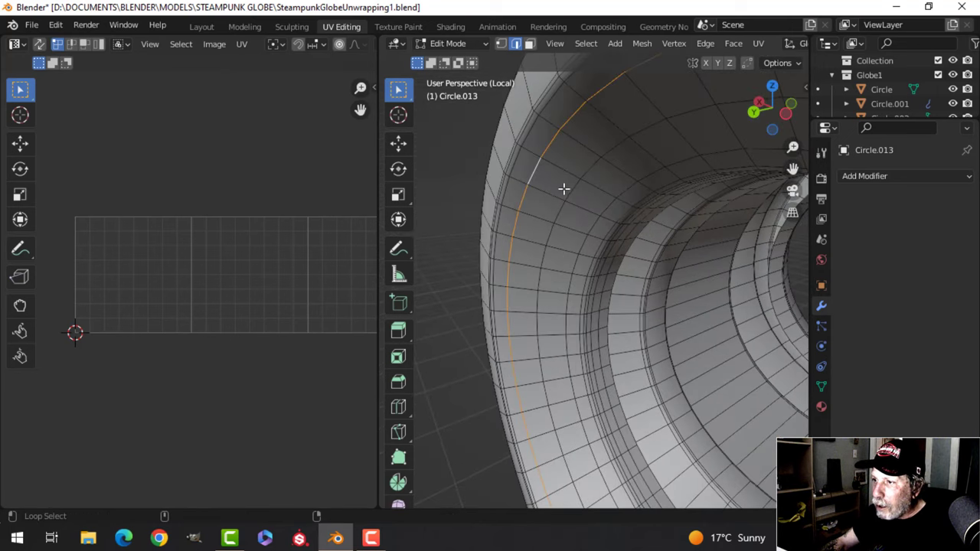
key("x")
left_click(603, 205)
Step: Return the cleaned-up part to Object Mode with nothing selected and save the file
middle_click_drag(603, 206, 647, 295)
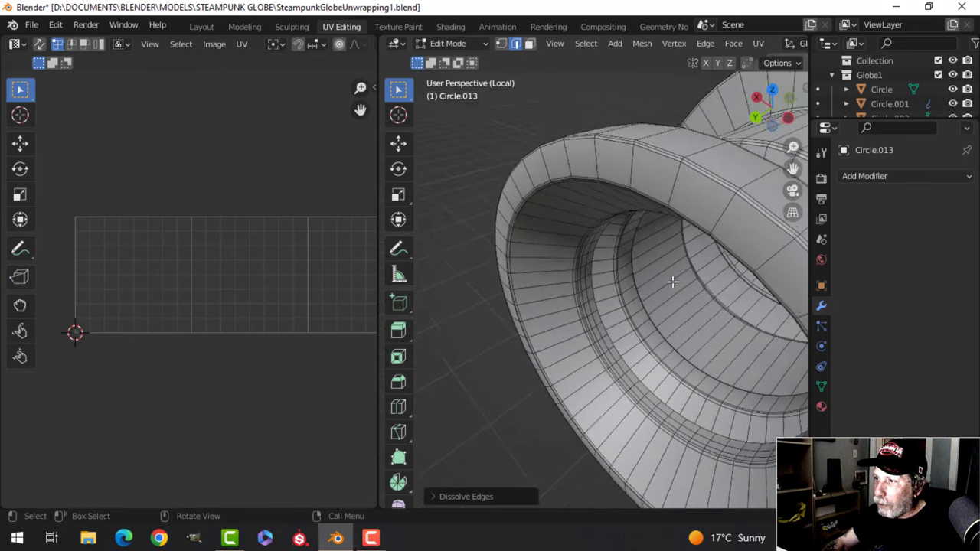
scroll(671, 283, "down", 3)
scroll(706, 298, "down", 3)
key("Tab")
key("alt+a")
scroll(576, 307, "up", 3)
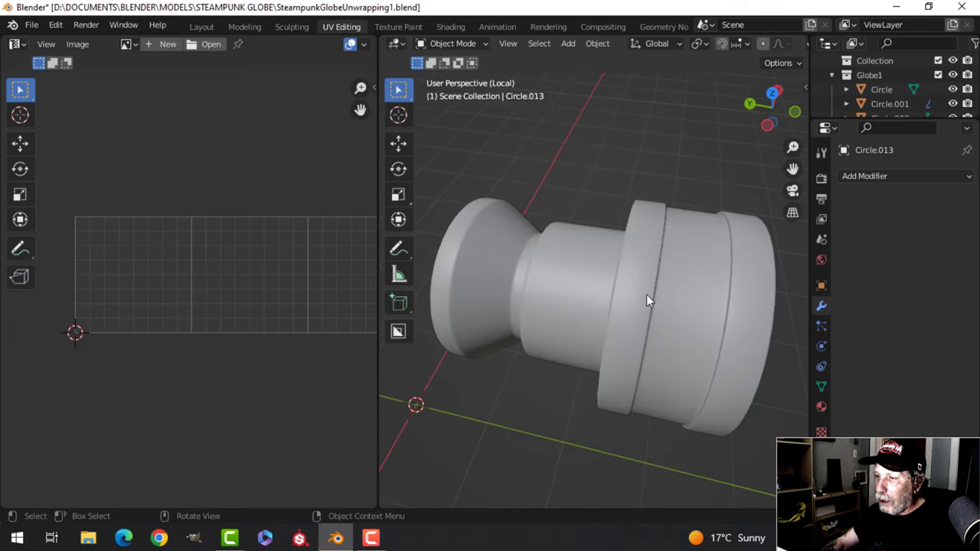
key("ctrl+s")
Step: Select the part's entire mesh in Edit Mode and unwrap it with the standard Unwrap method
key("Tab")
key("a")
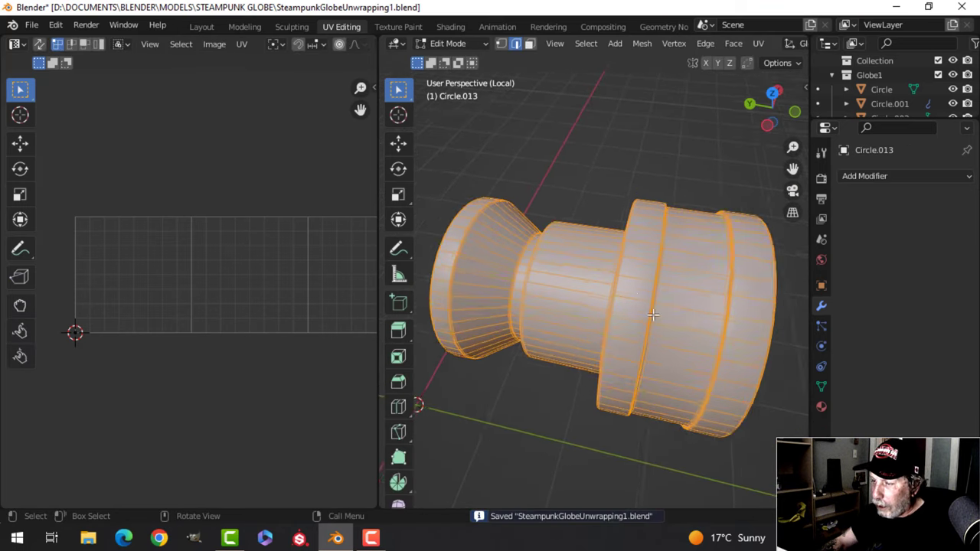
scroll(661, 308, "up", 2)
key("u")
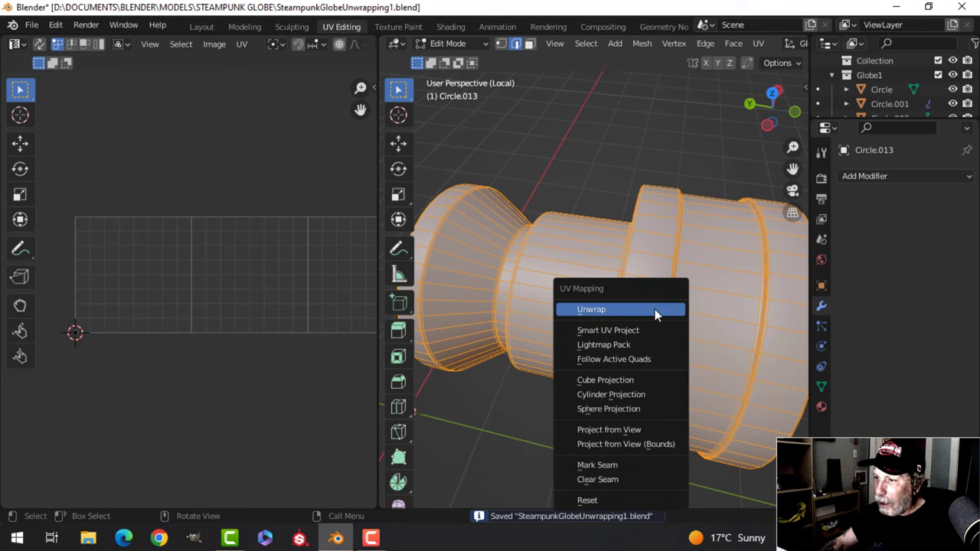
left_click(589, 310)
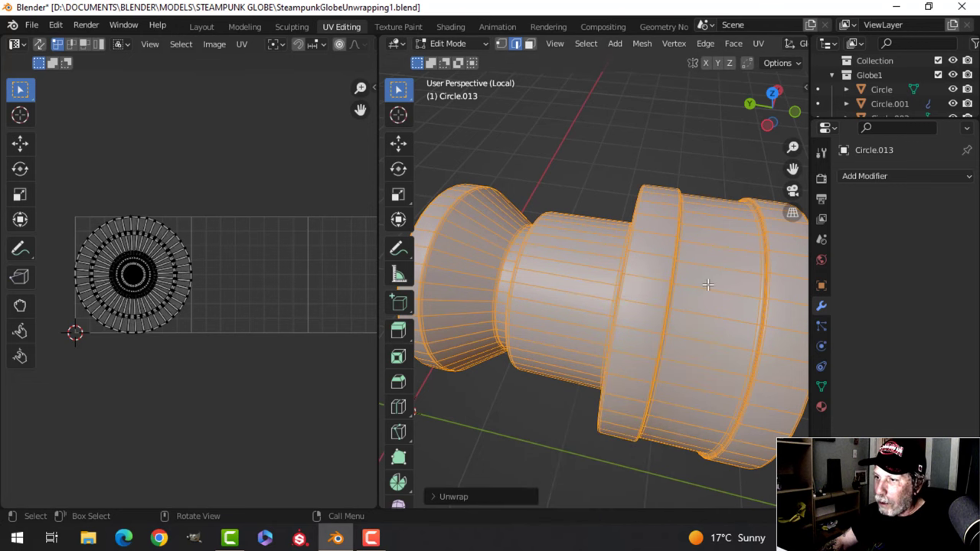
Step: Return to Object Mode and select the unwrapped part
key("Tab")
scroll(663, 276, "down", 4)
middle_click_drag(663, 277, 691, 291)
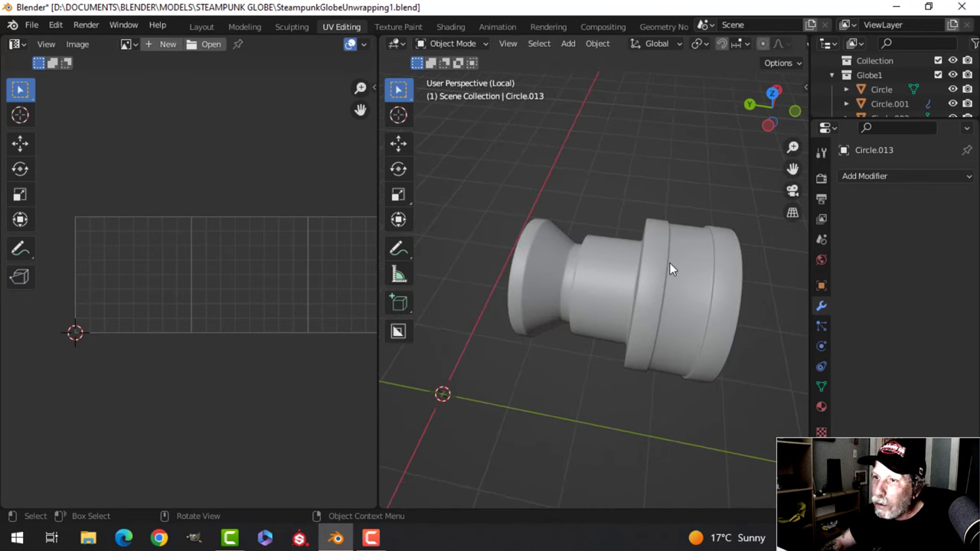
left_click(669, 264)
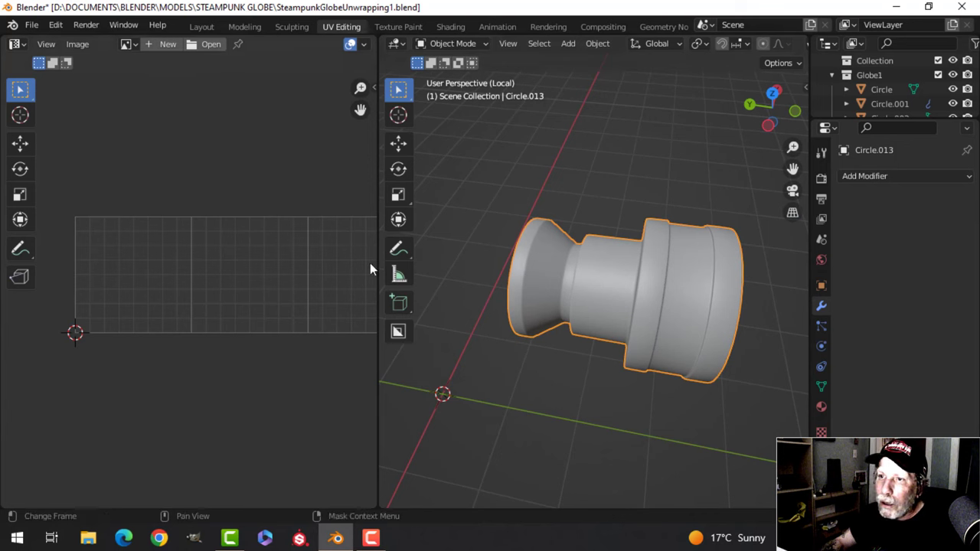
Step: Create a new 1024 x 1024 px image named Checker with the UV Grid generated type, then unlink it from the image editor
left_click(157, 45)
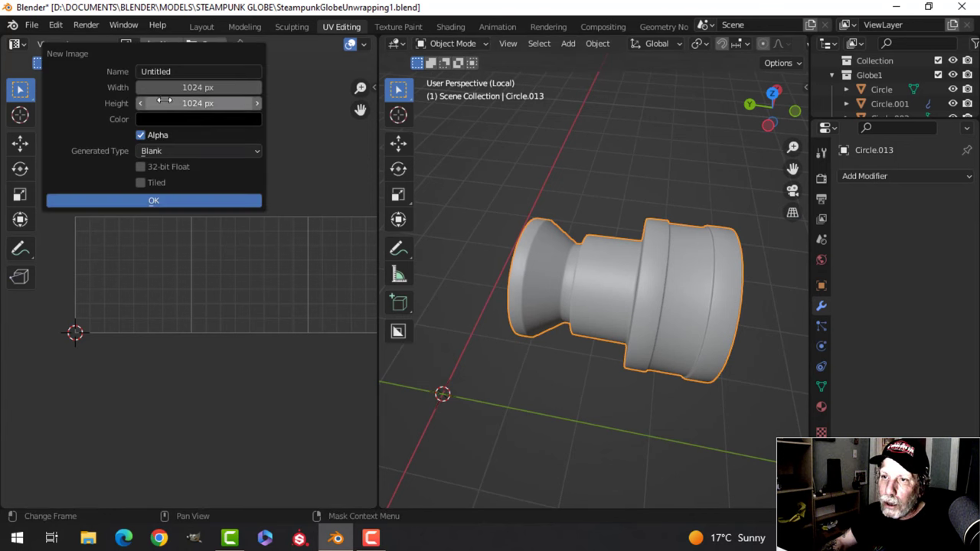
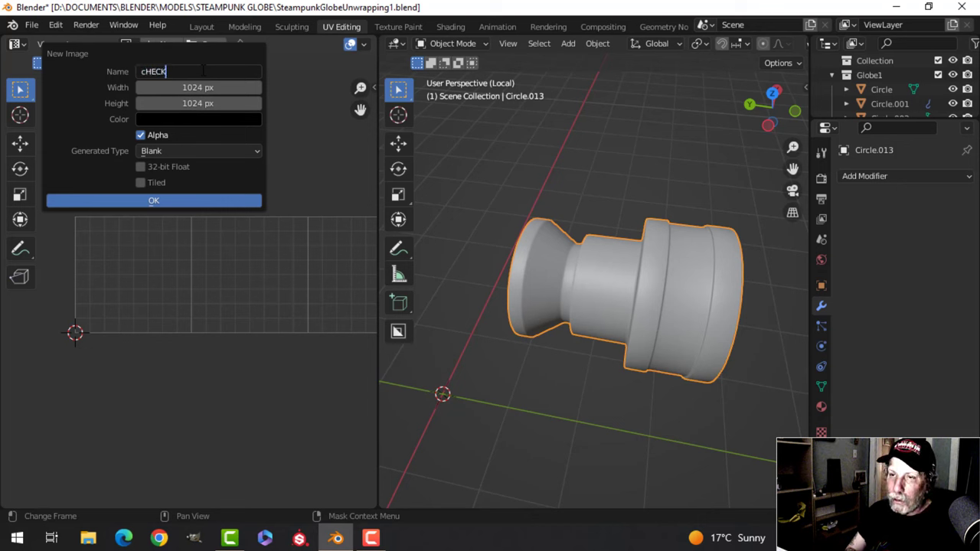
key("BackSpace")
key("BackSpace")
key("Caps_Lock")
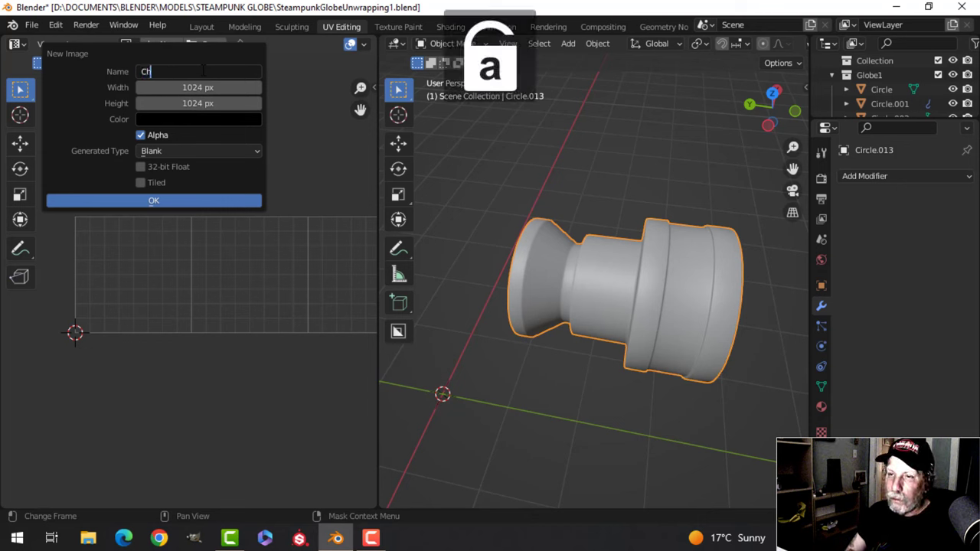
type("Checker")
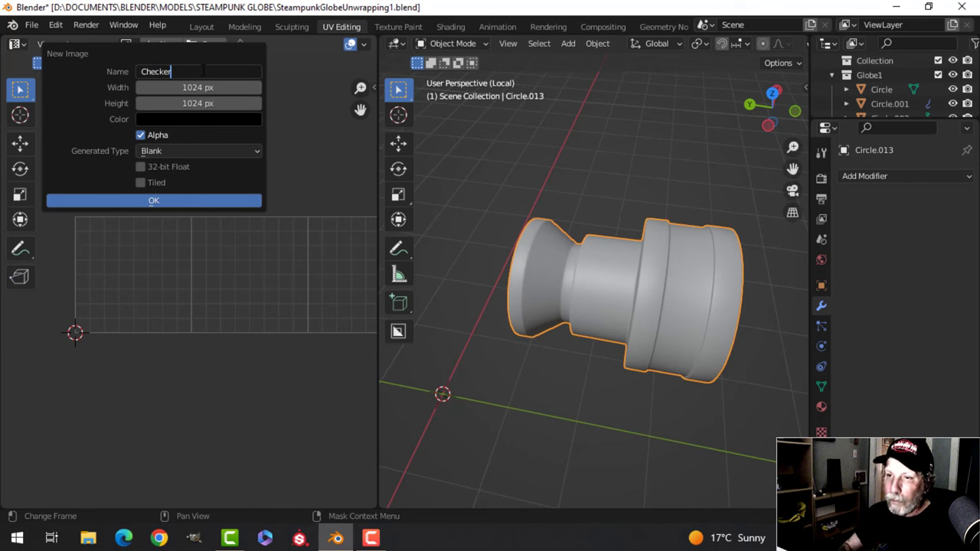
left_click(162, 153)
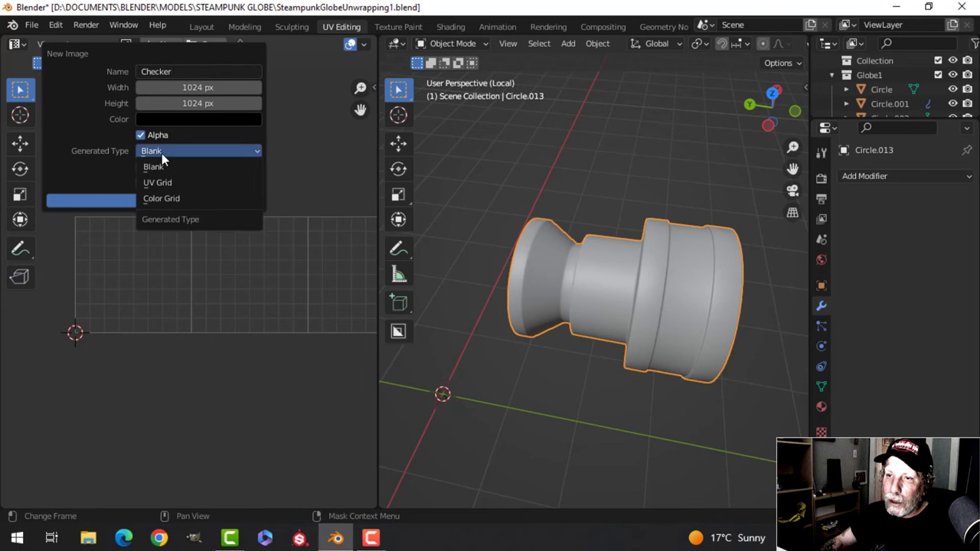
left_click(170, 183)
left_click(172, 203)
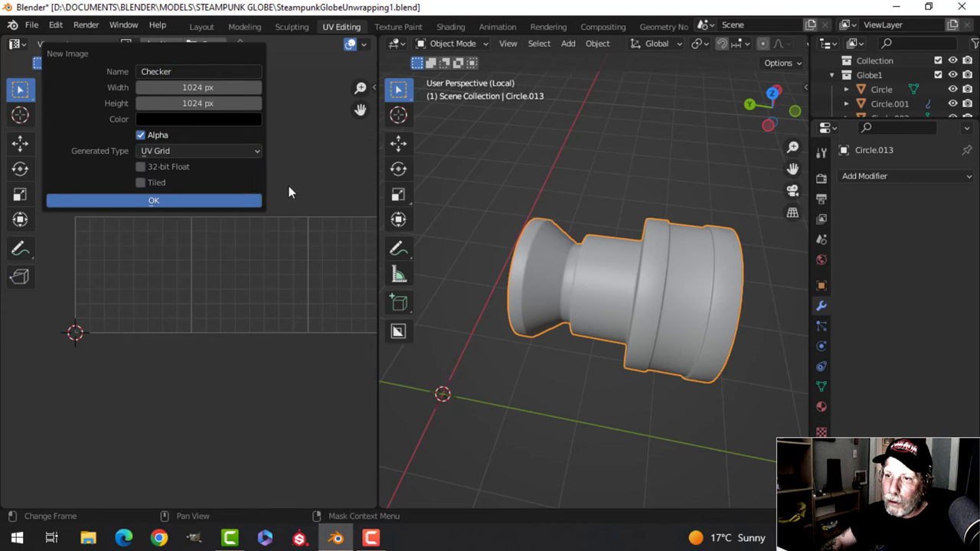
scroll(164, 178, "down", 5)
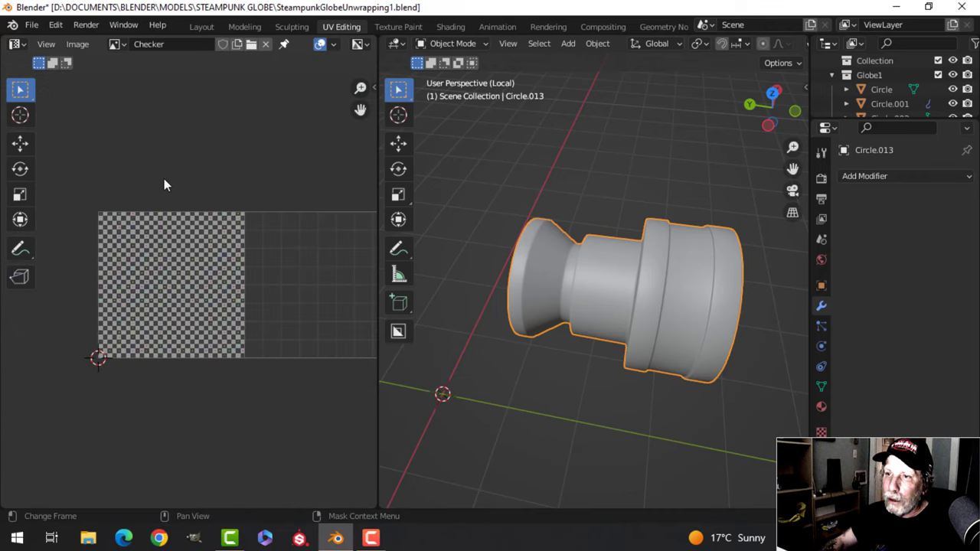
left_click(266, 44)
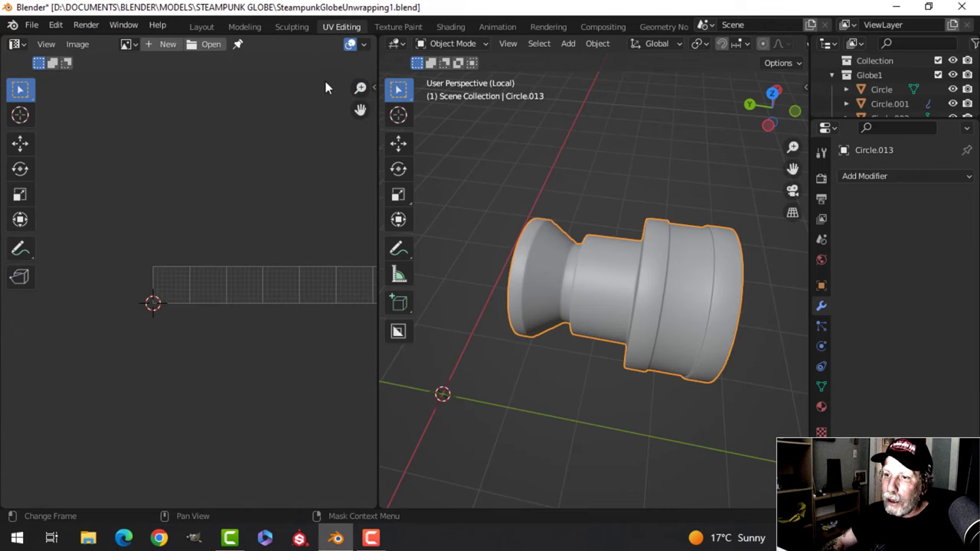
Step: In the Shading workspace, add an Image Texture node with Mapping and Texture Coordinate nodes to the Base material
left_click(453, 27)
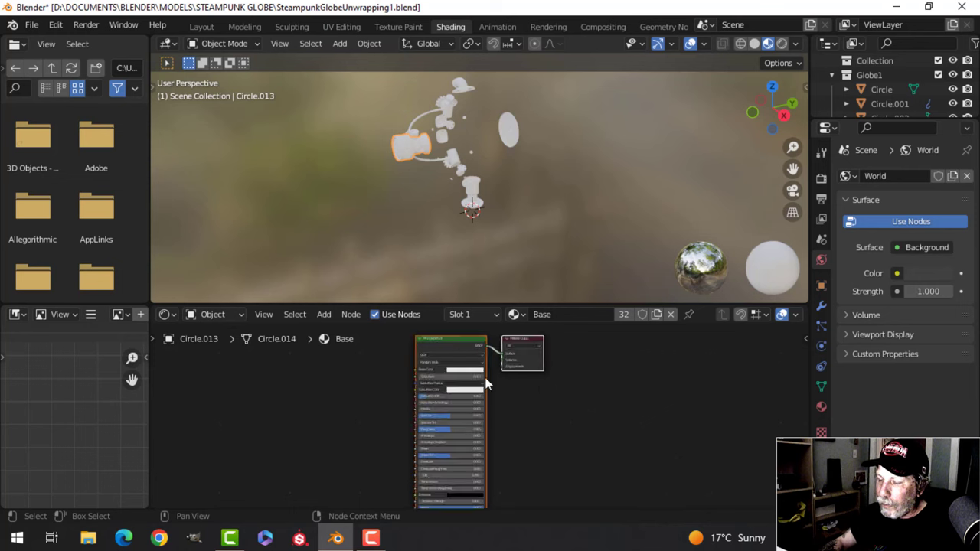
middle_click_drag(324, 406, 420, 413)
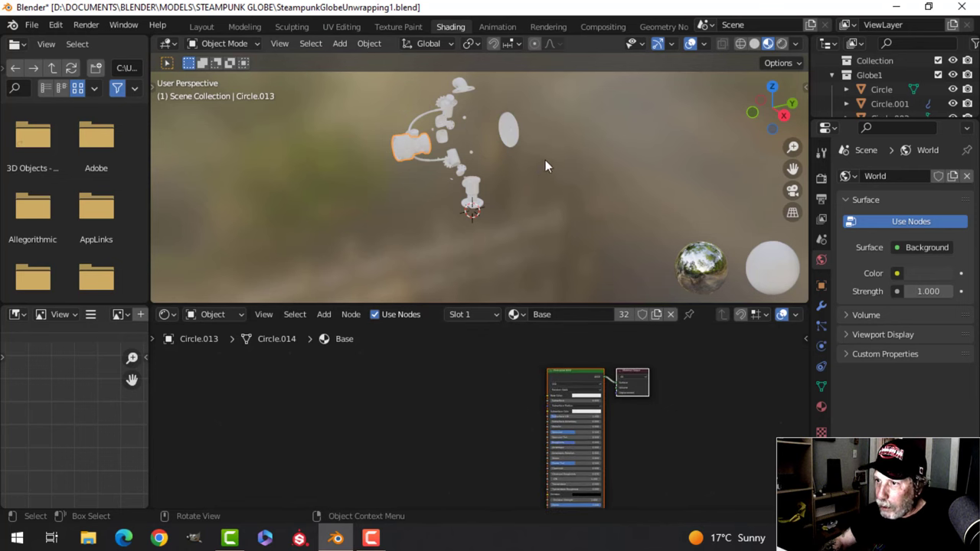
scroll(350, 160, "up", 5)
middle_click_drag(482, 426, 472, 393)
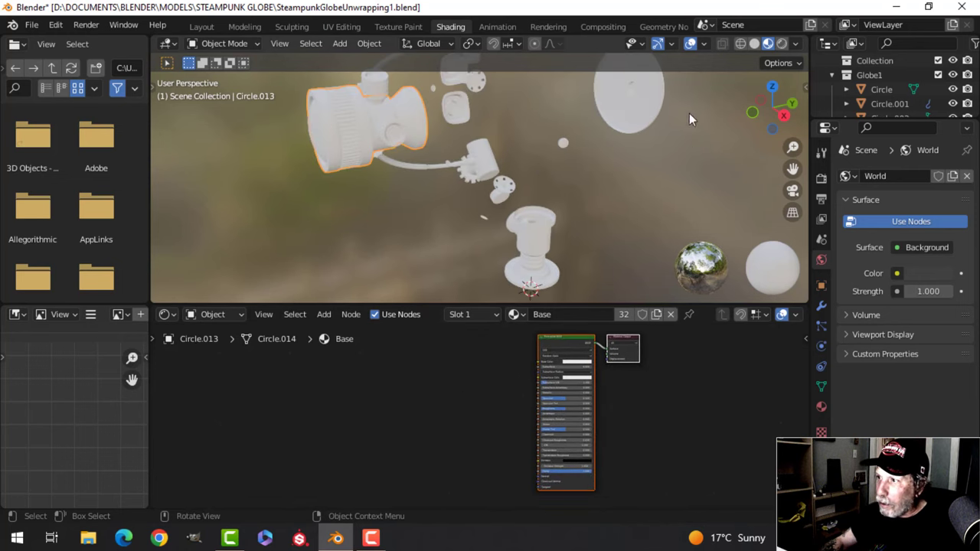
middle_click_drag(411, 429, 406, 422)
key("shift+a")
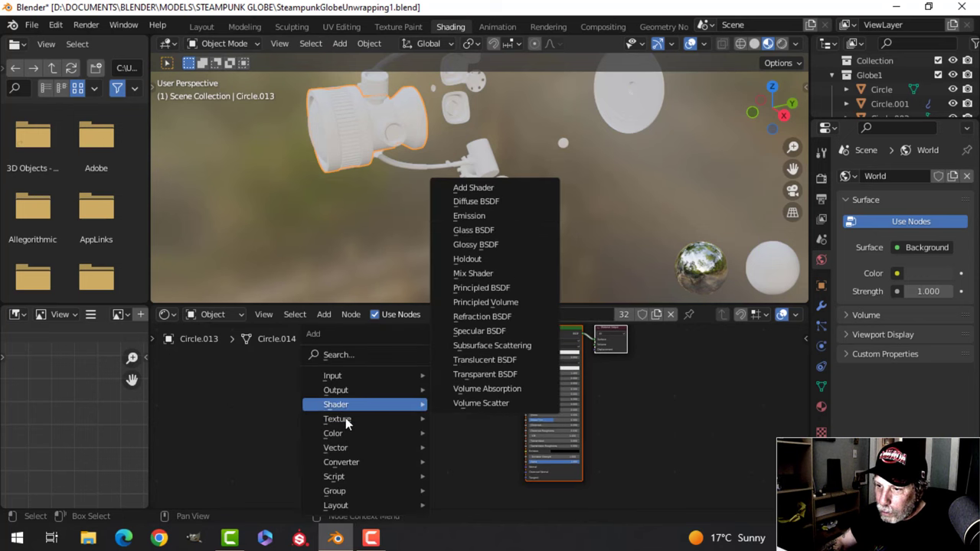
mouse_move(345, 419)
left_click(480, 303)
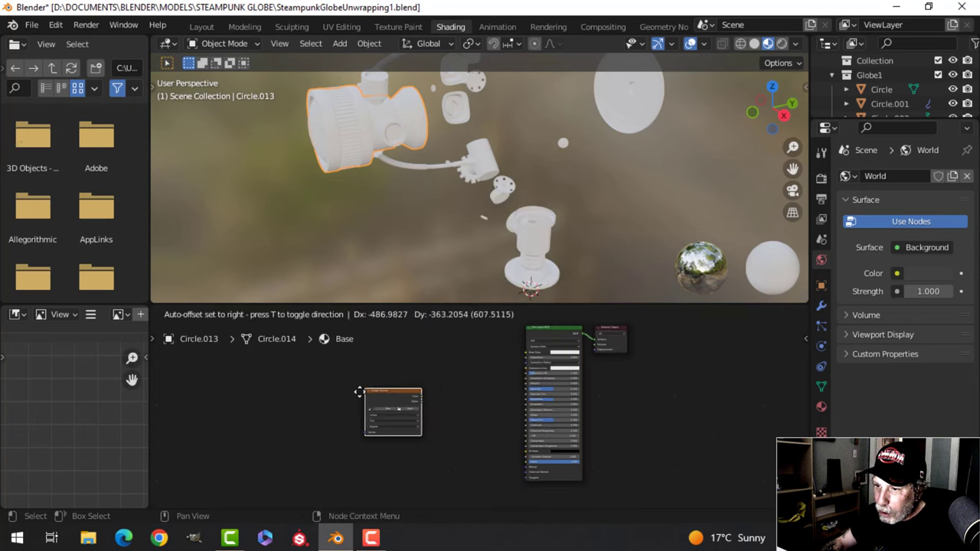
left_click(343, 397)
key("ctrl+t")
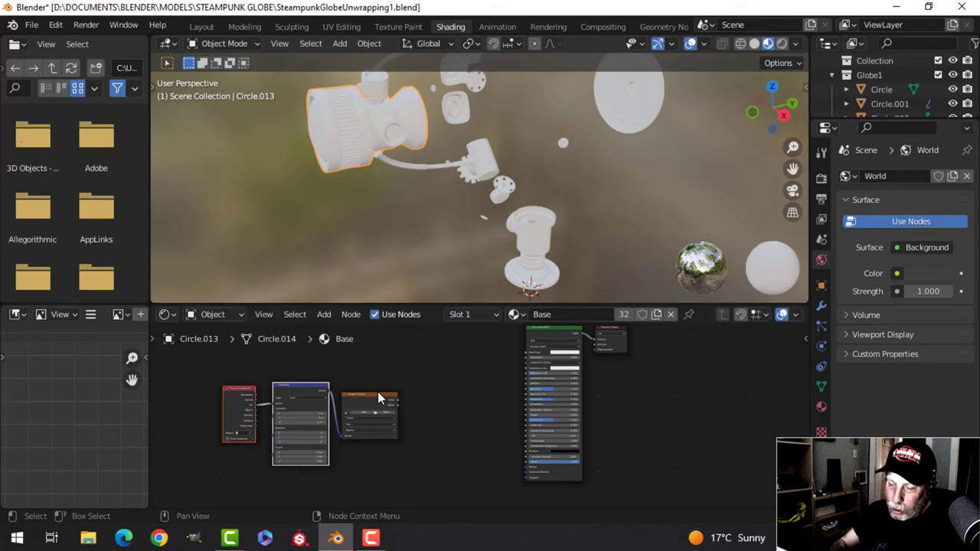
Step: Assign the existing Checker image to the new Image Texture node
scroll(274, 404, "up", 2)
scroll(274, 403, "up", 2)
middle_click_drag(217, 405, 312, 404)
scroll(354, 409, "up", 3)
scroll(432, 407, "up", 3)
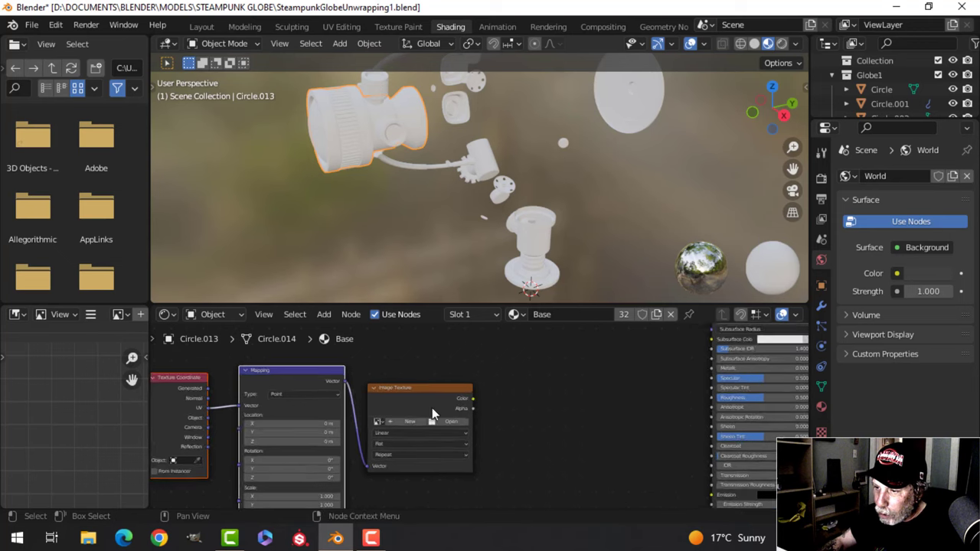
left_click(350, 425)
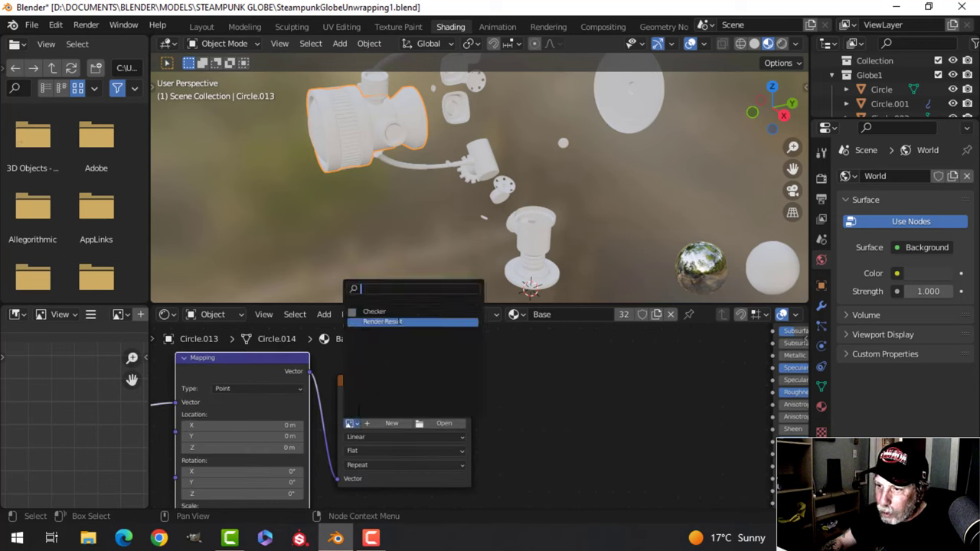
left_click(393, 311)
Step: Connect the Checker texture's Color output to the Base Color of the Principled BSDF
scroll(505, 407, "down", 3)
middle_click_drag(585, 409, 405, 456)
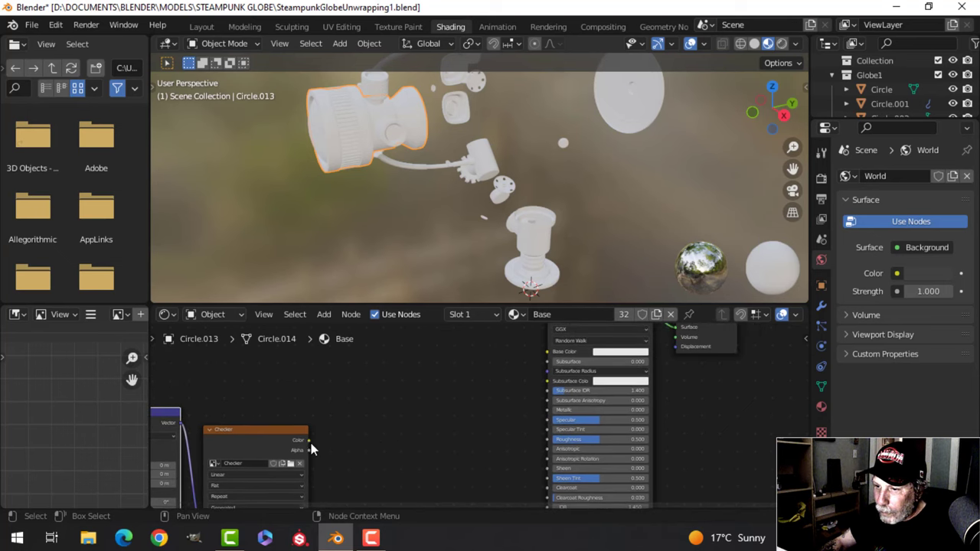
left_click_drag(311, 446, 391, 423)
left_click_drag(530, 354, 550, 349)
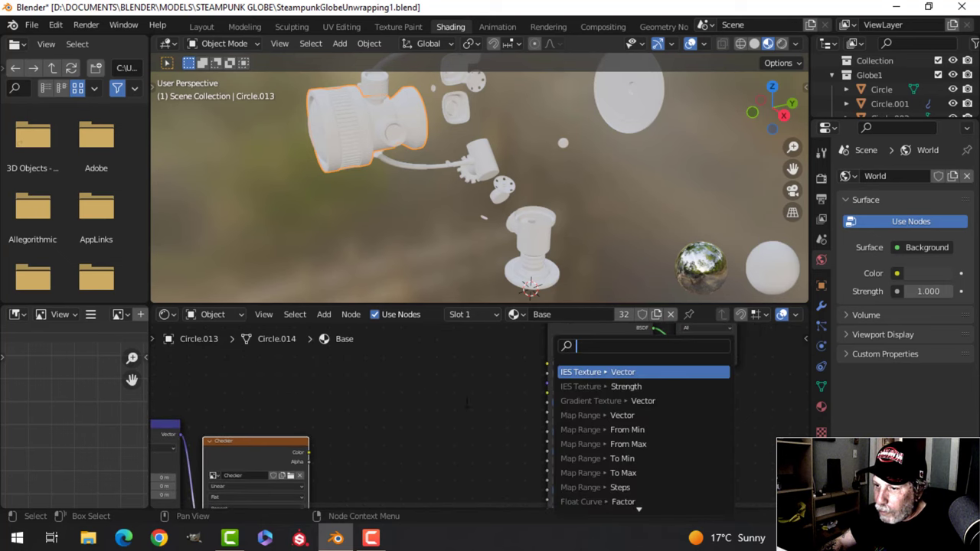
left_click_drag(311, 454, 548, 364)
Step: Return to the Layout workspace and display the model with Material Preview shading
middle_click_drag(403, 195, 481, 216)
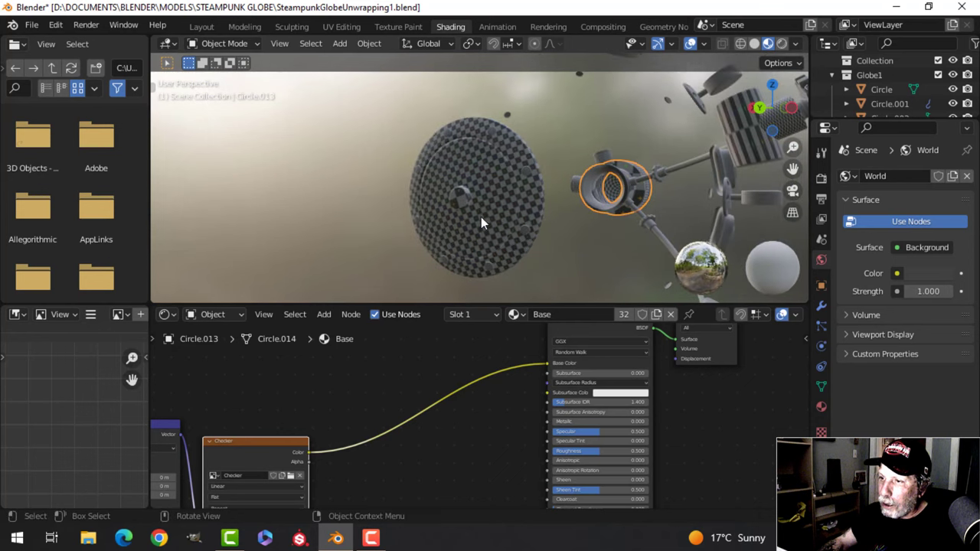
left_click(198, 28)
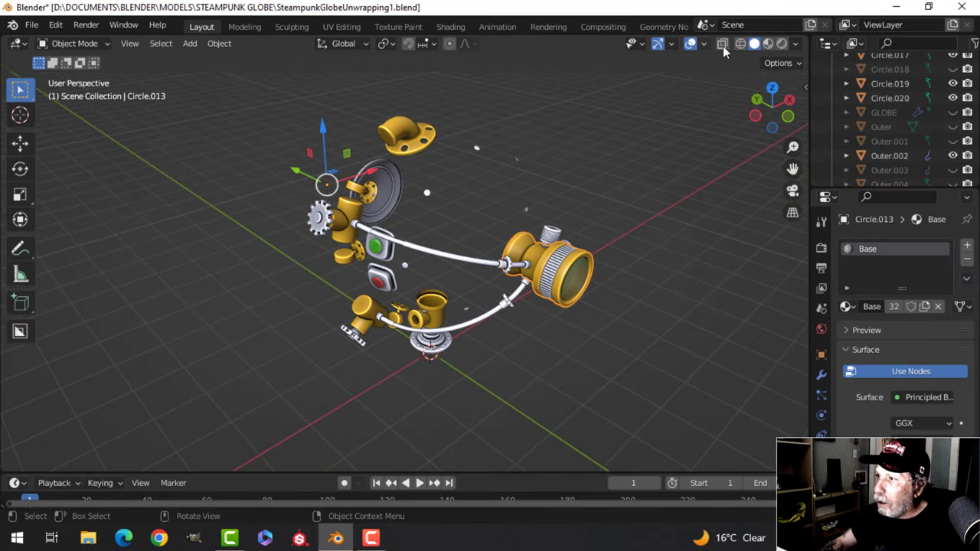
left_click(767, 44)
Step: Examine the checker pattern on the large disc, its rivets and the surrounding parts for stretching
scroll(478, 188, "up", 2)
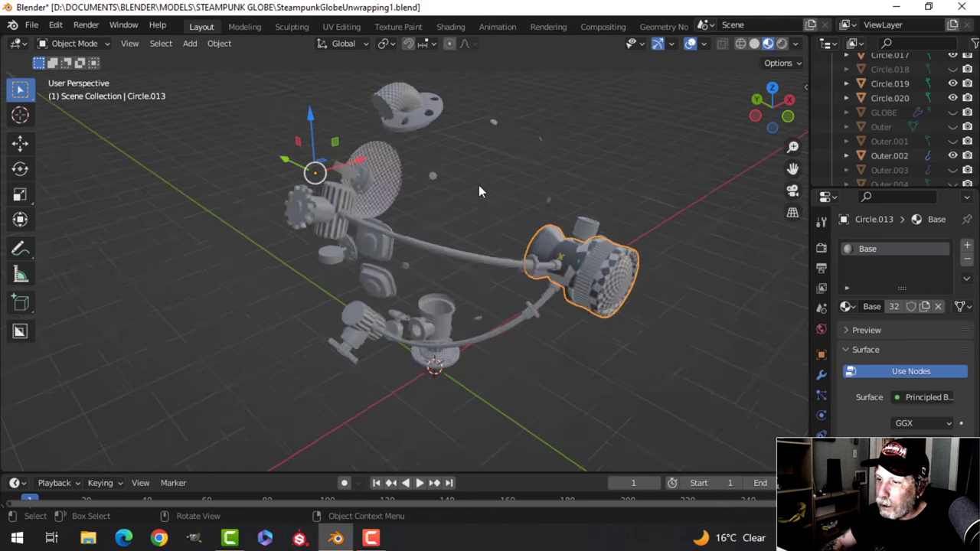
mouse_move(478, 188)
middle_mouse_down()
mouse_move(545, 197)
mouse_move(559, 211)
middle_mouse_up()
middle_click_drag(301, 215, 489, 212)
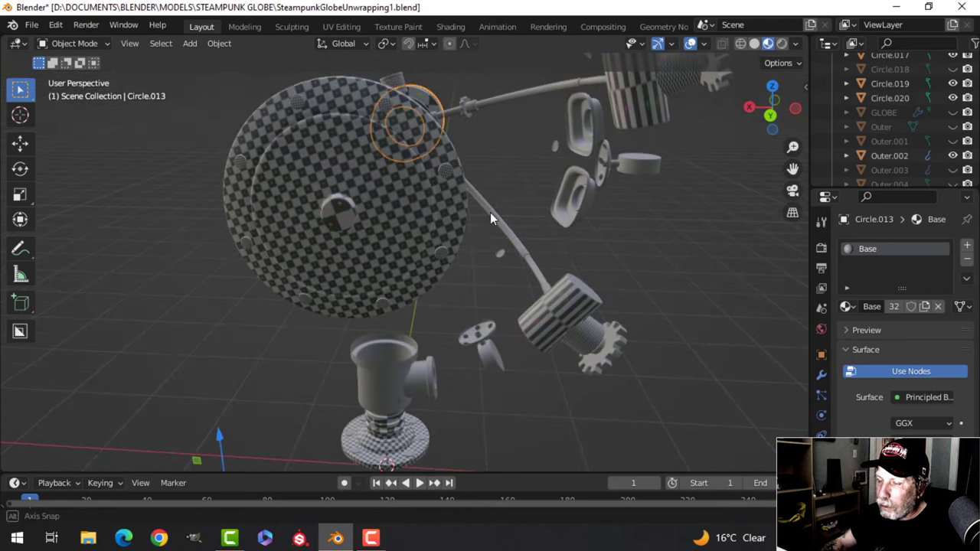
scroll(396, 221, "up", 4)
middle_click_drag(427, 266, 430, 272)
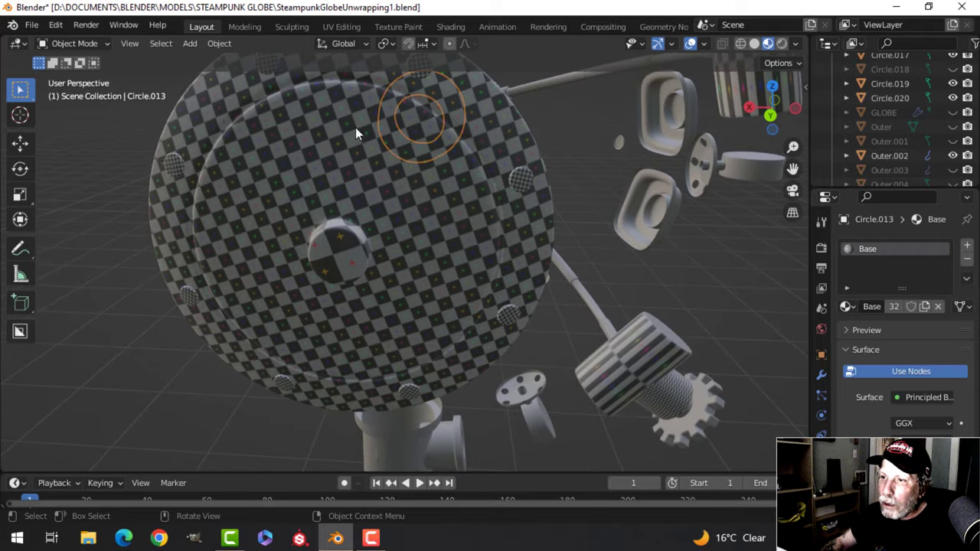
middle_click_drag(347, 196, 273, 213)
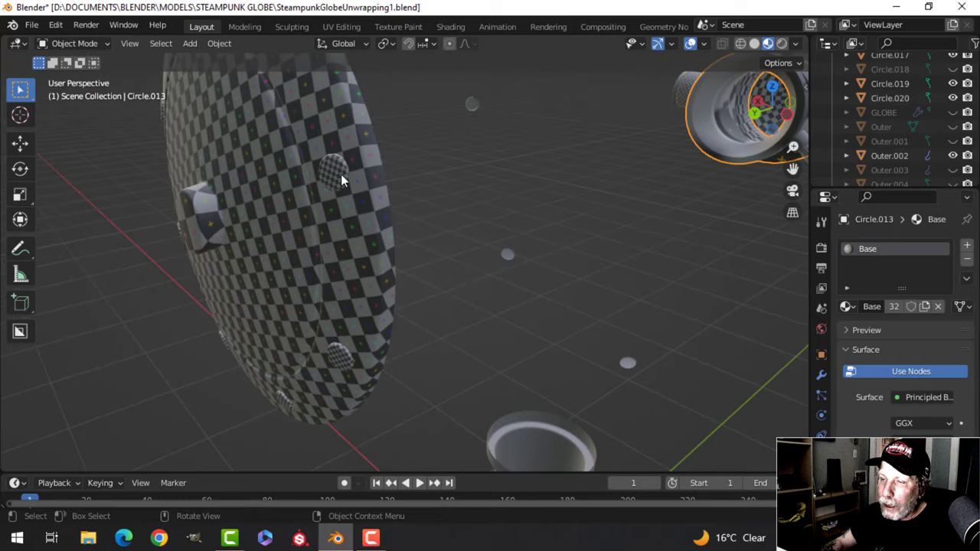
middle_click_drag(330, 183, 365, 204)
key("Tab")
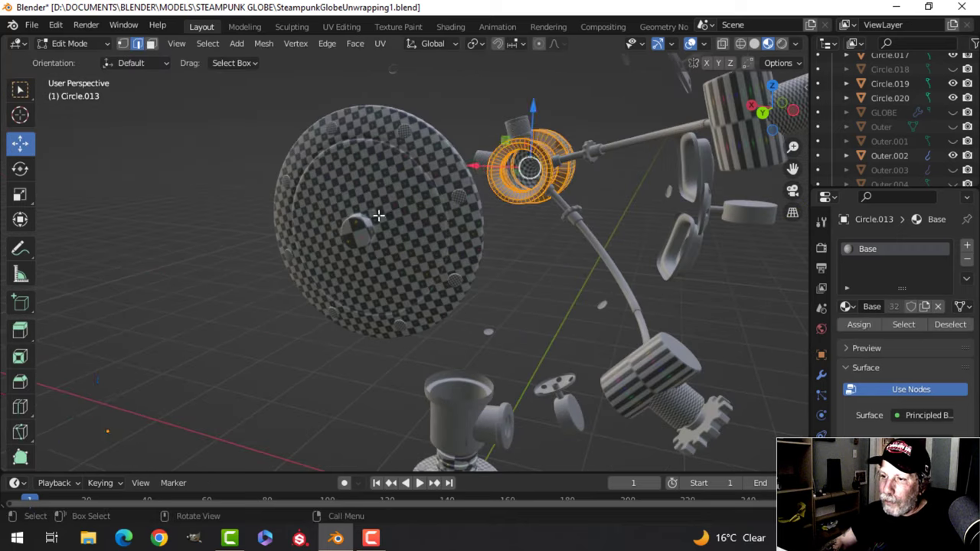
scroll(376, 215, "up", 3)
key("Tab")
middle_click_drag(503, 199, 545, 215)
scroll(546, 215, "down", 5)
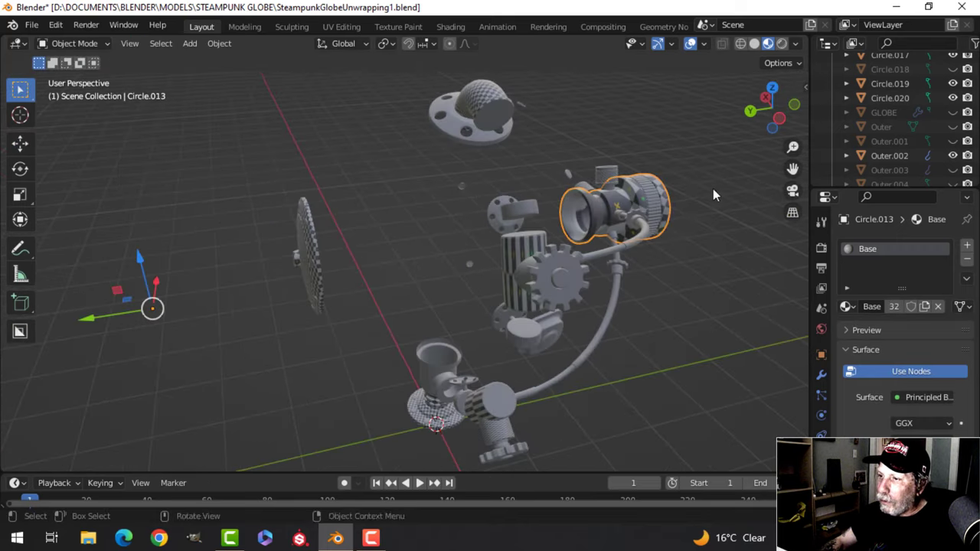
Step: Enter Edit Mode on the turned lens part and unwrap its entire mesh again with the standard Unwrap method
middle_click_drag(712, 189, 487, 230, "shift")
middle_click_drag(487, 230, 400, 238)
scroll(463, 228, "up", 3)
key("Tab")
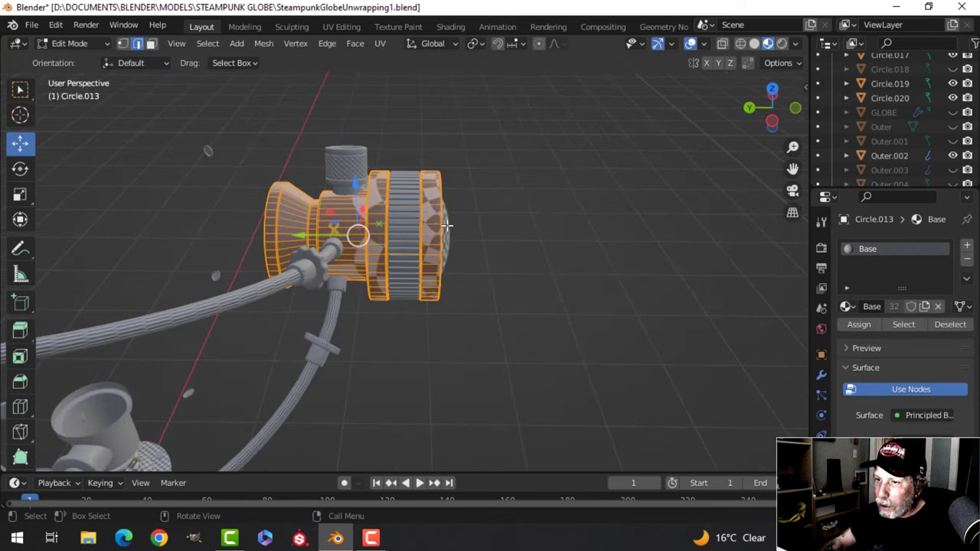
scroll(447, 225, "up", 2)
key("u")
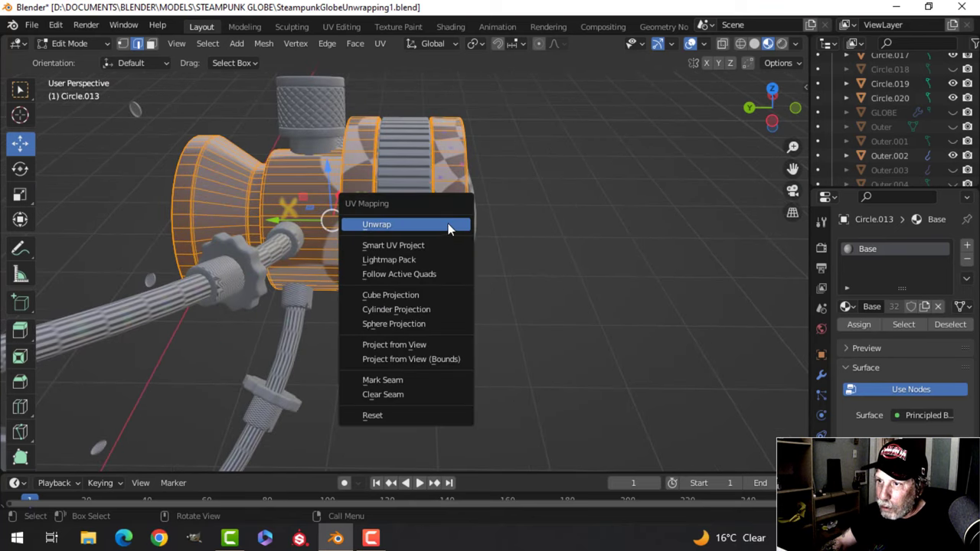
left_click(450, 227)
Step: Select the lengthwise edge loop running along the turned part's profile and mark it as a seam
middle_click_drag(481, 213, 570, 279)
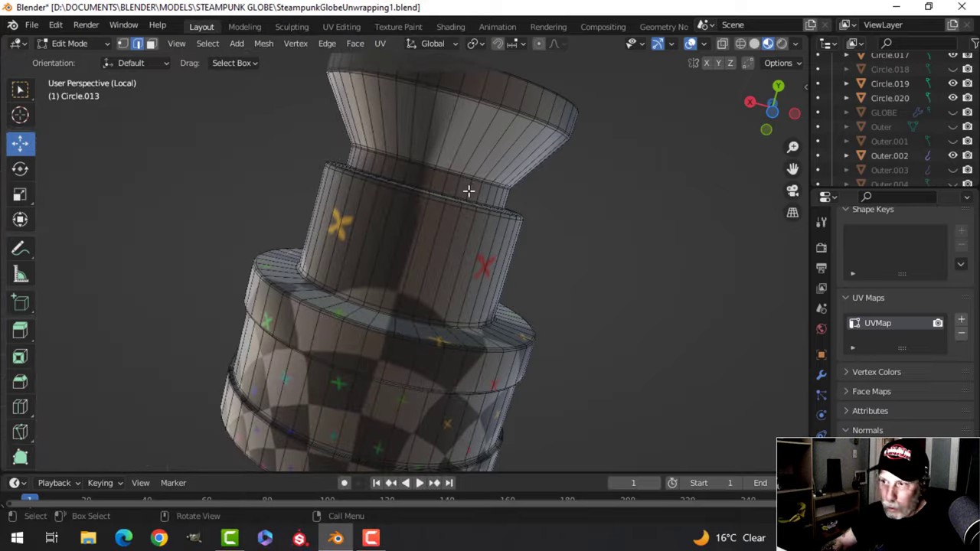
left_click(451, 126, "alt")
middle_click_drag(459, 153, 520, 269)
key("ctrl+e")
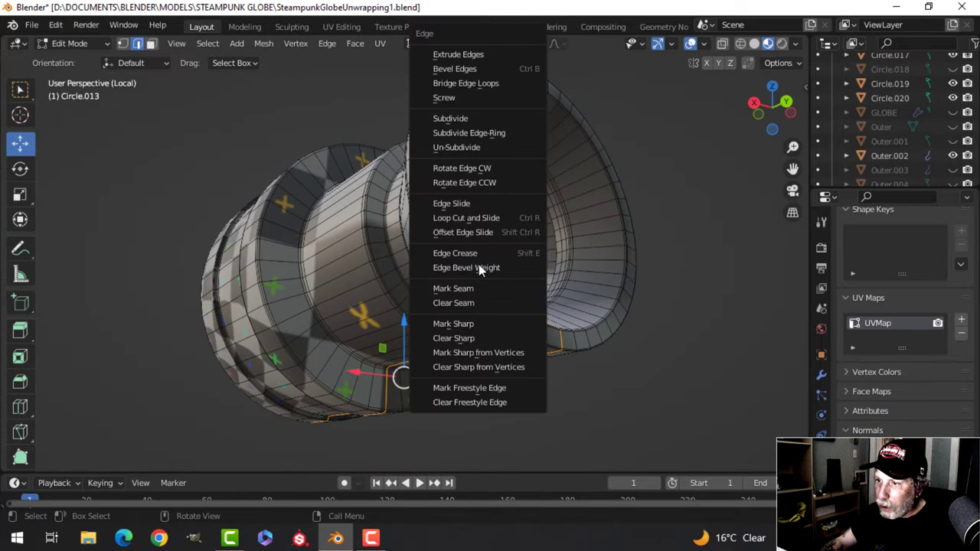
left_click(472, 289)
Step: Unwrap the whole turned part along its new seam and return to Object Mode with nothing selected
key("a")
middle_click_drag(411, 269, 516, 255)
key("u")
left_click(516, 256)
middle_click_drag(440, 243, 435, 317)
key("Tab")
middle_click_drag(464, 269, 358, 349)
key("alt+a")
Step: Leave the turned part's local view and isolate the ribbed, round-flanged base part at the bottom of the globe stand
middle_click_drag(491, 322, 499, 173)
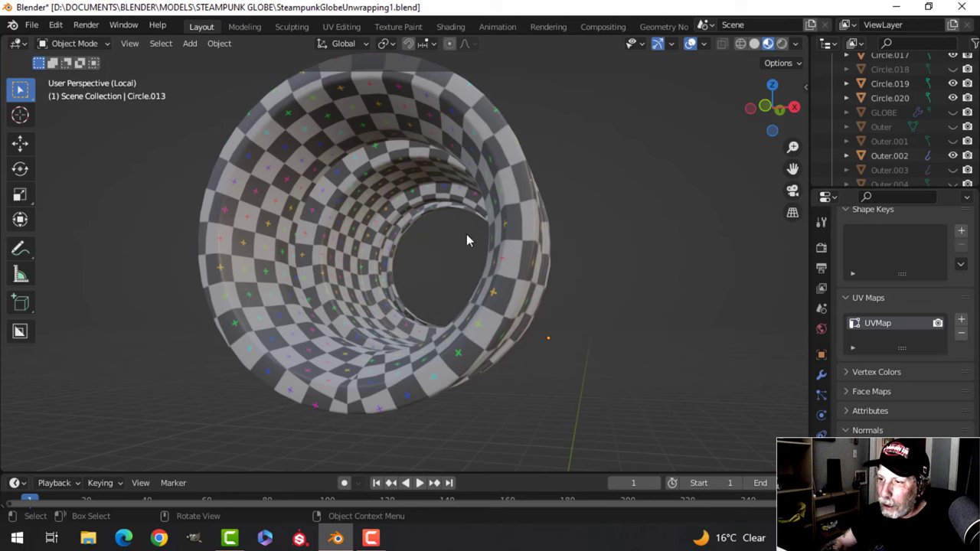
middle_click_drag(467, 241, 368, 292)
key("slash")
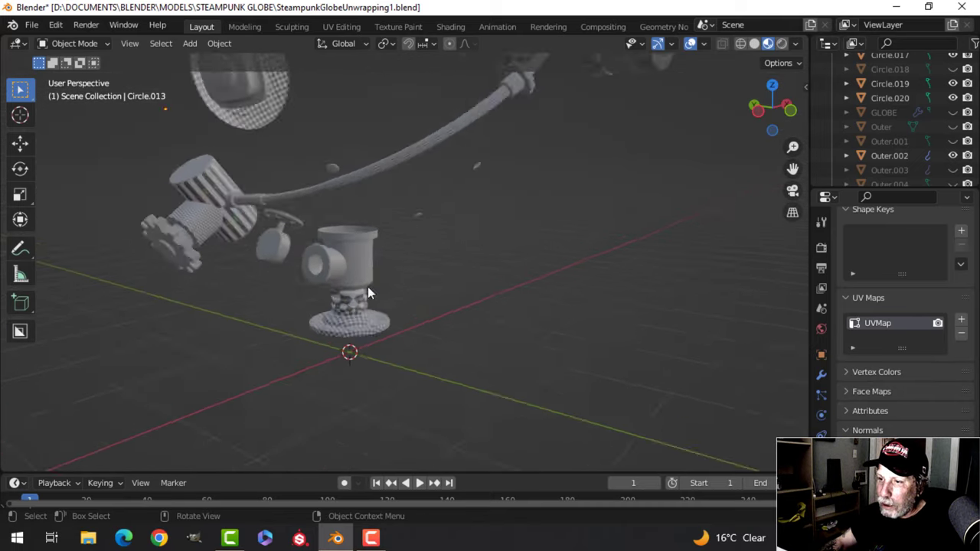
scroll(367, 292, "up", 6)
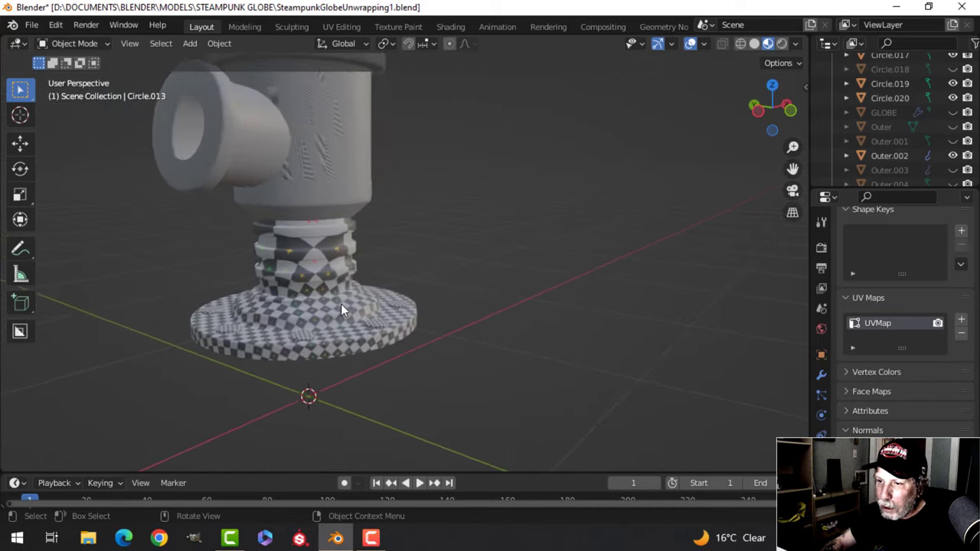
scroll(342, 305, "up", 1)
left_click(347, 282)
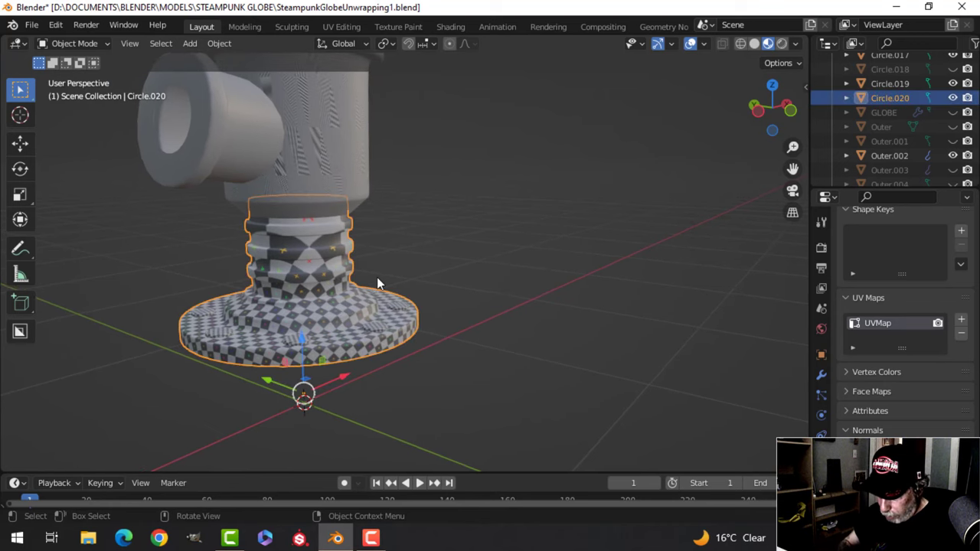
key("KP_Divide")
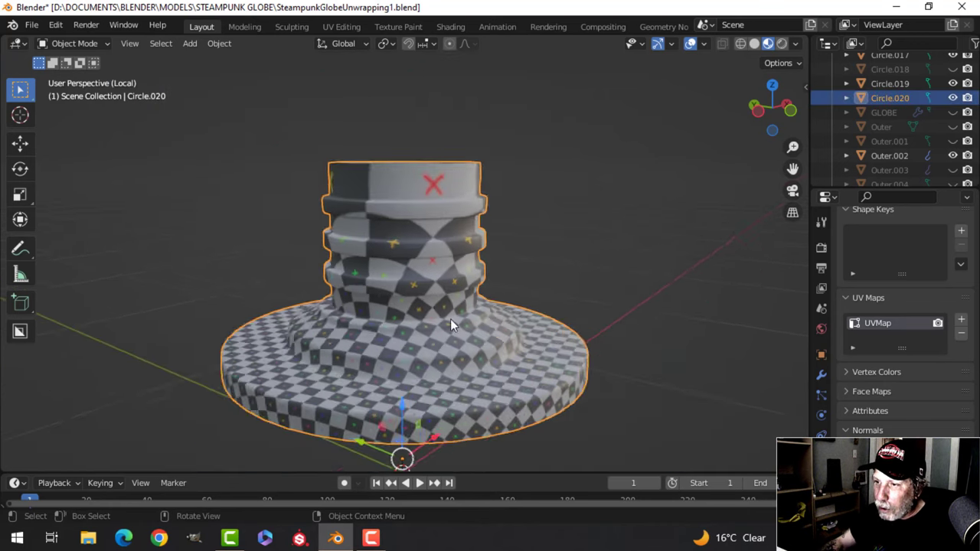
Step: Enter Edit Mode on the ribbed base part, unwrap its whole mesh, and clear the selection
middle_click_drag(450, 324, 345, 297)
key("Tab")
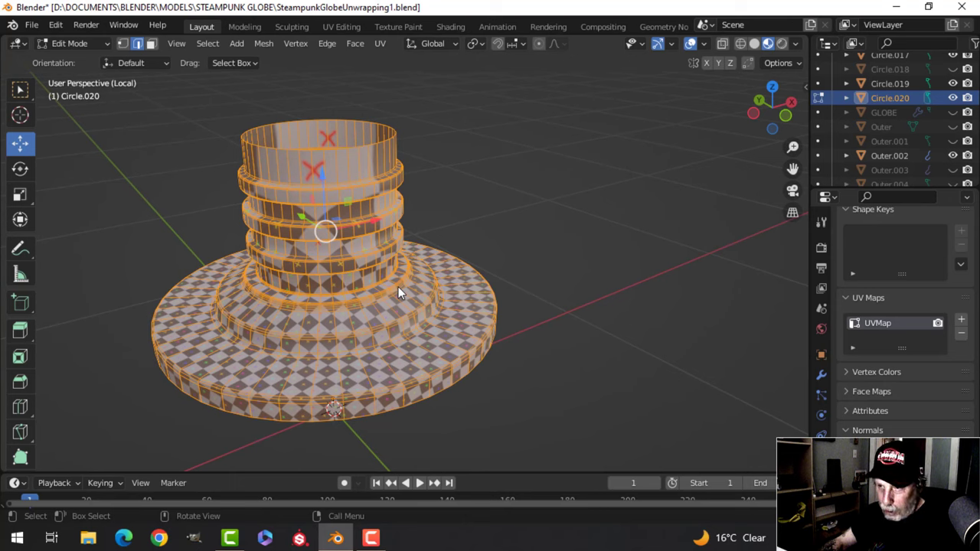
key("u")
left_click(398, 288)
mouse_move(419, 275)
middle_mouse_down()
mouse_move(360, 280)
mouse_move(426, 284)
mouse_move(411, 279)
middle_mouse_up()
key("alt+a")
Step: Mark the vertical edge line running along the base part's profile at the back as a seam
scroll(356, 284, "up", 3)
key("KP_5")
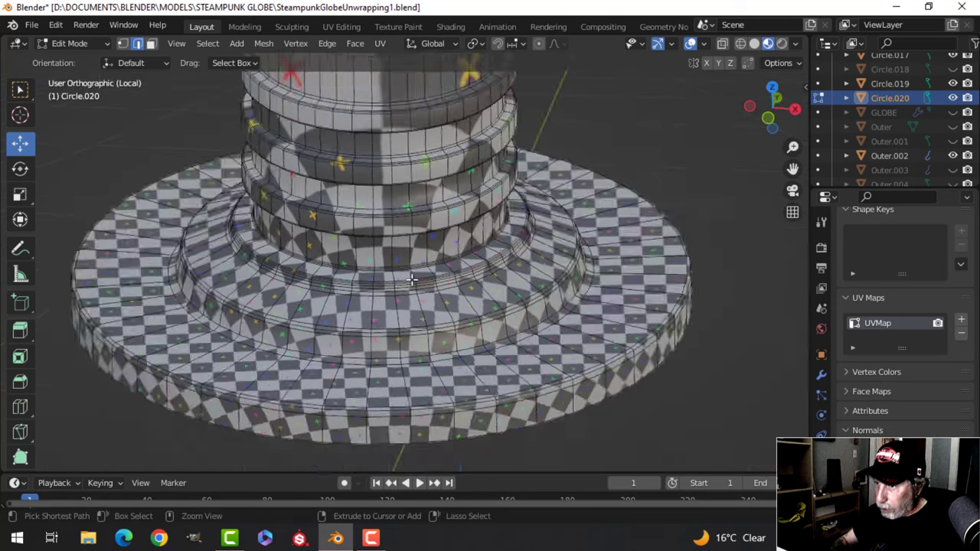
key("ctrl+KP_1")
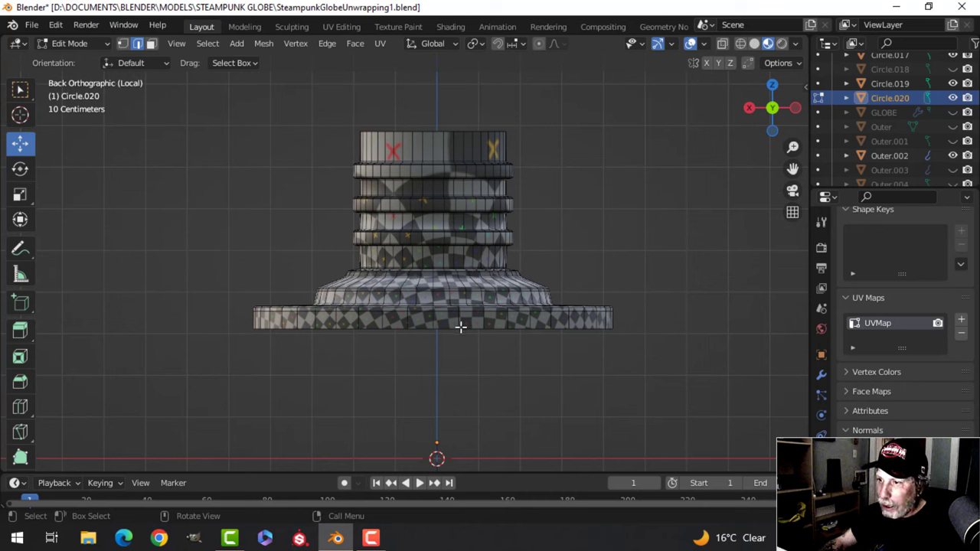
key("ctrl+e")
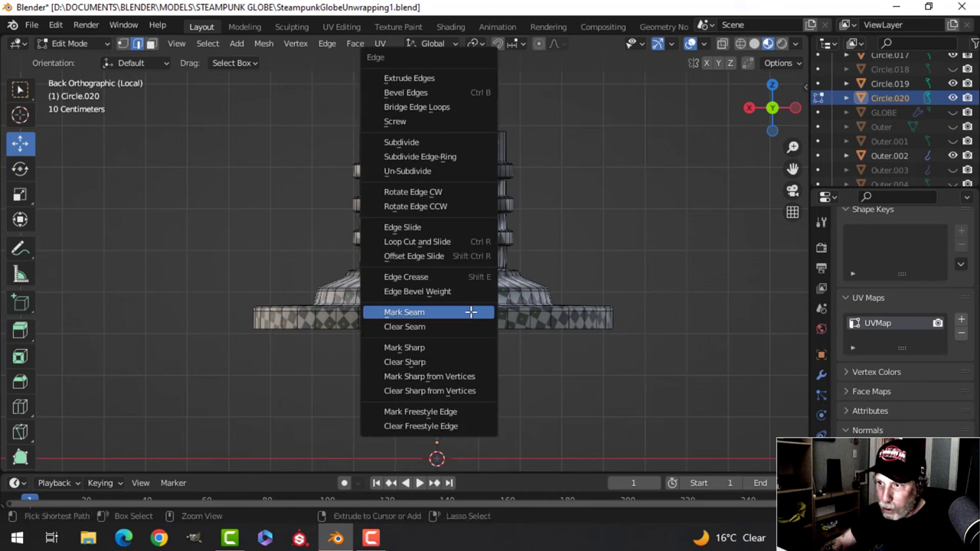
left_click(404, 313)
Step: Unwrap the whole base part along its new vertical seam and deselect everything
key("a")
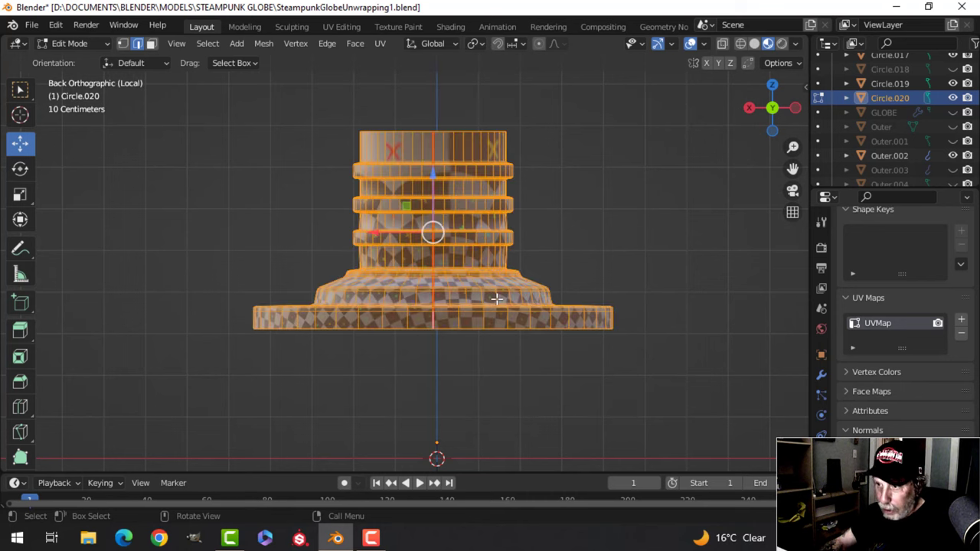
key("u")
left_click(498, 298)
mouse_move(498, 298)
middle_mouse_down()
mouse_move(551, 312)
mouse_move(485, 304)
middle_mouse_up()
key("alt+a")
Step: Dissolve the extra edge loop at the foot of the ribbed neck, where it meets the sloped flange
scroll(566, 313, "up", 4)
scroll(459, 245, "down", 2)
middle_click_drag(528, 279, 416, 250)
scroll(452, 298, "up", 4)
scroll(496, 319, "down", 2)
middle_click_drag(525, 342, 422, 315)
scroll(422, 315, "up", 3)
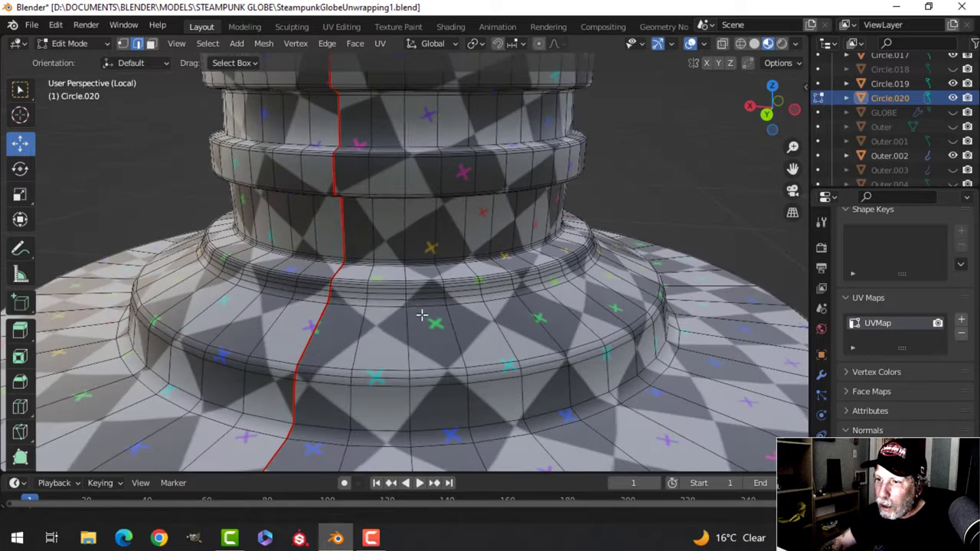
scroll(413, 301, "up", 3)
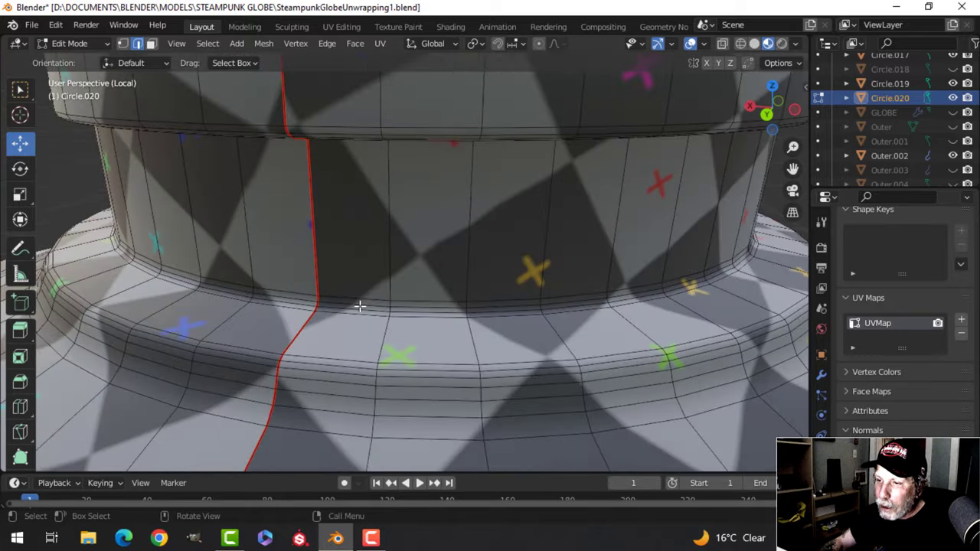
middle_click_drag(371, 326, 389, 369)
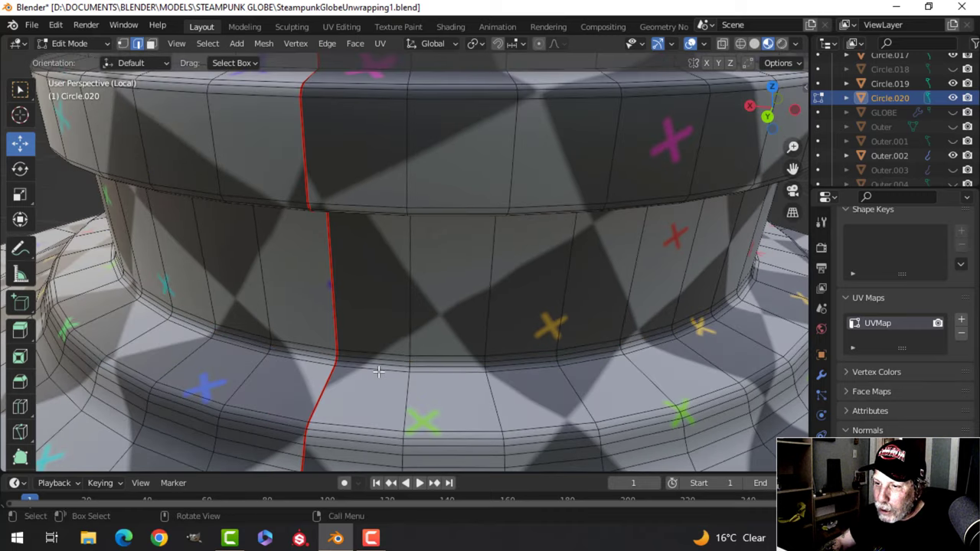
left_click(378, 372, "alt")
key("x")
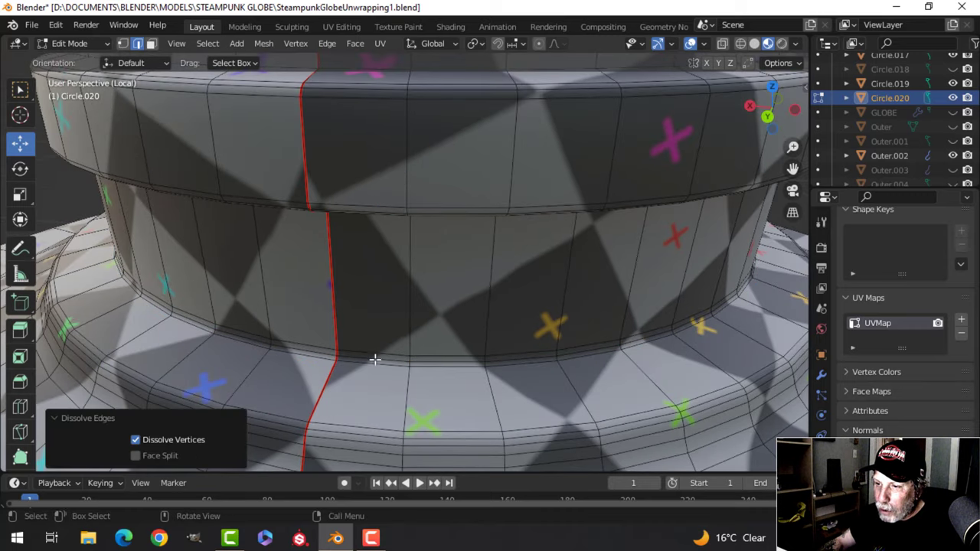
Step: Mark the edge loop around the foot of the ribbed neck as a seam
left_click(375, 359, "alt")
key("ctrl+e")
left_click(376, 356)
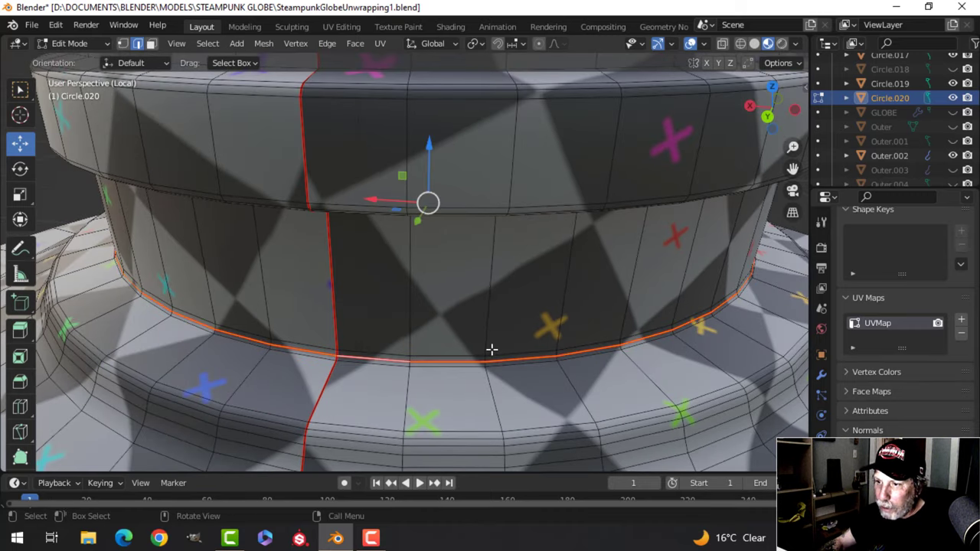
Step: Unwrap the whole base part using both seams and return to Object Mode
scroll(491, 349, "down", 5)
key("a")
key("u")
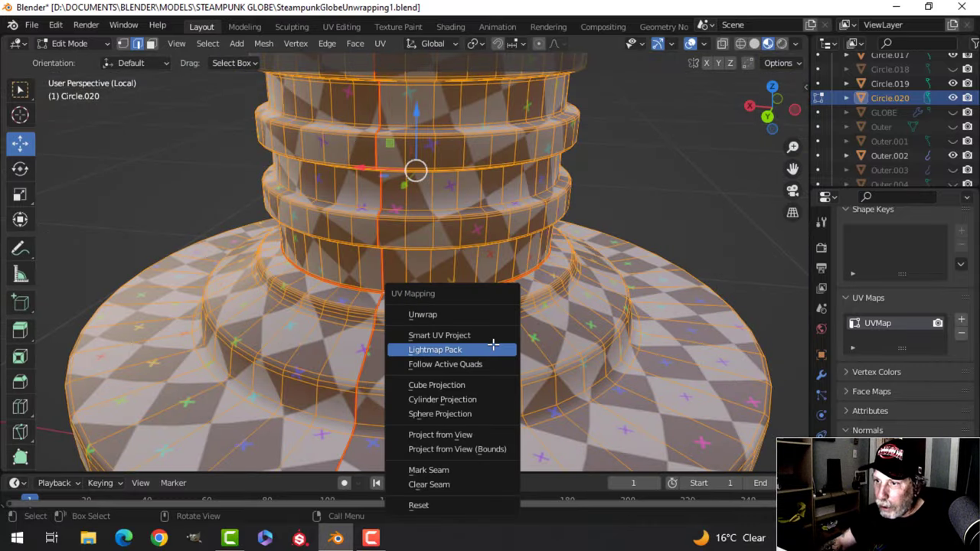
left_click(443, 318)
scroll(468, 315, "down", 4)
key("Tab")
Step: Examine the checker pattern on the base part's ribbed neck and flange for stretching
middle_click_drag(512, 284, 481, 277)
scroll(417, 271, "up", 4)
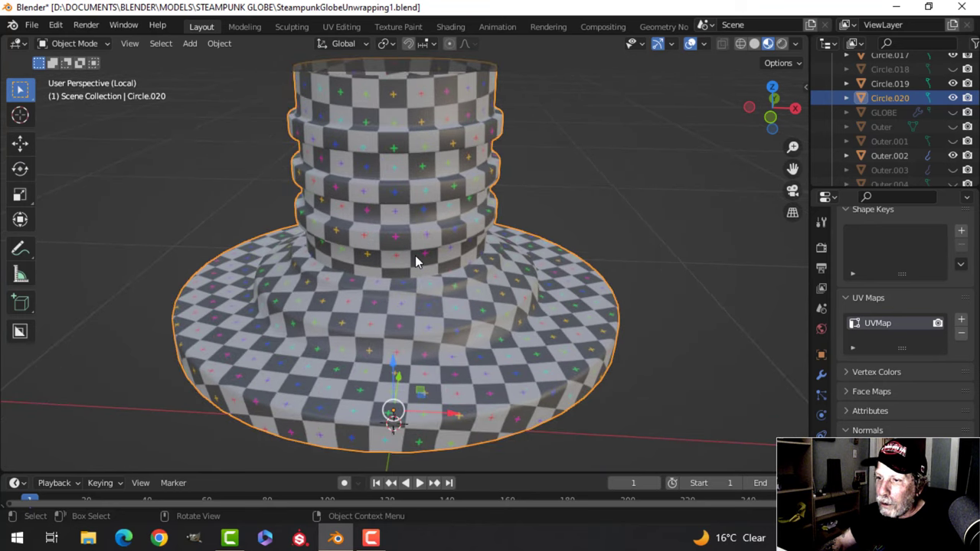
middle_click_drag(415, 258, 402, 295)
scroll(406, 254, "up", 1)
scroll(405, 247, "down", 1)
scroll(399, 265, "up", 3)
scroll(382, 304, "up", 2)
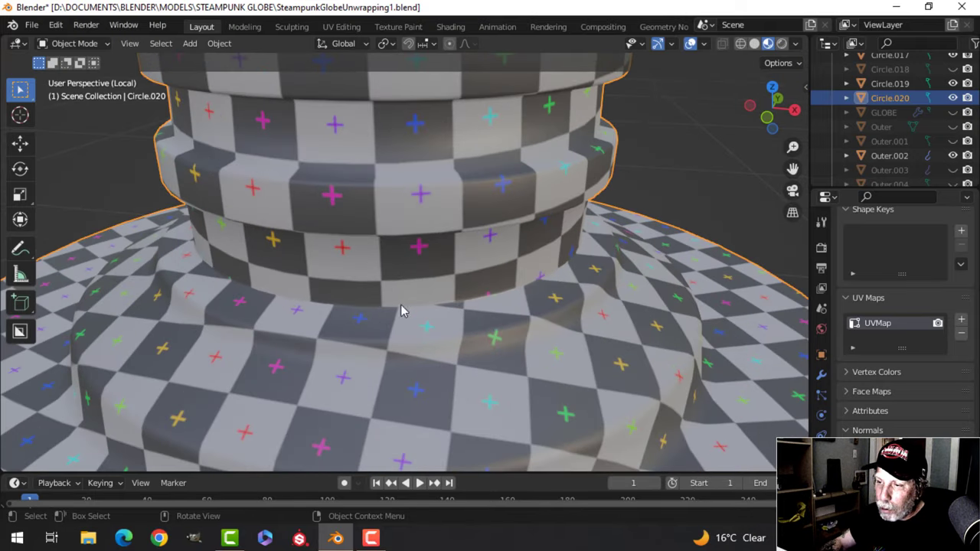
scroll(444, 298, "down", 5)
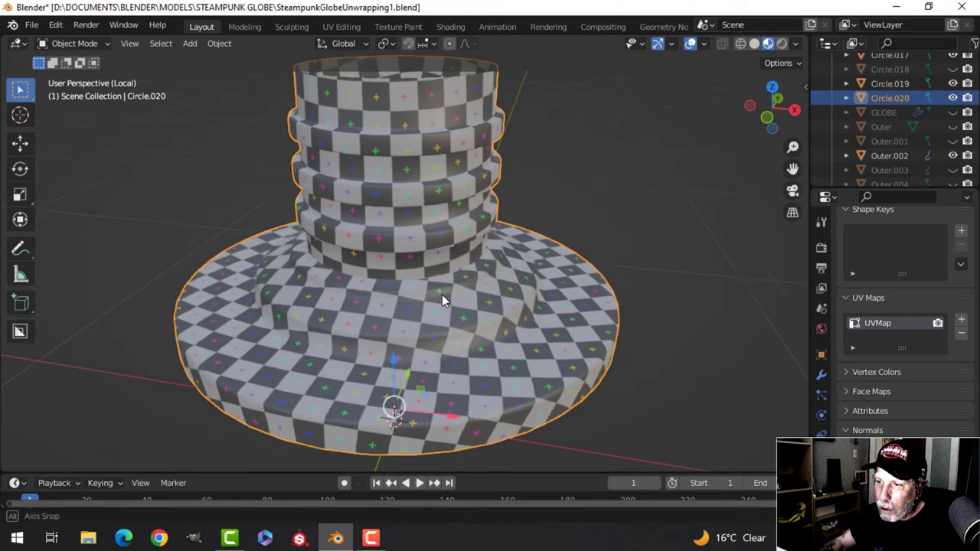
Step: Leave the base part's local view, select all objects and frame them in the viewport
middle_click_drag(441, 293, 315, 212)
scroll(416, 276, "down", 5)
key("KP_Divide")
key("a")
key("KP_Decimal")
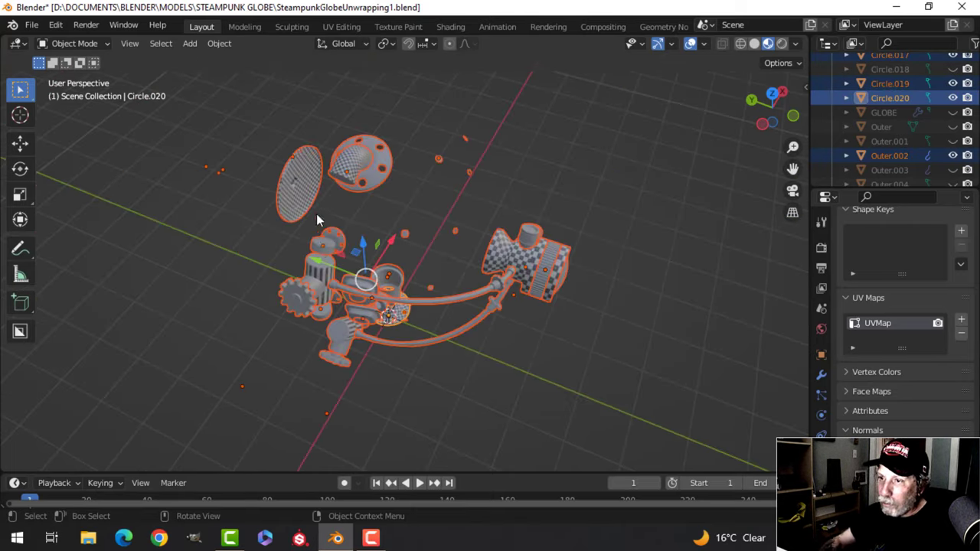
Step: Deselect everything and examine the base with its flange bolts alongside the other unwrapped parts
scroll(375, 343, "up", 5)
key("alt+a")
scroll(394, 405, "up", 1)
scroll(353, 438, "down", 1)
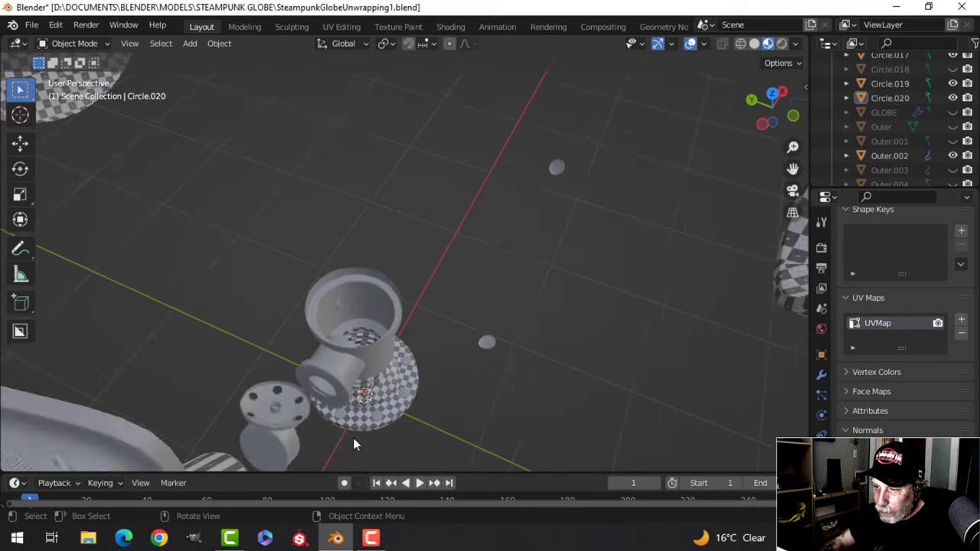
scroll(360, 432, "up", 4)
middle_click_drag(368, 425, 426, 290, "shift")
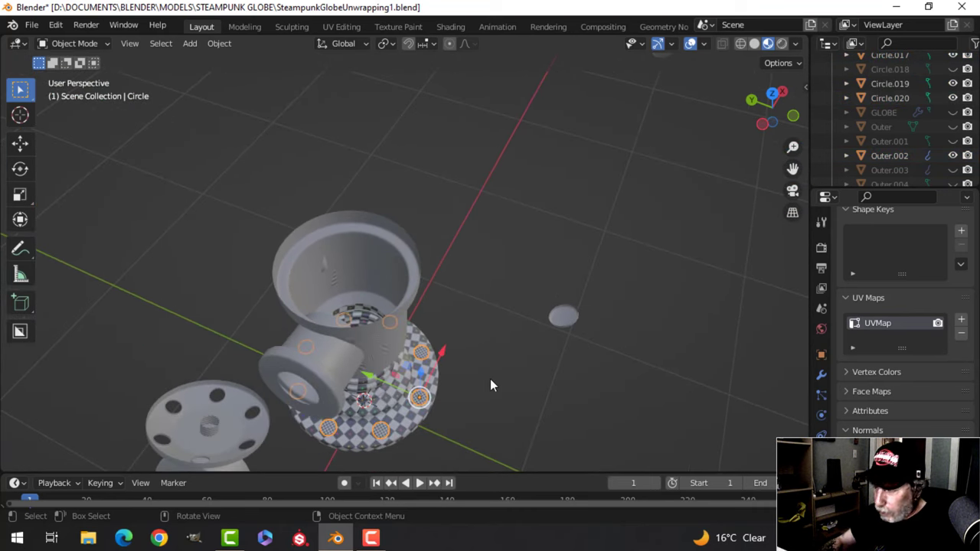
middle_click_drag(490, 385, 370, 341)
scroll(370, 340, "up", 3)
scroll(370, 341, "down", 6)
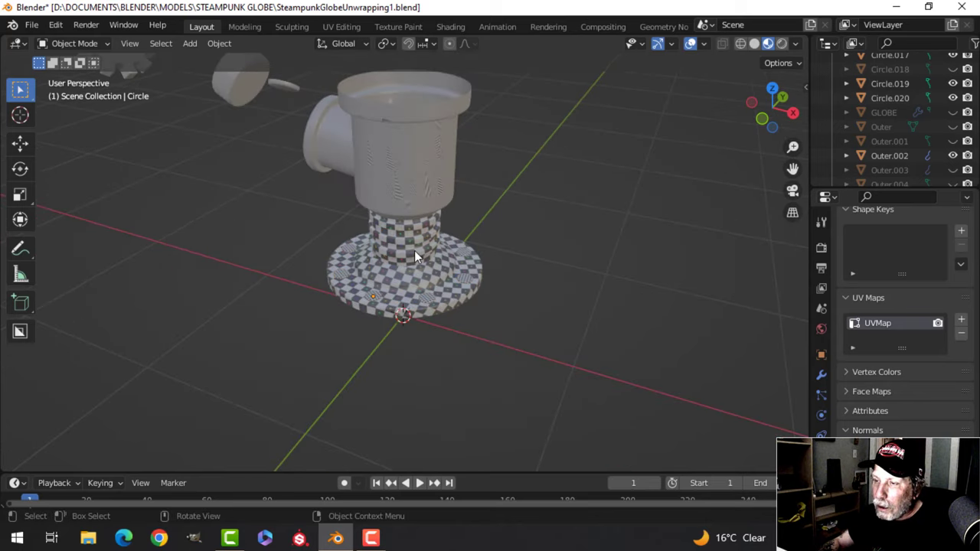
middle_click_drag(414, 251, 533, 285)
scroll(454, 339, "down", 2)
scroll(441, 270, "down", 3)
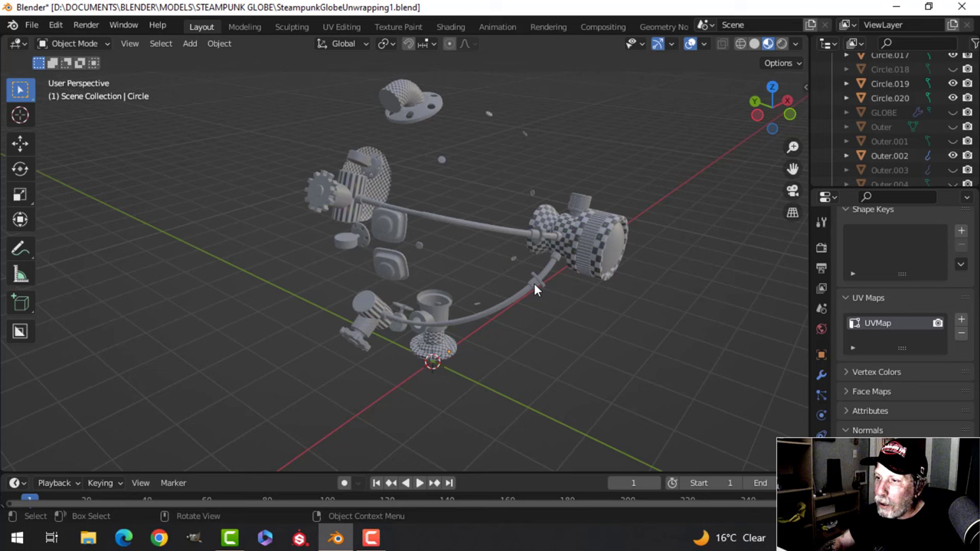
Step: Select the unwrapped parts together: the turned lens part, the large disc with its bolts, and the base with its flange bolts
left_click(565, 233)
left_click(378, 196, "shift")
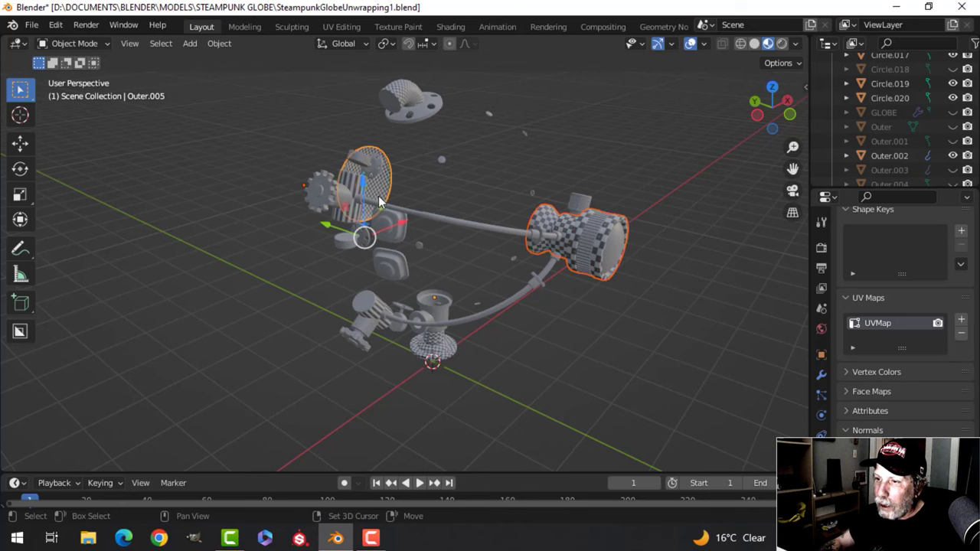
left_click(441, 354, "shift")
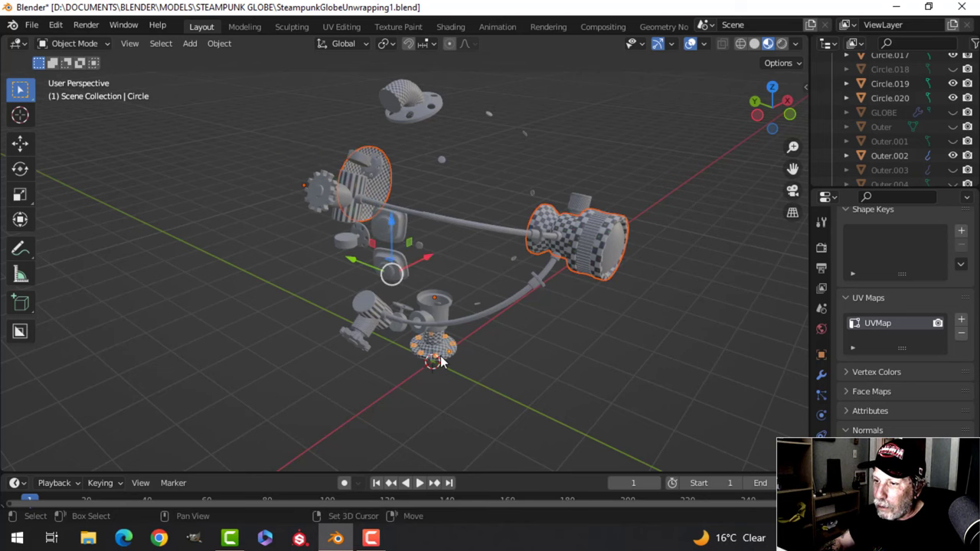
middle_click_drag(269, 363, 442, 272)
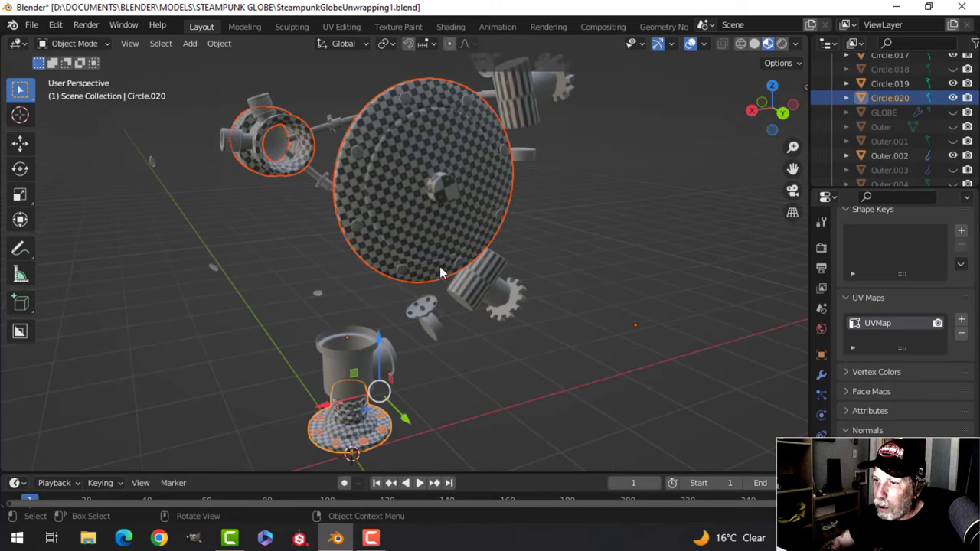
left_click(357, 225, "shift")
scroll(437, 188, "down", 3)
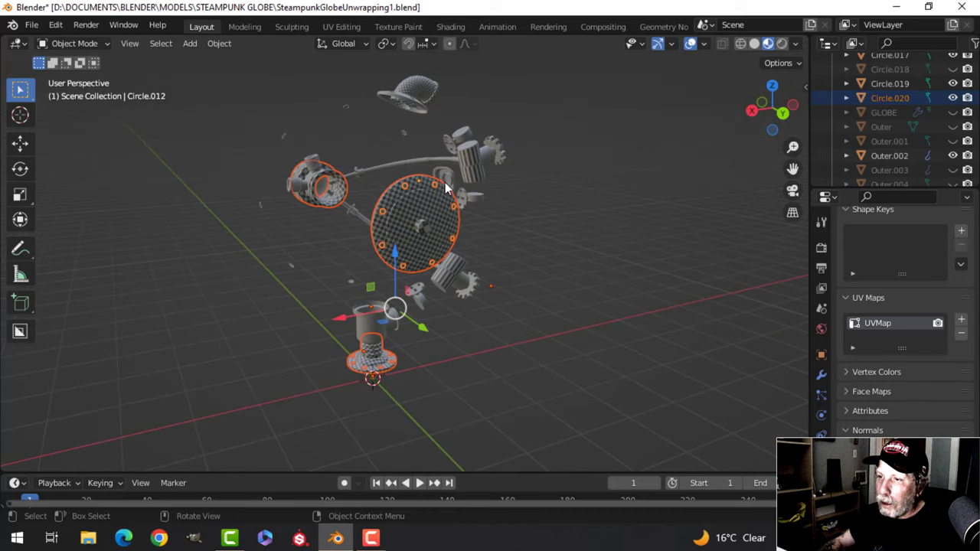
Step: Switch to the UV Editing workspace, return to Object Mode, show Material Preview shading and leave local view
left_click(341, 27)
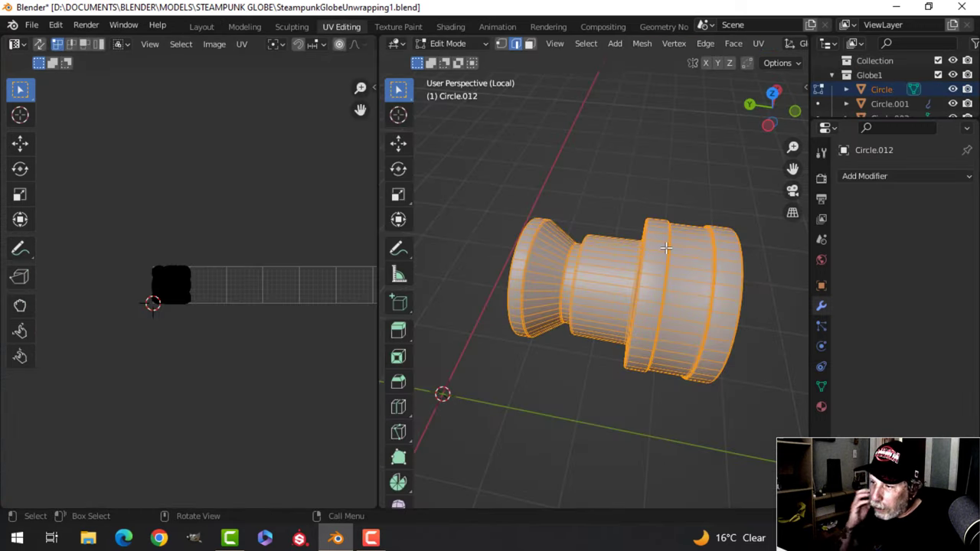
key("Tab")
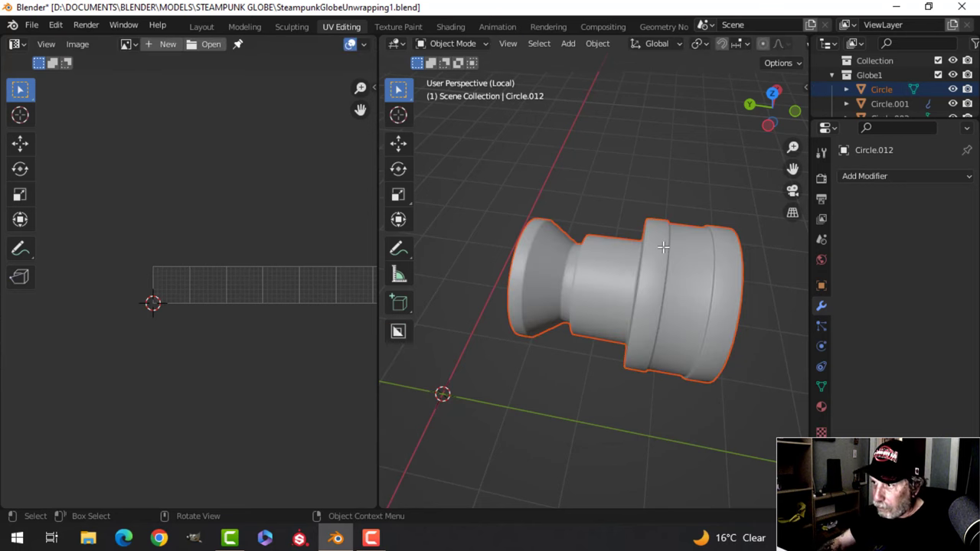
scroll(782, 44, "down", 5)
left_click(767, 44)
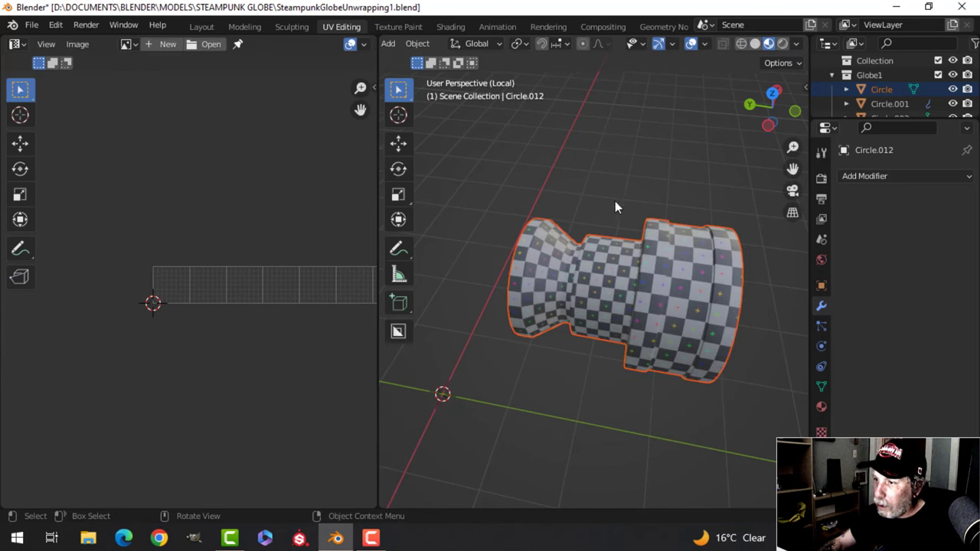
scroll(602, 213, "down", 4)
key("KP_Divide")
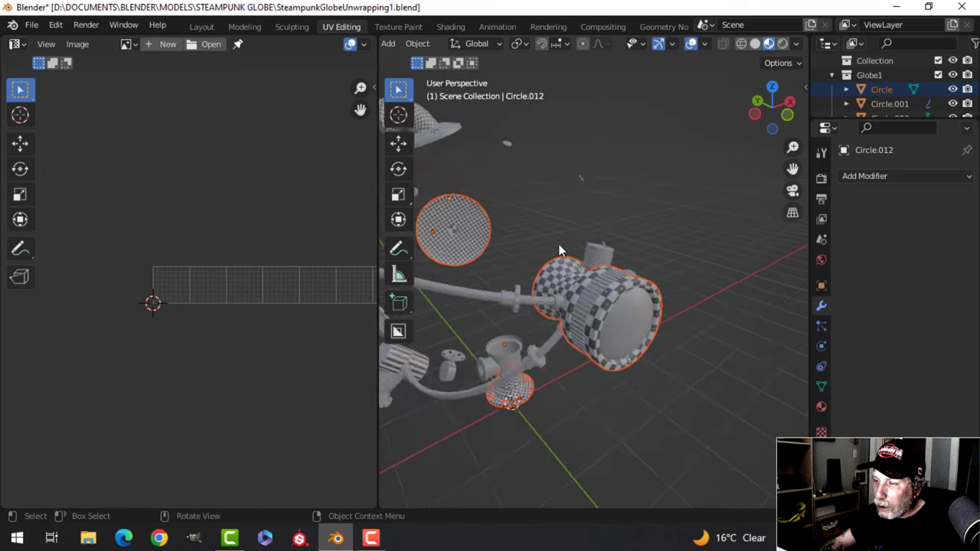
Step: Enter Edit Mode on all the selected parts and select all of their overlapping UV islands
middle_click_drag(559, 245, 668, 253)
key("Tab")
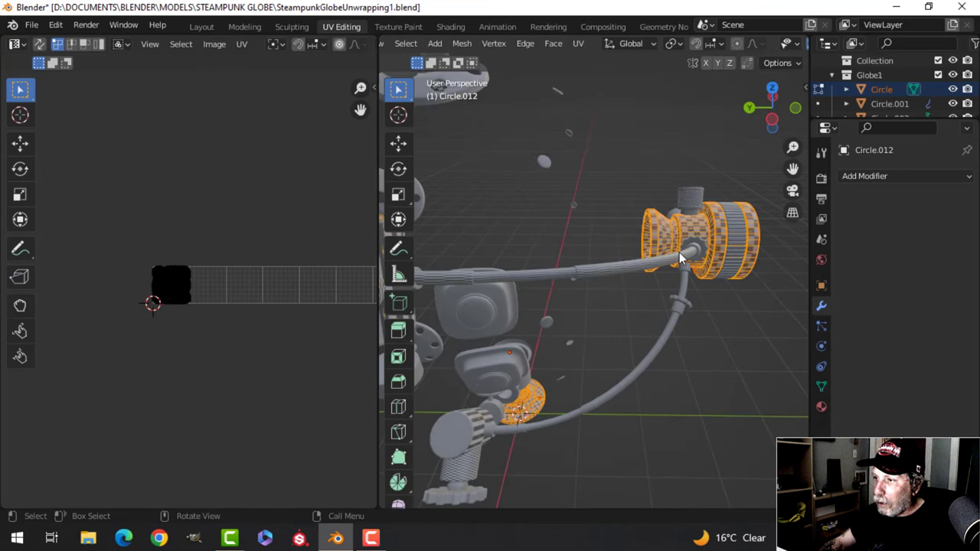
key("a")
scroll(167, 329, "up", 8)
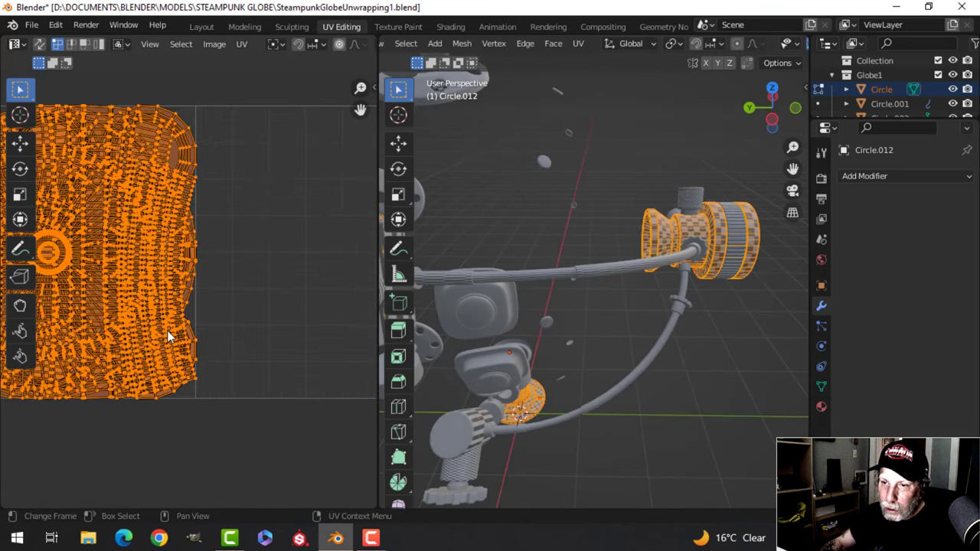
scroll(167, 331, "down", 2)
scroll(579, 328, "down", 2)
middle_click_drag(579, 327, 672, 325, "shift")
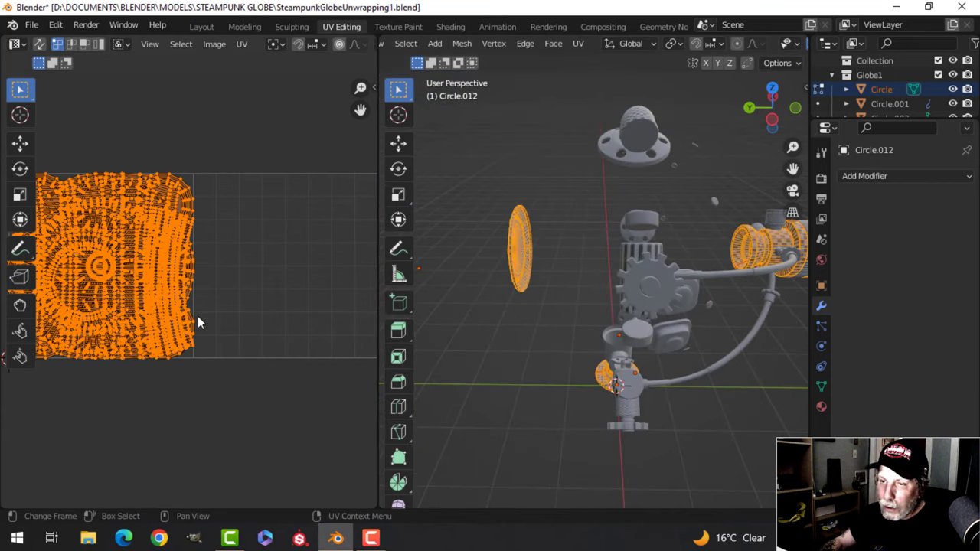
scroll(197, 316, "down", 3)
Step: Pack the selected UV islands with UVPackmaster3 in Single Tile mode
key("n")
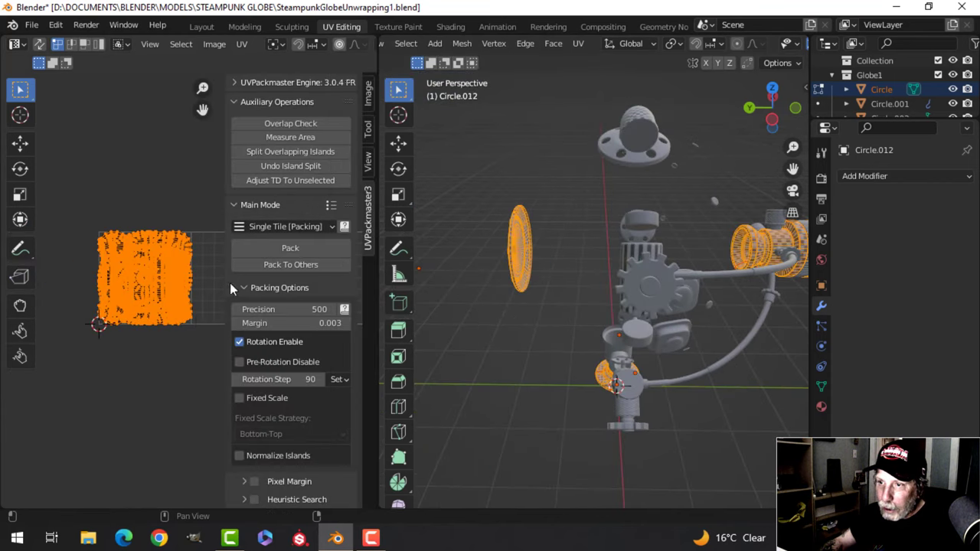
left_click(277, 247)
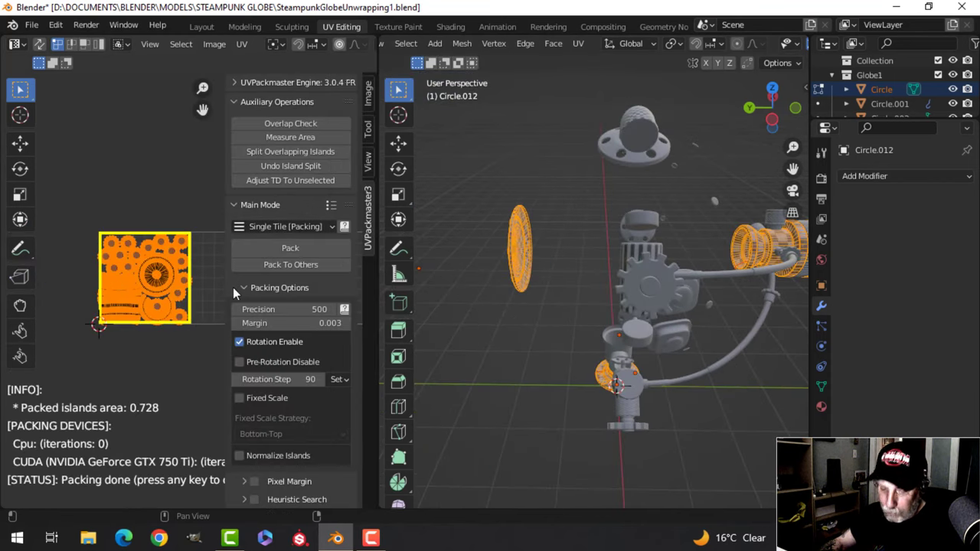
key("n")
scroll(138, 324, "up", 8)
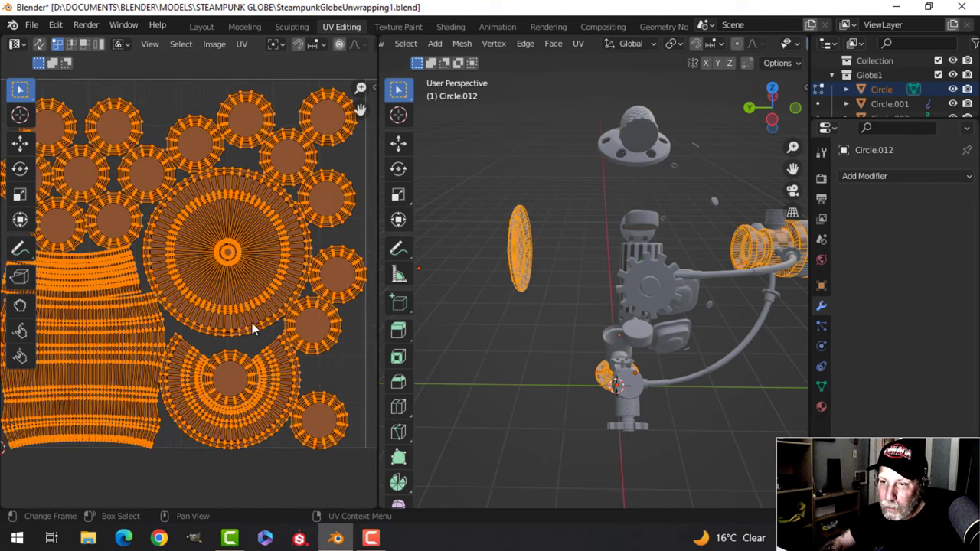
Step: Turn on UV sync selection for the packed islands
middle_click_drag(219, 316, 265, 295)
scroll(270, 300, "down", 1)
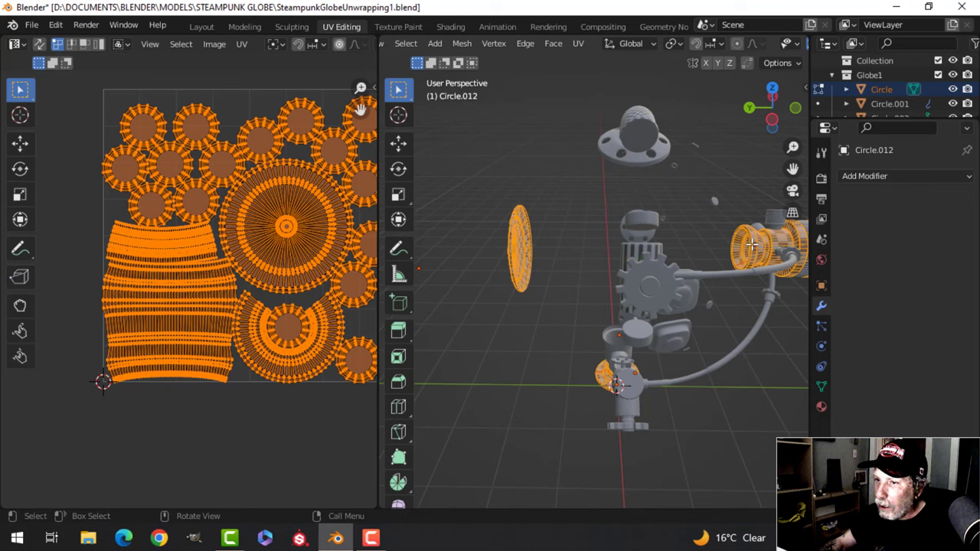
left_click(38, 44)
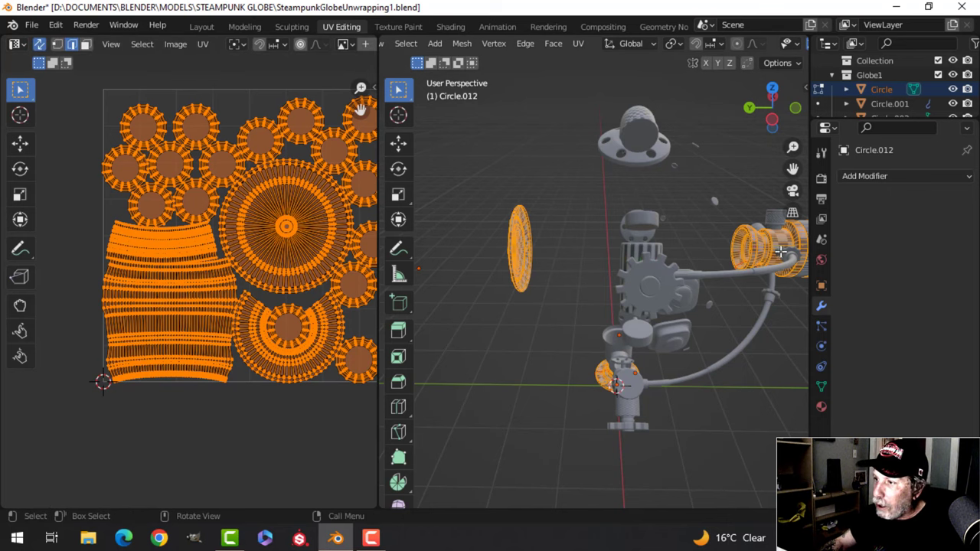
Step: Select the lens barrel's linked mesh and examine its checker scale and UV islands against the other parts
left_click(792, 251)
key("ctrl+l")
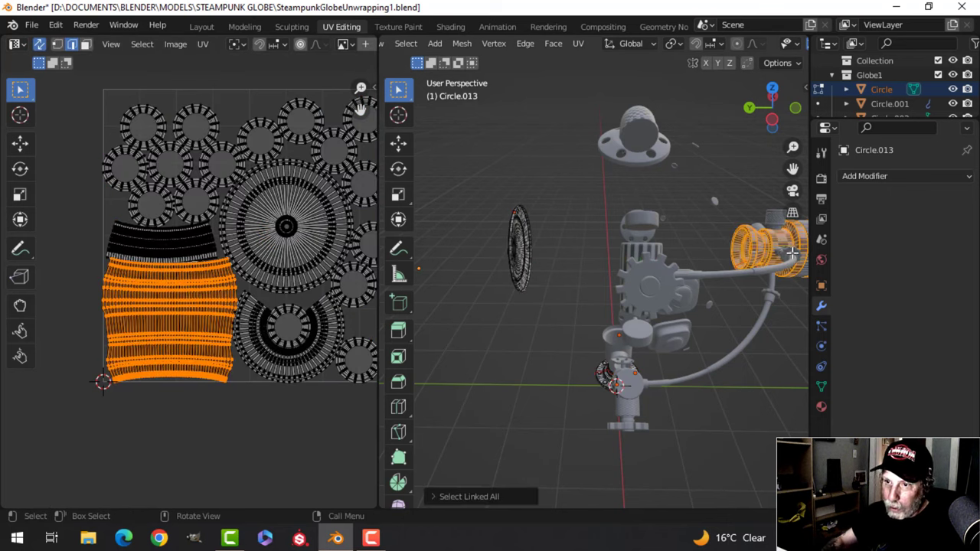
scroll(268, 338, "up", 5)
scroll(608, 326, "down", 2)
middle_click_drag(756, 307, 560, 335, "shift")
scroll(606, 318, "up", 2)
scroll(606, 316, "up", 4)
middle_click_drag(686, 296, 528, 304)
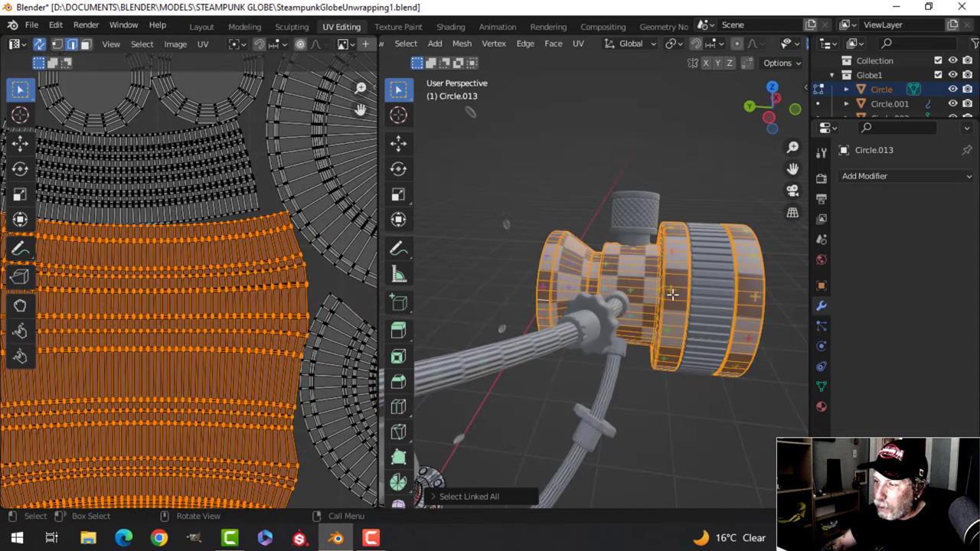
scroll(711, 299, "down", 1)
middle_click_drag(721, 300, 625, 305)
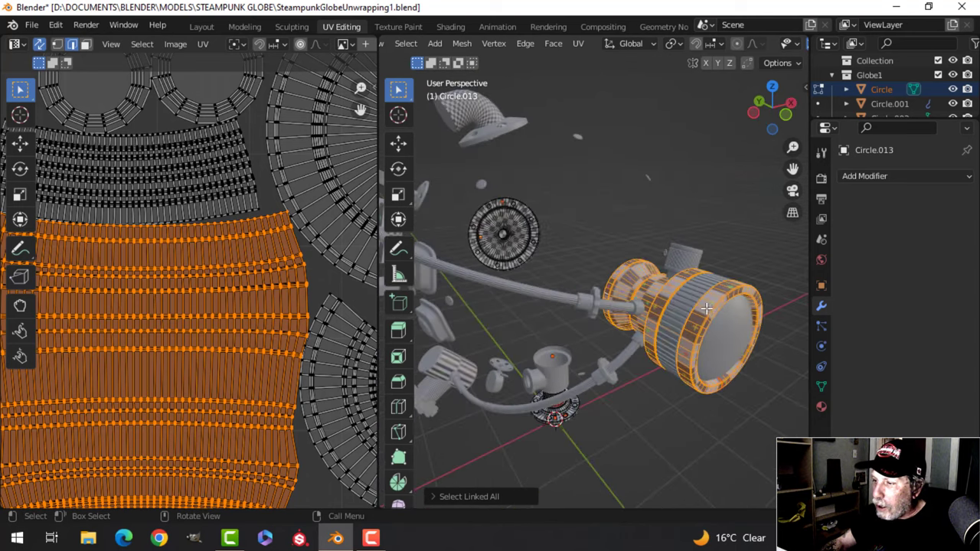
scroll(735, 305, "up", 3)
middle_click_drag(740, 304, 674, 326)
scroll(287, 262, "down", 5)
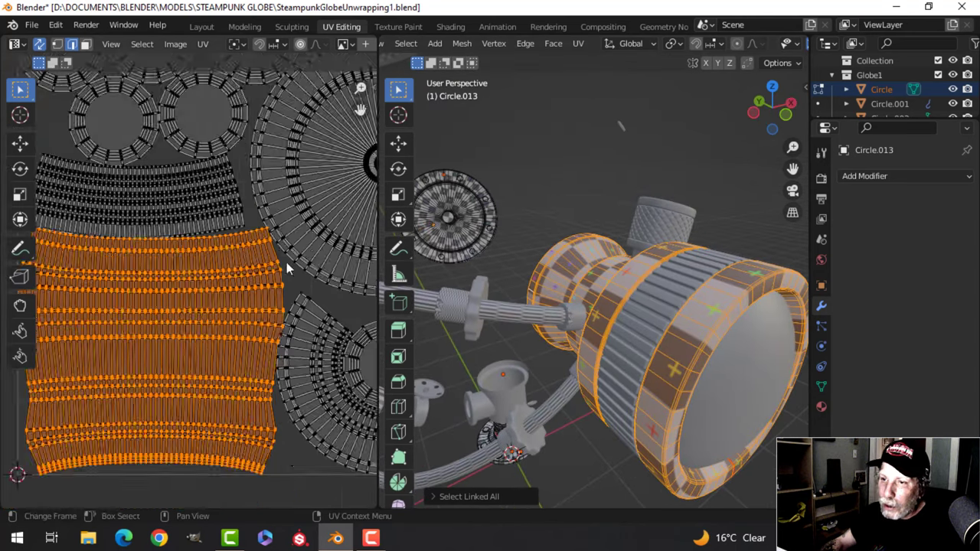
middle_click_drag(264, 284, 217, 299)
scroll(216, 300, "up", 4)
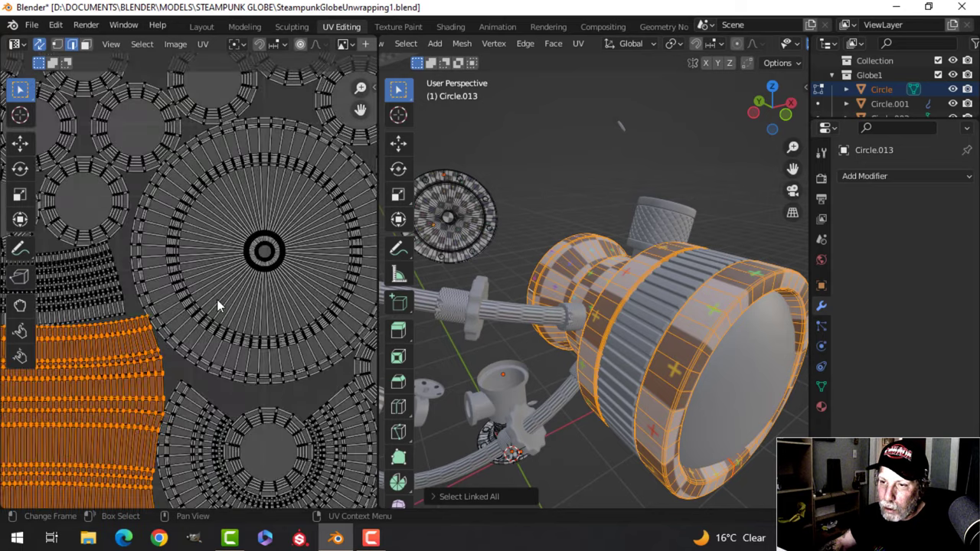
scroll(216, 300, "down", 4)
scroll(217, 300, "down", 1)
Step: Select all UV islands of the parts and average their scale, checking the checker pattern on the model
key("a")
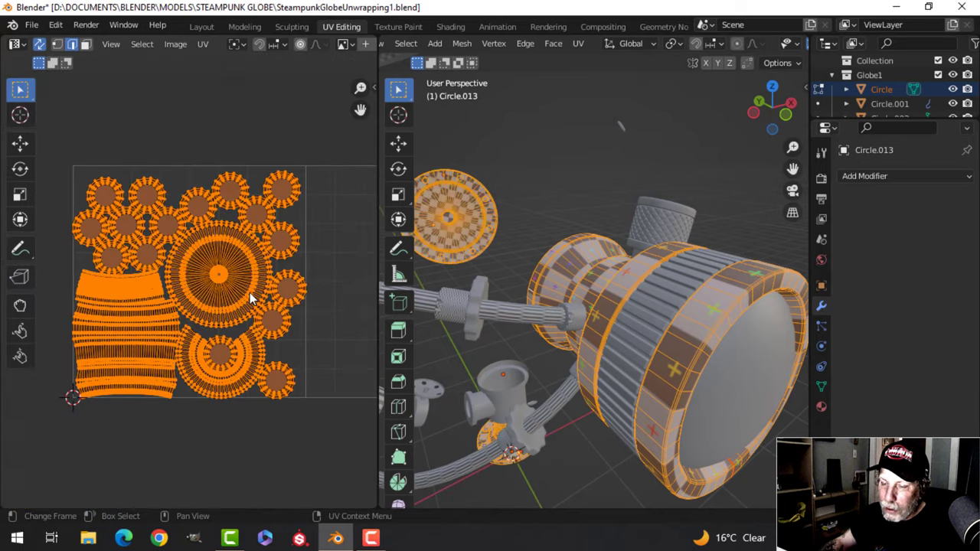
scroll(250, 299, "down", 1)
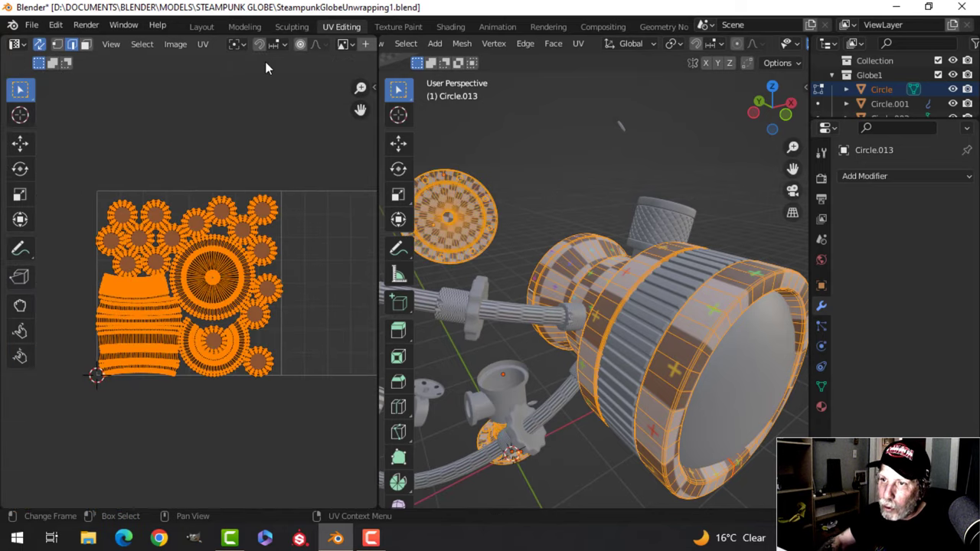
left_click(203, 44)
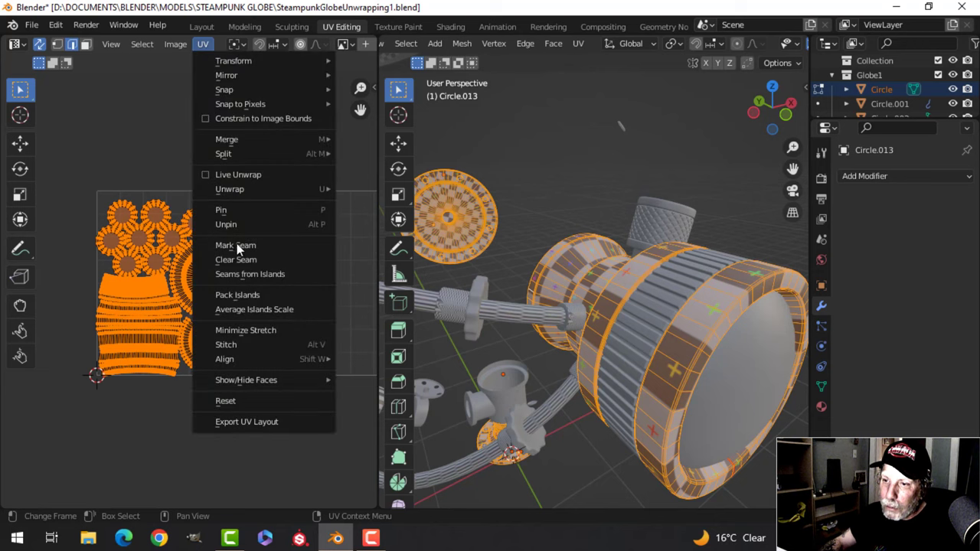
left_click(248, 309)
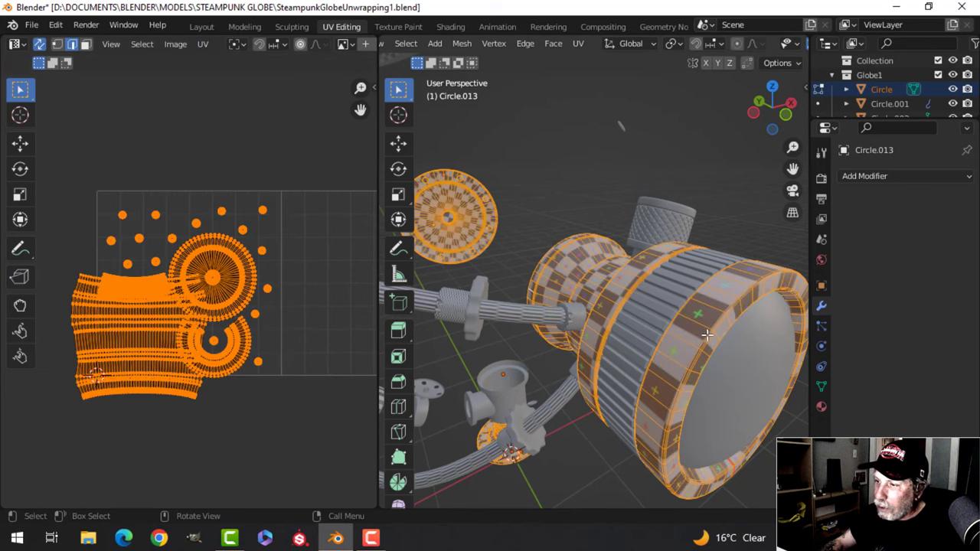
middle_click_drag(606, 242, 689, 264)
scroll(614, 283, "down", 4)
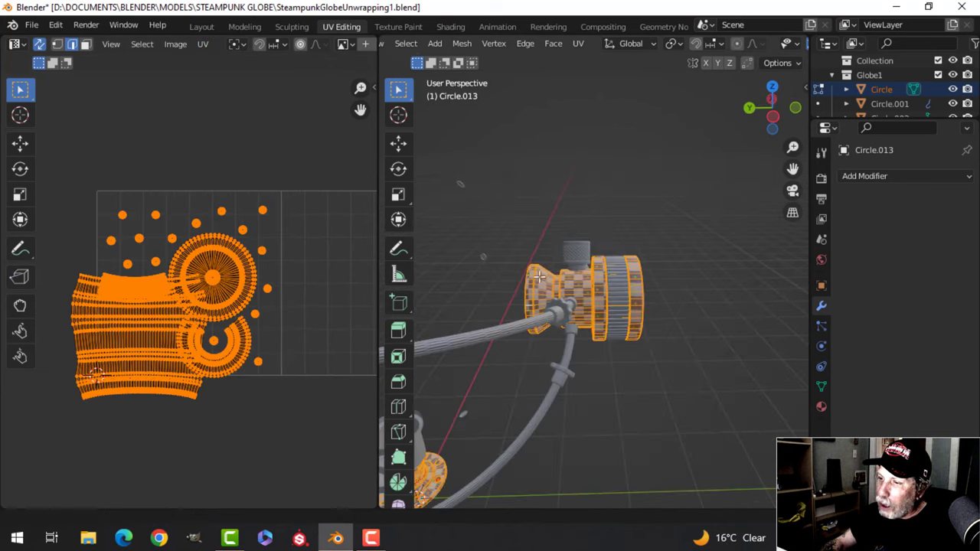
middle_click_drag(582, 279, 520, 270)
scroll(593, 268, "up", 3)
scroll(590, 267, "down", 3)
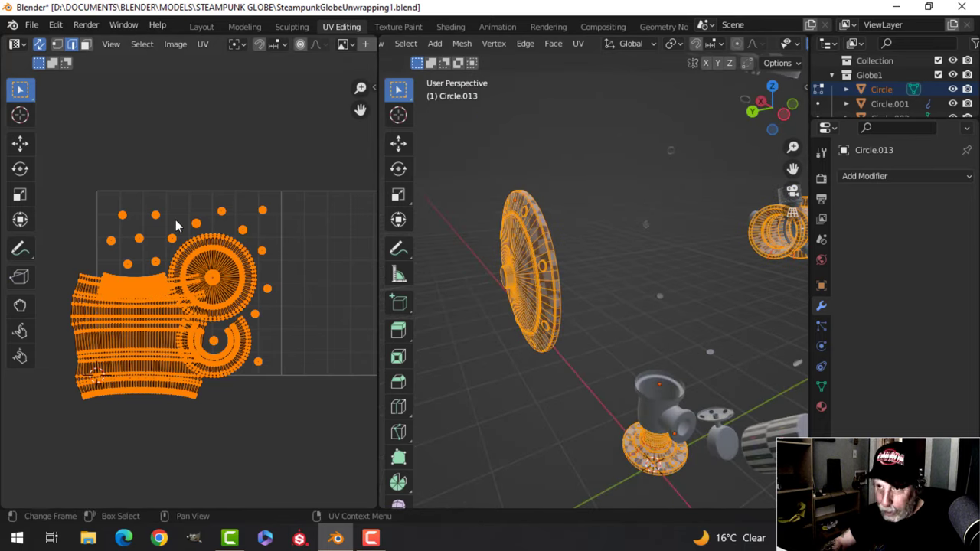
Step: Repack the averaged UV islands with UVPackmaster3 in Single Tile mode
key("n")
left_click(276, 246)
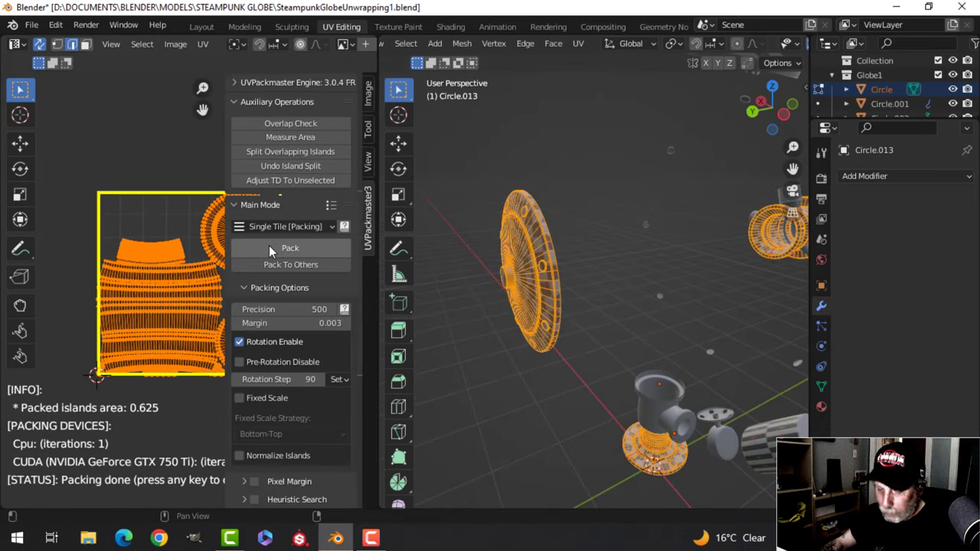
key("n")
scroll(283, 268, "up", 2)
scroll(288, 278, "down", 4)
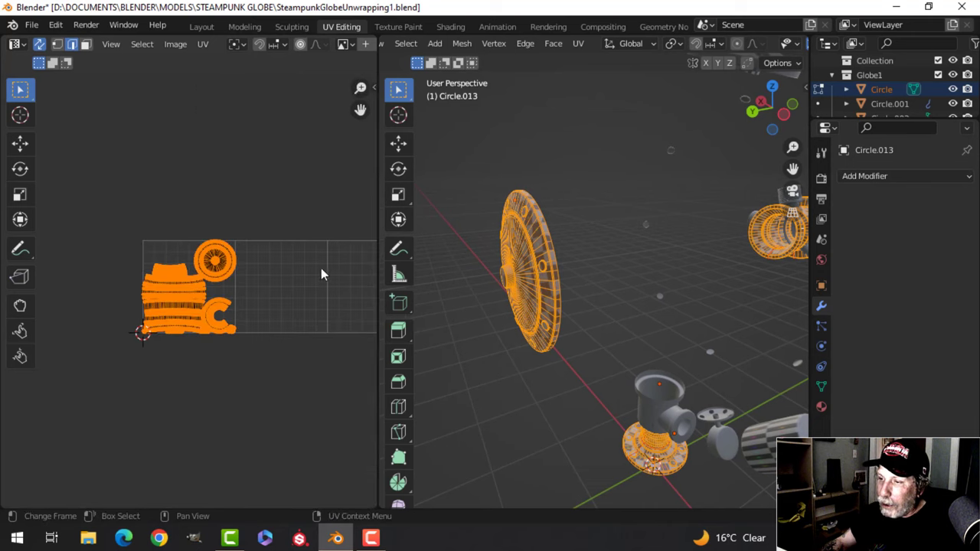
Step: Move the packed UV islands 2 units along X, out of the first tile
middle_click_drag(612, 260, 485, 273)
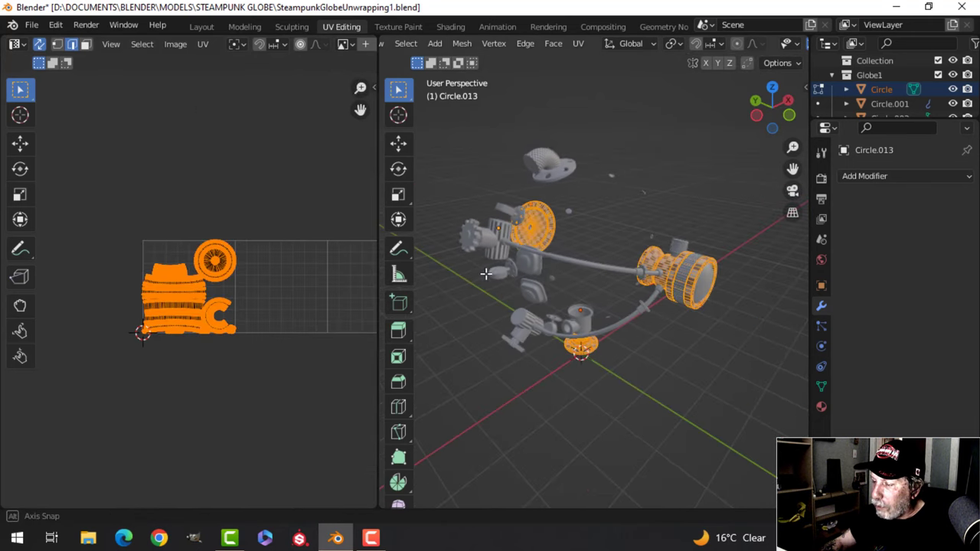
scroll(213, 287, "up", 2)
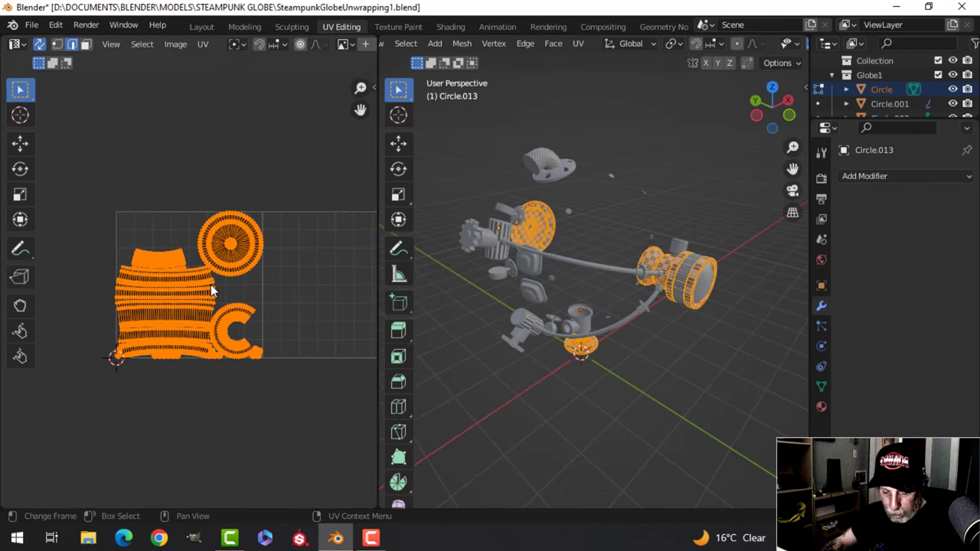
type("g2")
key("Return")
scroll(234, 288, "down", 4)
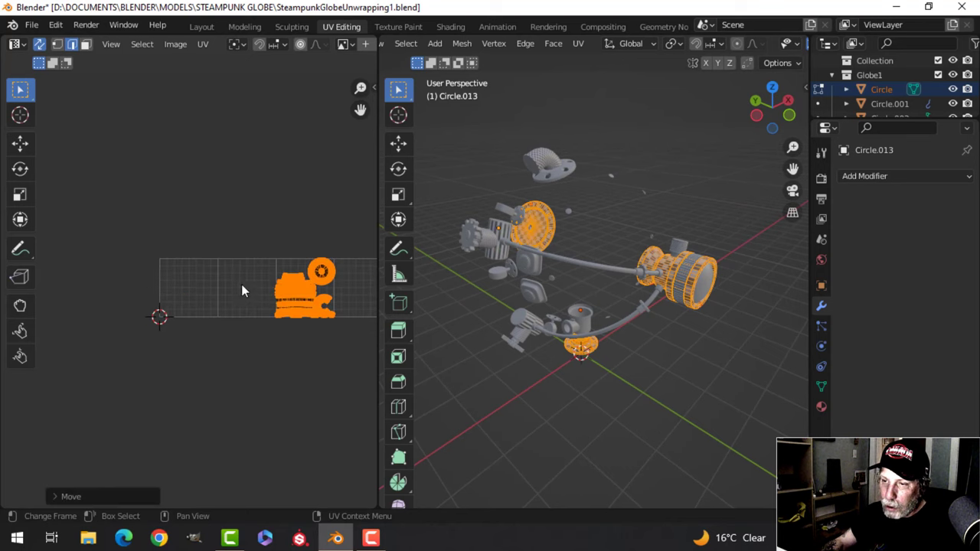
middle_click_drag(309, 285, 257, 296, "shift")
Step: Return to Object Mode and hide the finished, packed parts
key("Tab")
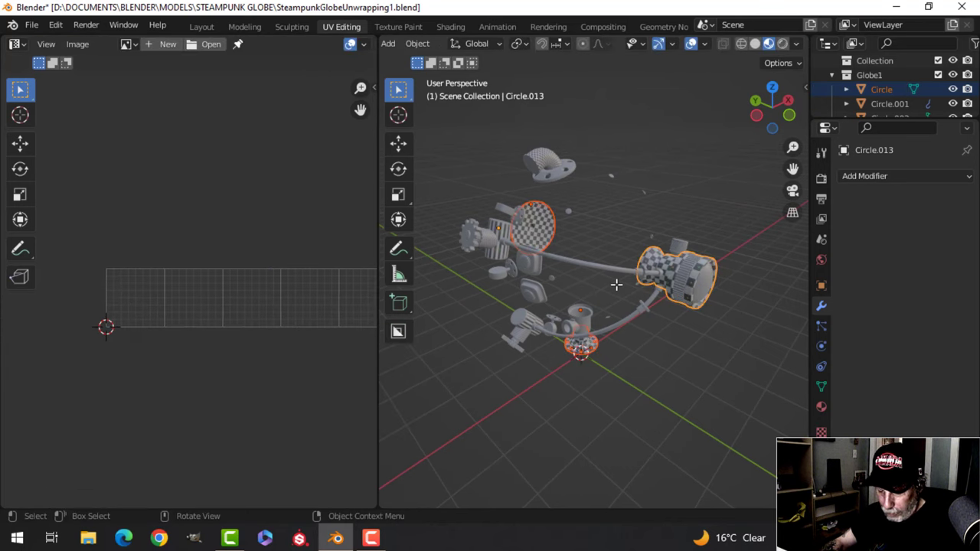
key("alt+a")
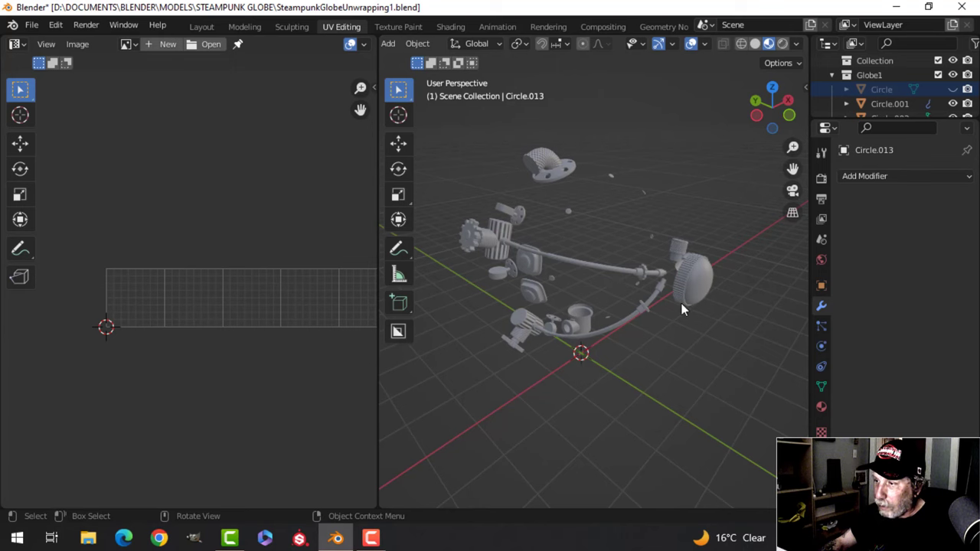
middle_click_drag(682, 304, 570, 293)
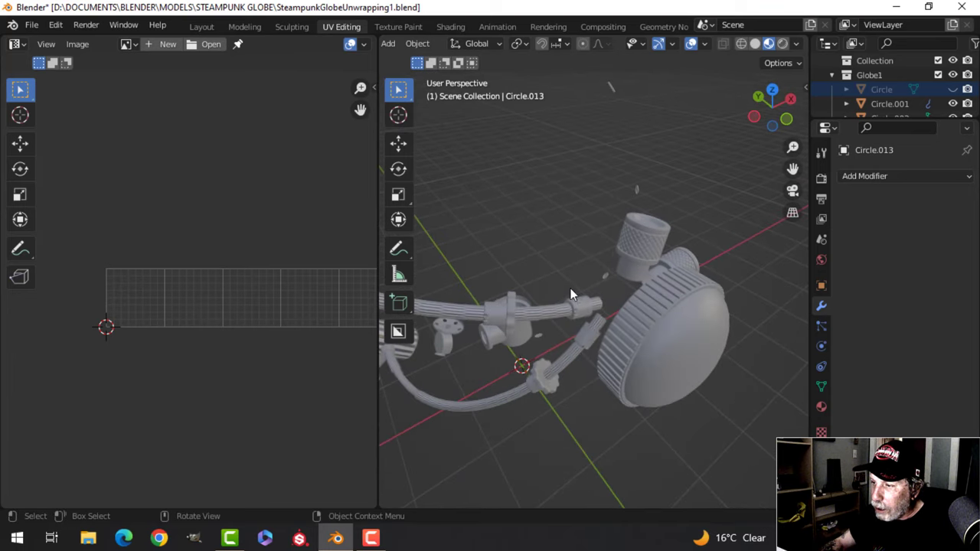
Step: Select the ribbed ring around the lens and apply the modifier above its Weighted Normal modifier
left_click(672, 293)
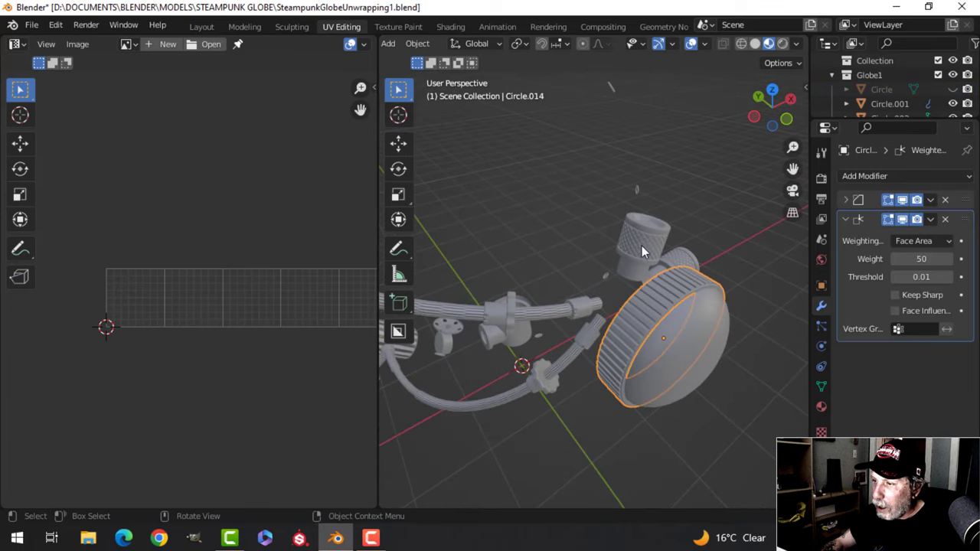
middle_click_drag(647, 262, 528, 287)
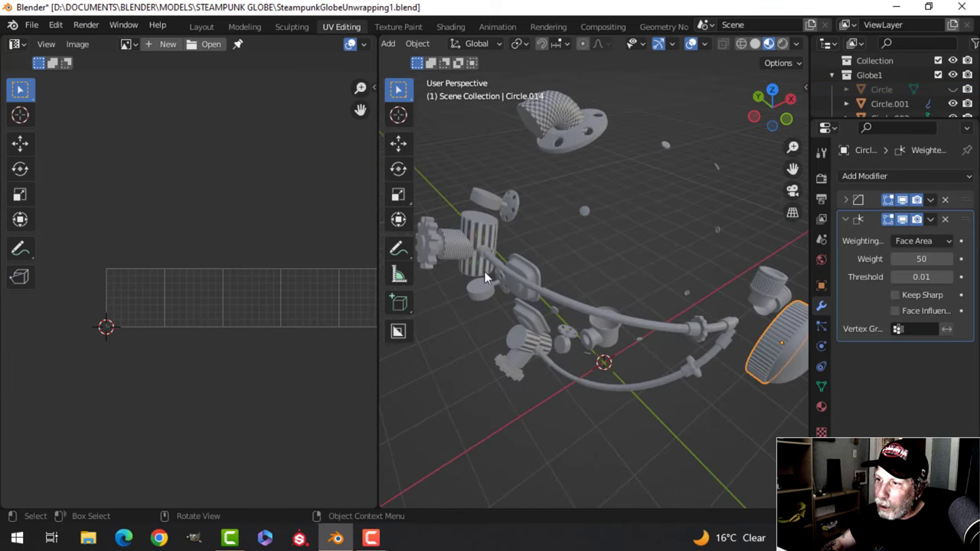
scroll(635, 271, "down", 1)
middle_click_drag(634, 271, 523, 286, "shift")
middle_click_drag(523, 286, 612, 249)
scroll(621, 302, "up", 1)
scroll(604, 291, "up", 3)
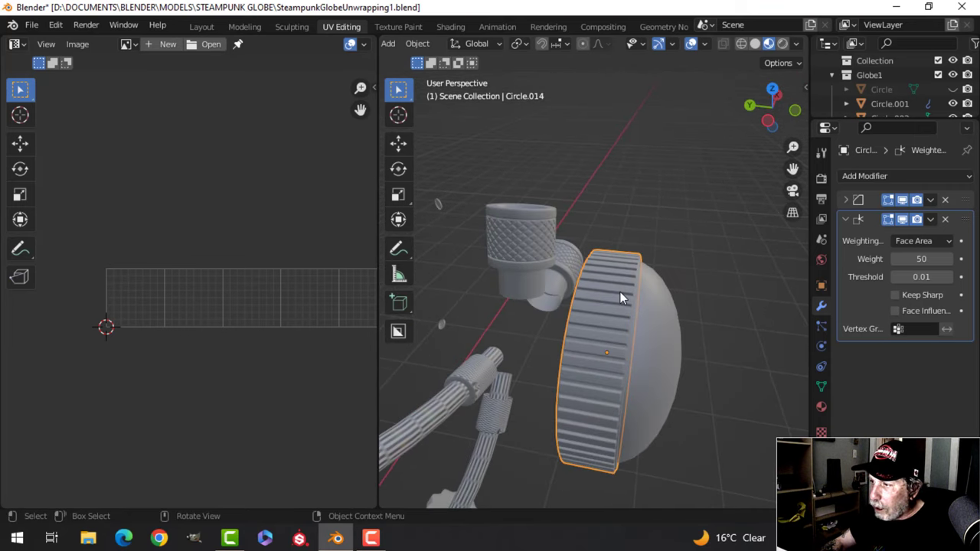
middle_click_drag(611, 293, 596, 292)
scroll(594, 295, "up", 3)
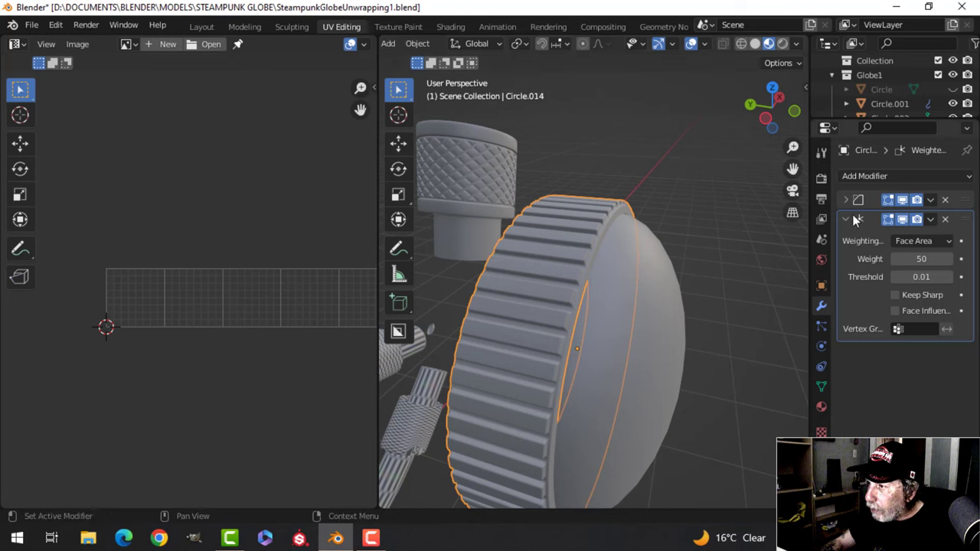
left_click(929, 200)
left_click(903, 219)
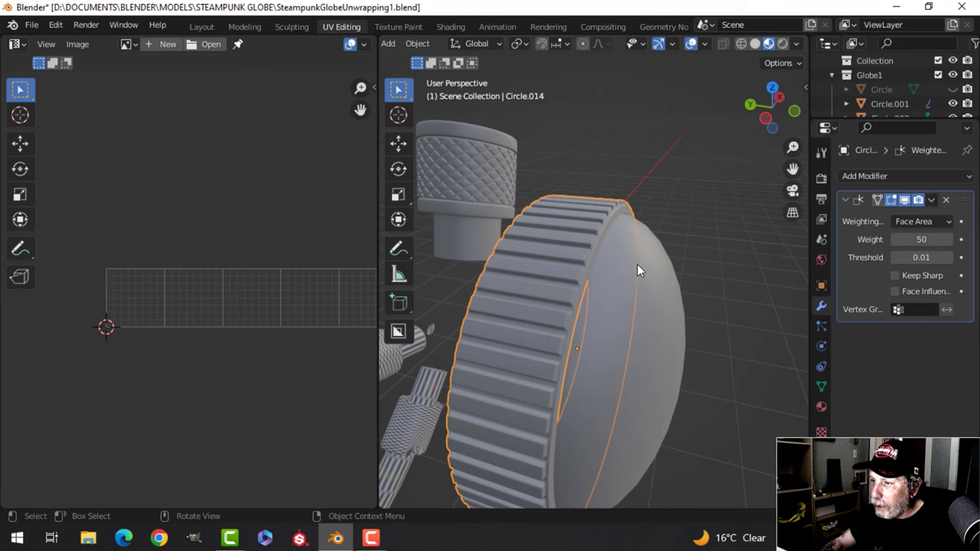
Step: Merge the ribbed ring's vertices by distance and return to Object Mode
key("Tab")
key("m")
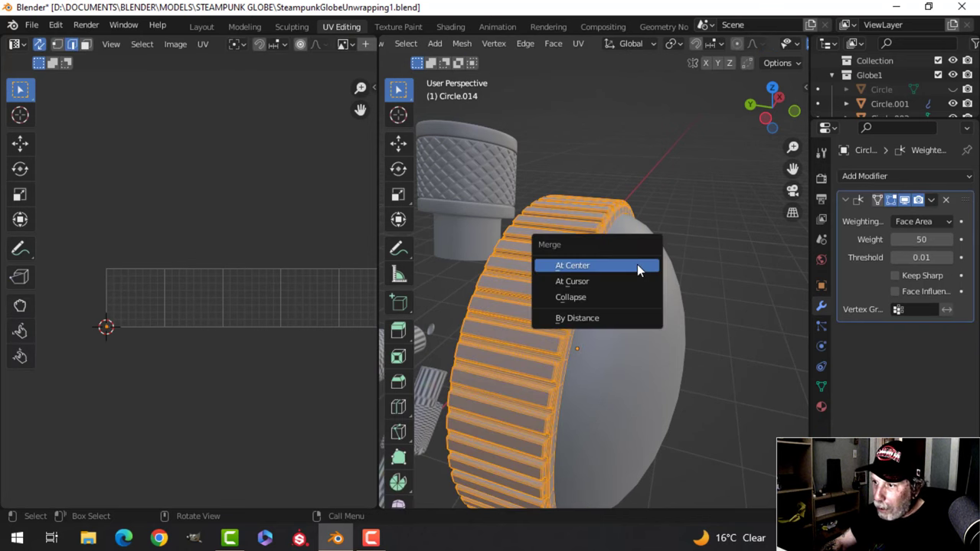
left_click(604, 319)
key("Tab")
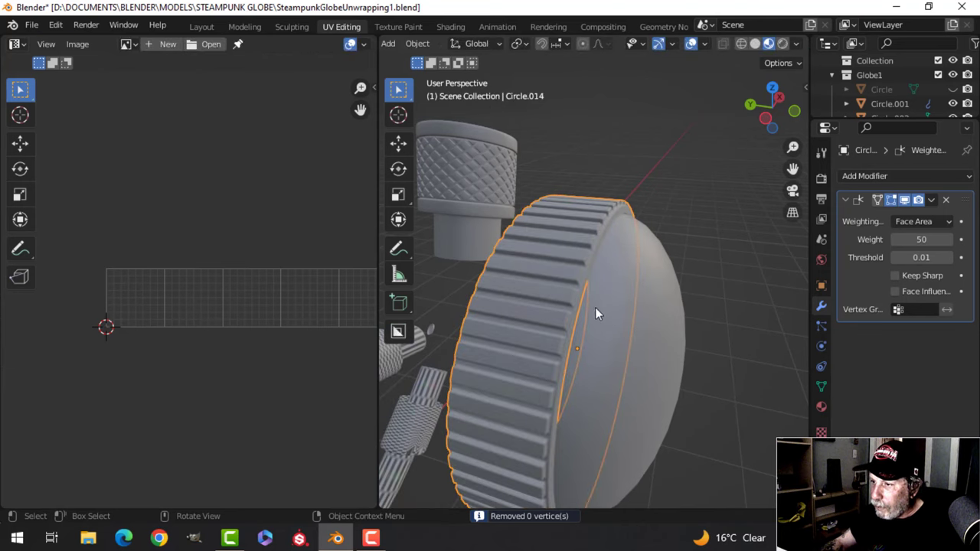
mouse_move(594, 307)
middle_mouse_down()
mouse_move(573, 295)
mouse_move(601, 310)
middle_mouse_up()
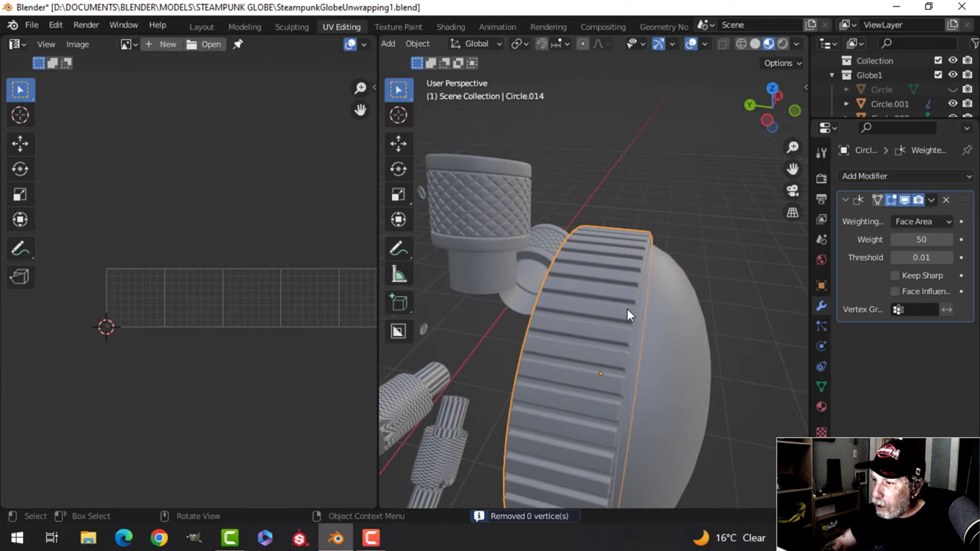
scroll(591, 309, "down", 3)
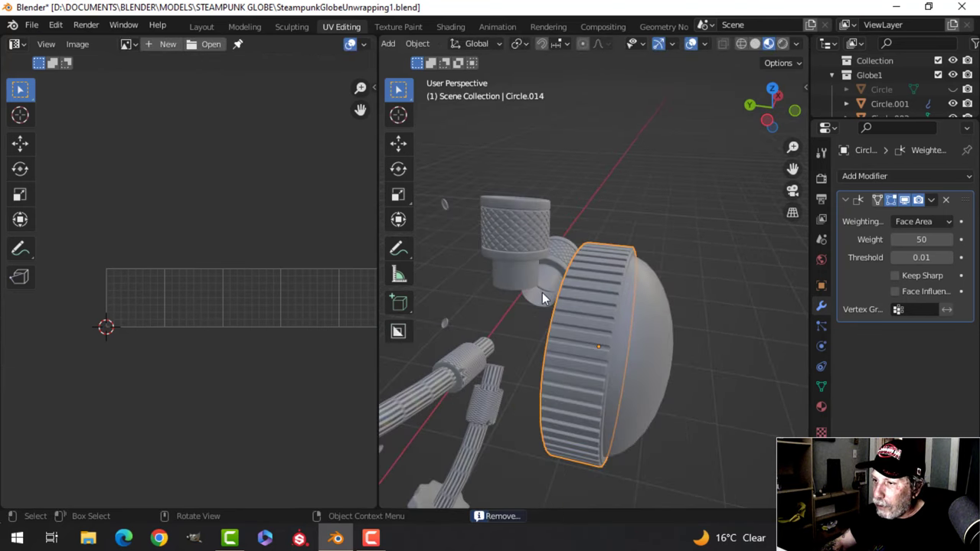
Step: Select the ribbed ring together with the knurled knobs beside it
left_click(530, 211, "shift")
left_click(524, 238)
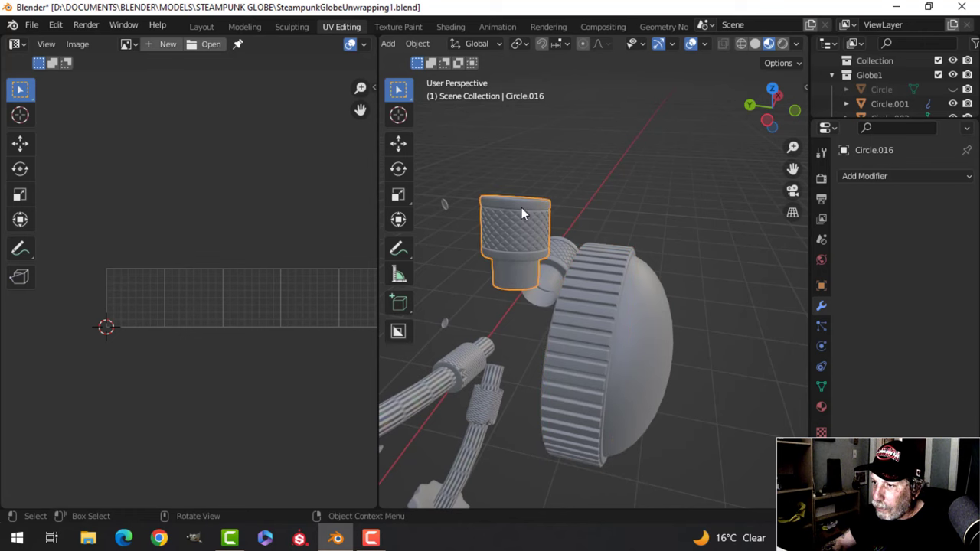
left_click(591, 281)
left_click(525, 272, "shift")
middle_click_drag(578, 252, 601, 280)
left_click(537, 267, "shift")
Step: Add the two cog-shaped fittings to the selection, isolate the selected parts in local view and deselect them
scroll(533, 288, "down", 3)
scroll(558, 280, "down", 3)
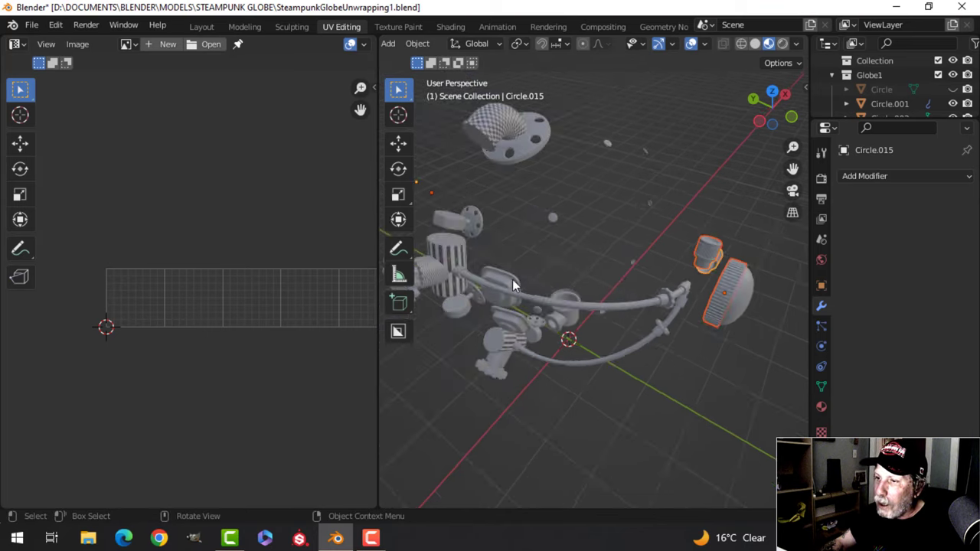
middle_click_drag(483, 282, 513, 322, "shift")
left_click(494, 291, "shift")
left_click(527, 368, "shift")
middle_click_drag(605, 323, 526, 279)
key("KP_Divide")
scroll(568, 323, "up", 2)
left_click(567, 328)
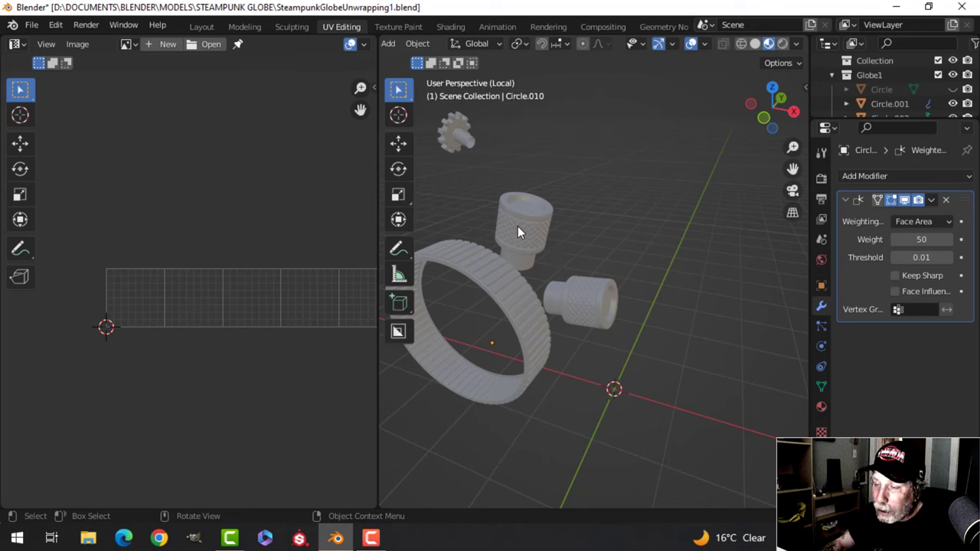
Step: Select the ribbed ring's whole mesh in Edit Mode and unwrap it with Cube Projection
middle_click_drag(518, 227, 559, 259)
scroll(606, 278, "up", 2)
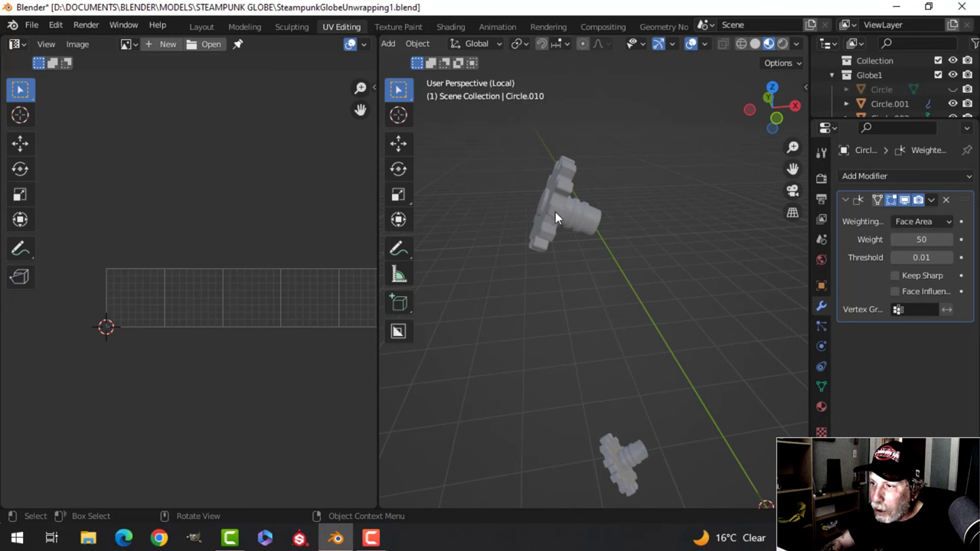
middle_click_drag(578, 379, 554, 280)
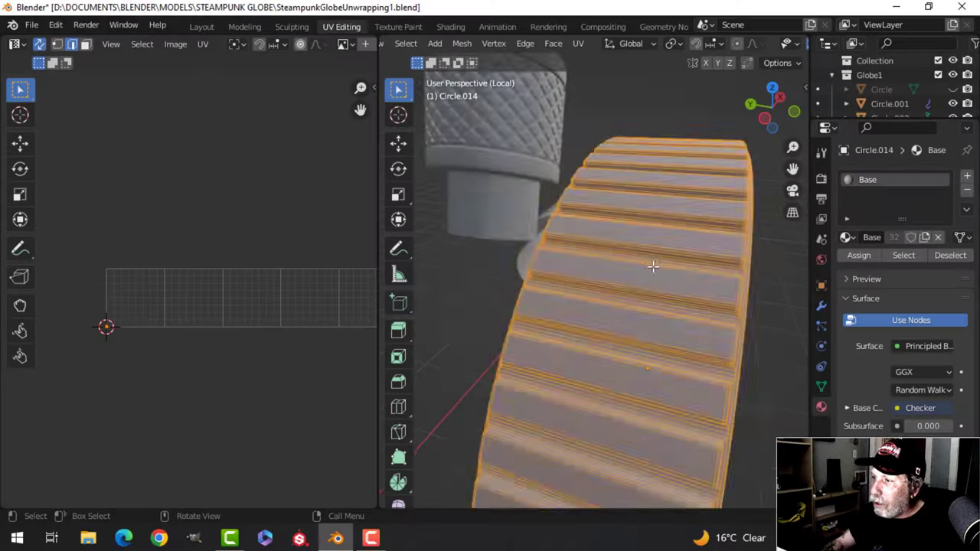
scroll(653, 267, "down", 3)
key("alt+a")
middle_click_drag(656, 284, 635, 286)
key("a")
key("u")
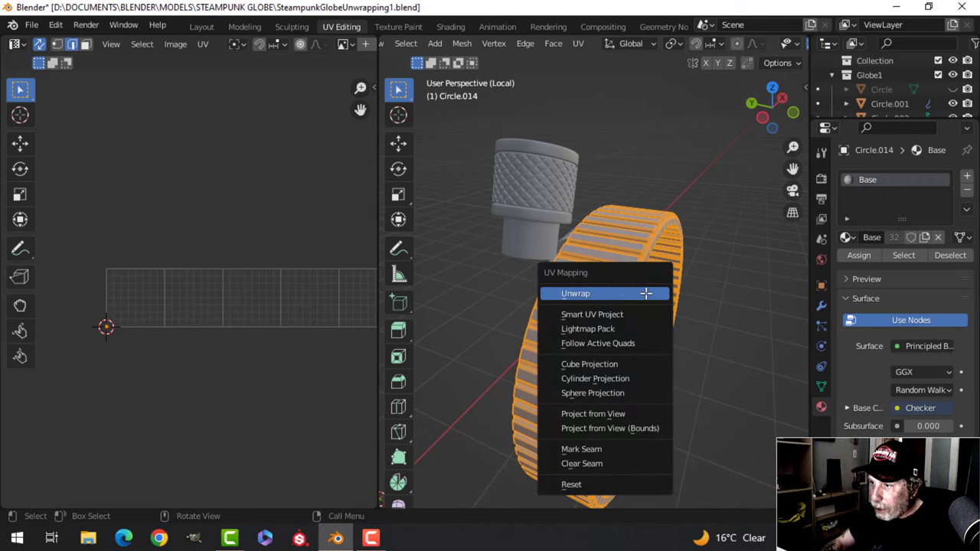
left_click(607, 364)
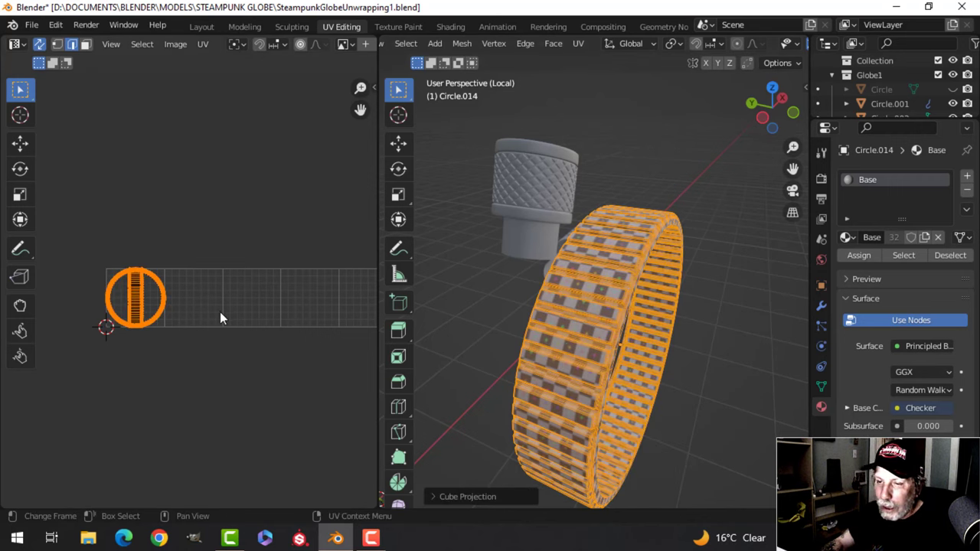
Step: Deselect the ribbed ring's mesh, return to Object Mode and examine the checker pattern on its ribs
scroll(220, 312, "up", 1)
scroll(519, 319, "up", 4)
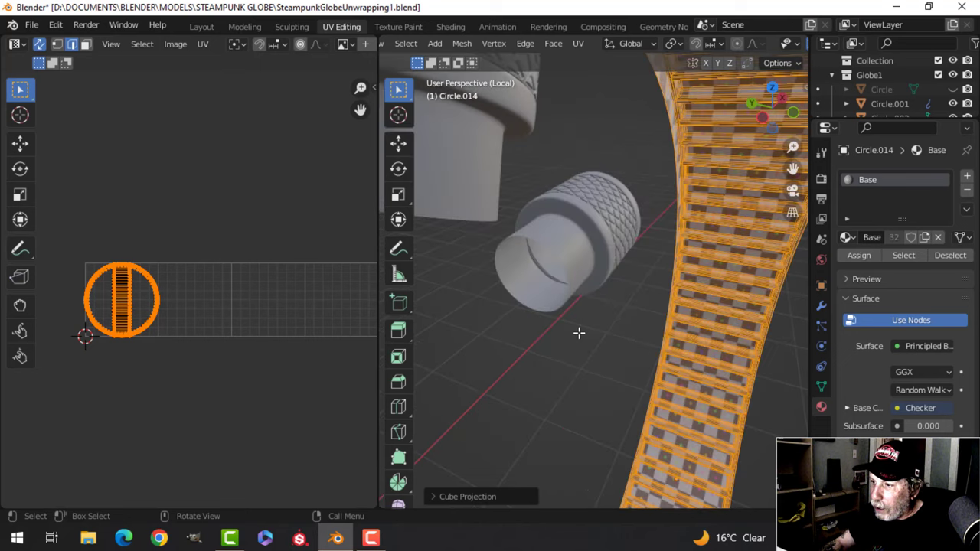
scroll(578, 332, "down", 4)
key("alt+a")
key("Tab")
middle_click_drag(585, 335, 564, 340)
scroll(563, 341, "up", 5)
scroll(563, 342, "down", 2)
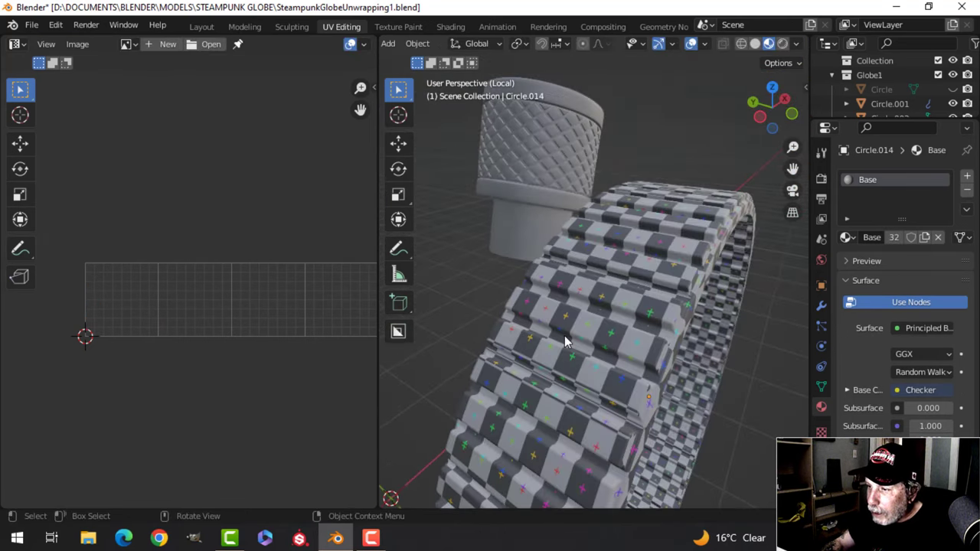
scroll(591, 322, "down", 5)
Step: Select the upright knob and separate its knurled band into its own object, returning to Object Mode
middle_click_drag(596, 287, 586, 315, "shift")
scroll(595, 304, "up", 2)
scroll(581, 308, "up", 2)
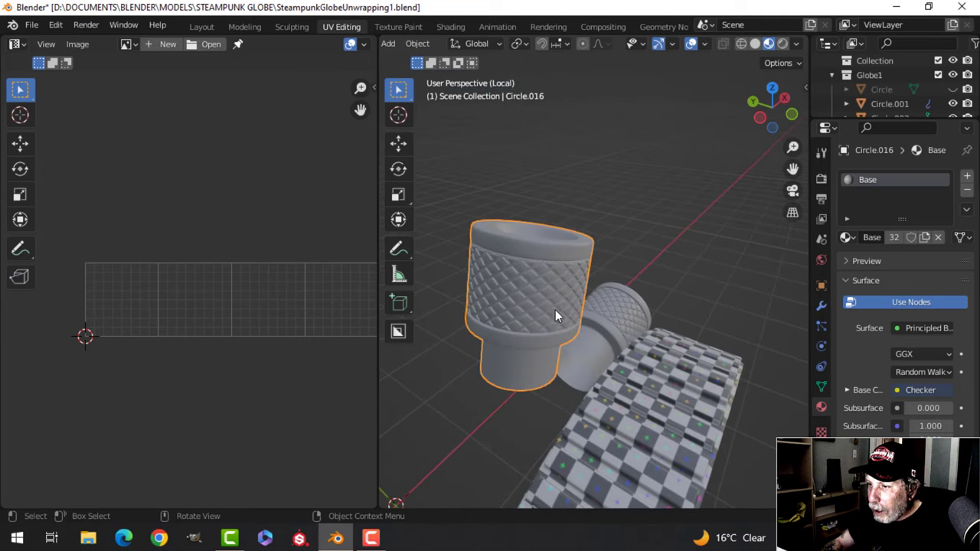
key("Tab")
scroll(554, 306, "up", 3)
scroll(554, 306, "down", 3)
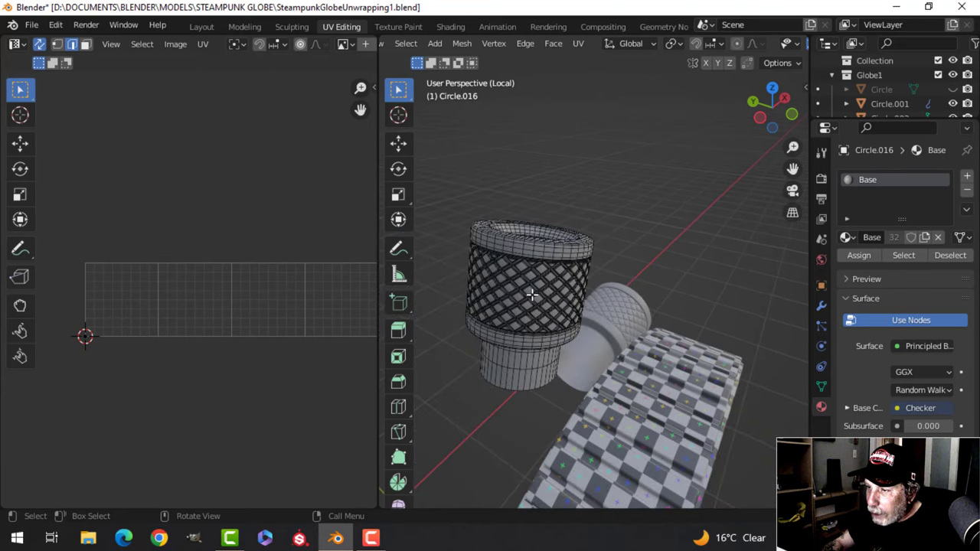
key("ctrl+l")
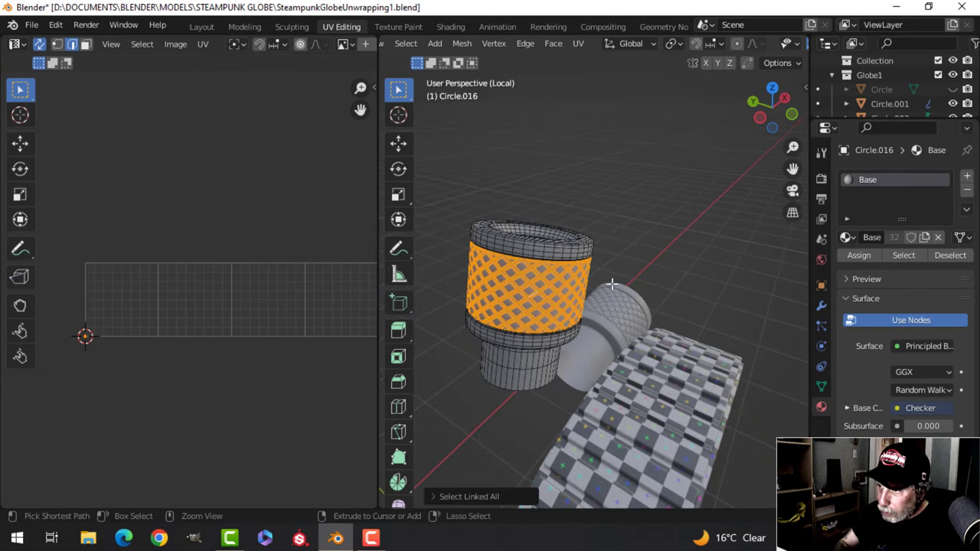
scroll(608, 284, "up", 3)
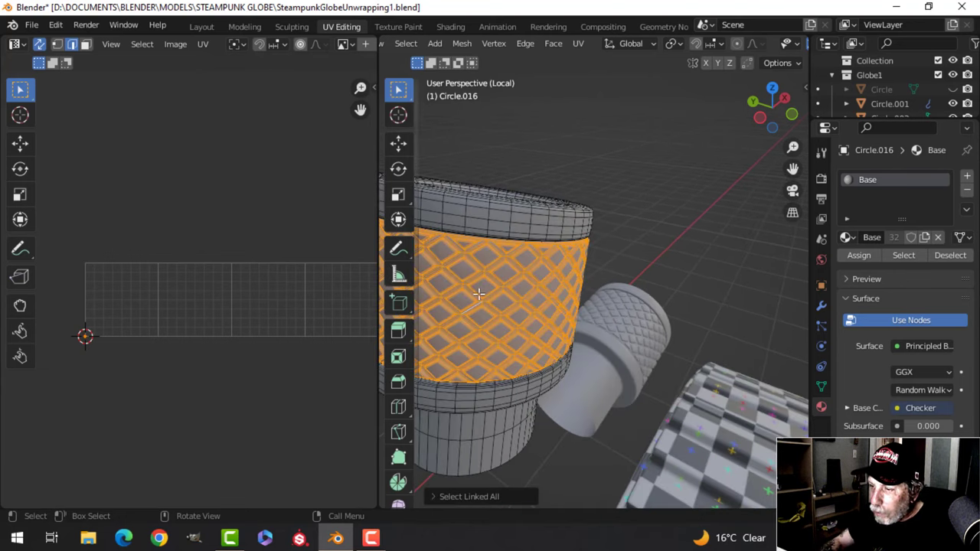
key("p")
left_click(529, 287)
key("Tab")
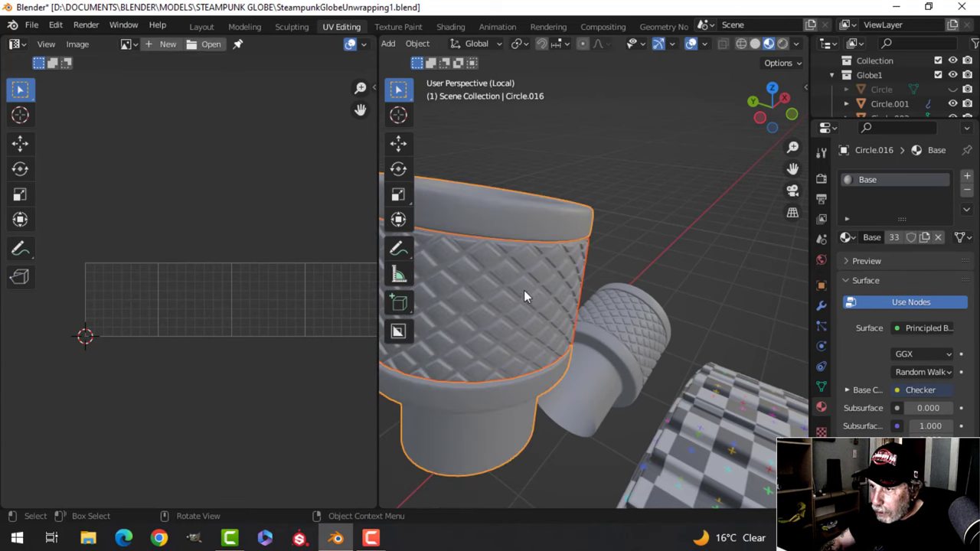
Step: Select the upright knob's smooth body and check its modifiers
left_click(525, 211)
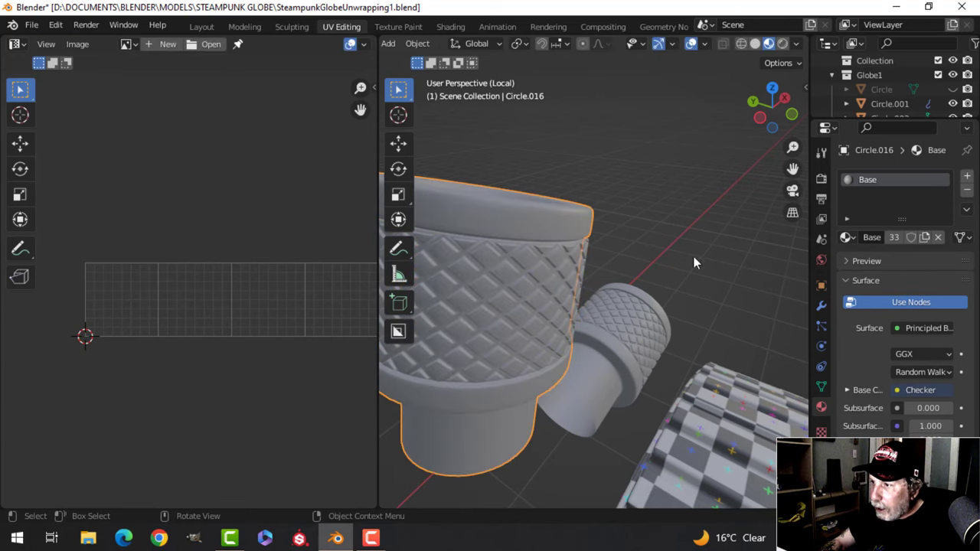
left_click(821, 305)
scroll(549, 258, "down", 5)
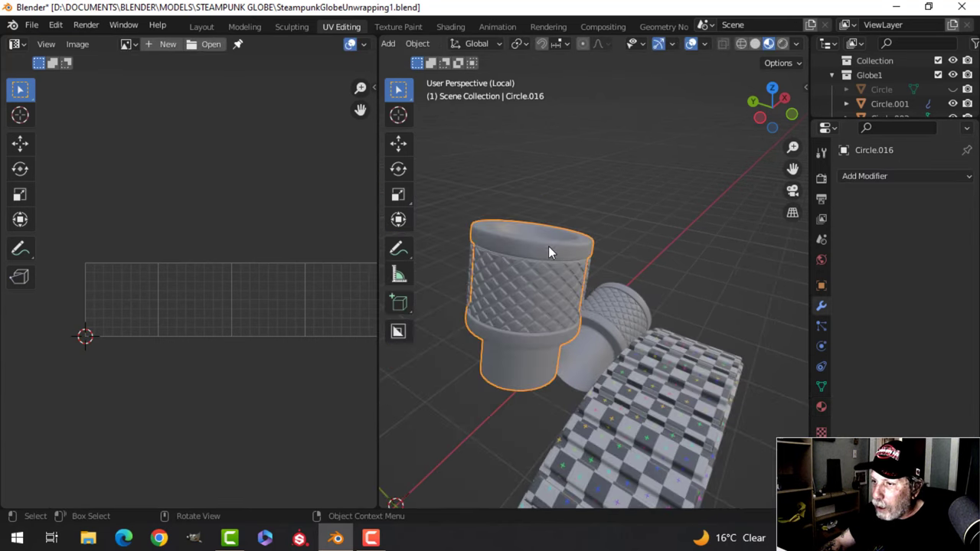
Step: Select the separated knurled band and unwrap its whole mesh with Cube Projection in Edit Mode
left_click(532, 291)
scroll(553, 307, "up", 3)
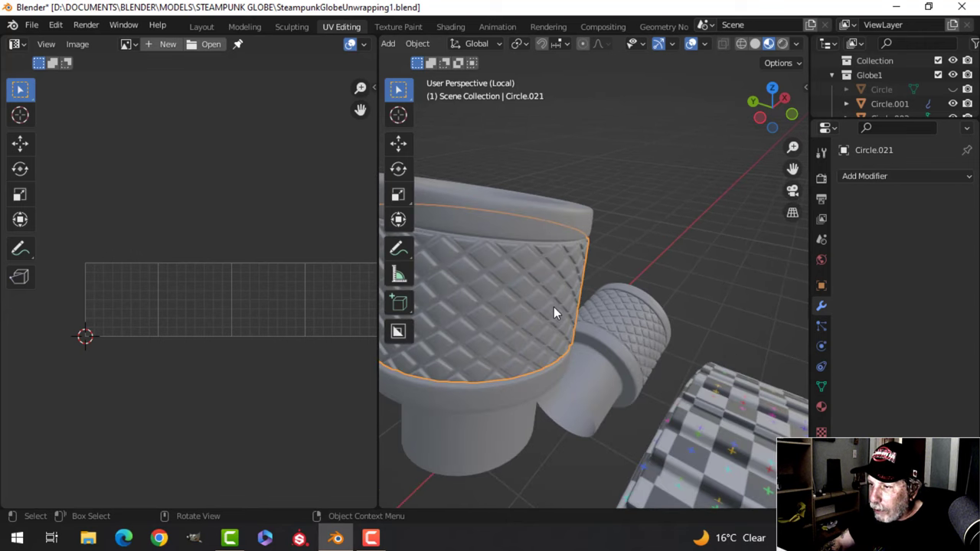
key("Tab")
scroll(544, 302, "down", 5)
scroll(544, 301, "up", 1)
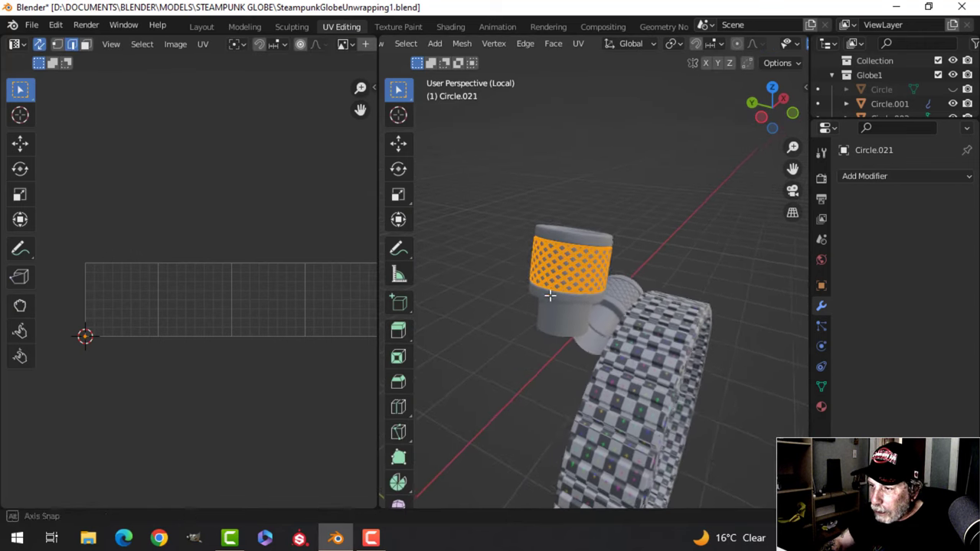
scroll(606, 299, "up", 2)
key("u")
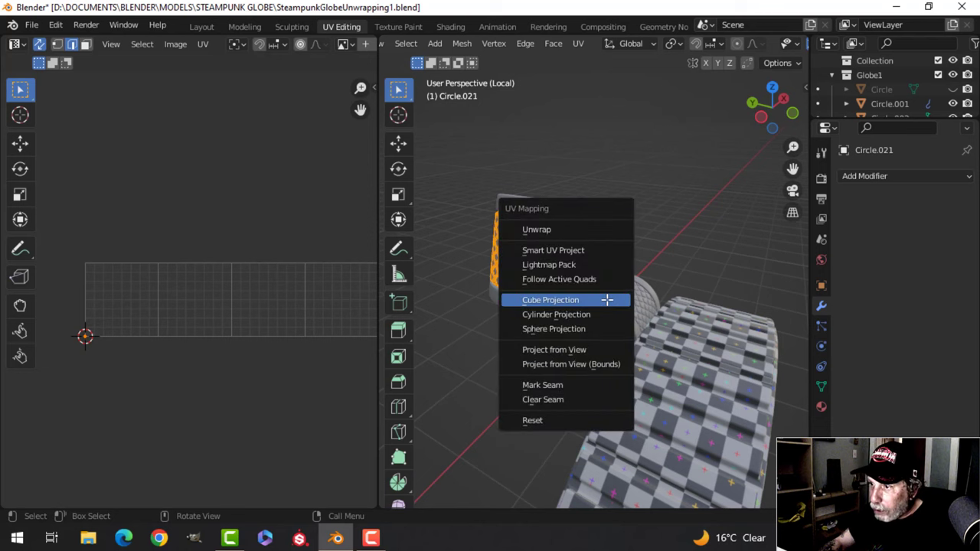
left_click(607, 299)
scroll(597, 302, "up", 3)
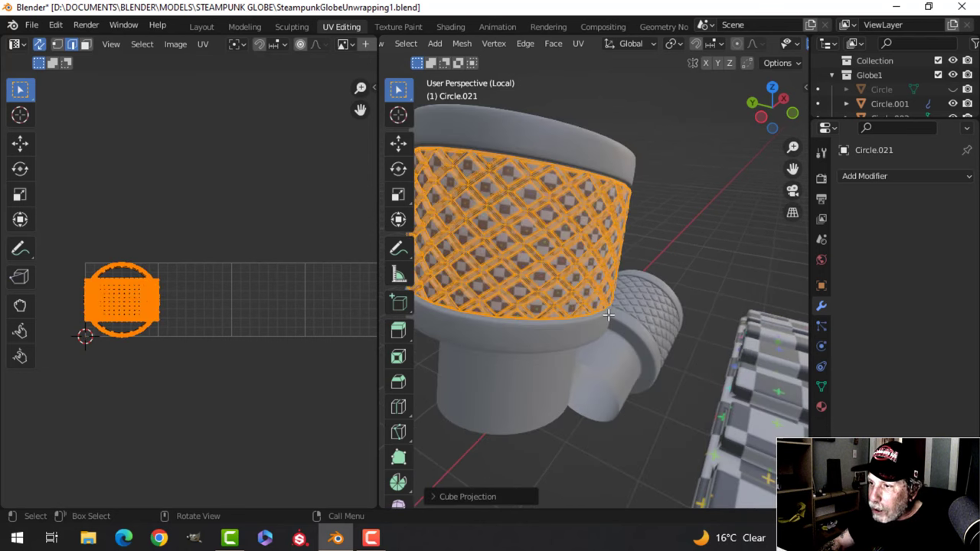
Step: Return to Object Mode and examine the checker pattern on the knurled band up close
key("Tab")
scroll(571, 301, "up", 4)
scroll(561, 300, "down", 10)
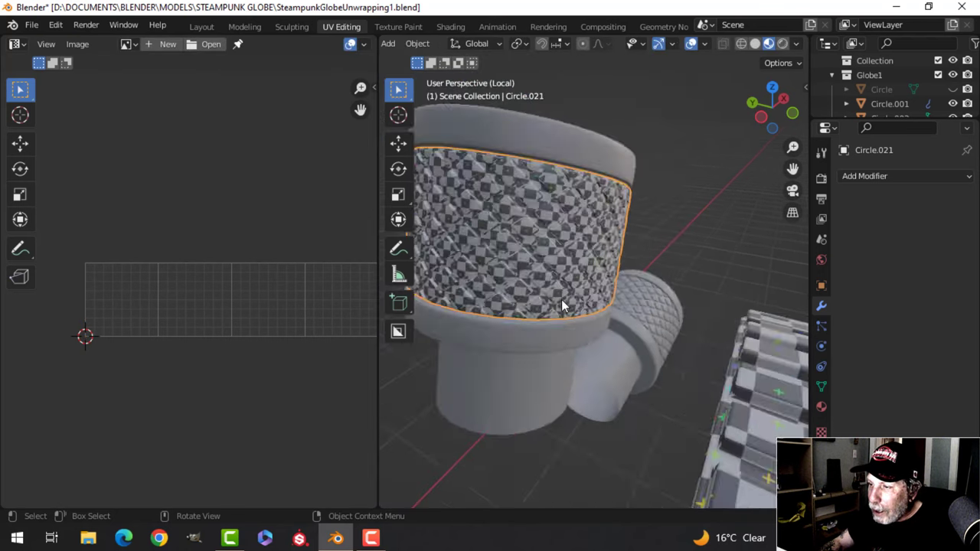
middle_click_drag(558, 281, 589, 281)
scroll(549, 281, "up", 9)
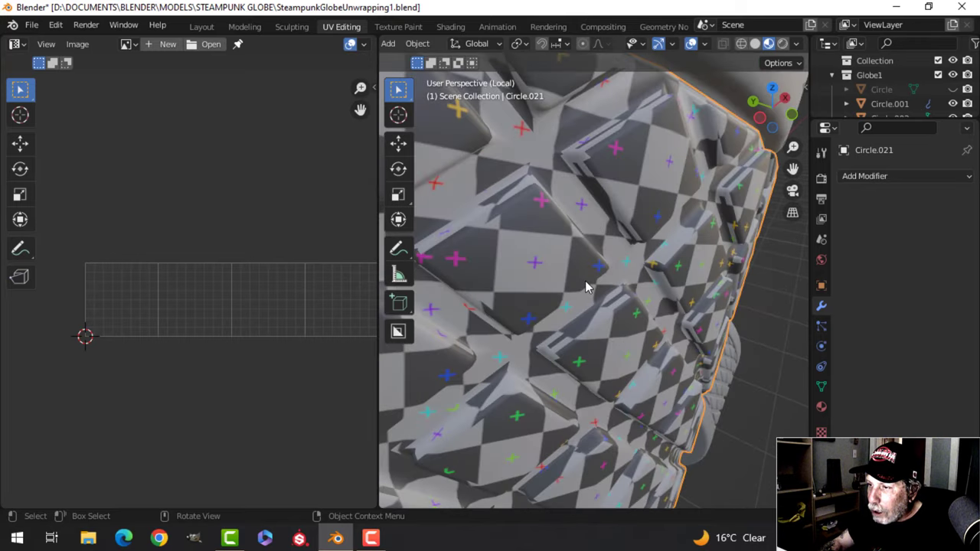
scroll(586, 287, "down", 6)
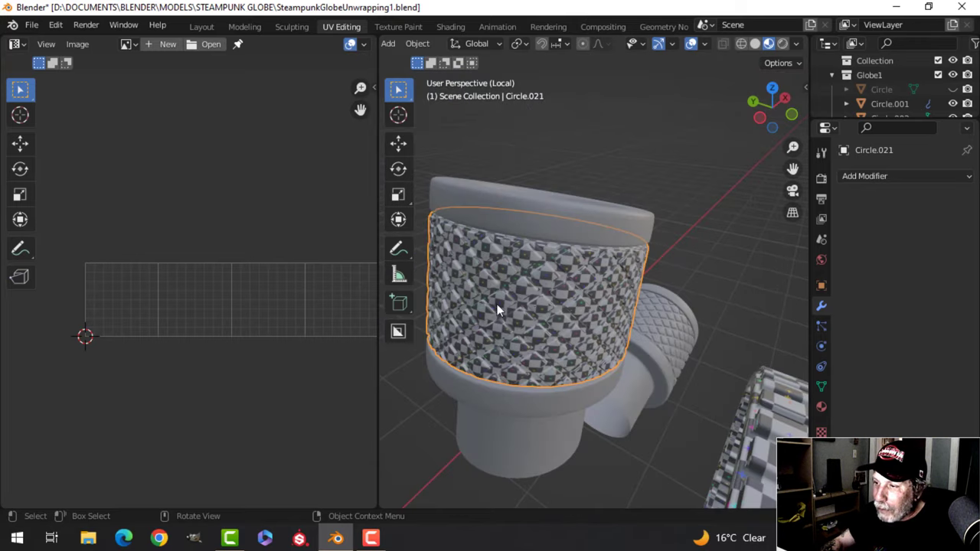
Step: Dissolve the surplus edge loops around the outside of the upright knob body's upper rim
left_click(571, 228)
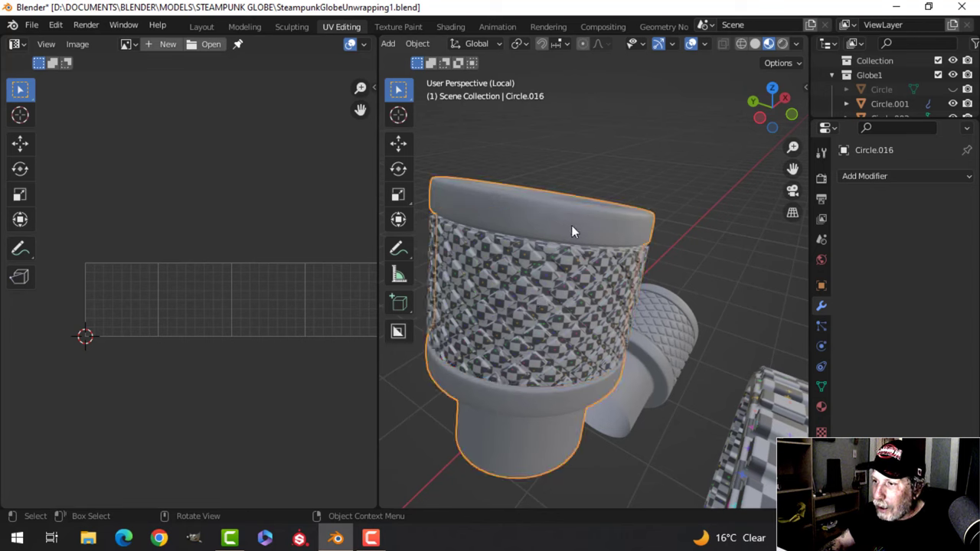
key("Tab")
key("a")
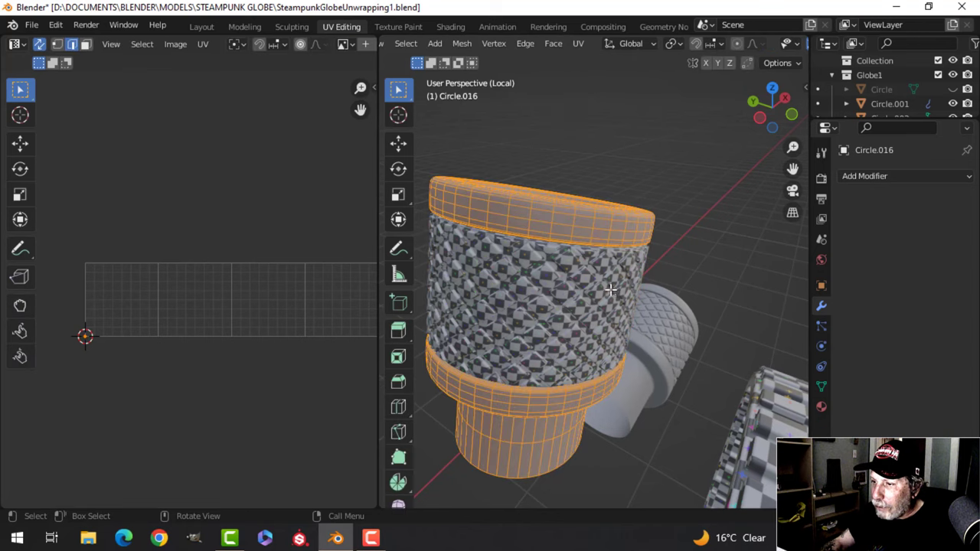
key("alt+a")
middle_click_drag(584, 277, 563, 276)
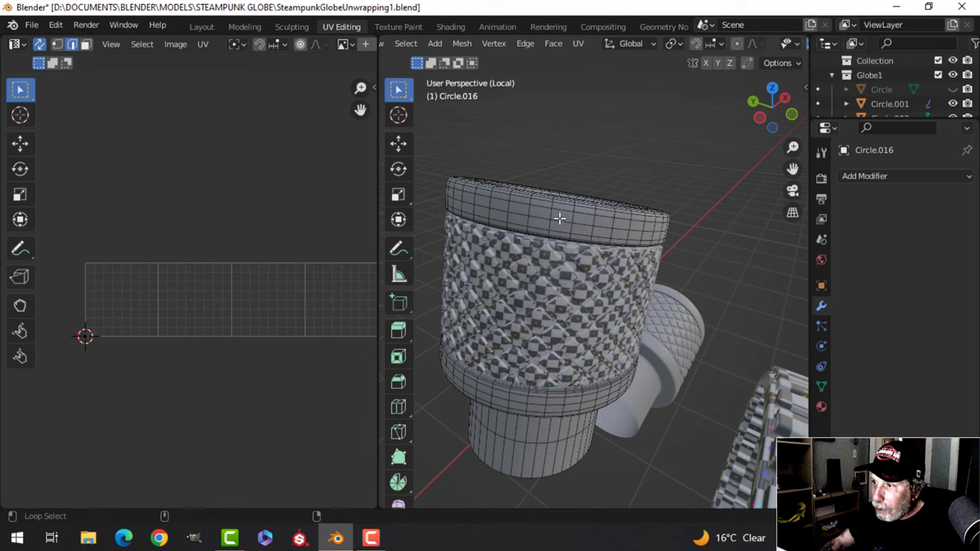
key("x")
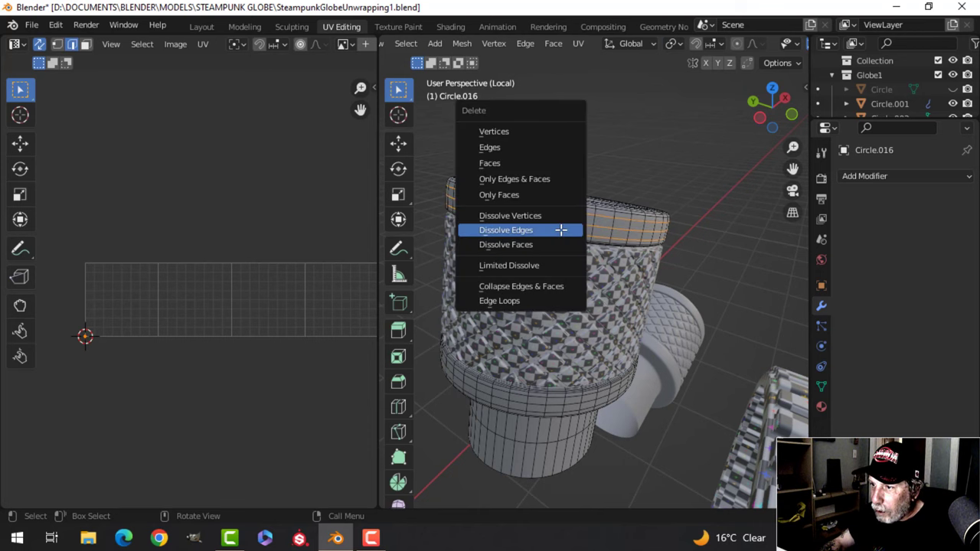
left_click(560, 229)
key("Tab")
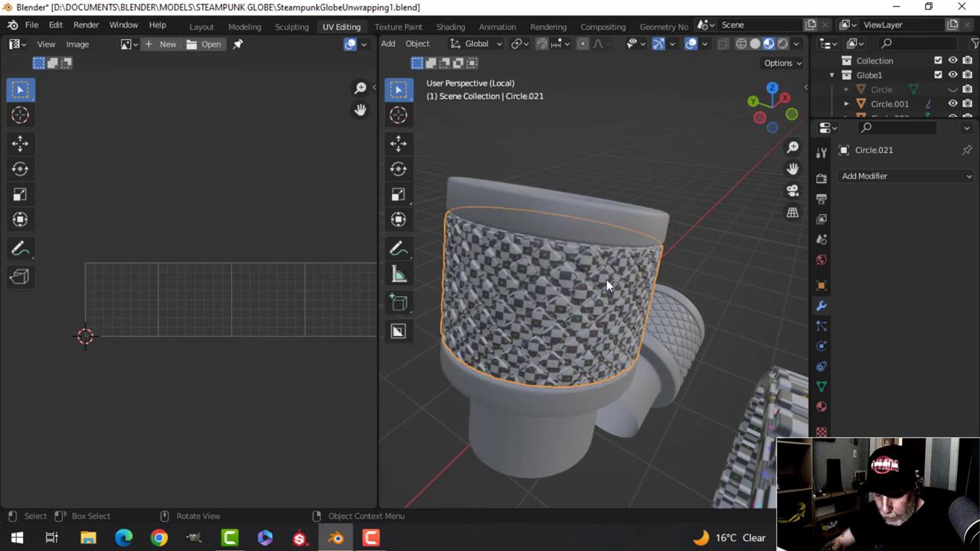
Step: With the knurled band hidden, delete the two middle face loops of the knob body that it covers
key("Tab")
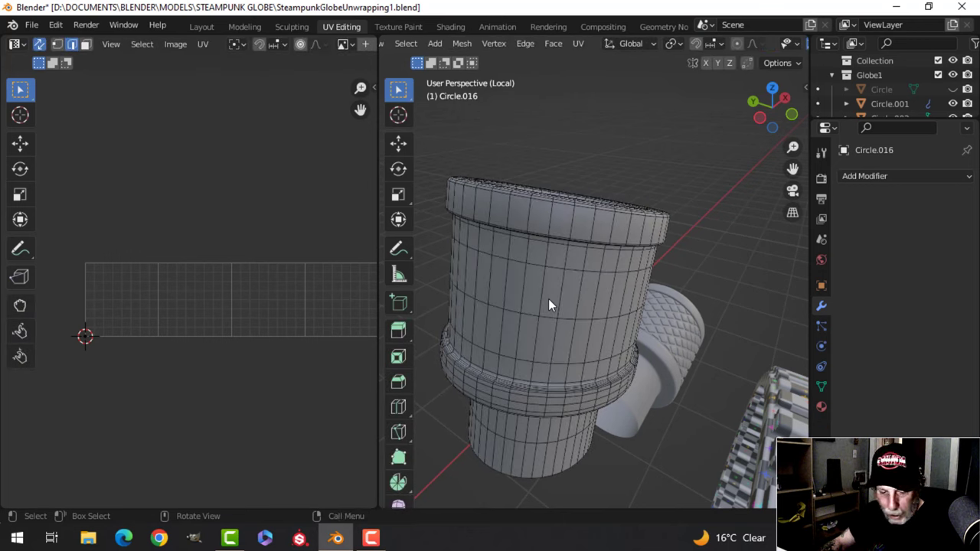
left_click(563, 291, "alt")
left_click(551, 337, "alt+shift")
key("x")
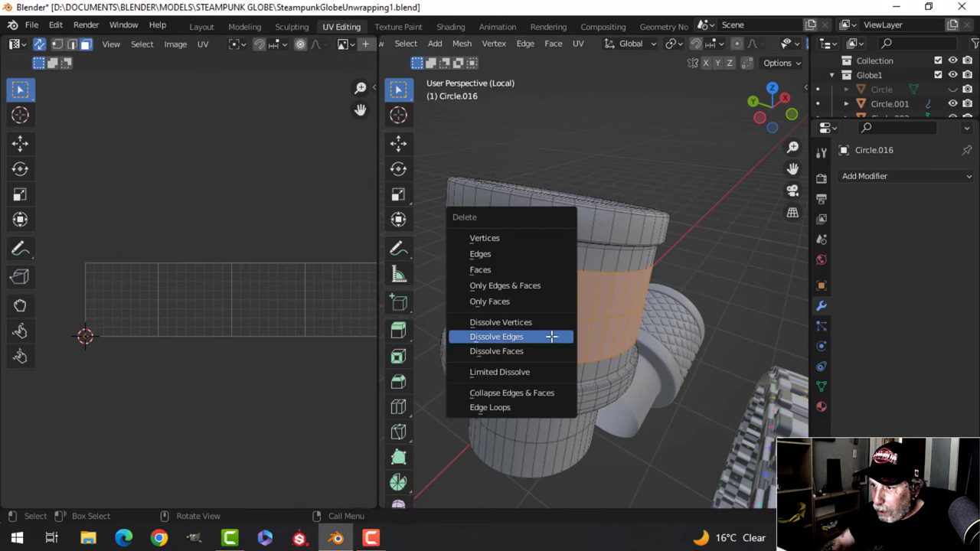
left_click(506, 270)
key("Tab")
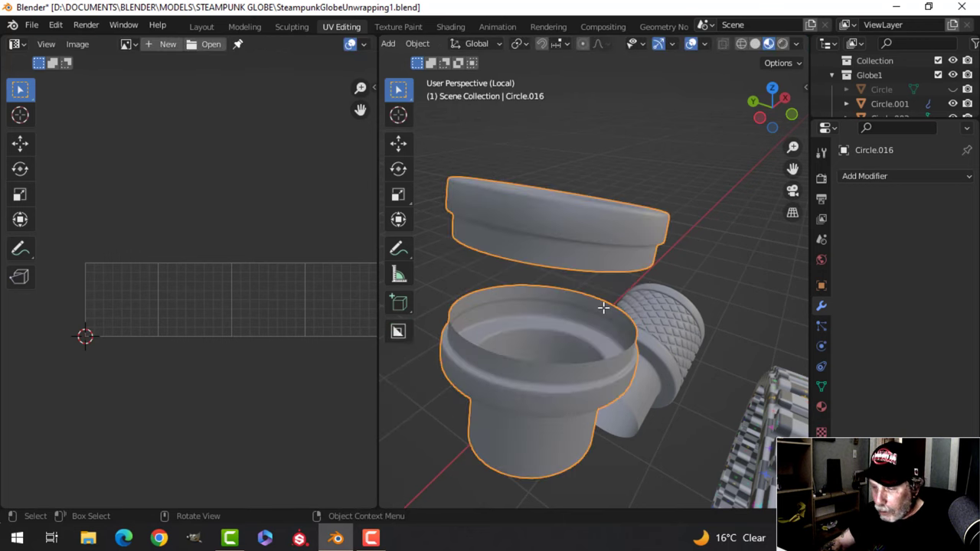
Step: Dissolve the surplus edge loops around the knob body's lower collar and the narrow cylinder beneath it
key("Tab")
scroll(587, 319, "up", 8)
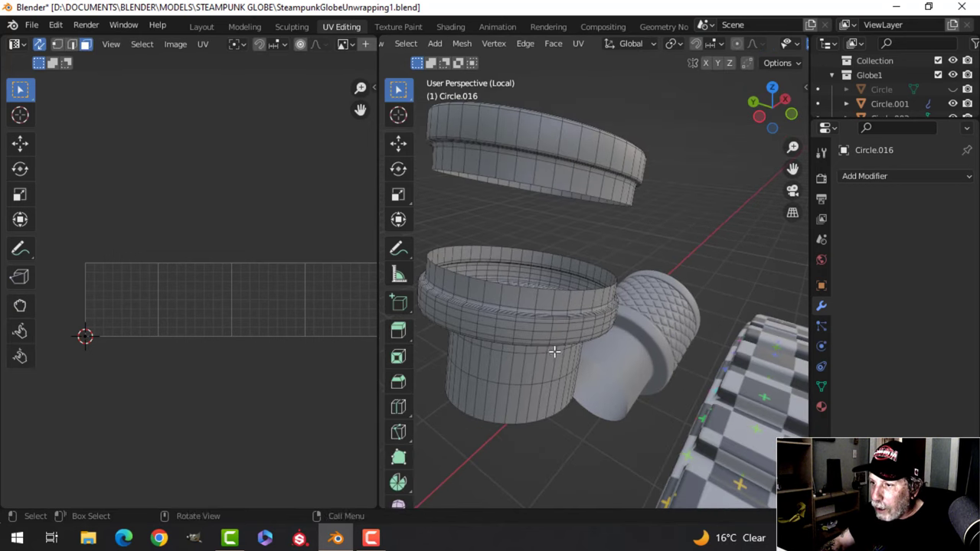
middle_click_drag(554, 328, 551, 328)
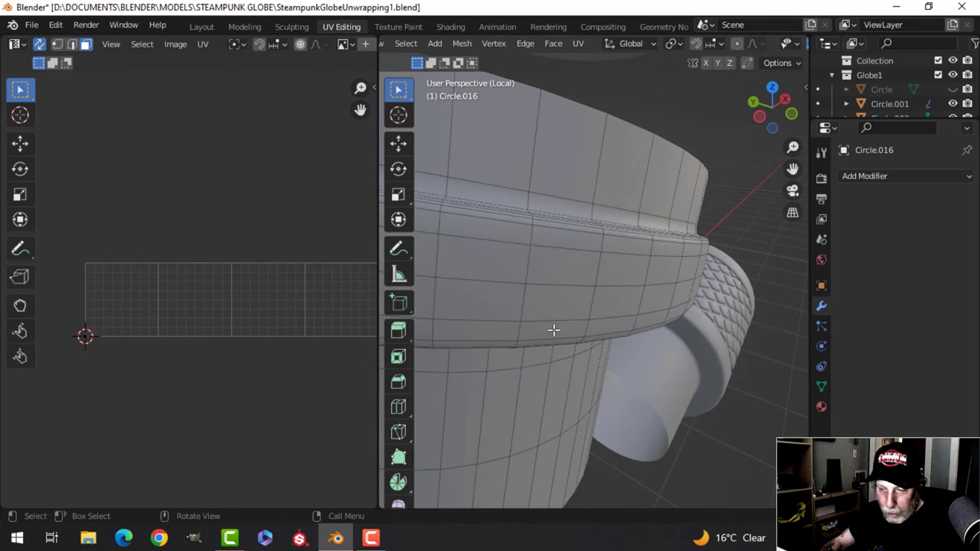
key("2")
left_click(489, 315, "alt+shift")
middle_click_drag(521, 429, 517, 310)
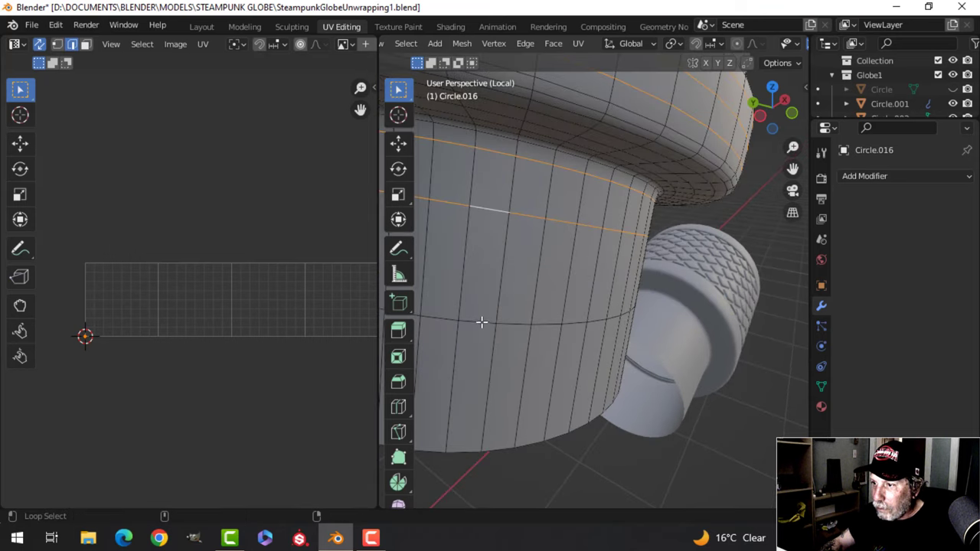
key("x")
left_click(459, 389)
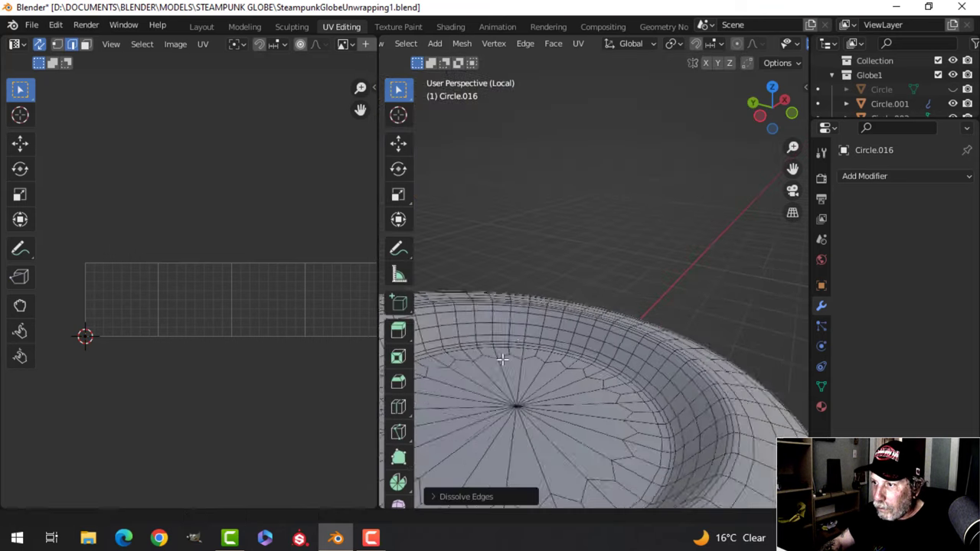
Step: Dissolve the two surplus edge loops on the underside of the knob's lower collar
middle_click_drag(501, 359, 533, 267)
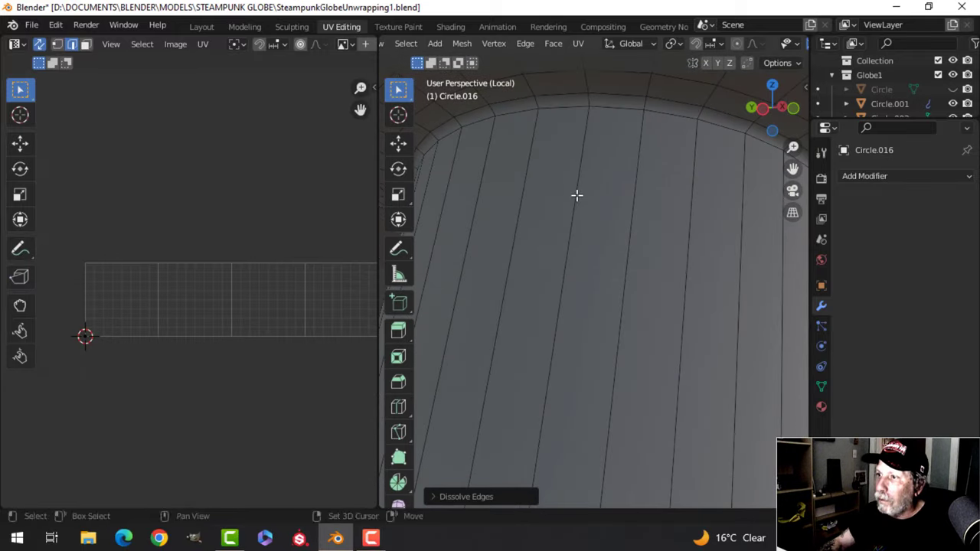
scroll(577, 195, "down", 3)
left_click(538, 168, "alt")
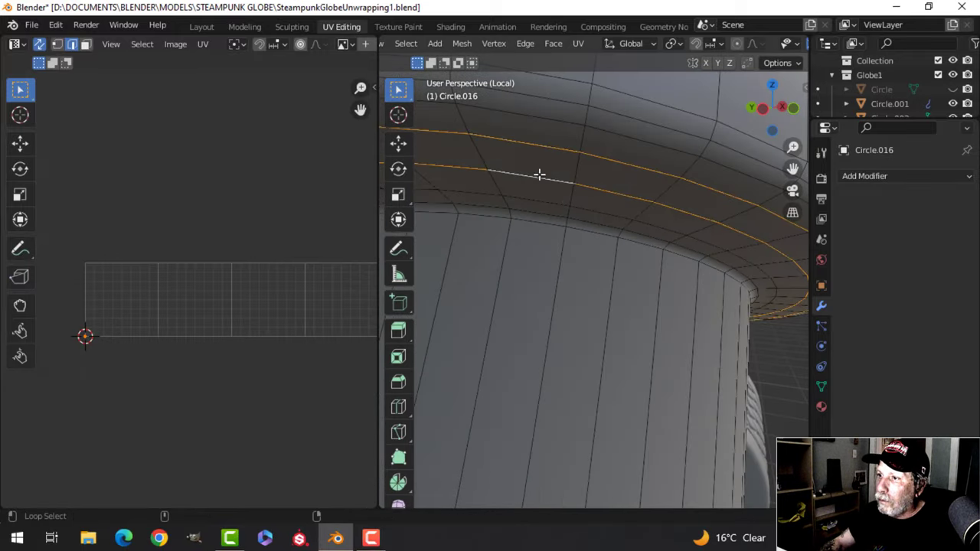
key("x")
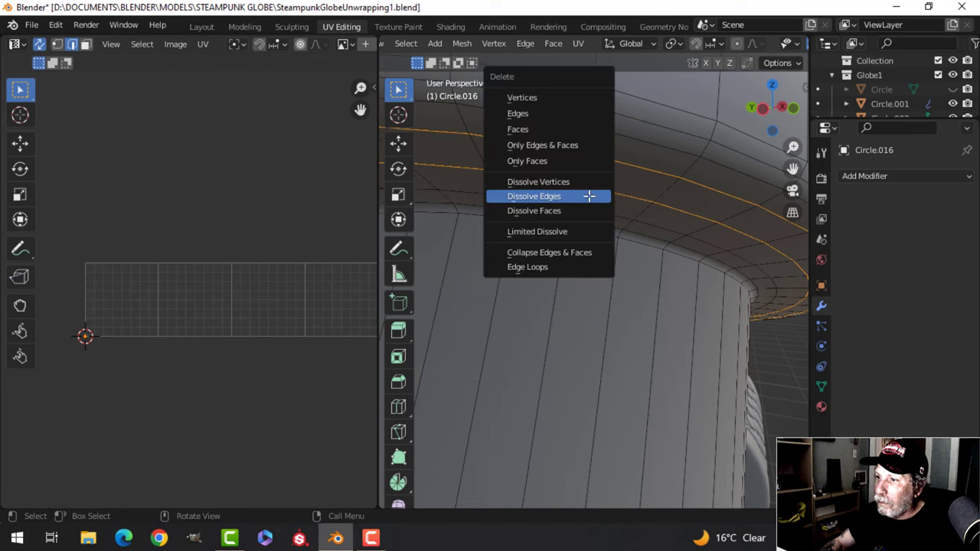
left_click(589, 196)
scroll(597, 184, "down", 6)
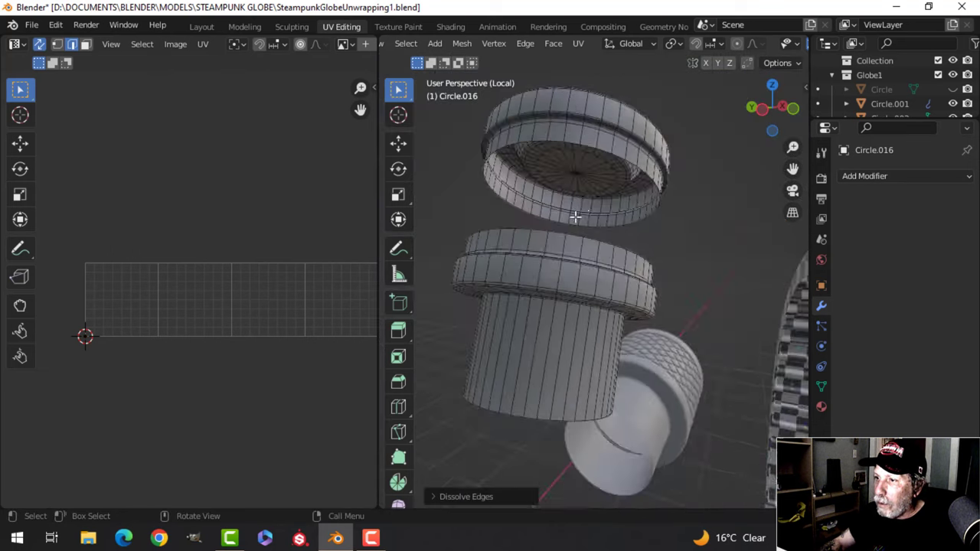
Step: Grow the selection from the center vertex of the knob's recessed top and delete the selected fan of vertices
middle_click_drag(574, 216, 566, 348)
scroll(594, 332, "up", 4)
key("1")
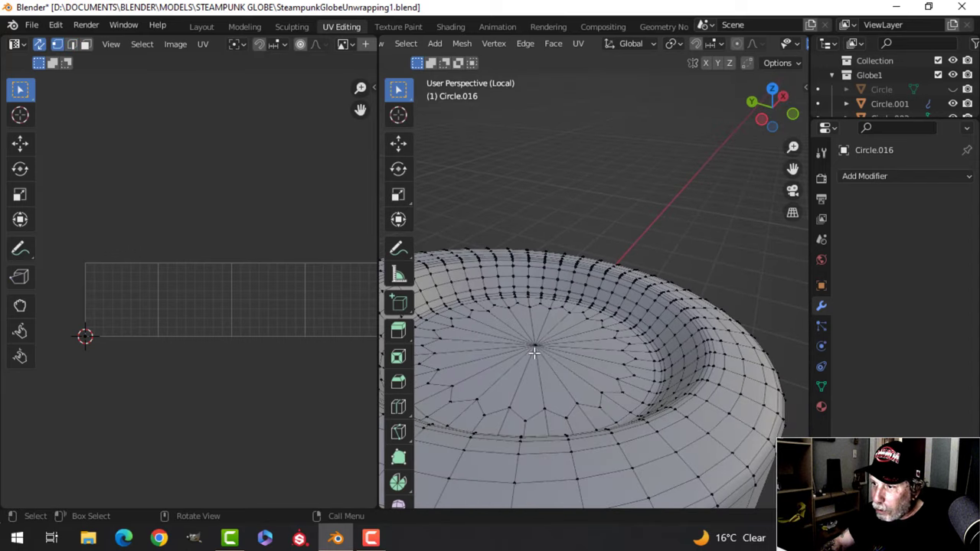
key("ctrl+KP_Add")
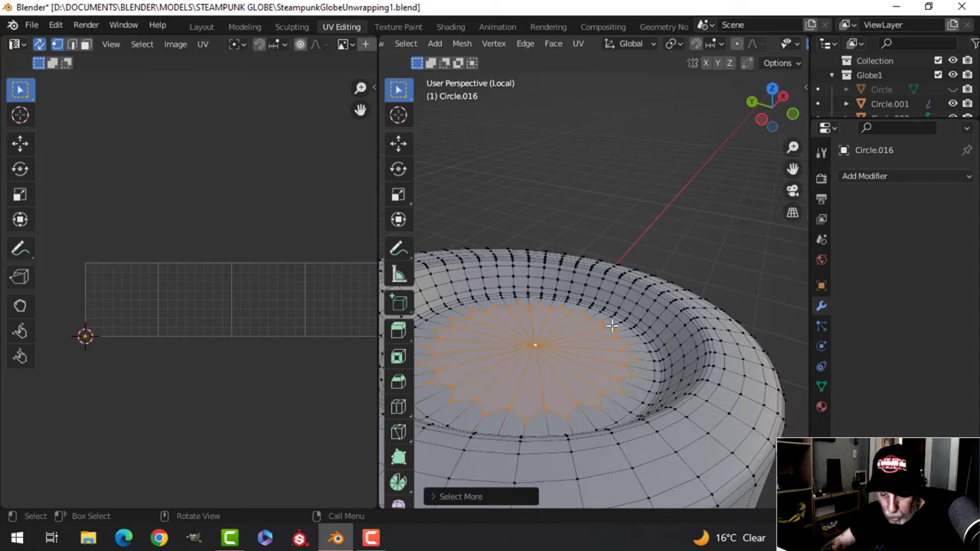
key("x")
left_click(574, 230)
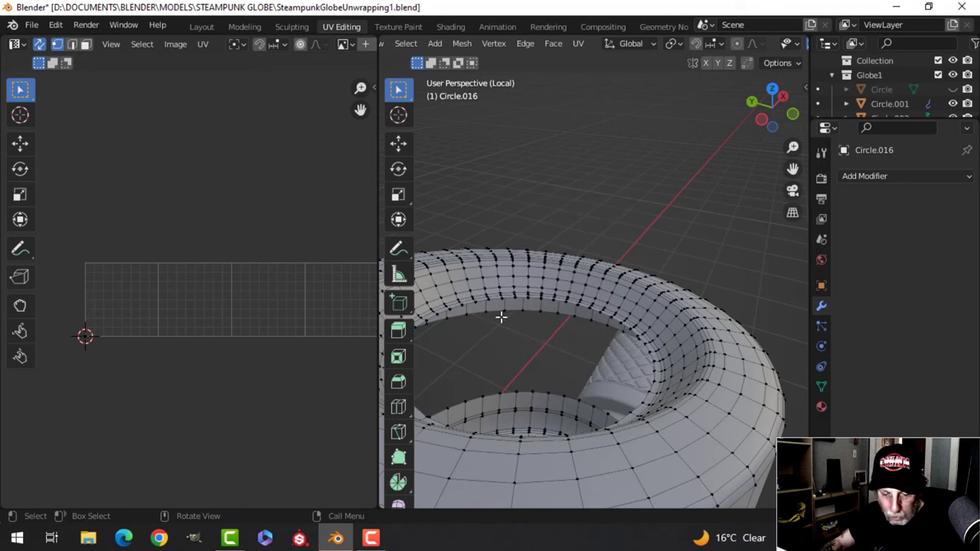
Step: Fill the hole in the knob's recessed top with a face and dissolve the surplus edge loops on the recess wall
key("2")
key("f")
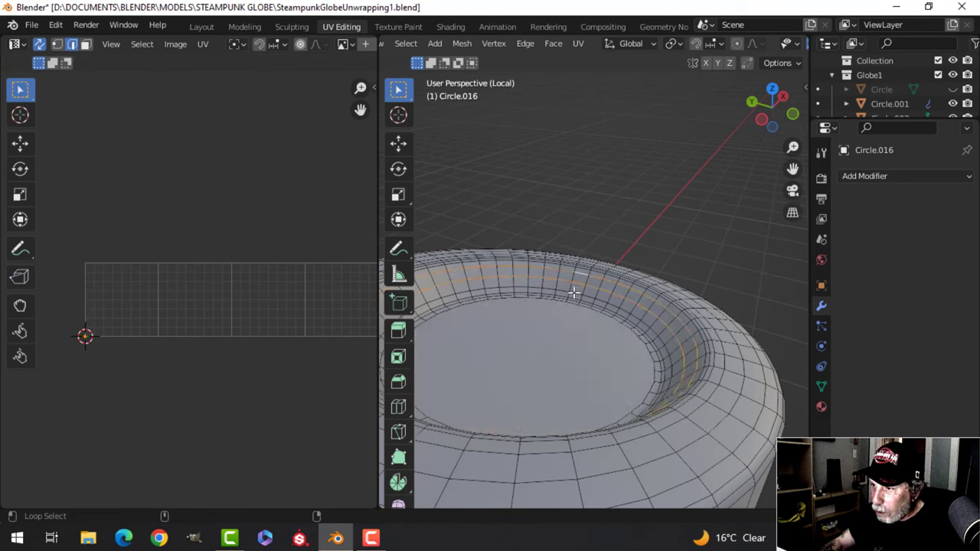
key("x")
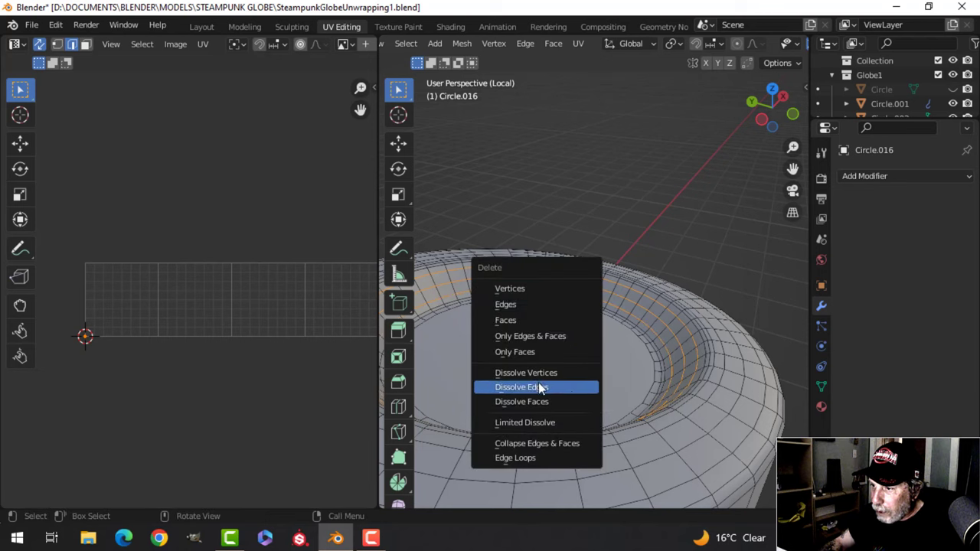
left_click(538, 382)
Step: Dissolve the surplus edge loop running around the knob's rounded top rim
left_click(678, 441, "alt")
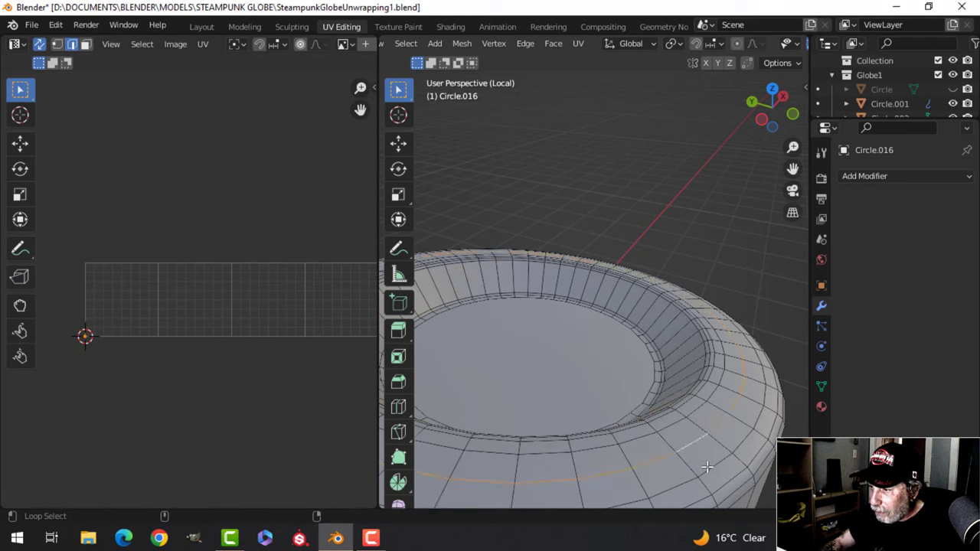
key("x")
left_click(669, 436)
scroll(603, 381, "down", 9)
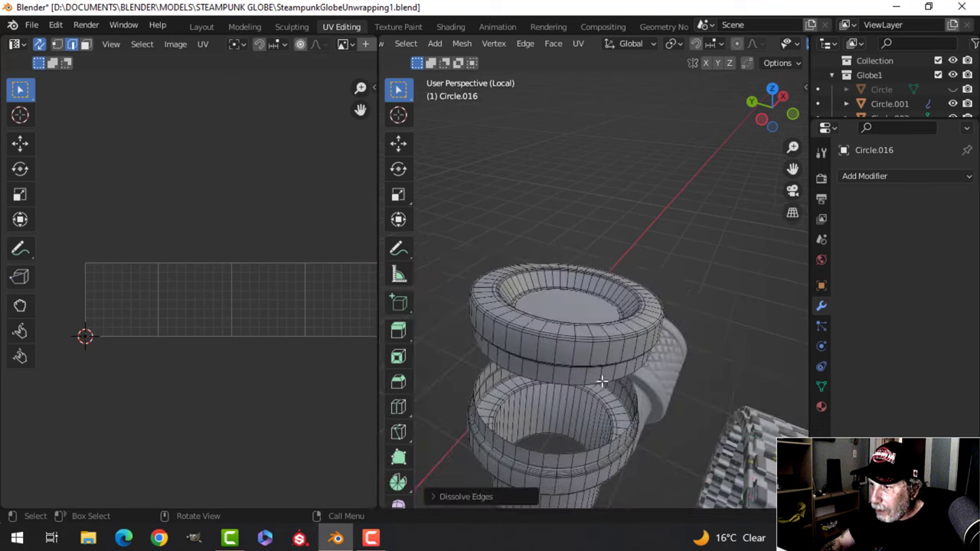
Step: From the back view, mark a seam along one lengthwise edge line on both the knob's cap and its lower body
key("Tab")
scroll(607, 380, "up", 5)
key("Tab")
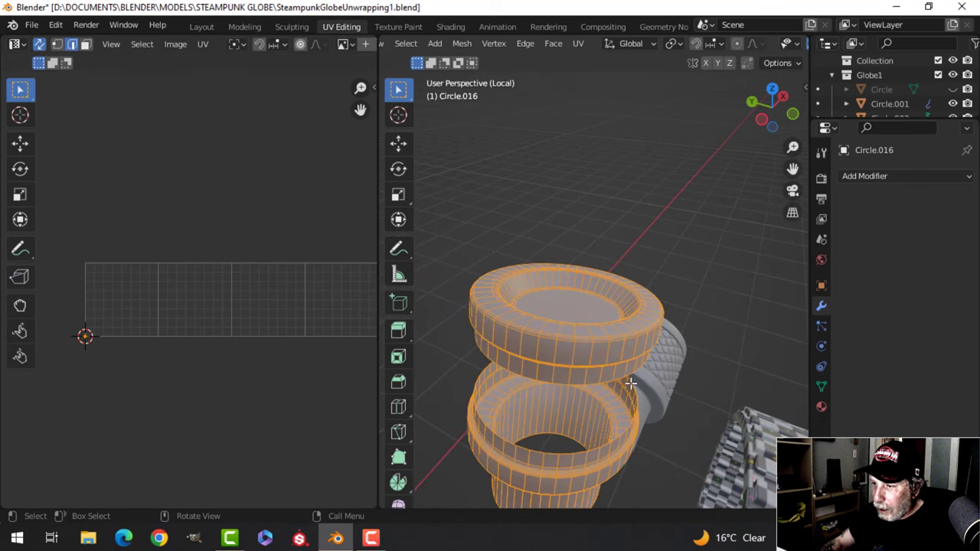
middle_click_drag(630, 383, 570, 349, "shift")
key("ctrl+KP_1")
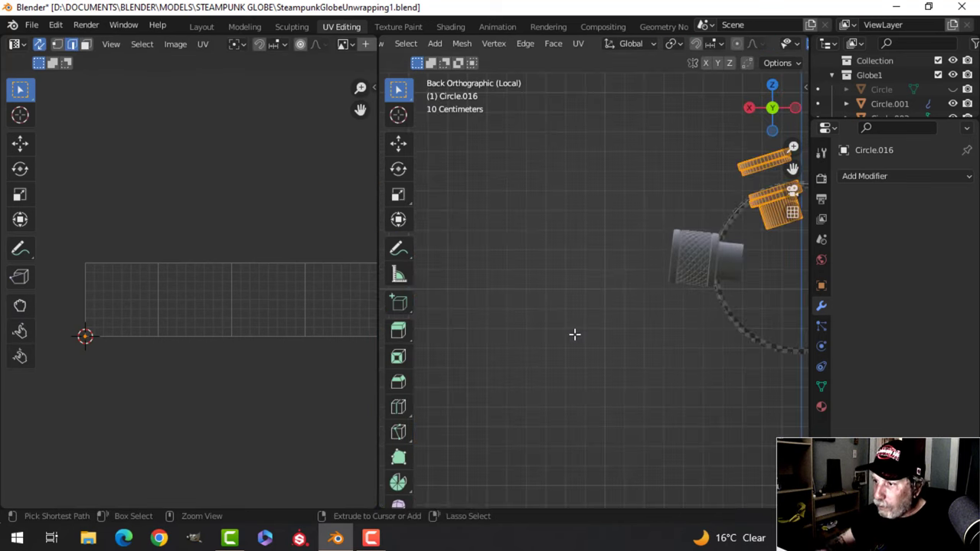
middle_click_drag(673, 303, 575, 385, "shift")
scroll(730, 331, "up", 2)
scroll(731, 331, "up", 4)
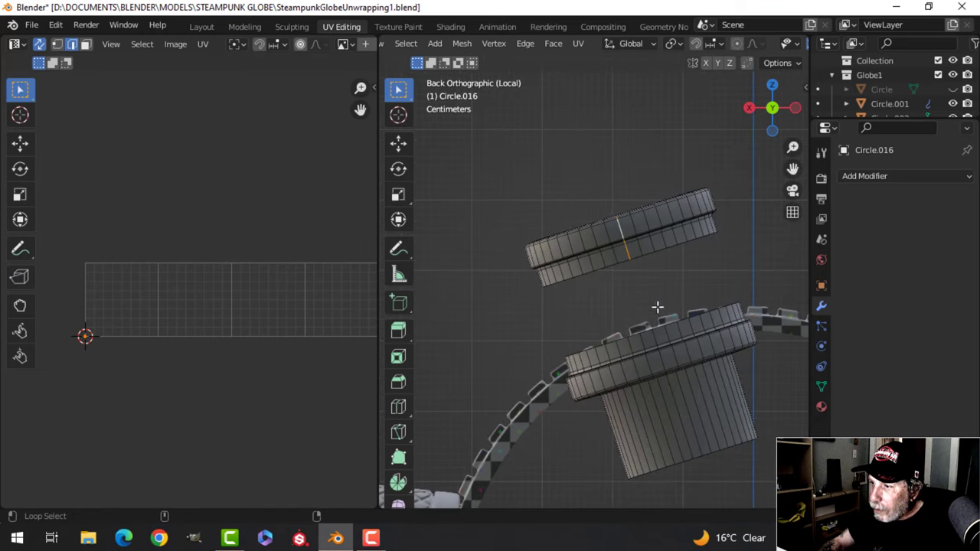
left_click(678, 408, "alt+shift")
key("ctrl+e")
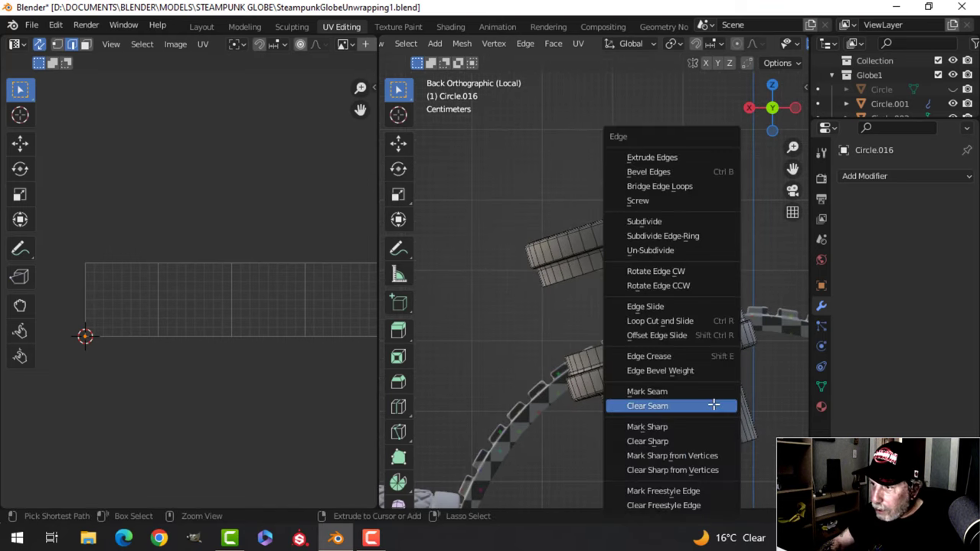
left_click(678, 386)
Step: Unwrap the whole knob body and inspect the checker pattern on its cap and collar
key("a")
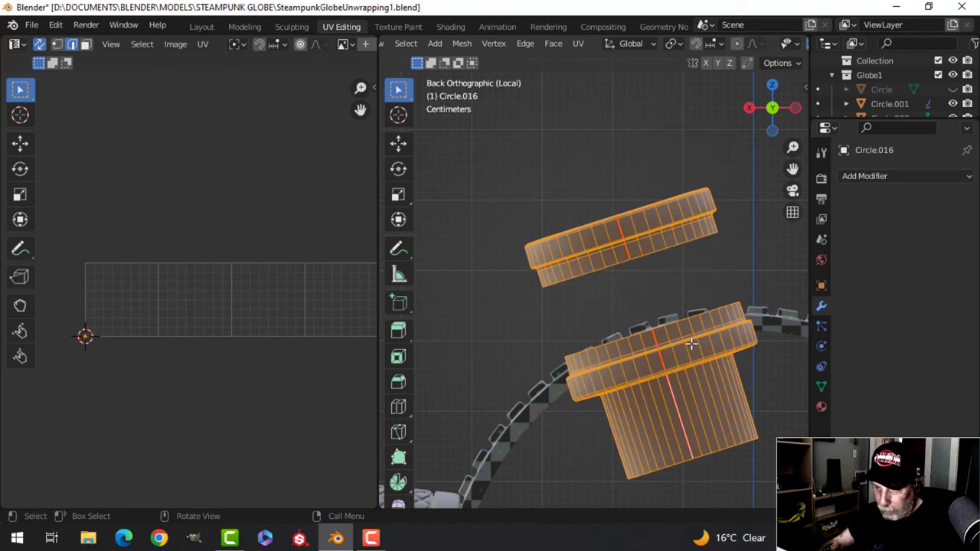
key("u")
left_click(633, 276)
key("Tab")
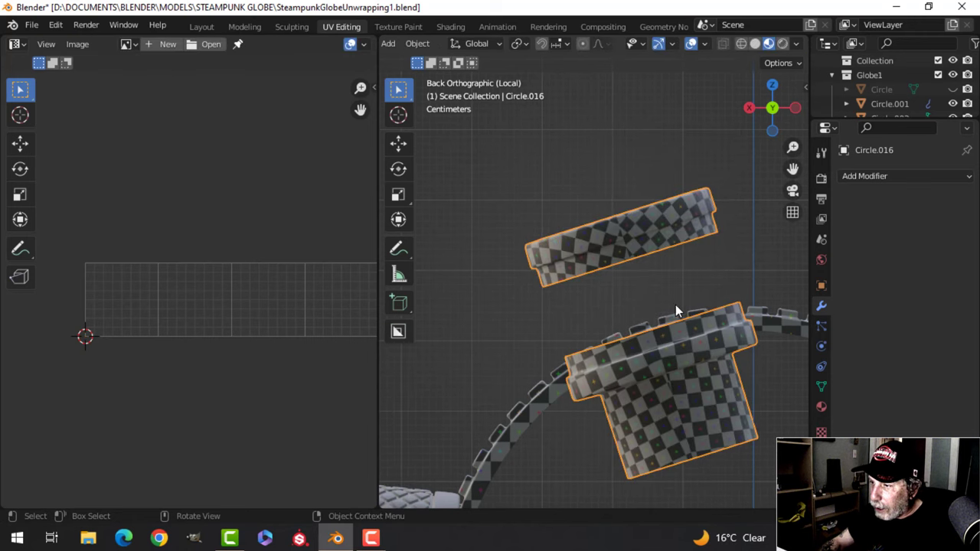
middle_click_drag(675, 310, 612, 325)
middle_click_drag(577, 295, 552, 303)
scroll(593, 274, "up", 3)
key("Tab")
scroll(528, 276, "up", 4)
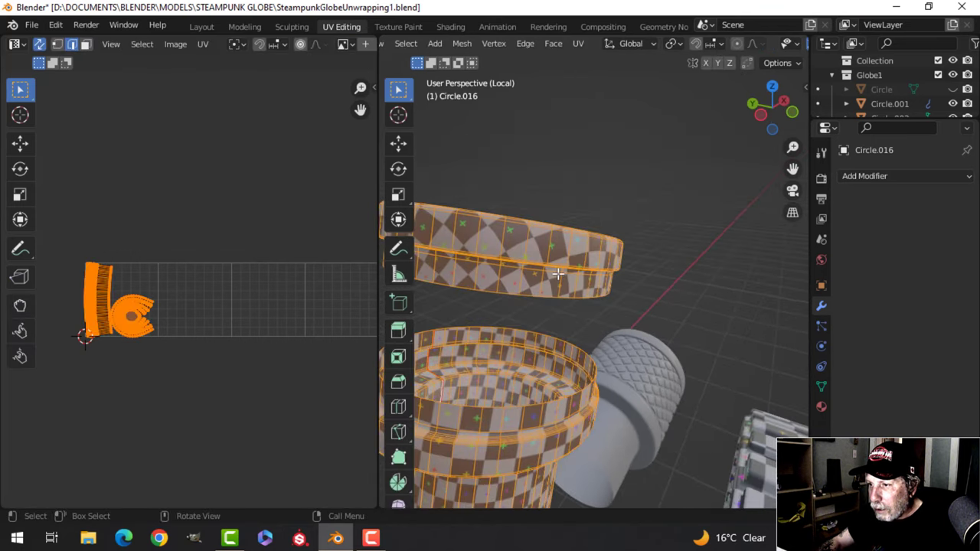
Step: Mark a seam around the edge loop under the cap's ledge, where it meets the narrower lower ring
key("alt+a")
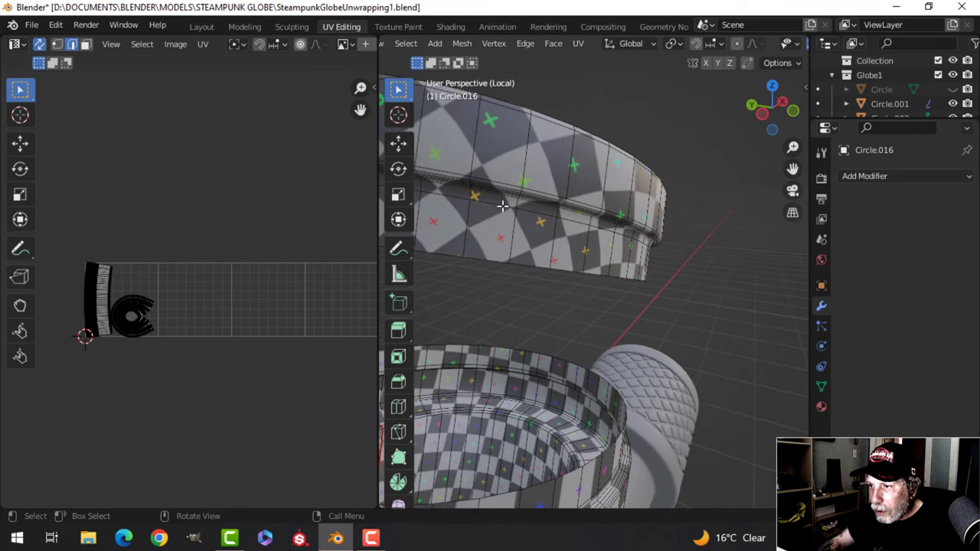
middle_click_drag(502, 205, 550, 247)
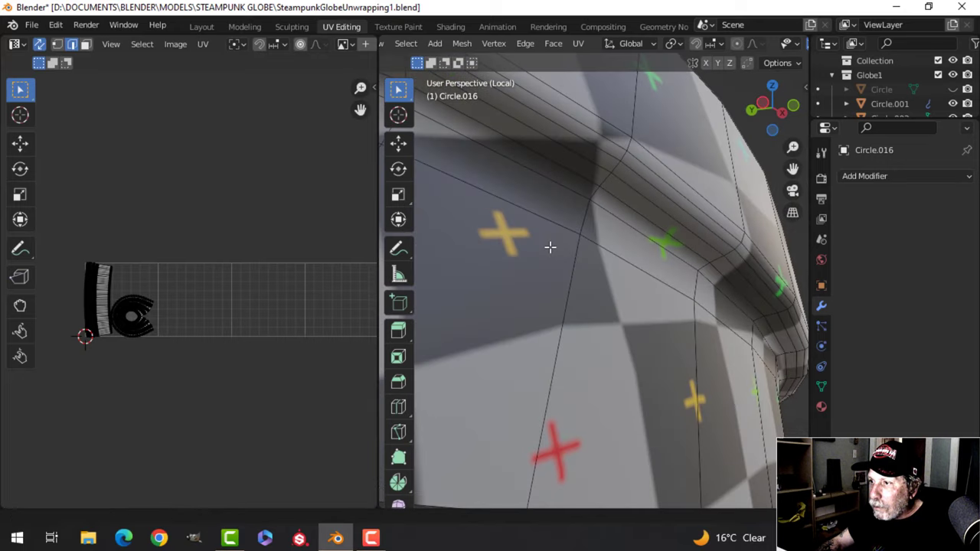
left_click(570, 173, "alt")
key("ctrl+e")
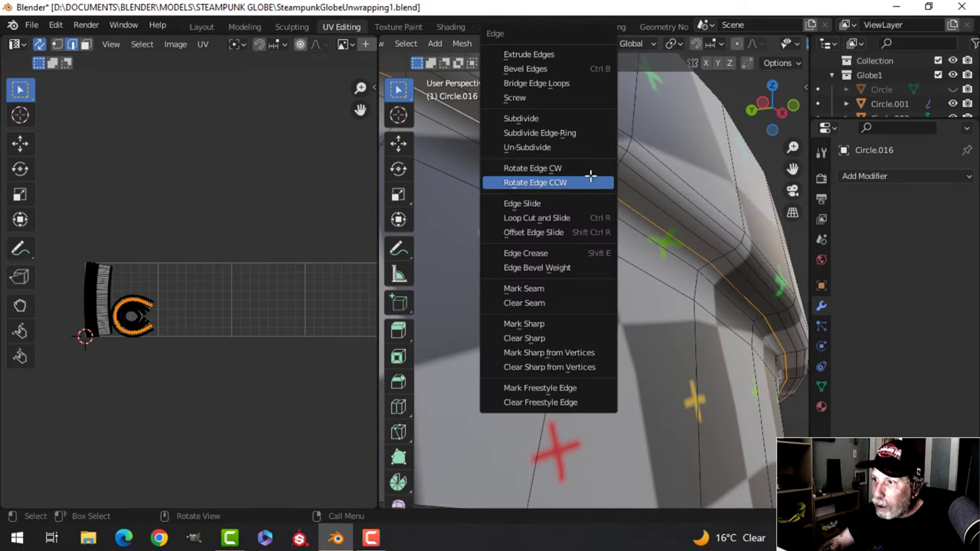
left_click(543, 289)
scroll(586, 262, "down", 6)
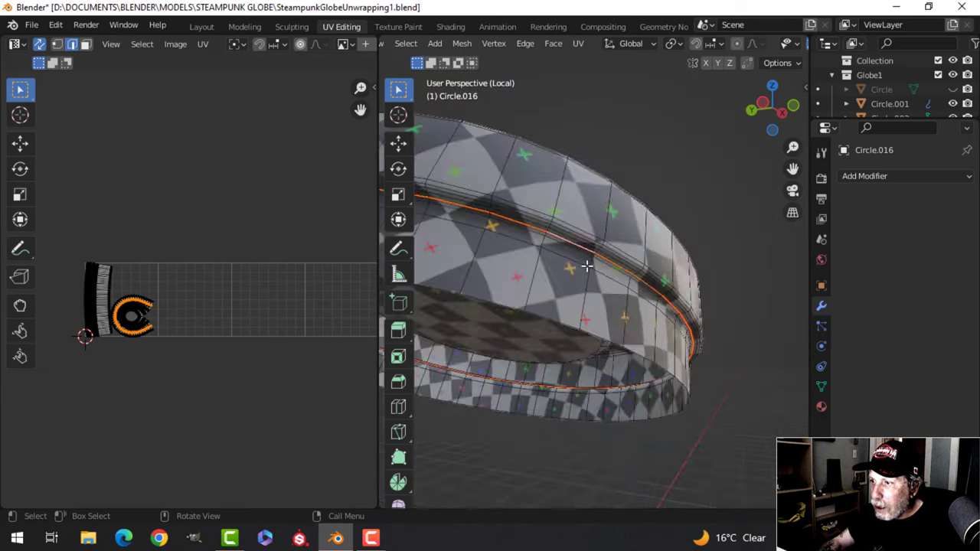
Step: Unwrap the whole knob body again with the new cap seam and check the checker pattern around the cap
key("a")
key("u")
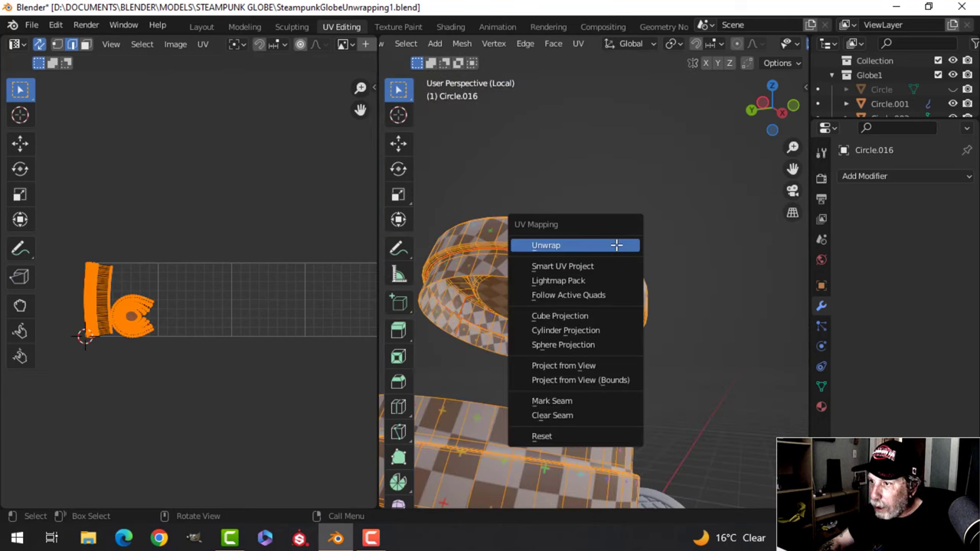
left_click(616, 245)
middle_click_drag(618, 256, 673, 276)
key("Tab")
scroll(621, 296, "up", 3)
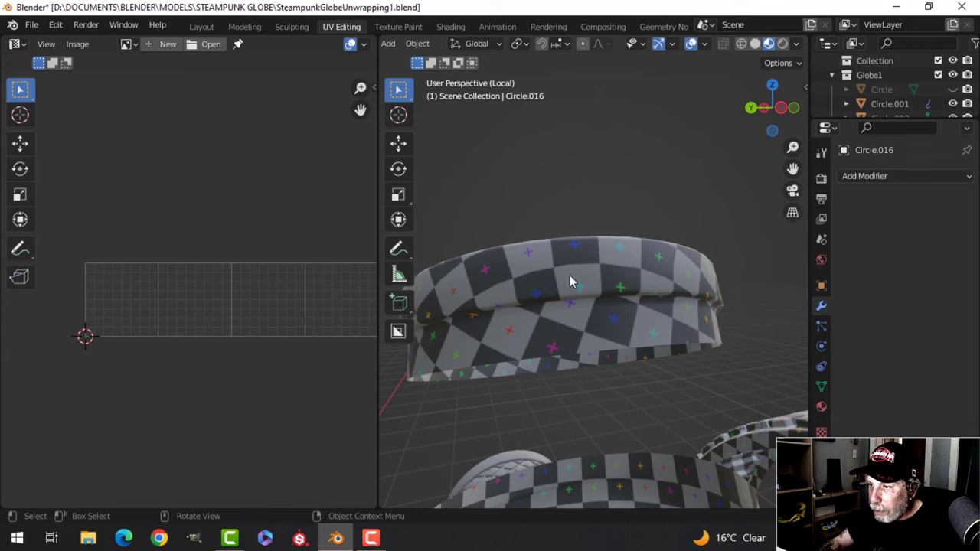
scroll(552, 295, "down", 3)
middle_click_drag(552, 295, 527, 309)
scroll(536, 310, "up", 2)
scroll(544, 291, "up", 1)
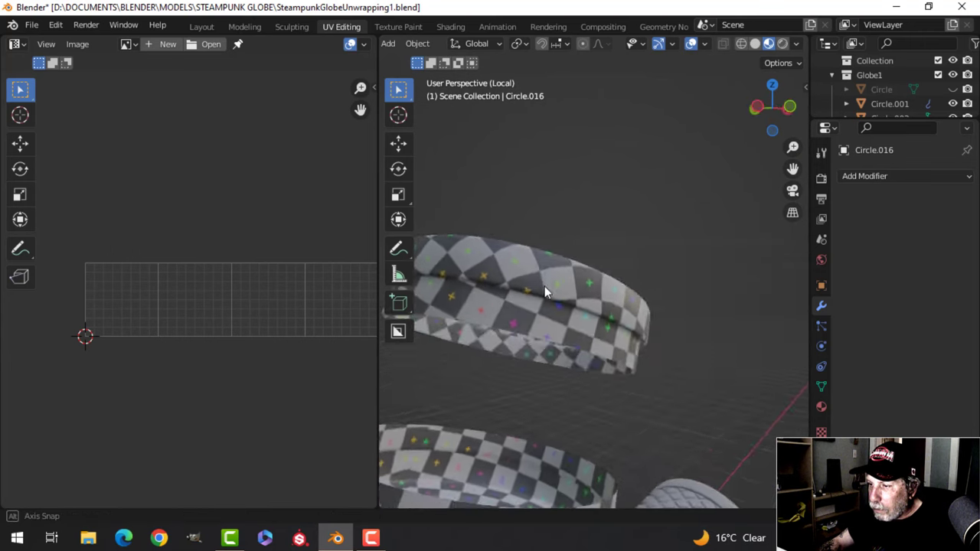
Step: With the knurled band visible again, merge its vertices by distance
scroll(535, 352, "down", 4)
left_click(542, 339)
middle_click_drag(542, 339, 518, 337)
scroll(559, 348, "up", 3)
left_click(525, 337)
key("Tab")
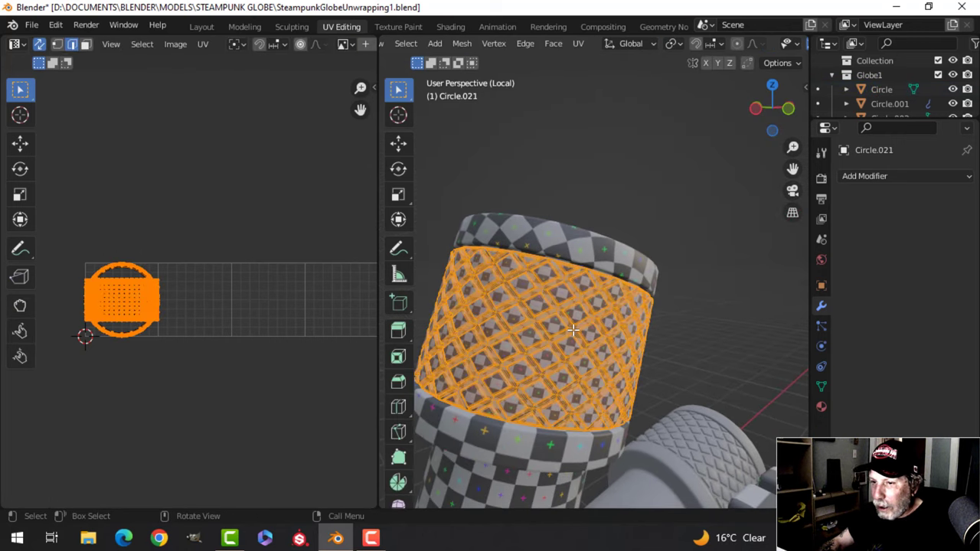
scroll(572, 329, "up", 1)
key("m")
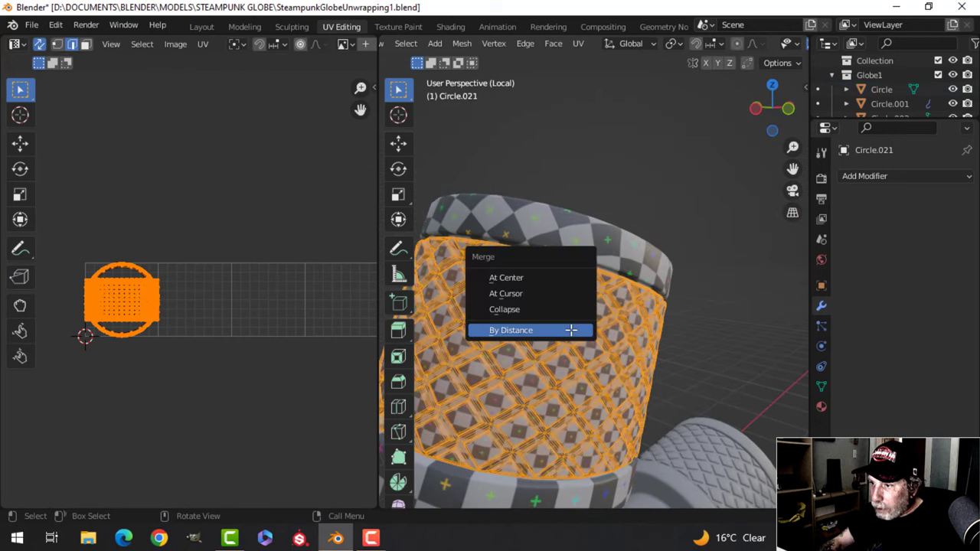
left_click(571, 329)
key("alt+a")
key("Tab")
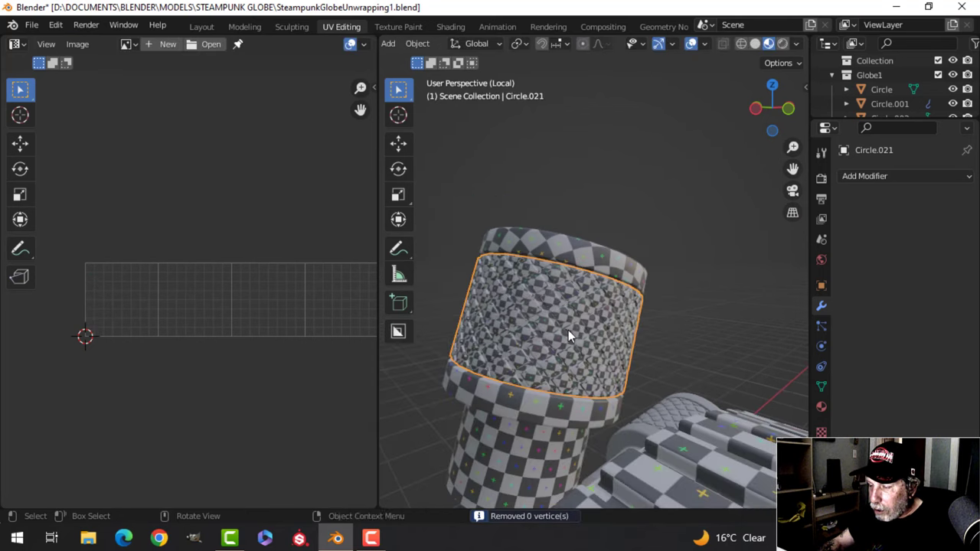
Step: Select the knurled band together with the knob body
mouse_move(568, 330)
middle_mouse_down()
mouse_move(577, 369)
mouse_move(588, 315)
mouse_move(566, 335)
middle_mouse_up()
left_click(568, 331)
left_click(592, 239, "shift")
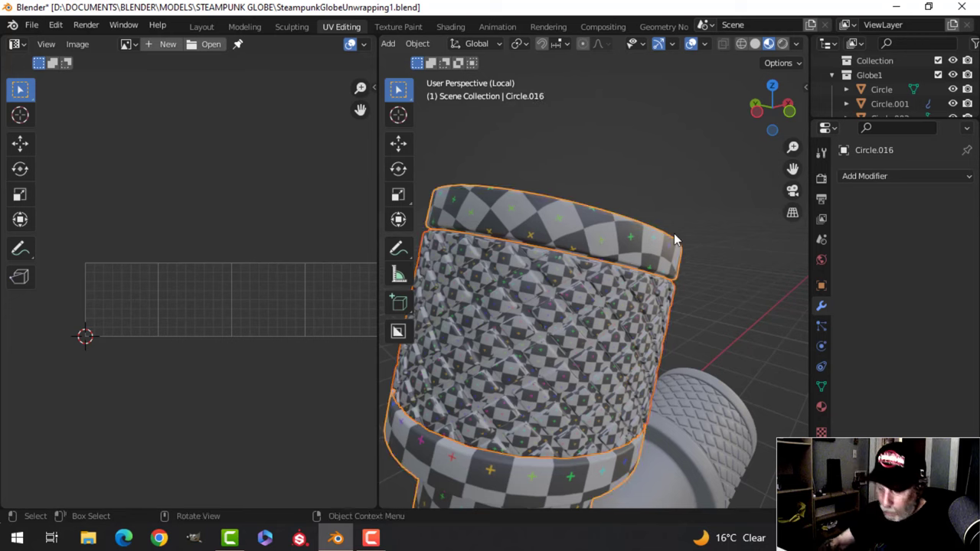
scroll(655, 244, "down", 3)
middle_click_drag(629, 269, 548, 339)
scroll(549, 339, "up", 2)
Step: Delete the other knurled knob, which has not been unwrapped
left_click(584, 334)
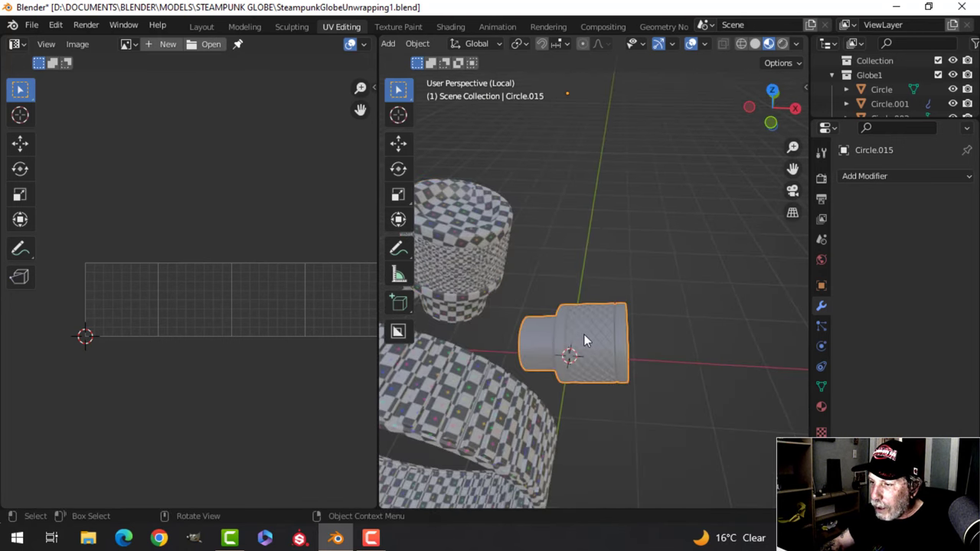
key("x")
left_click(589, 333)
scroll(573, 346, "down", 3)
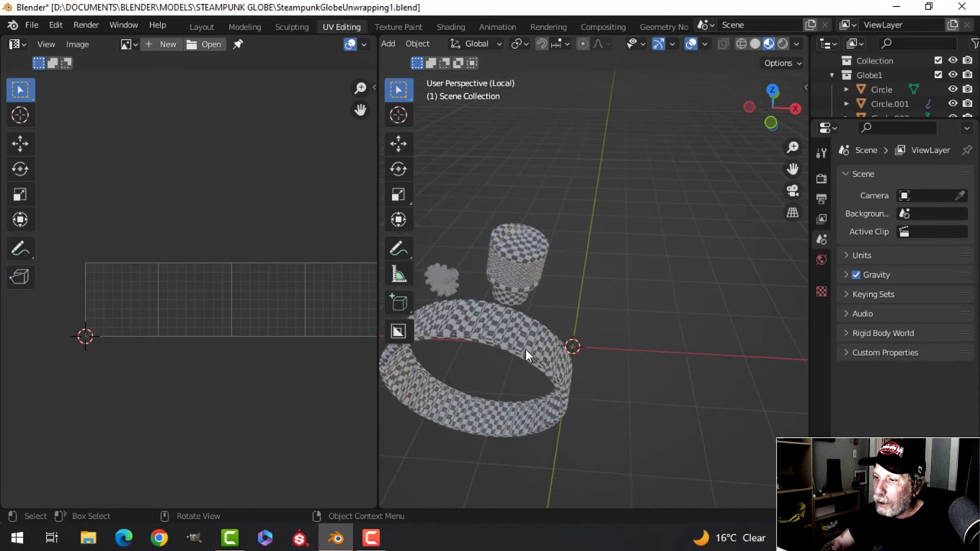
Step: Select the toothed gear with the ribbed shaft and save the file
middle_click_drag(525, 352, 668, 304)
scroll(664, 306, "down", 4)
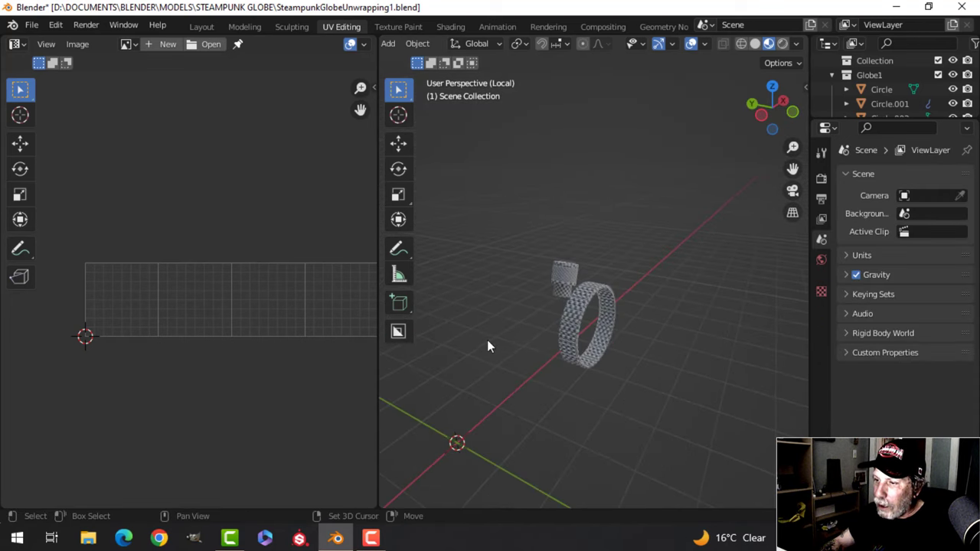
middle_click_drag(467, 349, 515, 284, "shift")
scroll(582, 306, "down", 2)
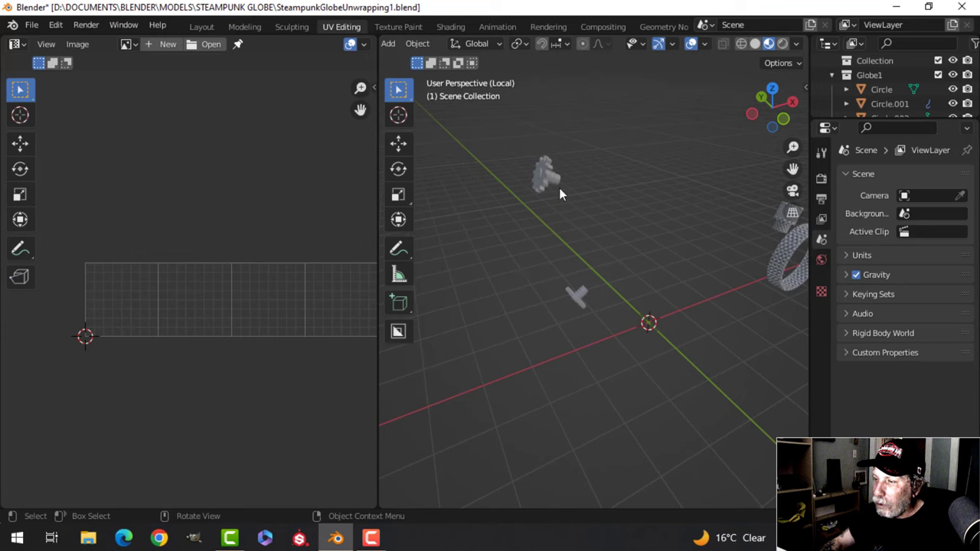
scroll(589, 233, "down", 2)
scroll(601, 369, "up", 4)
middle_click_drag(588, 234, 626, 221, "shift")
scroll(626, 221, "up", 3)
middle_click_drag(627, 264, 618, 326, "shift")
middle_click_drag(619, 325, 692, 394)
scroll(545, 316, "up", 2)
left_click(549, 263)
key("ctrl+s")
Step: Mark a seam along one lengthwise edge line of the gear's ribbed shaft
key("Tab")
scroll(567, 322, "up", 5)
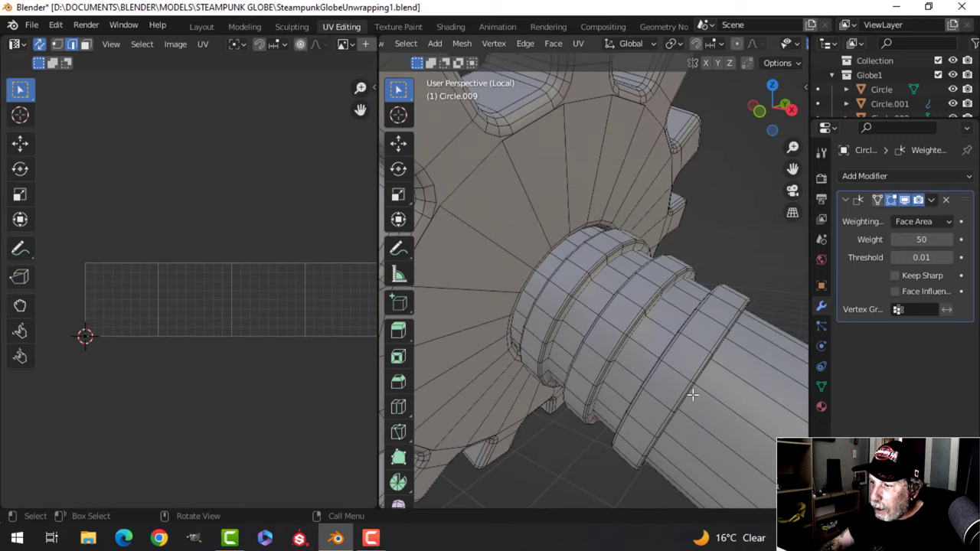
scroll(701, 370, "down", 6)
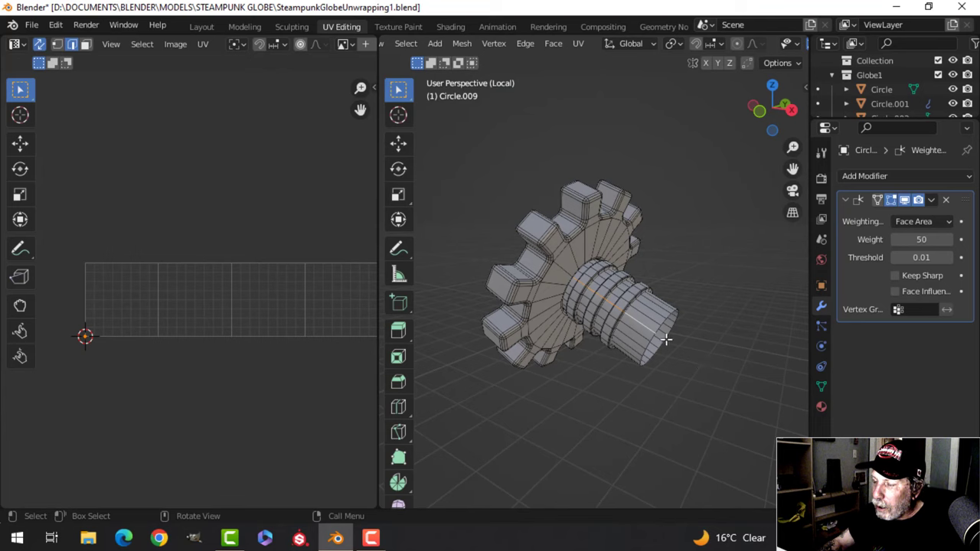
middle_click_drag(666, 339, 555, 280)
middle_click_drag(489, 310, 661, 345, "shift")
scroll(645, 367, "up", 3)
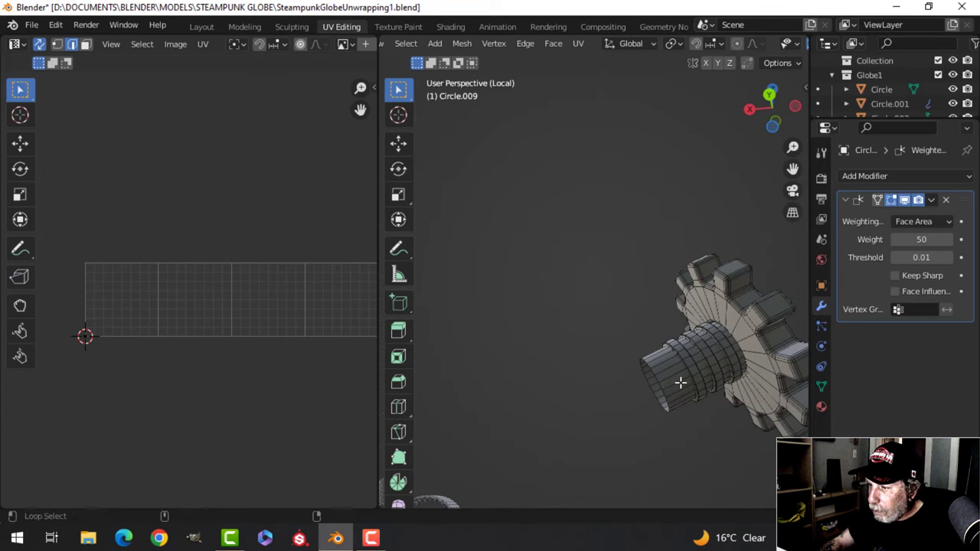
key("ctrl+e")
left_click(740, 364)
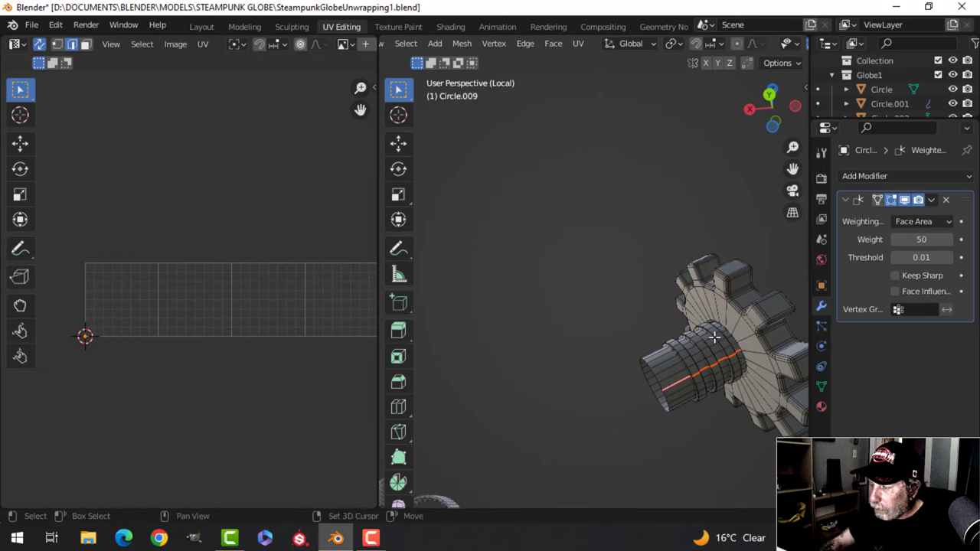
Step: Mark seams along the two edge loops that follow the gear teeth's outline on the front and back sides
middle_click_drag(739, 364, 672, 395)
middle_click_drag(597, 391, 616, 293)
key("alt+a")
left_click(535, 272, "alt")
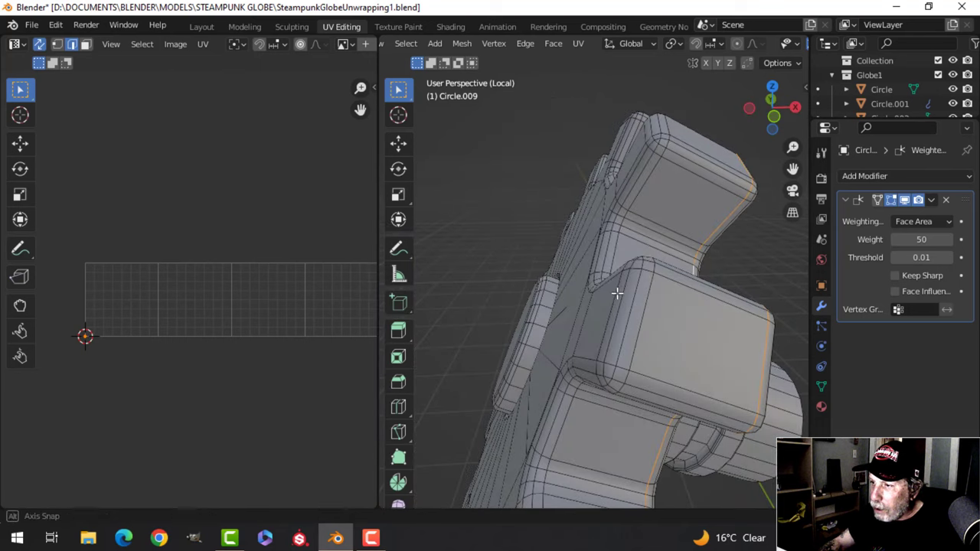
left_click(616, 256, "alt+shift")
key("ctrl+e")
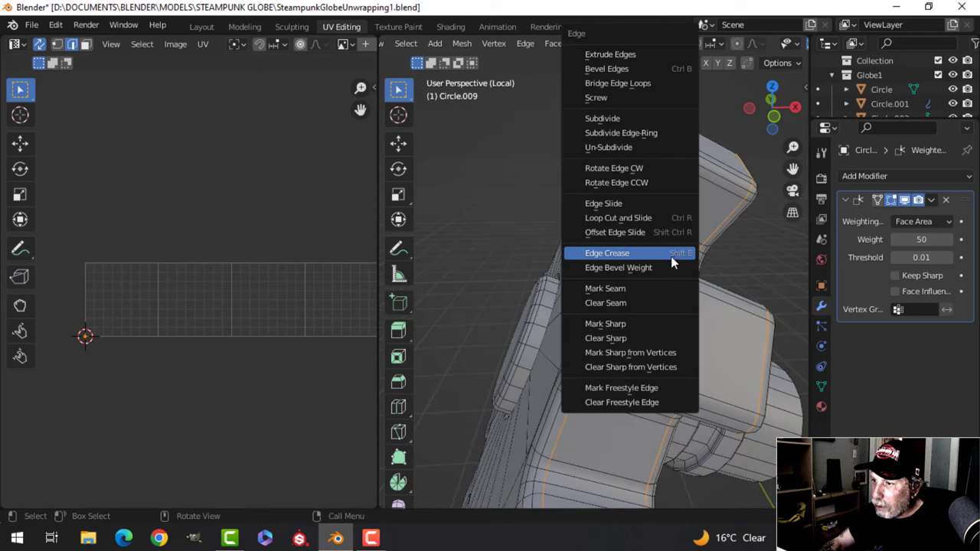
left_click(622, 289)
Step: Mark a seam along a radial edge line of the gear disc, from a tooth's base towards the hub
middle_click_drag(623, 289, 529, 274)
scroll(518, 291, "down", 3)
scroll(604, 302, "up", 2)
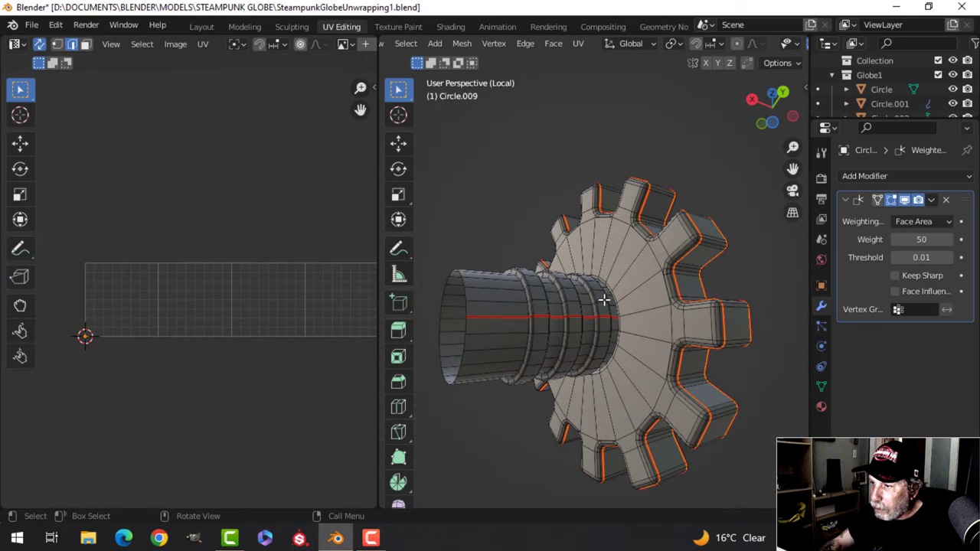
key("alt+a")
left_click(668, 312, "alt")
middle_click_drag(668, 313, 595, 361)
key("ctrl+e")
left_click(593, 341)
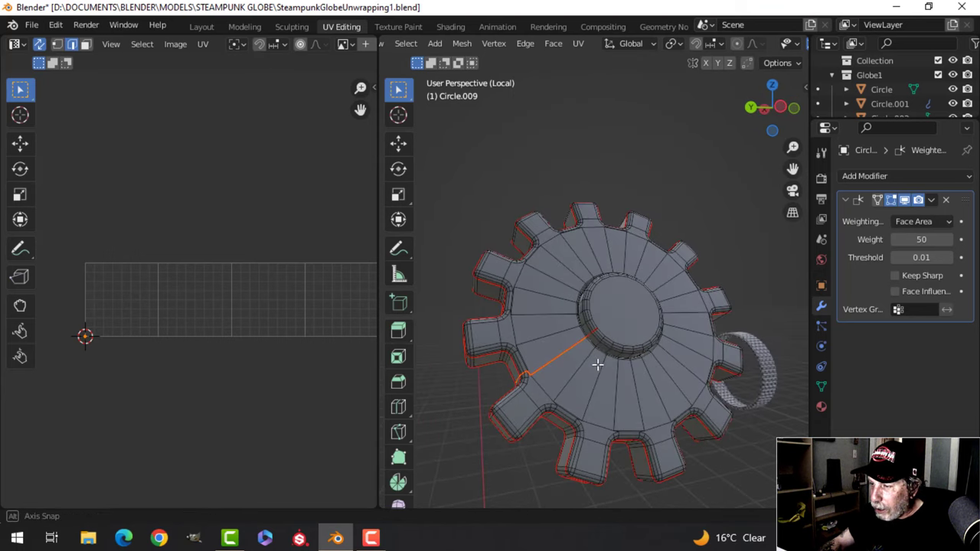
Step: Mark a seam along the edge loop around the raised hub on the gear's front face
left_click(606, 315)
key("ctrl+e")
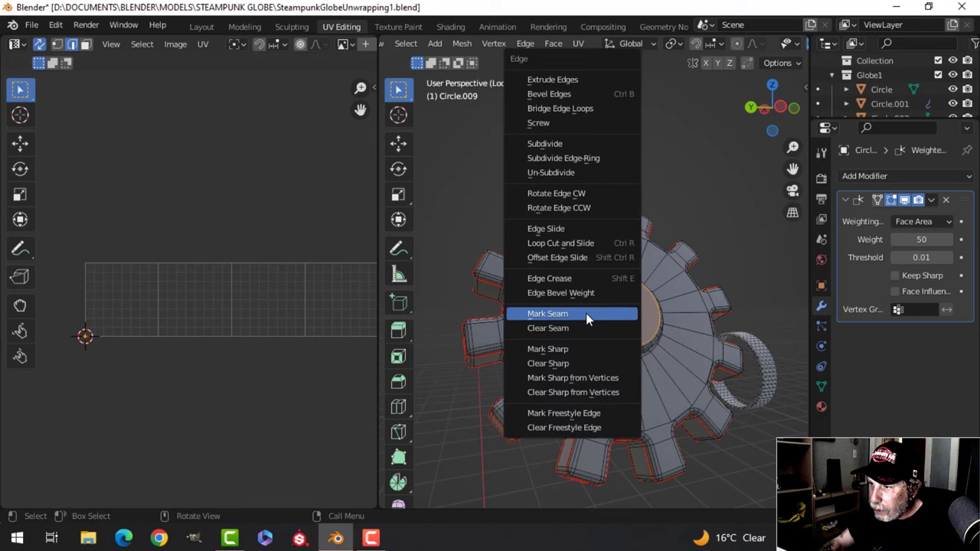
left_click(586, 315)
Step: Unwrap the whole gear from its marked seams and inspect the checker pattern on its disc and teeth
key("ctrl+i")
key("u")
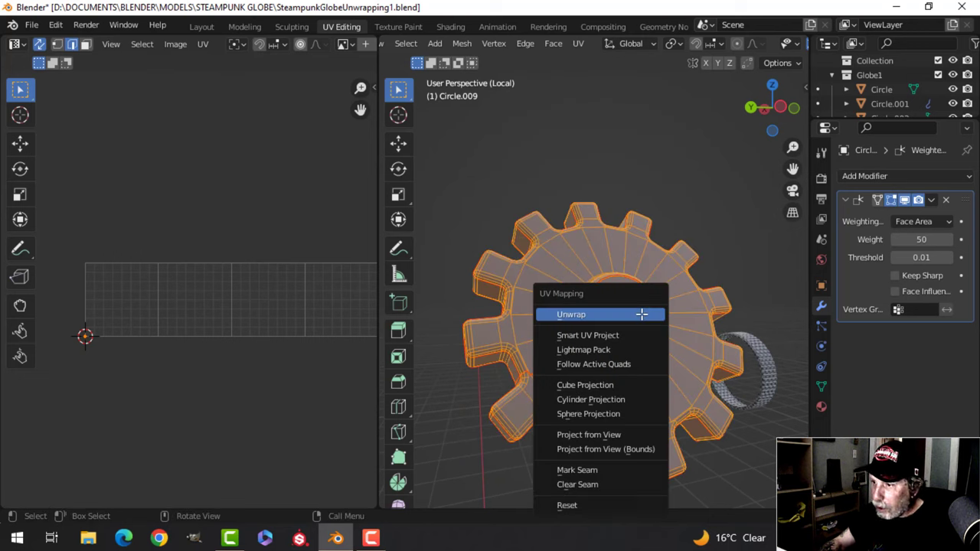
left_click(640, 313)
middle_click_drag(641, 313, 665, 297)
key("alt+a")
scroll(574, 359, "up", 3)
scroll(573, 355, "down", 1)
key("Tab")
key("Tab")
scroll(669, 301, "up", 1)
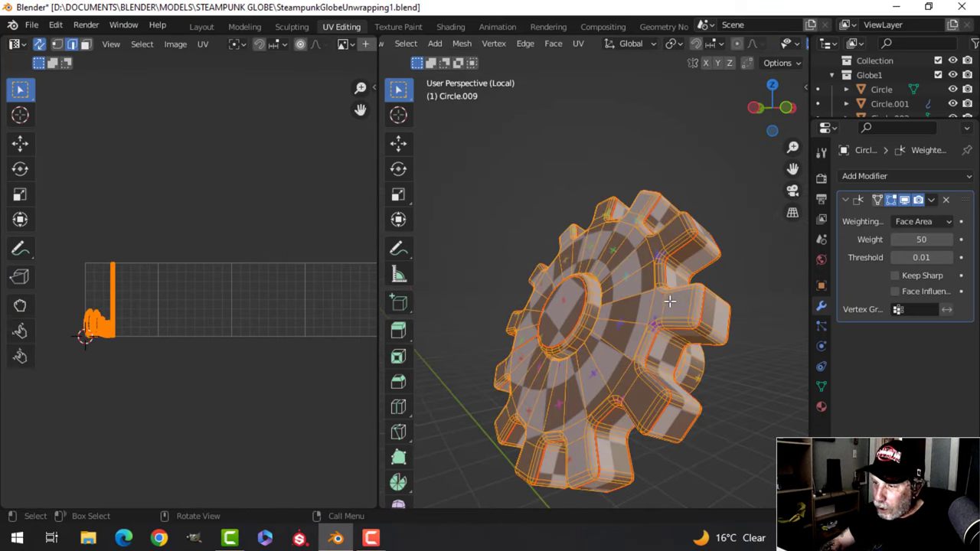
Step: Unwrap the whole gear with Smart UV Project, using a 66° angle limit and an island margin of 0.003
key("u")
left_click(638, 322)
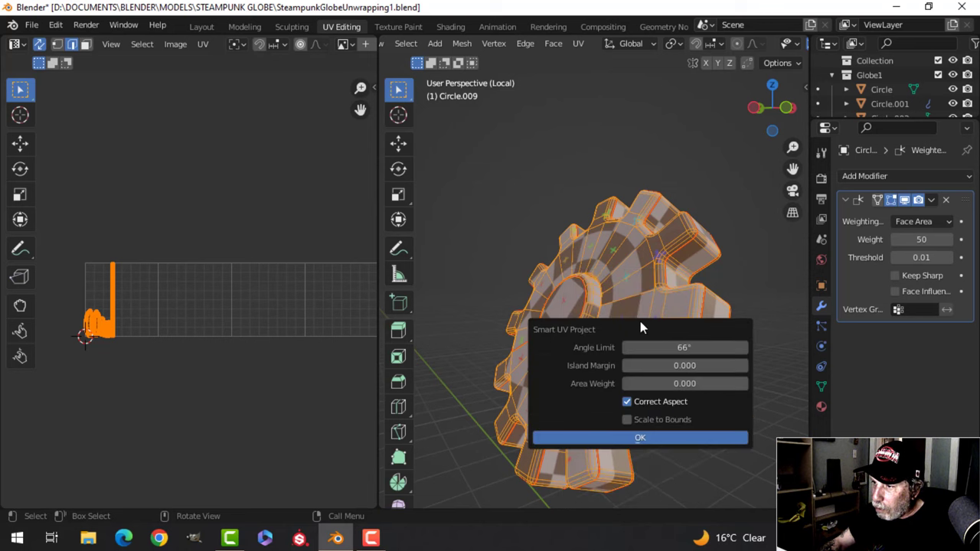
left_click(685, 365)
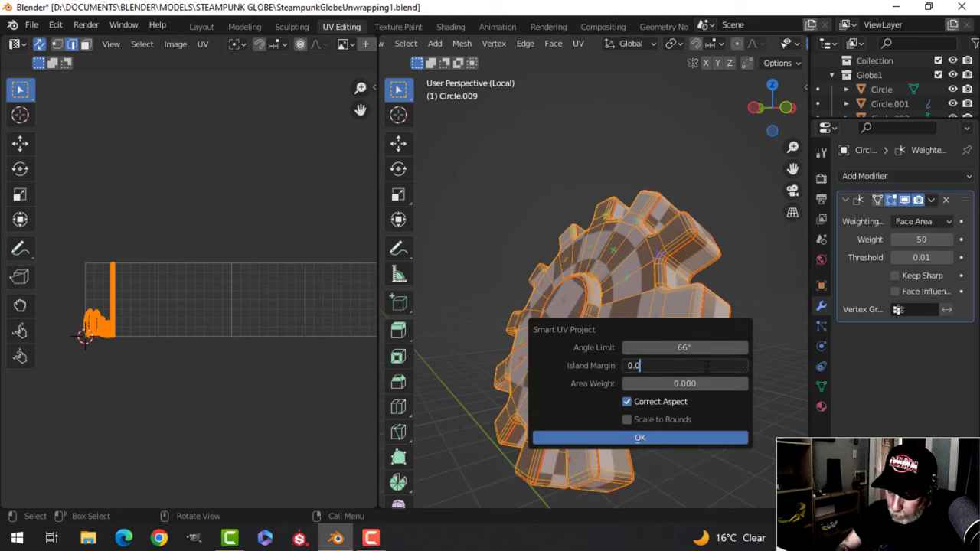
type("0.003")
key("Return")
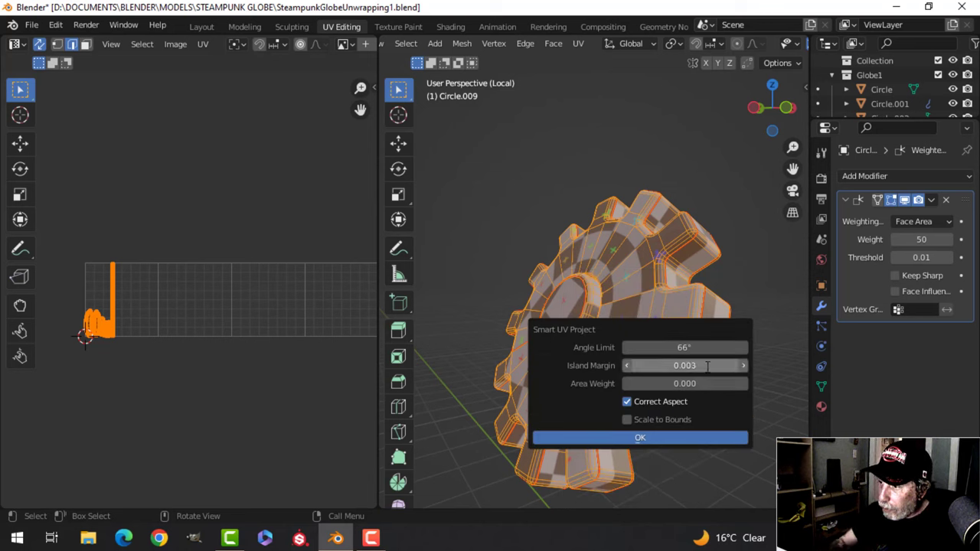
left_click(683, 437)
Step: Leave mesh editing and the isolated view, and delete the old gear on the lower pipe joint
key("Tab")
middle_click_drag(656, 358, 574, 309)
key("KP_Divide")
scroll(574, 310, "up", 3)
middle_click_drag(522, 330, 516, 264)
left_click(508, 331)
scroll(501, 223, "up", 2)
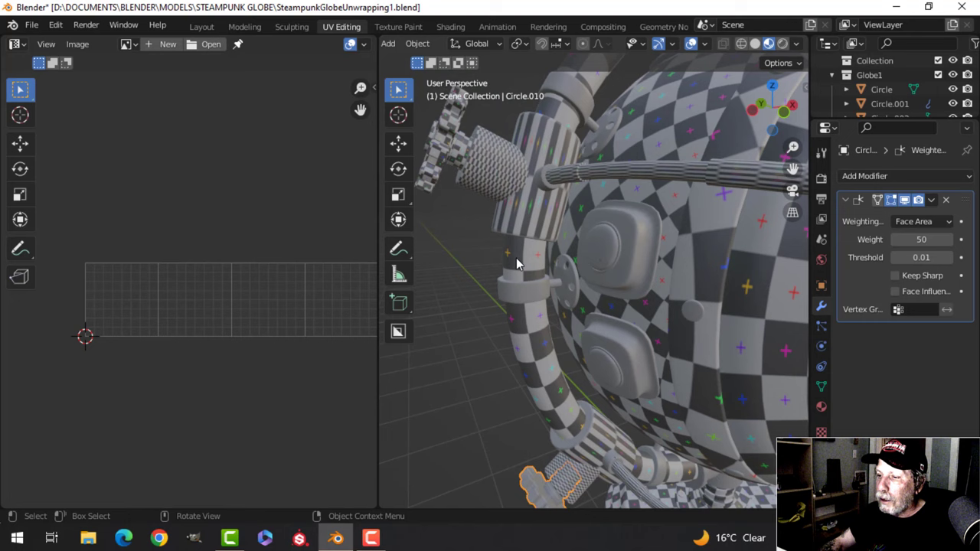
key("x")
left_click(547, 420)
Step: Look over the lens and the globe's checker texture, and switch the viewport to solid shading
scroll(554, 382, "down", 3)
middle_click_drag(554, 382, 601, 327)
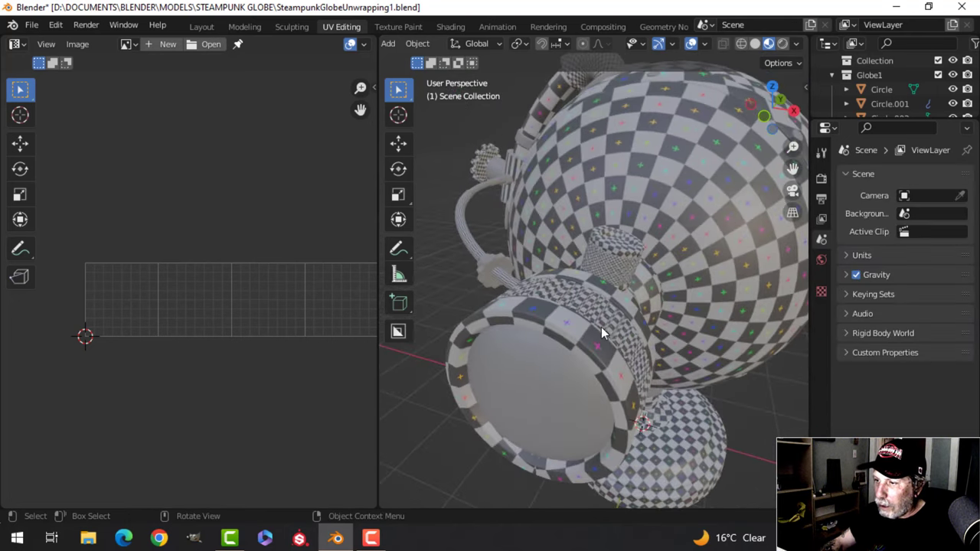
scroll(601, 326, "up", 3)
scroll(625, 272, "down", 3)
middle_click_drag(626, 272, 605, 296)
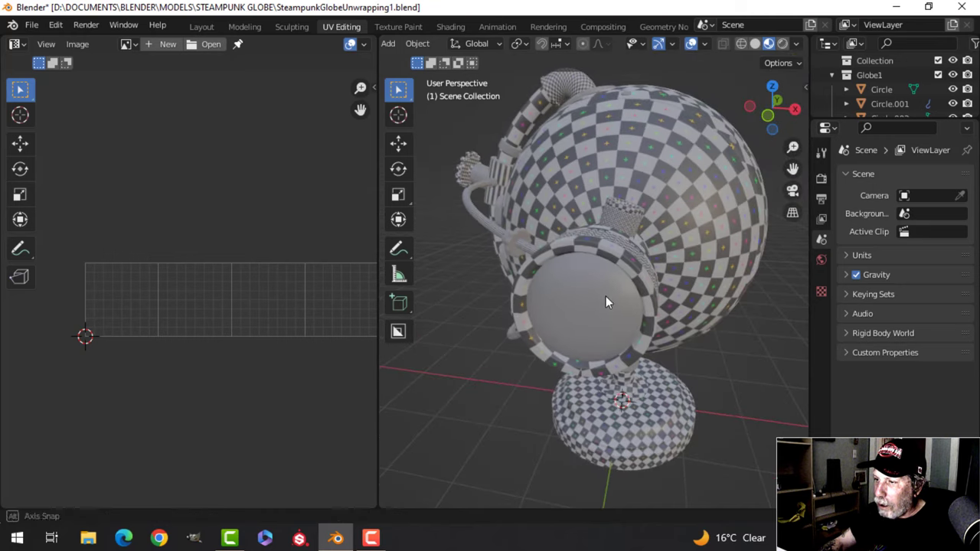
left_click(645, 261)
middle_click_drag(646, 260, 612, 271)
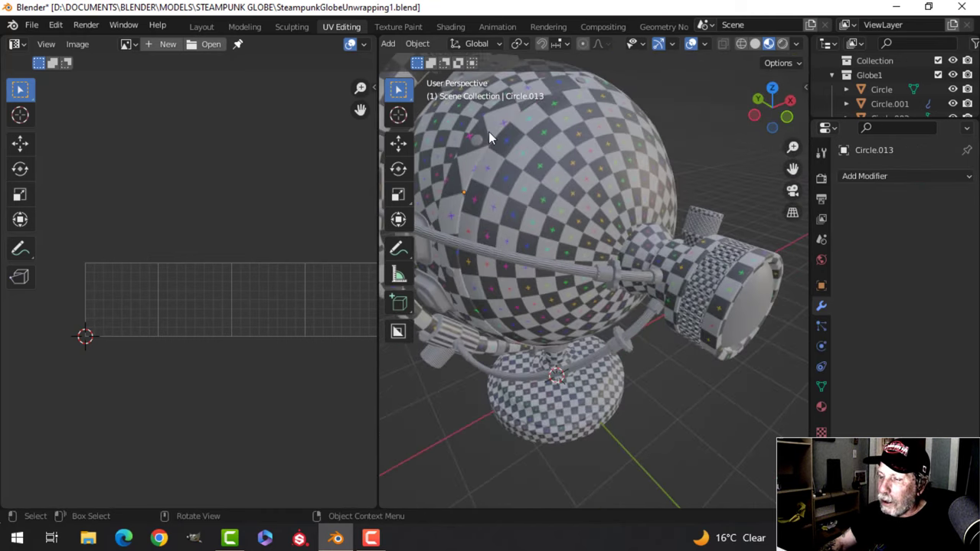
scroll(489, 138, "up", 2)
left_click(754, 44)
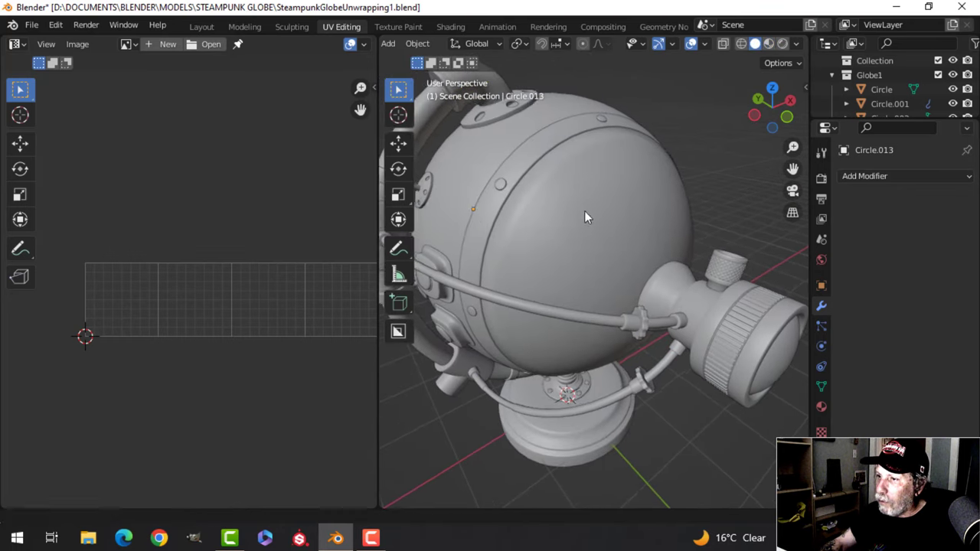
Step: Snap the 3D cursor to the centre of the riveted ring around the globe
left_click(596, 145)
key("Tab")
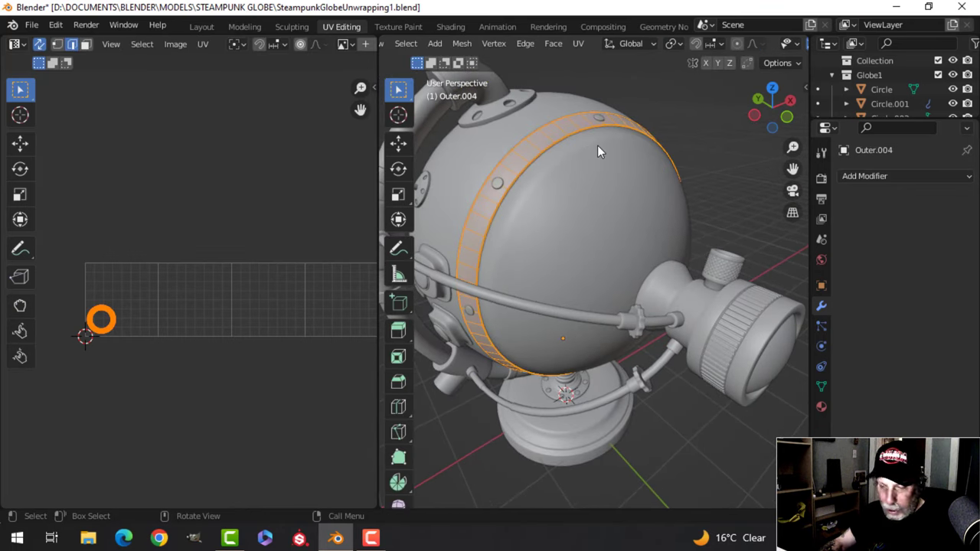
key("shift+s")
left_click(602, 224)
key("Tab")
Step: Select the knurled knob on the lens housing in front view and set the transform pivot point to 3D Cursor
middle_click_drag(601, 223, 614, 279)
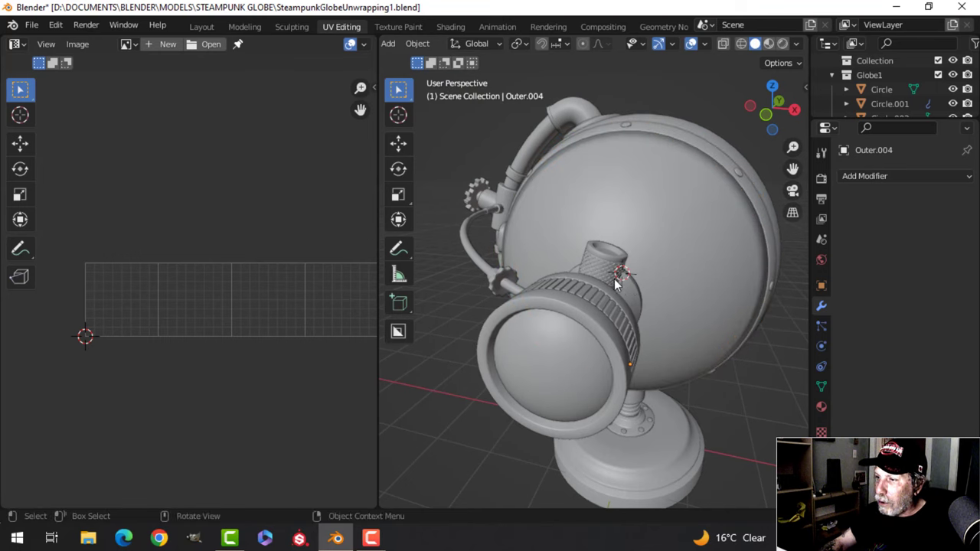
left_click(613, 278)
key("KP_Decimal")
key("KP_1")
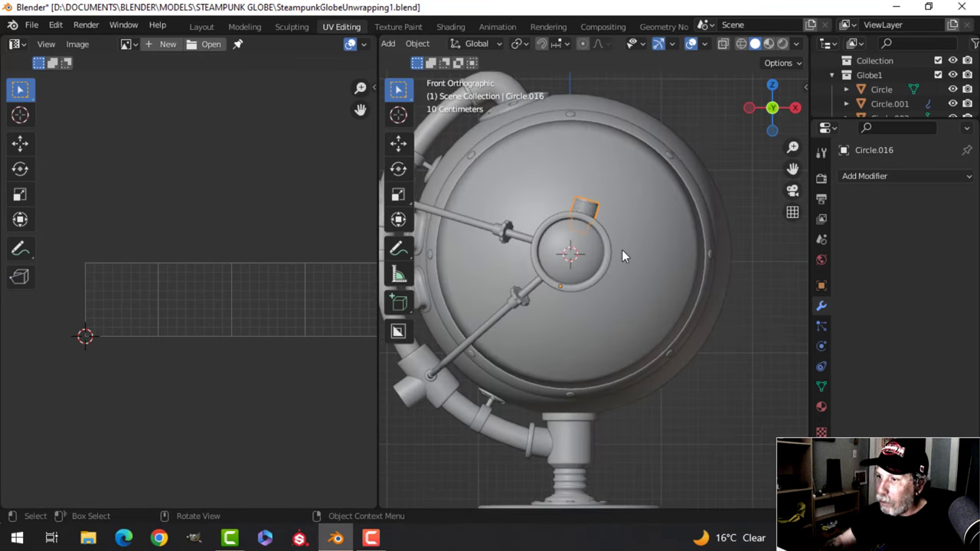
left_click(519, 44)
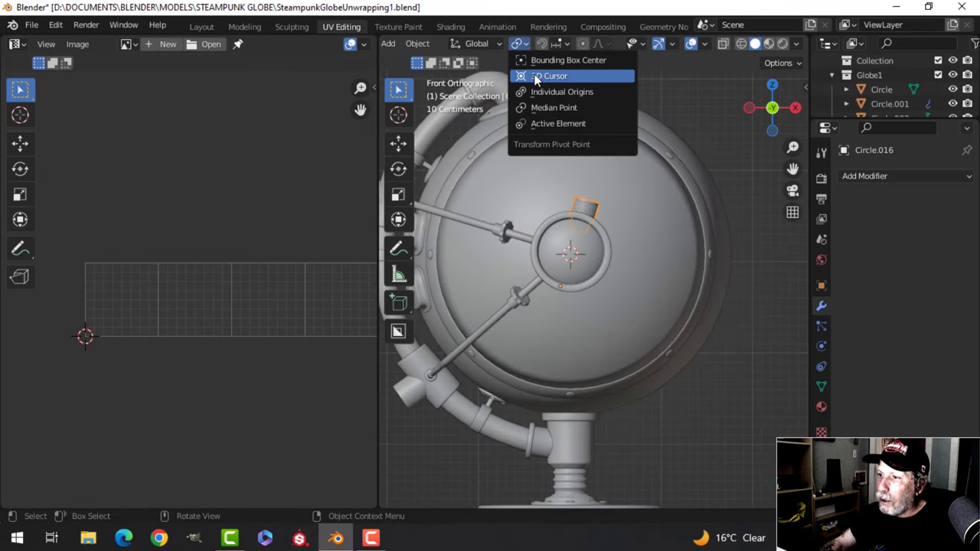
left_click(536, 77)
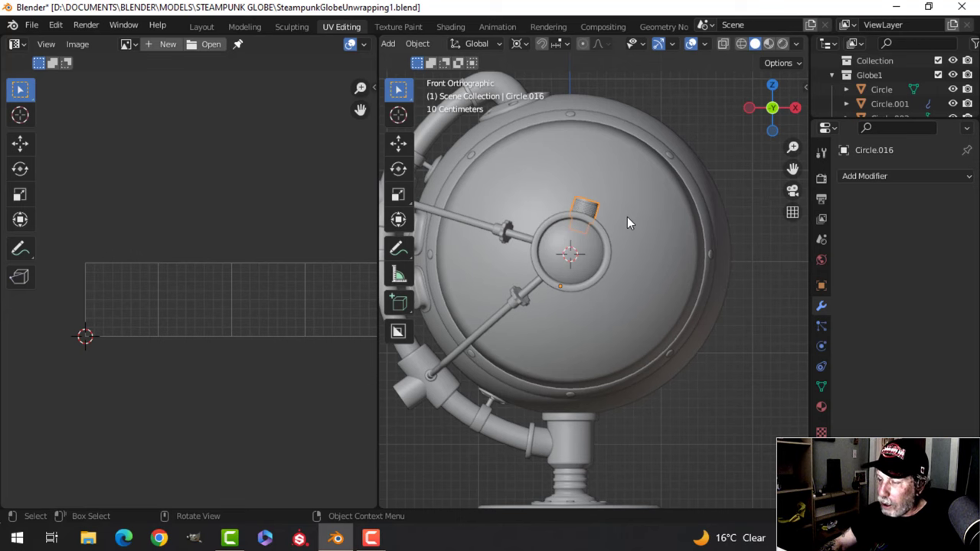
Step: Duplicate the knurled knob and rotate the copy about 53° clockwise around the 3D cursor
key("shift+d")
key("r")
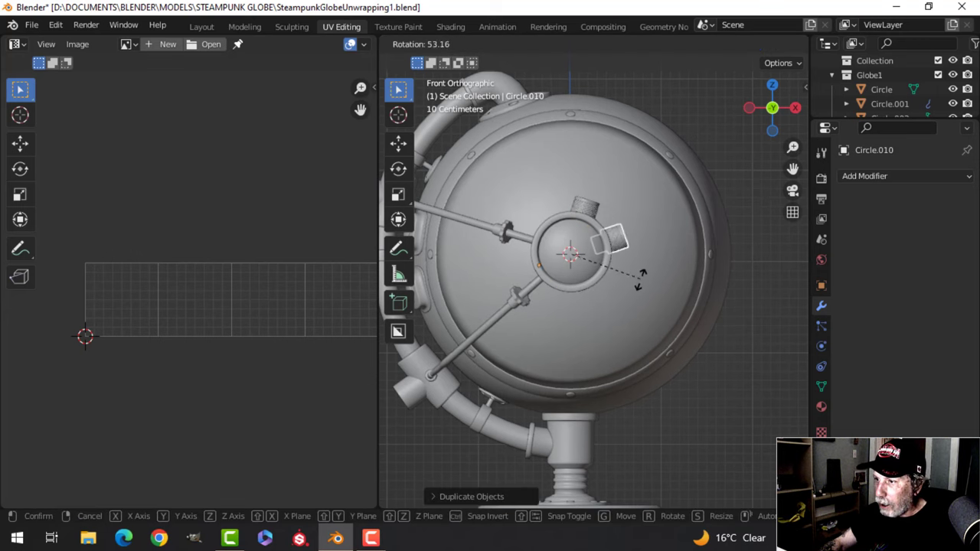
left_click(639, 285)
Step: Inspect the copied knob's placement and its checker texture in material preview, and return to solid shading
middle_click_drag(639, 283, 579, 292)
scroll(579, 292, "up", 3)
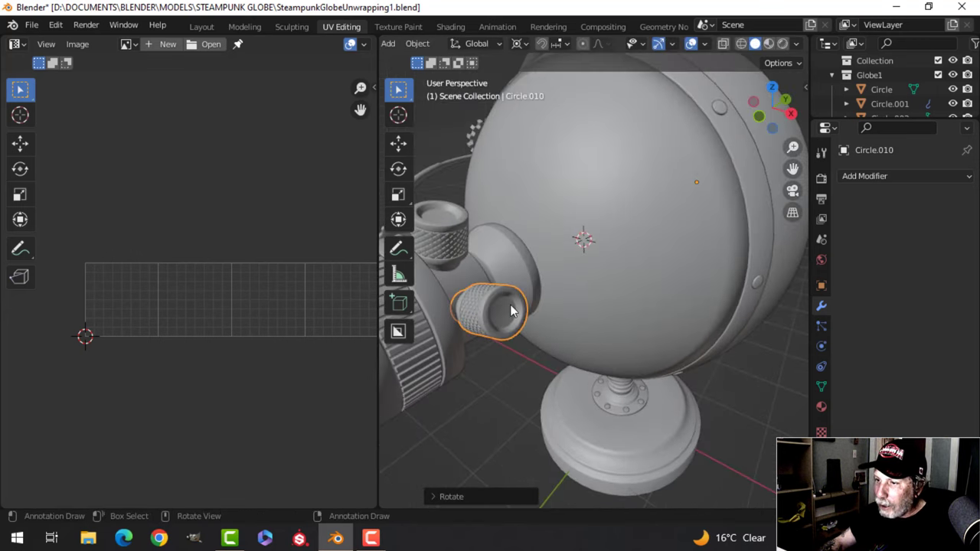
middle_click_drag(484, 304, 635, 222)
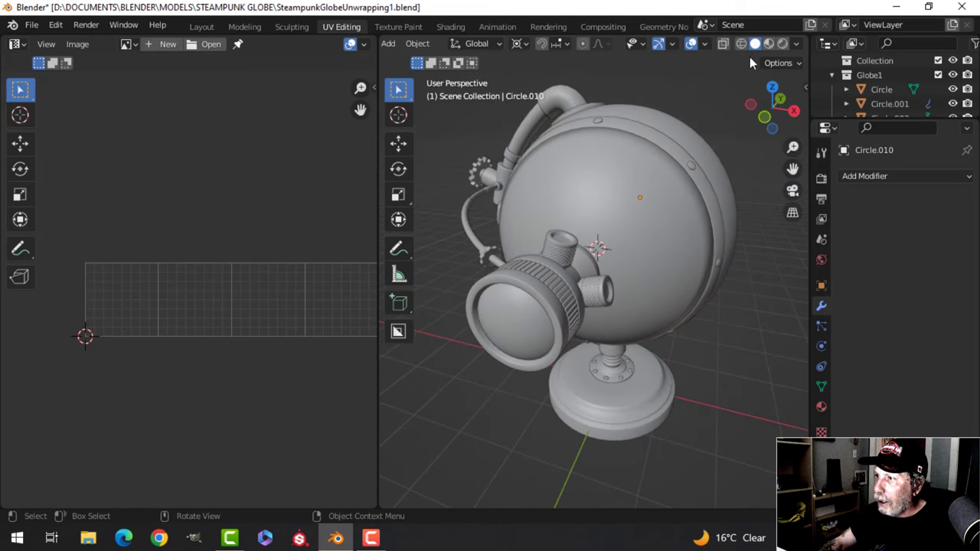
left_click(768, 44)
scroll(597, 330, "up", 5)
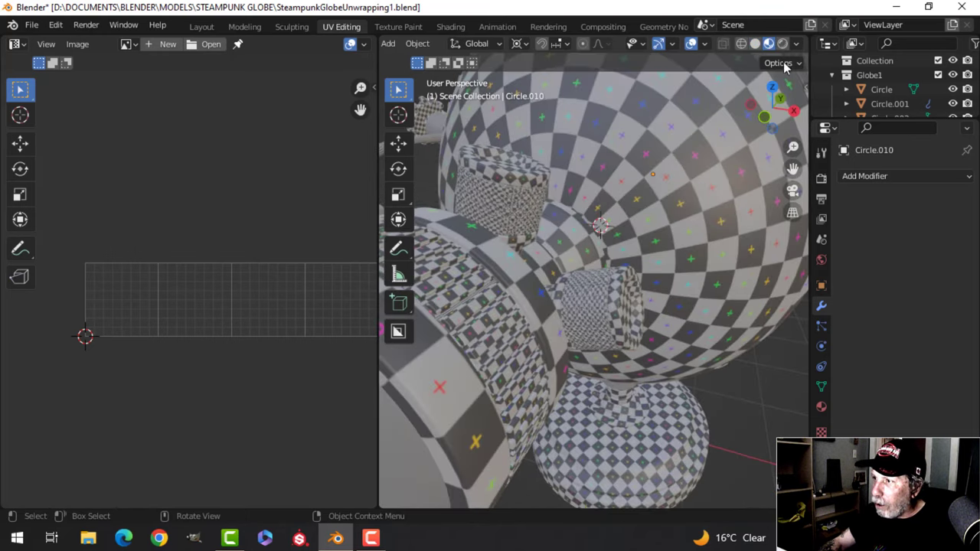
left_click(755, 44)
scroll(629, 189, "down", 5)
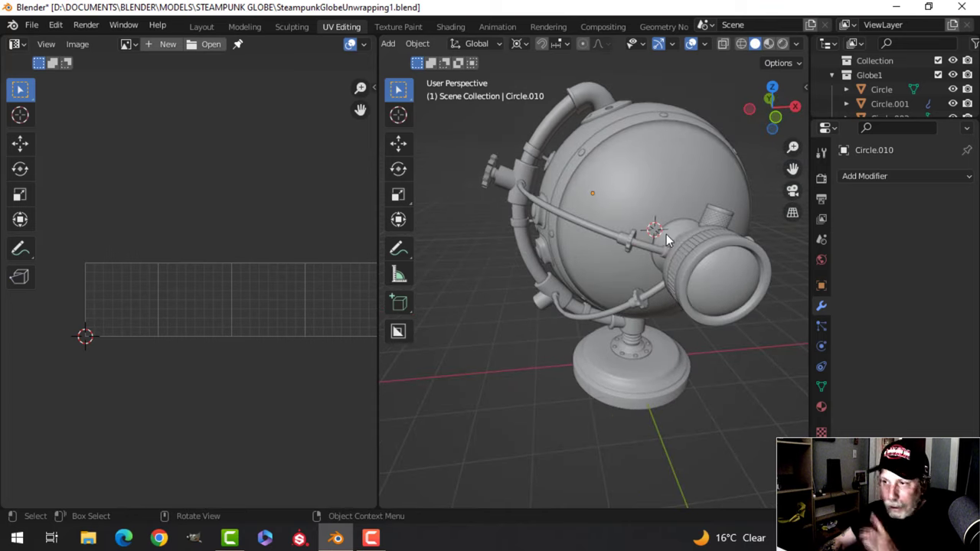
Step: Duplicate the upper gear in front view and rotate the copy about -58° around the 3D cursor onto the lower pipe joint
left_click(485, 175)
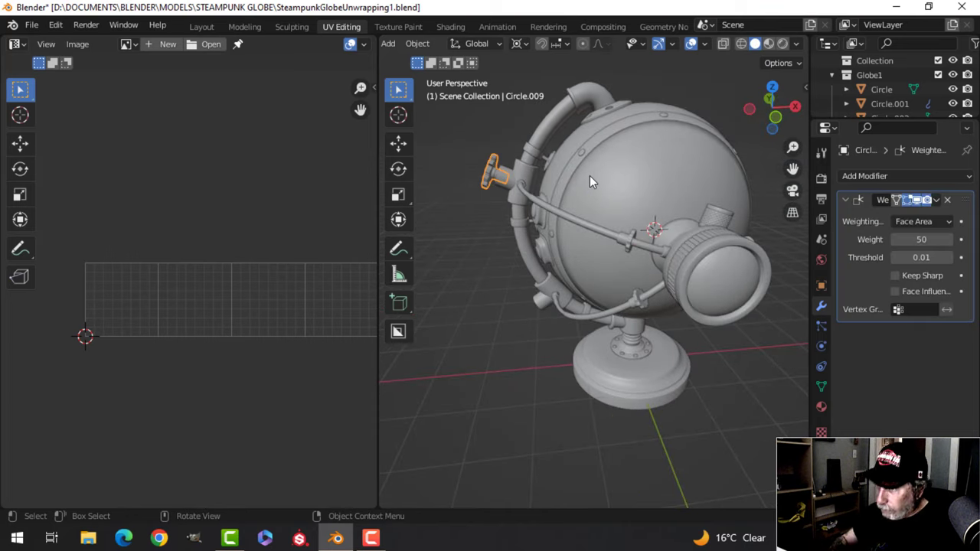
key("KP_1")
key("shift+d")
right_click(654, 200)
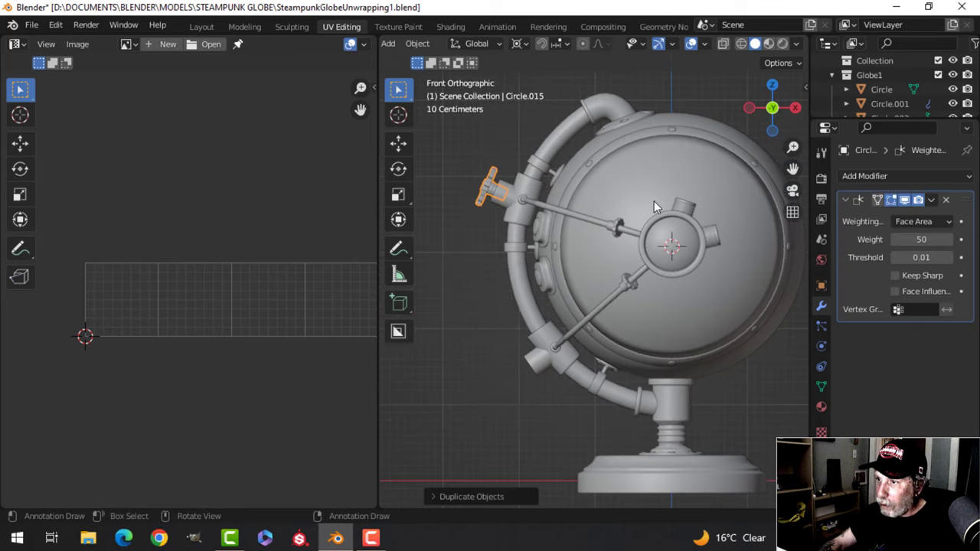
key("r")
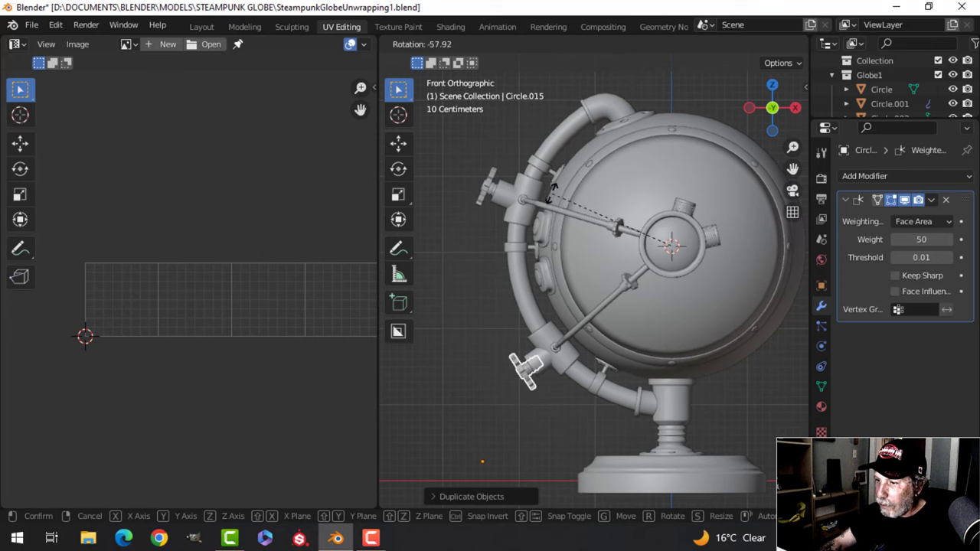
left_click(549, 233)
scroll(570, 215, "up", 3)
scroll(572, 205, "down", 5)
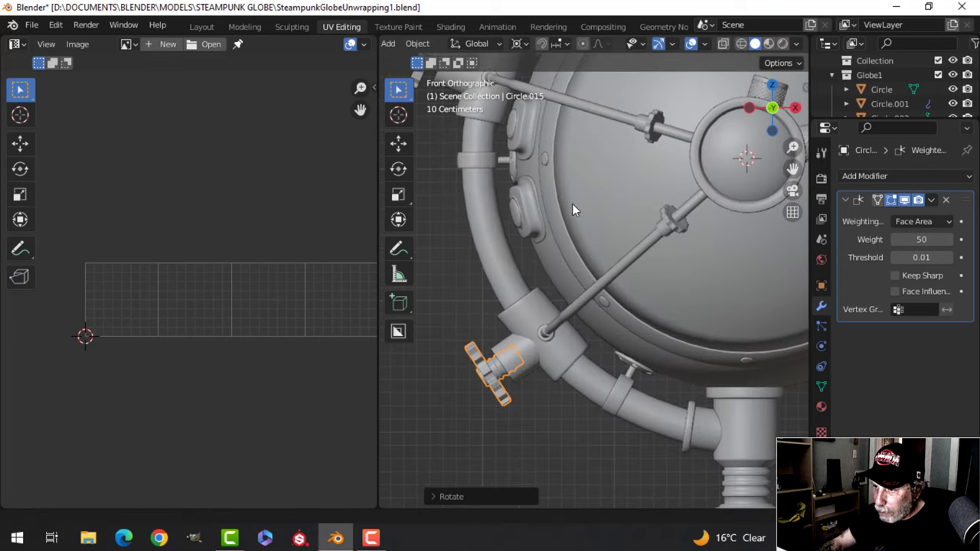
Step: Switch the viewport to material preview to check the checker texture on both gears
middle_click_drag(579, 196, 518, 253)
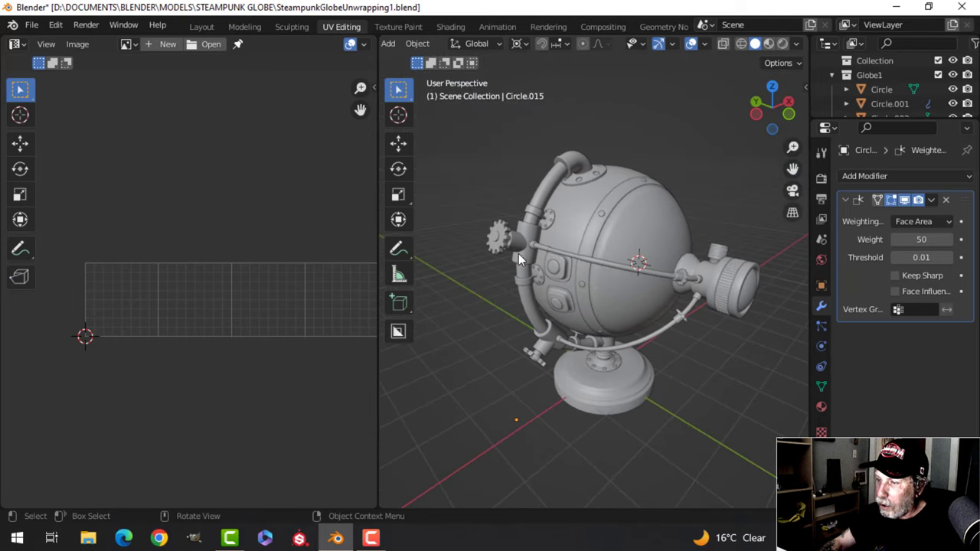
key("a")
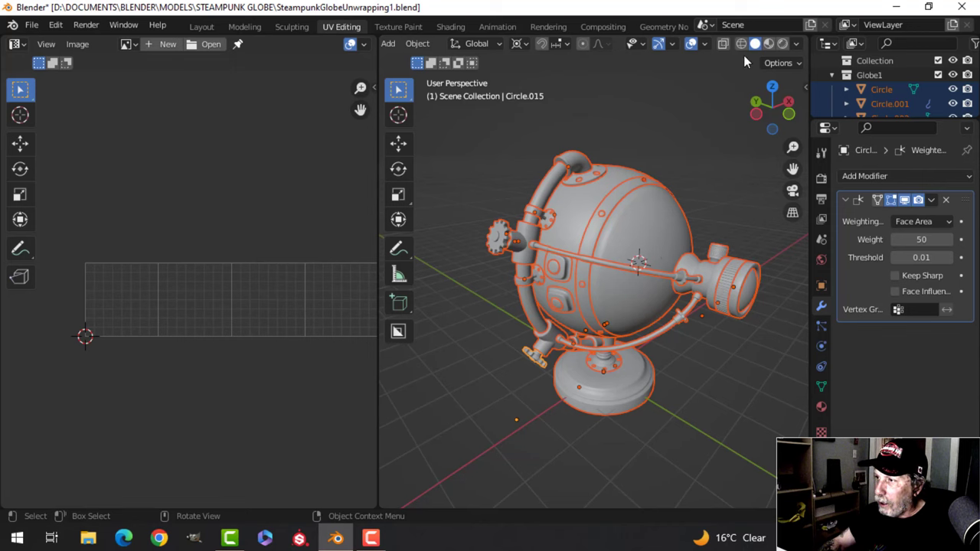
left_click(769, 45)
scroll(653, 234, "up", 3)
middle_click_drag(653, 234, 509, 221)
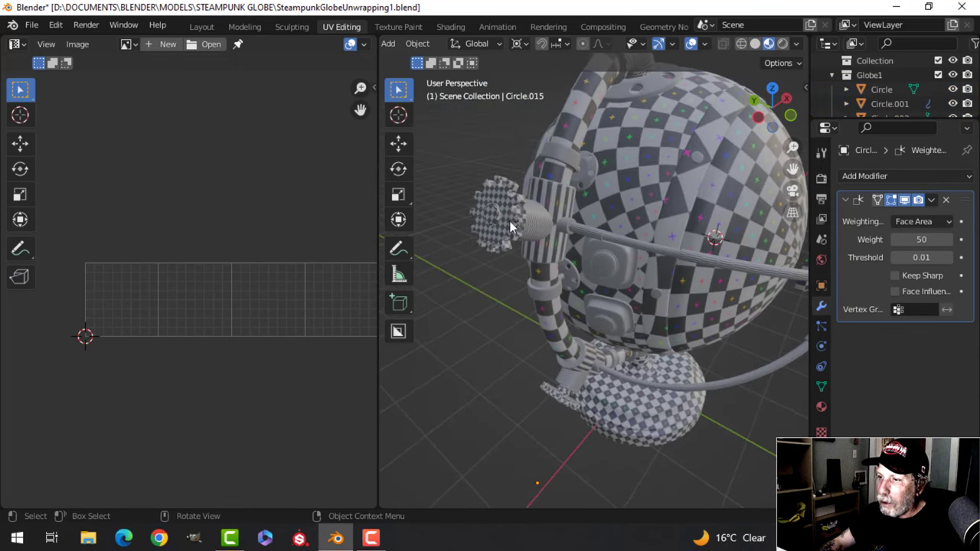
Step: Select both gears, both knurled knobs and the ribbed ring around the lens together
middle_click_drag(614, 336, 597, 449)
left_click(565, 410)
middle_click_drag(565, 410, 614, 375)
scroll(658, 382, "up", 2)
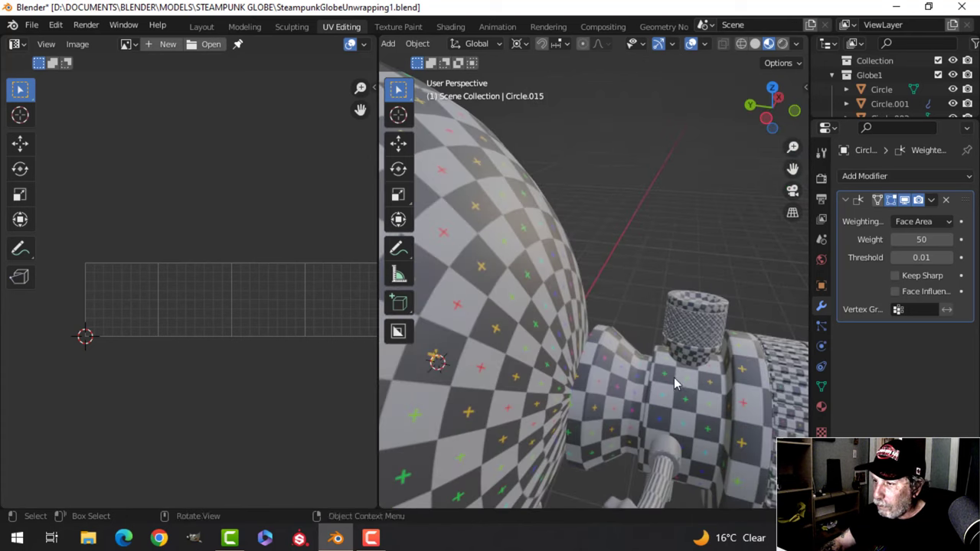
left_click(696, 321)
middle_click_drag(696, 321, 646, 352)
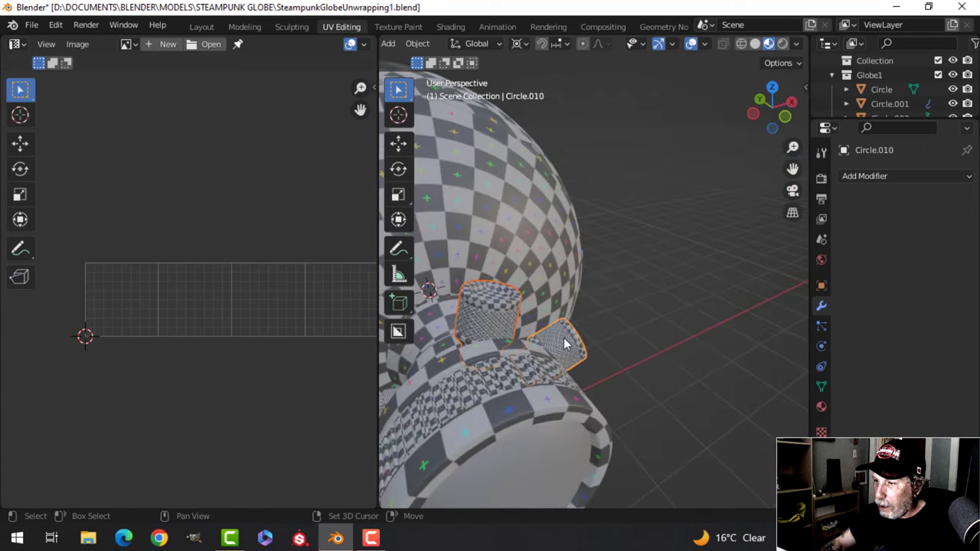
left_click(528, 375)
middle_click_drag(529, 375, 629, 372)
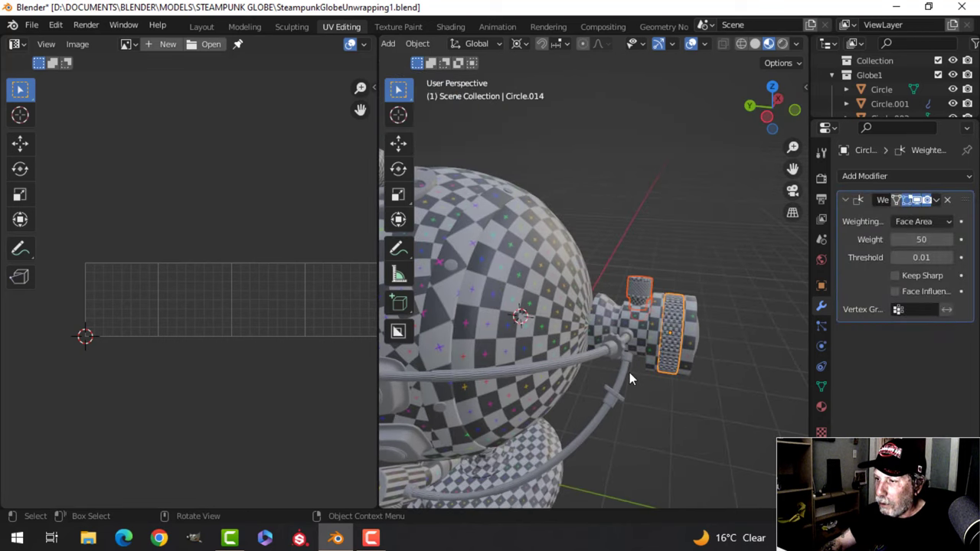
Step: Edit the selected gears, knobs and ring together and pack their UV islands into a single tile with UVPackmaster
key("Tab")
scroll(542, 354, "down", 4)
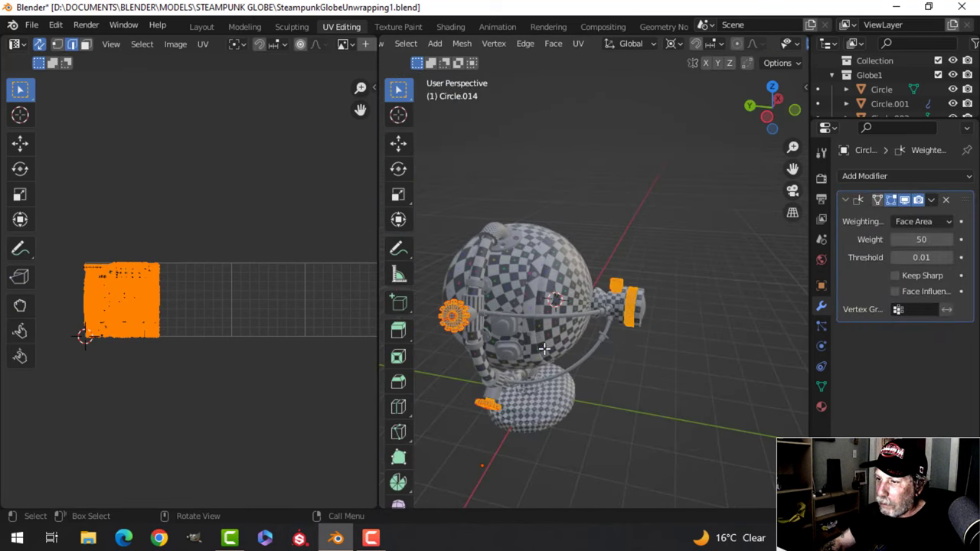
mouse_move(542, 353)
middle_mouse_down("shift")
mouse_move(618, 337)
mouse_move(536, 337)
middle_mouse_up("shift")
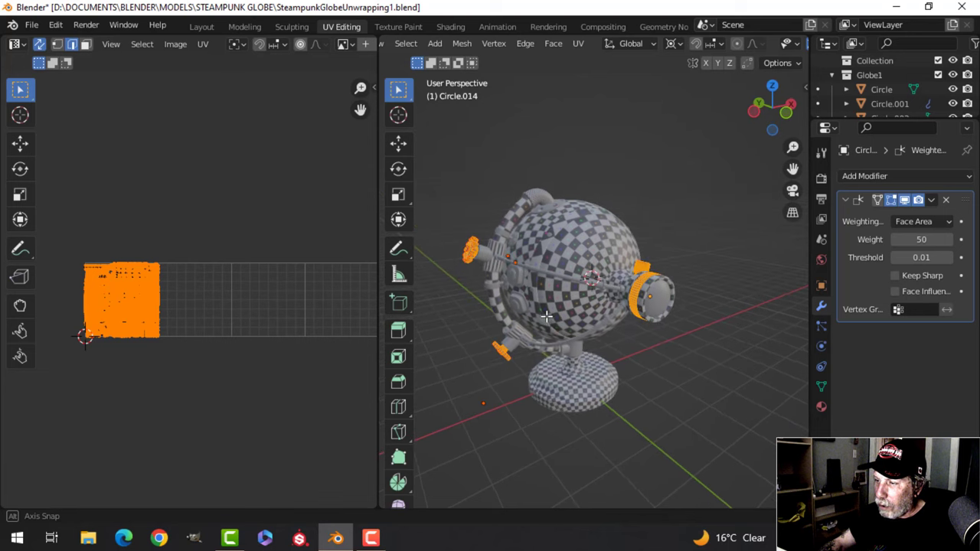
scroll(206, 317, "up", 1)
scroll(206, 317, "up", 3)
scroll(278, 303, "down", 1)
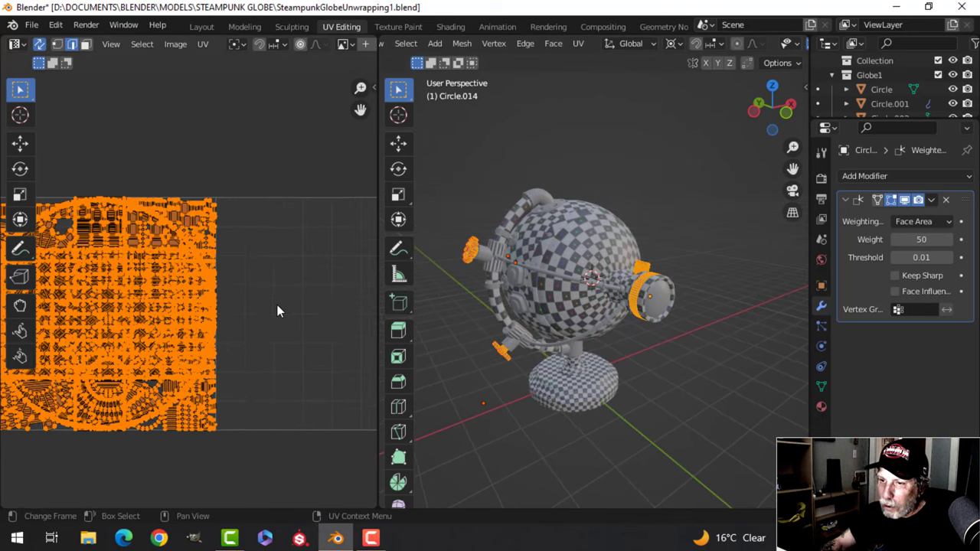
key("n")
left_click(290, 248)
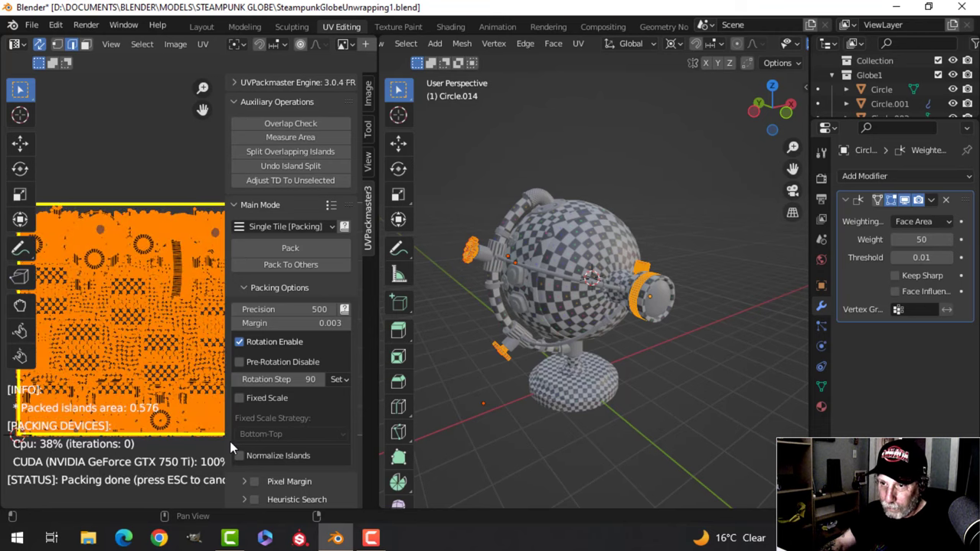
Step: Hide the UV editor's sidebar and inspect the packed UV islands and the checker texture on the gears
key("n")
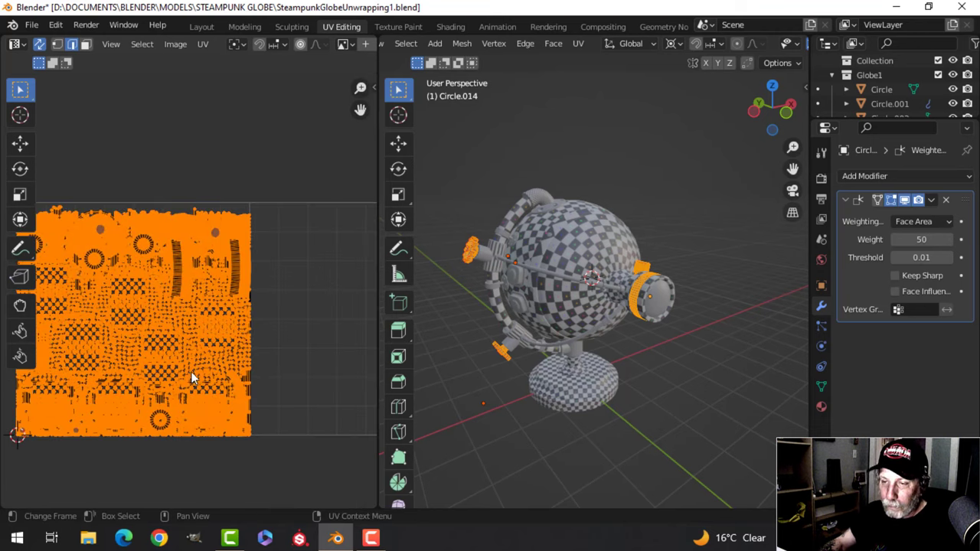
scroll(191, 375, "up", 3)
scroll(195, 375, "down", 3)
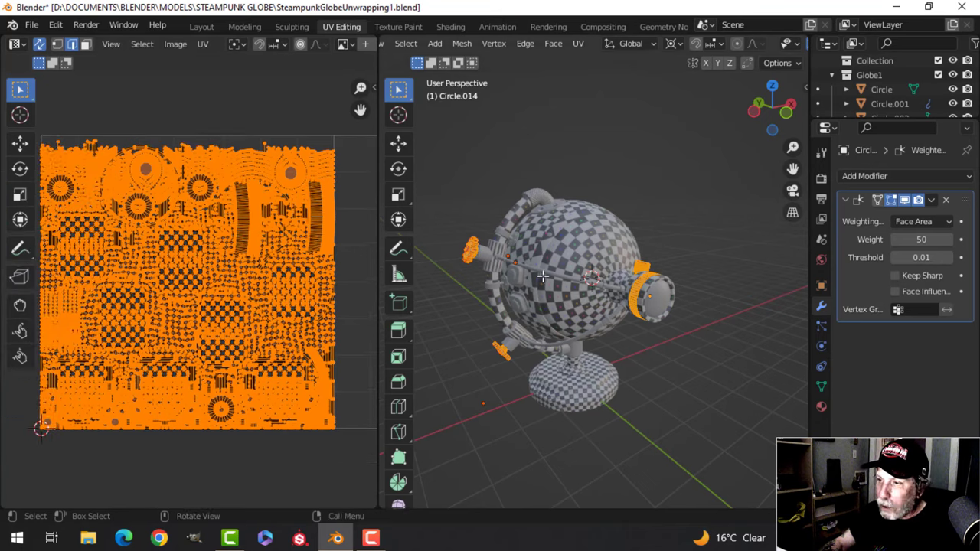
scroll(583, 288, "up", 4)
scroll(527, 286, "up", 4)
middle_click_drag(582, 289, 635, 313)
scroll(634, 328, "up", 5)
middle_click_drag(636, 312, 632, 309)
scroll(631, 310, "down", 5)
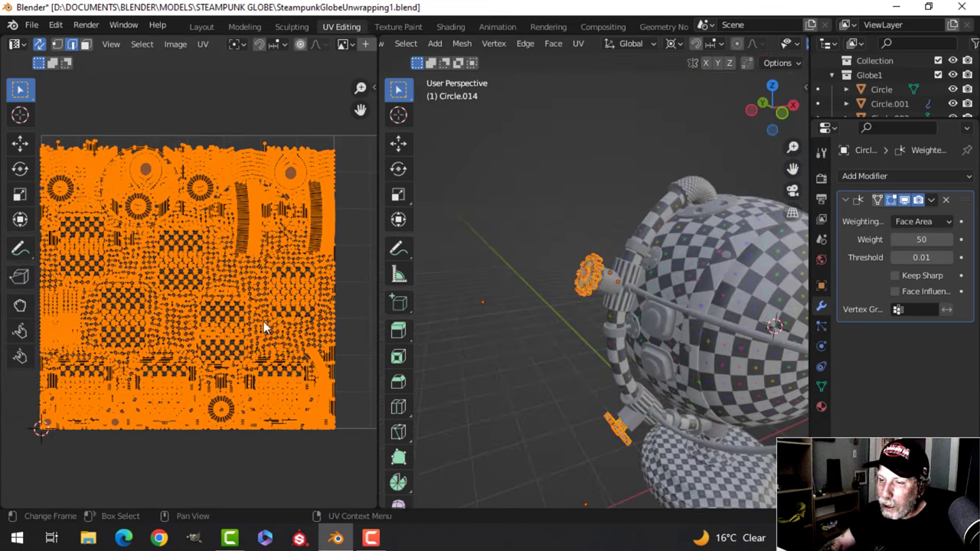
Step: Move the packed UV islands 3 units along X, leave edit mode and hide the gears, knobs and ring
scroll(262, 324, "down", 3)
middle_click_drag(261, 324, 223, 307)
key("g")
key("x")
key("3")
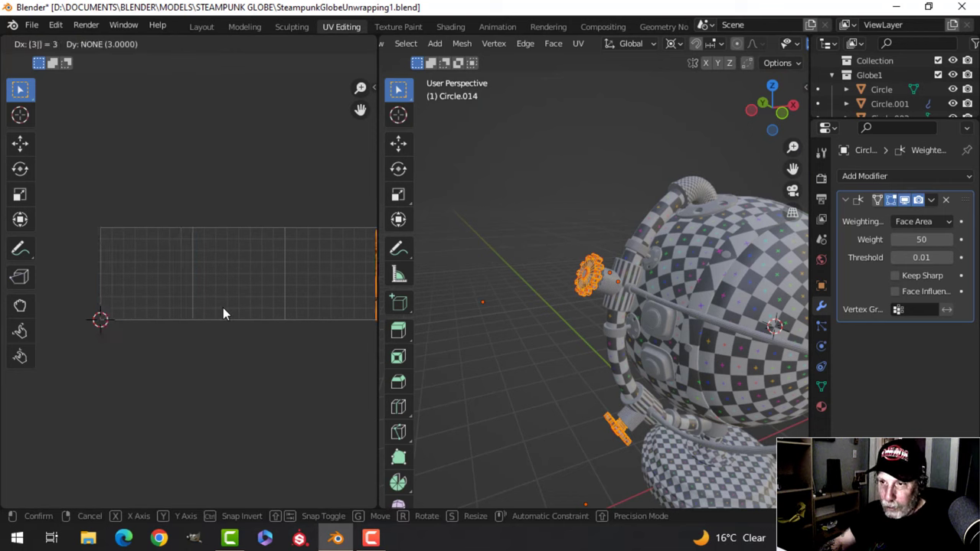
key("Return")
scroll(229, 311, "down", 4)
key("Tab")
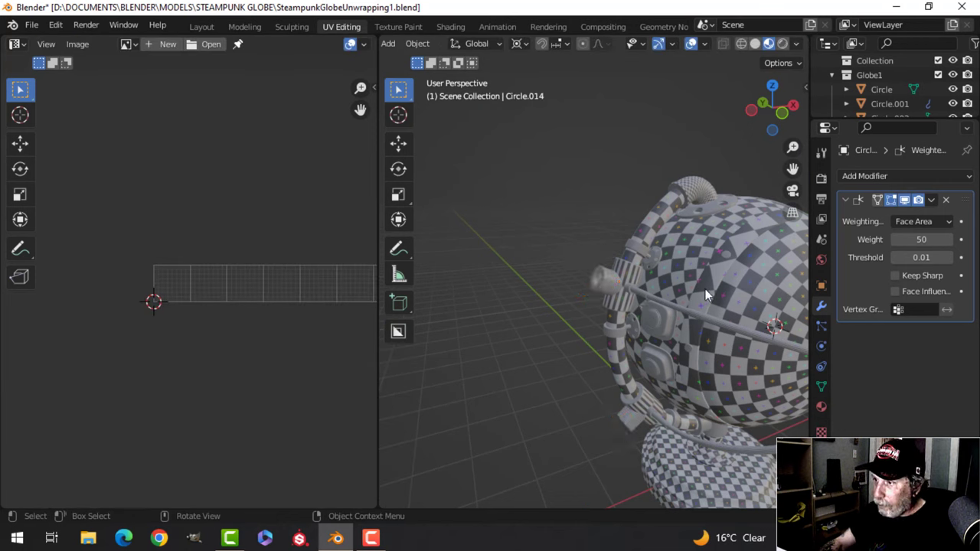
Step: Hide the two checkered outer shell sections that cover the globe
middle_click_drag(705, 288, 633, 314)
left_click(550, 282)
key("h")
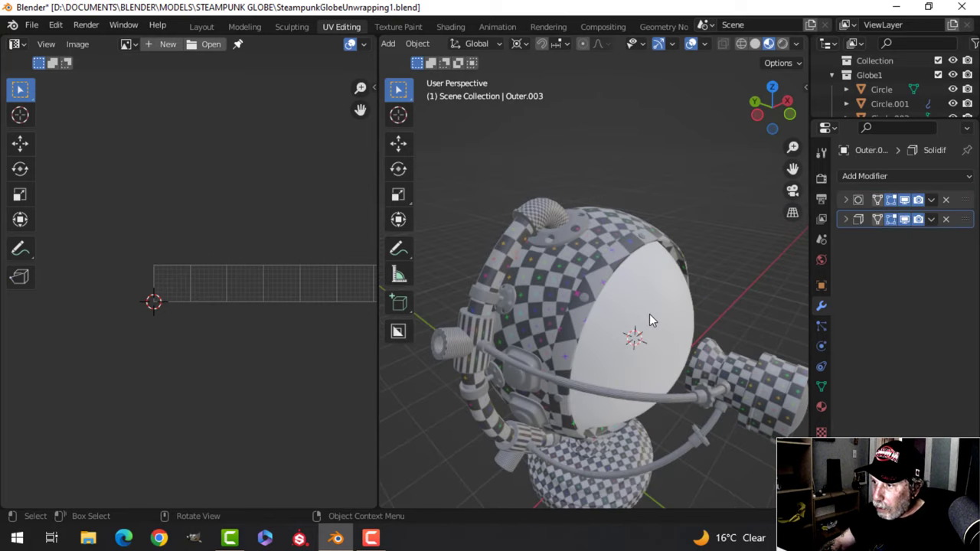
left_click(595, 280)
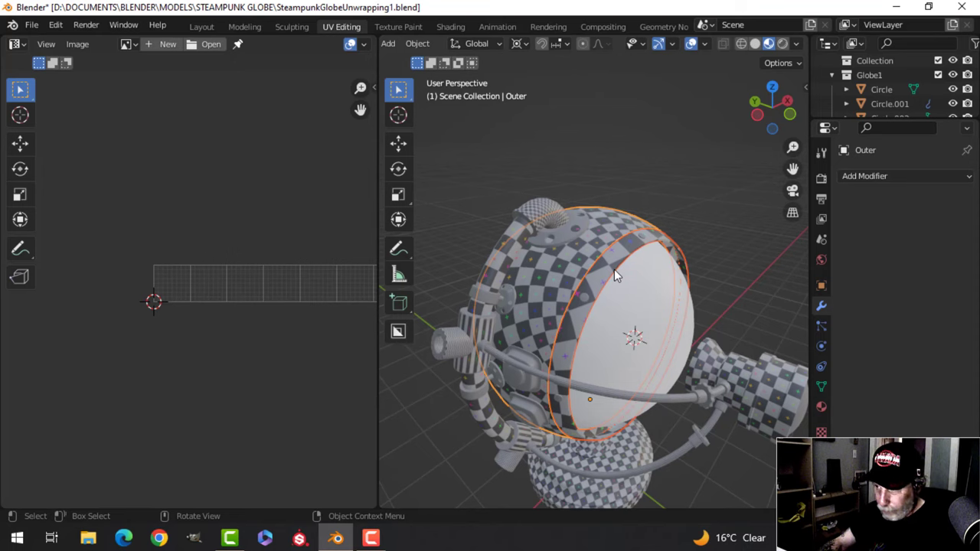
middle_click_drag(614, 269, 616, 313)
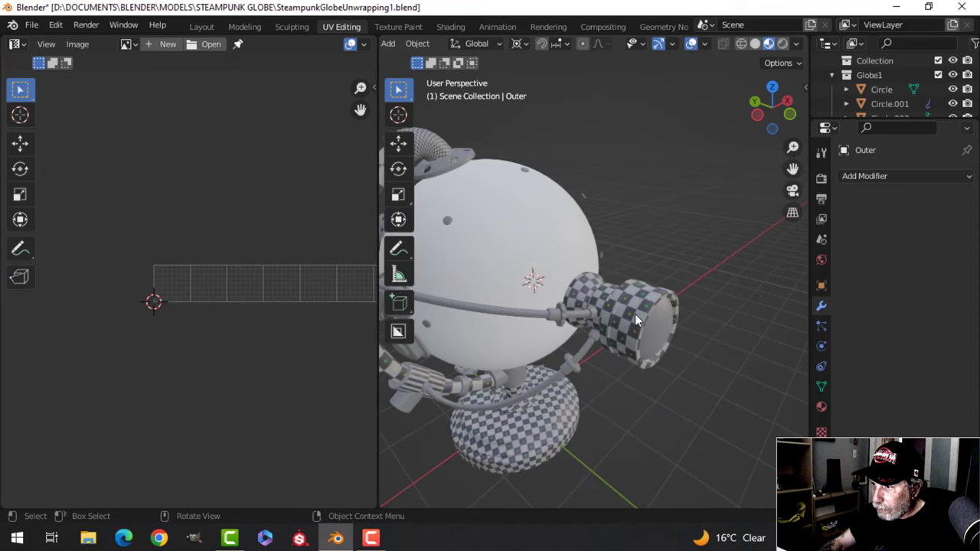
Step: Hide the lens barrel, the base with its bolted stem fitting and the round panel on the globe's side
left_click(635, 315)
left_click(547, 436, "shift")
middle_click_drag(584, 411, 548, 401)
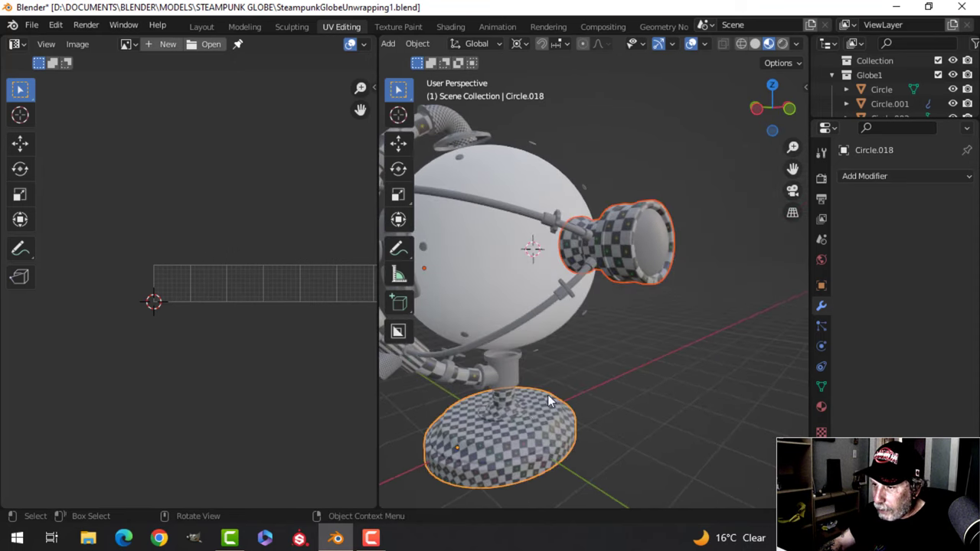
scroll(506, 413, "up", 4)
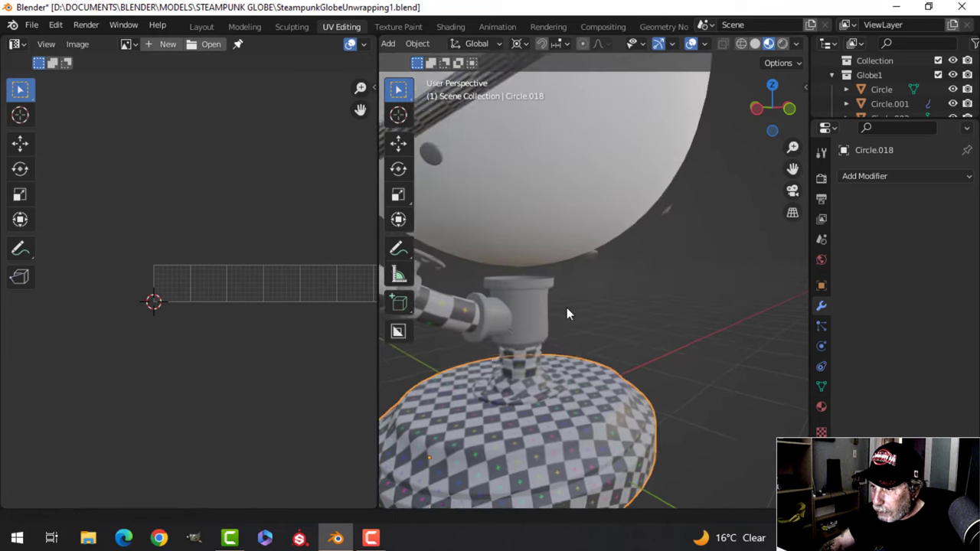
left_click(529, 366, "shift")
scroll(550, 352, "up", 4)
middle_click_drag(577, 325, 684, 313)
left_click(518, 377)
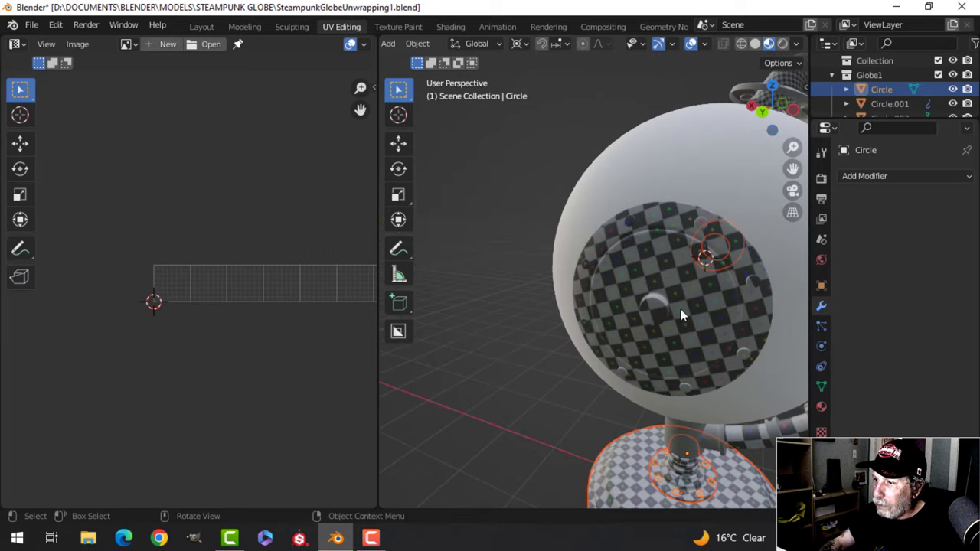
left_click(686, 290)
key("h")
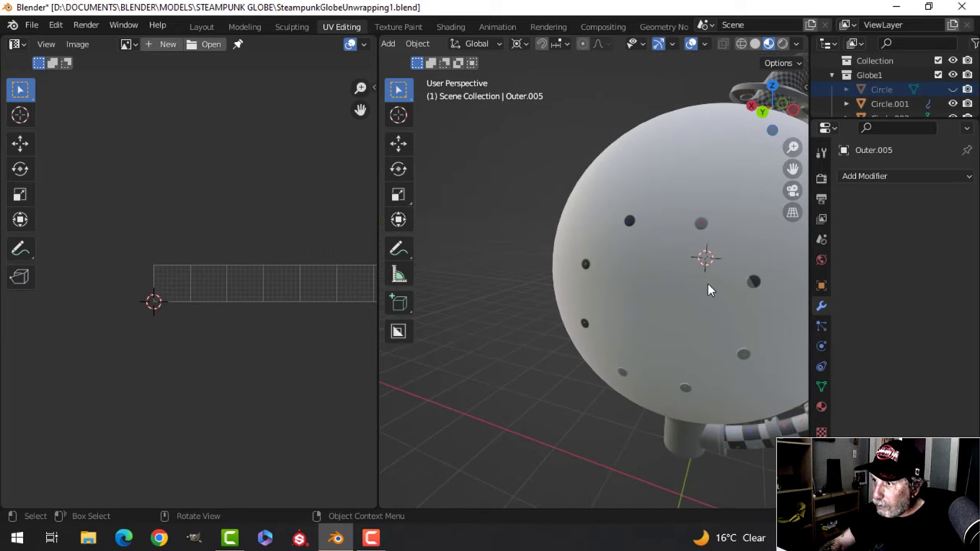
Step: Hide the ring of rivets, the inner white globe and the checkered segmented pipe
left_click(628, 224)
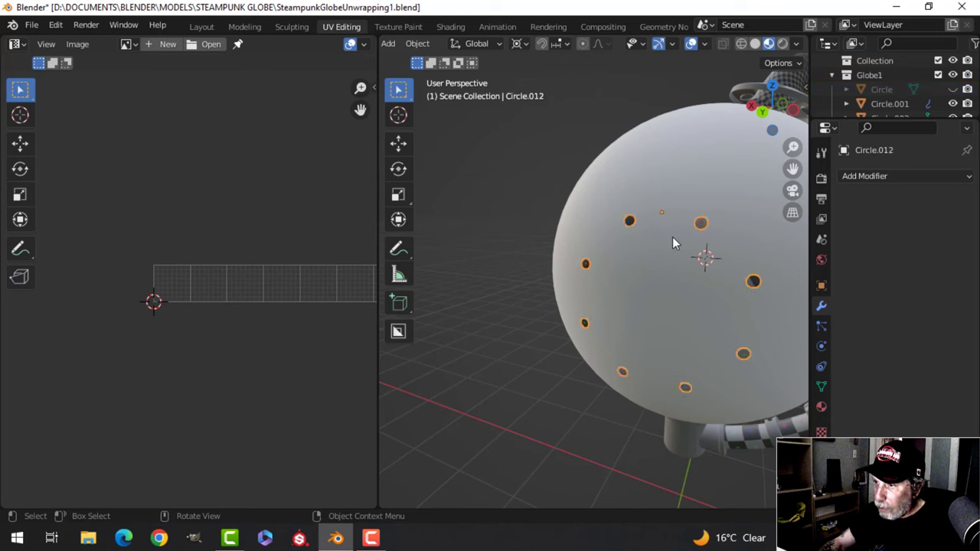
key("h")
middle_click_drag(669, 246, 617, 305)
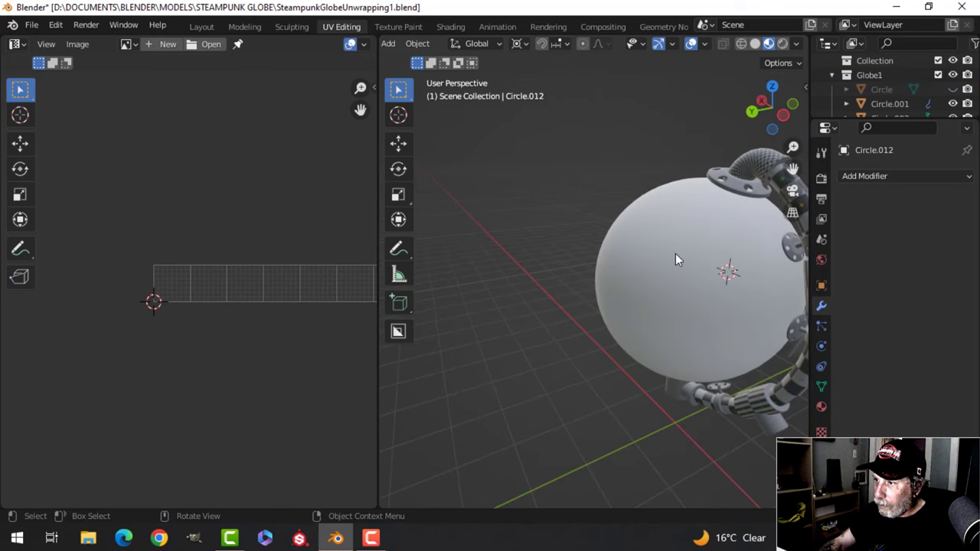
left_click(742, 268)
key("h")
middle_click_drag(737, 270, 619, 233)
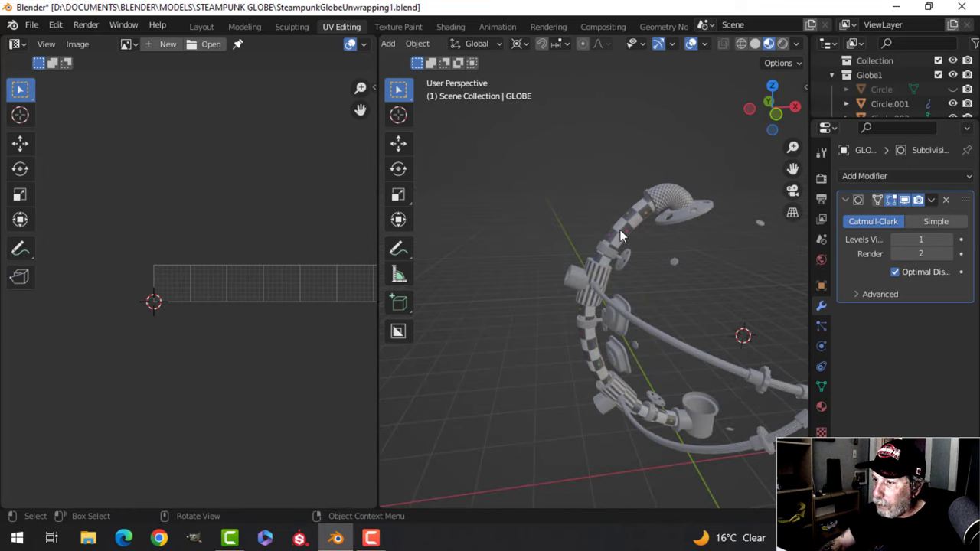
left_click(620, 235)
scroll(652, 239, "up", 1)
key("h")
scroll(652, 241, "up", 2)
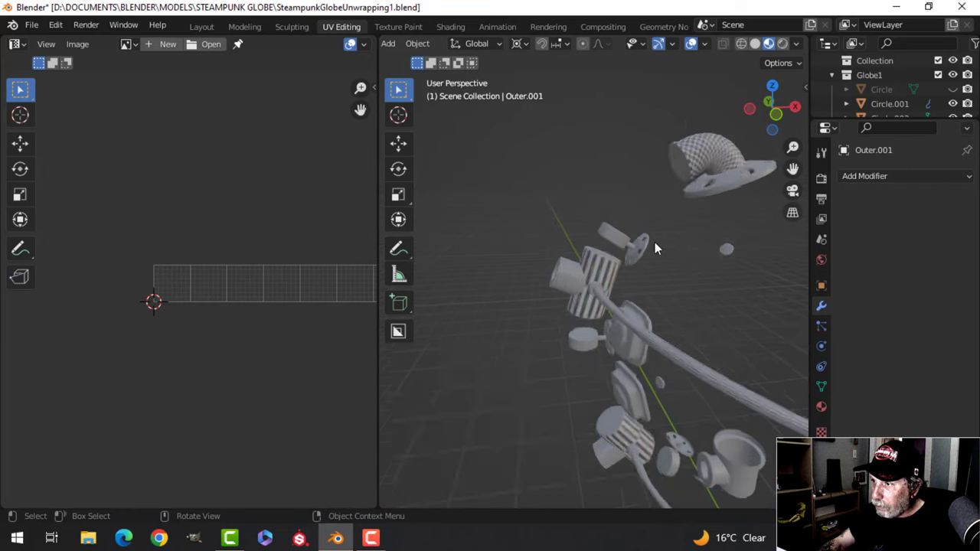
Step: Enlarge the outliner to show more of the Globe1 objects and look over the parts still to unwrap
scroll(654, 243, "up", 1)
scroll(652, 248, "down", 4)
middle_click_drag(653, 249, 710, 333)
left_click(632, 305)
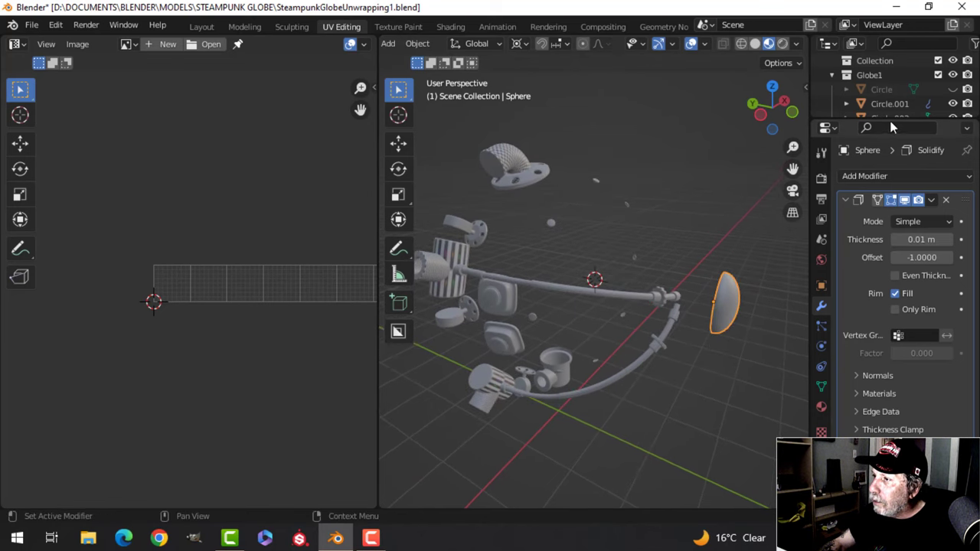
left_click_drag(890, 118, 891, 250)
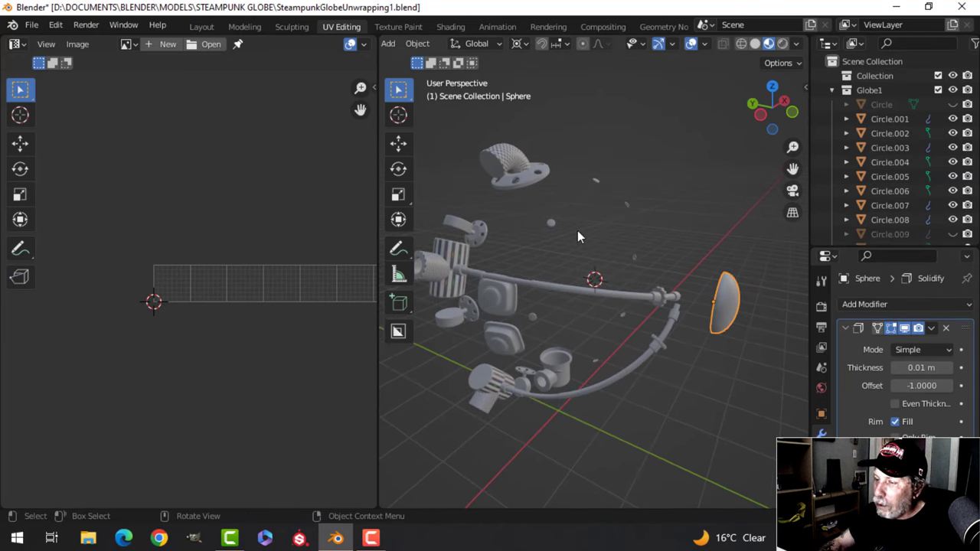
middle_click_drag(577, 230, 662, 285)
left_click(591, 262)
scroll(553, 278, "up", 3)
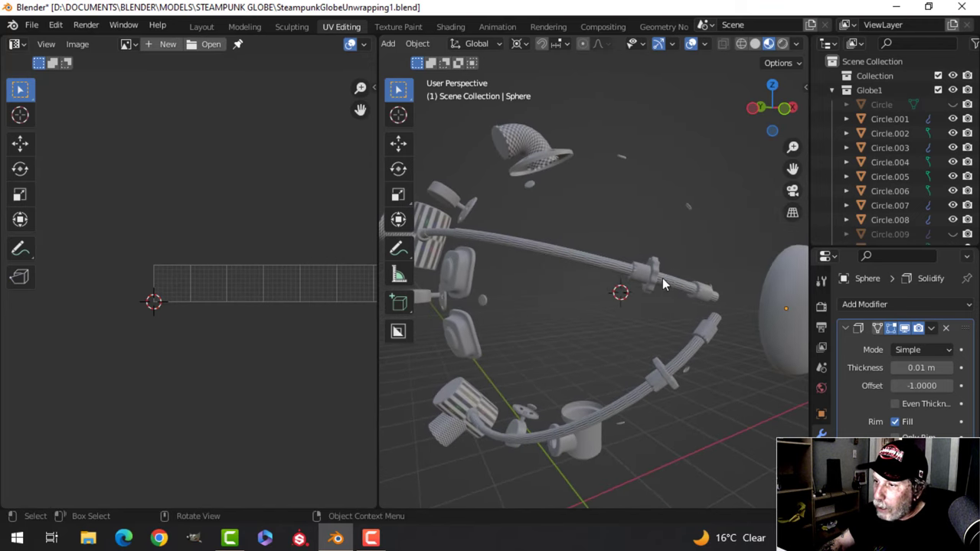
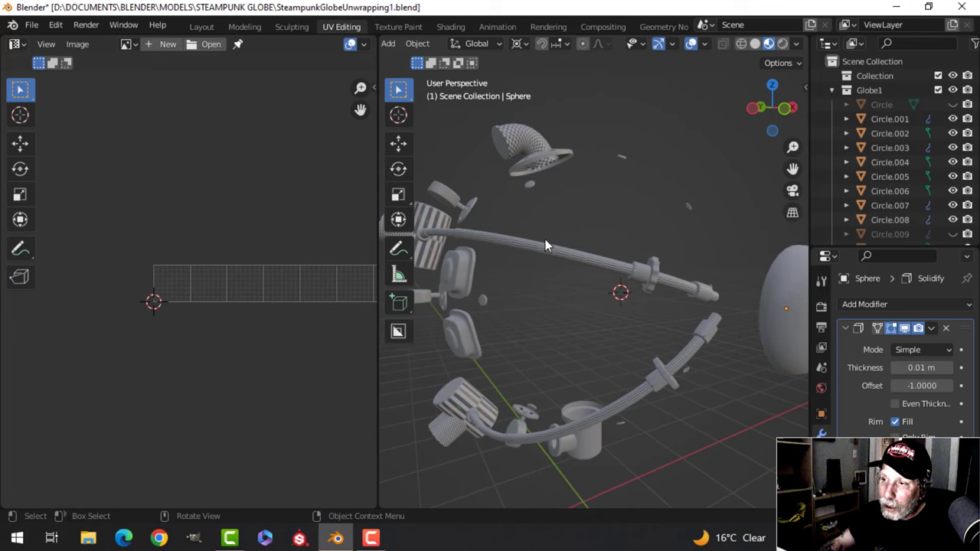
Step: Apply the Subdivision modifier on the round flange with holes beneath the upper pipe elbow
scroll(545, 239, "down", 2)
middle_click_drag(545, 239, 634, 295)
scroll(562, 261, "up", 3)
scroll(561, 260, "up", 2)
scroll(585, 292, "up", 3)
left_click(598, 295)
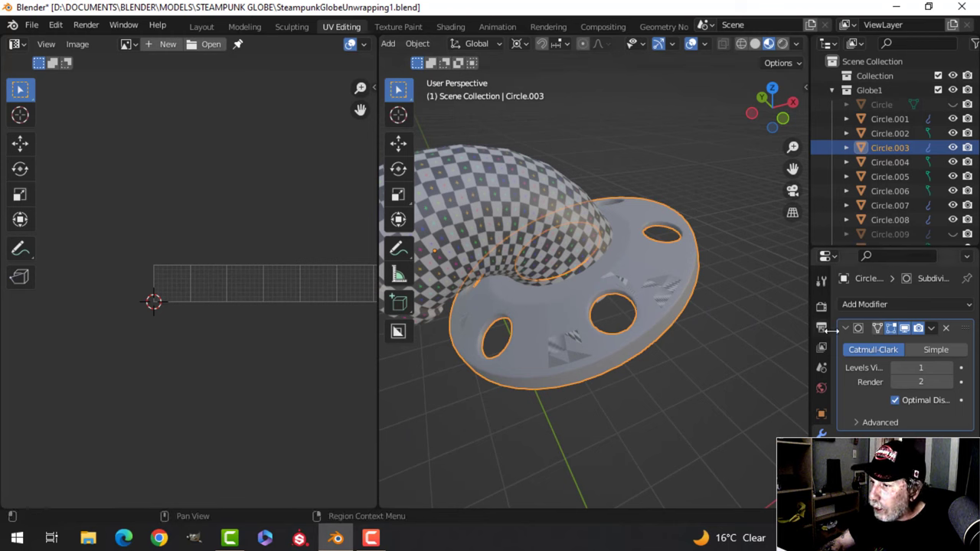
left_click(930, 327)
left_click(911, 344)
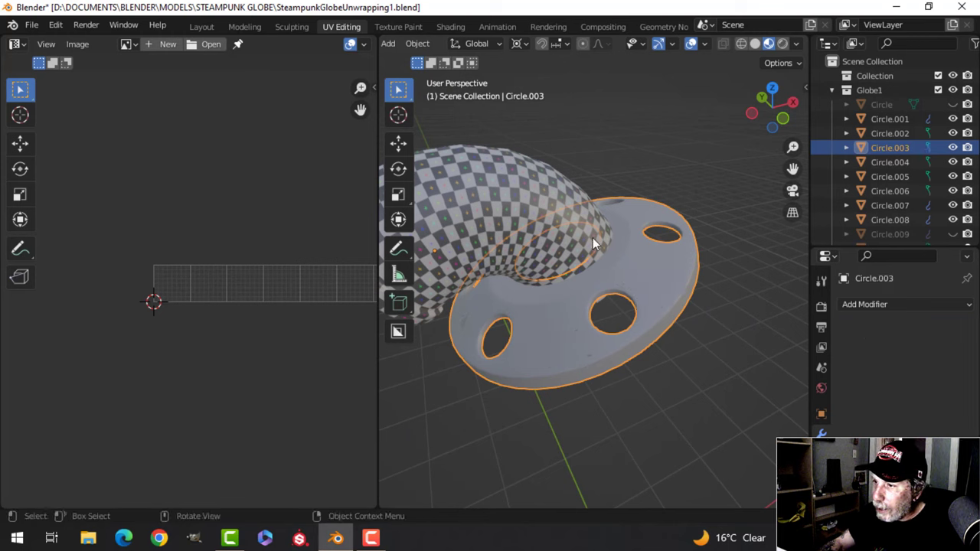
Step: Apply the elbow pipe's Subdivision modifier and isolate the elbow and its flange in local view
left_click(571, 230)
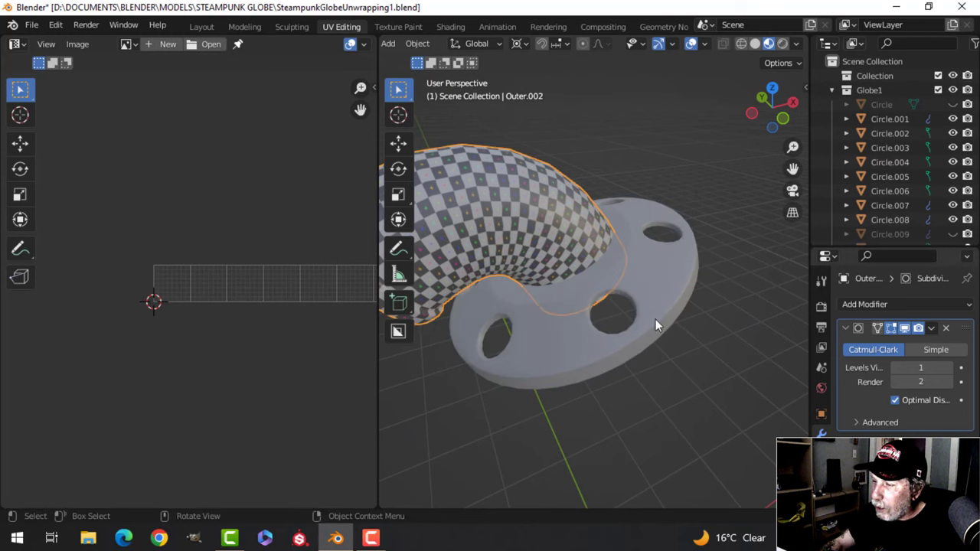
left_click(931, 328)
left_click(903, 342)
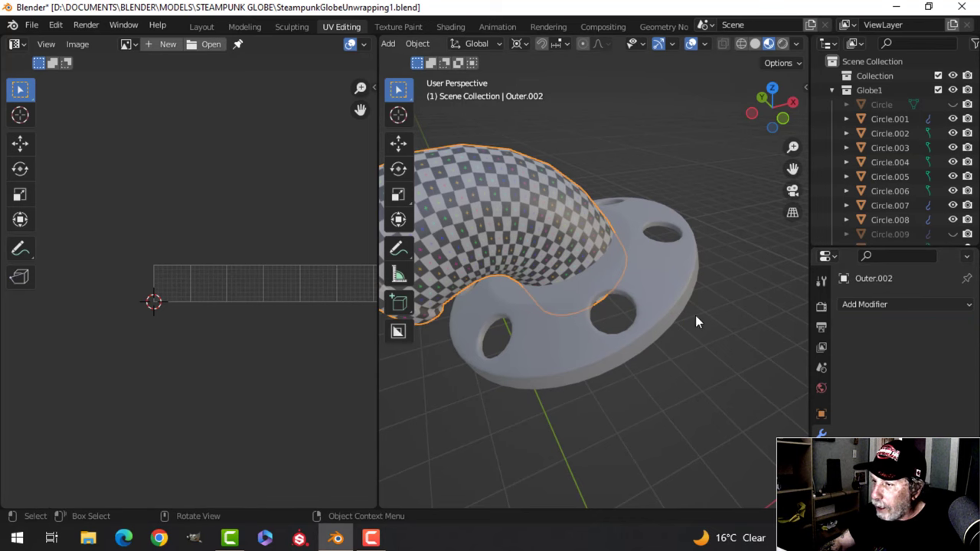
left_click(710, 289)
key("KP_Divide")
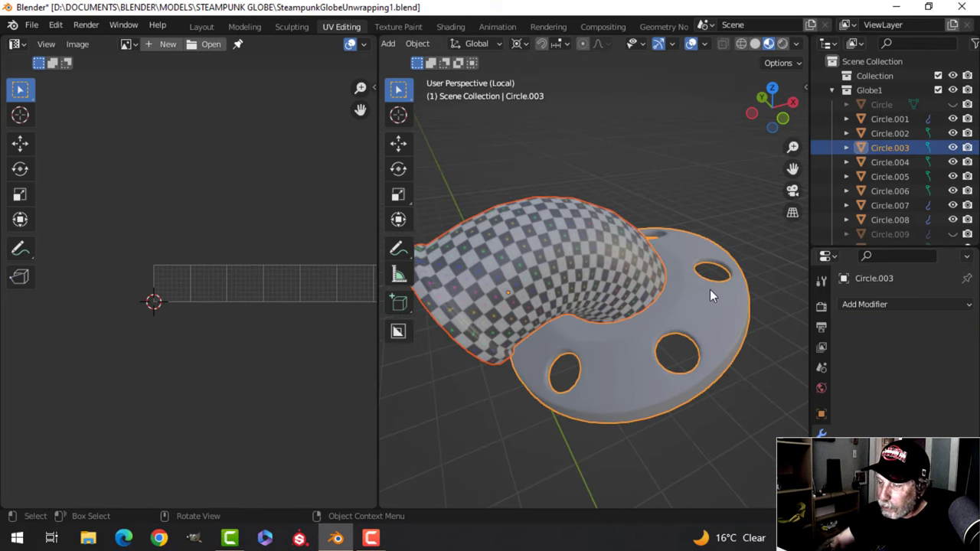
Step: Edit the elbow pipe and delete the triangulated faces that cap its free end
middle_click_drag(541, 312, 603, 255)
middle_click_drag(513, 262, 451, 257)
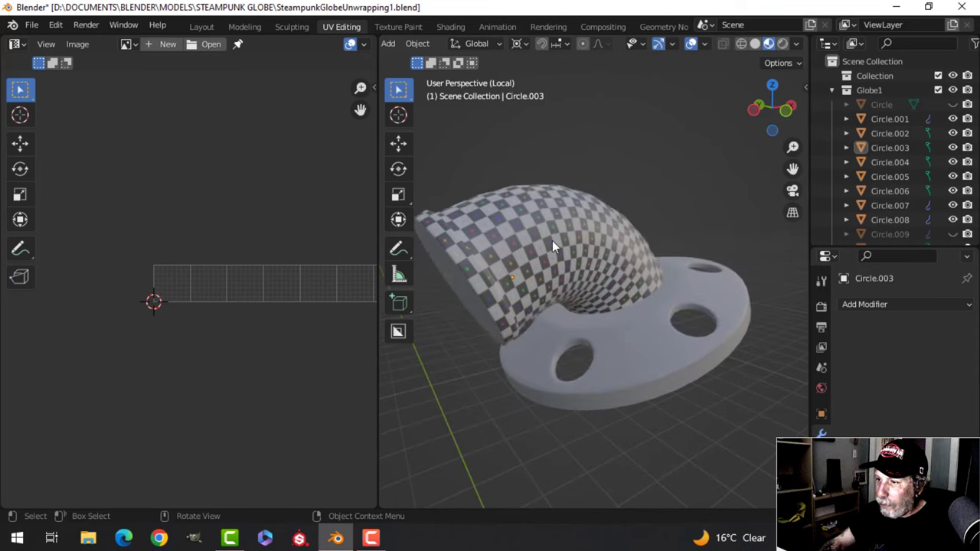
left_click(566, 247)
key("Tab")
middle_click_drag(540, 285, 572, 252)
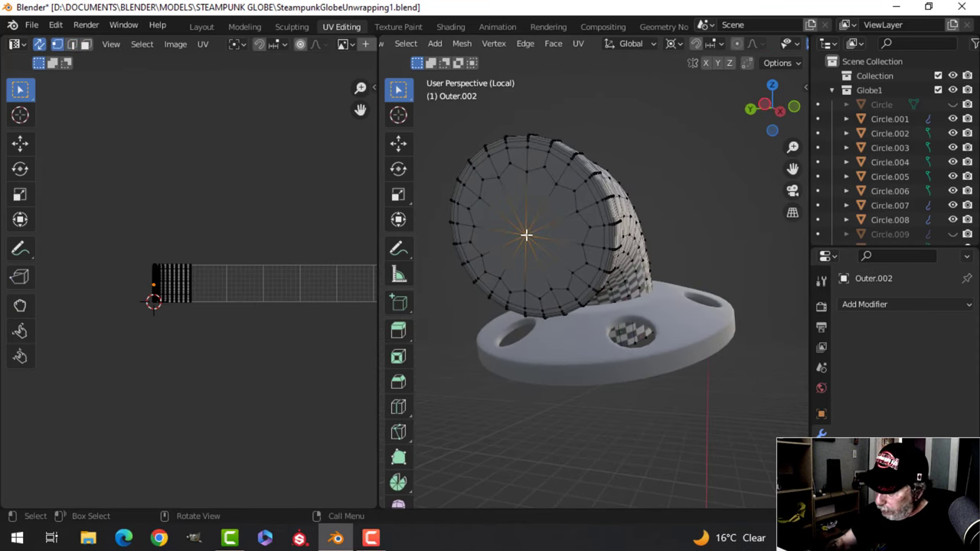
key("ctrl+KP_Add")
key("x")
left_click(495, 152)
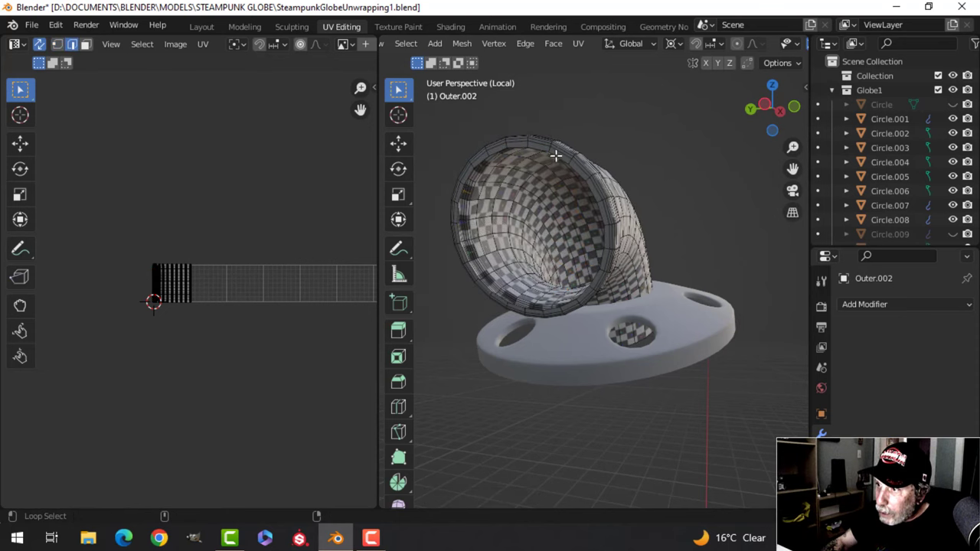
Step: Select the inner rim loop at the elbow's free end and fill it with a single face
left_click(557, 159, "alt")
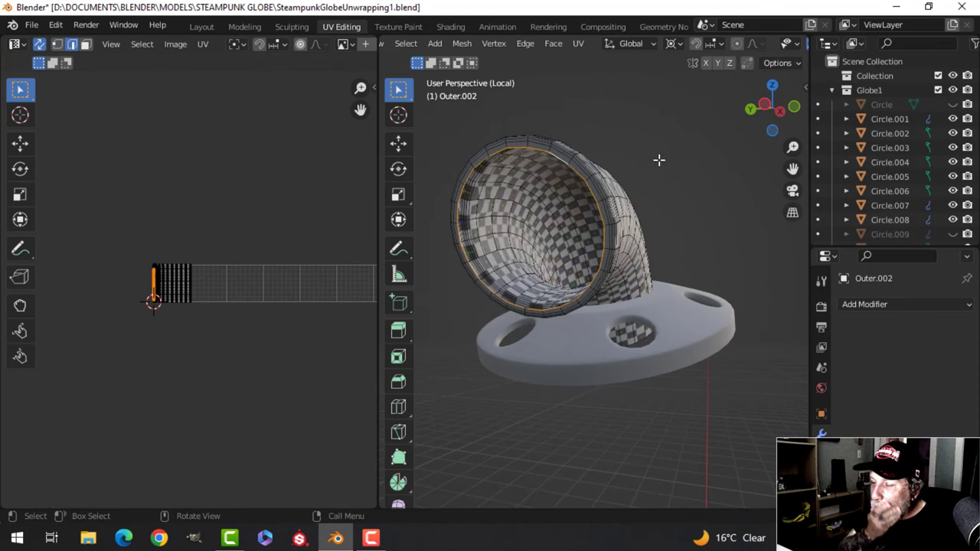
key("f")
middle_click_drag(693, 205, 676, 312)
left_click(681, 214)
scroll(665, 230, "up", 1)
scroll(595, 280, "down", 1)
Step: Try to unwrap the whole elbow pipe with its existing seams
middle_click_drag(595, 280, 689, 256)
scroll(671, 278, "up", 3)
key("a")
key("u")
left_click(707, 248)
key("alt+a")
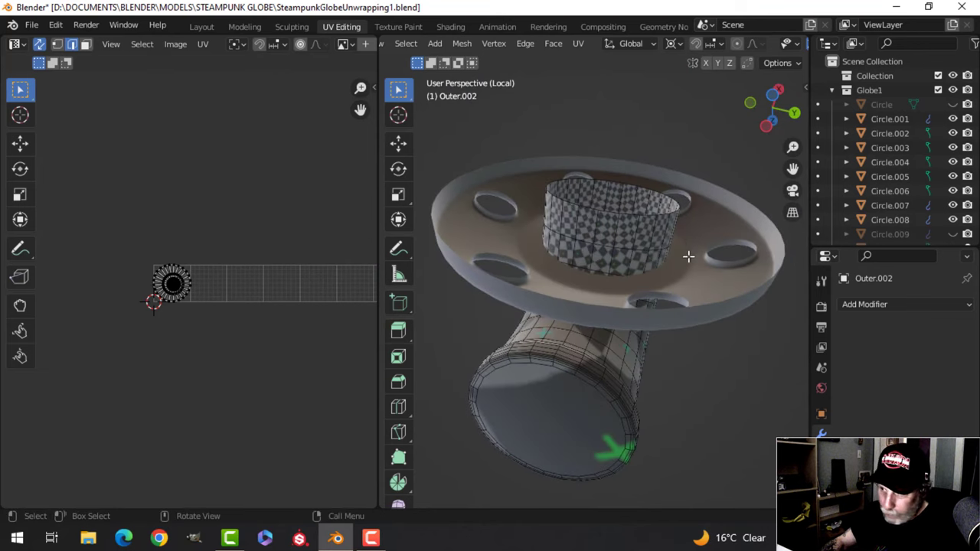
key("3")
left_click(567, 338, "alt")
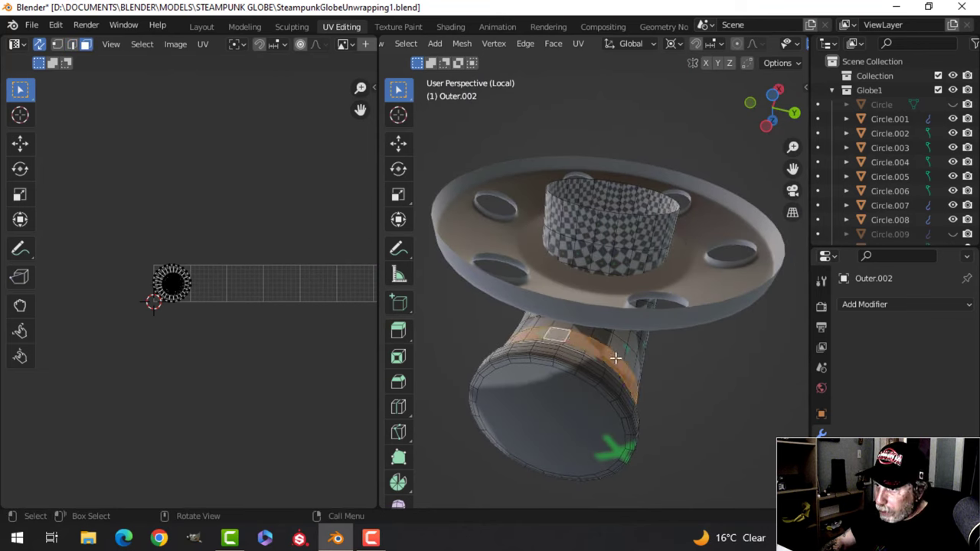
key("alt+a")
Step: Mark a lengthwise seam along the inner side of the elbow's bend and unwrap the pipe
key("2")
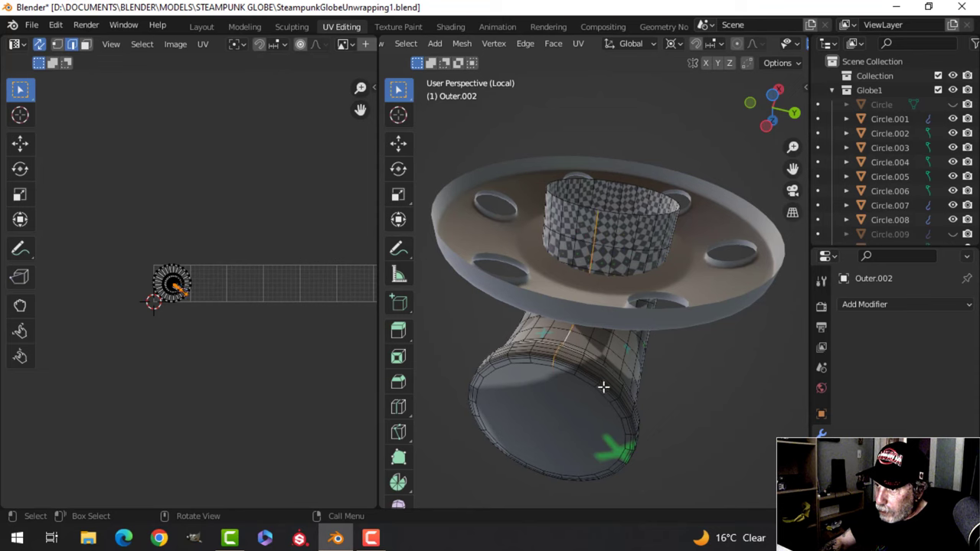
middle_click_drag(604, 387, 588, 354)
left_click(581, 336, "alt")
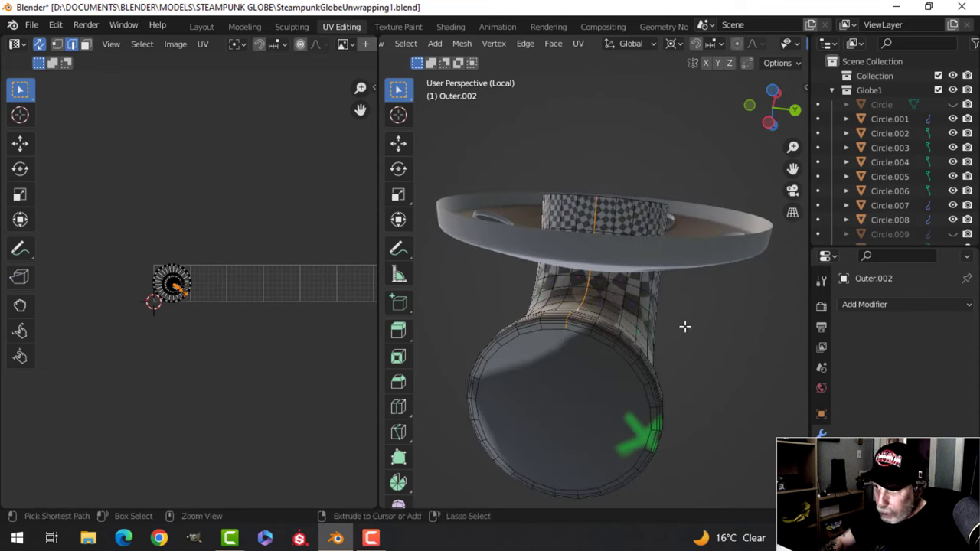
key("ctrl+e")
left_click(647, 329)
key("a")
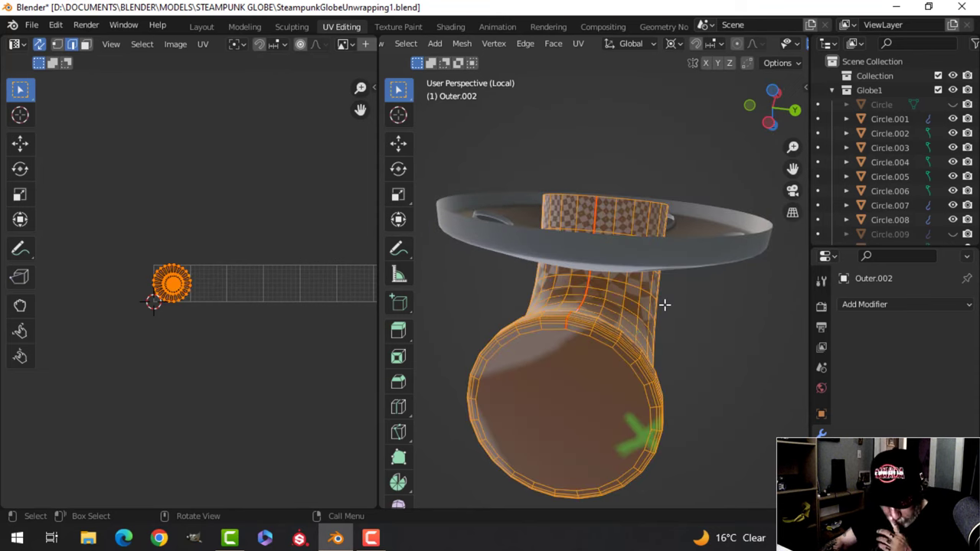
key("u")
left_click(664, 306)
middle_click_drag(663, 265, 675, 232)
Step: Mark a seam around the edge of the elbow's end cap and unwrap the pipe again
key("alt+a")
left_click(658, 330, "alt")
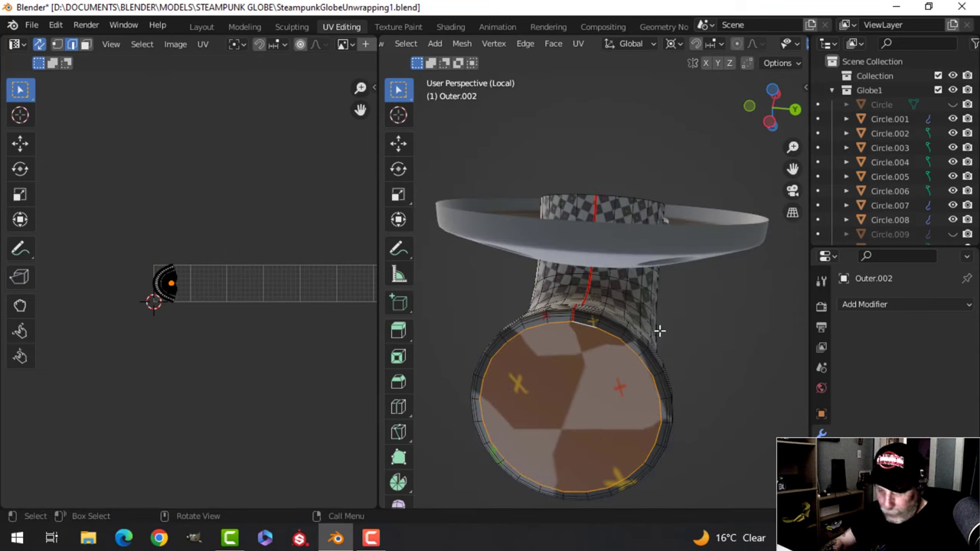
key("ctrl+e")
left_click(647, 331)
key("a")
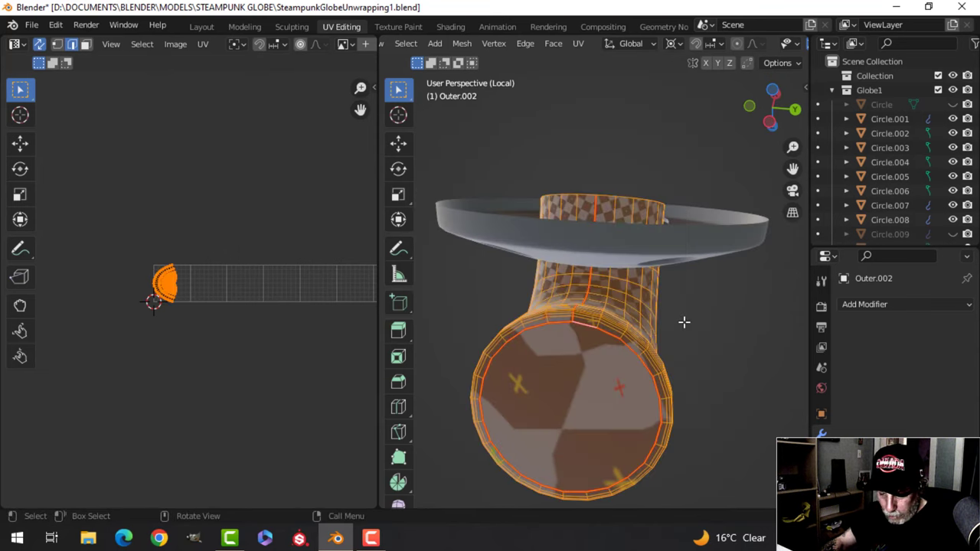
key("u")
left_click(681, 316)
Step: Examine the checker pattern on the elbow and the layout of its UV islands
middle_click_drag(638, 294, 459, 283)
middle_click_drag(209, 269, 230, 295)
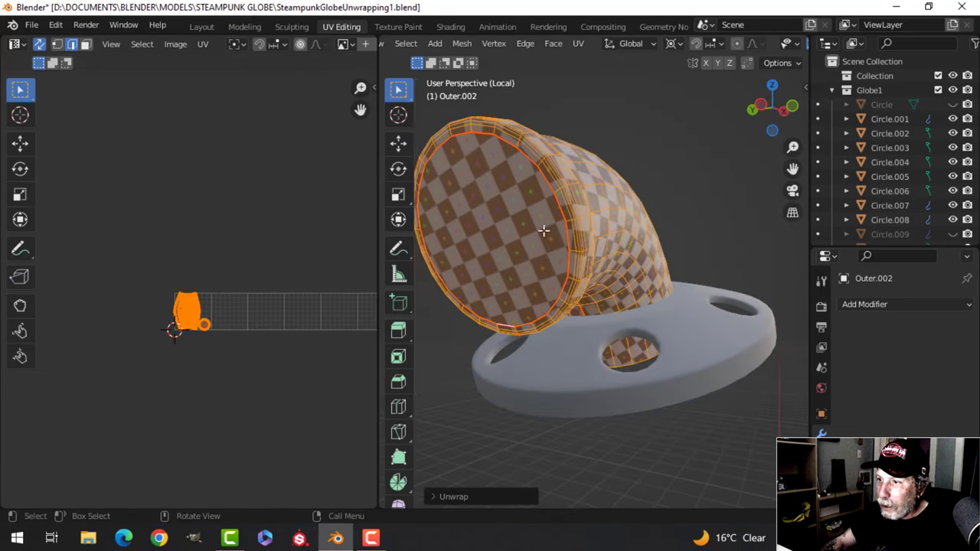
scroll(567, 226, "up", 5)
middle_click_drag(604, 227, 604, 203)
scroll(297, 325, "down", 2)
middle_click_drag(196, 311, 103, 291)
scroll(295, 268, "up", 4)
scroll(168, 312, "up", 4)
scroll(168, 312, "up", 3)
middle_click_drag(200, 286, 86, 200)
scroll(142, 243, "down", 1)
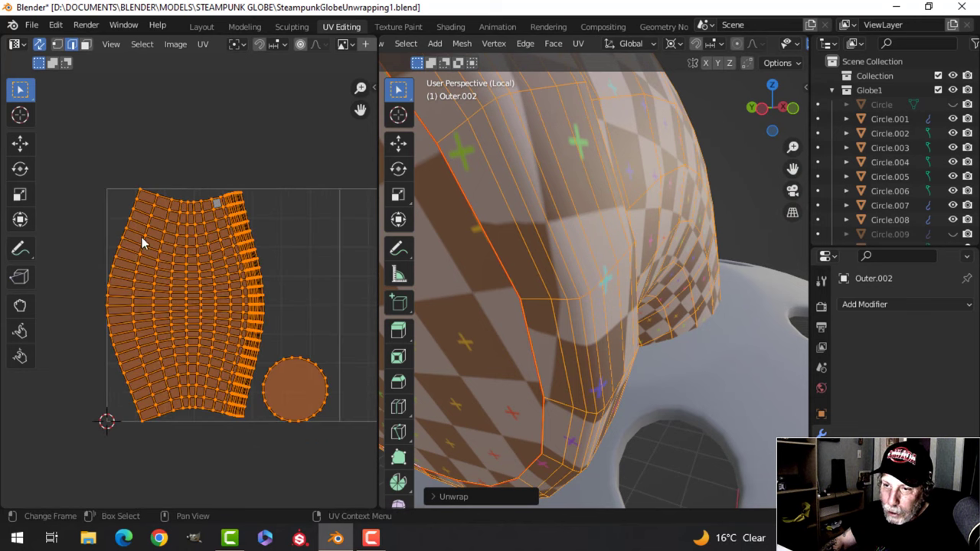
Step: Clear the selection and inspect the checker pattern on the bent pipe in Object Mode
key("alt+a")
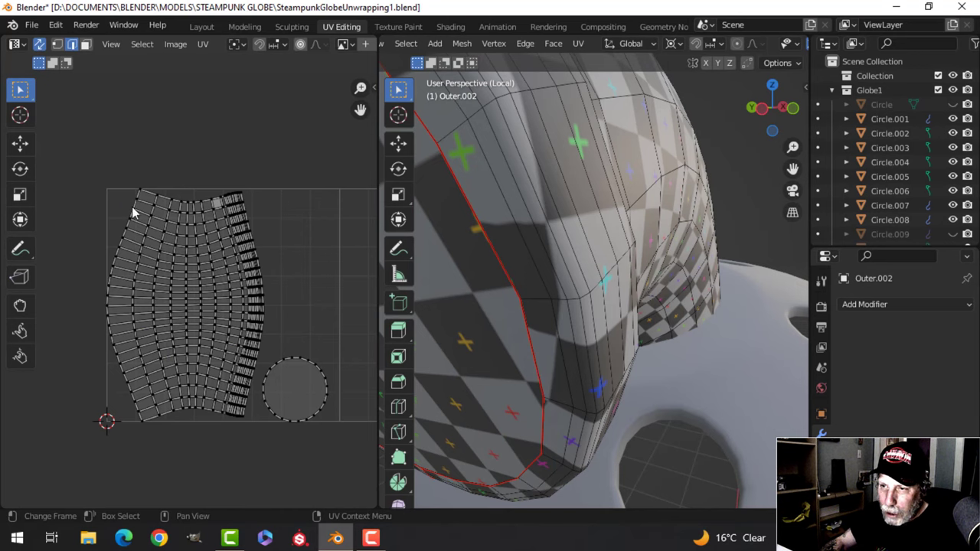
middle_click_drag(498, 283, 597, 245)
middle_click_drag(535, 229, 574, 252, "shift")
middle_click_drag(574, 253, 628, 303)
scroll(516, 251, "up", 3)
scroll(516, 251, "down", 3)
key("Tab")
scroll(660, 306, "down", 3)
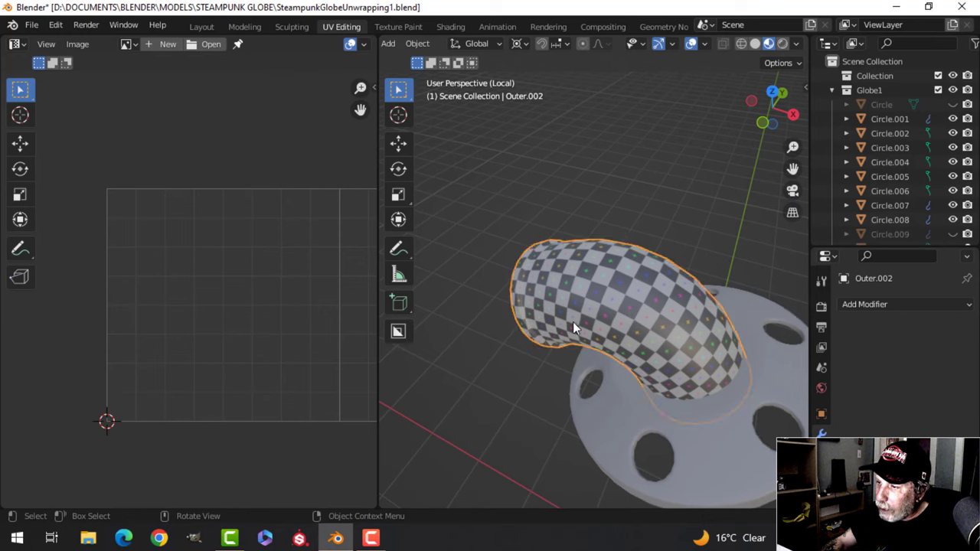
middle_click_drag(572, 321, 601, 329)
Step: Examine the bent pipe's UV island in Edit Mode to find a nearly rectangular quad near its centre
key("Tab")
scroll(601, 328, "up", 2)
middle_click_drag(225, 328, 268, 328, "shift")
scroll(266, 328, "up", 3)
middle_click_drag(183, 286, 194, 315, "shift")
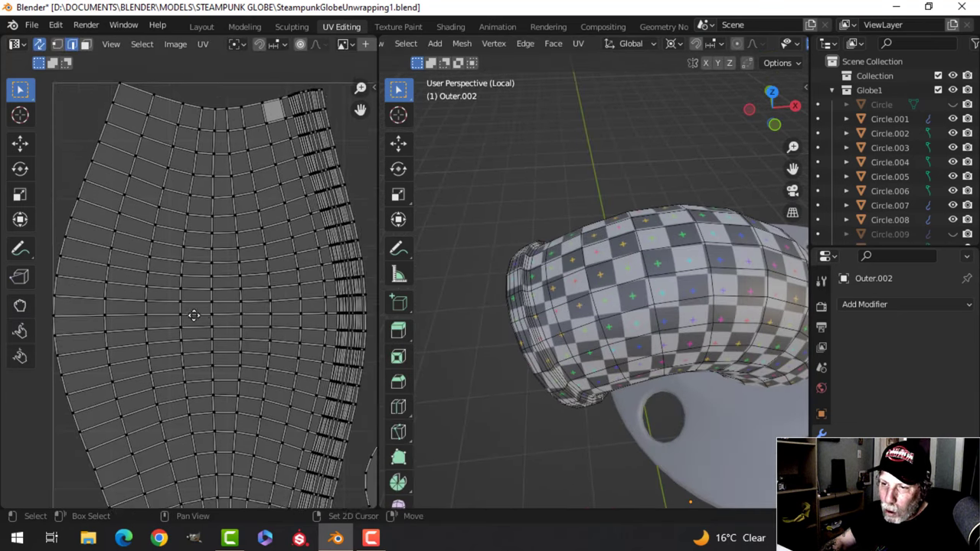
scroll(194, 314, "down", 3)
scroll(182, 304, "down", 1)
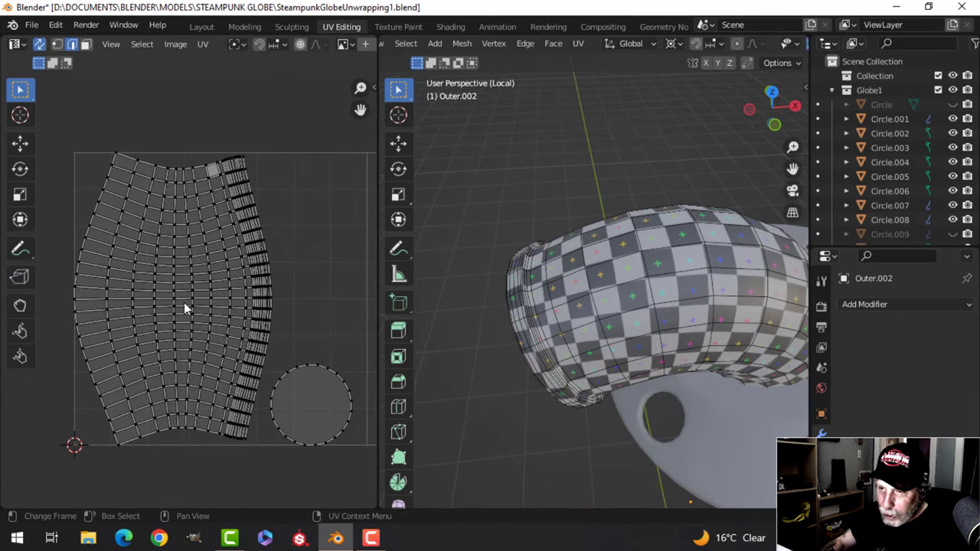
scroll(206, 313, "up", 1)
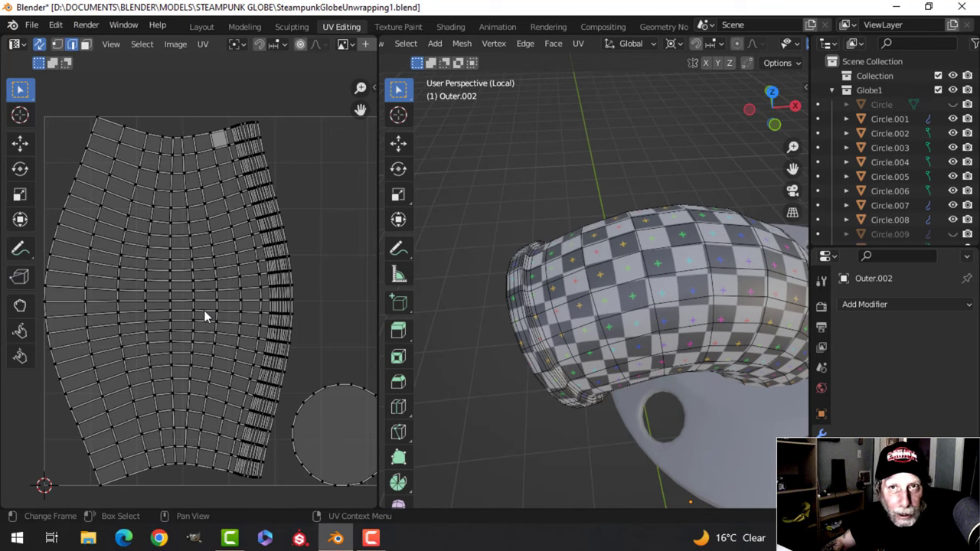
scroll(228, 335, "up", 3)
scroll(220, 331, "down", 1)
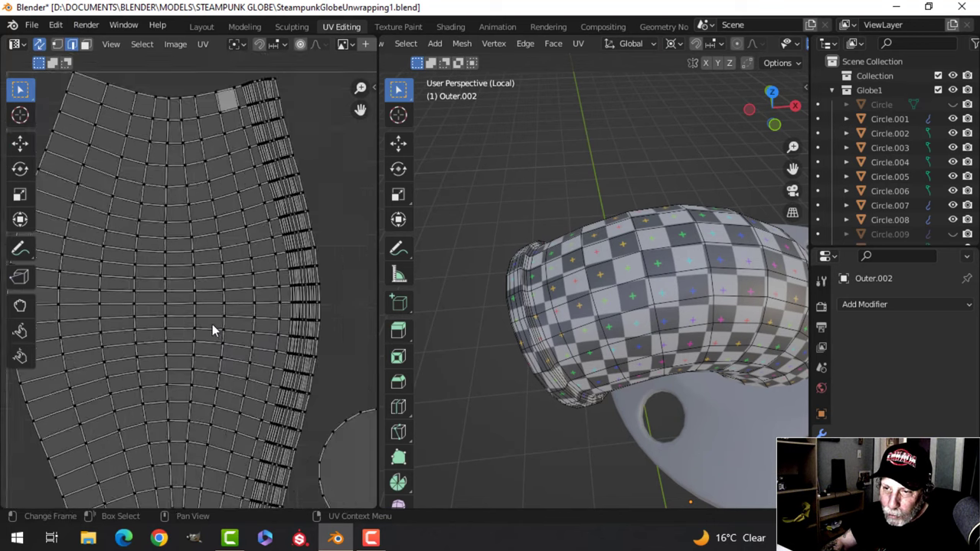
scroll(212, 323, "up", 2)
scroll(235, 326, "down", 5)
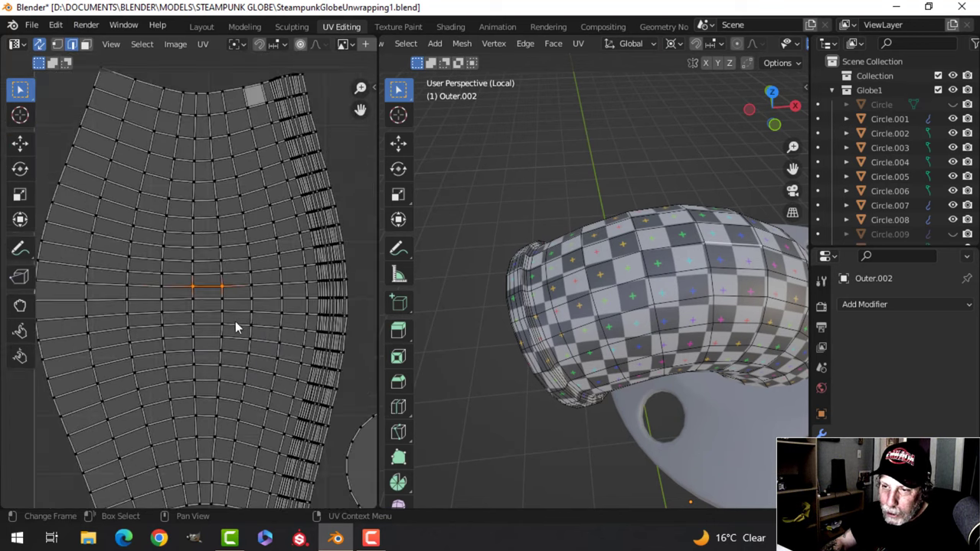
scroll(221, 324, "up", 5)
scroll(234, 319, "down", 2)
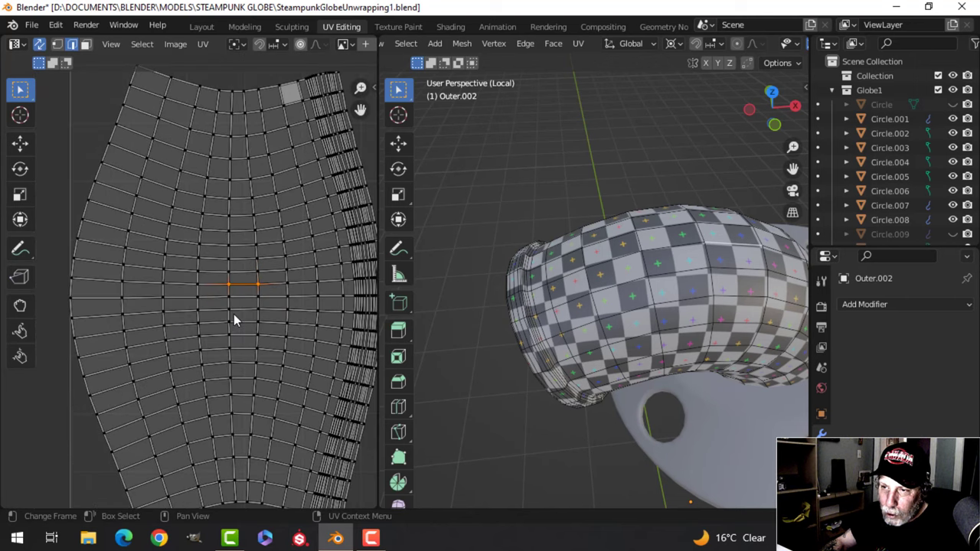
scroll(229, 230, "down", 1)
scroll(232, 289, "up", 2)
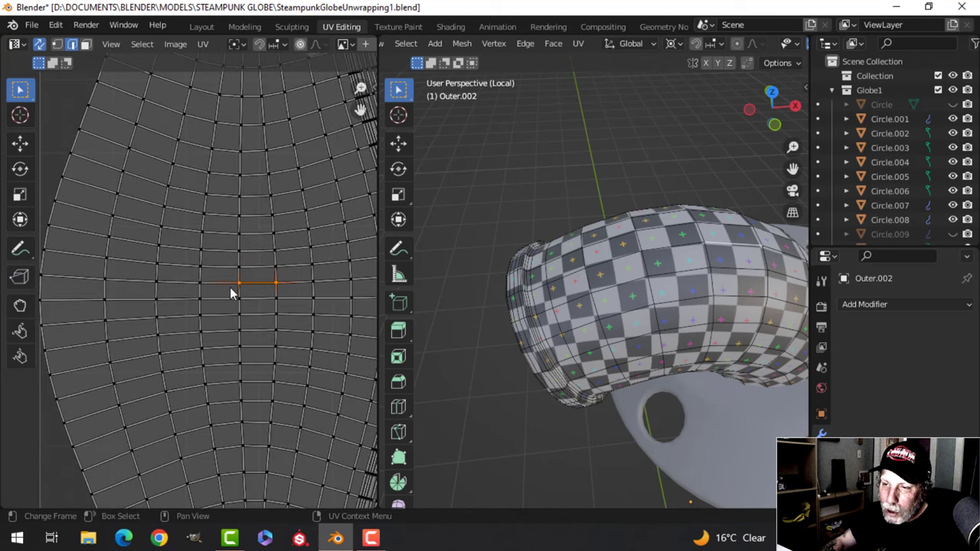
scroll(307, 298, "up", 1)
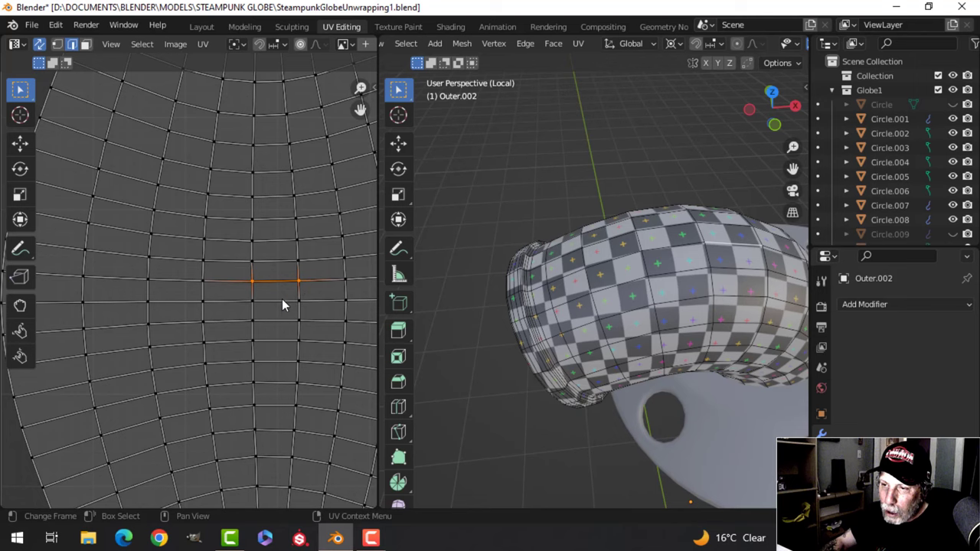
key("alt+a")
middle_click_drag(230, 283, 226, 282, "shift")
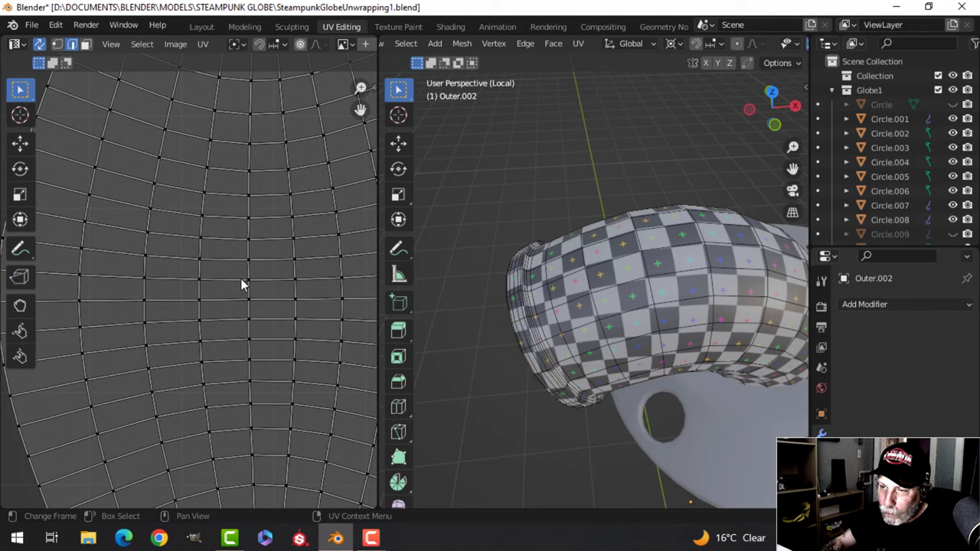
scroll(273, 305, "down", 3)
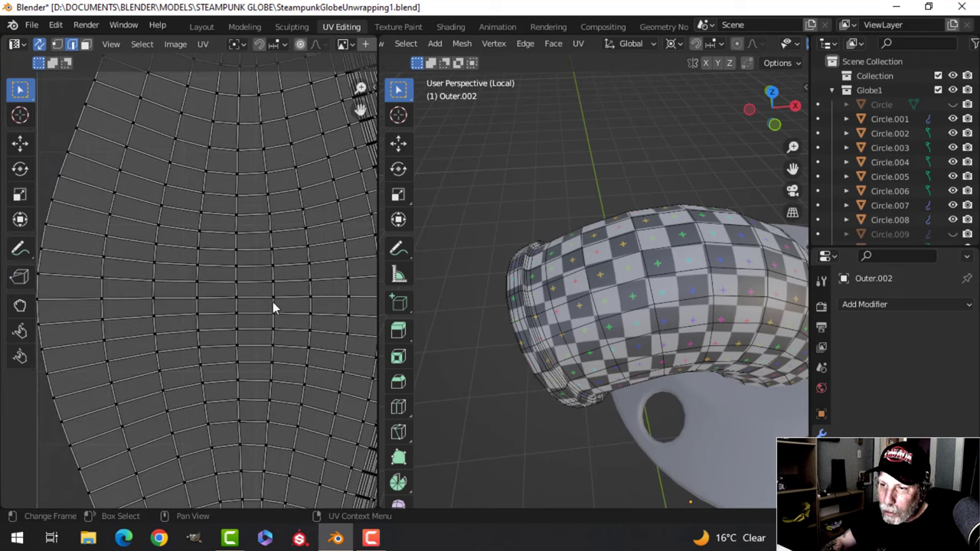
Step: Straighten the upper and lower edges of the central UV quad by scaling each to 0 along Y
scroll(259, 296, "up", 4)
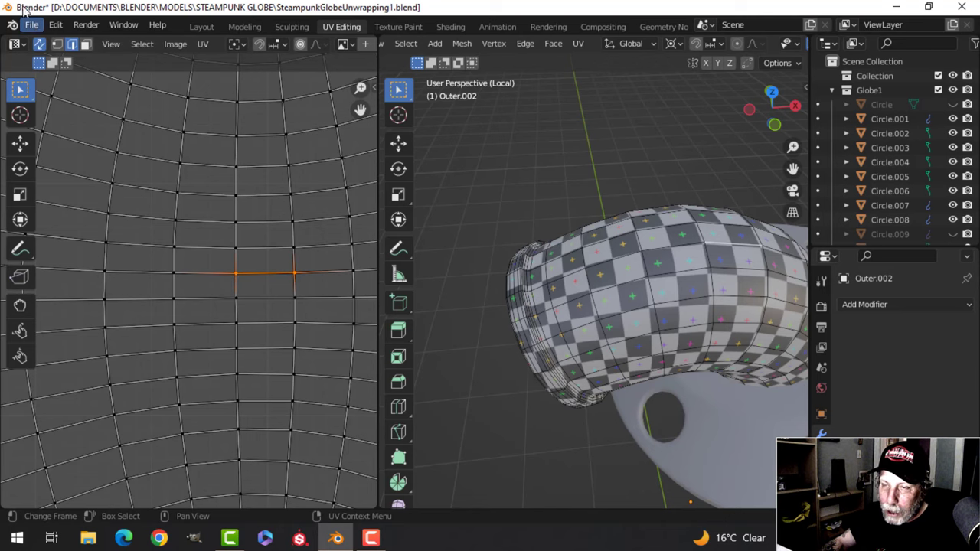
scroll(290, 266, "up", 2)
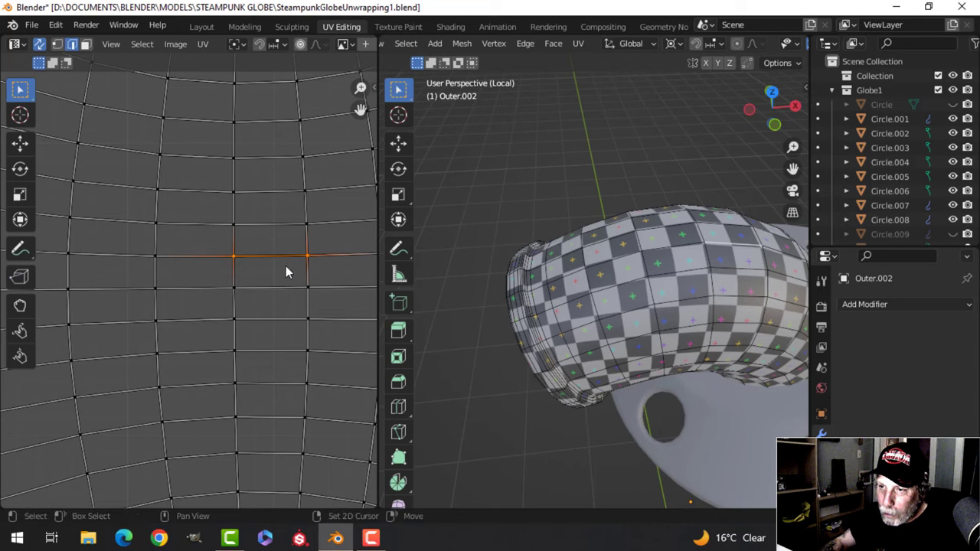
middle_click_drag(286, 267, 258, 266)
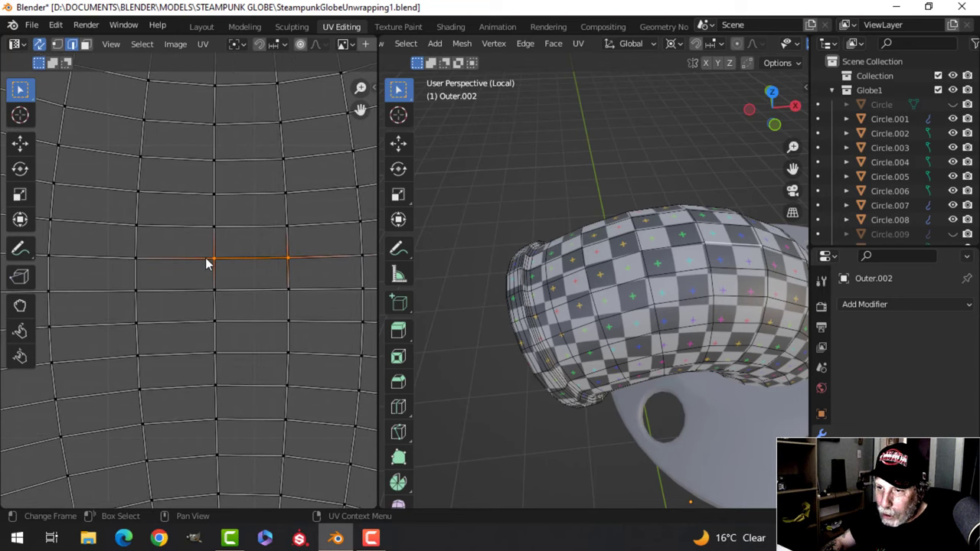
key("s")
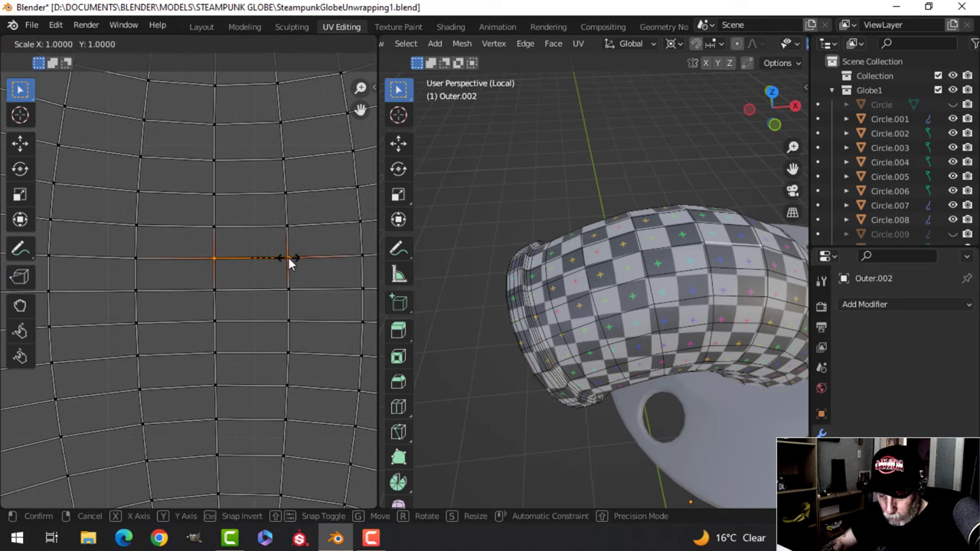
key("y")
key("Escape")
left_click_drag(288, 259, 272, 290)
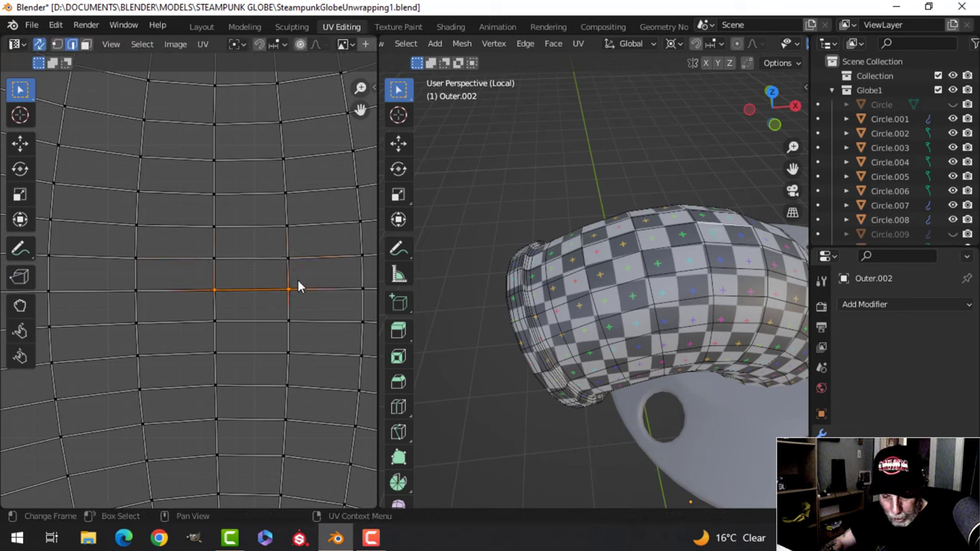
key("s")
key("y")
key("0")
key("Return")
left_click(291, 277)
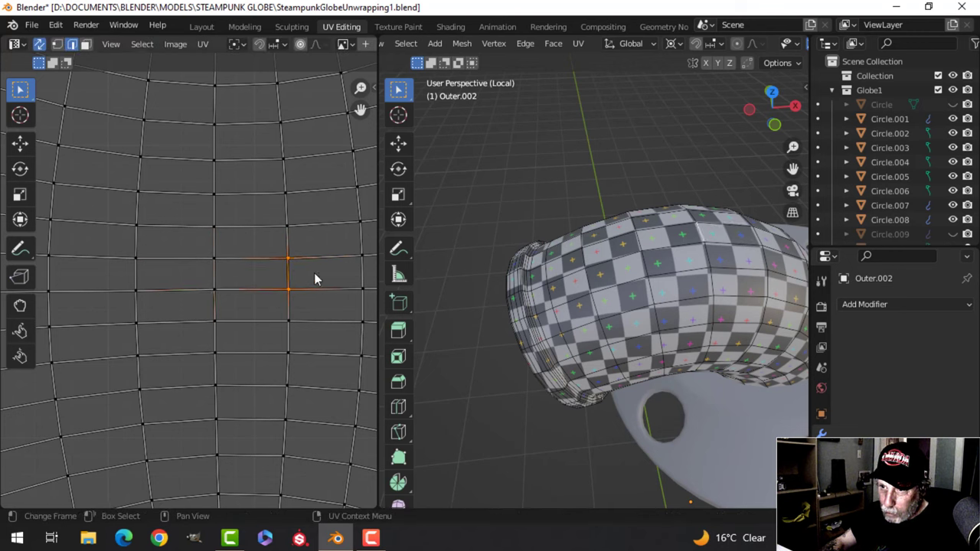
Step: Straighten the two vertical edges of the central UV quad by scaling each to 0 along X
key("s")
key("x")
key("Return")
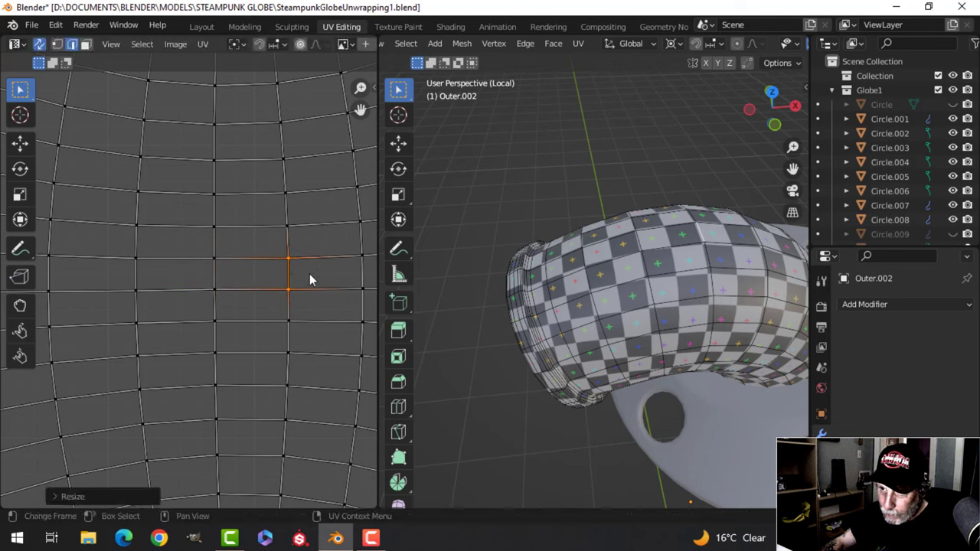
left_click(215, 281)
key("s")
key("x")
key("0")
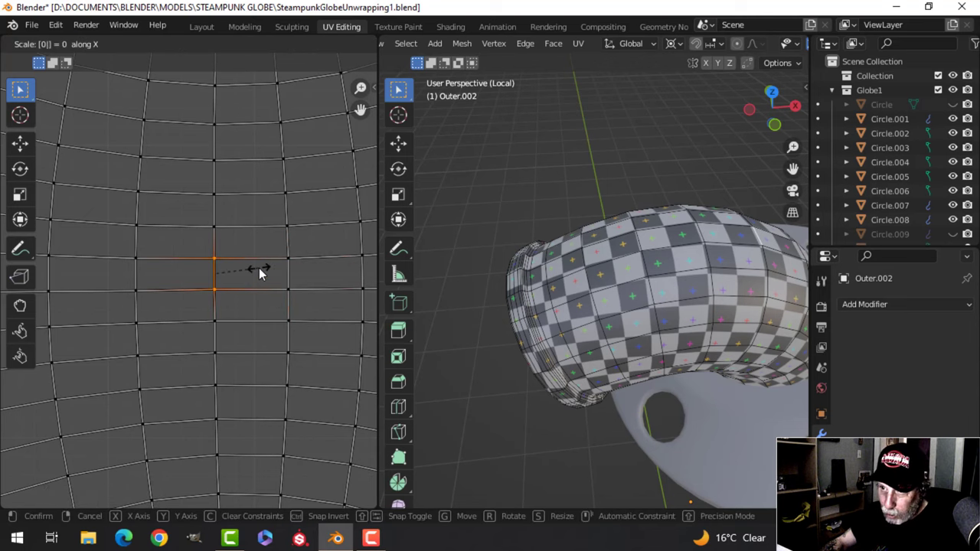
key("Return")
Step: Make the straightened quad the active face, select its whole linked island and unwrap it with Follow Active Quads
key("3")
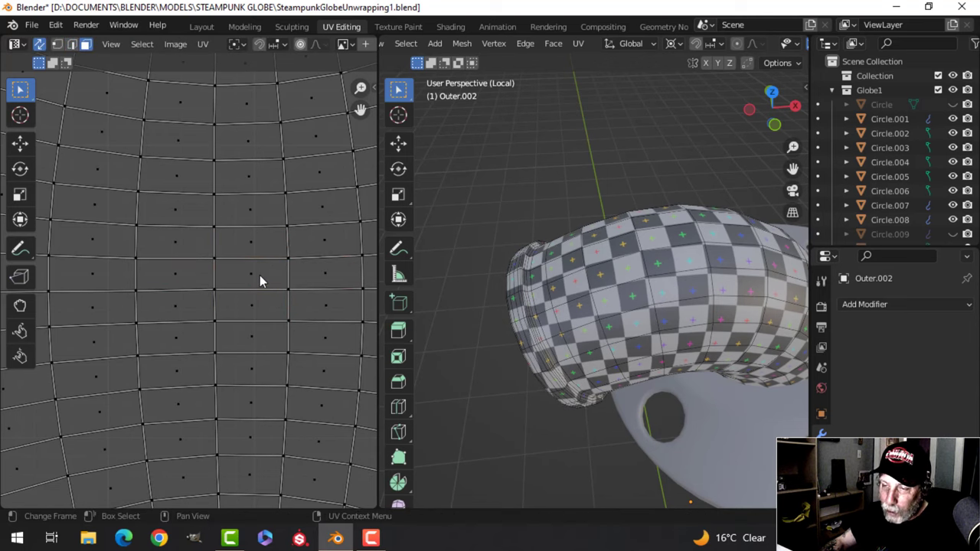
left_click(259, 276)
scroll(292, 271, "down", 6)
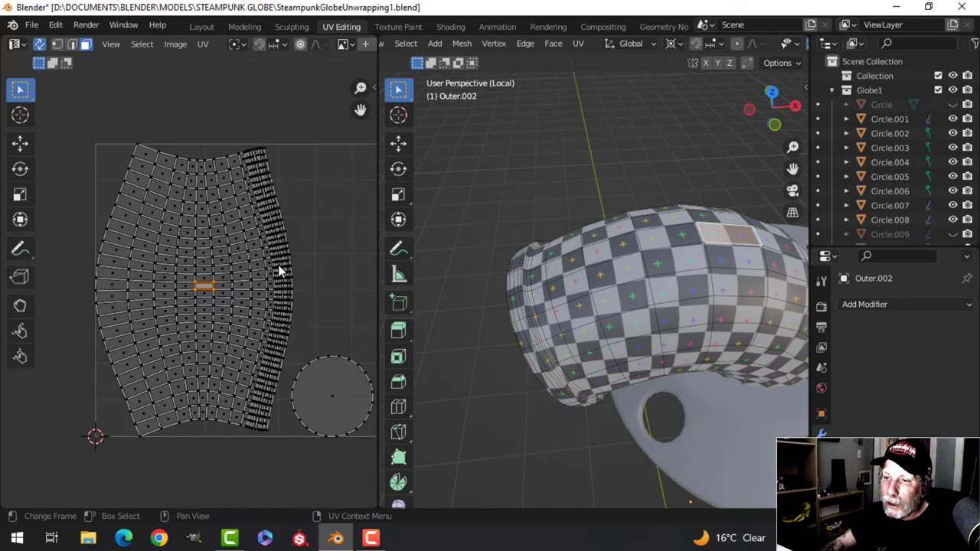
key("ctrl+l")
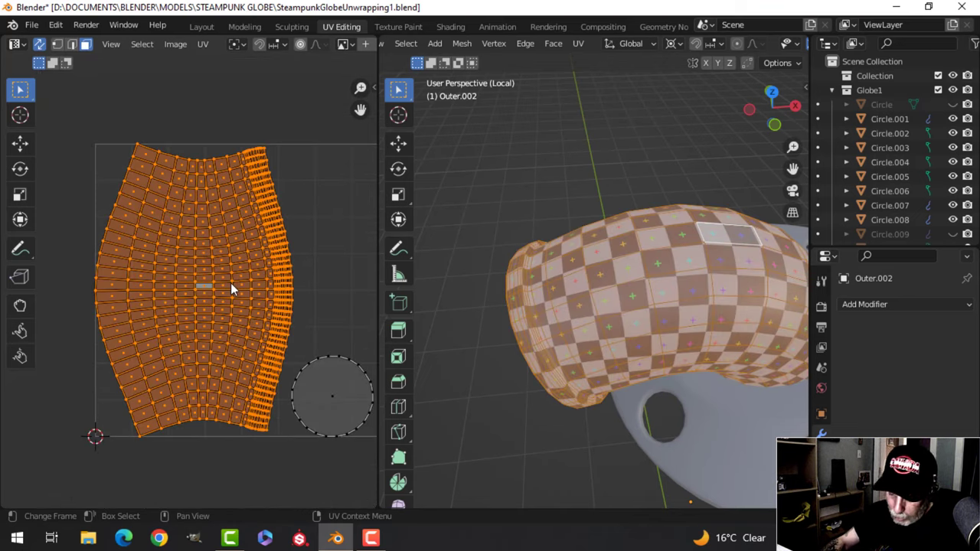
key("u")
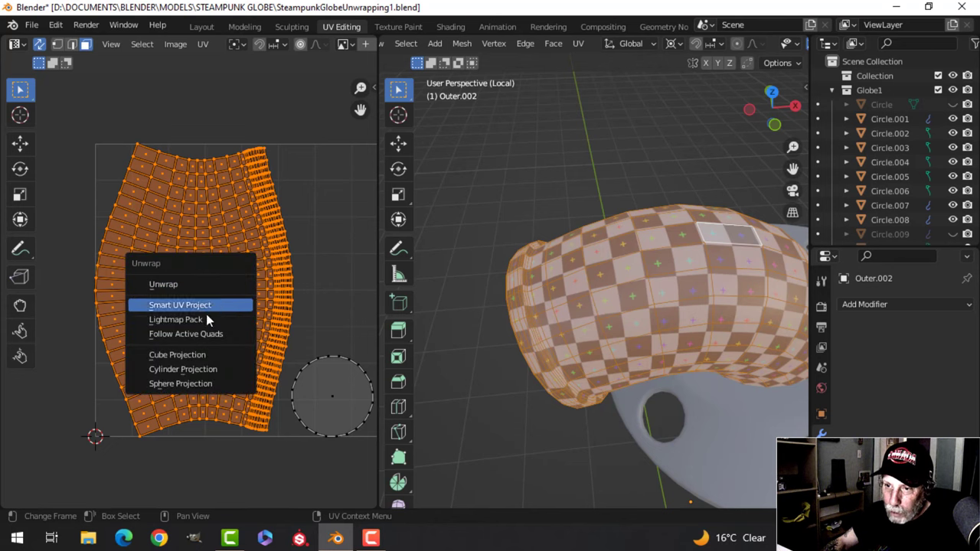
left_click(199, 337)
left_click(221, 377)
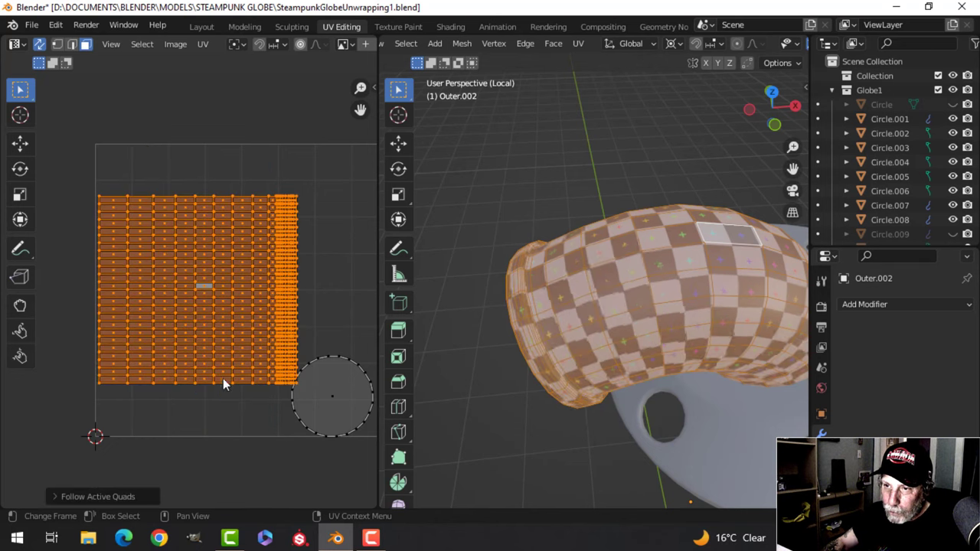
Step: Inspect the checker pattern along the pipe and on its end cap in Object Mode
scroll(239, 296, "up", 1)
scroll(239, 296, "down", 1)
middle_click_drag(618, 296, 633, 222)
key("Tab")
scroll(489, 307, "down", 3)
key("alt+a")
scroll(634, 274, "up", 3)
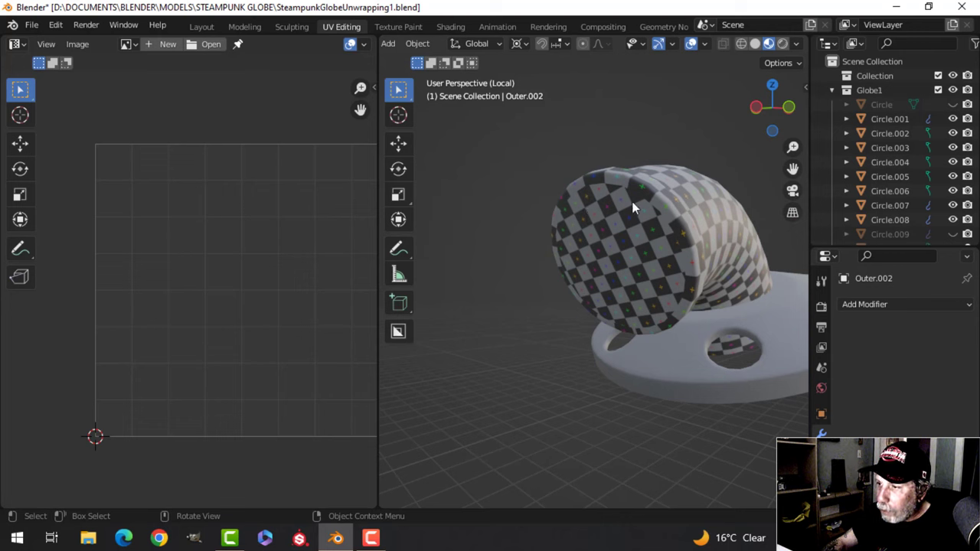
middle_click_drag(636, 243, 592, 253)
Step: Open the perforated base disc Circle.003 in Edit Mode and examine the edge loops around its holes
left_click(592, 256)
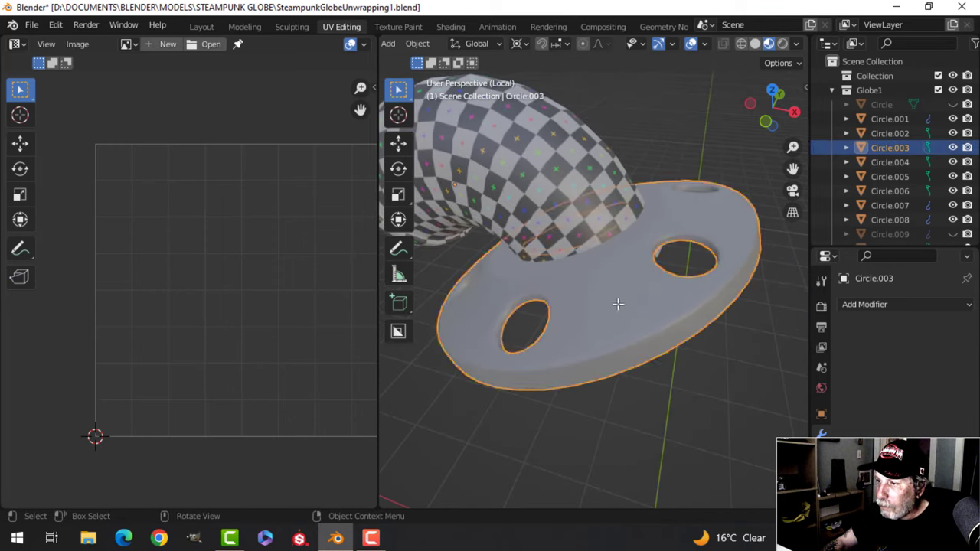
key("Tab")
scroll(665, 333, "up", 3)
middle_click_drag(616, 331, 632, 280)
scroll(635, 273, "up", 3)
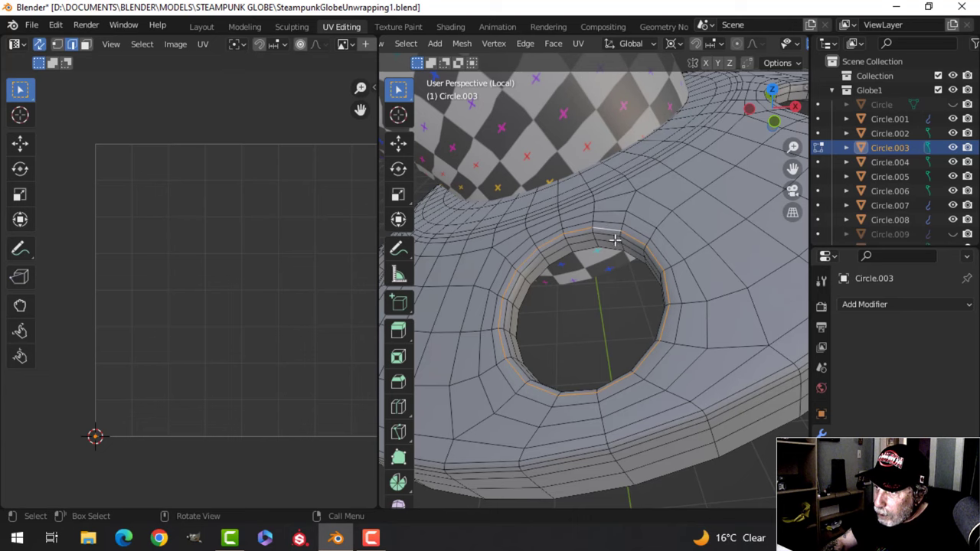
scroll(615, 240, "up", 3)
scroll(635, 177, "down", 6)
middle_click_drag(636, 177, 642, 238)
scroll(643, 239, "up", 3)
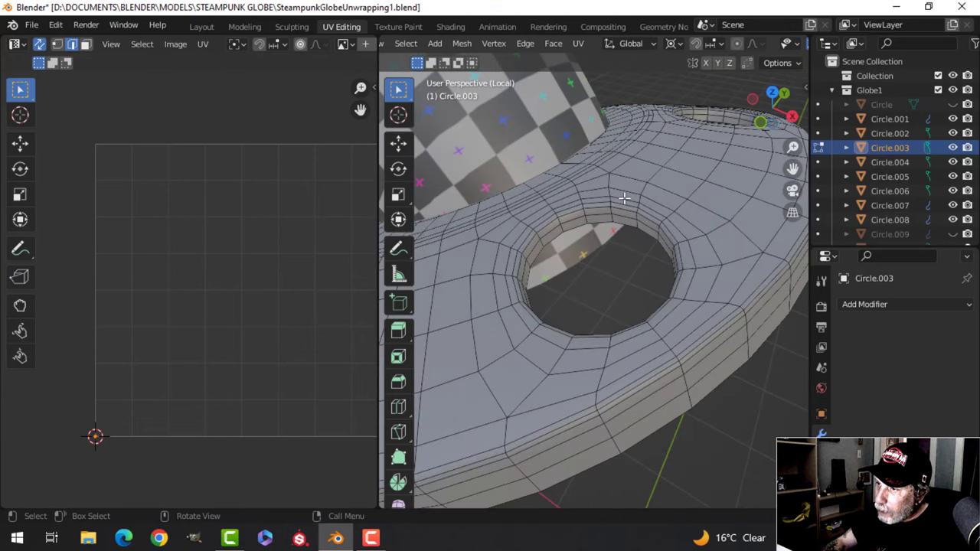
scroll(666, 222, "down", 2)
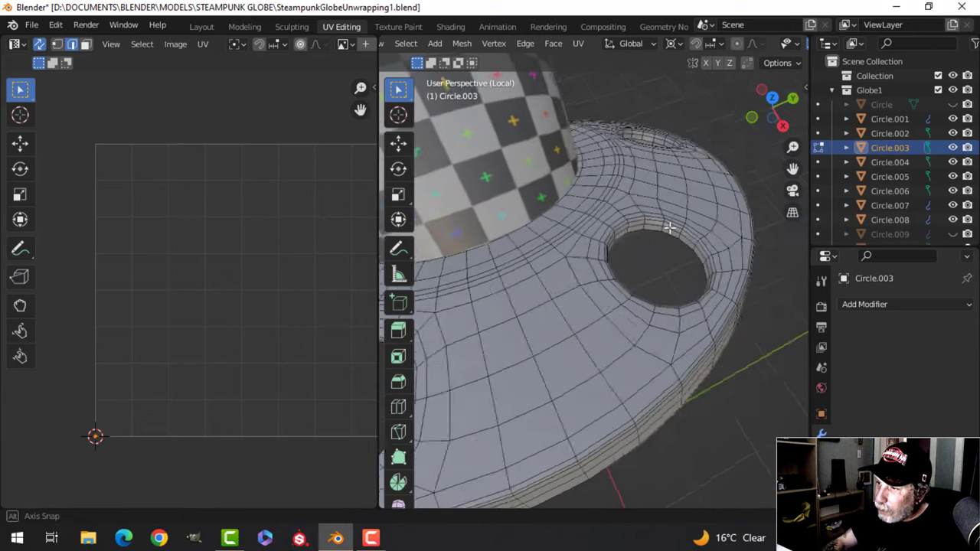
middle_click_drag(669, 227, 623, 225)
scroll(619, 225, "up", 4)
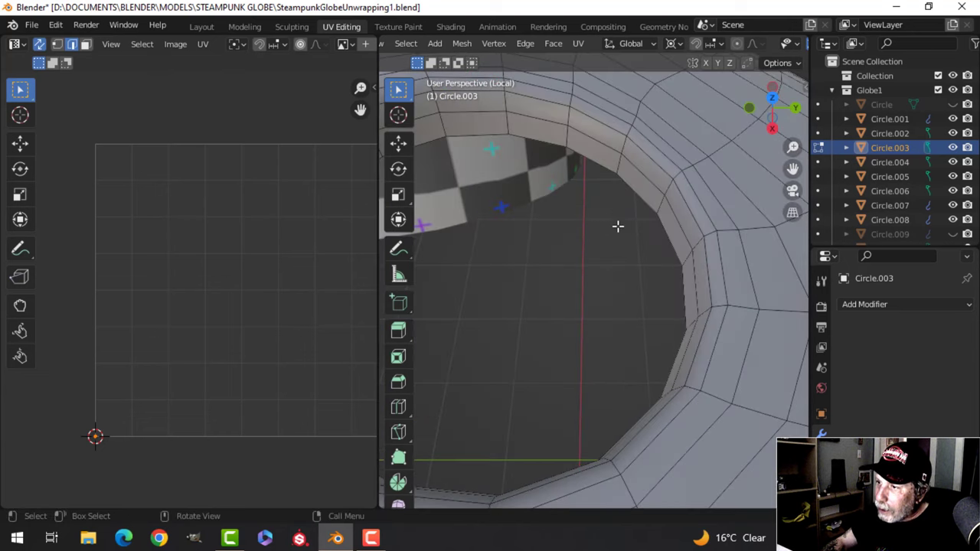
left_click(615, 107, "alt")
scroll(662, 184, "down", 3)
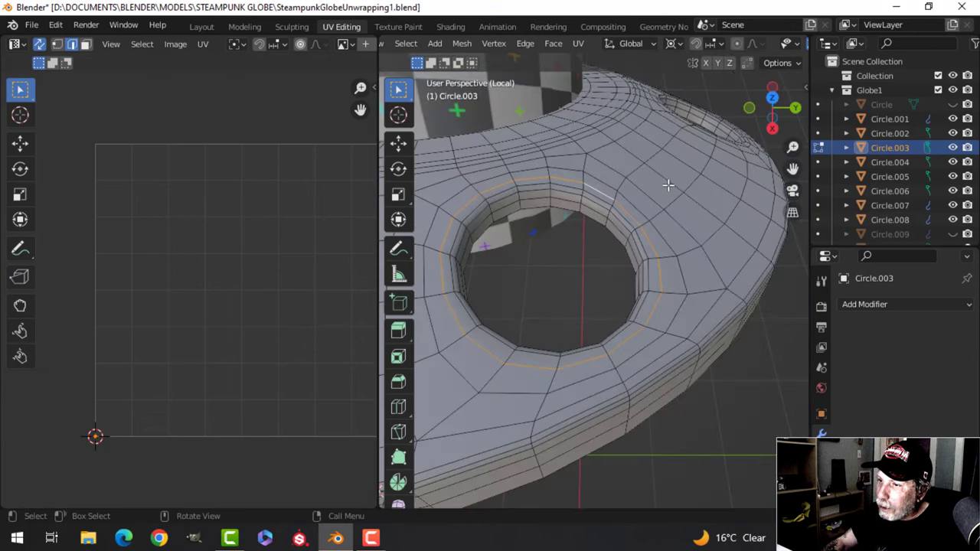
scroll(668, 184, "down", 3)
middle_click_drag(669, 184, 654, 205)
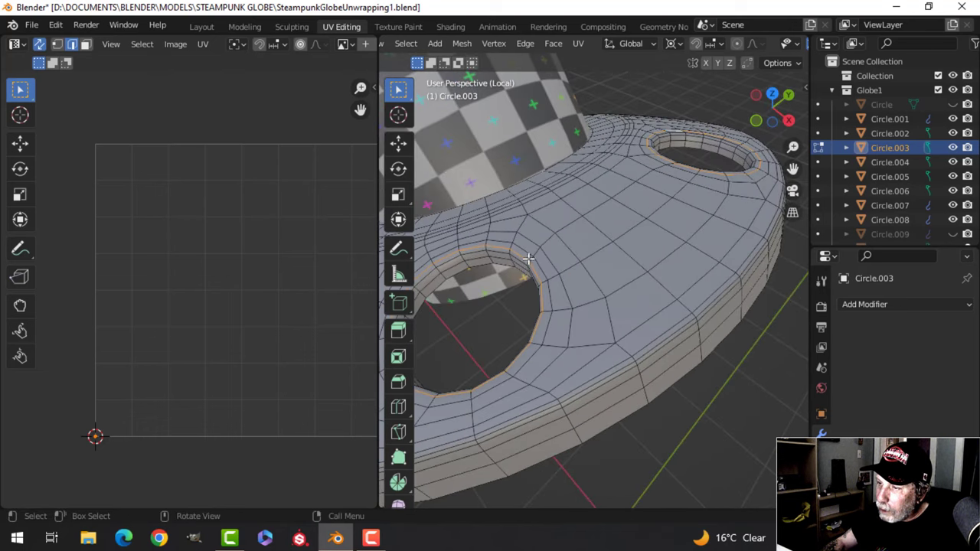
scroll(528, 261, "down", 2)
middle_click_drag(527, 261, 561, 253)
key("alt+a")
Step: Mark the edge loops around the upper rims of all the disc's holes as seams
scroll(617, 268, "up", 2)
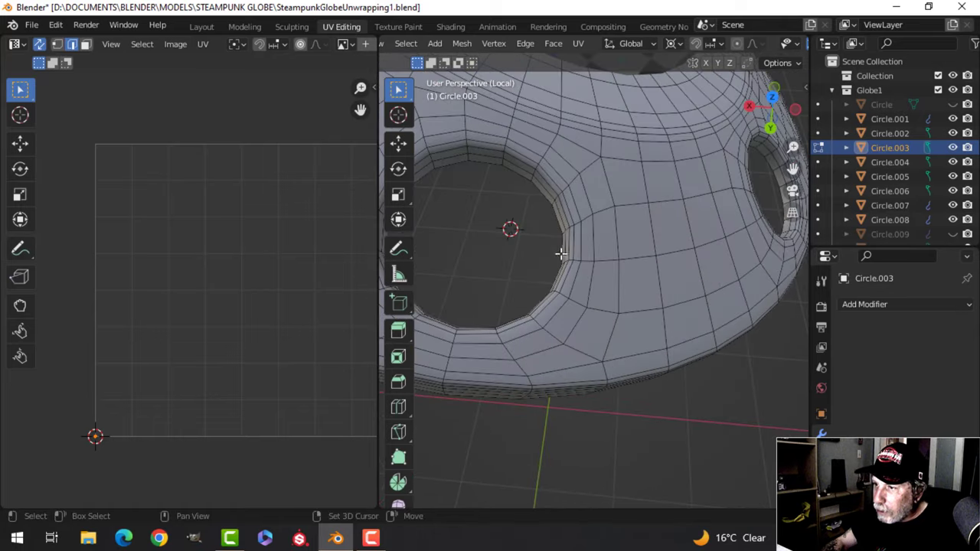
middle_click_drag(551, 177, 679, 185)
middle_click_drag(785, 205, 586, 157)
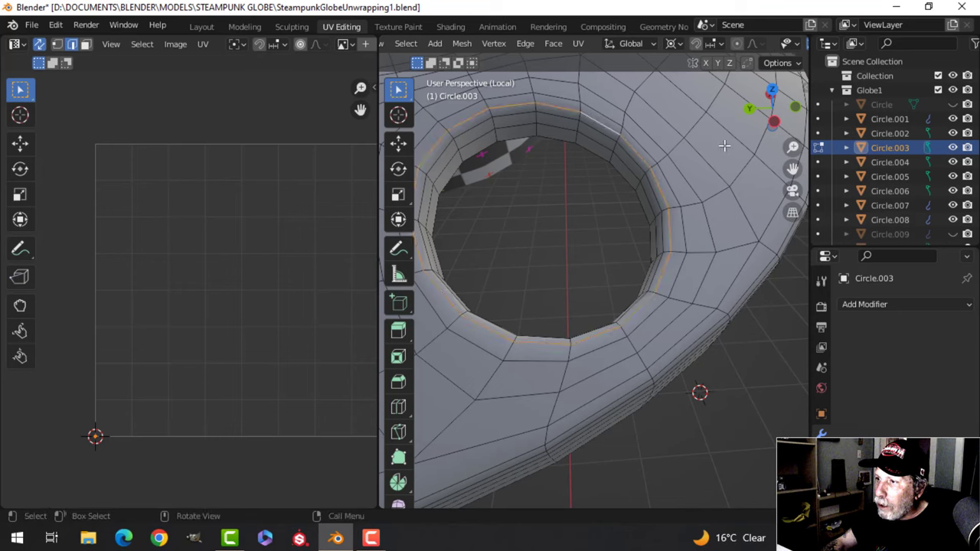
middle_click_drag(724, 145, 567, 181)
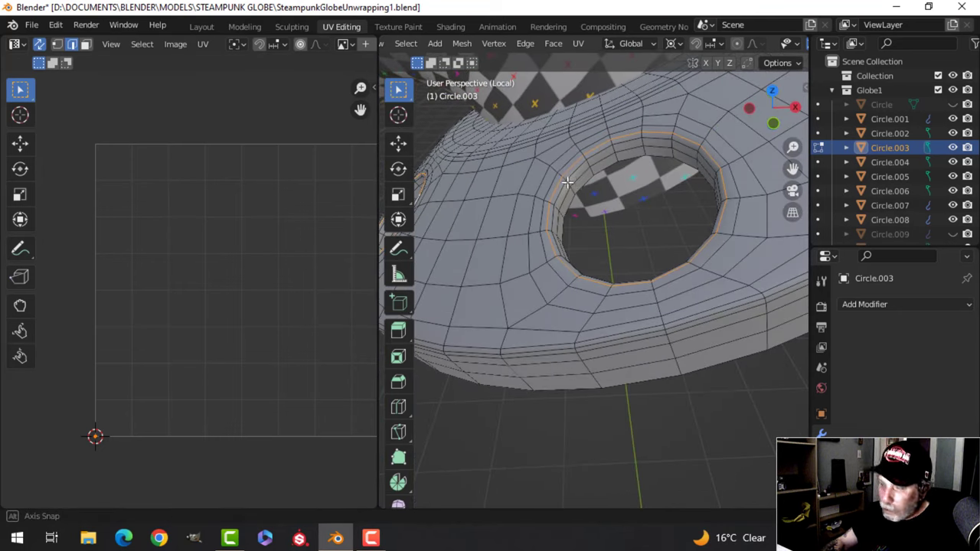
key("ctrl+e")
left_click(503, 287)
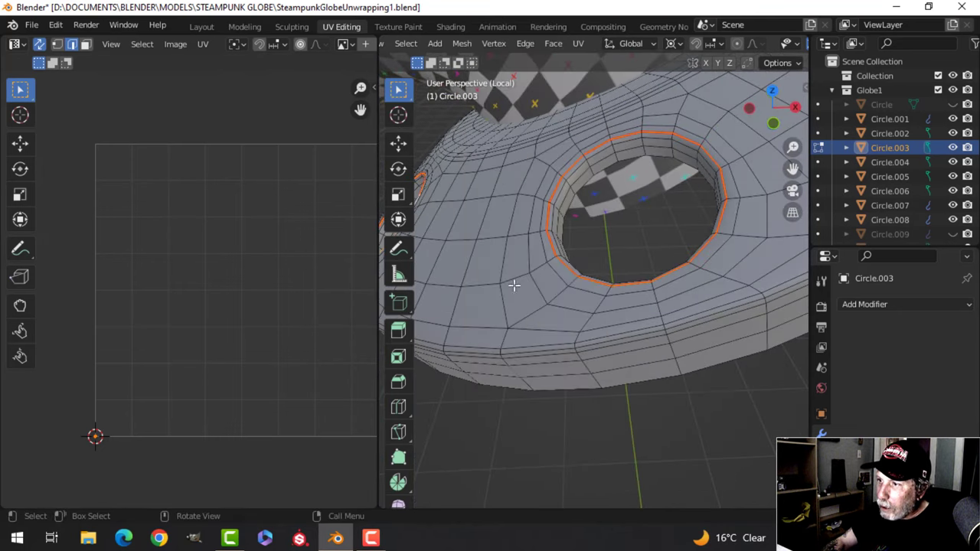
Step: Select the entire perforated disc mesh and unwrap it
scroll(514, 284, "down", 3)
middle_click_drag(514, 284, 674, 247)
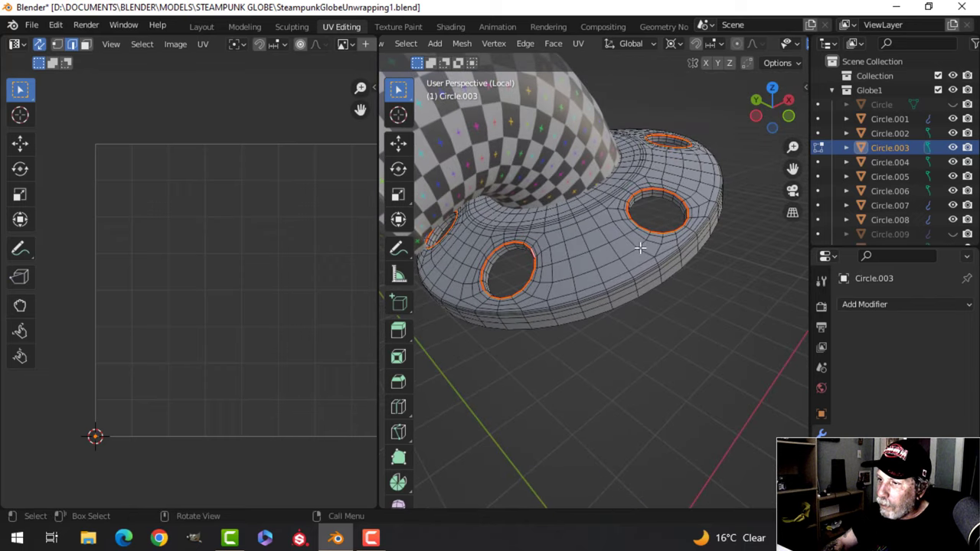
key("a")
key("u")
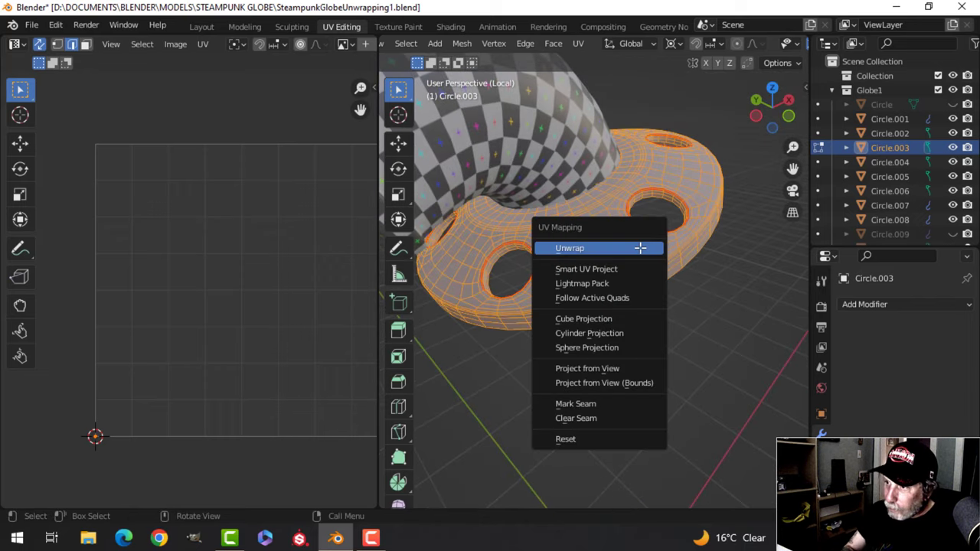
left_click(640, 248)
scroll(358, 314, "down", 1)
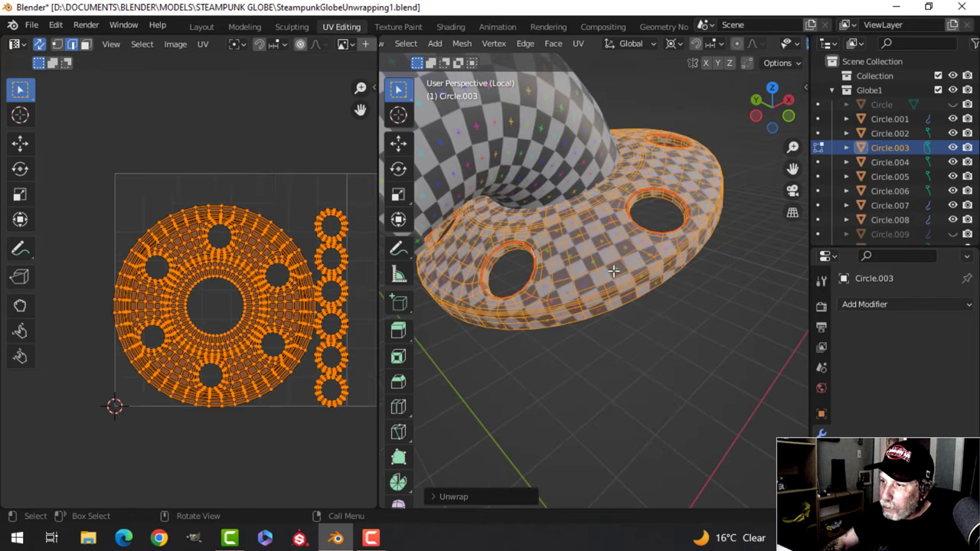
Step: Inspect the checker pattern across the disc and around its holes in Object Mode
key("Tab")
middle_click_drag(660, 269, 619, 250)
scroll(643, 279, "up", 3)
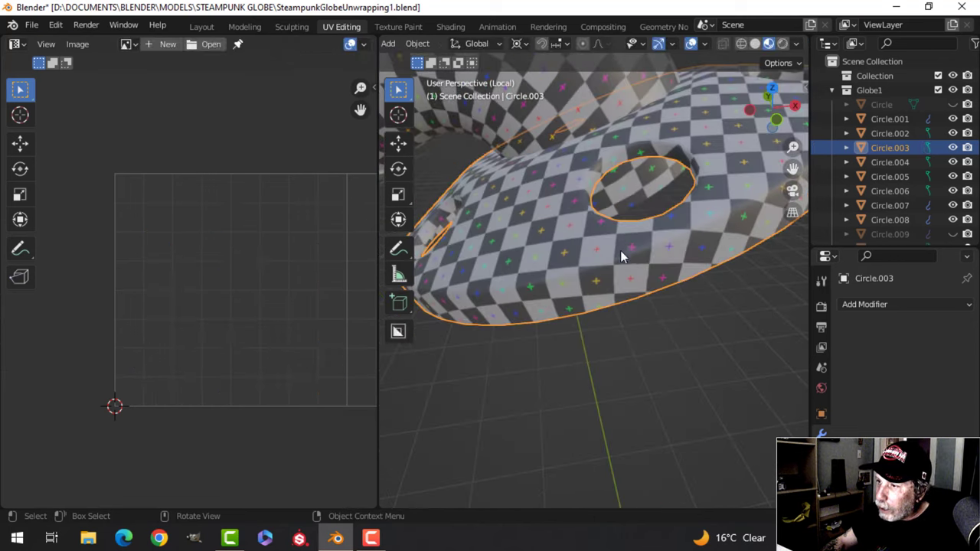
left_click(668, 190)
scroll(668, 195, "up", 4)
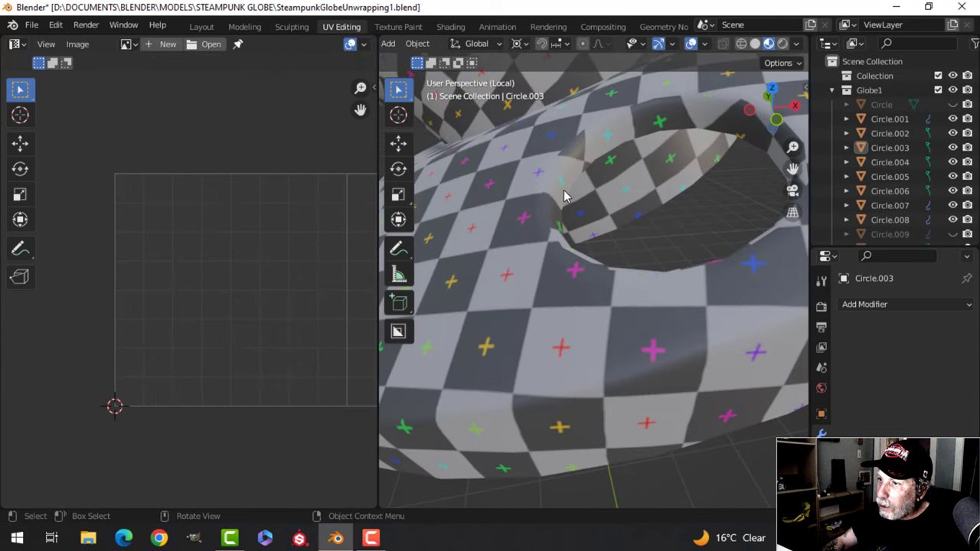
scroll(570, 222, "down", 5)
middle_click_drag(577, 183, 478, 243)
scroll(591, 273, "down", 5)
scroll(584, 247, "up", 3)
scroll(561, 248, "down", 3)
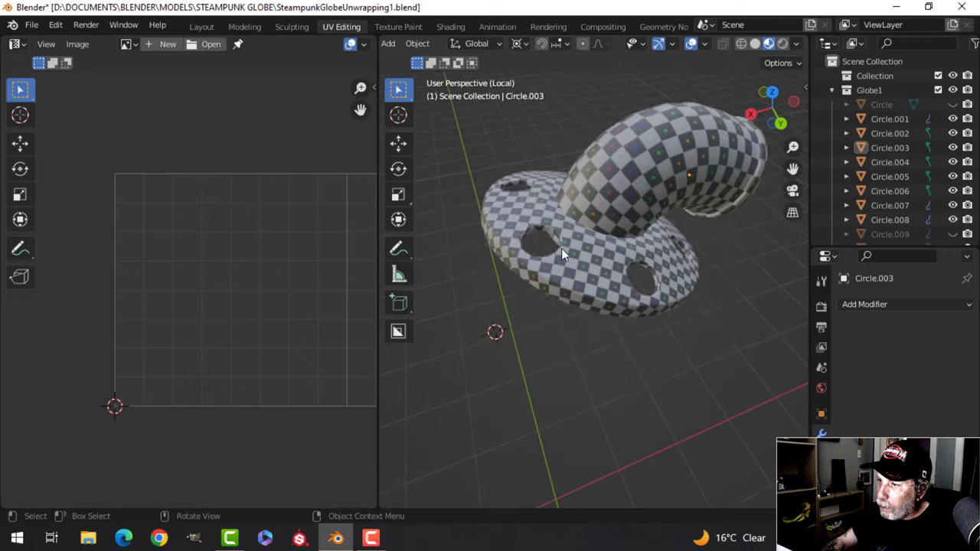
middle_click_drag(561, 248, 735, 111)
Step: Leave local view, isolate the branched pipe joint Circle.008 and open it in Edit Mode
key("/")
scroll(676, 263, "down", 4)
scroll(641, 251, "up", 3)
scroll(606, 248, "down", 2)
scroll(603, 240, "up", 3)
middle_click_drag(604, 243, 601, 218, "shift")
left_click(556, 145)
middle_click_drag(556, 145, 551, 234)
key("KP_Divide")
key("Tab")
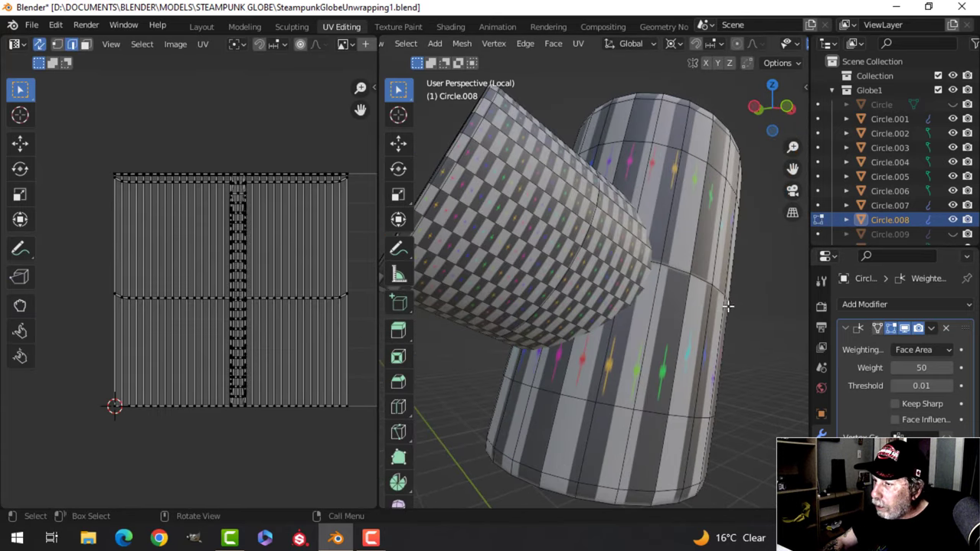
Step: Mark the lengthwise edge loop along the side of the joint's hollow branch as a seam
left_click(695, 263)
key("Tab")
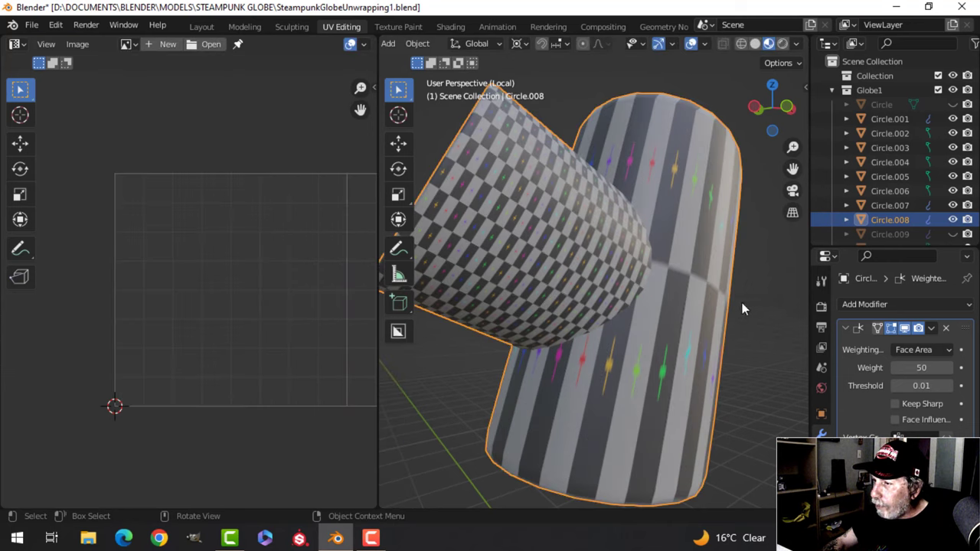
key("Tab")
middle_click_drag(741, 302, 768, 298)
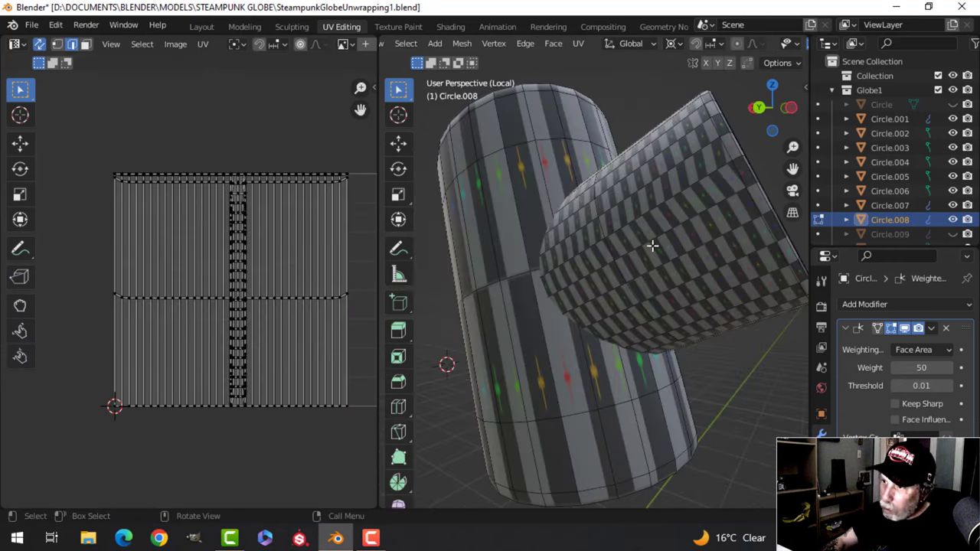
left_click(629, 225, "alt")
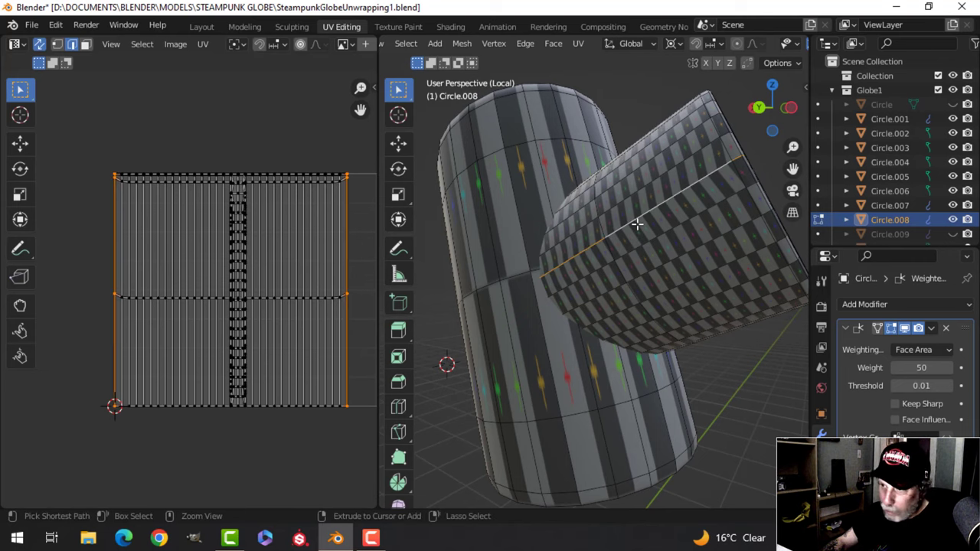
key("ctrl+e")
left_click(589, 286)
middle_click_drag(589, 286, 664, 243)
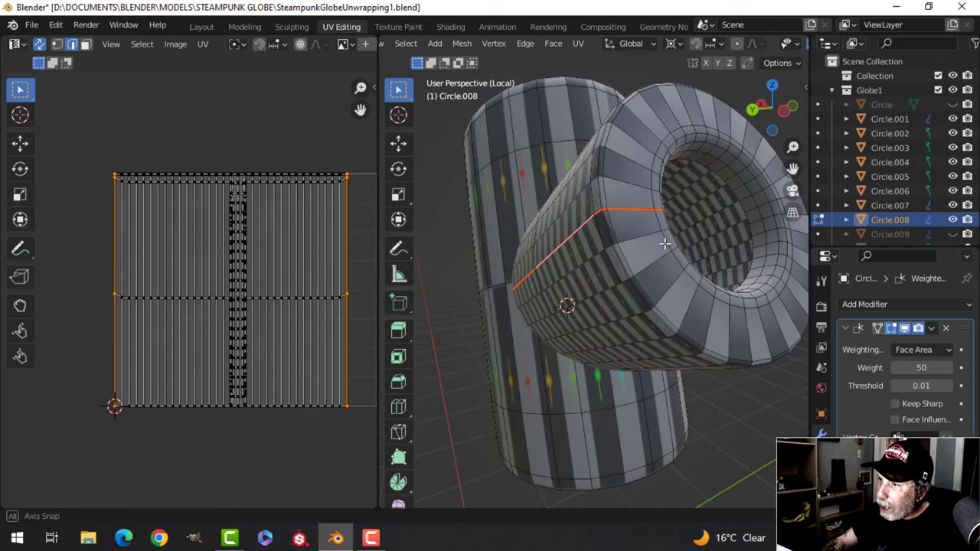
Step: Dissolve the edge loop just inside the hollow branch's open rim
left_click(597, 199, "alt")
middle_click_drag(651, 205, 537, 223)
key("alt+a")
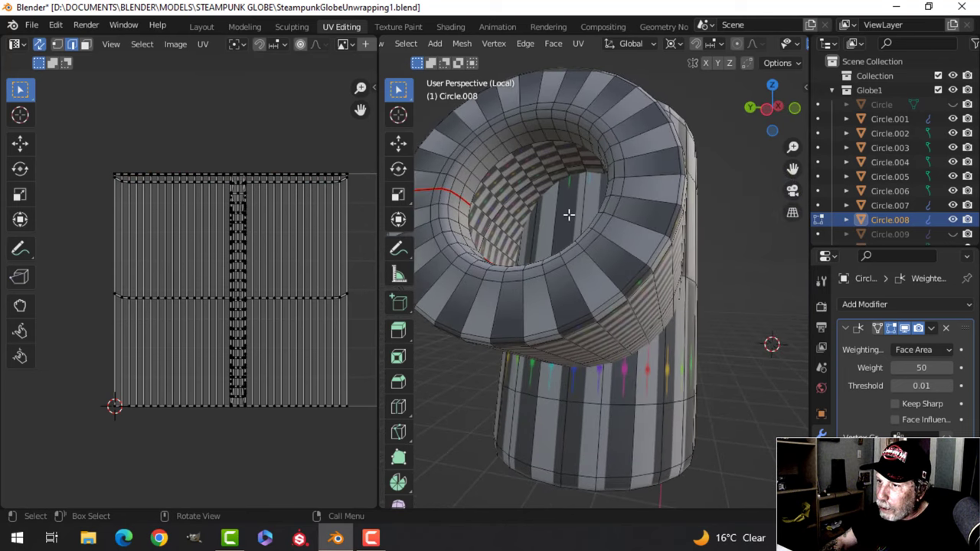
left_click(473, 166, "alt")
key("x")
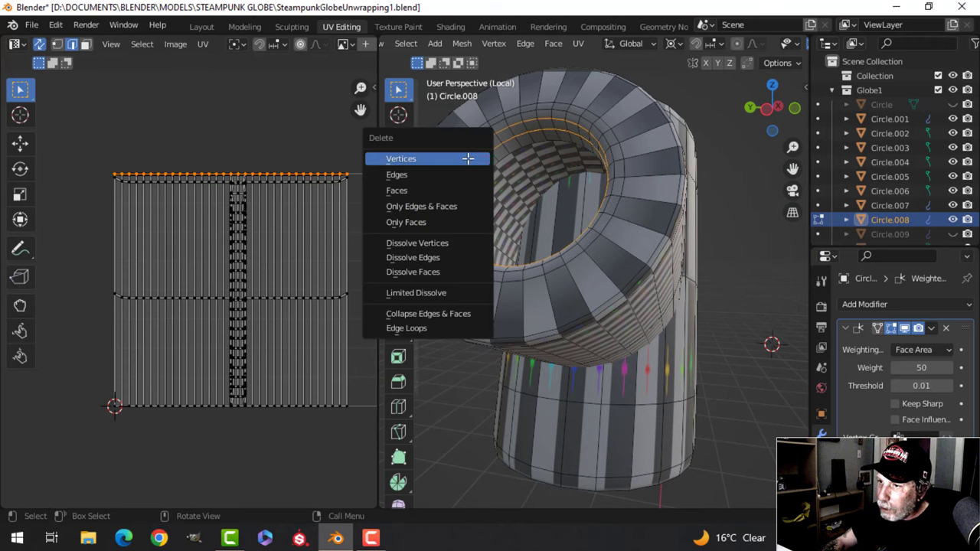
left_click(446, 257)
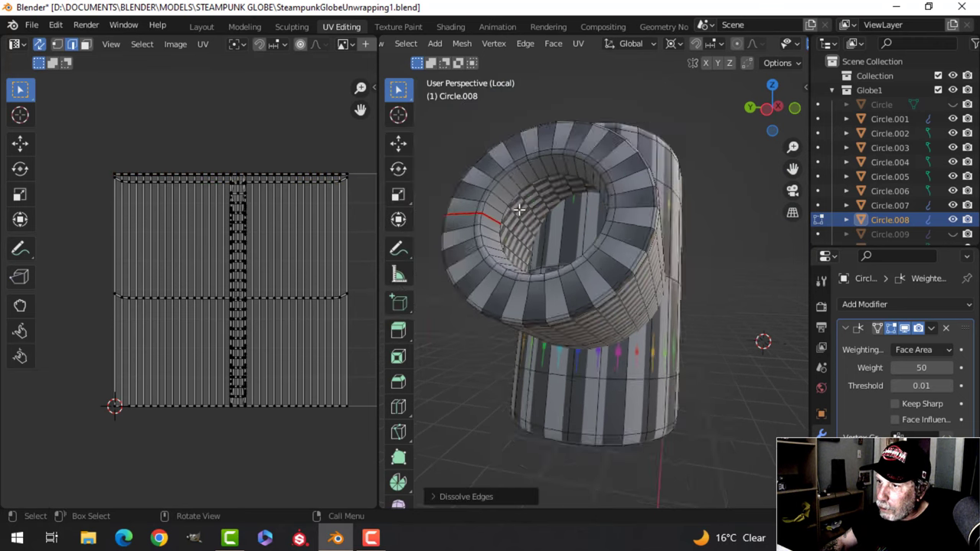
Step: Select all geometry linked to the hollow branch and unwrap it
middle_click_drag(567, 229, 695, 209)
scroll(685, 217, "up", 2)
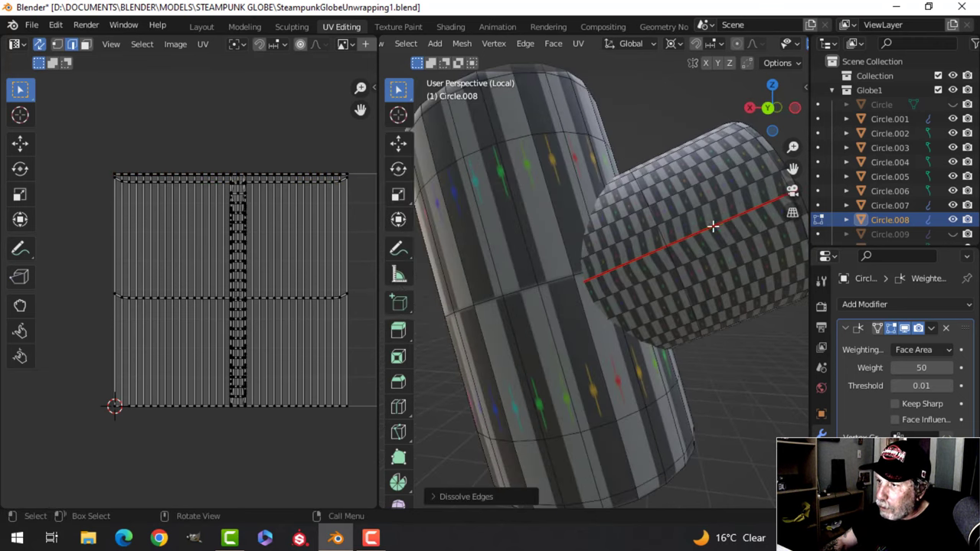
key("a")
key("alt+a")
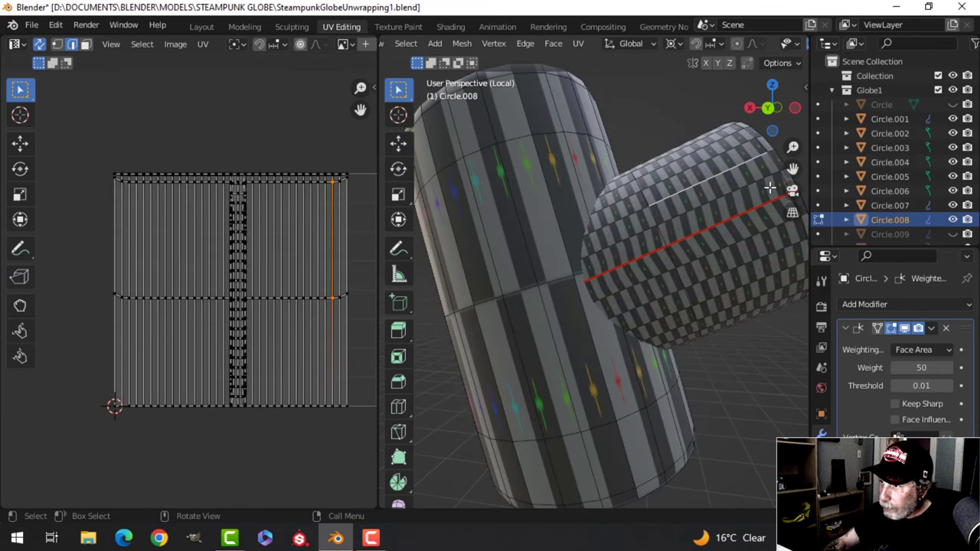
key("ctrl+l")
key("u")
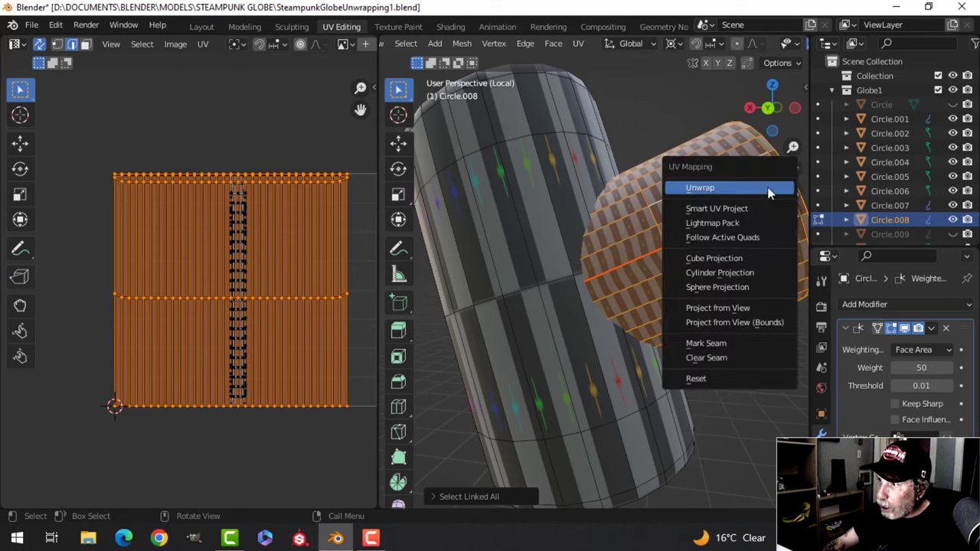
left_click(770, 189)
middle_click_drag(750, 192, 600, 179)
Step: Mark seams along one lengthwise edge loop of the main cylinder and around both of its end caps
key("alt+a")
scroll(252, 299, "up", 4)
scroll(216, 283, "down", 1)
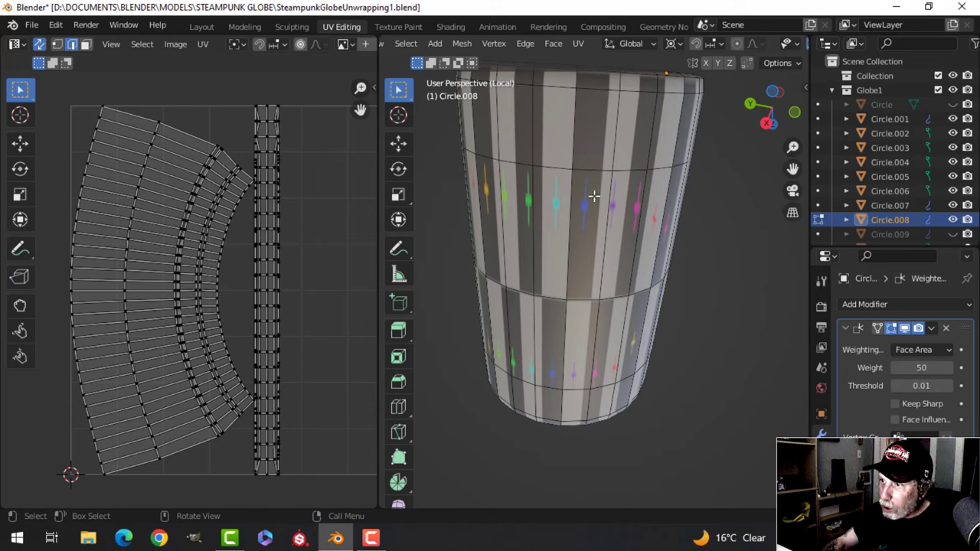
left_click(627, 211, "alt")
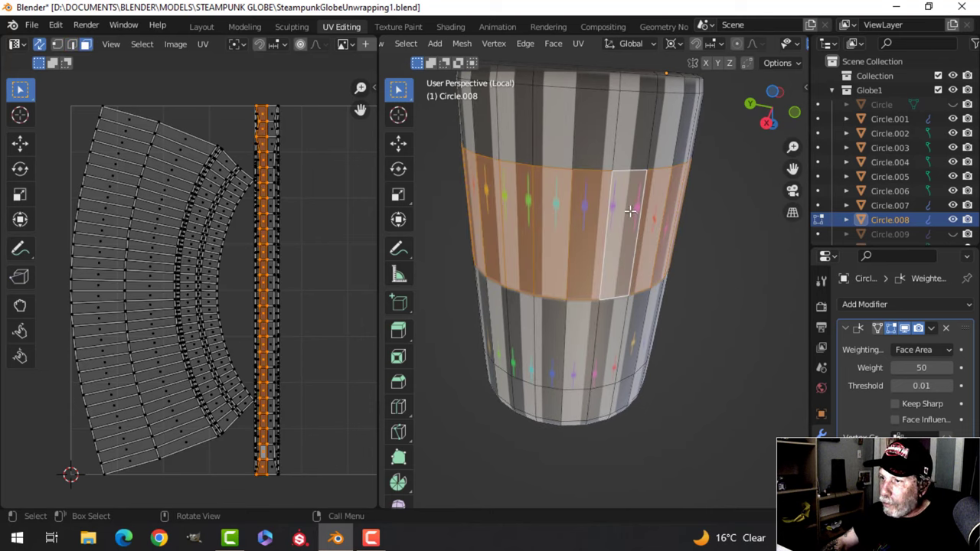
key("alt+a")
middle_click_drag(630, 210, 593, 222)
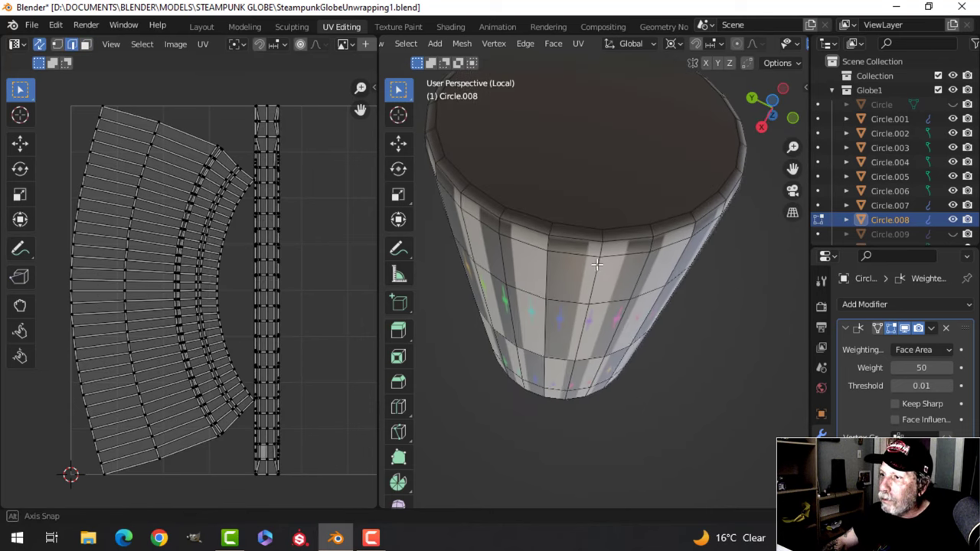
left_click(592, 222, "alt")
middle_click_drag(600, 267, 595, 226)
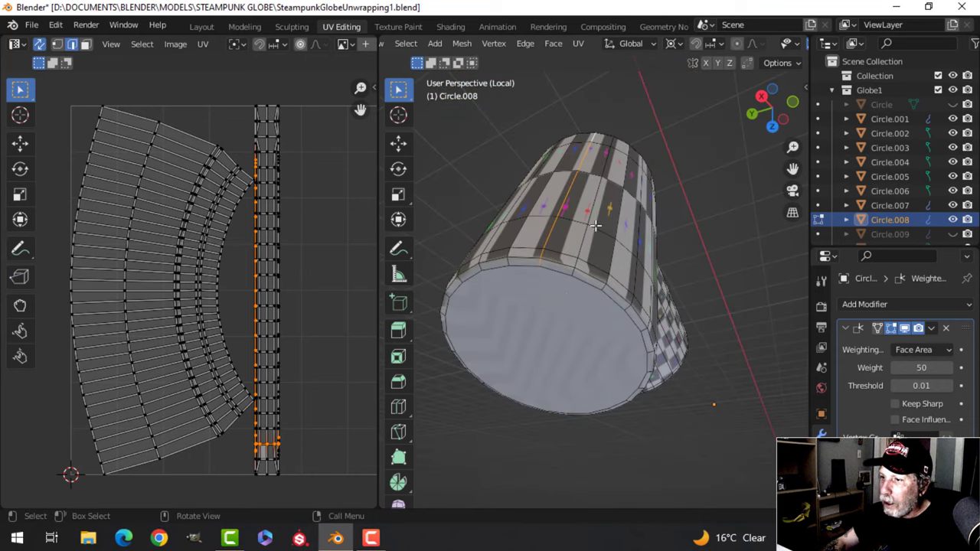
key("ctrl+e")
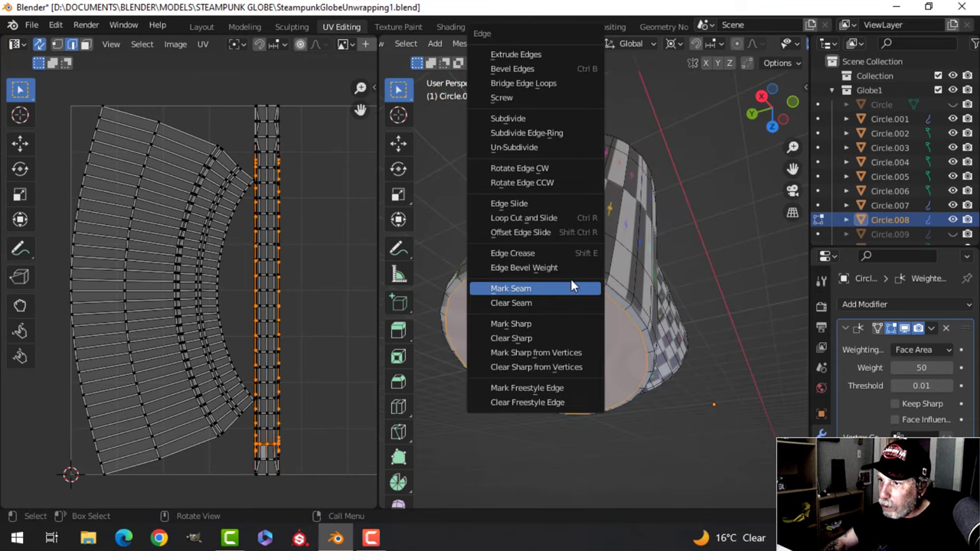
left_click(571, 279)
Step: Select the entire pipe joint mesh and unwrap it
key("a")
scroll(632, 263, "down", 3)
key("u")
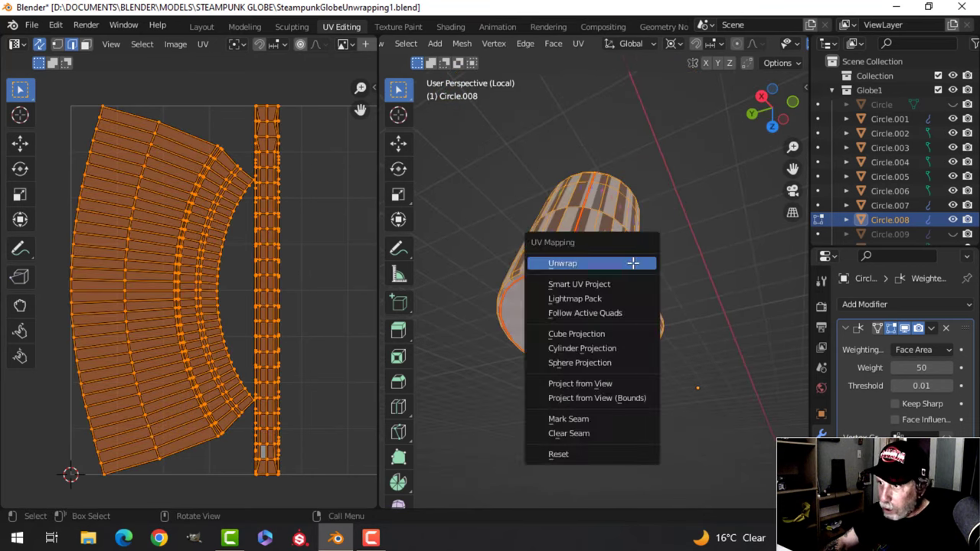
left_click(633, 264)
Step: Examine the checker pattern on the pipe joint in Object Mode and compare it with the UV islands
middle_click_drag(632, 226, 642, 254)
key("Tab")
left_click(531, 182)
key("Tab")
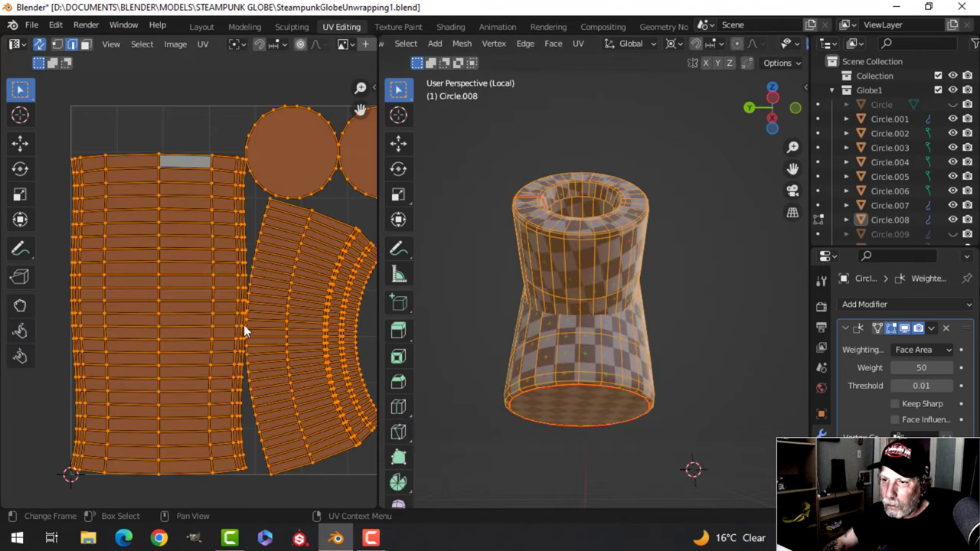
key("Tab")
middle_click_drag(650, 305, 612, 294)
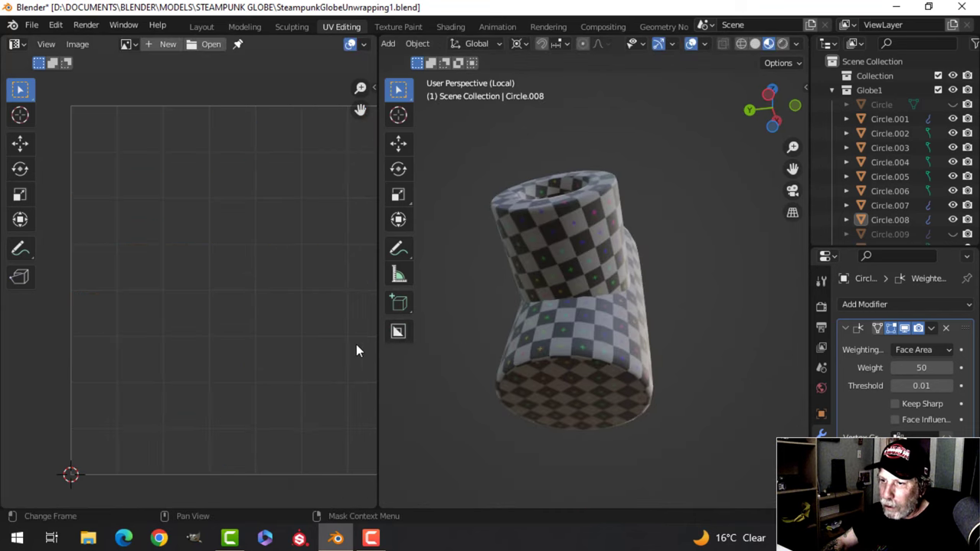
key("Tab")
scroll(299, 331, "down", 1)
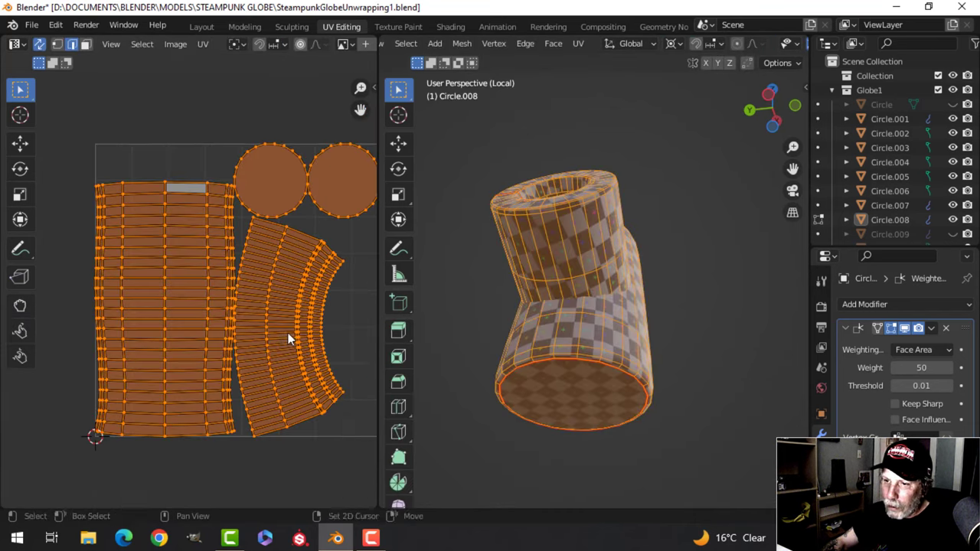
Step: Flatten the upper edge of a central quad in the branch's curved UV island by scaling it to 0 along Y
scroll(242, 336, "up", 1)
middle_click_drag(287, 332, 182, 297)
key("alt+a")
scroll(271, 325, "up", 5)
middle_click_drag(257, 297, 225, 299)
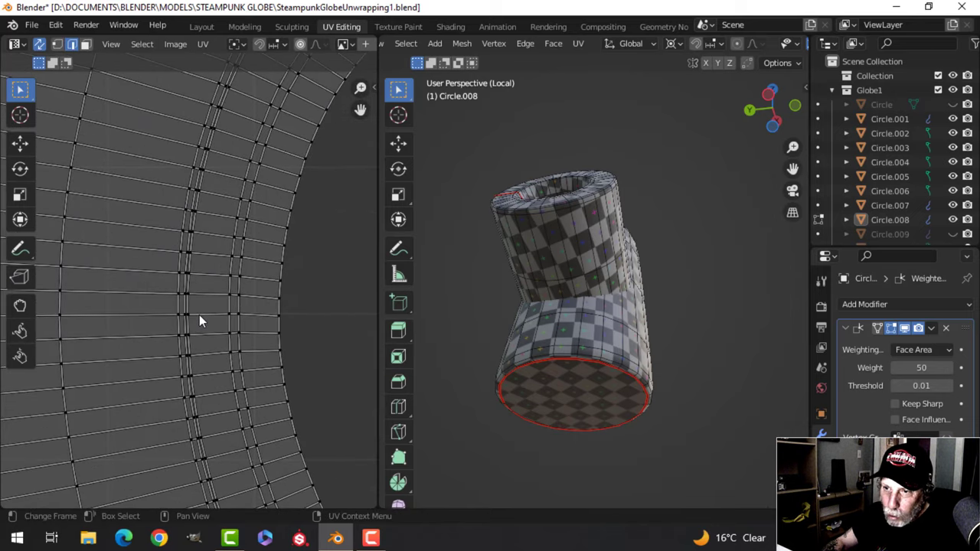
left_click(206, 315)
key("g")
left_click(257, 278)
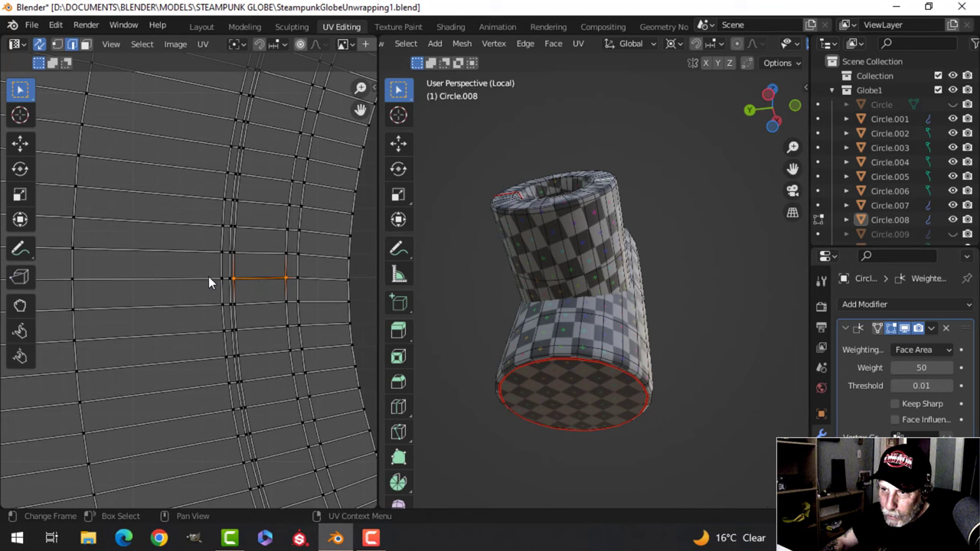
key("s")
key("y")
key("0")
key("Return")
Step: Flatten the lower edge of the same UV quad by scaling it to 0 along Y
left_click(282, 300)
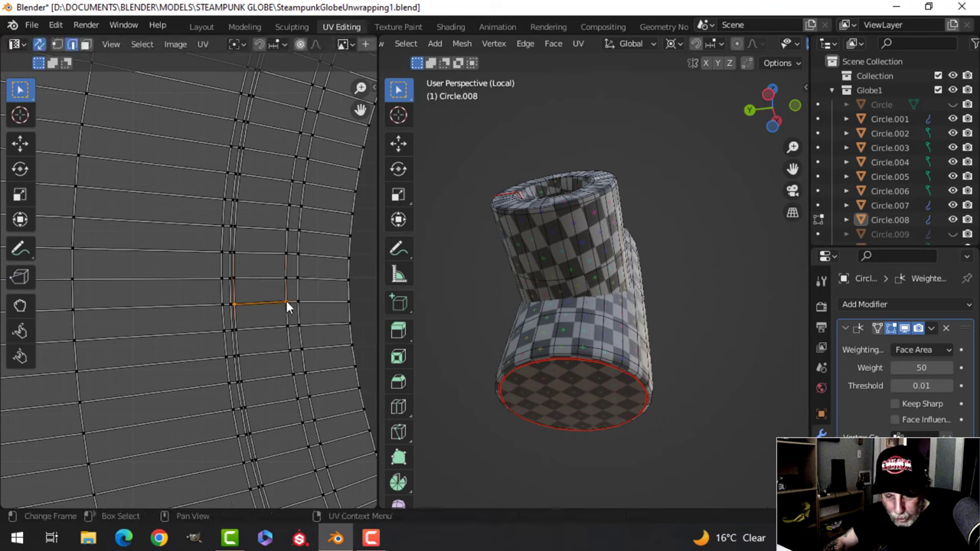
key("s")
key("y")
key("0")
key("Return")
Step: Straighten the left vertical edge of the UV quad by scaling it to 0 along X
left_click(231, 296)
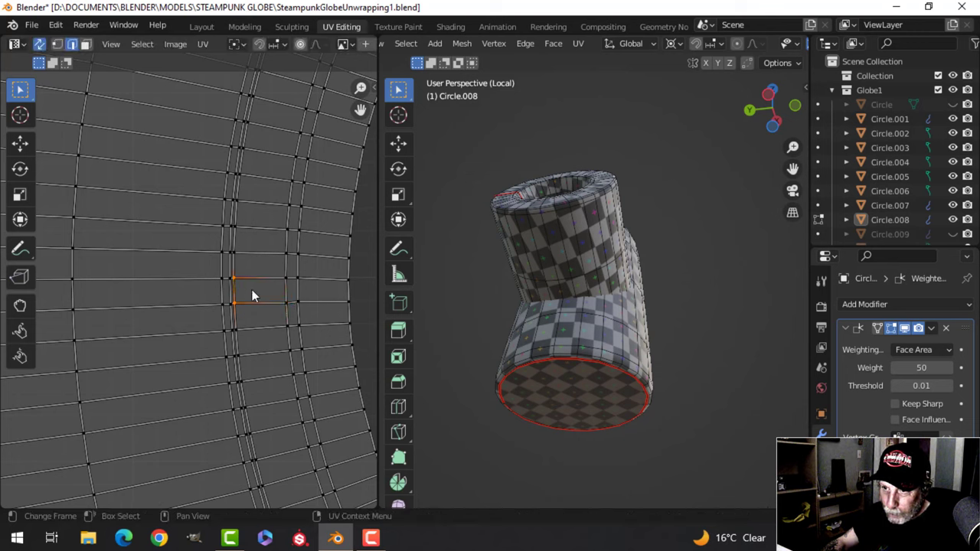
key("s")
key("x")
key("0")
key("Return")
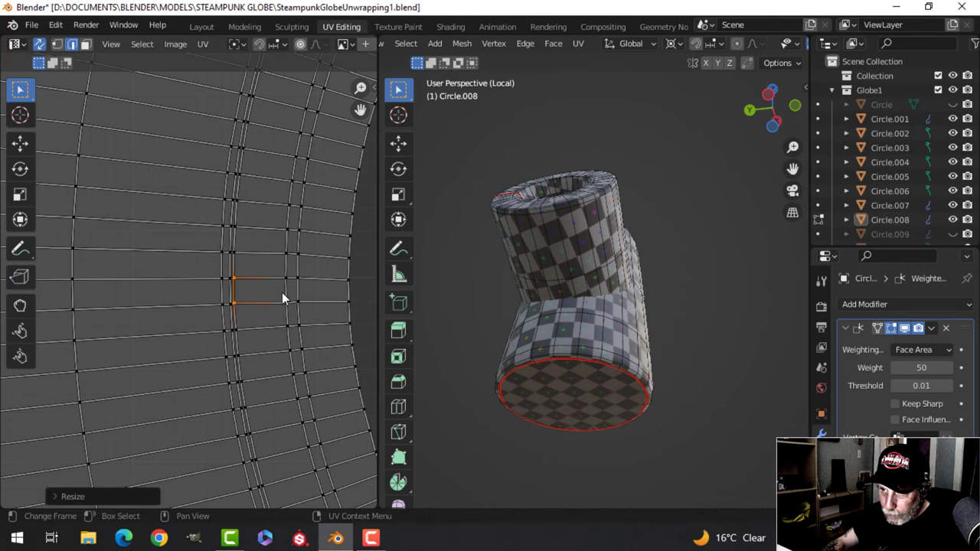
Step: Straighten the right vertical edge of the UV quad by scaling it to 0 along X
left_click(282, 292)
key("s")
key("x")
key("0")
key("Return")
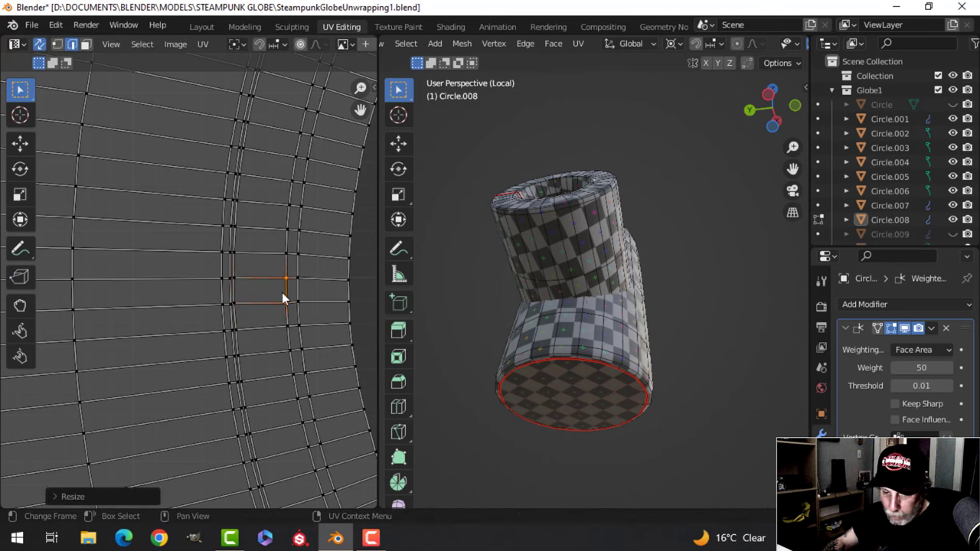
Step: Straighten the branch's whole linked UV island with Follow Active Quads, using the squared quad as the active face
key("3")
scroll(266, 290, "down", 3)
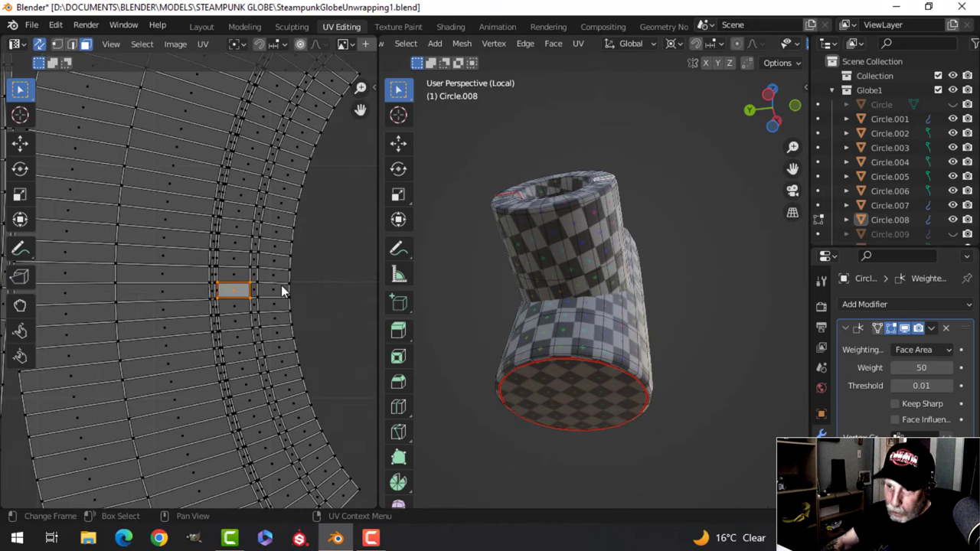
key("ctrl+l")
scroll(276, 285, "down", 4)
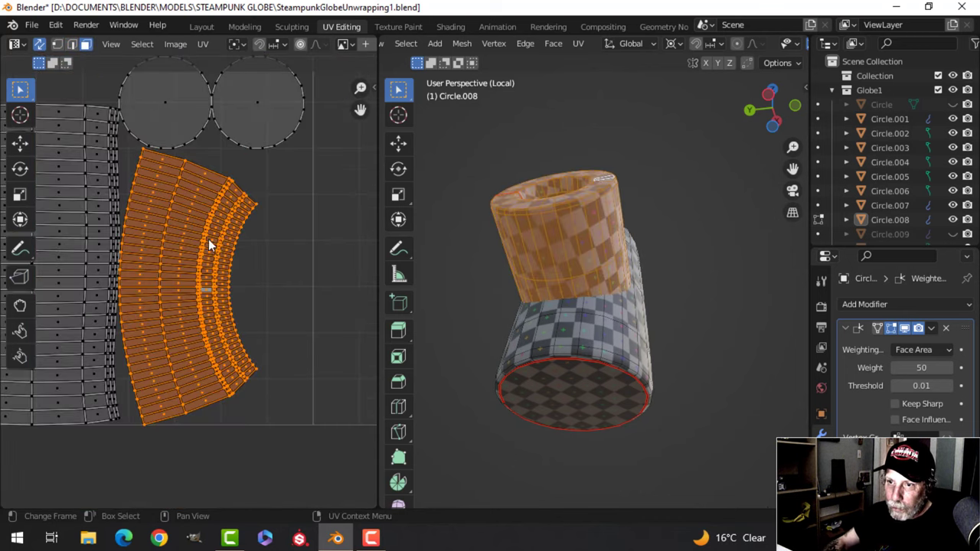
right_click(197, 226)
left_click(176, 240)
scroll(599, 249, "up", 4)
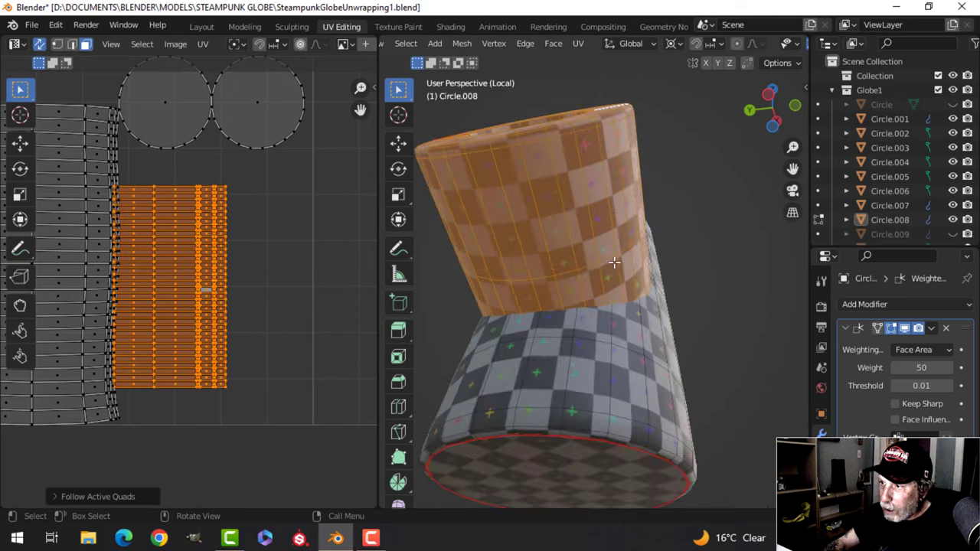
Step: Check the checker pattern on the straightened branch in Object Mode and review the joint's UV layout
key("alt+a")
key("Tab")
scroll(593, 241, "down", 3)
middle_click_drag(589, 235, 539, 309)
scroll(540, 310, "down", 2)
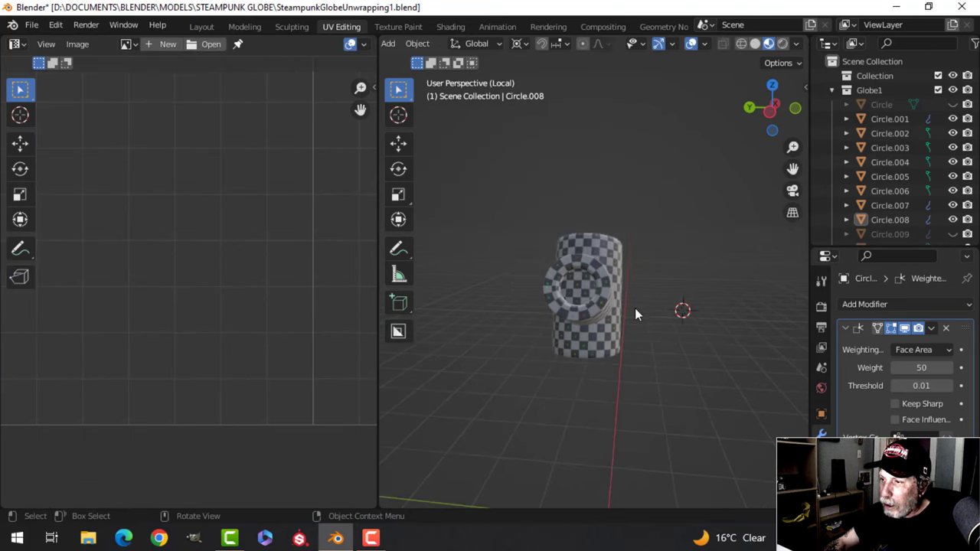
key("Tab")
scroll(60, 264, "down", 2)
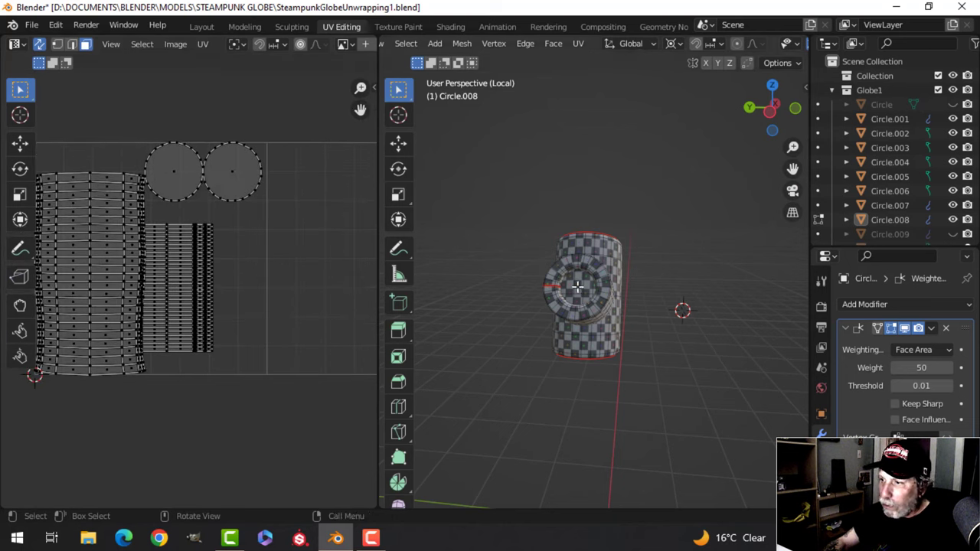
key("Tab")
scroll(590, 284, "down", 2)
mouse_move(592, 284)
middle_mouse_down()
mouse_move(573, 303)
mouse_move(524, 307)
mouse_move(563, 335)
mouse_move(527, 289)
mouse_move(571, 219)
mouse_move(597, 278)
middle_mouse_up()
Step: Leave local view and delete the lower pipe joint Circle.007
key("KP_Divide")
scroll(589, 291, "up", 1)
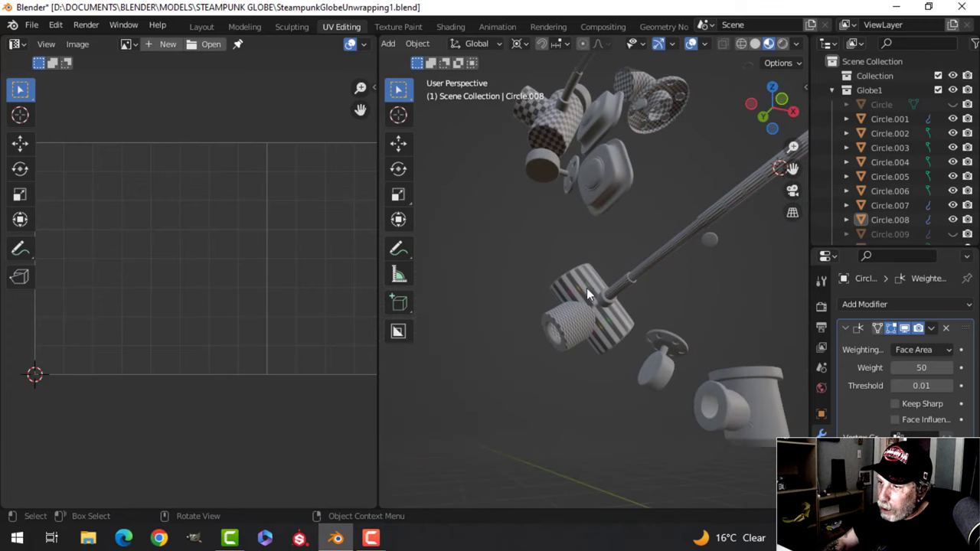
left_click(586, 293)
key("x")
left_click(586, 285)
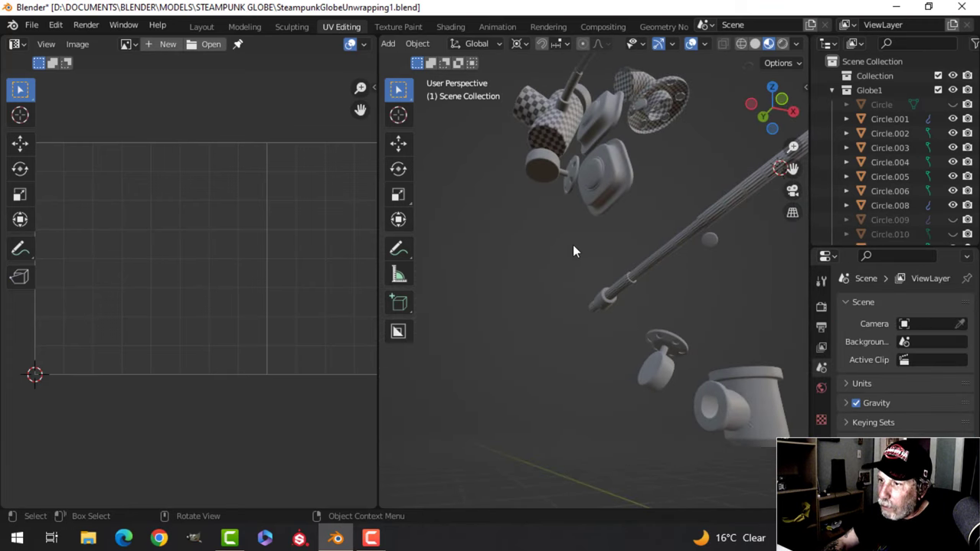
Step: Select the upper pipe joint, then reveal all hidden objects in the Layout workspace and clear the selection
middle_click_drag(573, 252, 566, 192)
left_click(561, 159)
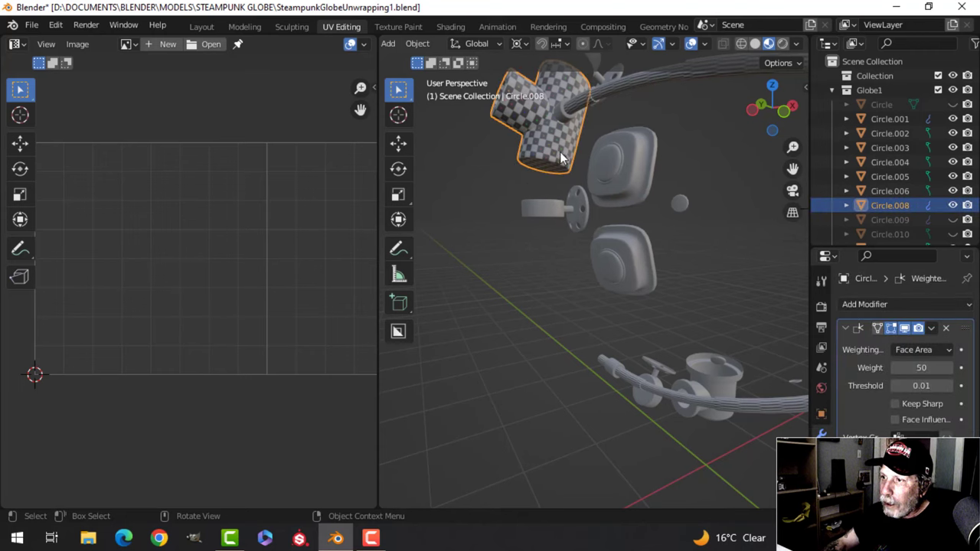
left_click(203, 27)
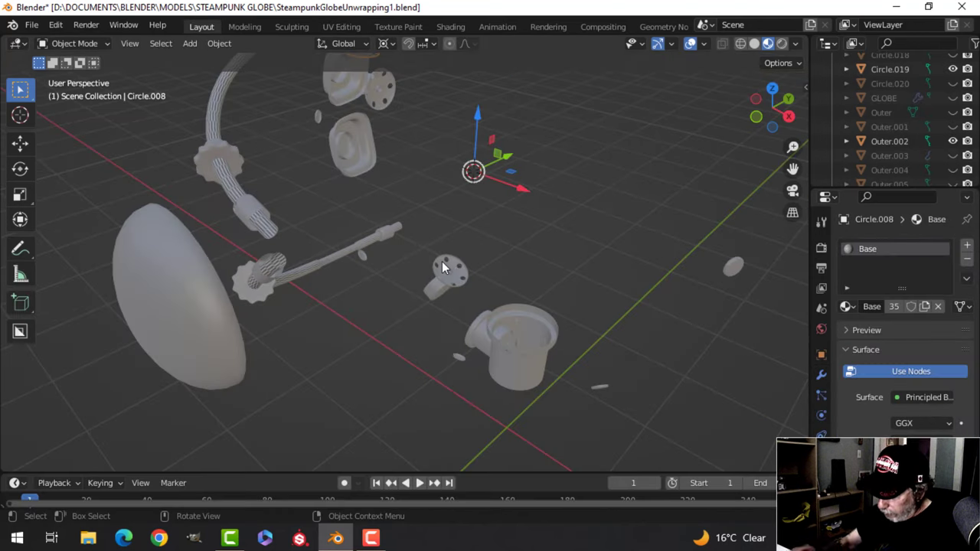
key("KP_Divide")
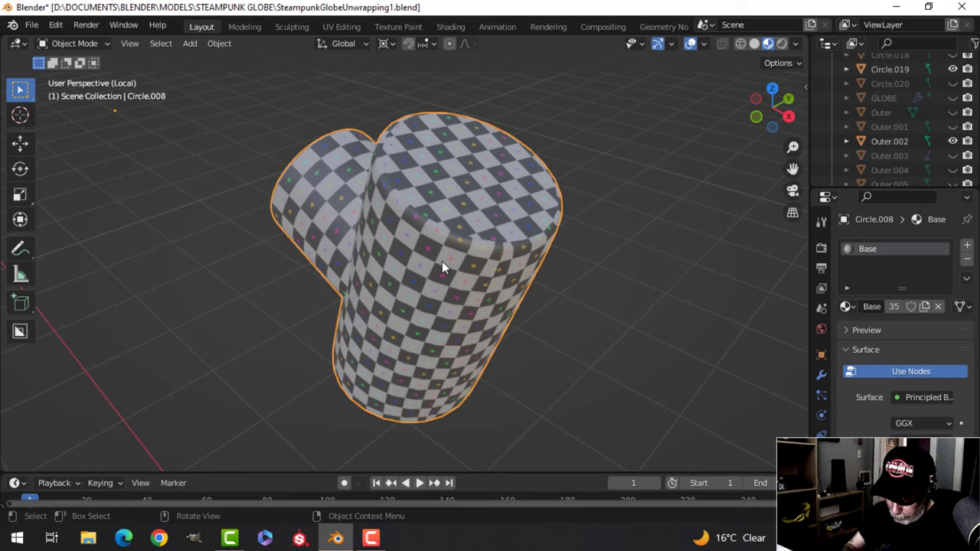
key("KP_Divide")
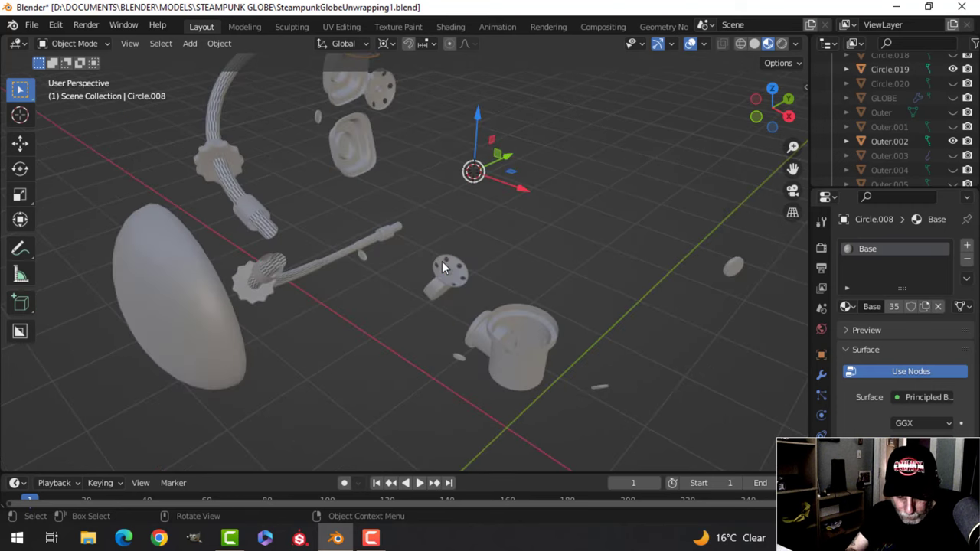
key("alt+h")
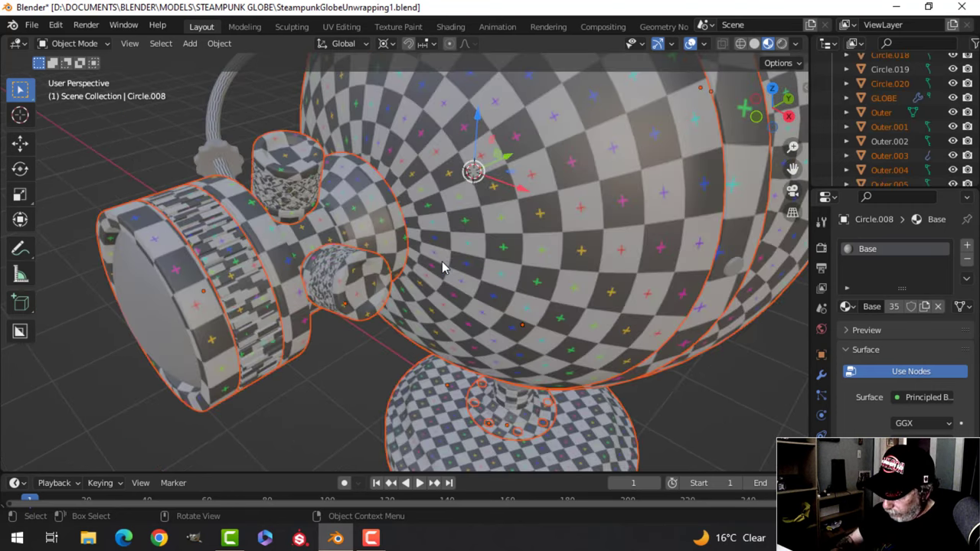
key("alt+a")
Step: Duplicate the upper pipe joint in front view and rotate the copy around the globe's centre onto the lower part of the curved pipe
middle_click_drag(442, 266, 329, 147)
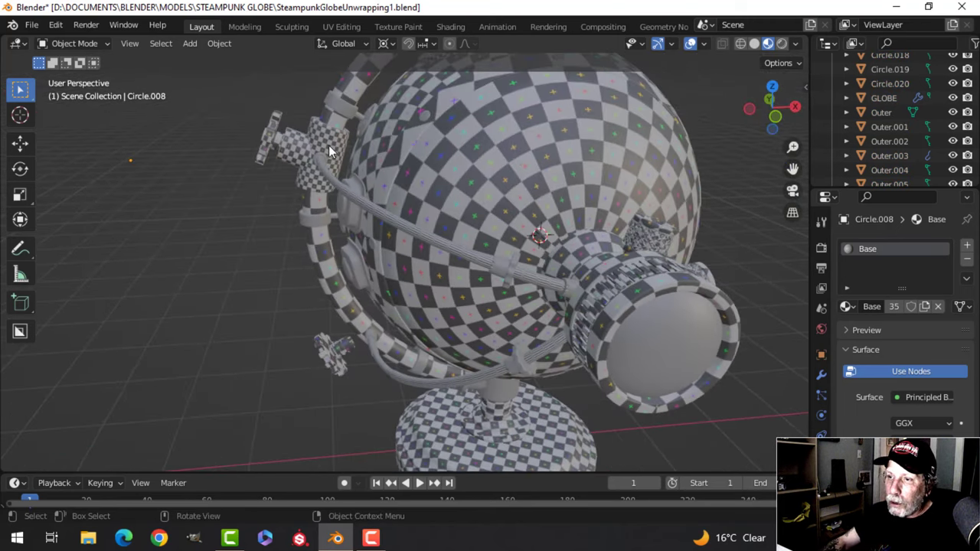
key("KP_1")
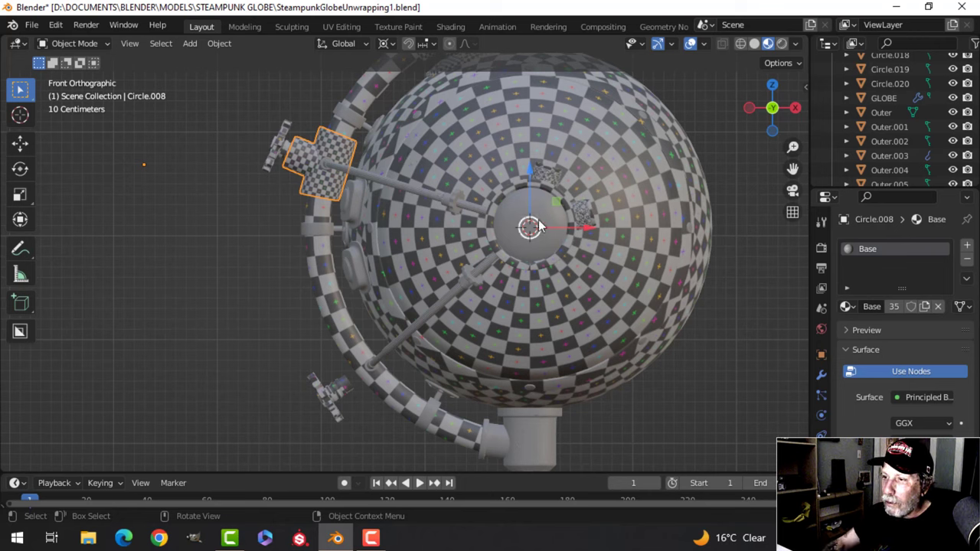
key("shift+d")
key("r")
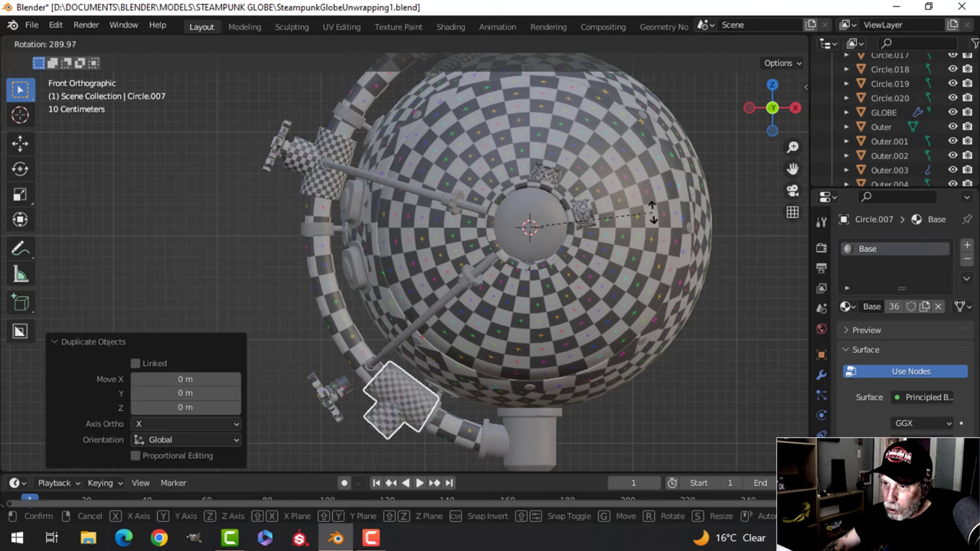
left_click(689, 296)
scroll(442, 355, "up", 4)
middle_click_drag(442, 355, 469, 344, "shift")
scroll(564, 182, "up", 2)
scroll(492, 278, "down", 5)
Step: Select the top elbow, its flange and the pipe joints, and display all their UVs together in the UV Editing workspace
left_click(452, 192)
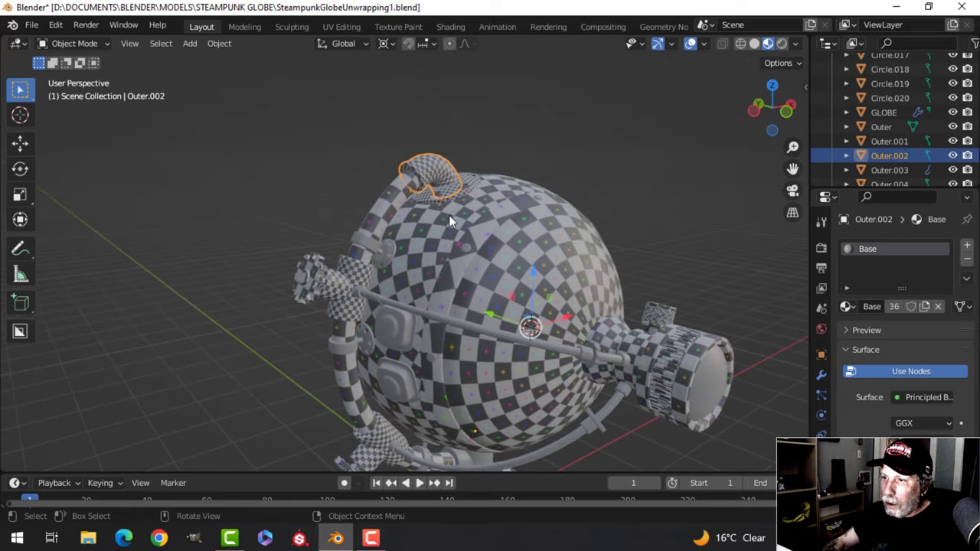
scroll(449, 216, "up", 3)
middle_click_drag(447, 238, 474, 288, "shift")
left_click(519, 213, "shift")
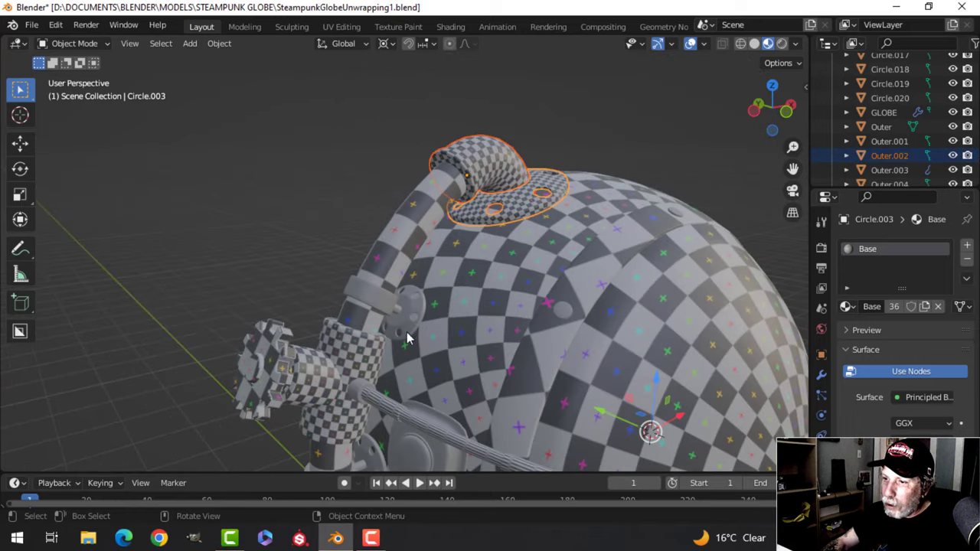
left_click(356, 371, "shift")
middle_click_drag(360, 371, 391, 245)
scroll(435, 305, "down", 3)
left_click(340, 27)
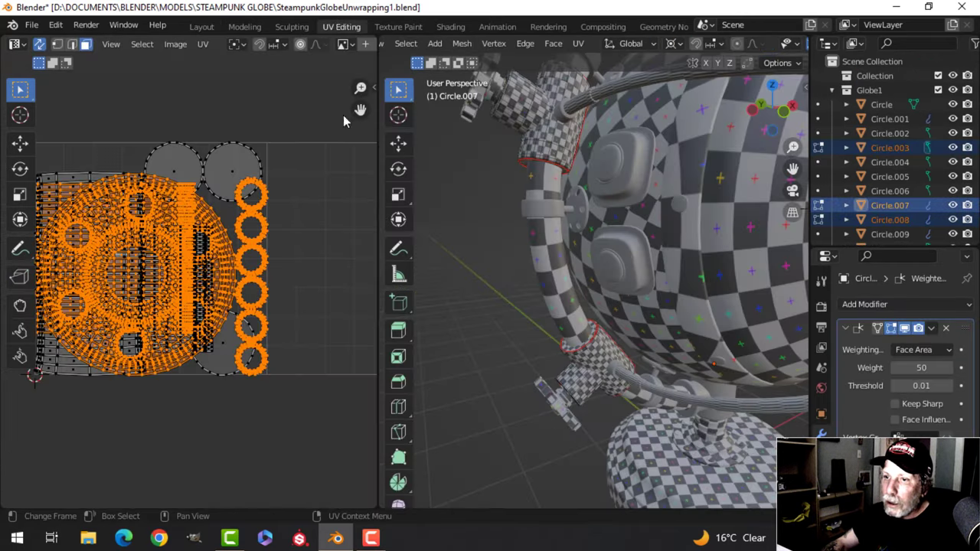
scroll(297, 285, "down", 2)
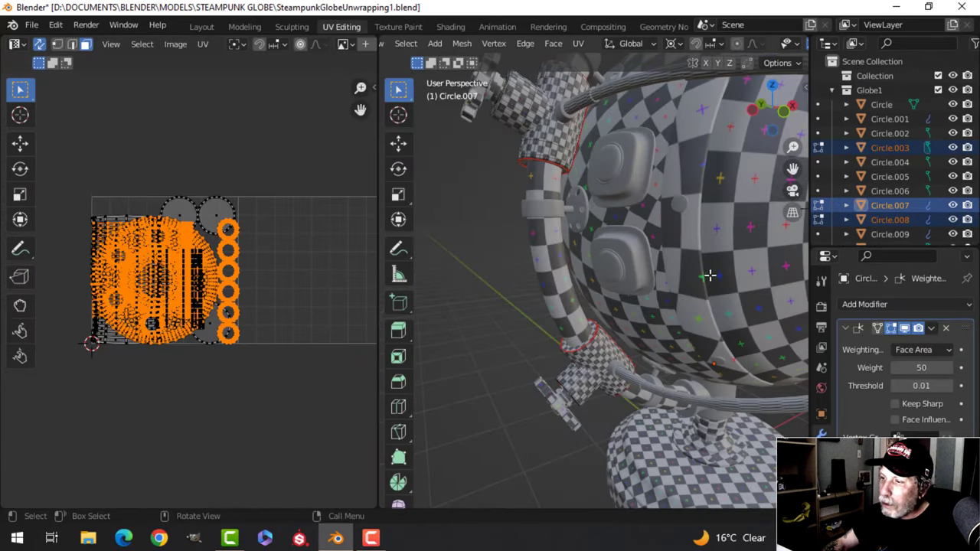
scroll(710, 275, "down", 5)
middle_click_drag(692, 282, 610, 302)
key("a")
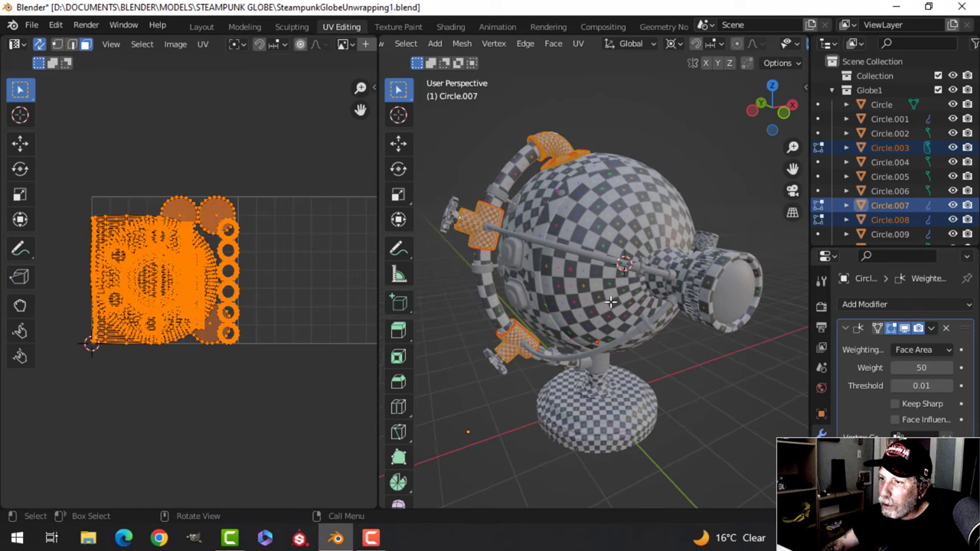
Step: Return to Object Mode and select the vertical pipe Circle.001 between the globe and its base
middle_click_drag(654, 328, 601, 299)
scroll(574, 298, "up", 4)
middle_click_drag(559, 337, 612, 306)
middle_click_drag(593, 413, 582, 302, "shift")
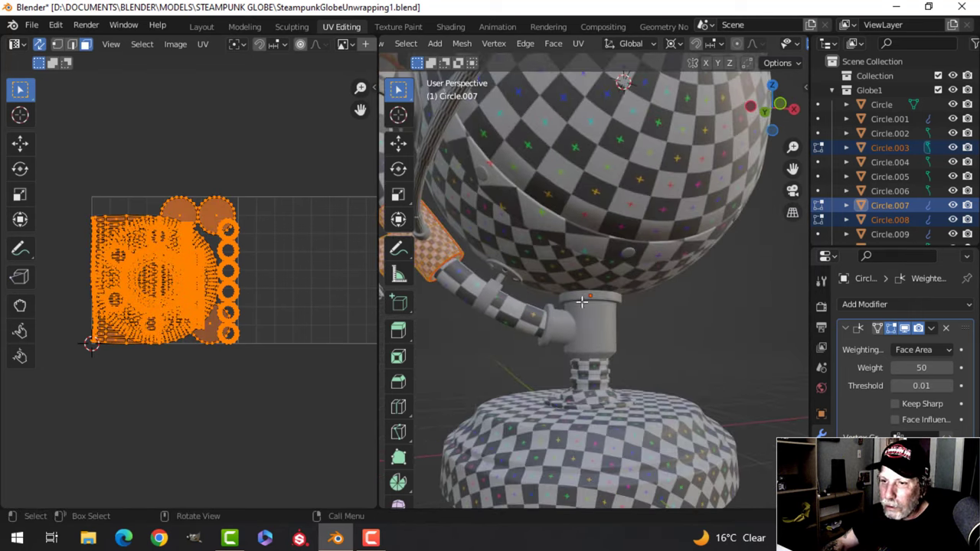
scroll(551, 310, "down", 5)
scroll(608, 291, "up", 7)
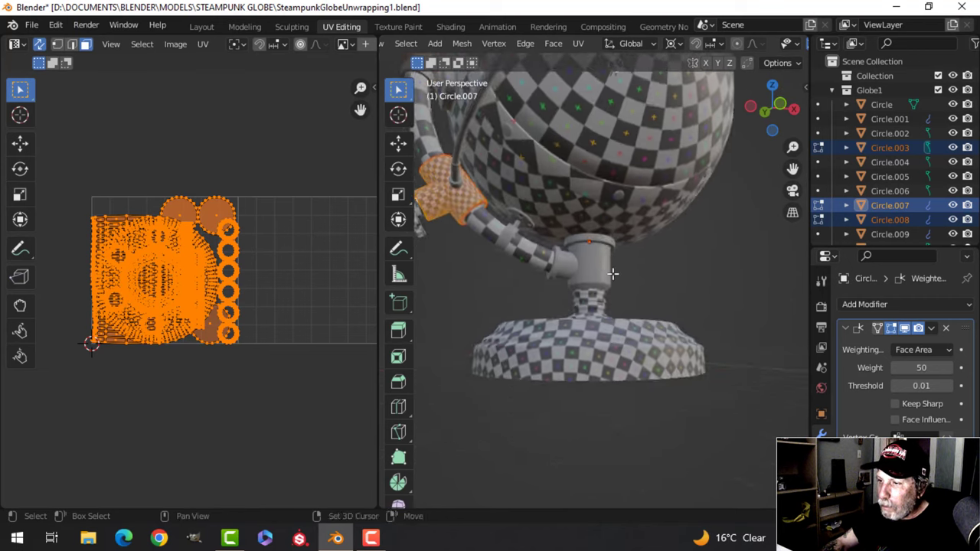
middle_click_drag(606, 304, 602, 291)
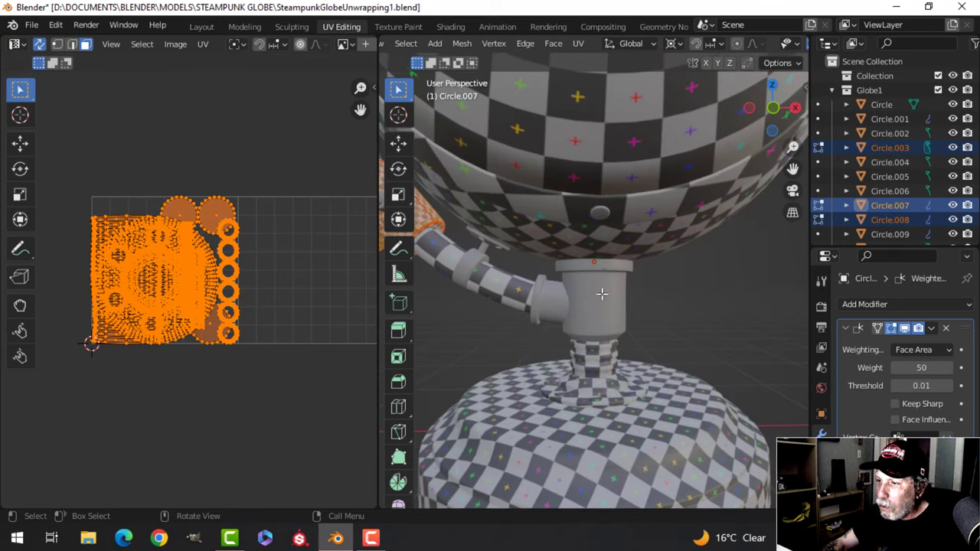
key("Tab")
scroll(597, 318, "up", 2)
left_click(597, 317)
middle_click_drag(628, 343, 617, 302, "shift")
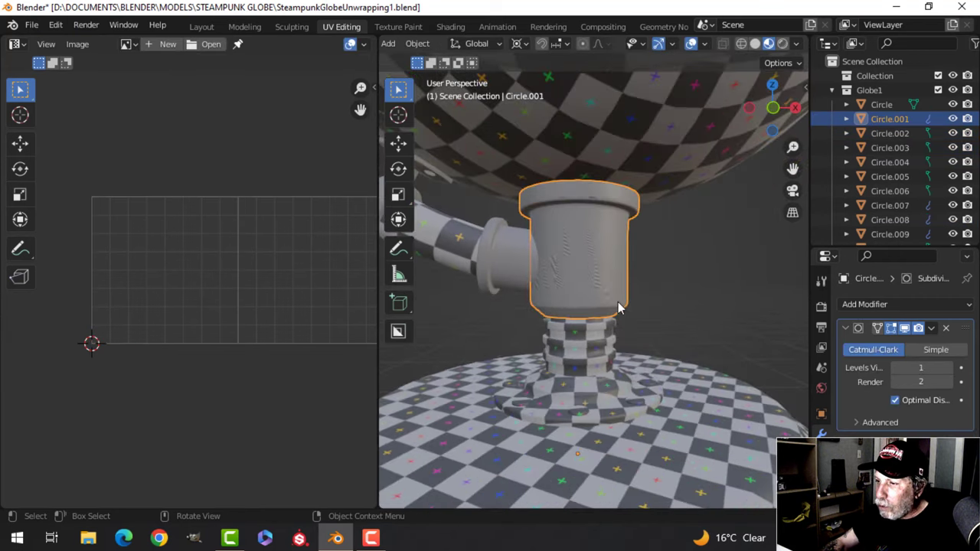
Step: Add the side pipe Circle.002 to the selection and isolate both pipes in local view
scroll(611, 309, "down", 2)
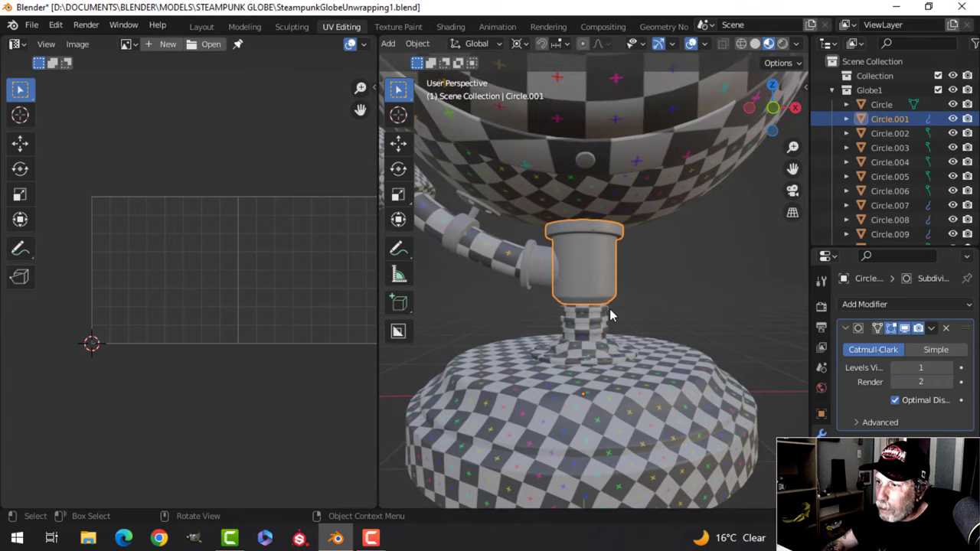
scroll(594, 296, "up", 2)
scroll(593, 295, "down", 2)
middle_click_drag(584, 291, 515, 296)
scroll(591, 300, "up", 2)
left_click(515, 295, "shift")
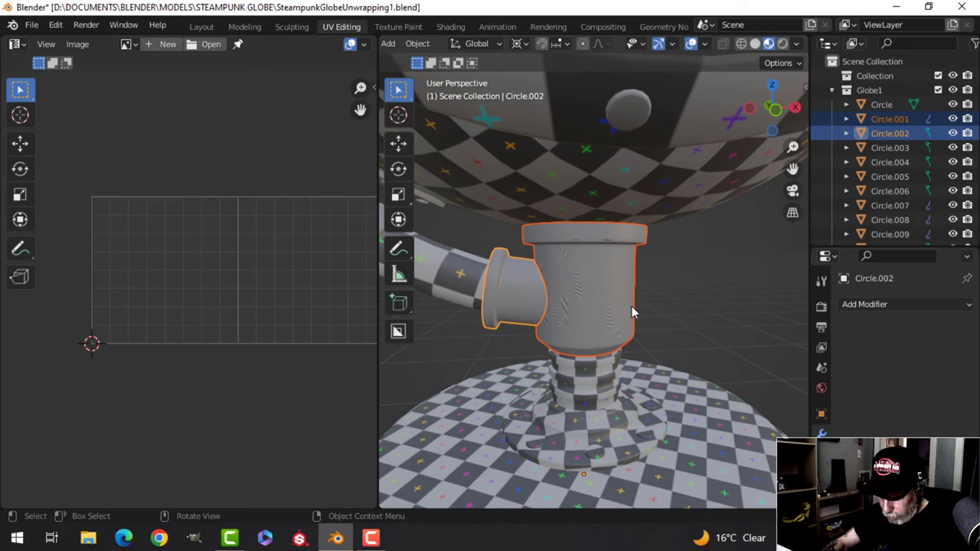
key("KP_Divide")
scroll(592, 313, "up", 2)
scroll(651, 286, "down", 3)
middle_click_drag(652, 287, 644, 309)
Step: Compare the vertical pipe with its subdivision hidden and shown, and apply its Subdivision modifier
left_click(638, 307)
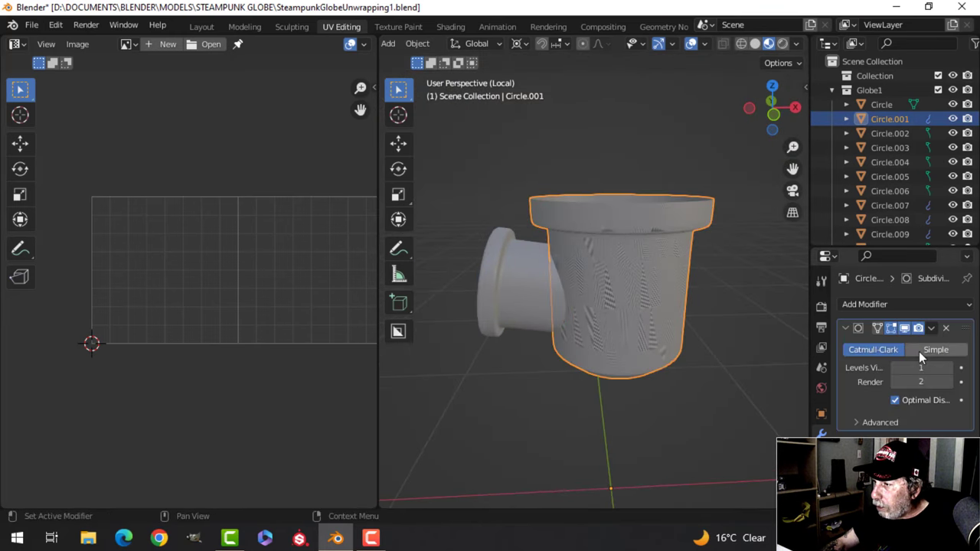
left_click(904, 330)
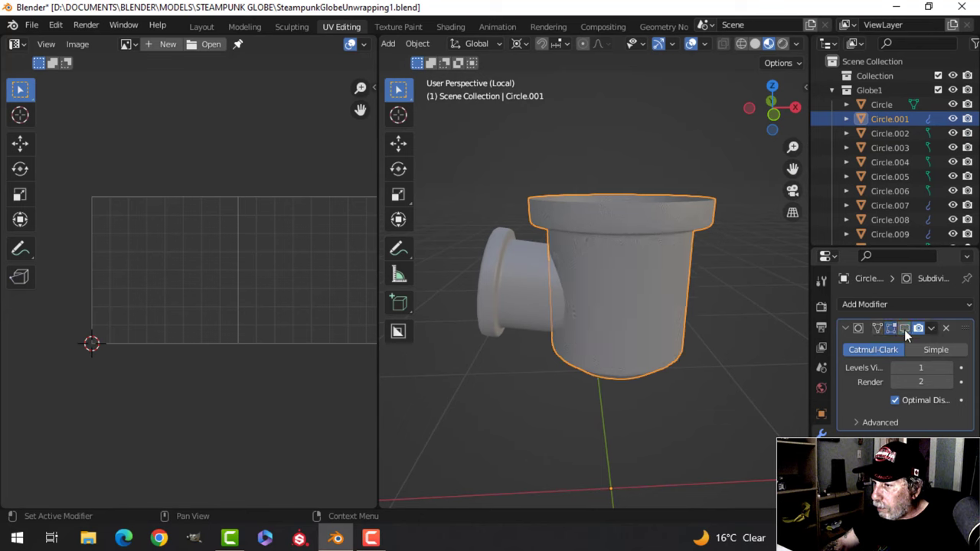
mouse_move(666, 350)
middle_mouse_down()
mouse_move(647, 266)
mouse_move(665, 233)
mouse_move(786, 321)
middle_mouse_up()
left_click(931, 328)
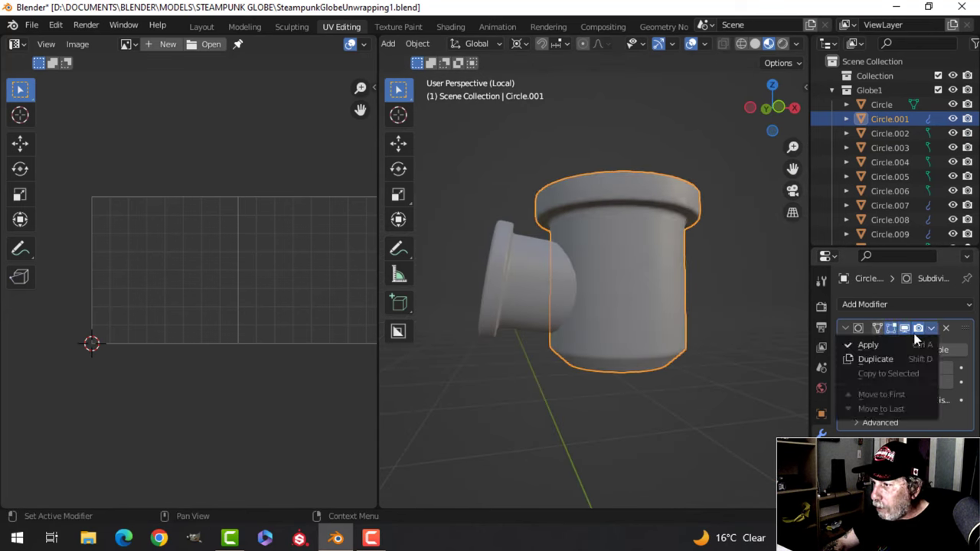
left_click(869, 344)
scroll(517, 337, "up", 3)
Step: Dissolve the horizontal edge loops around the straight body of the vertical pipe Circle.001
left_click(533, 291)
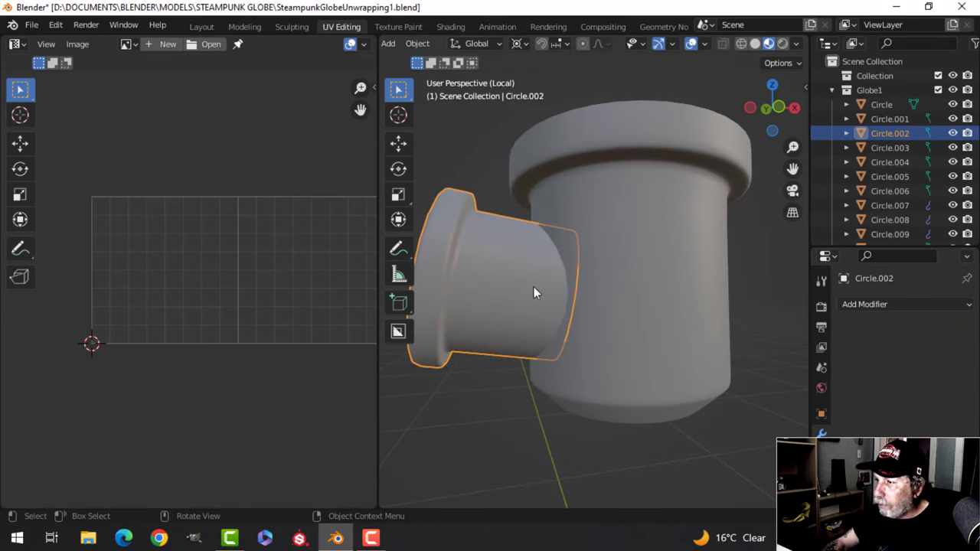
left_click(628, 310)
key("Tab")
middle_click_drag(667, 328, 656, 327)
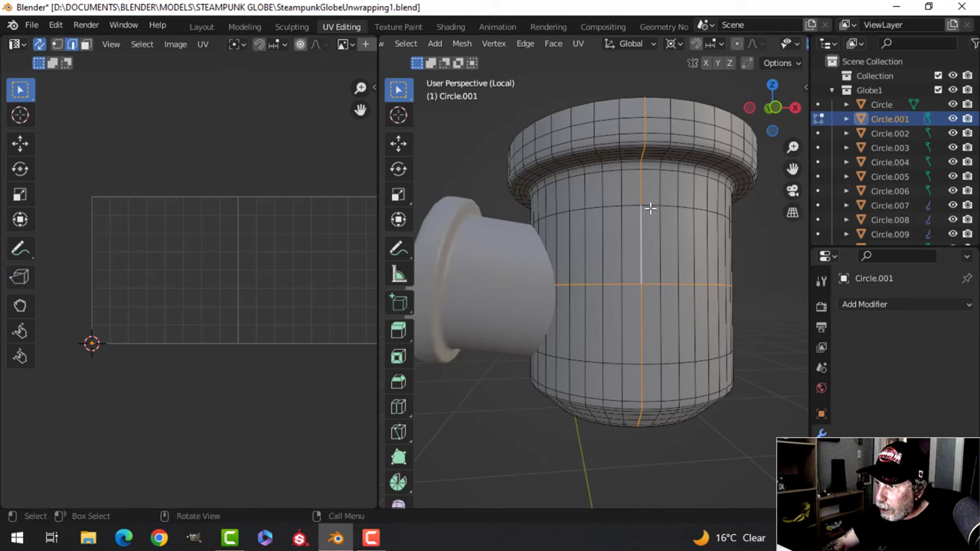
key("x")
left_click(652, 361)
Step: Dissolve the three edge loops around the tapered lower end of the vertical pipe Circle.001
middle_click_drag(627, 411, 571, 315)
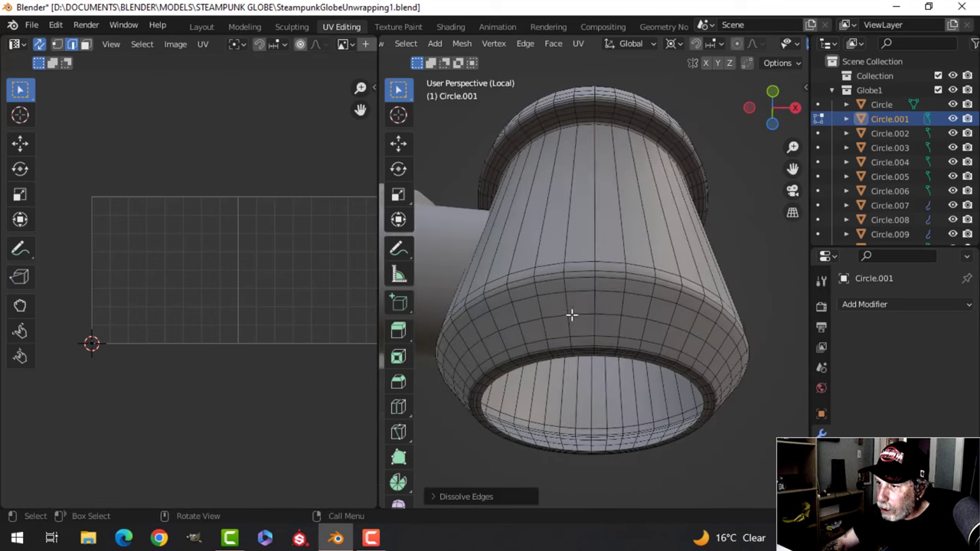
left_click(578, 291, "alt")
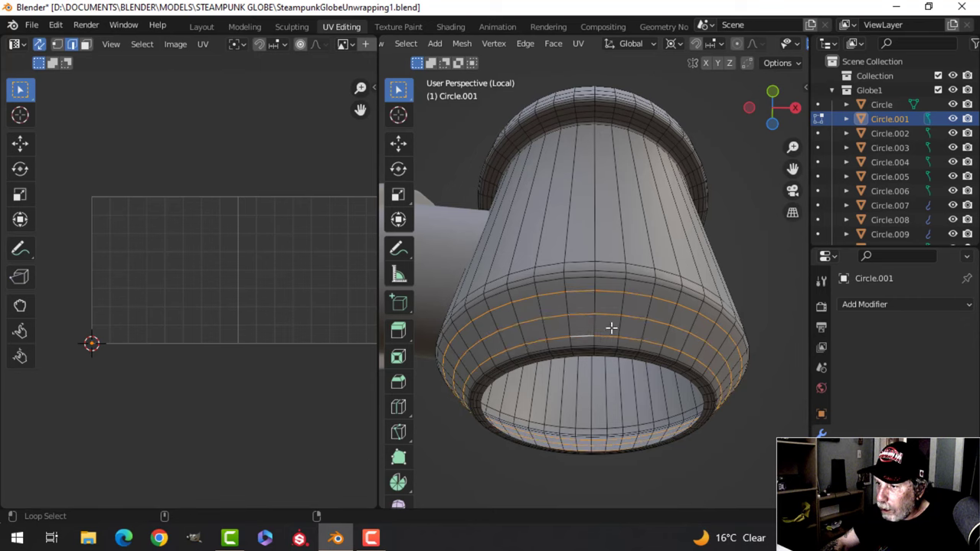
key("x")
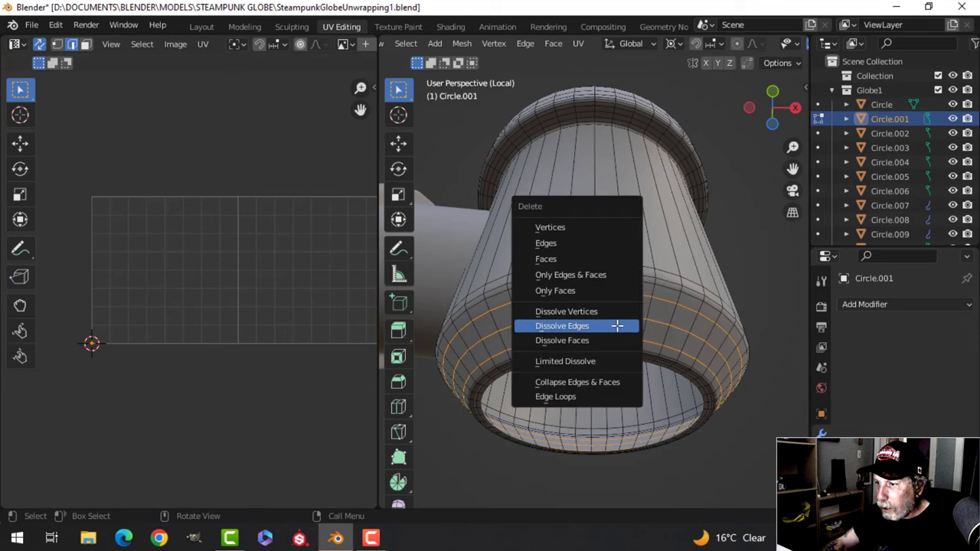
left_click(617, 324)
Step: Dissolve the two middle edge loops on the narrow rim around the pipe's lower opening
middle_click_drag(617, 311, 536, 270)
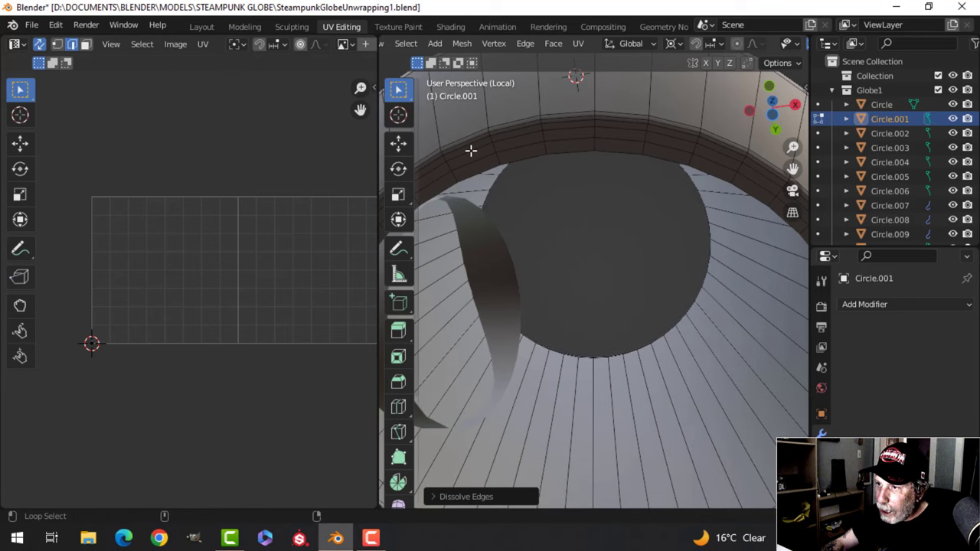
left_click(471, 151, "alt")
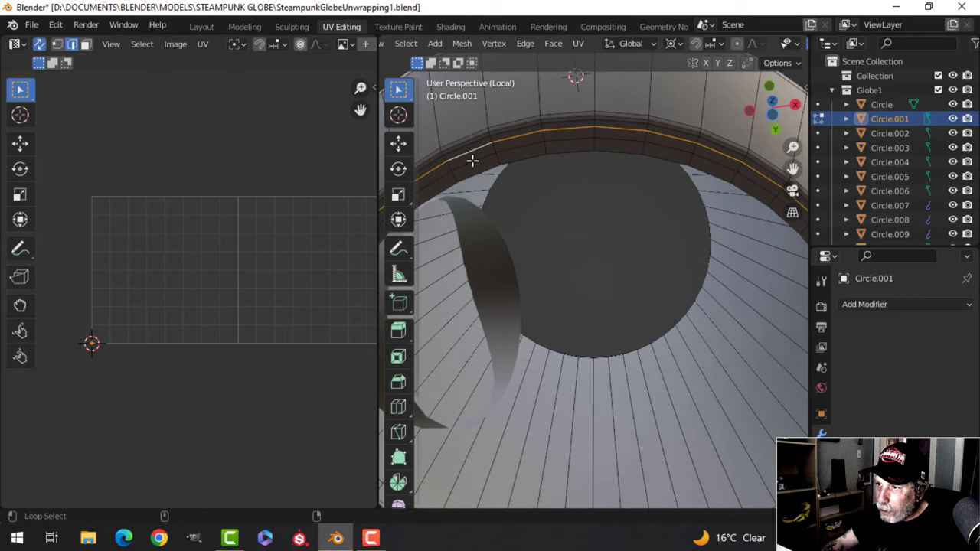
left_click(472, 160, "alt+shift")
key("x")
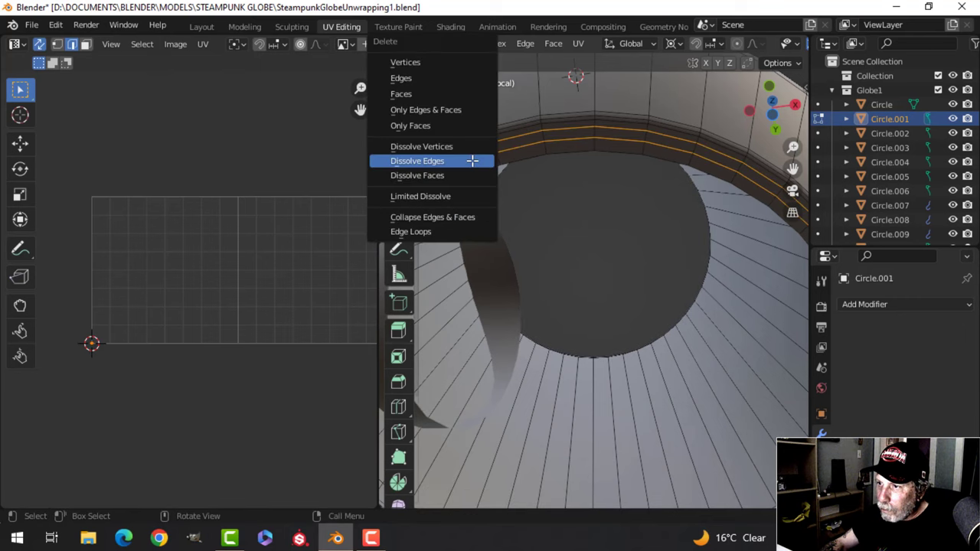
left_click(417, 161)
Step: Dissolve the two edge loops around the outer side of the pipe's upper flange
middle_click_drag(648, 188, 641, 317)
scroll(641, 336, "up", 2)
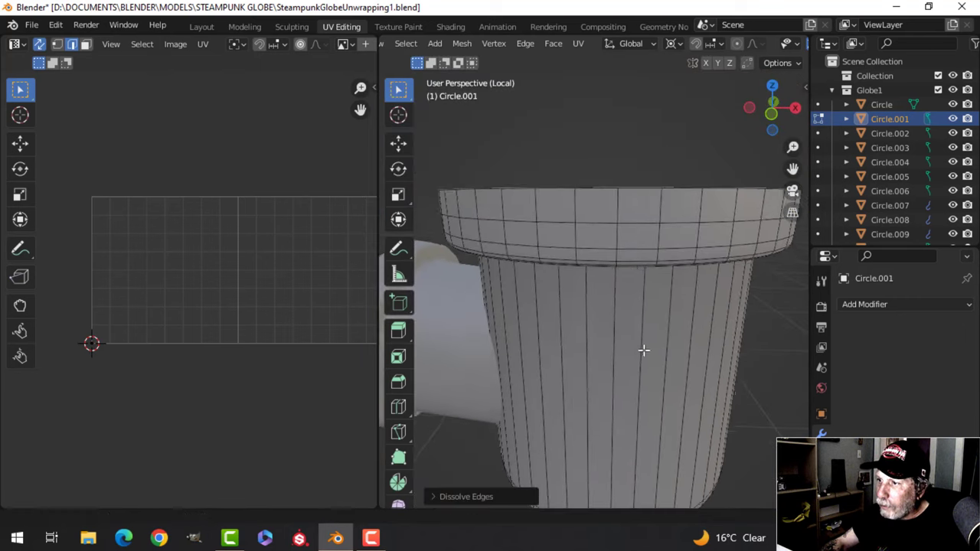
left_click(642, 226, "alt")
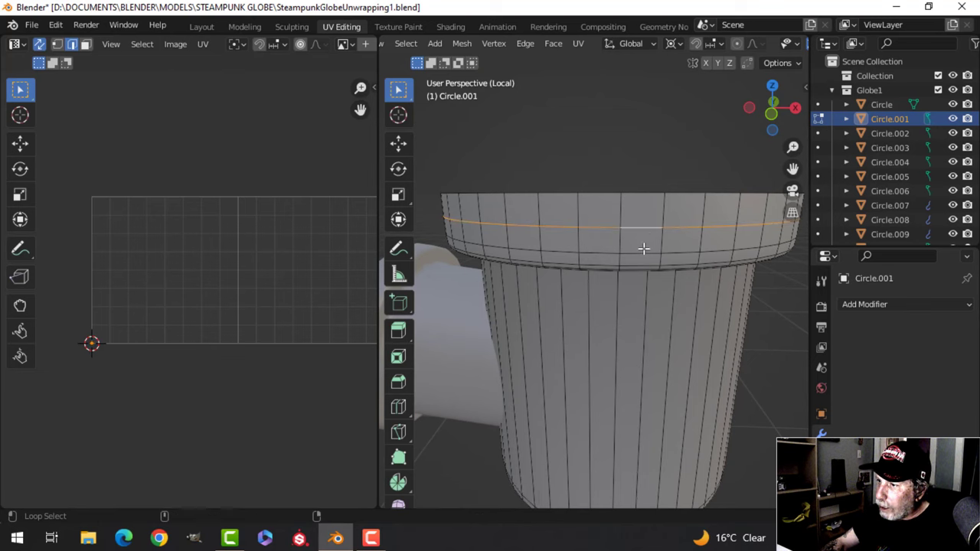
left_click(644, 247, "alt+shift")
key("x")
left_click(646, 250)
Step: Dissolve the middle edge loop on the underside of the pipe's upper flange
middle_click_drag(652, 337, 630, 360)
middle_click_drag(630, 360, 587, 271)
scroll(620, 289, "up", 2)
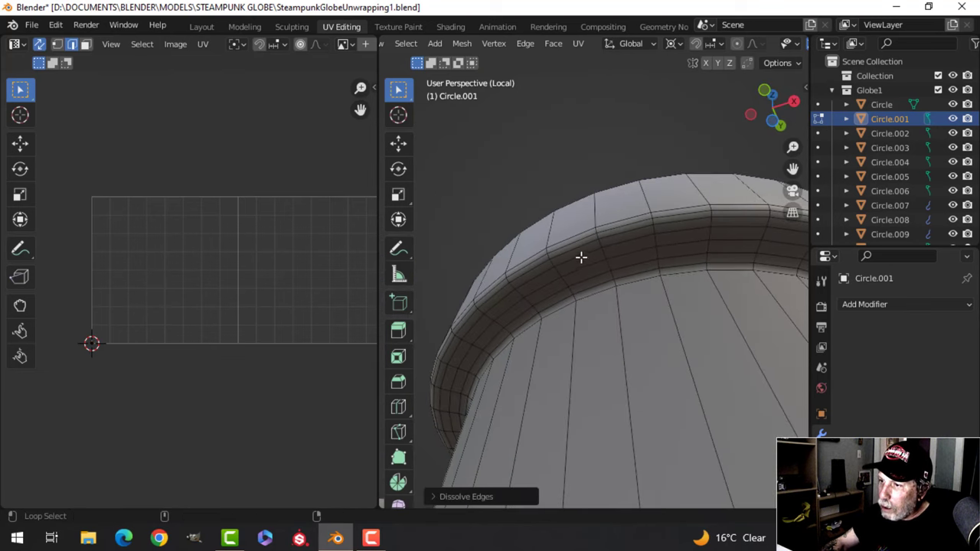
left_click(583, 263, "alt")
key("x")
left_click(586, 278)
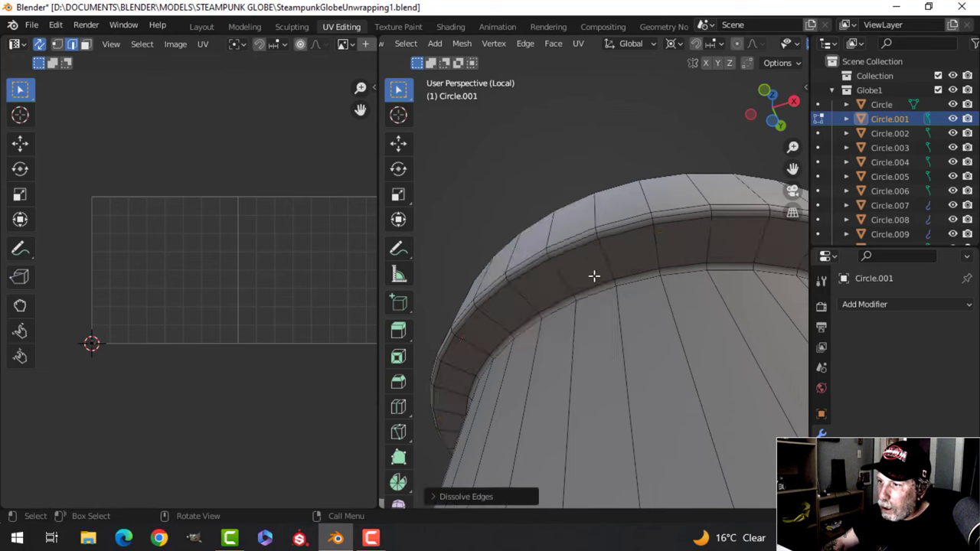
Step: In back view, mark the central vertical edge loop of the vertical pipe Circle.001 as a seam
scroll(590, 277, "down", 3)
middle_click_drag(590, 278, 673, 329)
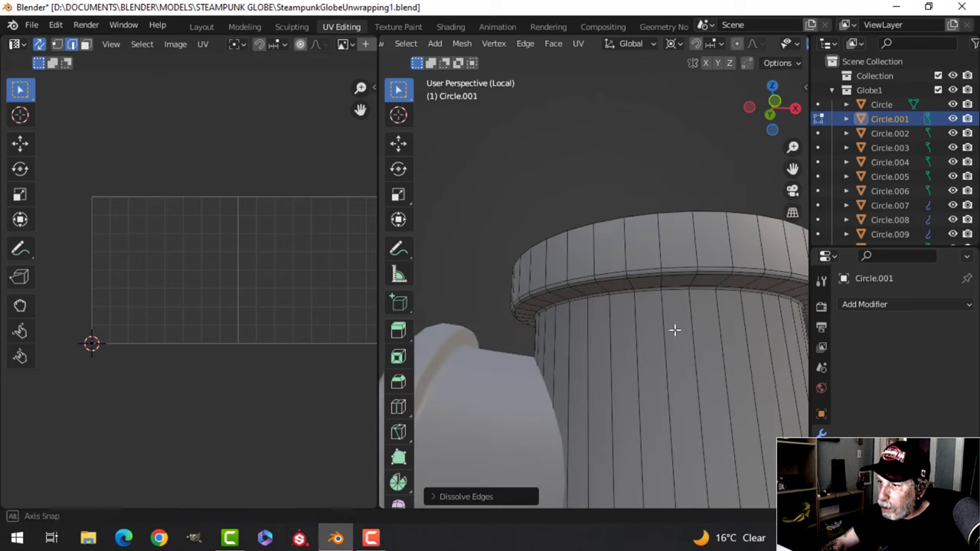
scroll(666, 376, "down", 4)
middle_click_drag(667, 376, 632, 312)
key("ctrl+KP_1")
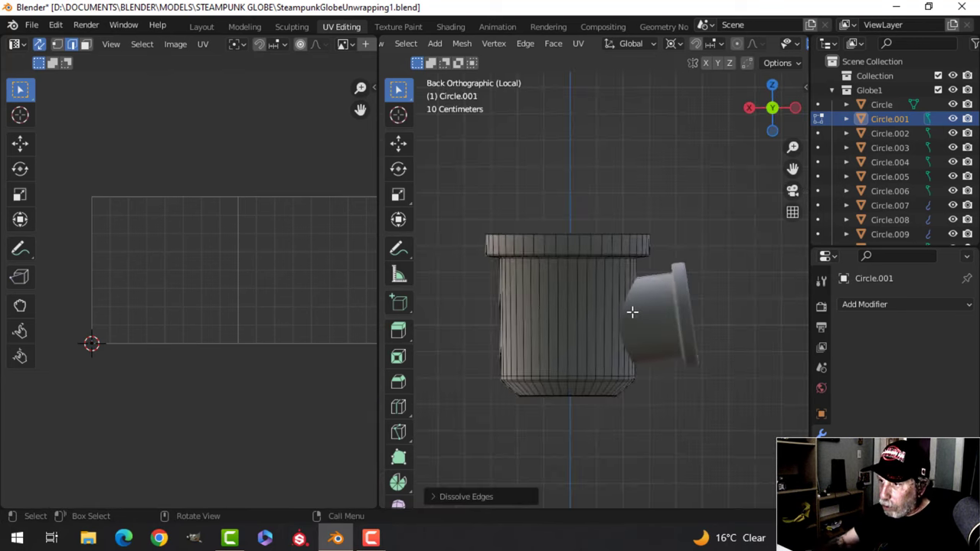
key("3")
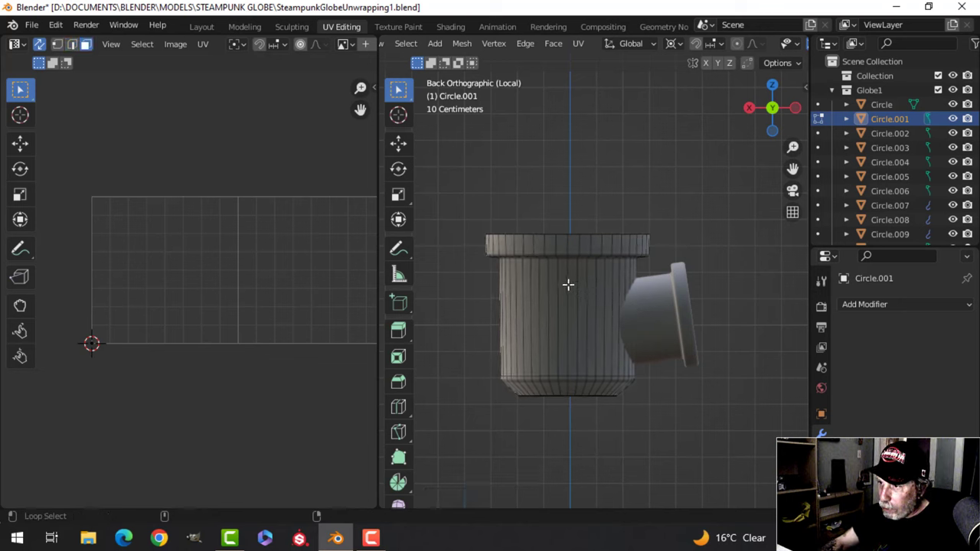
left_click(568, 284, "alt")
key("alt+a")
key("2")
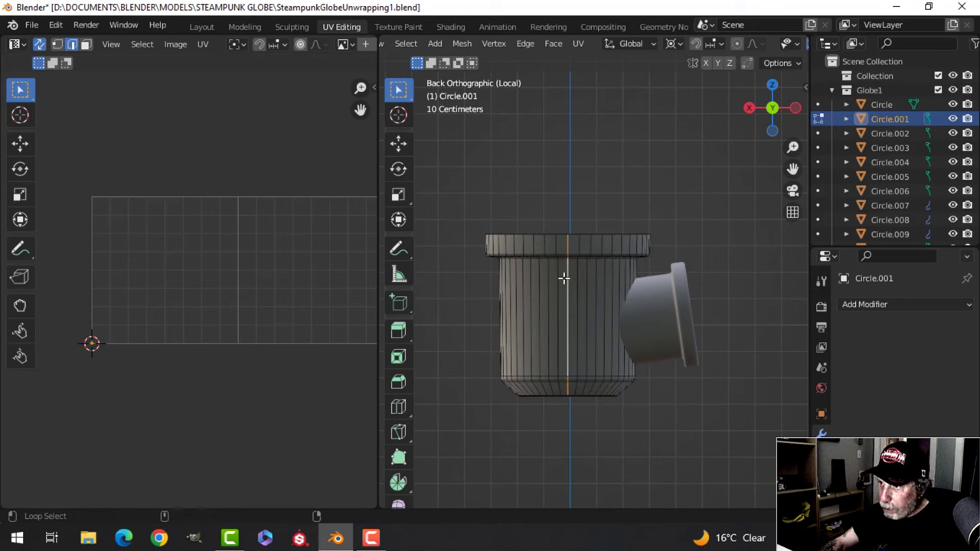
key("ctrl+e")
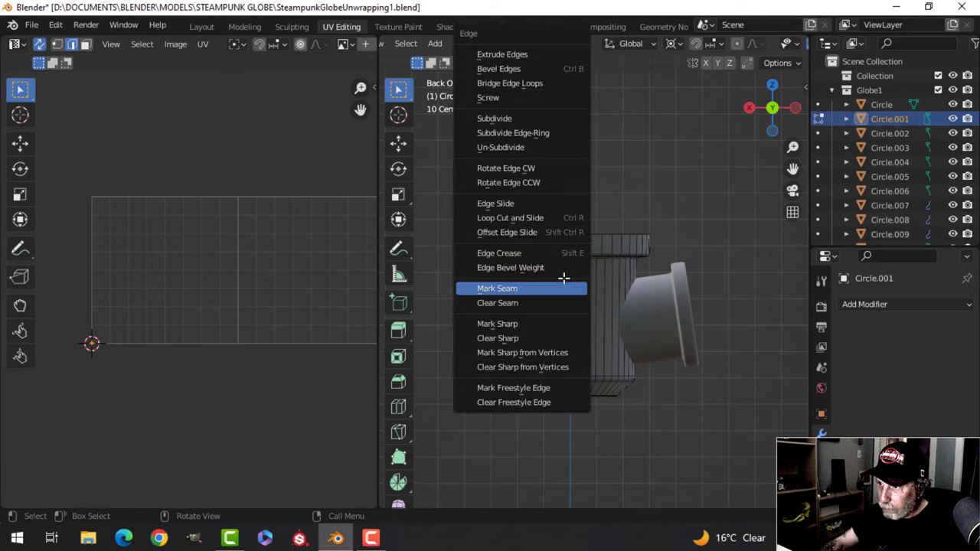
left_click(564, 280)
Step: Unwrap the whole vertical pipe with the standard Unwrap and check the checker pattern around it
key("a")
key("u")
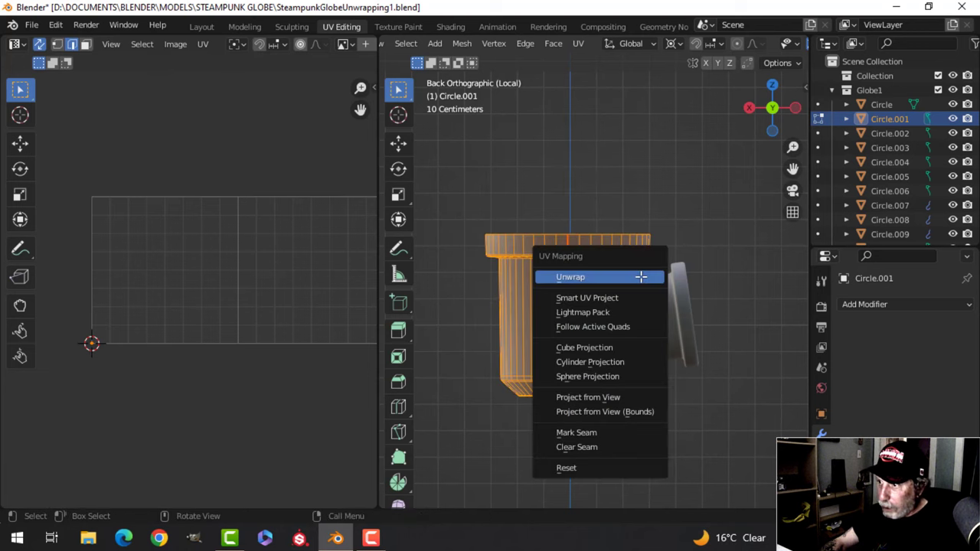
left_click(641, 275)
scroll(602, 303, "up", 3)
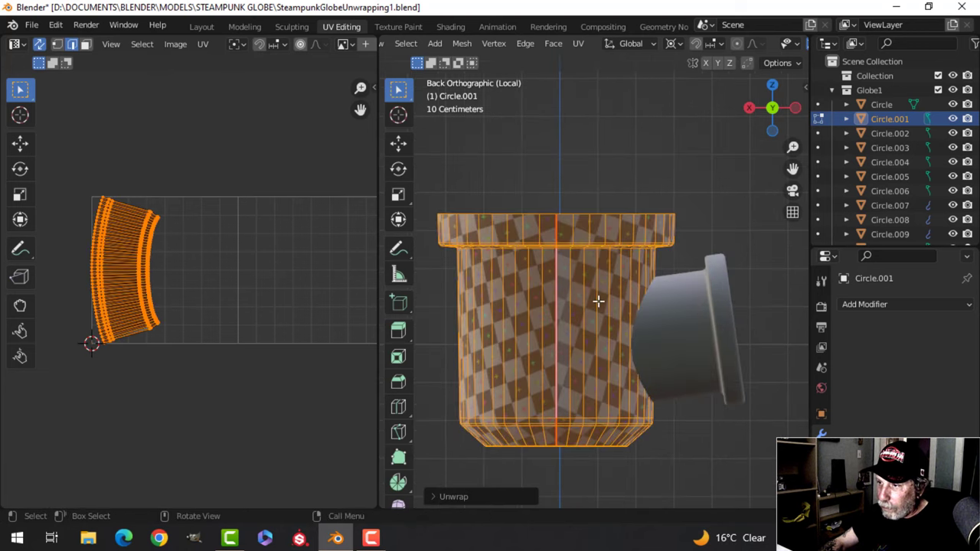
middle_click_drag(572, 276, 706, 264)
scroll(239, 275, "up", 3)
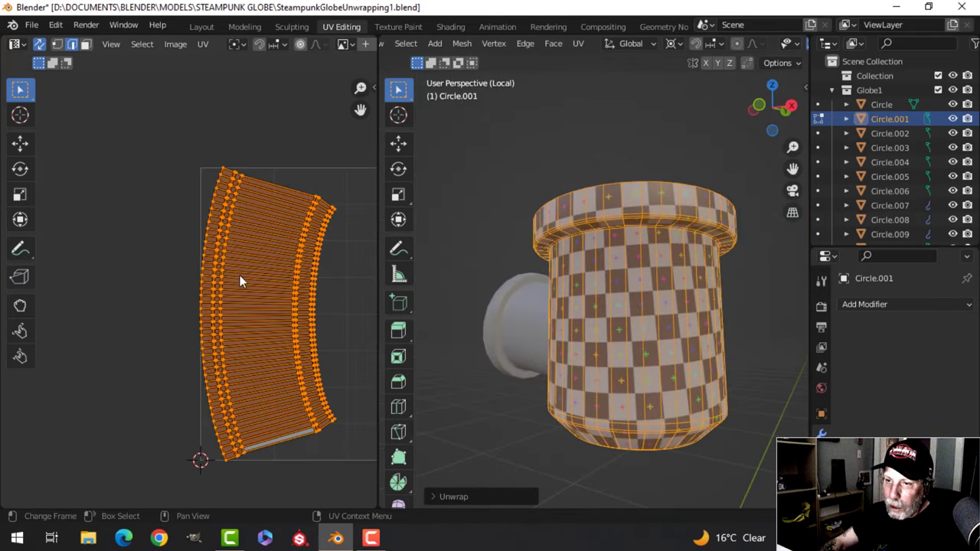
Step: Level the two long edges of one UV face from the pipe's tapered lower end by scaling them to 0 on Y
key("alt+a")
scroll(194, 284, "up", 3)
scroll(208, 259, "up", 4)
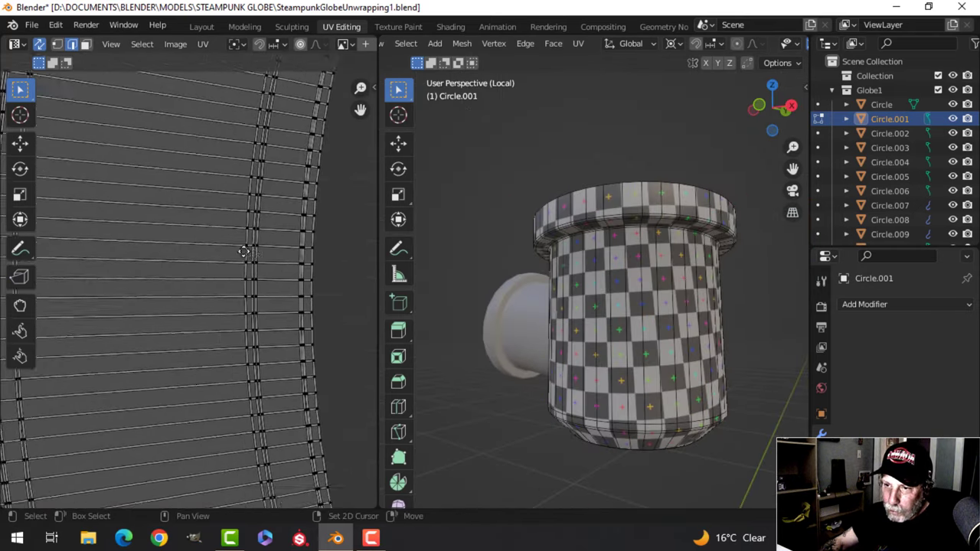
middle_click_drag(231, 260, 160, 274)
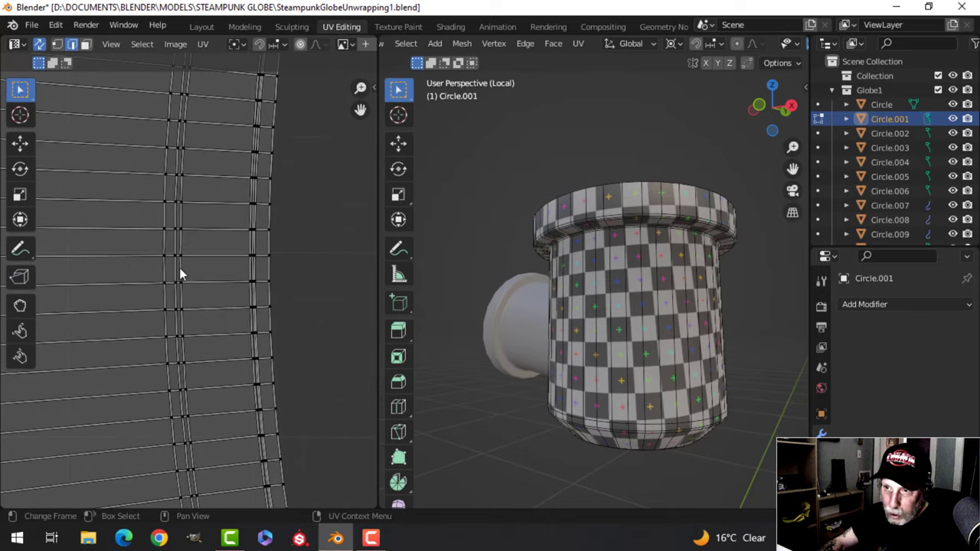
key("s")
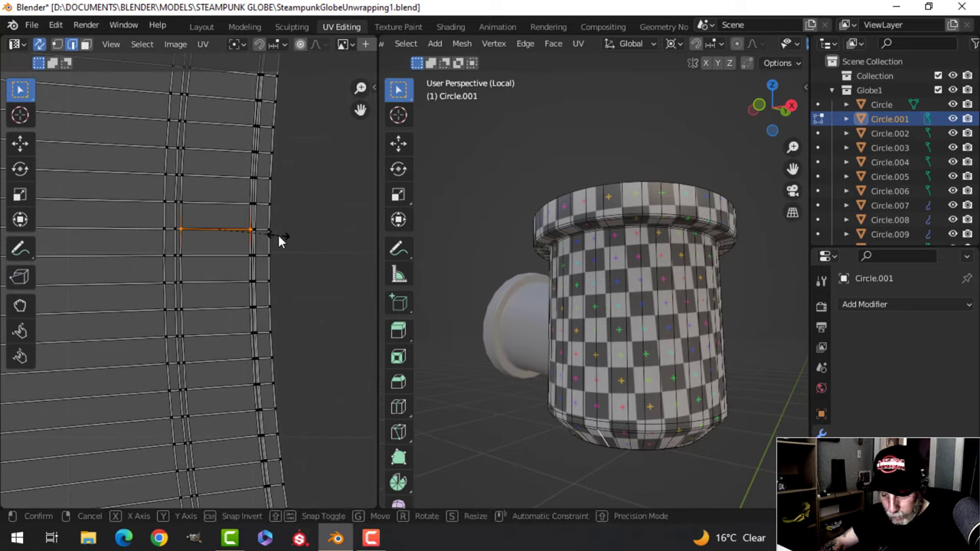
key("y")
key("0")
key("Return")
left_click(249, 255)
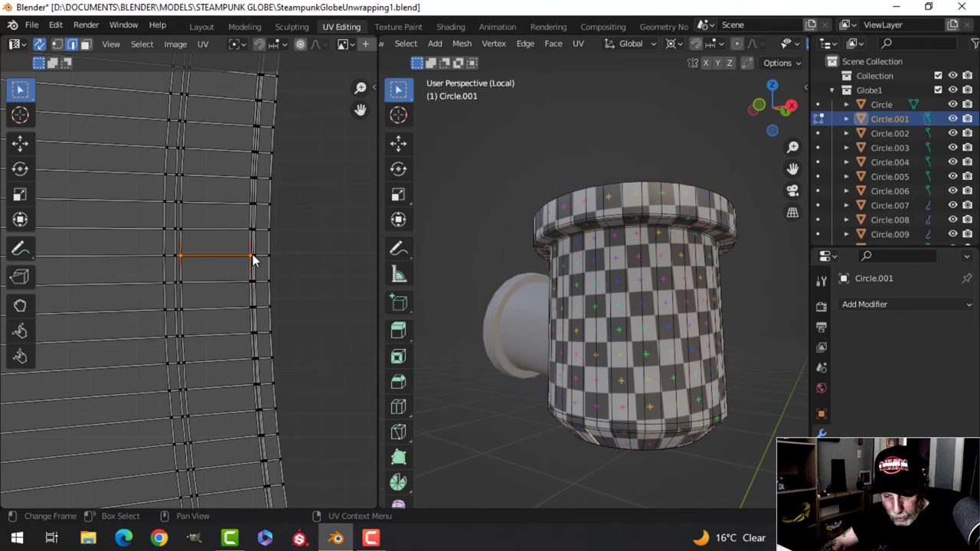
key("s")
key("y")
key("Return")
Step: Straighten the two short edges of the same UV face vertically to make it a true rectangle
left_click(250, 242)
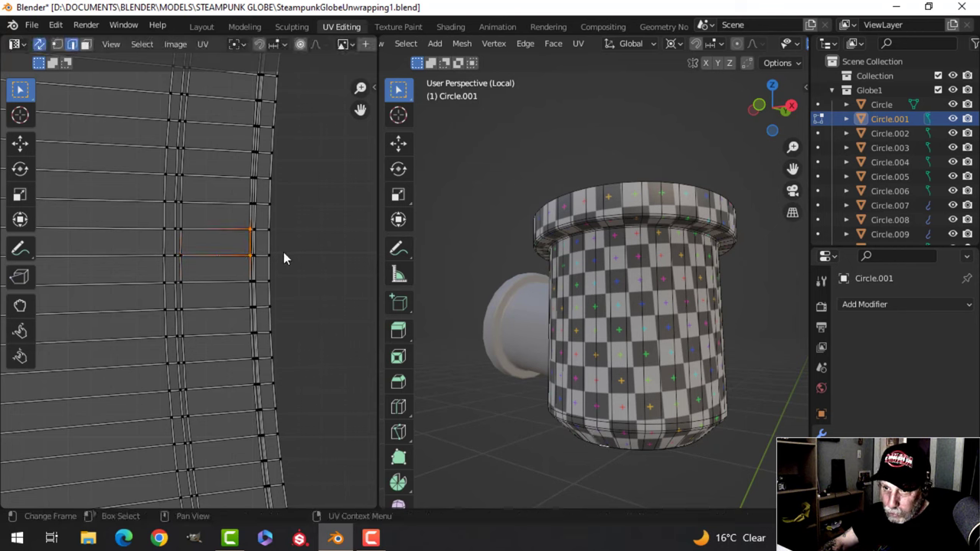
key("s")
key("y")
key("Return")
left_click(191, 243)
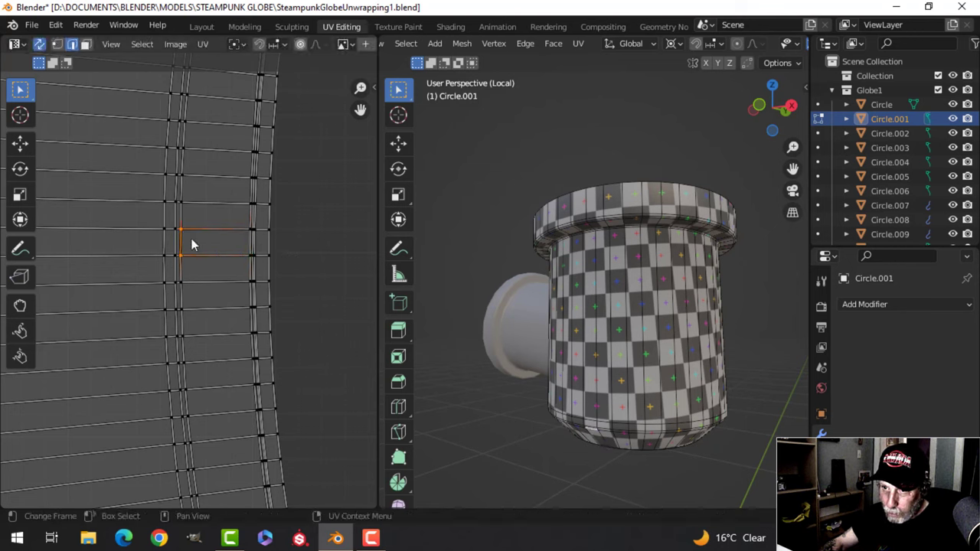
key("s")
key("y")
key("Return")
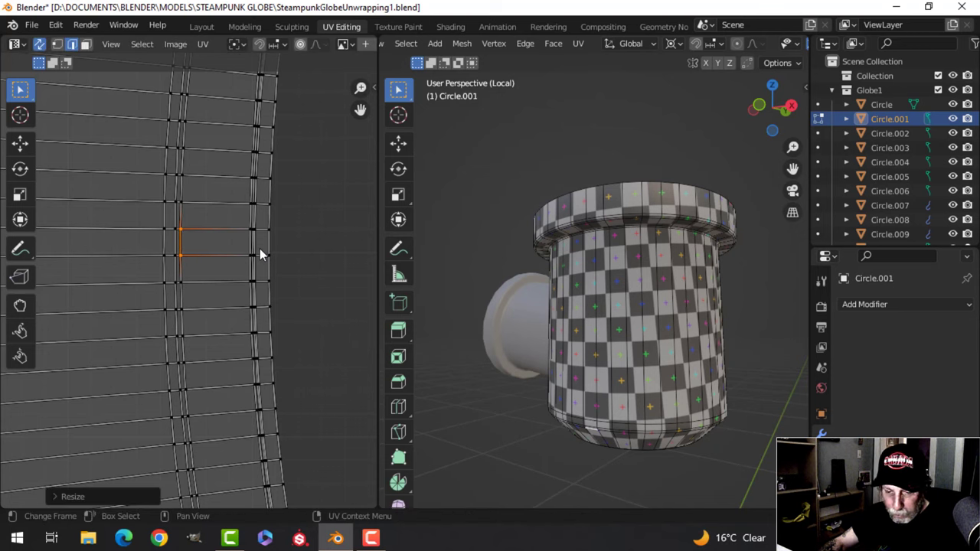
Step: Make the straightened face active, unwrap the whole pipe with Follow Active Quads, and return to Object Mode
key("3")
left_click(255, 245)
key("a")
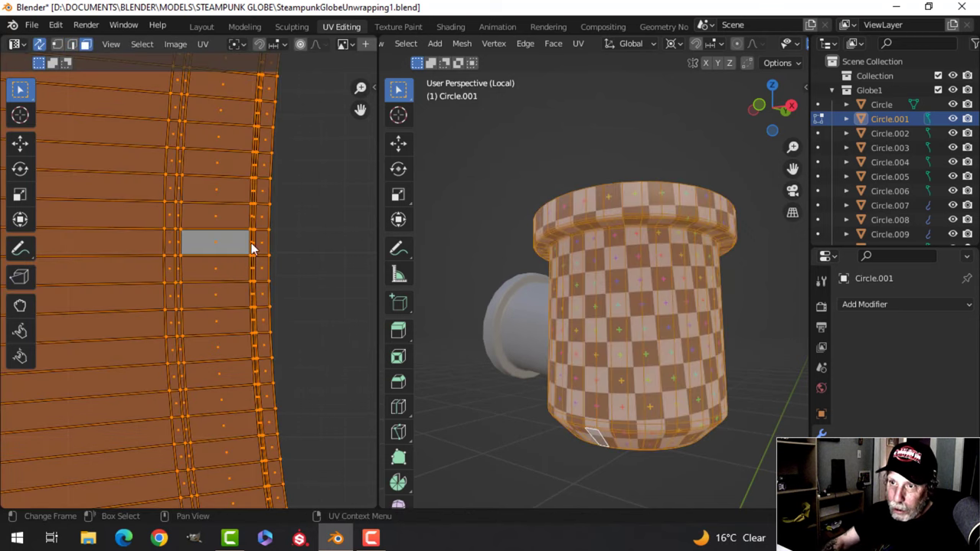
right_click(200, 220)
left_click(199, 218)
key("Tab")
scroll(651, 295, "down", 3)
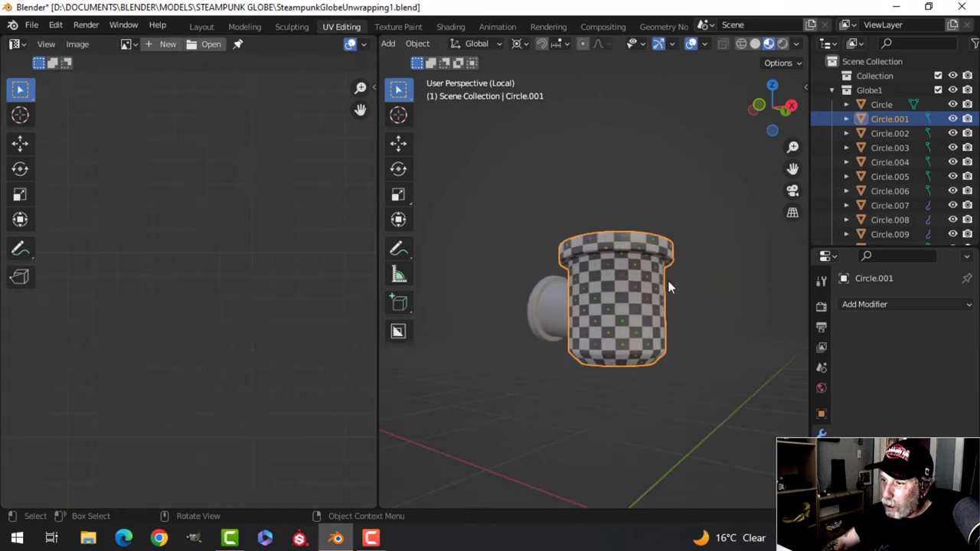
Step: Select the side pipe Circle.002 and enter Edit Mode with none of its geometry selected
left_click(687, 287)
middle_click_drag(640, 302, 688, 306)
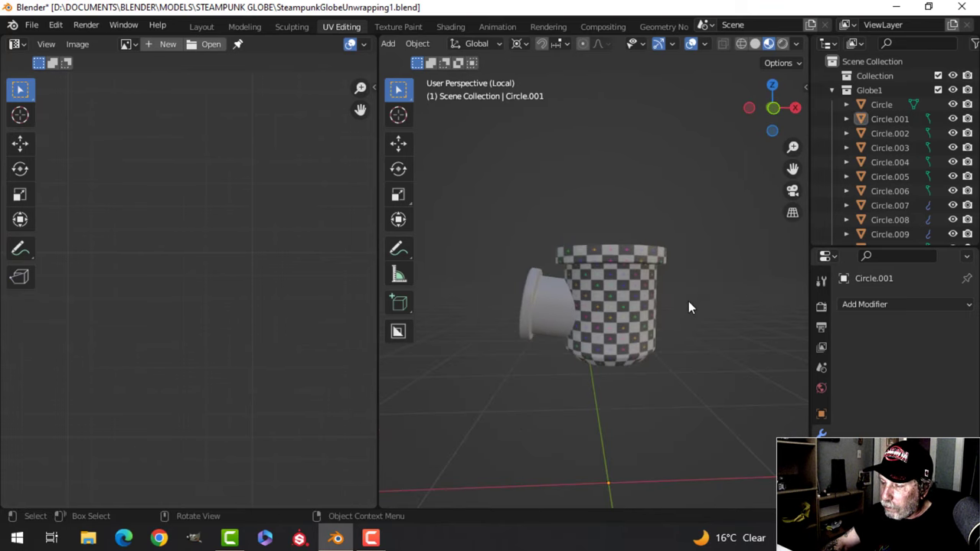
scroll(569, 309, "up", 2)
left_click(555, 316)
key("Tab")
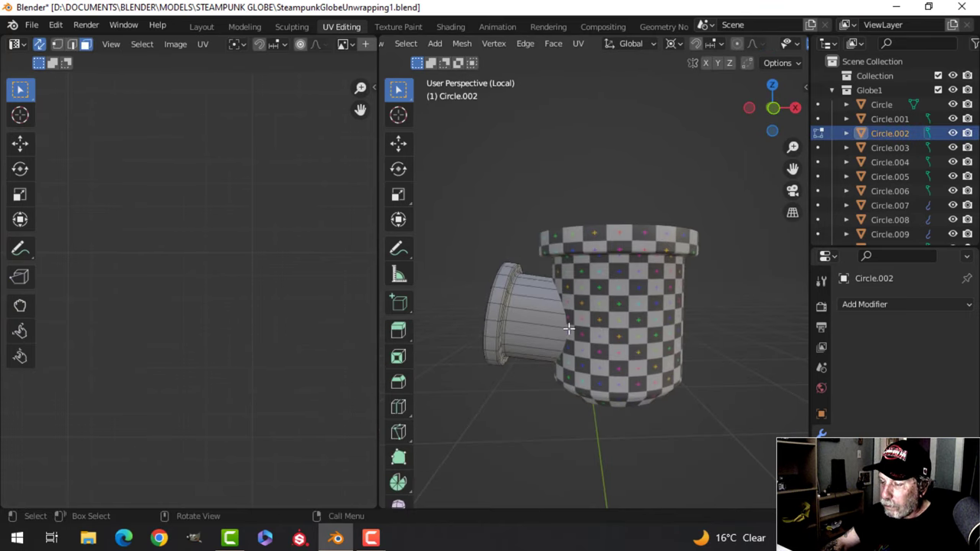
key("a")
scroll(536, 326, "up", 3)
key("alt+a")
Step: In back view, mark one lengthwise edge loop of the side pipe Circle.002 as a seam
middle_click_drag(511, 328, 551, 312, "shift")
scroll(482, 291, "up", 3)
scroll(540, 318, "down", 9)
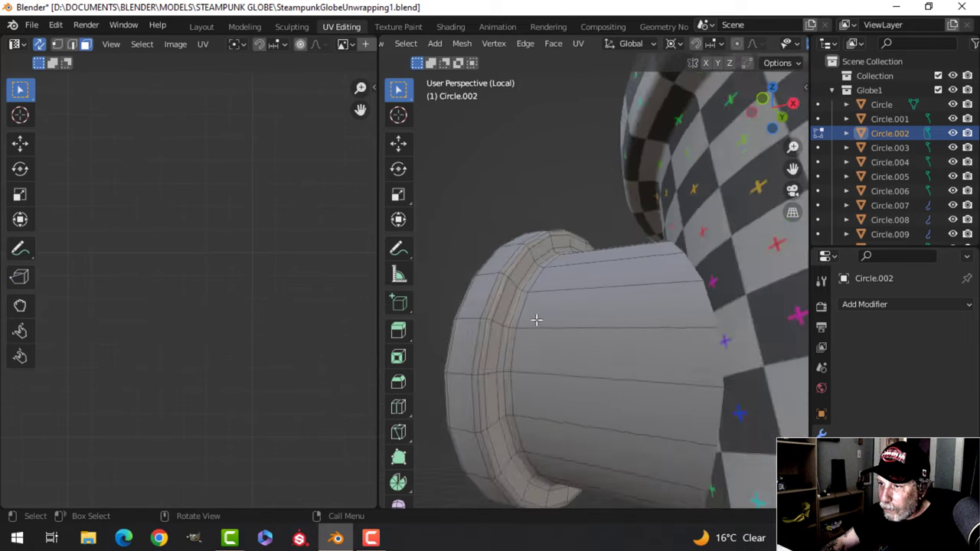
middle_click_drag(630, 358, 562, 367)
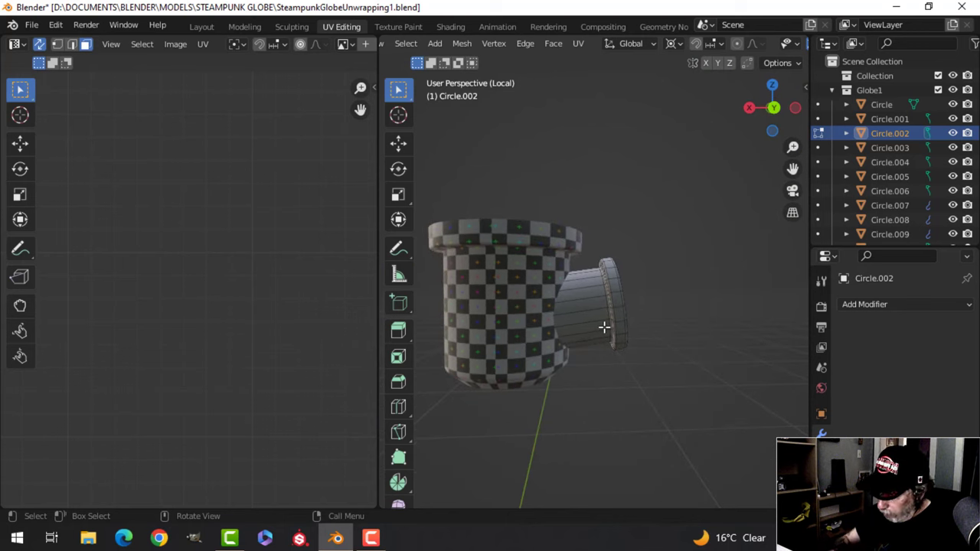
key("ctrl+KP_1")
scroll(604, 328, "up", 2)
scroll(604, 327, "up", 1)
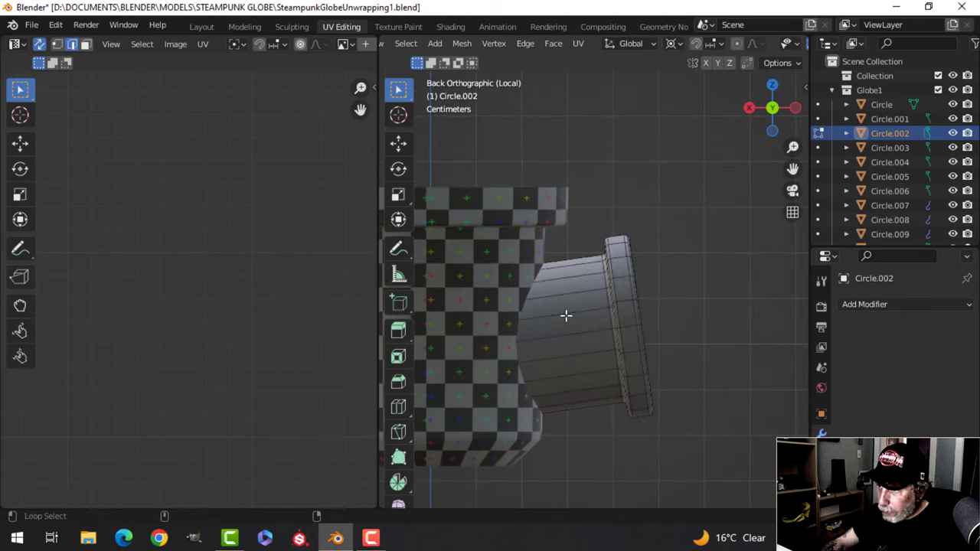
key("ctrl+e")
left_click(564, 317)
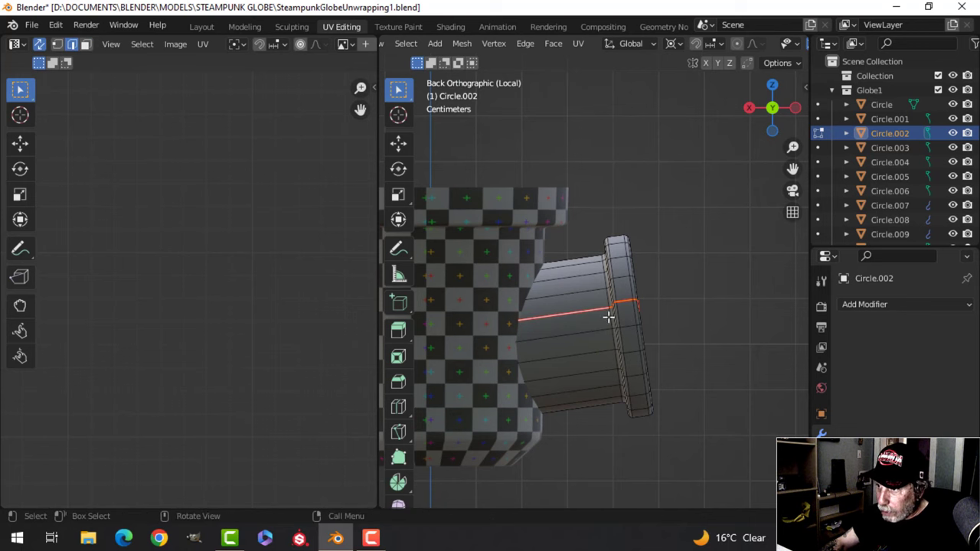
Step: Unwrap the entire side pipe Circle.002 with the standard Unwrap and bring its full UV island into view
key("a")
key("u")
left_click(682, 322)
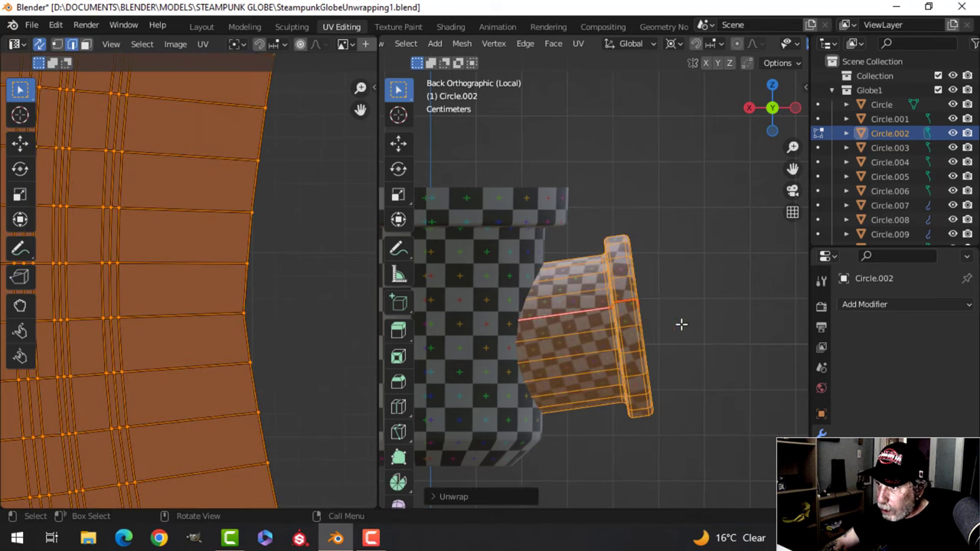
middle_click_drag(673, 319, 669, 331)
scroll(134, 318, "down", 4)
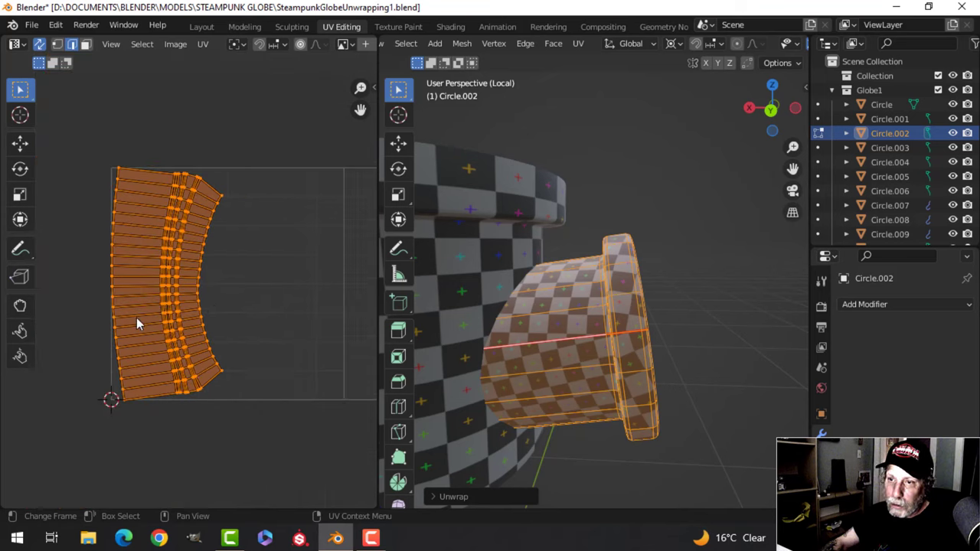
Step: Flatten the upper and lower edges of one central UV face in the side pipe's island by scaling each to 0 along Y
middle_click_drag(137, 317, 222, 314)
scroll(276, 304, "up", 5)
scroll(276, 305, "up", 6)
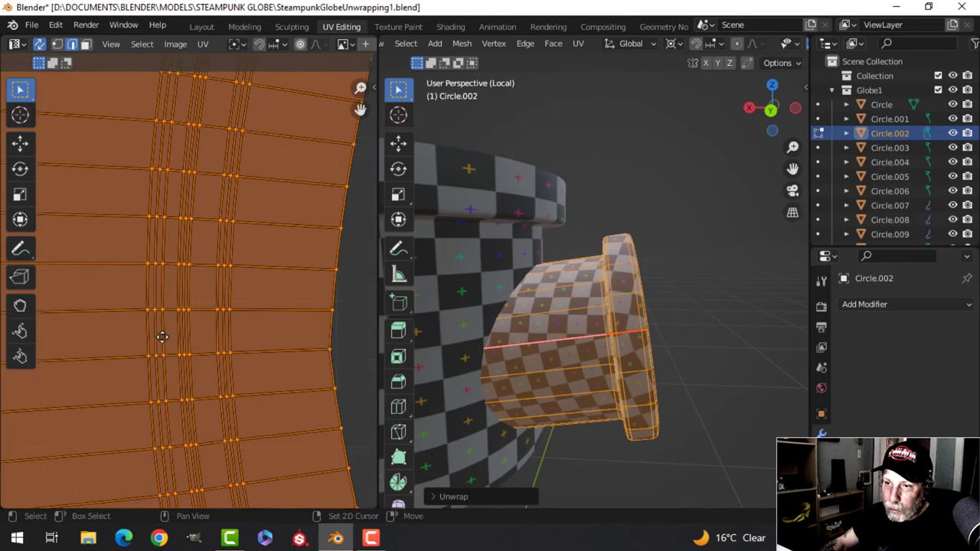
left_click(267, 262)
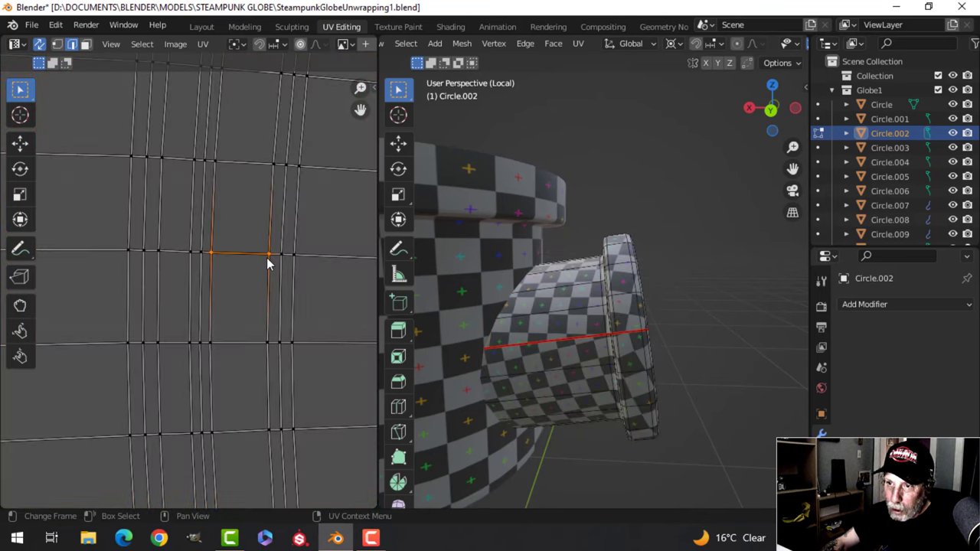
type("sy0")
key("Return")
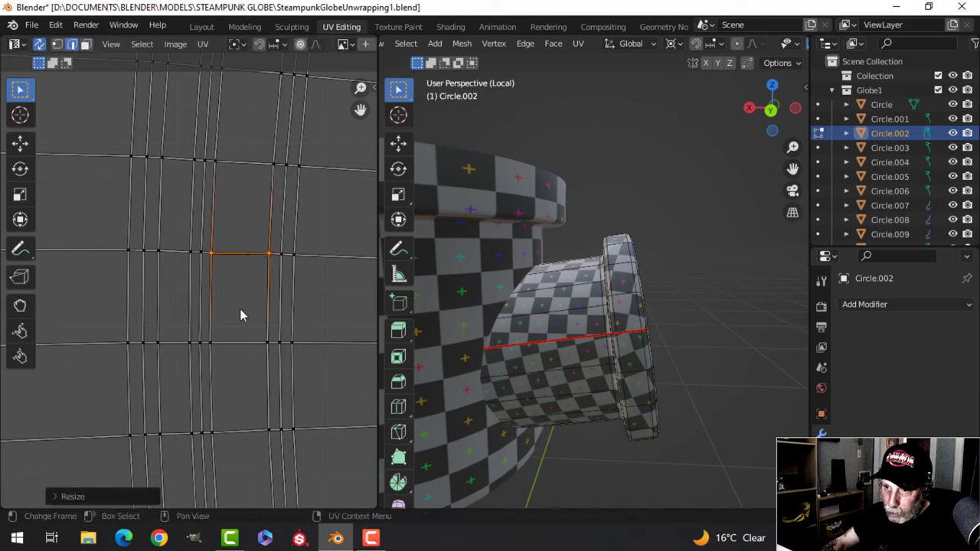
left_click(251, 343)
key("s")
key("y")
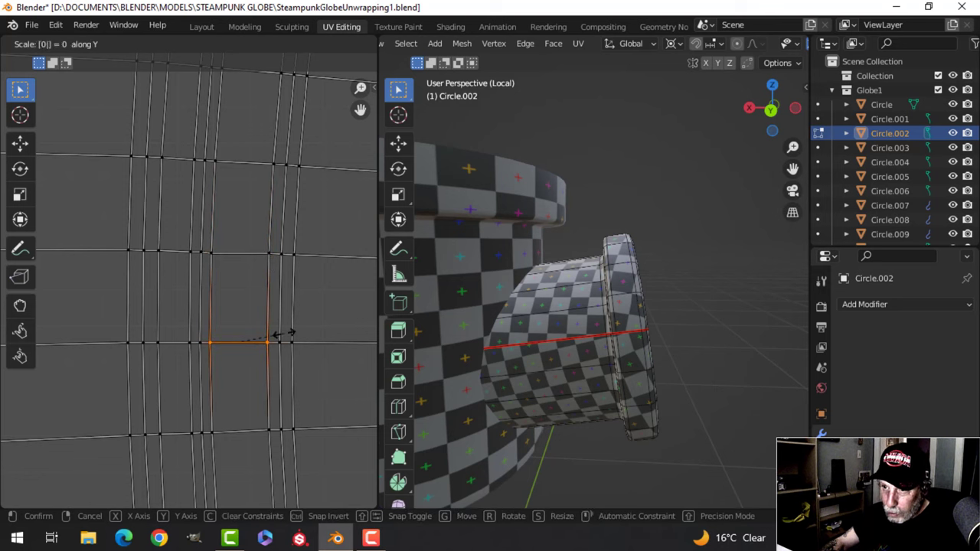
left_click(284, 334)
Step: Straighten both side edges of the same central UV face so that it forms an exact rectangle
left_click(268, 292)
key("s")
key("y")
left_click(291, 297)
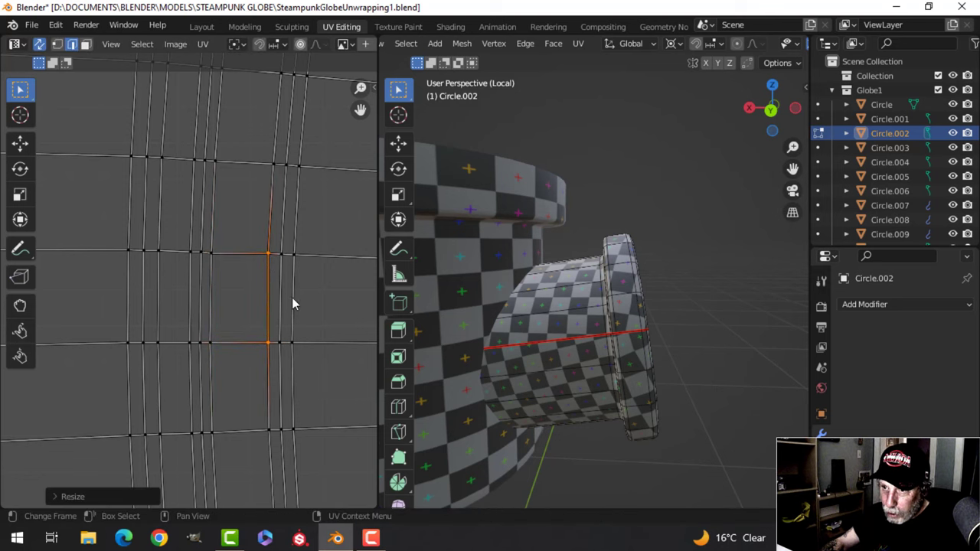
left_click(215, 287)
key("s")
key("y")
left_click(258, 292)
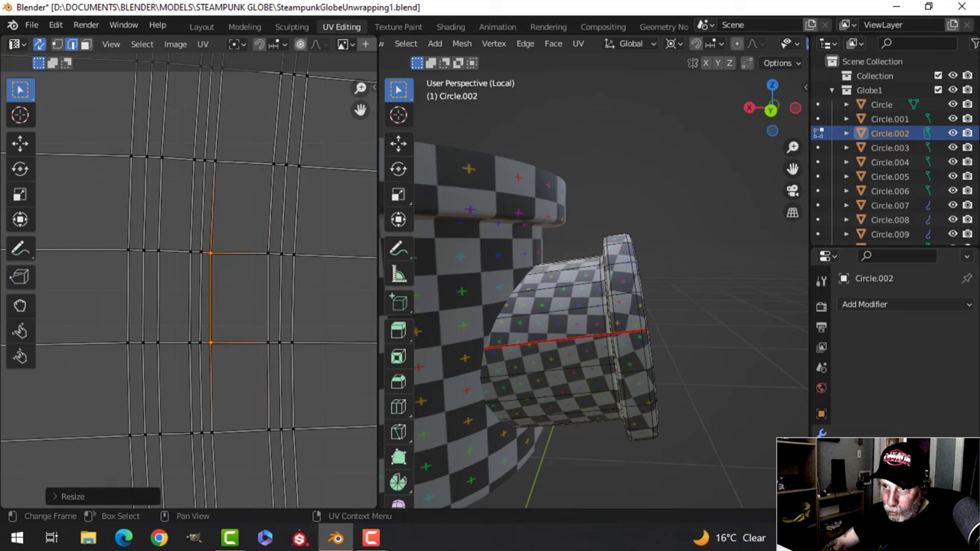
Step: Make the rectangular face active, unwrap the whole side pipe with Follow Active Quads, and return to Object Mode
key("3")
left_click(245, 300)
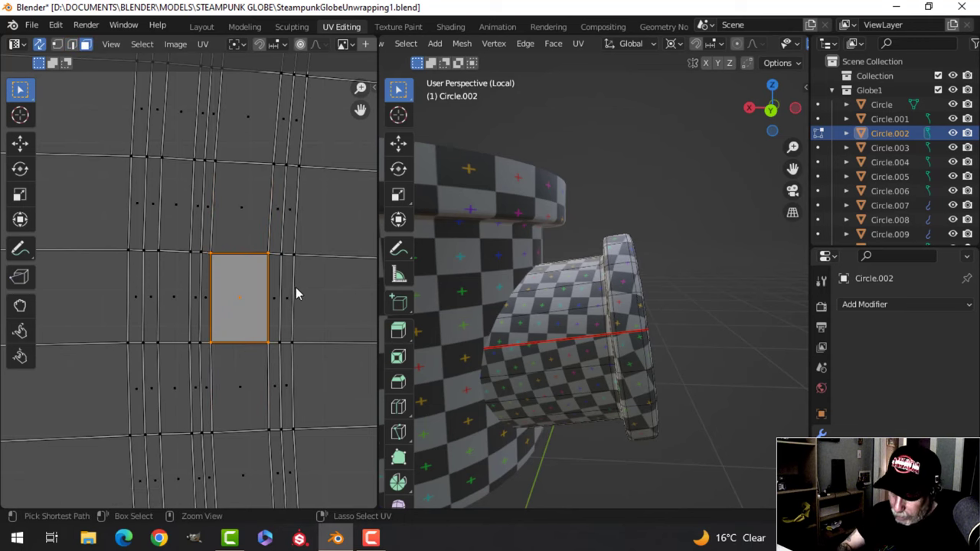
key("ctrl+i")
right_click(231, 249)
left_click(231, 252)
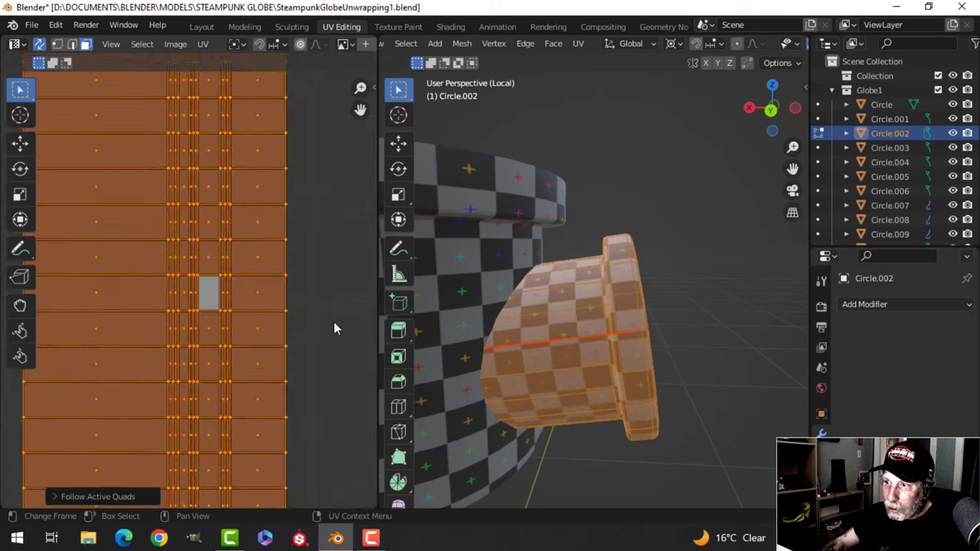
key("Tab")
scroll(573, 362, "down", 4)
Step: Mark the edge loop around the front outer rim of the side pipe Circle.002's flange as a seam
left_click(588, 355)
middle_click_drag(588, 354, 619, 368)
scroll(572, 335, "up", 3)
scroll(612, 343, "up", 4)
left_click(495, 283)
key("Tab")
key("alt+a")
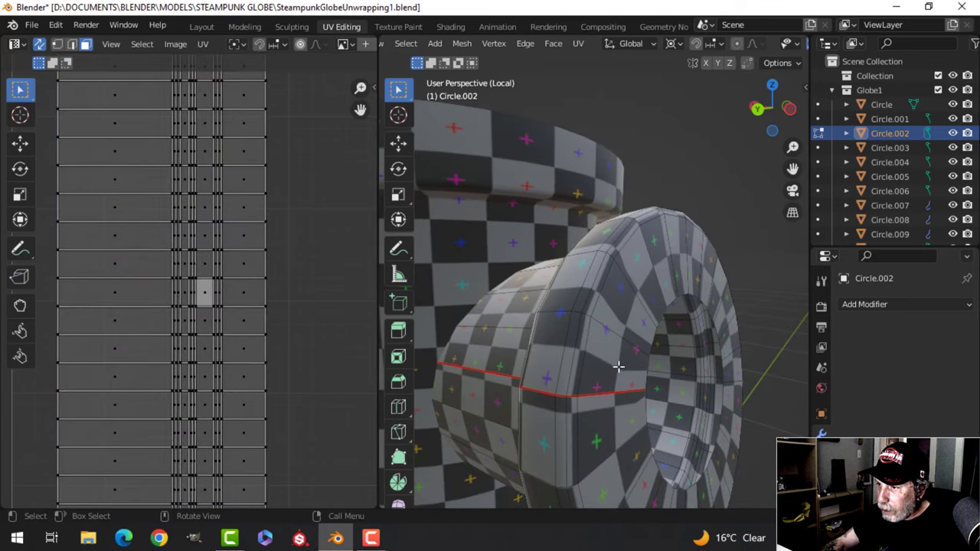
left_click(577, 334, "alt")
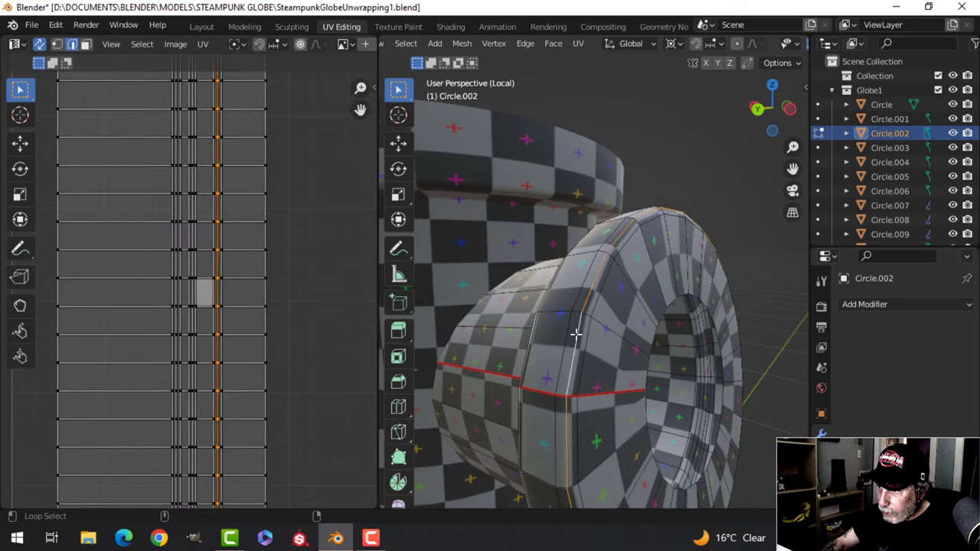
key("ctrl+e")
left_click(610, 328)
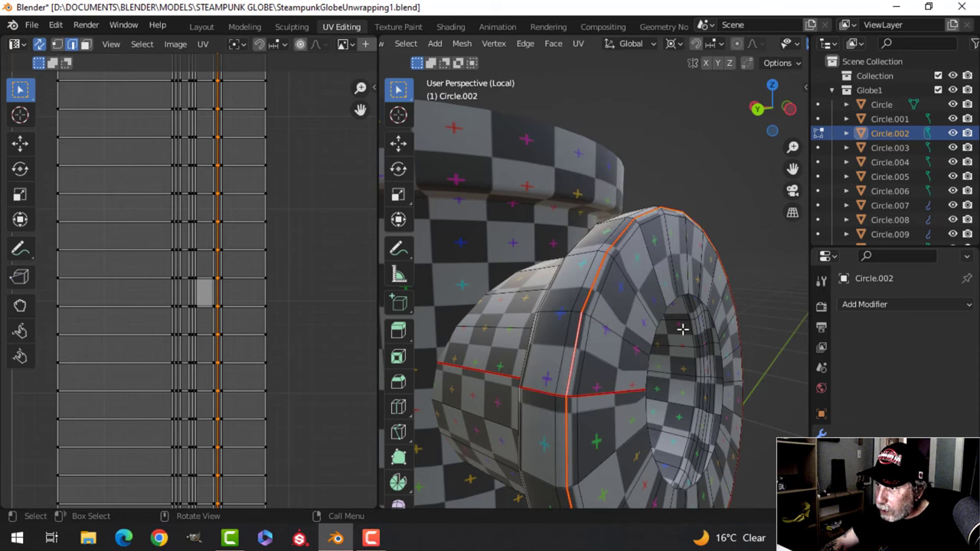
Step: Try to unwrap the entire side pipe with the standard Unwrap using the rim seam, and undo it
key("a")
key("u")
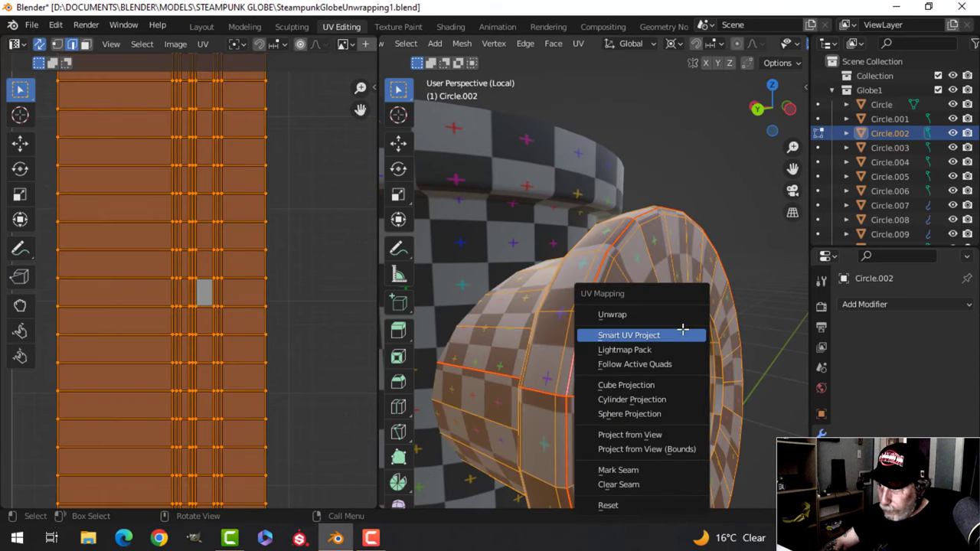
left_click(621, 314)
key("ctrl+z")
key("ctrl+z")
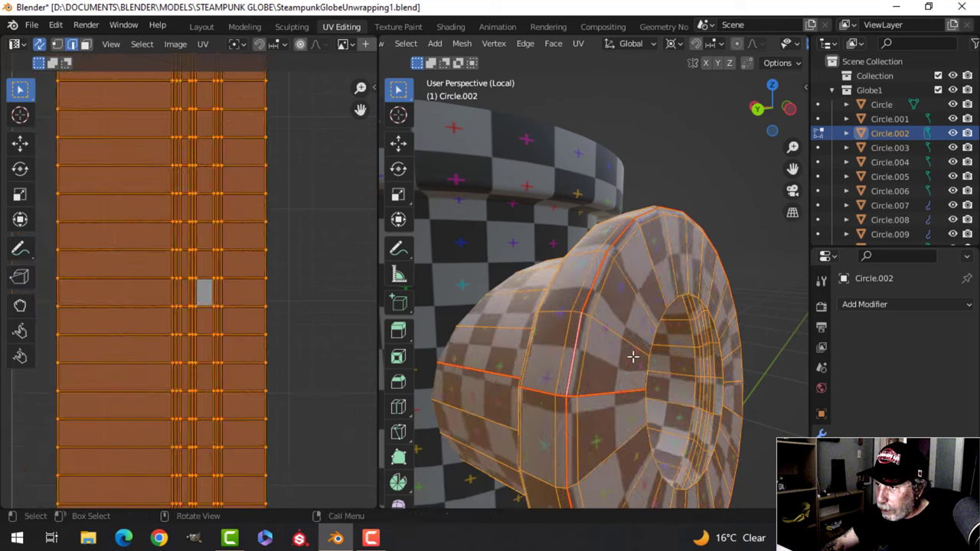
Step: Return to Object Mode, deselect the side pipe, and exit local view to show the whole globe model
key("Tab")
scroll(635, 361, "down", 4)
left_click(672, 363)
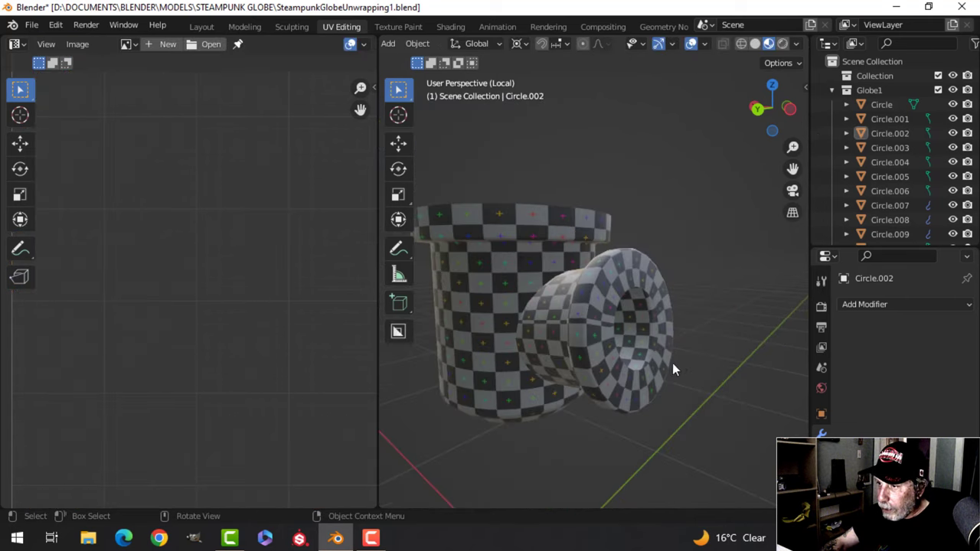
middle_click_drag(672, 363, 542, 330)
scroll(543, 330, "up", 1)
middle_click_drag(642, 345, 659, 295)
middle_click_drag(658, 334, 523, 283)
key("KP_Divide")
Step: Select the pipe fittings around the globe, including Circle.001, Circle.007, Circle.008 and the upper elbow, plus the round plate Circle.003
scroll(605, 353, "up", 5)
left_click(600, 330)
left_click(604, 300, "shift")
left_click(523, 283, "shift")
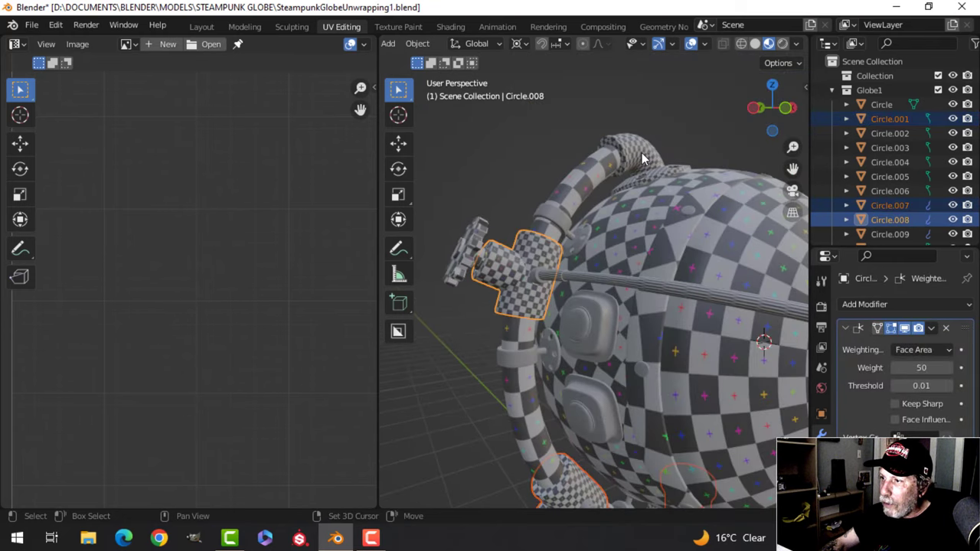
left_click(642, 155, "shift")
middle_click_drag(642, 155, 663, 211)
left_click(663, 211, "shift")
scroll(650, 296, "down", 4)
middle_click_drag(649, 295, 610, 289)
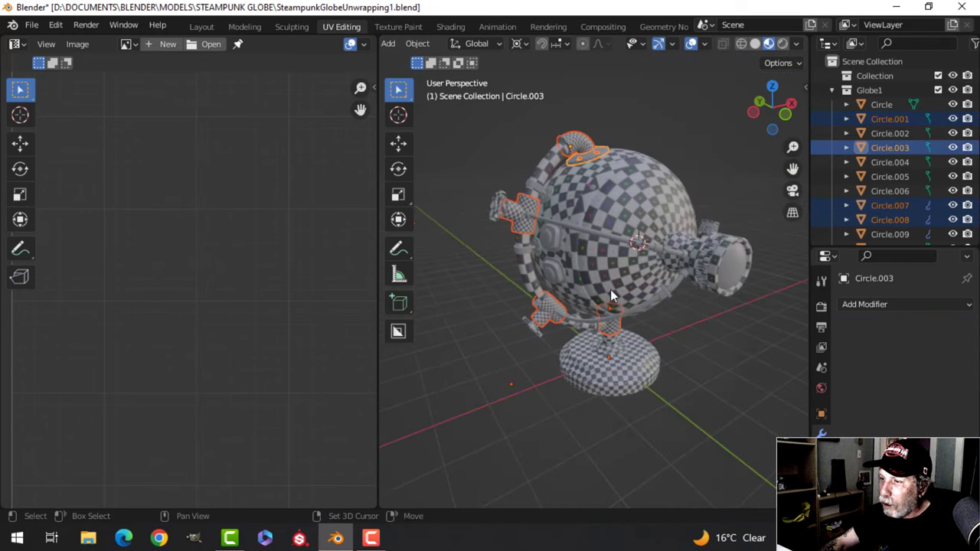
Step: Enter Edit Mode on the selected fittings, save the file, and merge their vertices by distance
key("Tab")
scroll(216, 344, "down", 5)
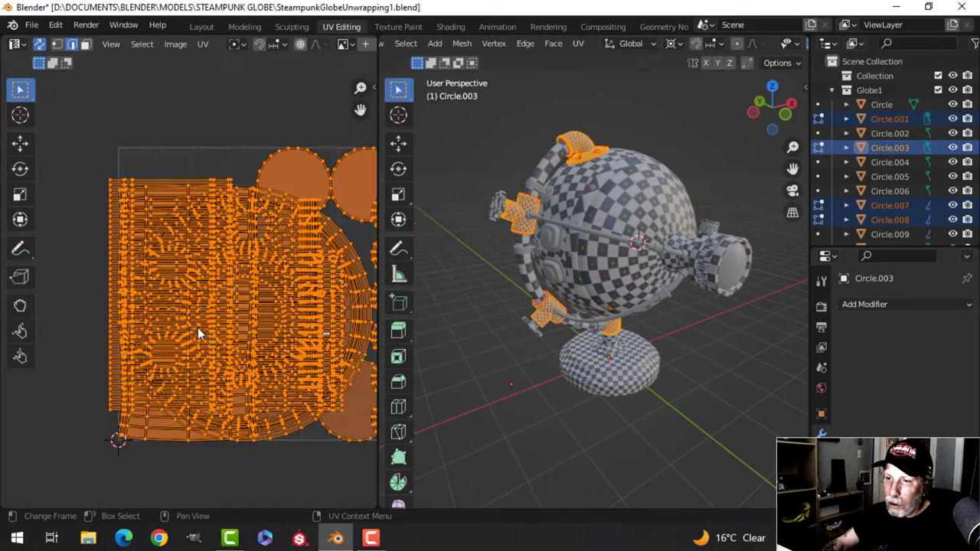
key("ctrl+s")
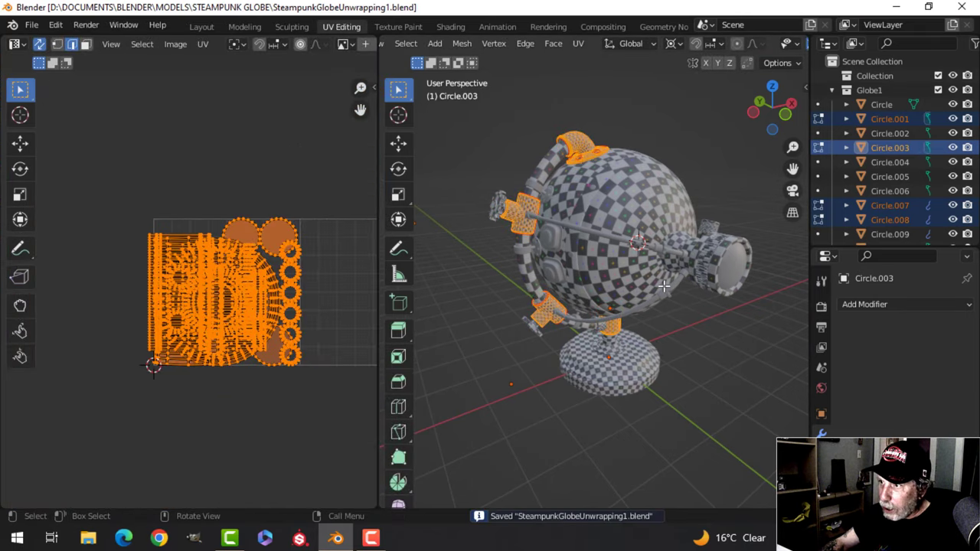
key("m")
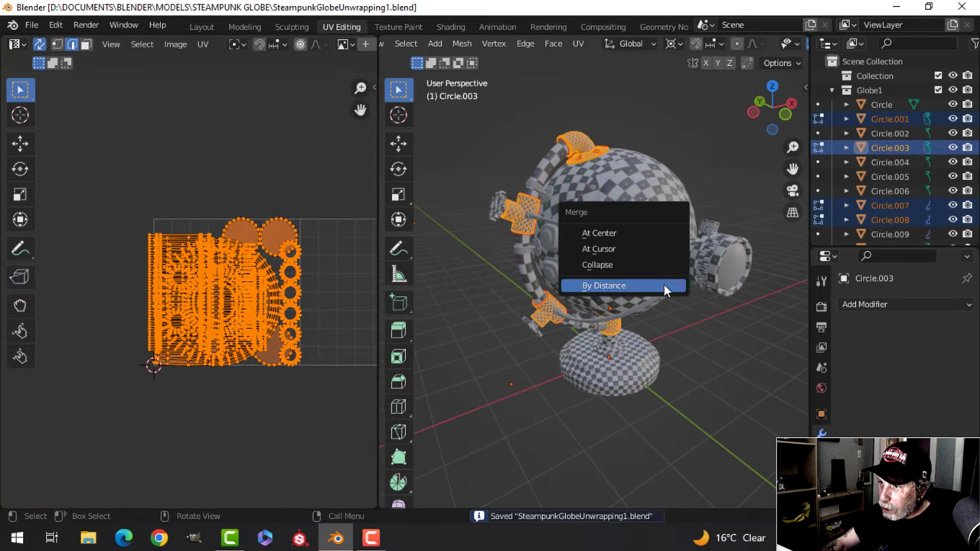
left_click(664, 289)
Step: Pack the fittings' UV islands with UVPackmaster3 in Single Tile mode, using a 0.003 margin and 90 rotation step
key("n")
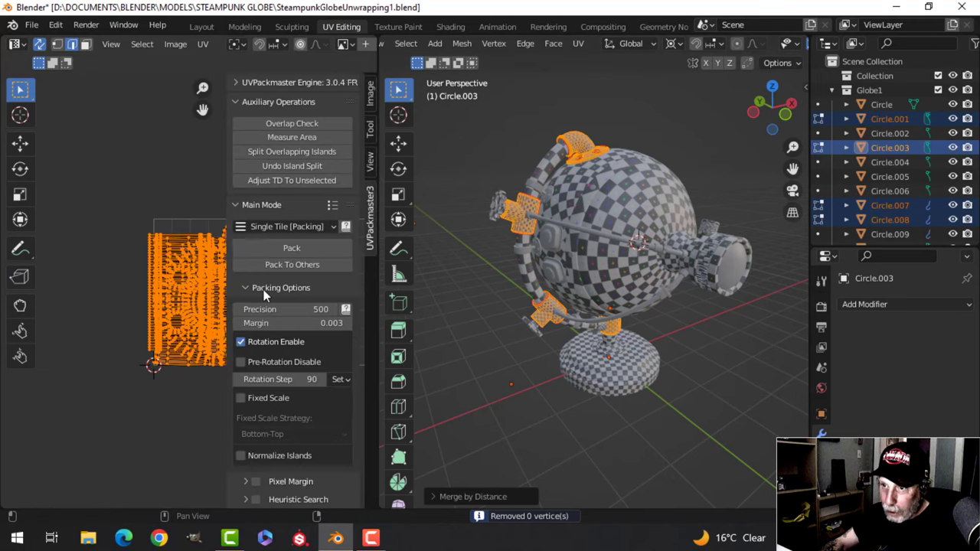
left_click(290, 247)
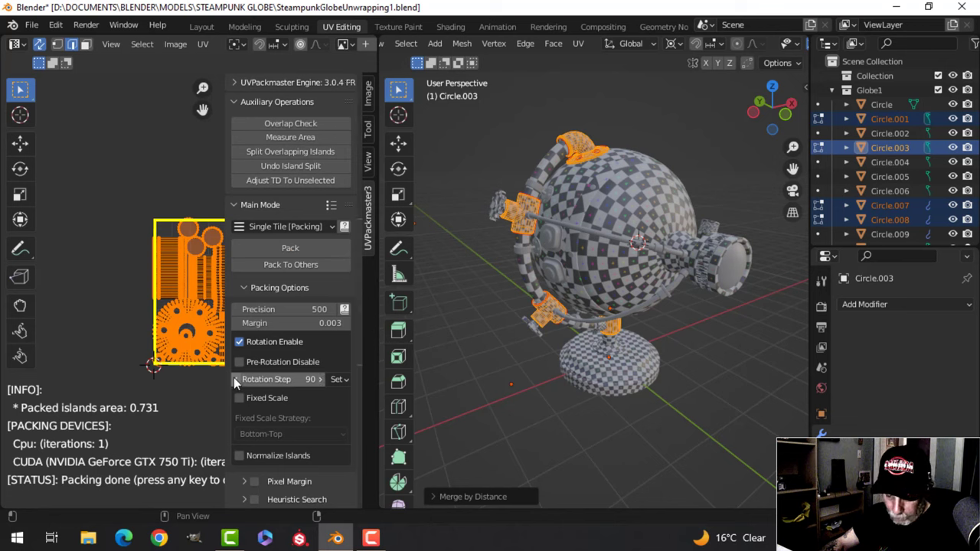
key("n")
Step: Move the packed UV islands 4 tiles along X and return to Object Mode
scroll(267, 385, "down", 3)
middle_click_drag(280, 380, 241, 375)
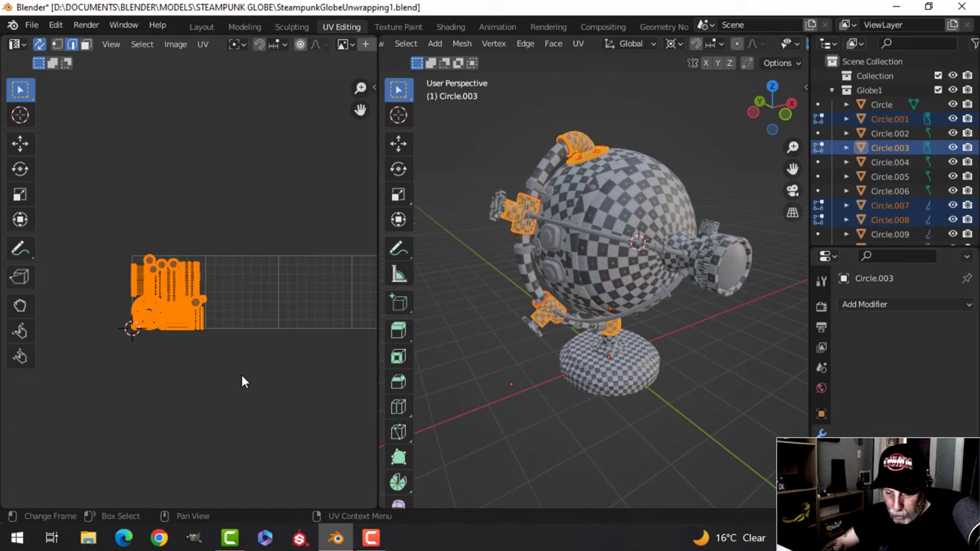
type("g4")
key("Return")
scroll(248, 374, "down", 3)
middle_click_drag(316, 352, 264, 354)
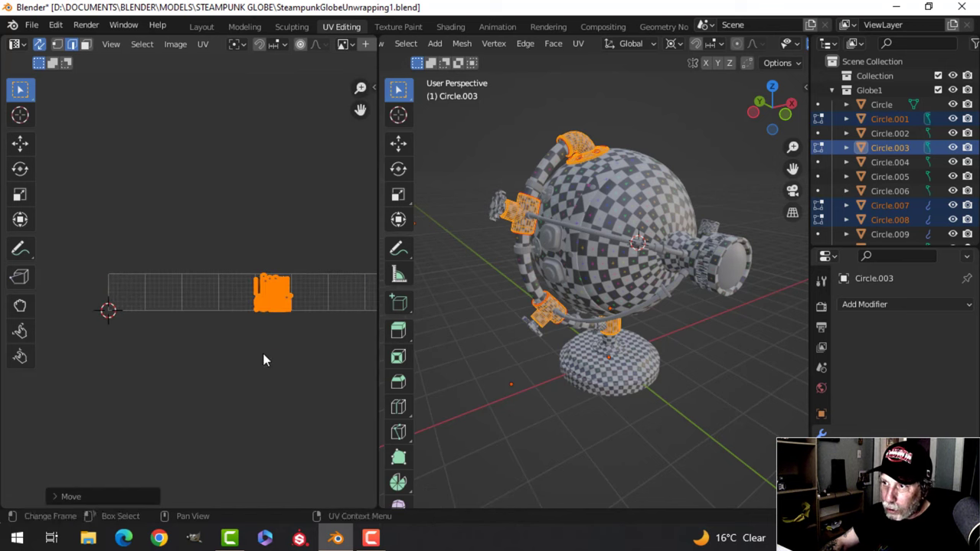
key("Tab")
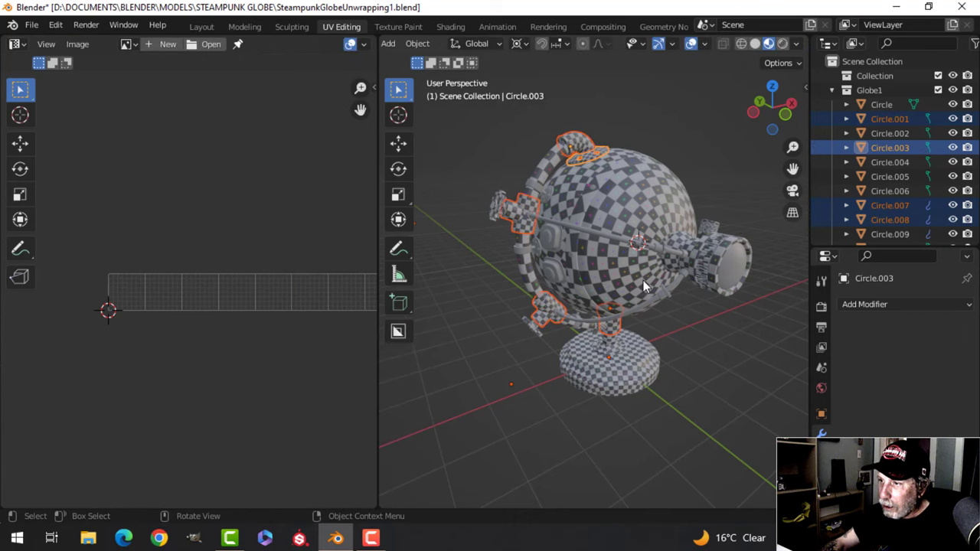
Step: Examine the UV layouts of all the globe's objects together in Edit Mode and look over their checker textures
key("a")
key("Tab")
key("Tab")
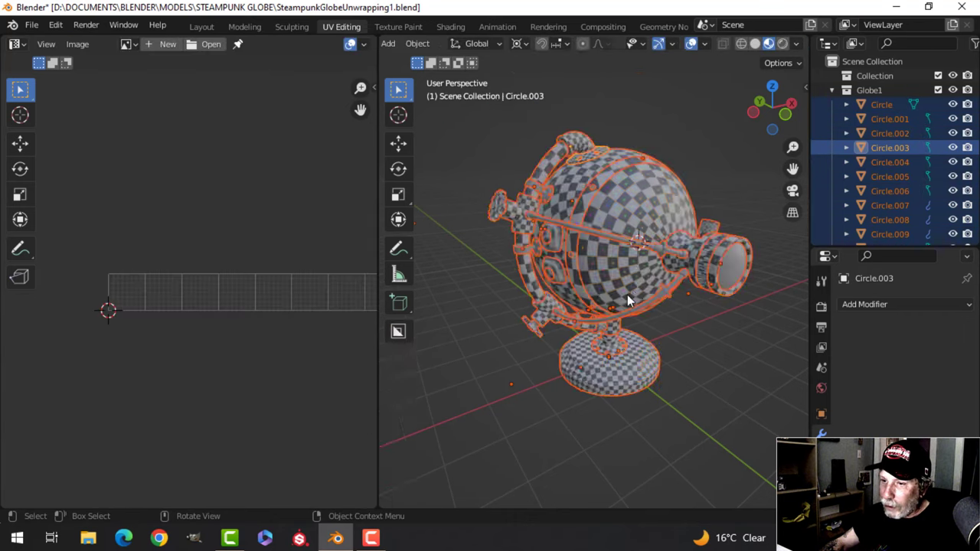
scroll(551, 287, "up", 3)
key("alt+a")
middle_click_drag(552, 287, 470, 305)
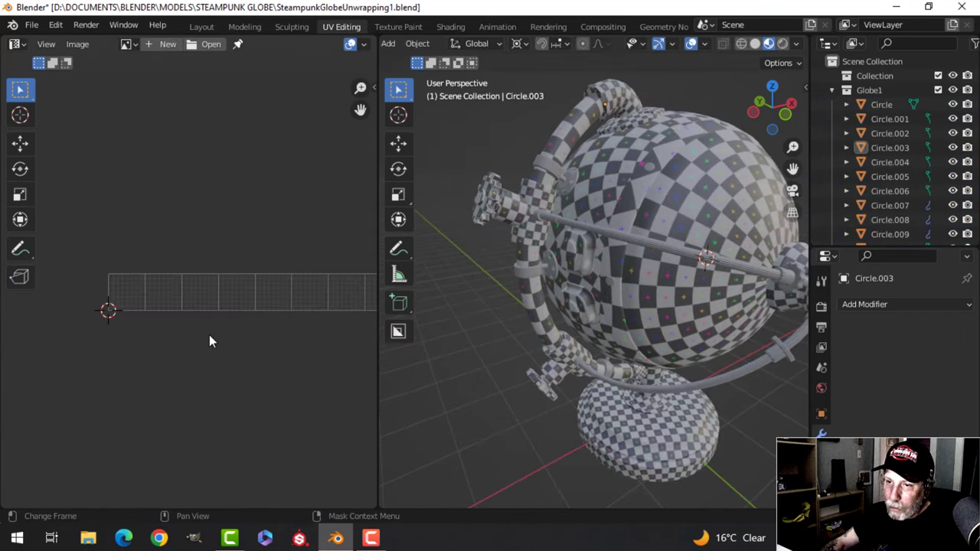
key("Tab")
key("Tab")
key("a")
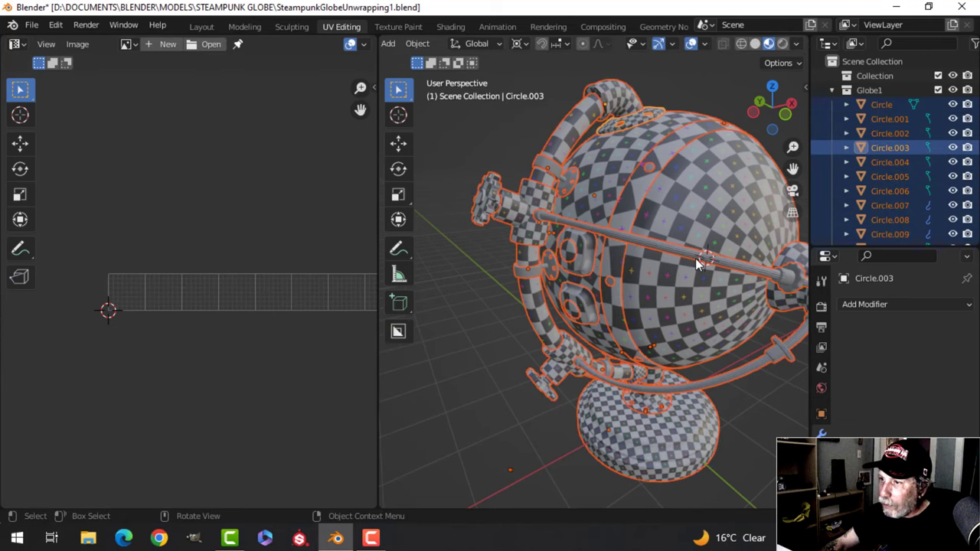
key("Tab")
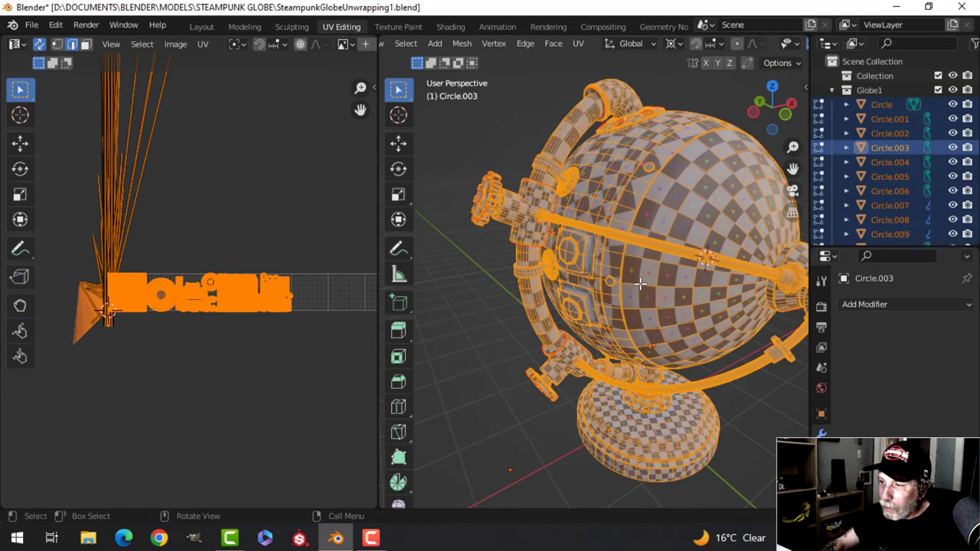
key("Tab")
middle_click_drag(641, 297, 621, 306)
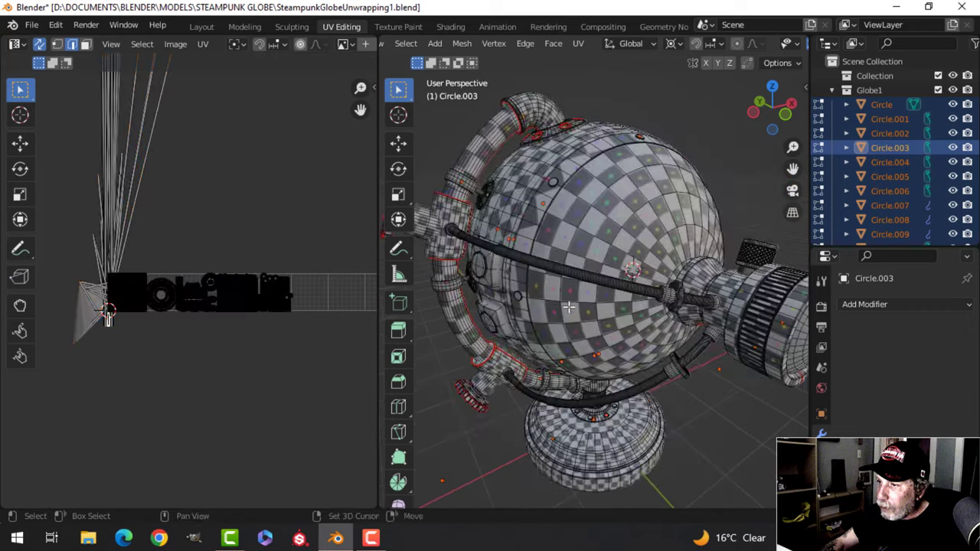
key("alt+a")
Step: Inspect the side rod Circle.017, the globe shell Outer.003 and the lens glass Sphere, checking the glass's Solidify modifier
left_click(635, 284)
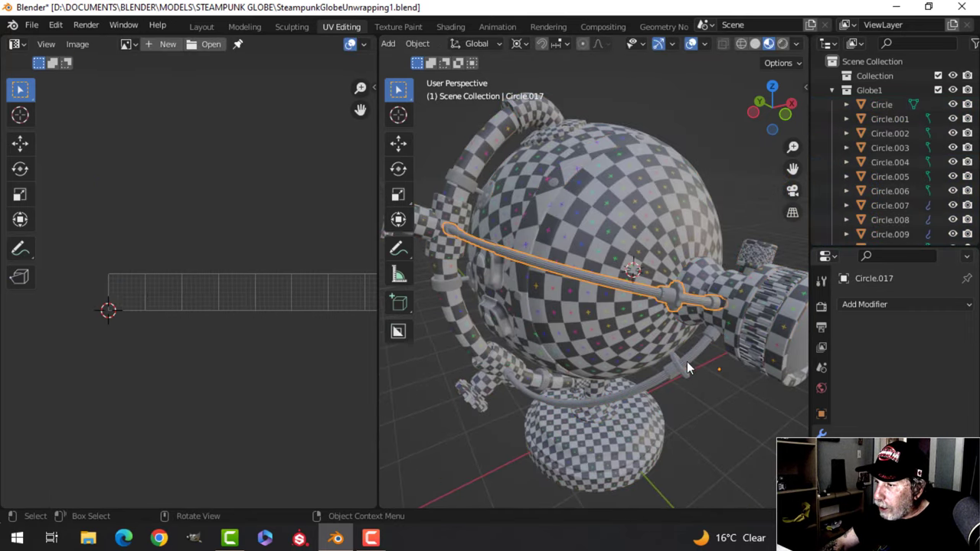
middle_click_drag(773, 304, 651, 331, "shift")
key("alt+a")
middle_click_drag(587, 314, 612, 324)
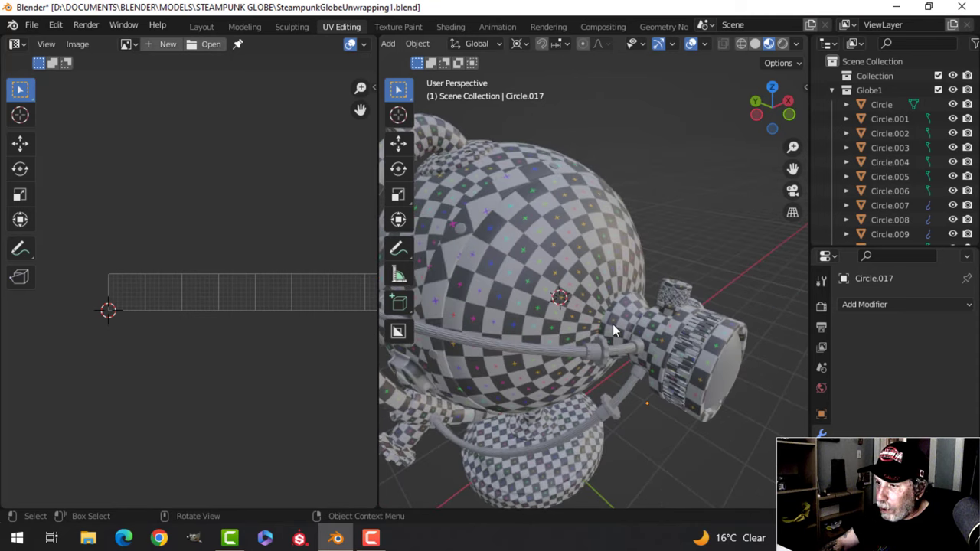
left_click(544, 258)
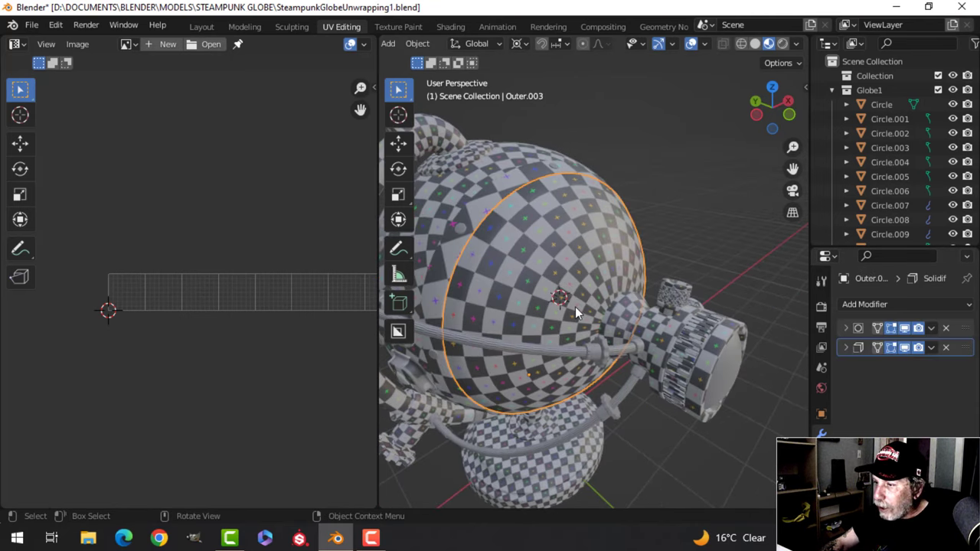
middle_click_drag(575, 306, 615, 299)
left_click(641, 307)
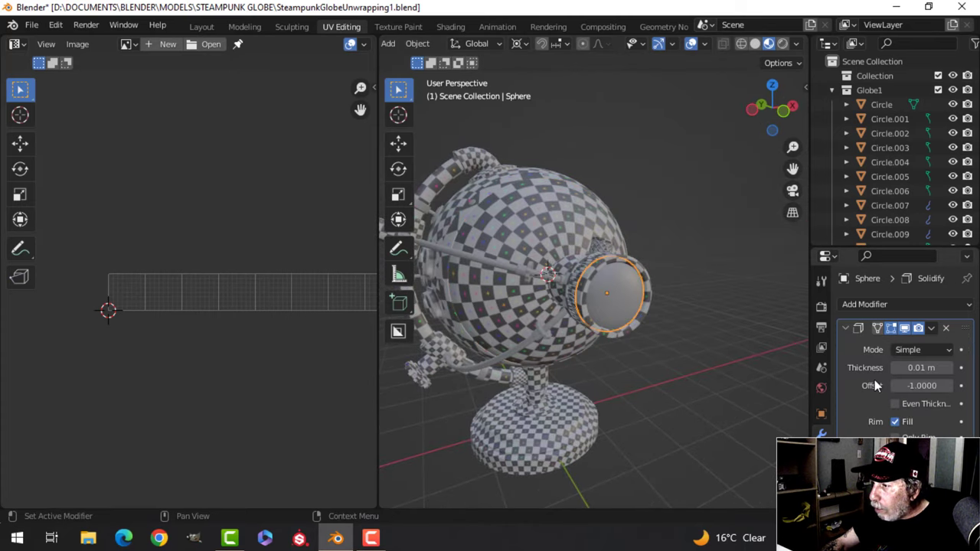
left_click(845, 329)
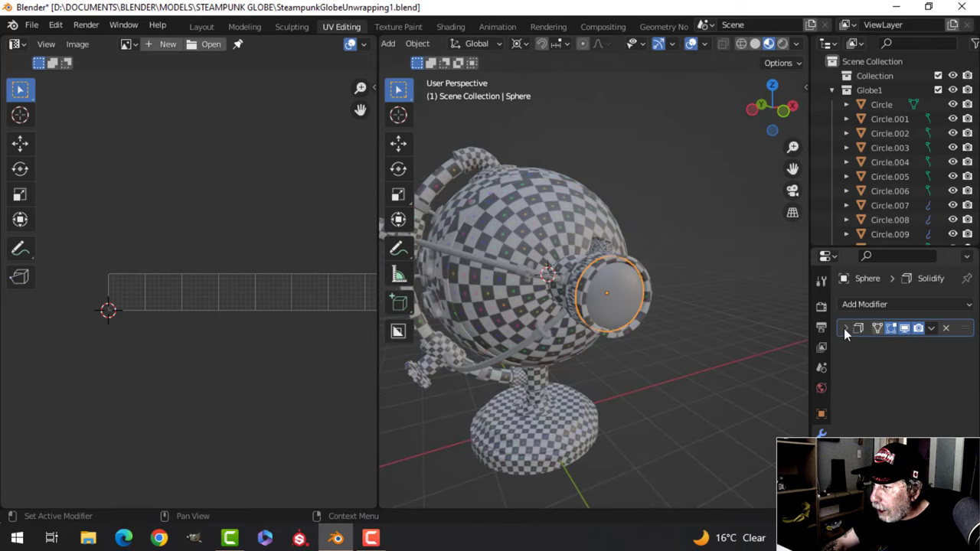
Step: Select the globe shell Outer.003 and expand its Subdivision modifier settings
middle_click_drag(547, 279, 597, 302)
key("alt+a")
left_click(559, 243)
left_click(846, 328)
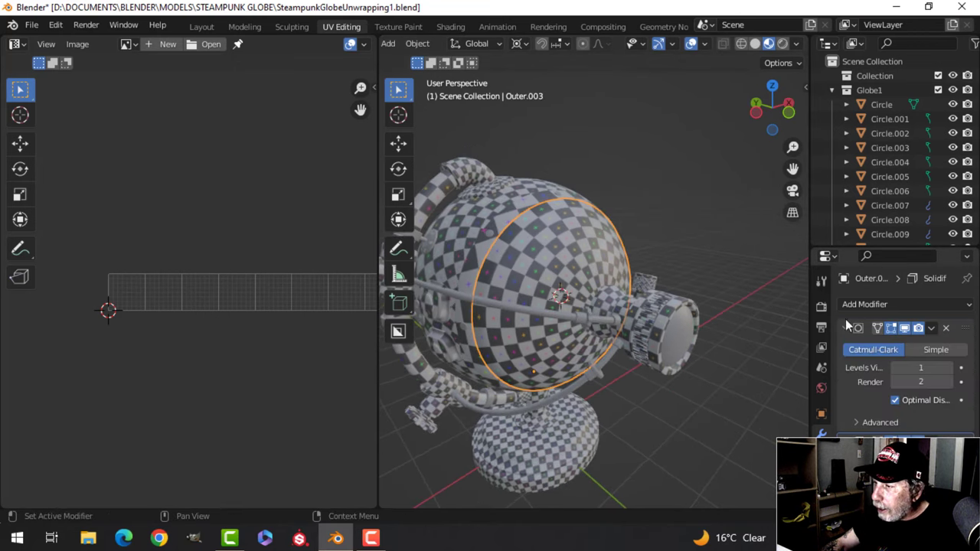
Step: Compare the globe shell Outer.003 with its Subdivision modifier off and on, using solid shading with object colors and then material colors
left_click(754, 44)
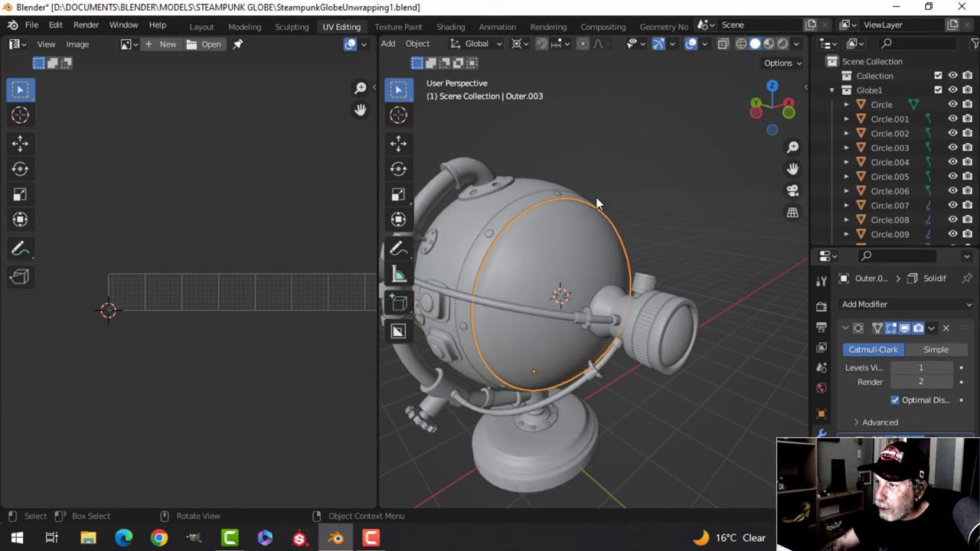
left_click(799, 44)
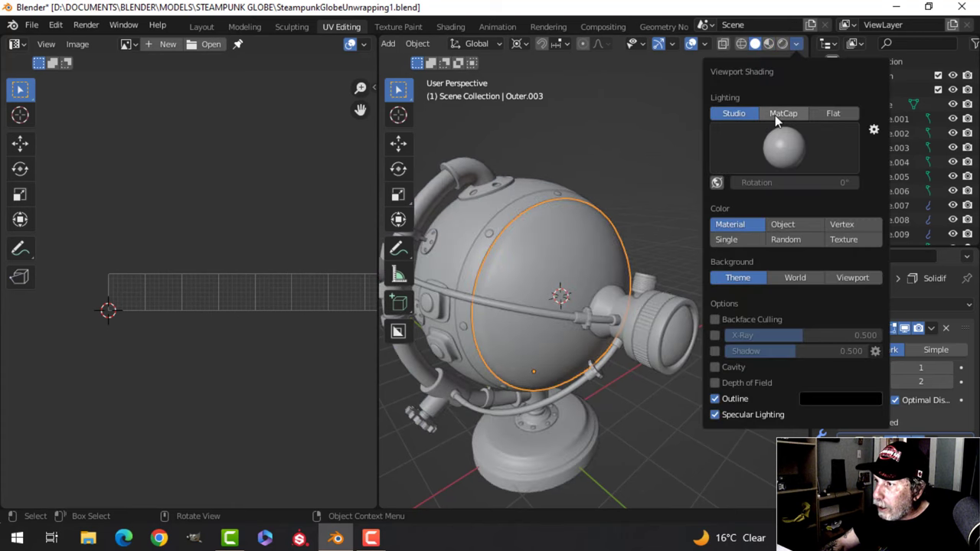
left_click(782, 224)
scroll(556, 278, "up", 2)
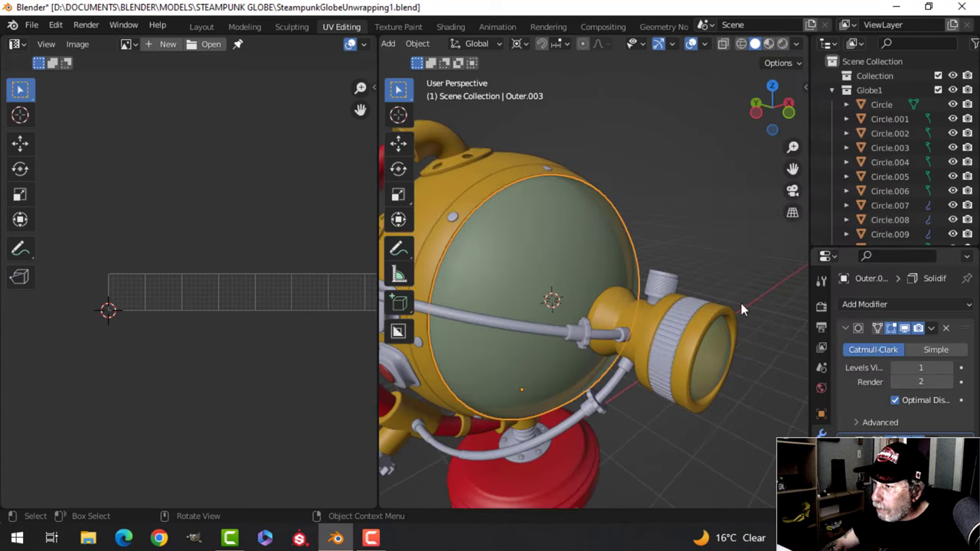
left_click(904, 329)
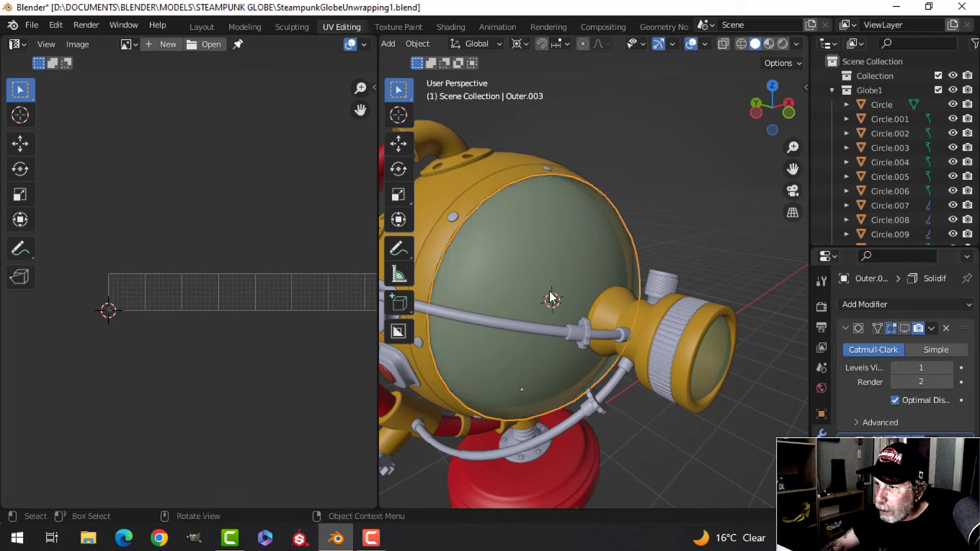
left_click(905, 329)
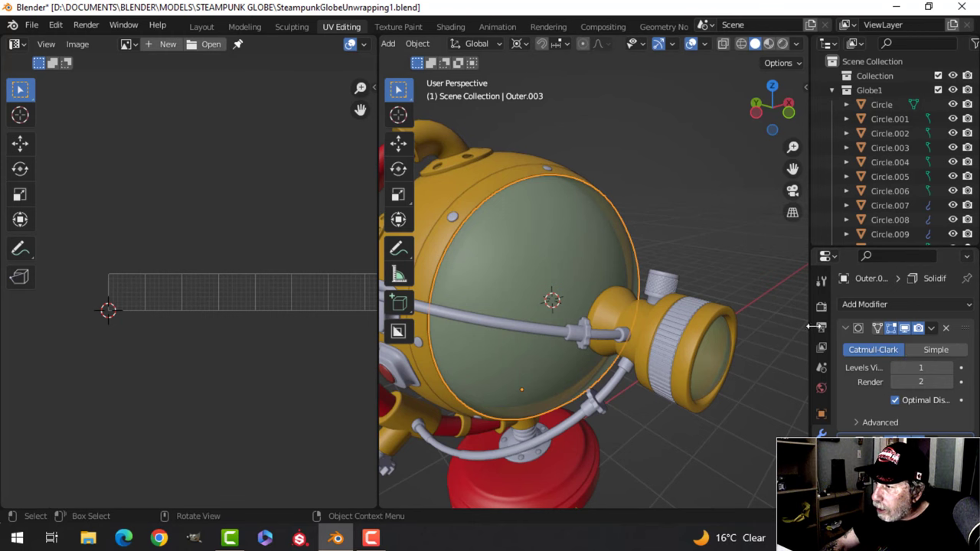
left_click(796, 43)
left_click(737, 223)
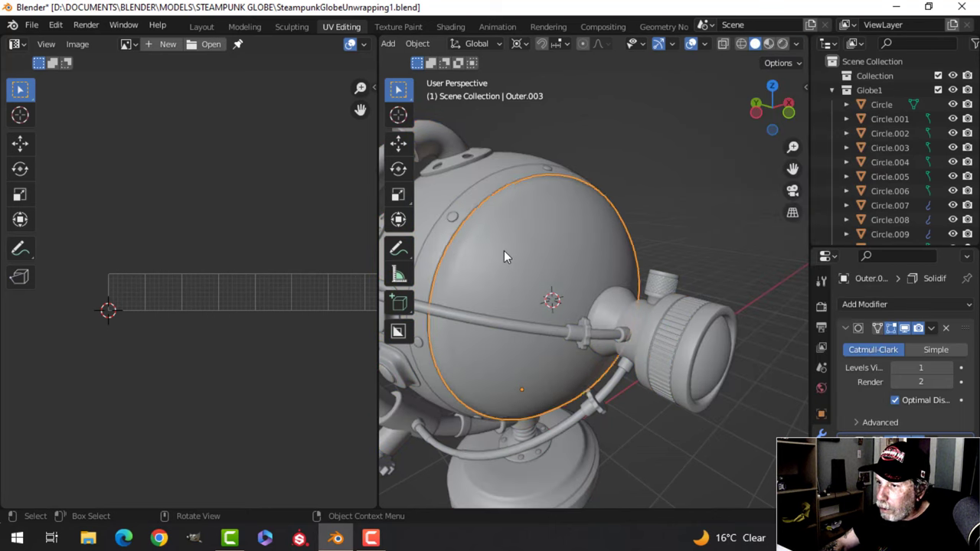
Step: Apply the Subdivision modifier of the globe shell Outer.003 and turn off its Solidify modifier's viewport display
middle_click_drag(503, 257, 536, 252)
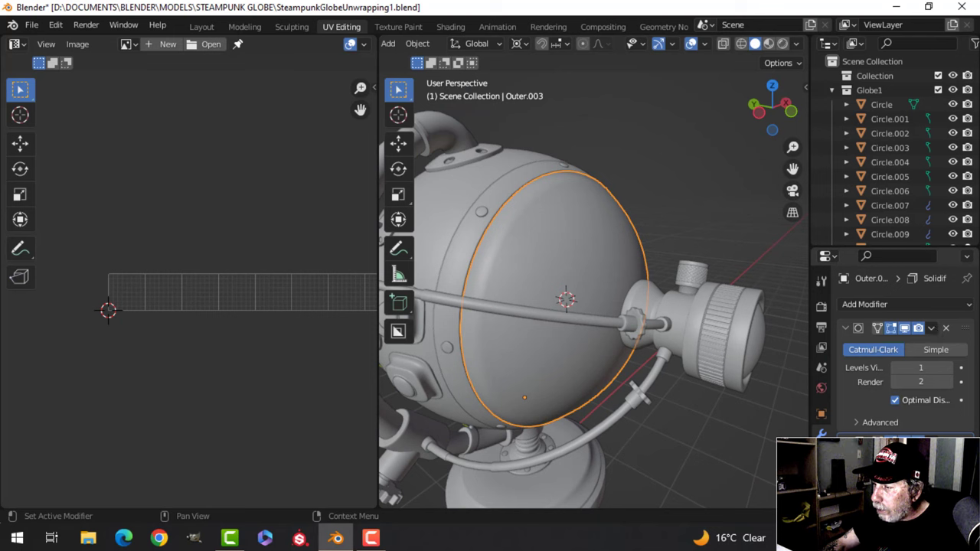
left_click(931, 328)
left_click(911, 344)
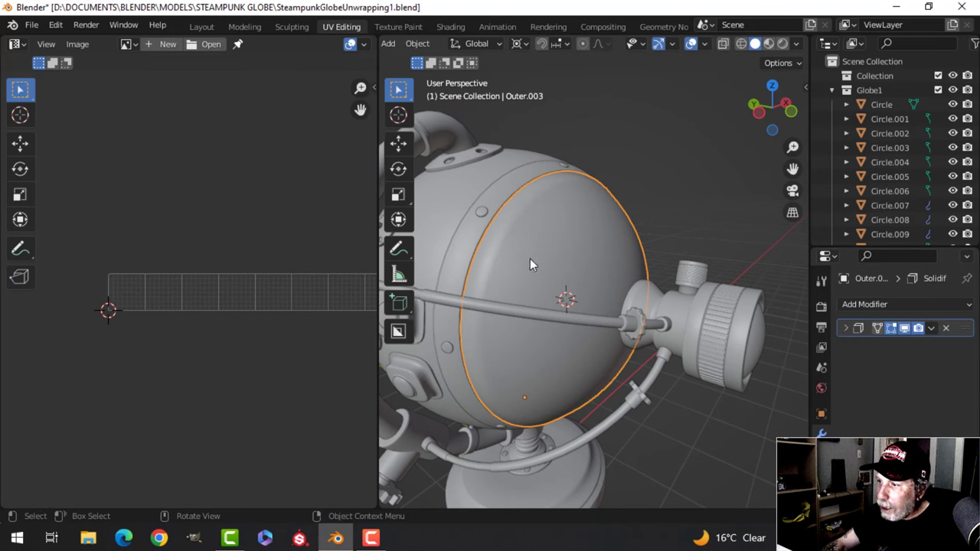
left_click(903, 330)
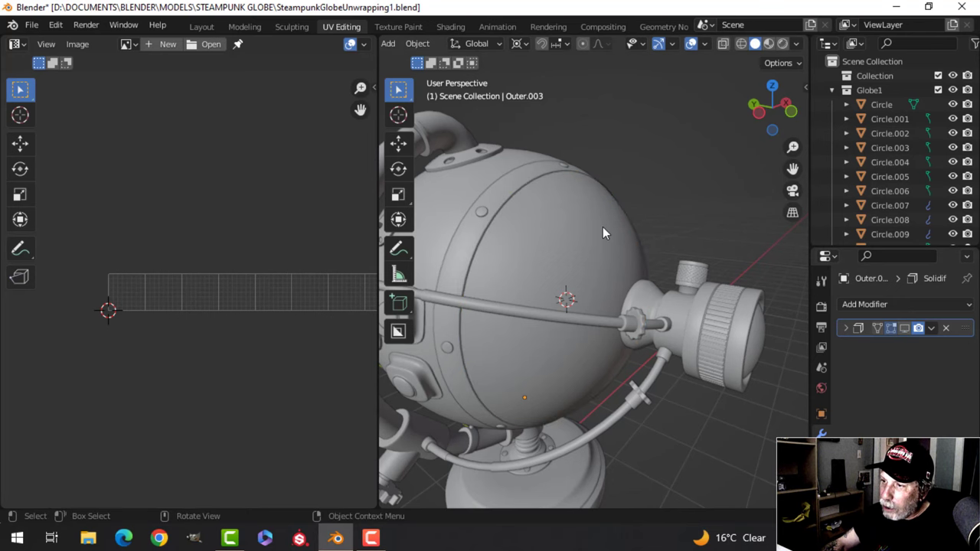
middle_click_drag(604, 234, 759, 246)
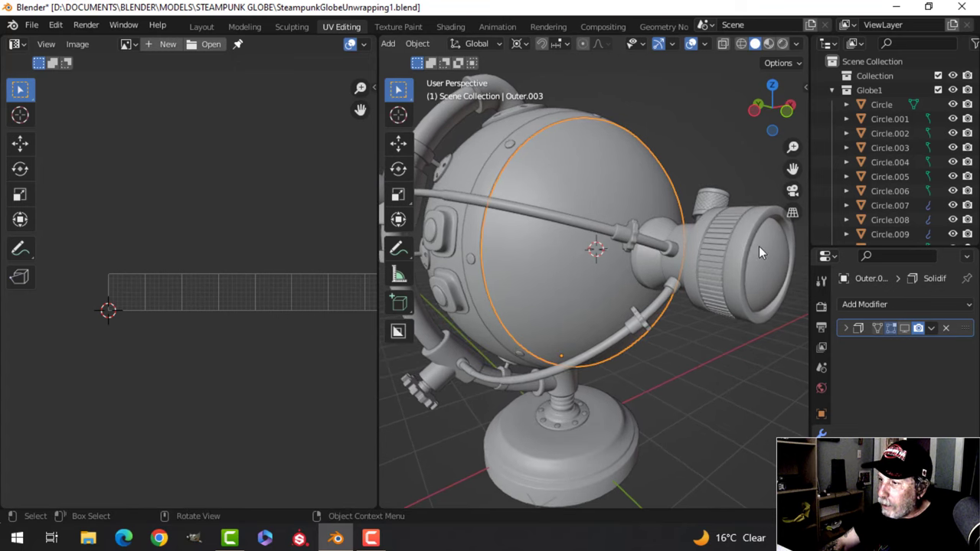
left_click(759, 246)
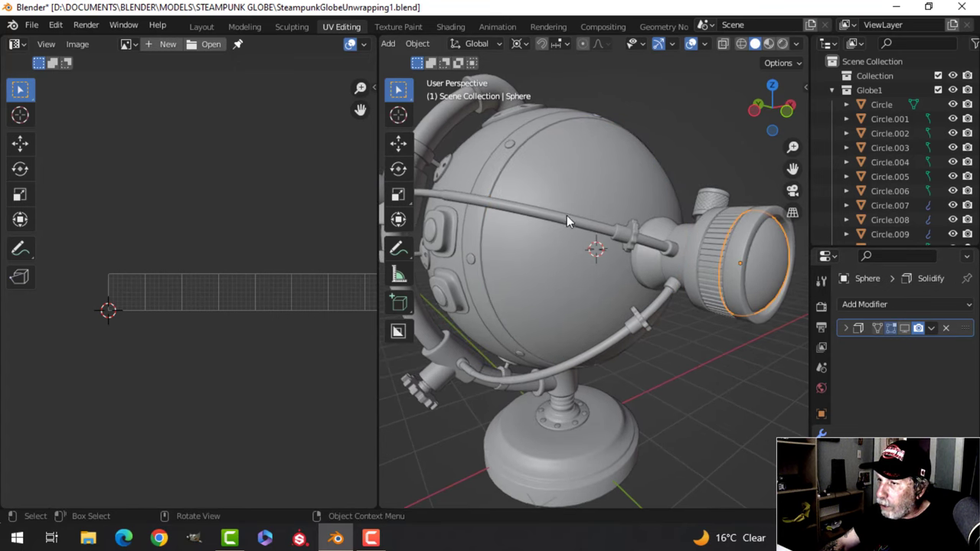
Step: Unwrap all faces of the globe shell Outer.003 with the checker texture shown in material preview, and return to Object Mode
middle_click_drag(566, 215, 556, 236)
left_click(556, 236)
key("Tab")
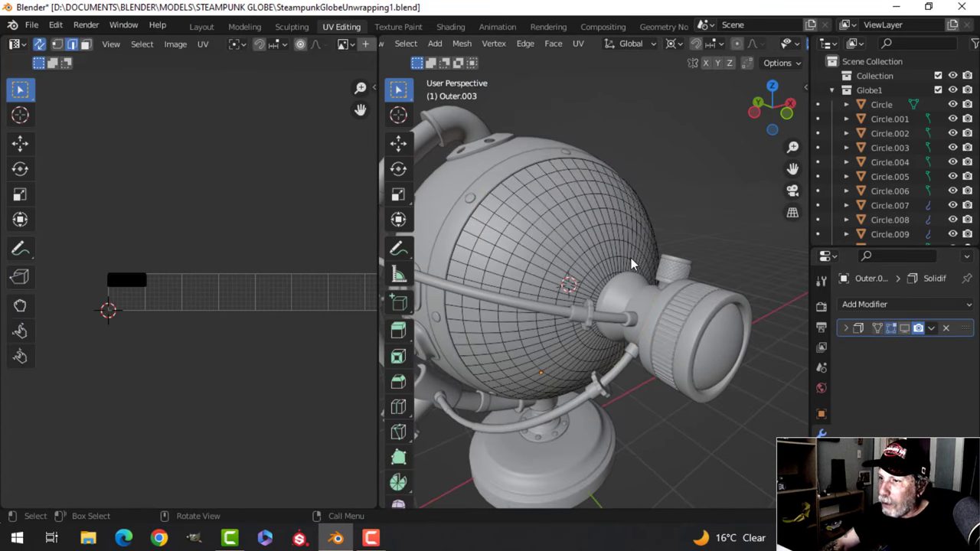
key("a")
middle_click_drag(630, 264, 607, 255)
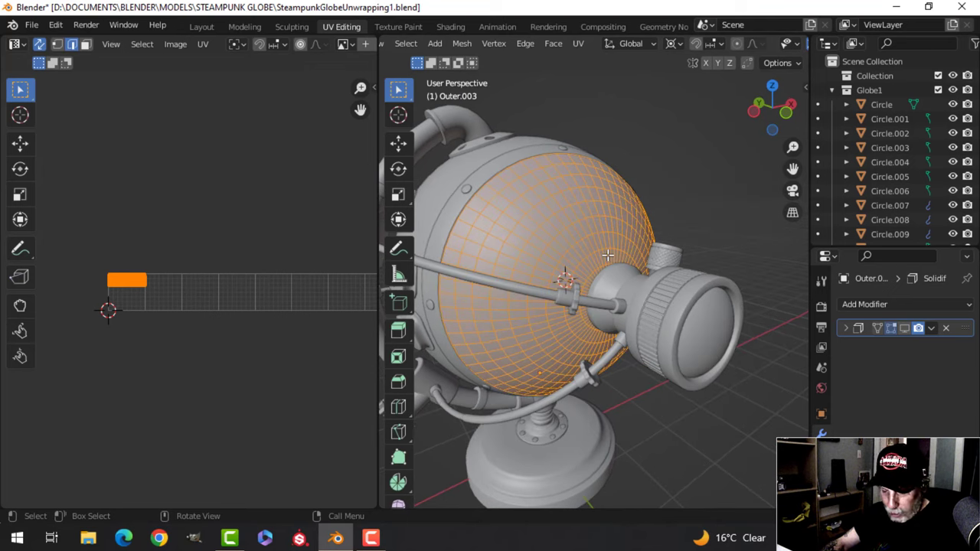
scroll(779, 44, "down", 3)
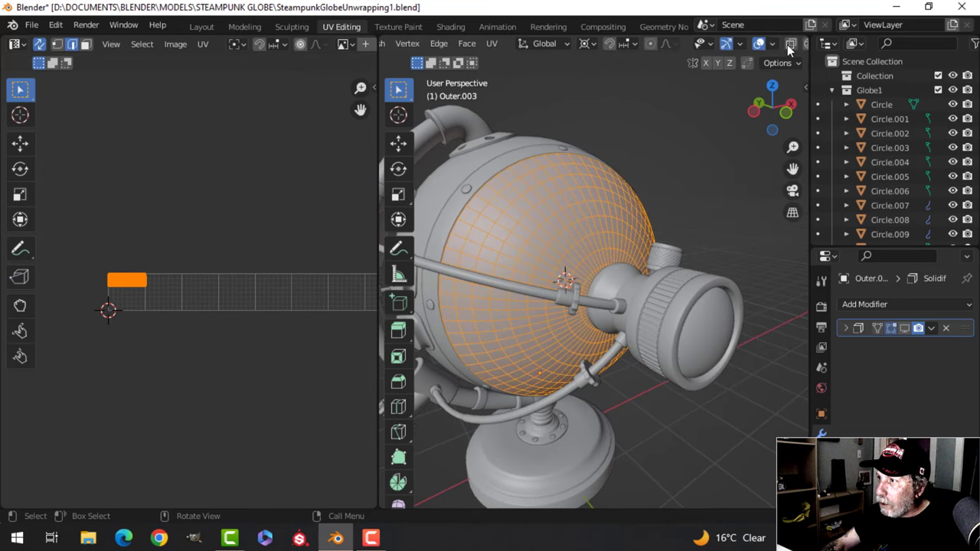
scroll(787, 45, "down", 3)
left_click(784, 43)
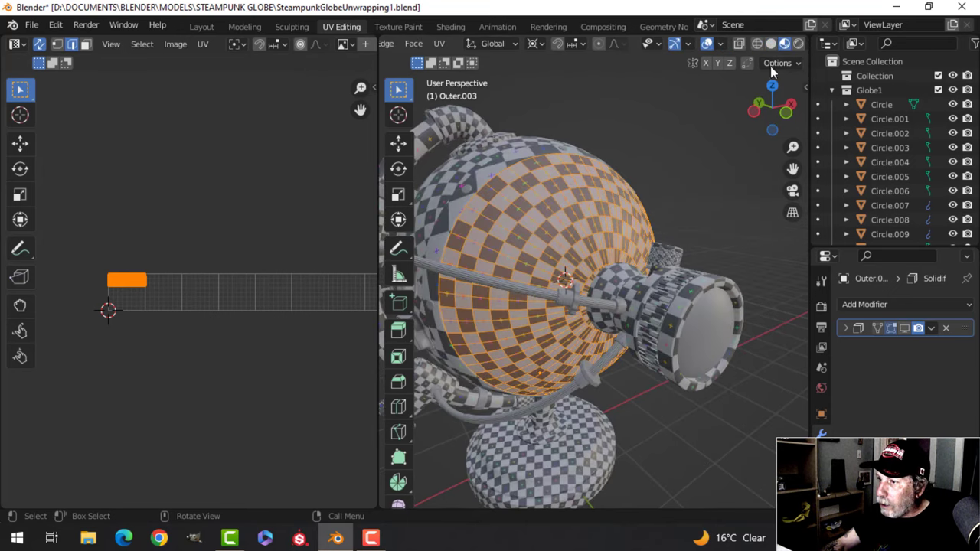
key("u")
left_click(629, 211)
key("Tab")
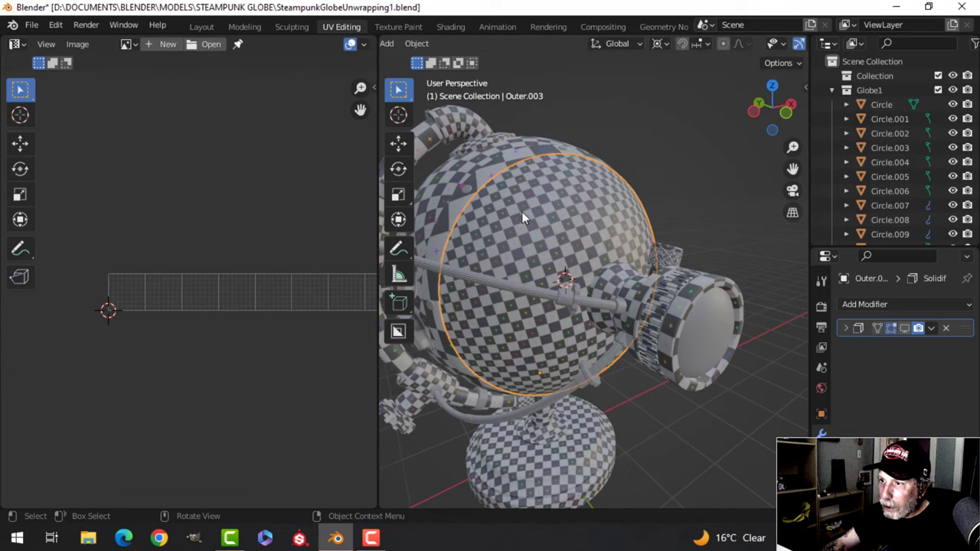
Step: Unwrap all faces of the lens glass Sphere in Edit Mode and return to Object Mode
middle_click_drag(518, 210, 465, 159)
scroll(540, 251, "up", 4)
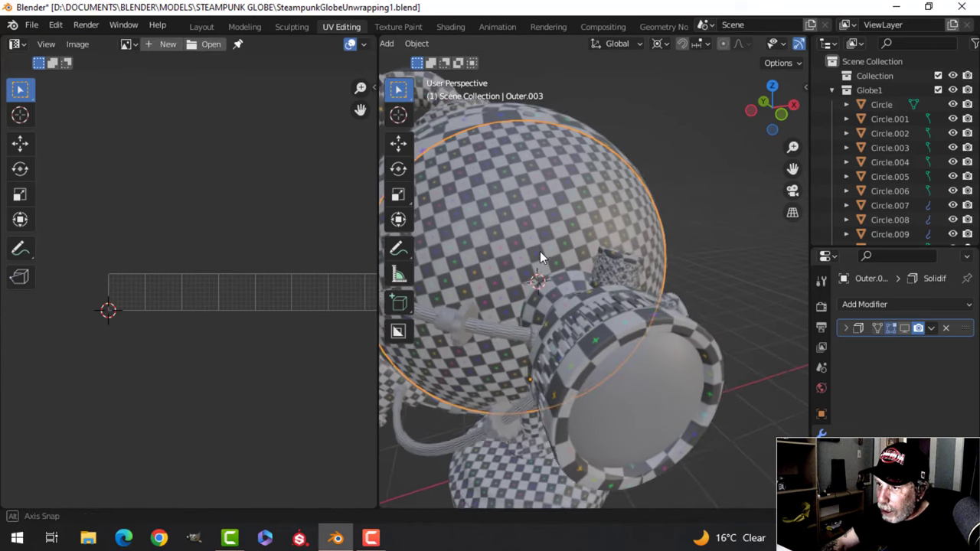
middle_click_drag(521, 238, 481, 205)
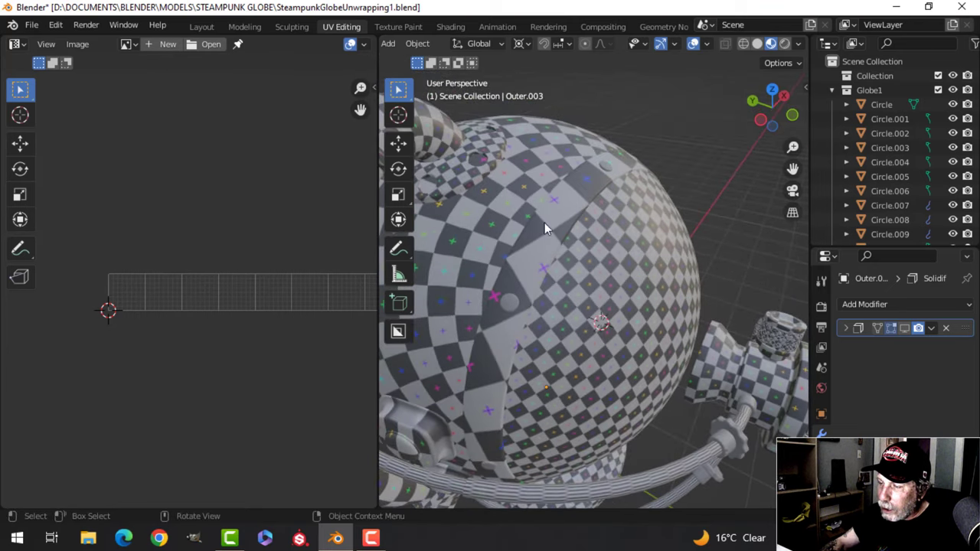
middle_click_drag(544, 227, 681, 343)
left_click(727, 386)
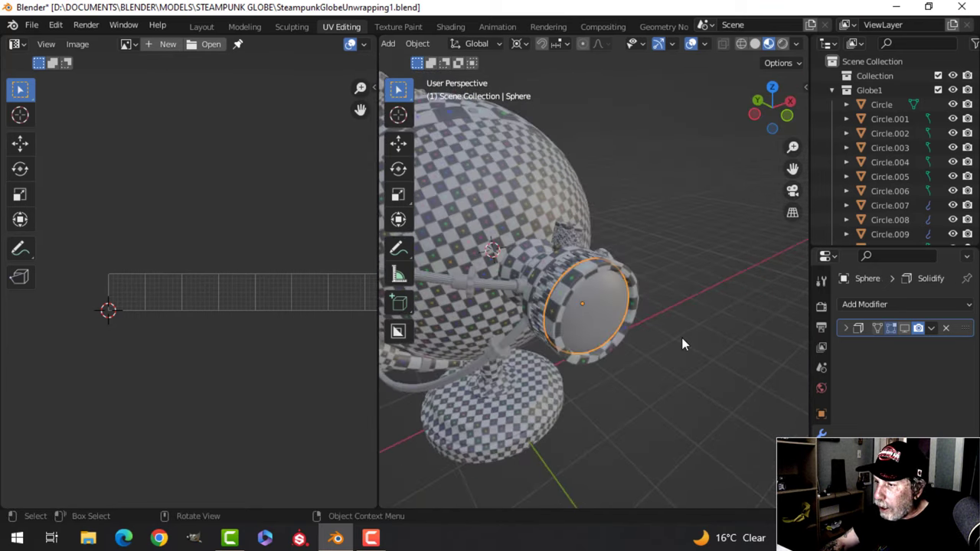
key("Tab")
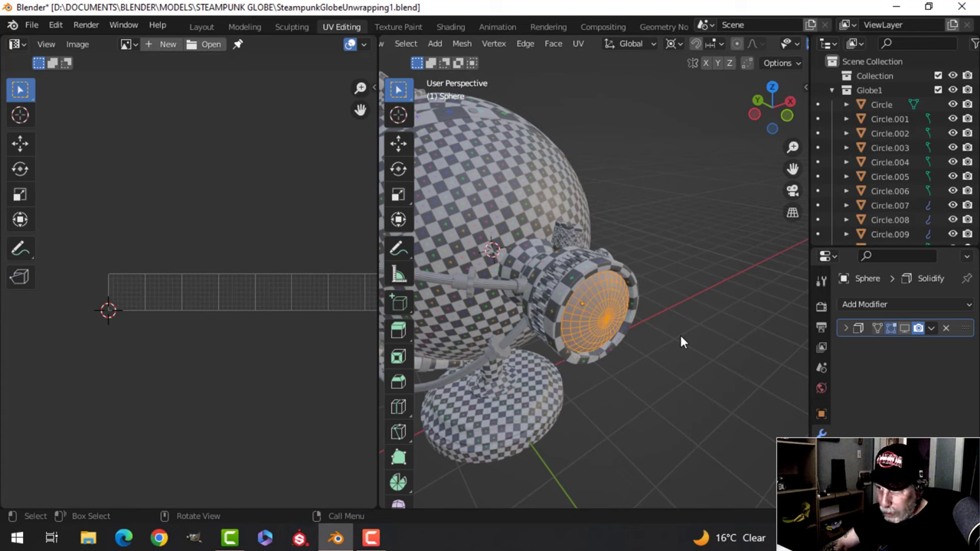
key("u")
left_click(649, 315)
key("Tab")
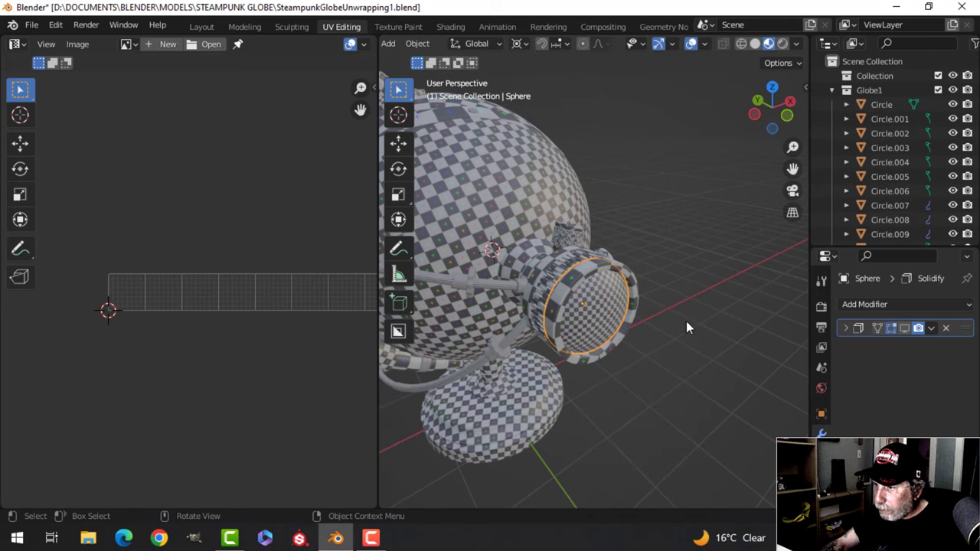
Step: Examine the UV layouts of all the globe's objects together in Edit Mode, then leave it with nothing selected
left_click(685, 320)
scroll(686, 321, "up", 4)
middle_click_drag(686, 321, 622, 284)
scroll(706, 336, "down", 4)
key("a")
key("Tab")
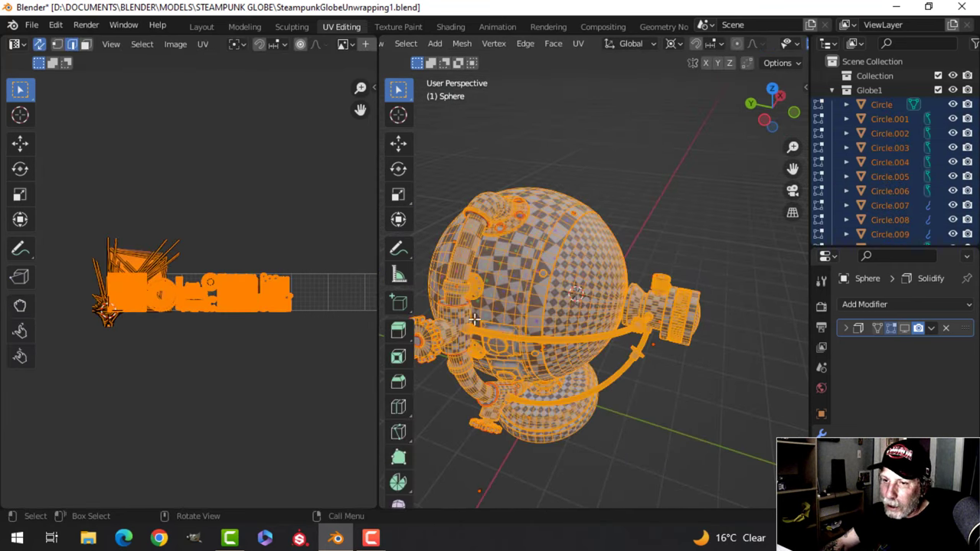
key("Tab")
scroll(500, 306, "up", 4)
key("alt+a")
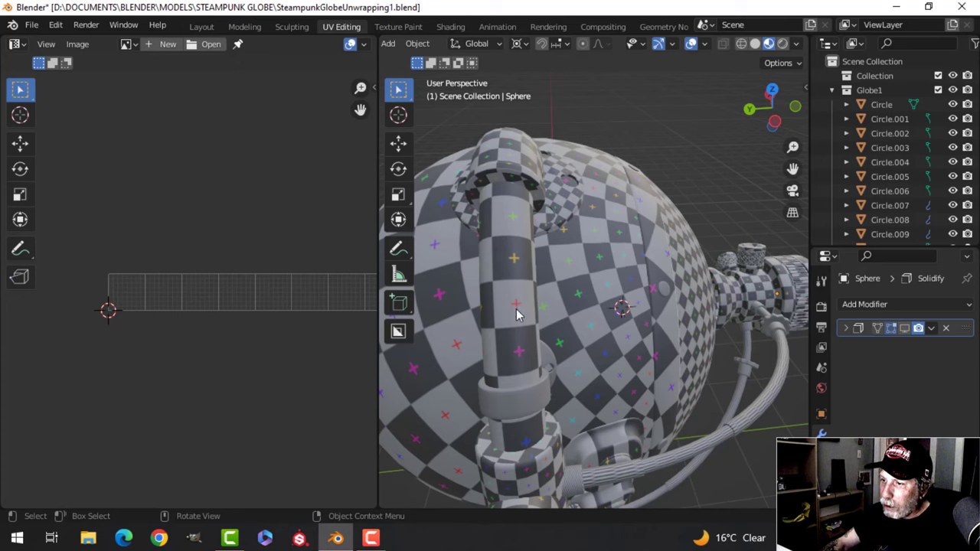
Step: Apply the Subdivision modifier on the upper square side plate Outer.006 with its viewport level at 2
left_click(520, 404)
middle_click_drag(522, 405, 564, 276)
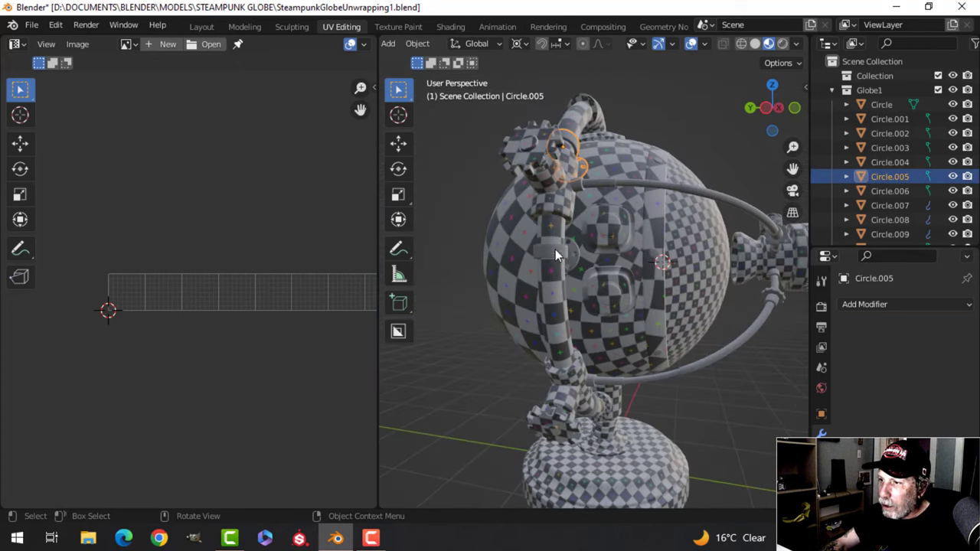
left_click(615, 240)
left_click(614, 233)
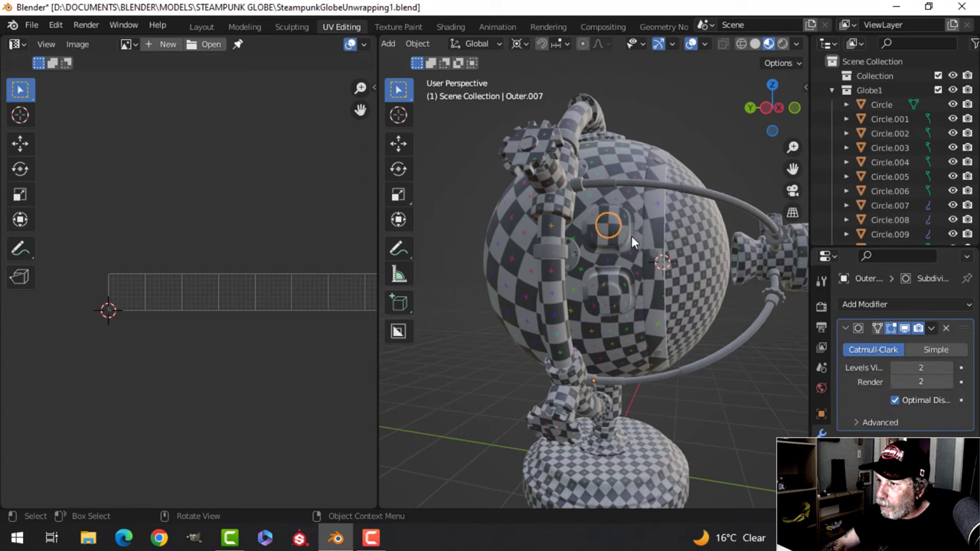
scroll(621, 252, "up", 8)
left_click(584, 223)
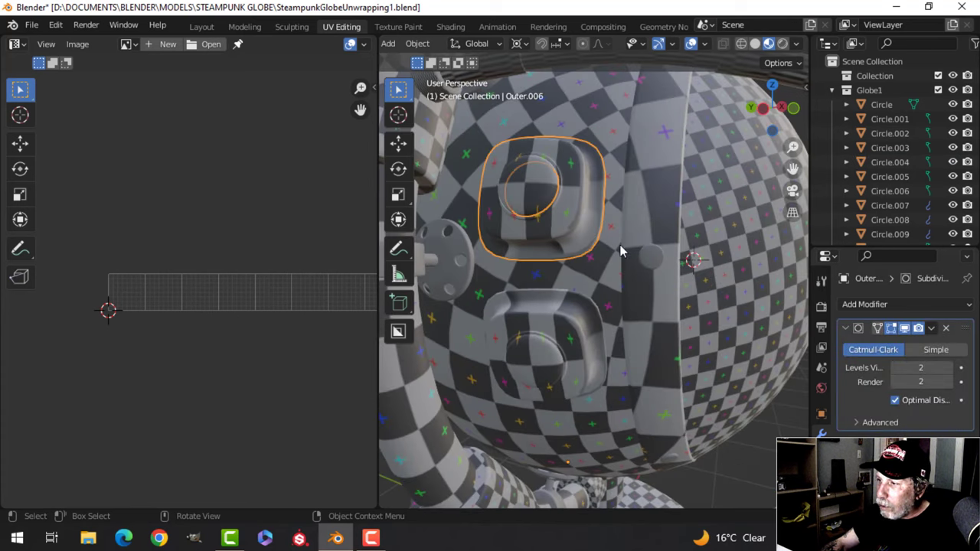
left_click(895, 368)
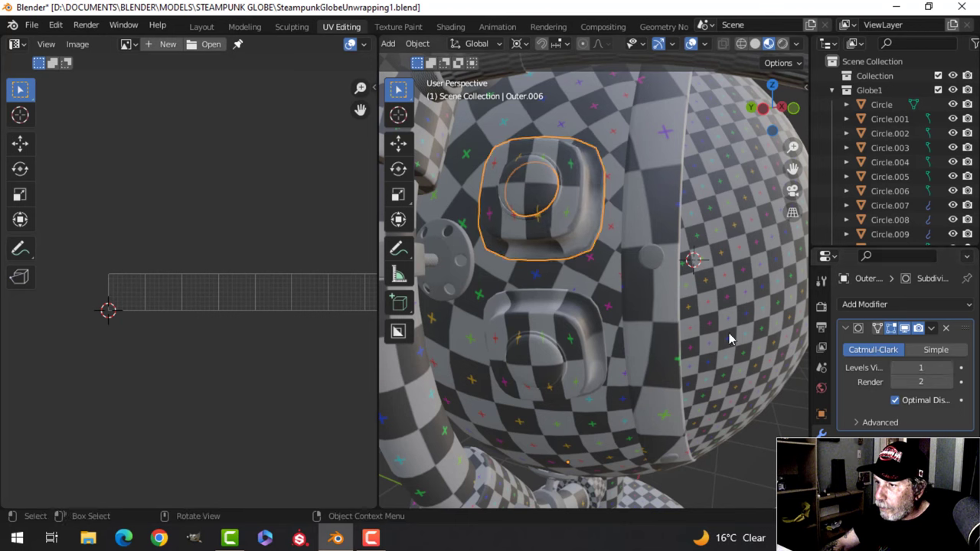
left_click(954, 368)
left_click(931, 329)
left_click(910, 346)
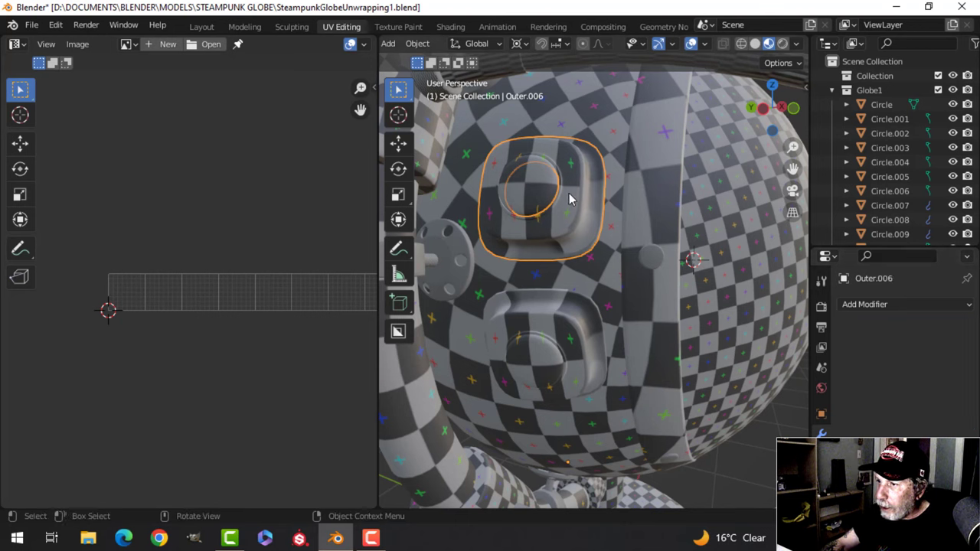
Step: Set the Subdivision viewport level of the round button Outer.007 to 1 and apply the modifier
left_click(551, 195)
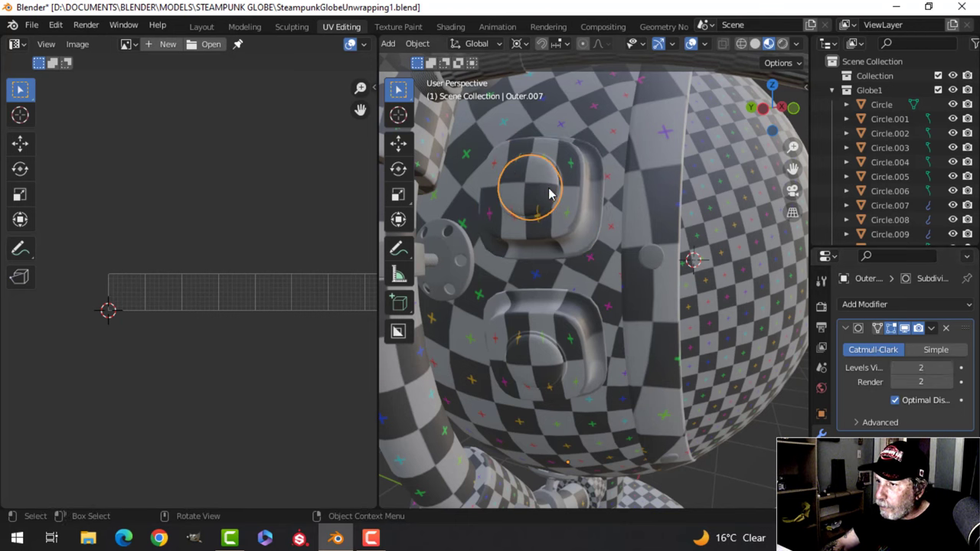
left_click(897, 368)
left_click(601, 244)
middle_click_drag(601, 243, 596, 248)
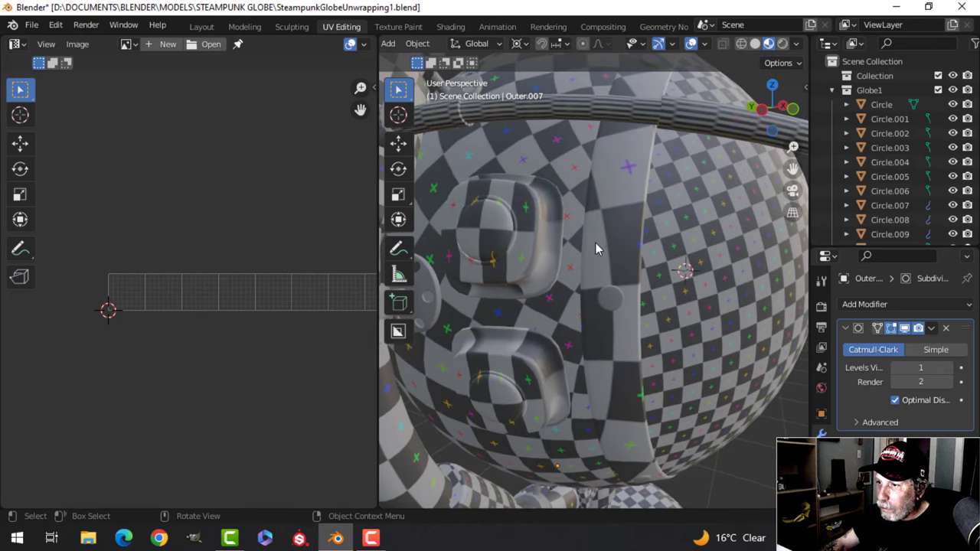
left_click(489, 226)
left_click(932, 329)
left_click(865, 343)
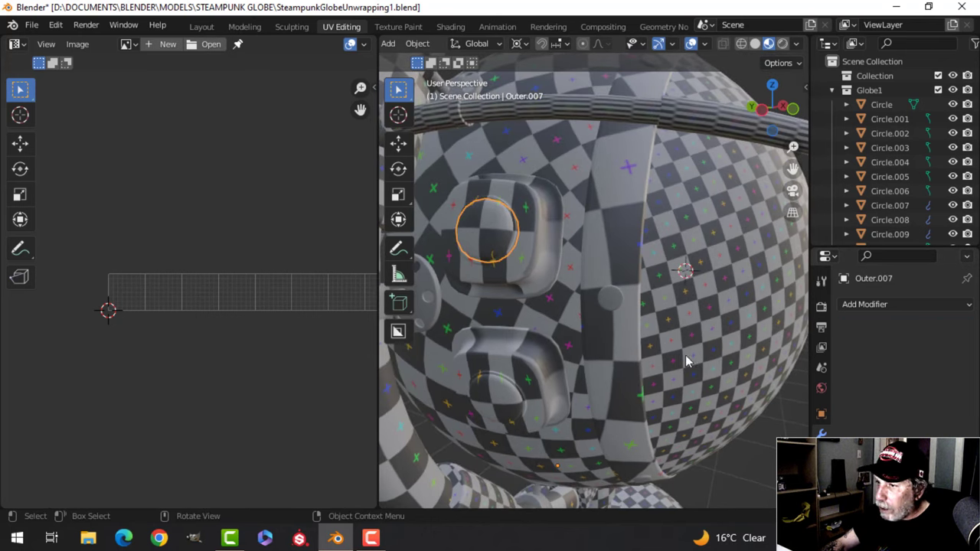
Step: Delete the lower round button Outer.009 together with the square plate beneath it
left_click(498, 400)
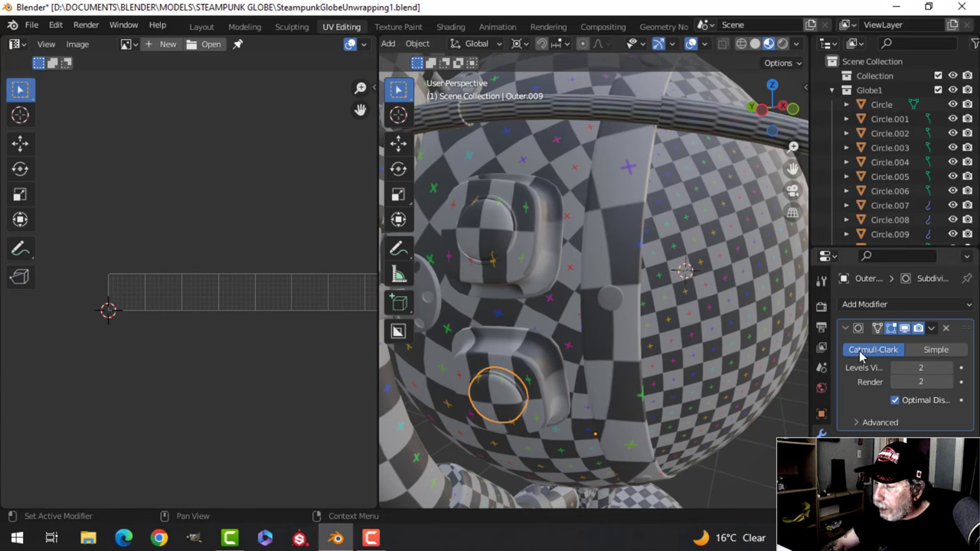
left_click(545, 381, "shift")
key("x")
left_click(536, 372)
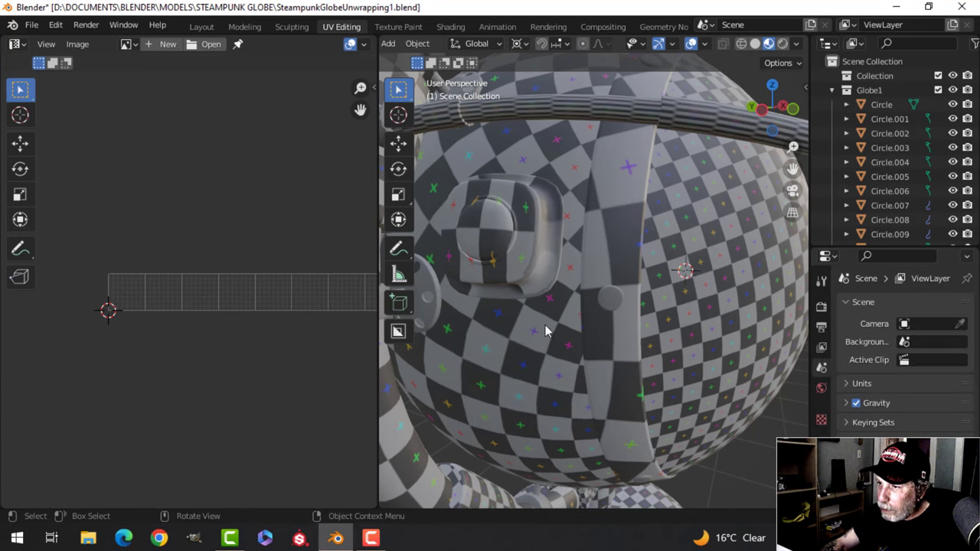
Step: Open all the globe's objects together in Edit Mode and examine their combined UV layout across the tiles
middle_click_drag(545, 330, 584, 320)
scroll(622, 320, "down", 4)
key("a")
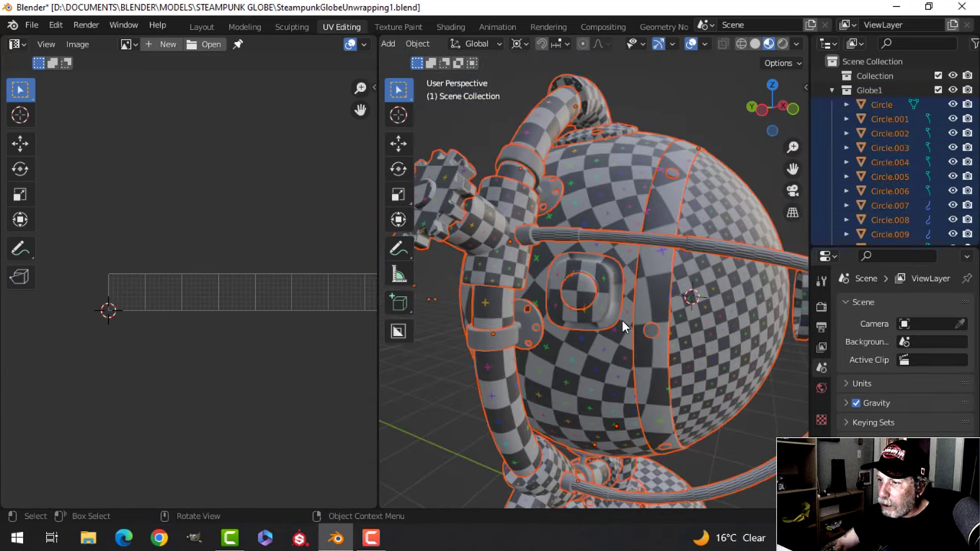
scroll(628, 343, "down", 3)
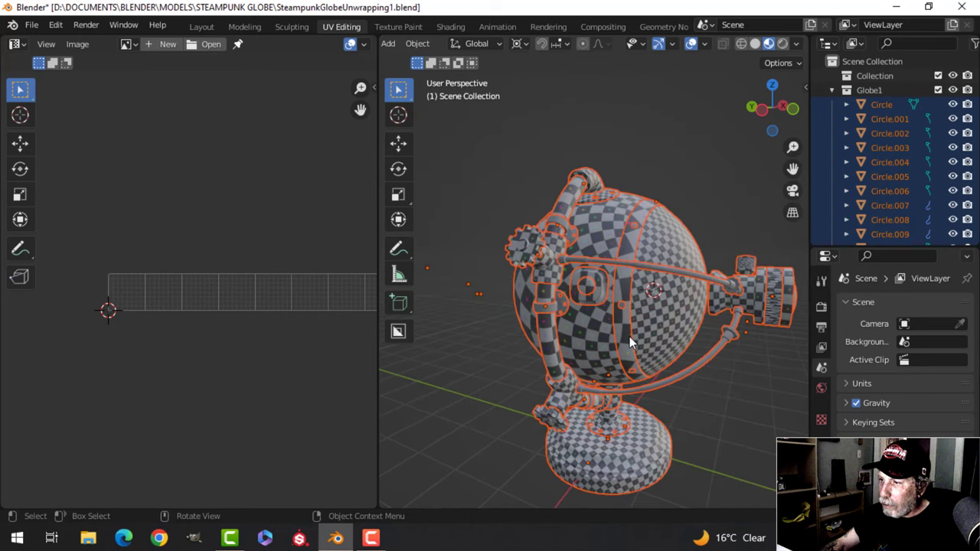
key("alt+a")
key("a")
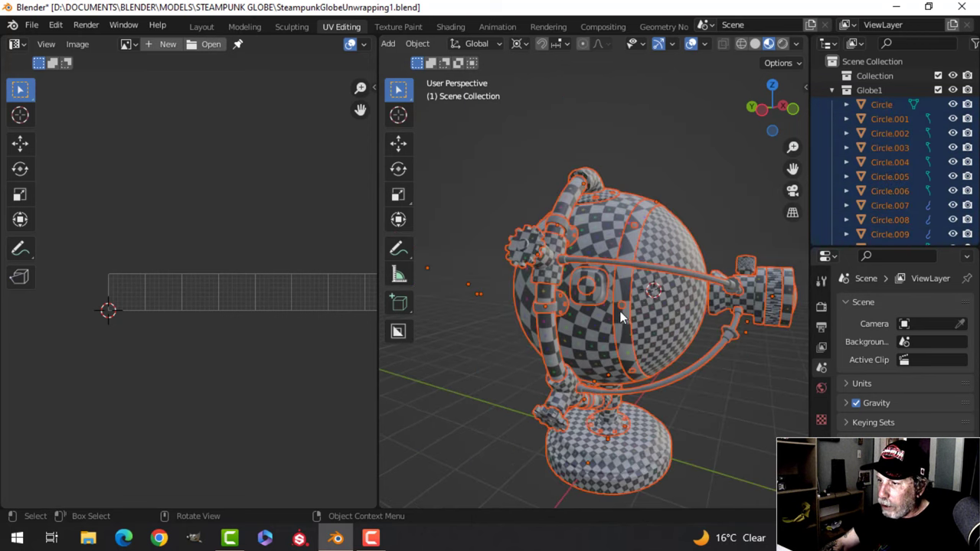
left_click(656, 360)
key("a")
key("Tab")
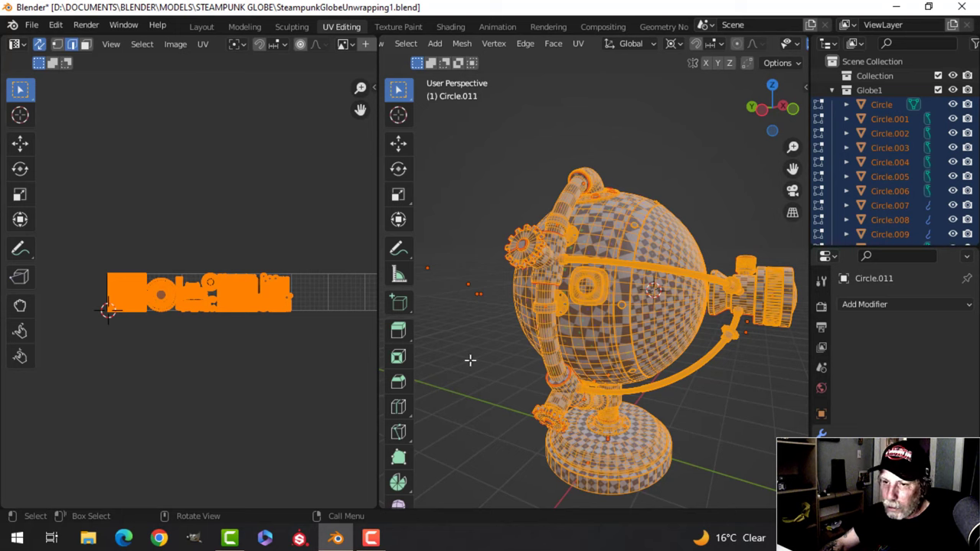
scroll(171, 360, "up", 5)
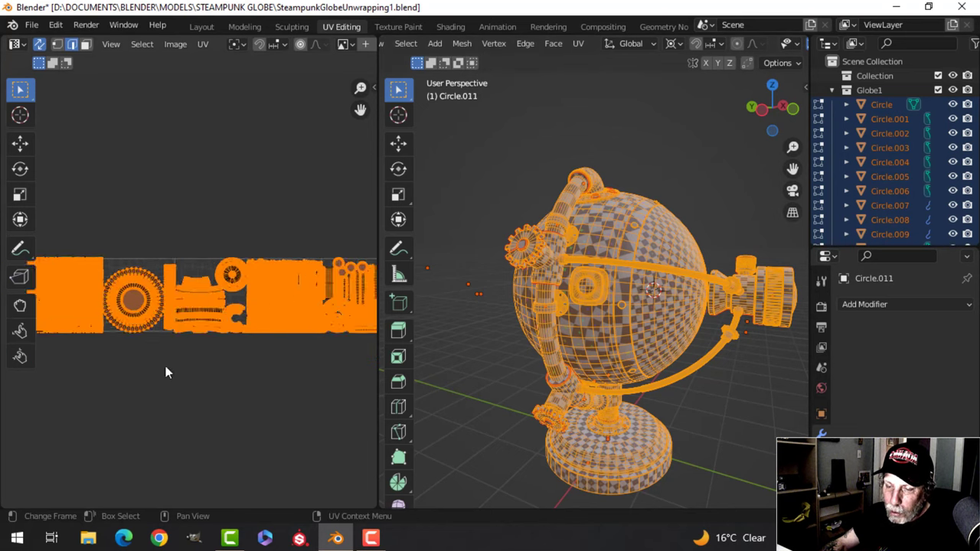
scroll(176, 368, "up", 3)
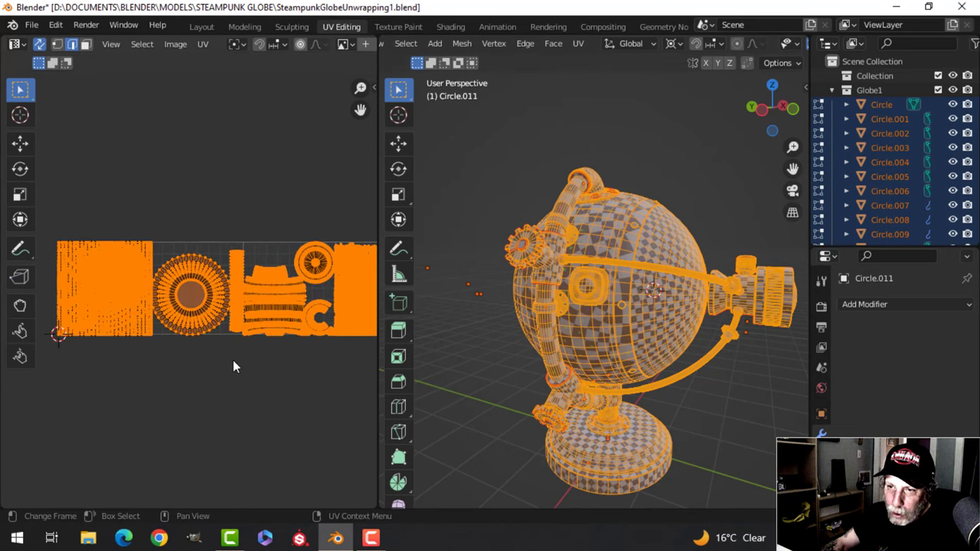
scroll(230, 362, "down", 2)
middle_click_drag(226, 363, 151, 365)
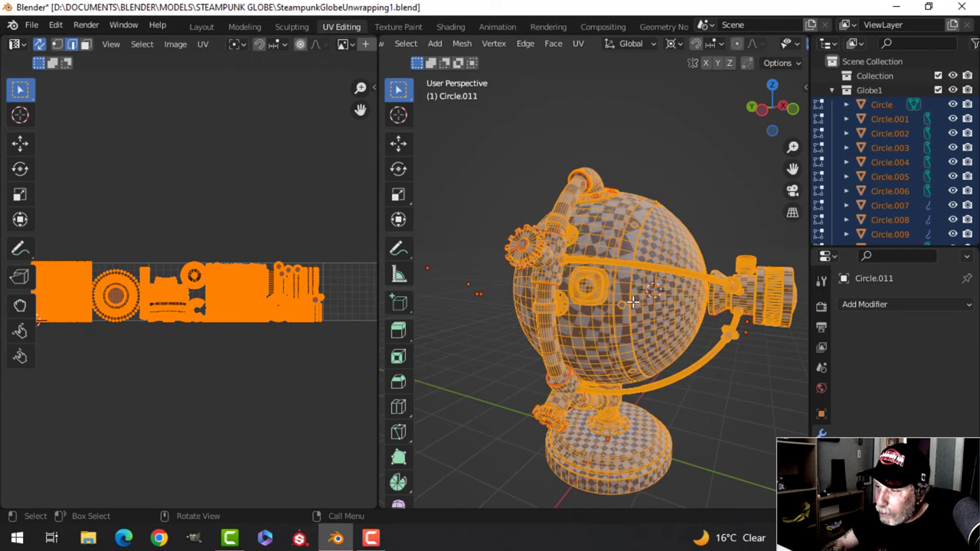
middle_click_drag(633, 302, 596, 292)
scroll(609, 281, "up", 5)
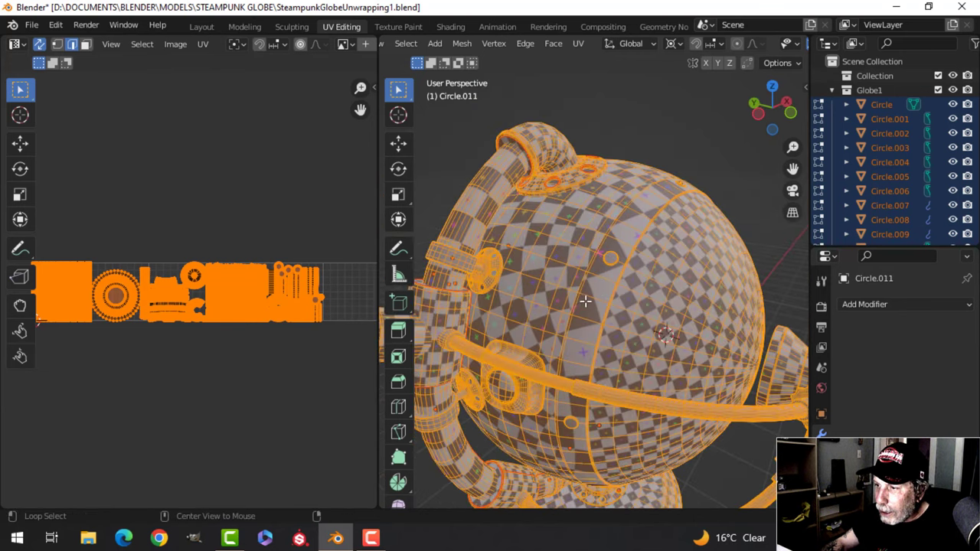
Step: Select the whole linked band around the sphere and examine where its UV island lies in the first tile
key("alt+a")
left_click(639, 293)
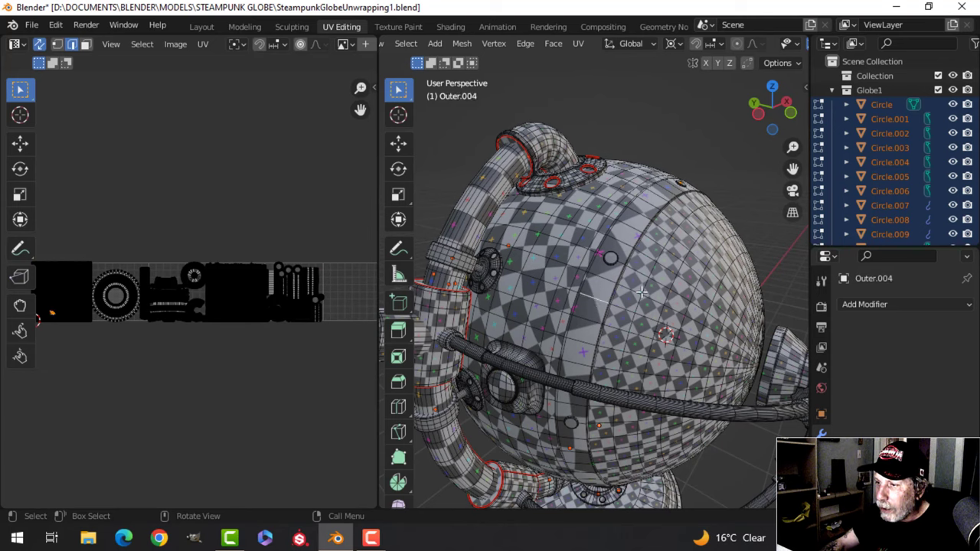
key("ctrl+l")
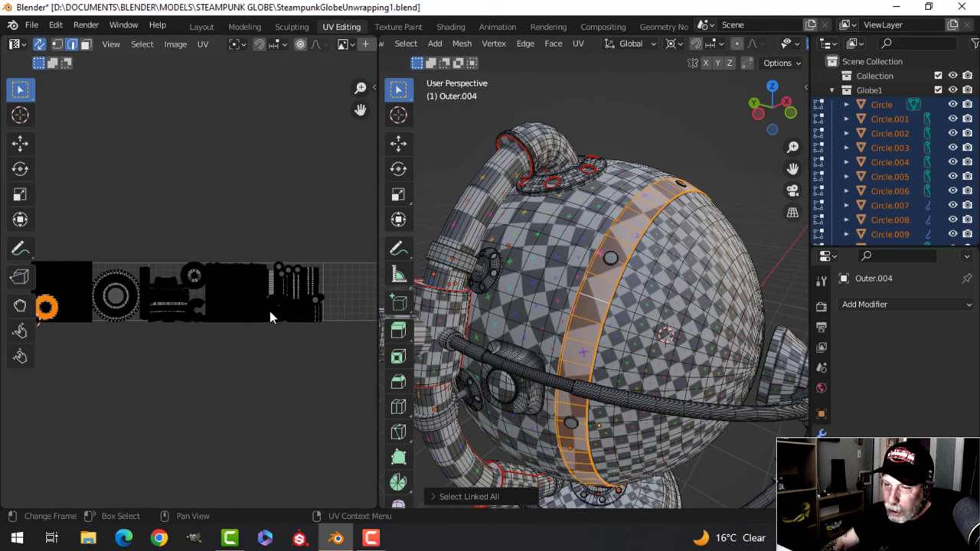
scroll(173, 315, "down", 1)
scroll(173, 314, "up", 6)
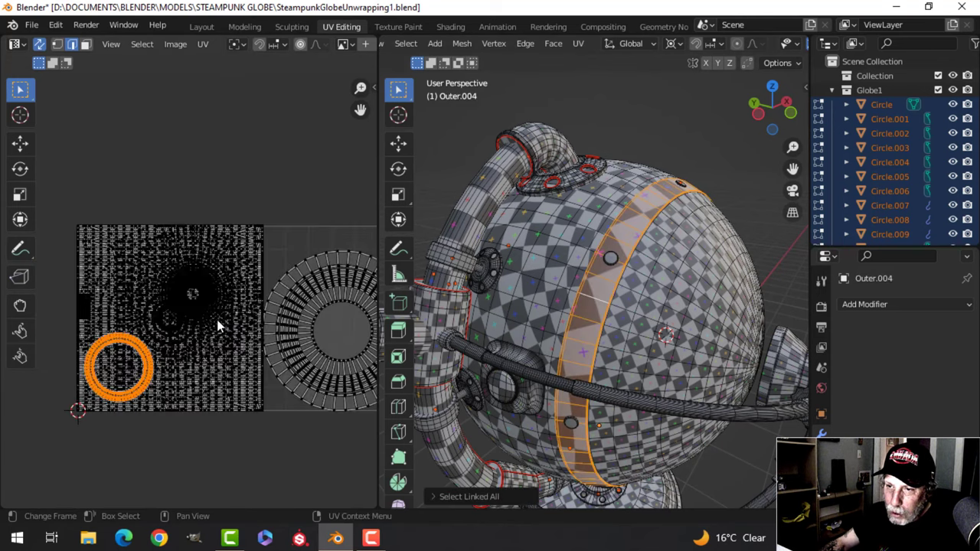
scroll(217, 319, "down", 2)
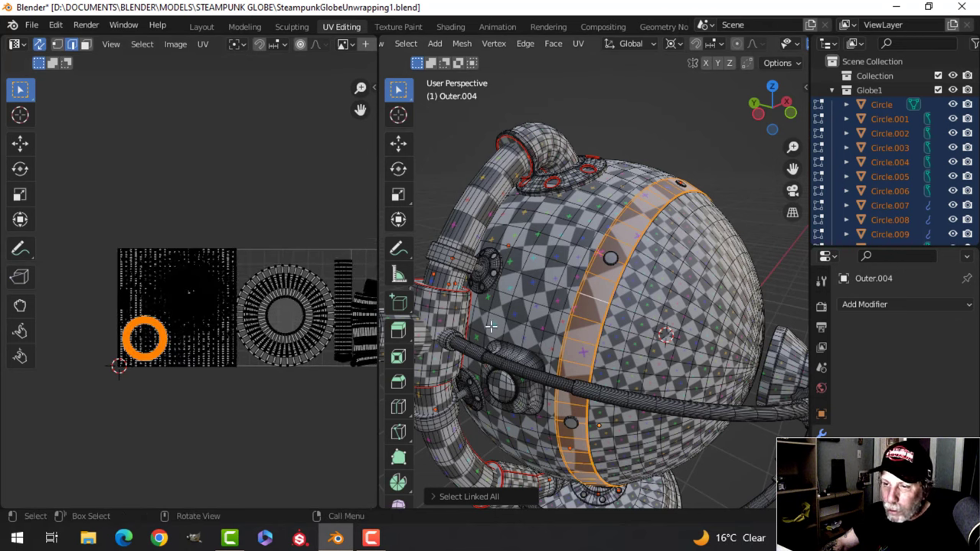
scroll(191, 288, "up", 2)
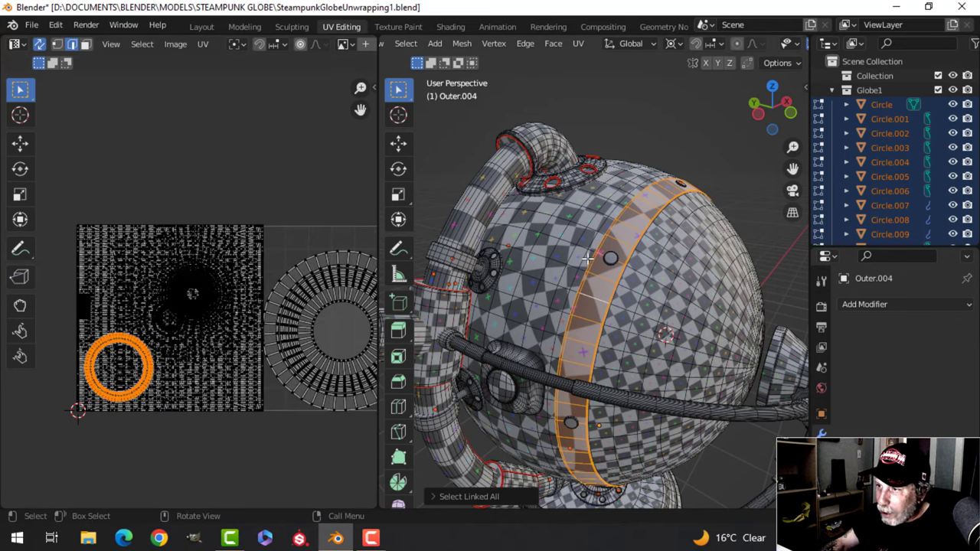
middle_click_drag(587, 260, 586, 282)
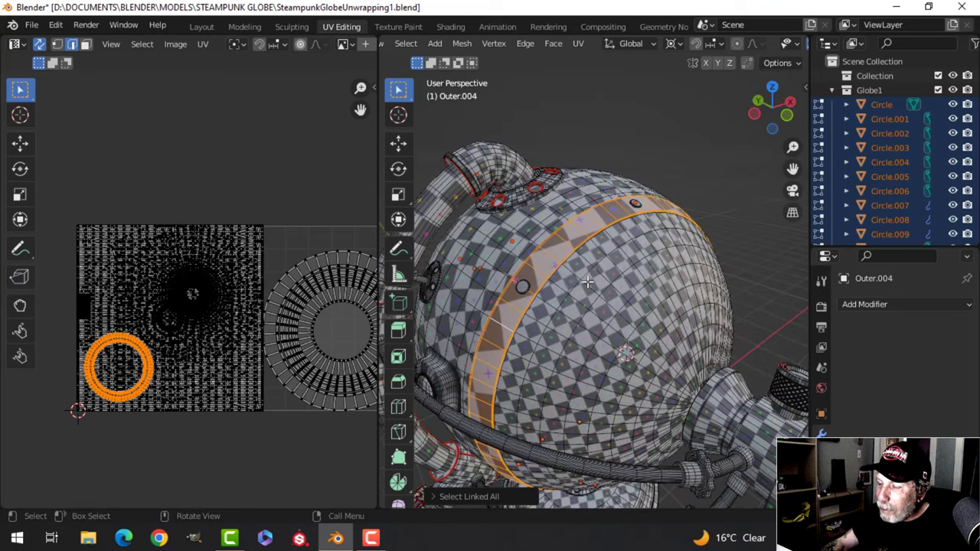
Step: Inspect Outer.004's UVs on their own in Edit Mode, selecting the ring island, then return to Object Mode with nothing selected
key("Tab")
left_click(546, 252)
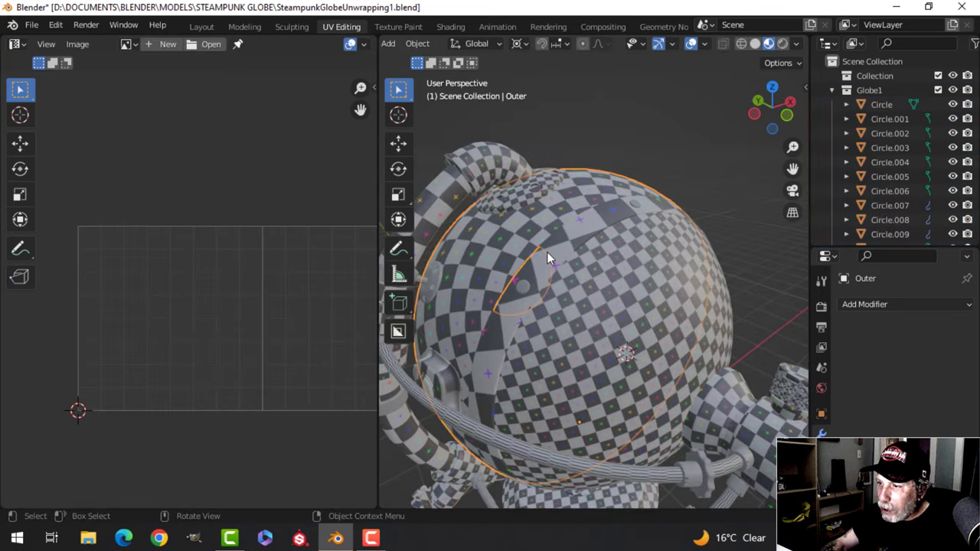
left_click(546, 252)
key("Tab")
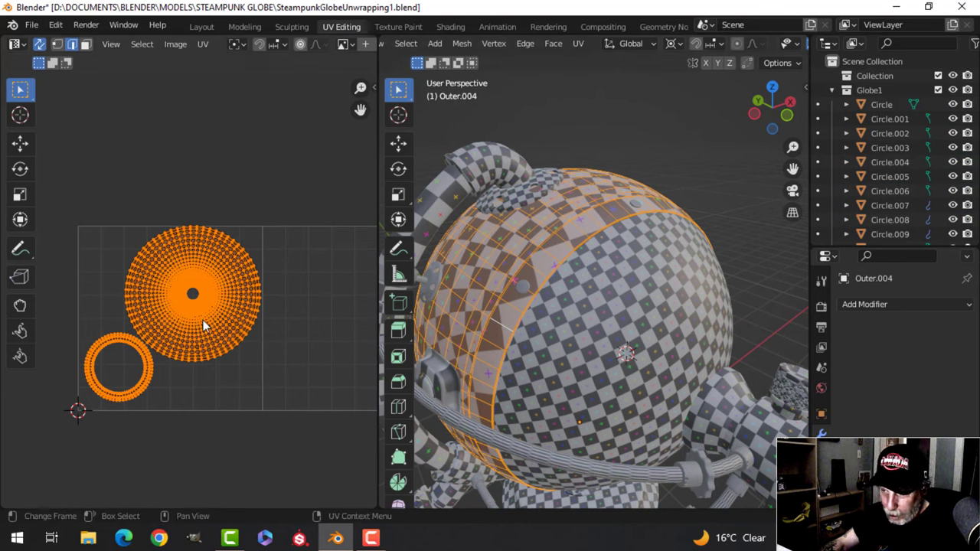
left_click(138, 350)
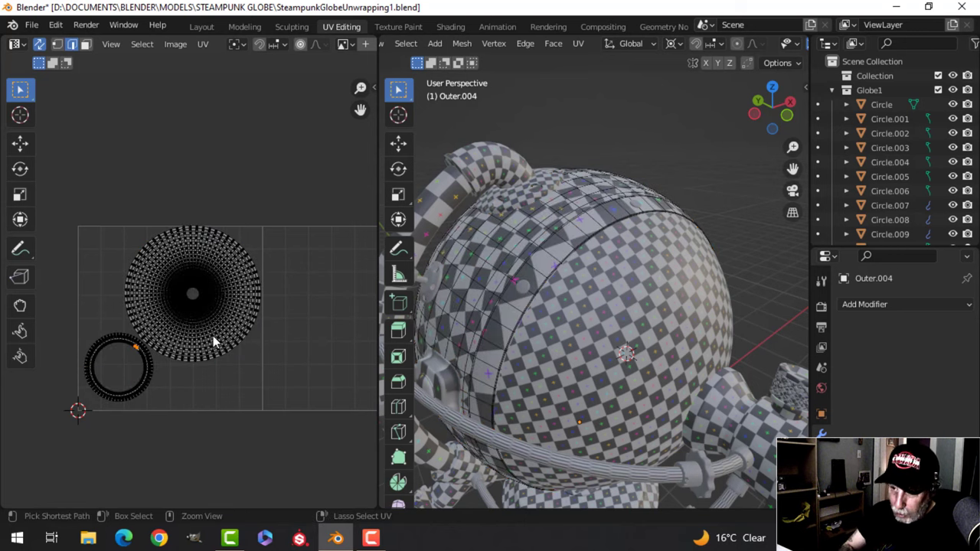
key("ctrl+l")
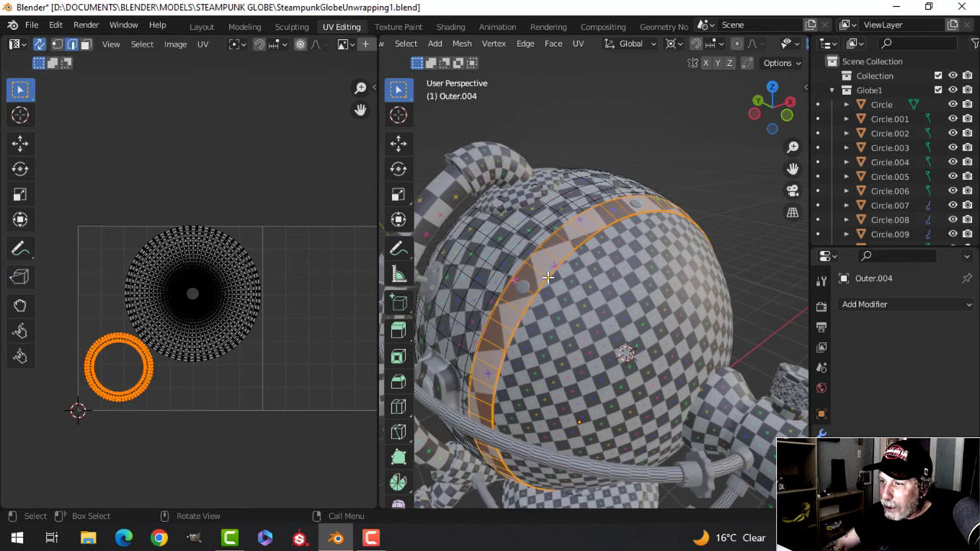
scroll(499, 286, "up", 2)
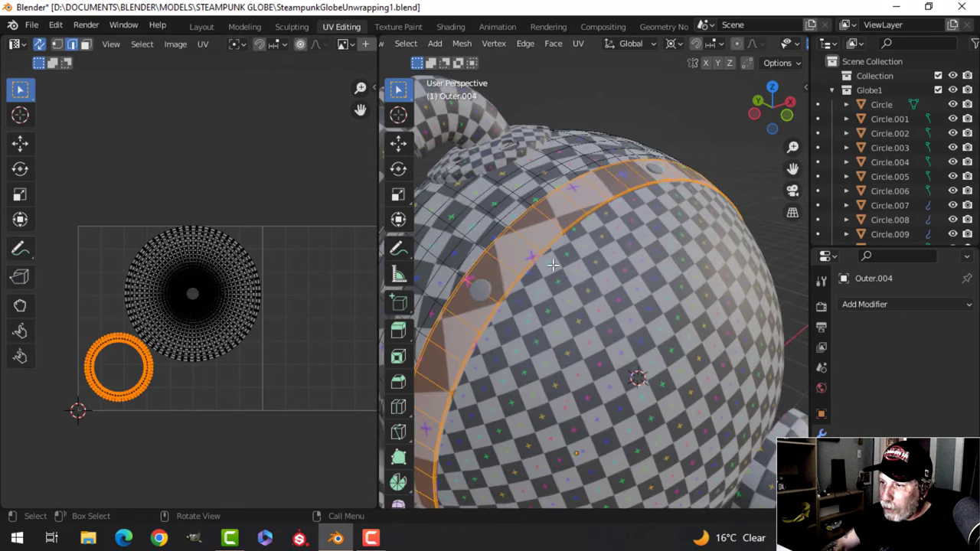
key("Tab")
scroll(581, 246, "down", 4)
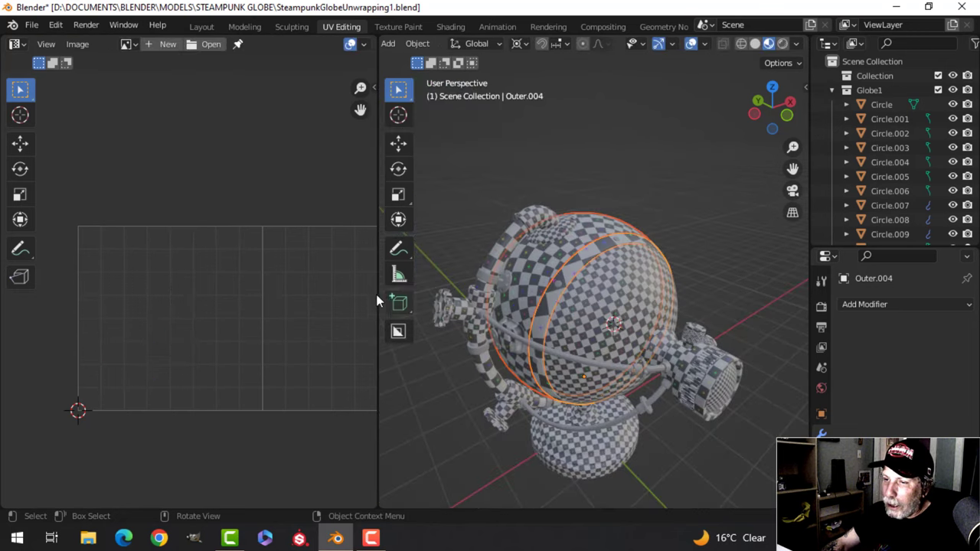
scroll(244, 287, "down", 1)
key("alt+a")
scroll(536, 286, "down", 2)
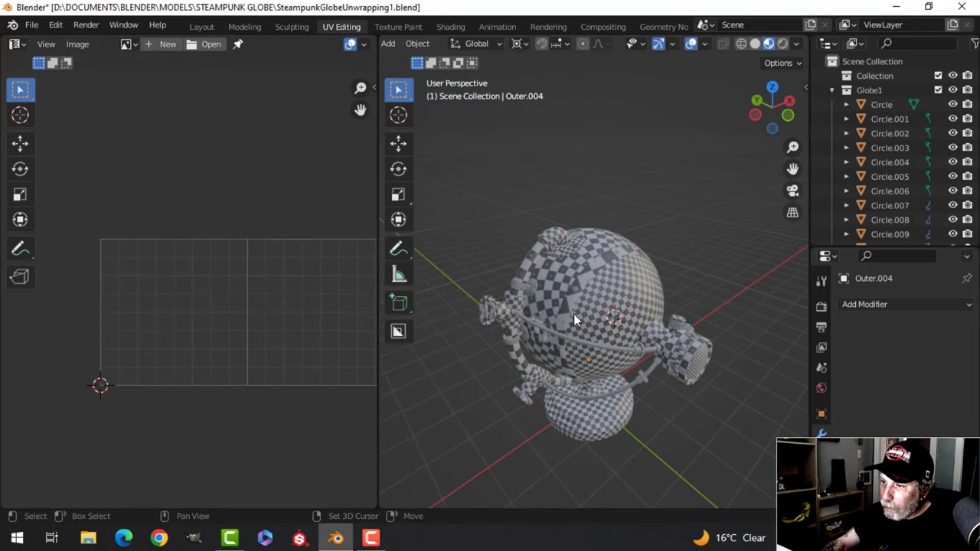
Step: Isolate the valve part Circle.005 in local view and open its mesh in Edit Mode
middle_click_drag(573, 314, 563, 283)
scroll(597, 298, "up", 3)
middle_click_drag(582, 312, 525, 281)
scroll(583, 293, "up", 4)
scroll(596, 327, "up", 5)
left_click(531, 283)
scroll(588, 301, "up", 2)
key("KP_Divide")
key("Tab")
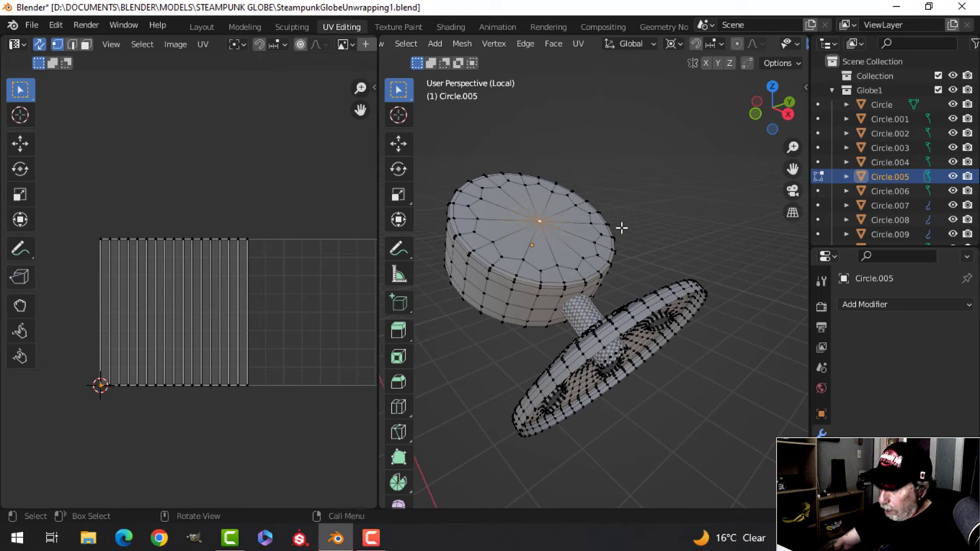
Step: Delete the triangle-fan edges on the end of Circle.005's cylindrical cap and fill the opening with a single face
key("ctrl+KP_Add")
key("x")
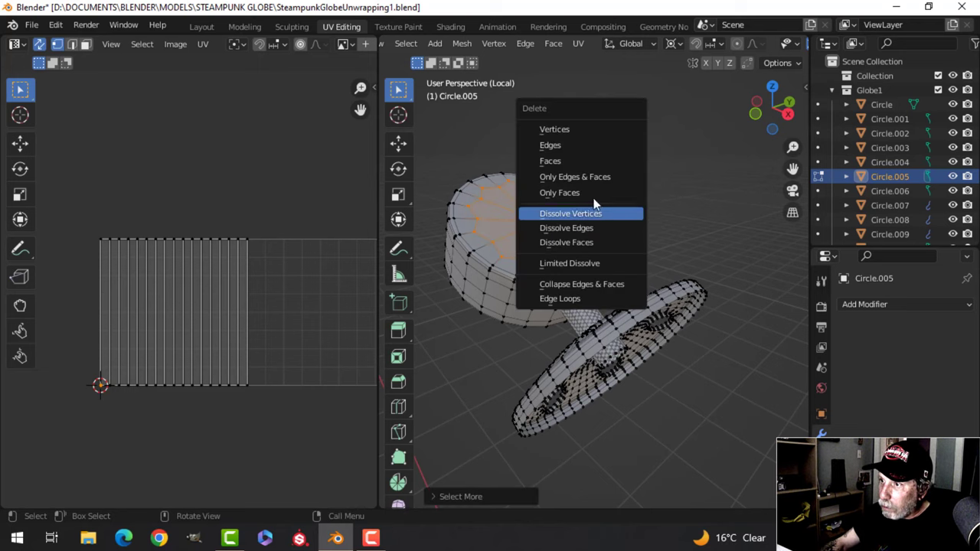
left_click(575, 144)
middle_click_drag(546, 221, 560, 237)
key("2")
left_click(560, 238, "alt")
key("f")
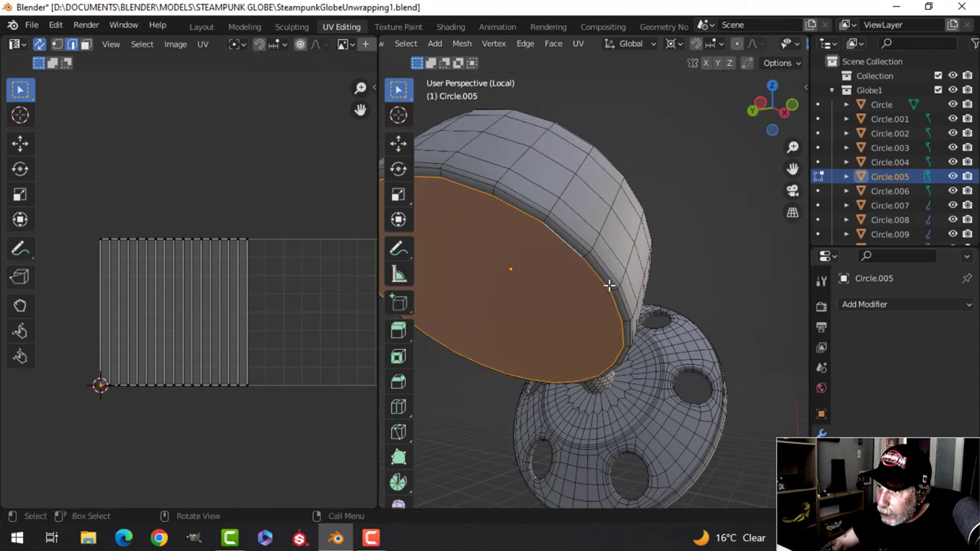
Step: Dissolve the middle edge loops running around the side wall of Circle.005's cylindrical cap
key("alt+a")
scroll(615, 343, "down", 3)
middle_click_drag(615, 344, 623, 337)
scroll(618, 274, "up", 2)
middle_click_drag(618, 273, 578, 276)
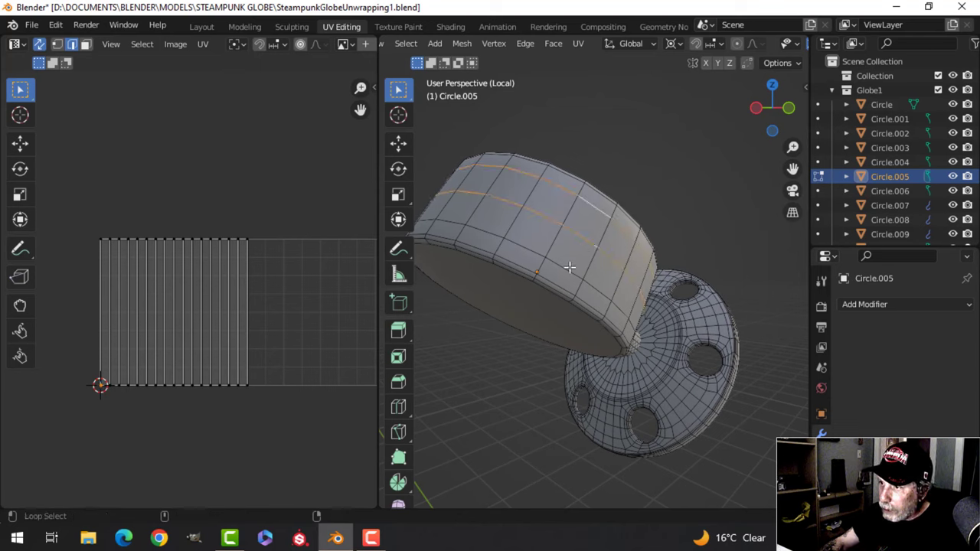
key("x")
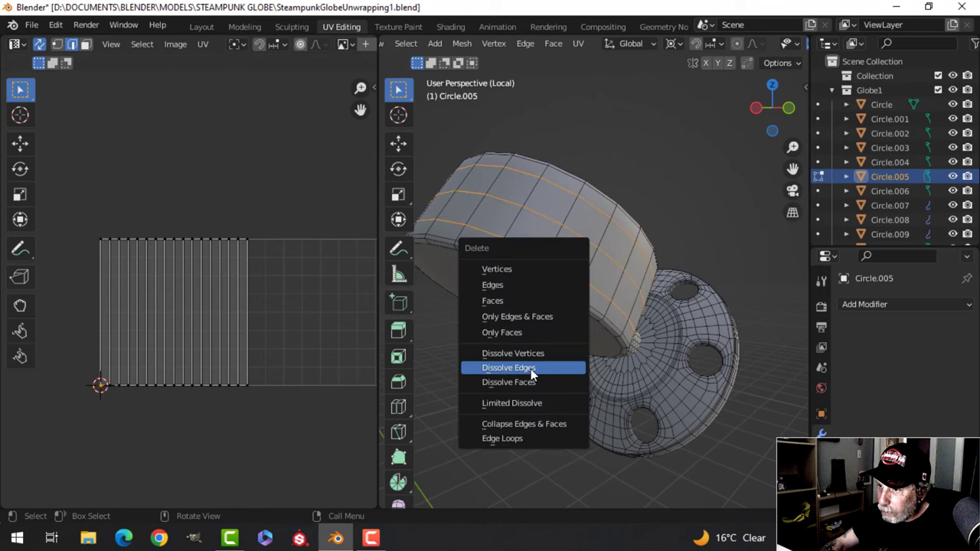
left_click(508, 367)
Step: Mark seams along one side edge of the cylindrical cap and around the rim of its flat end face
middle_click_drag(508, 368, 541, 293)
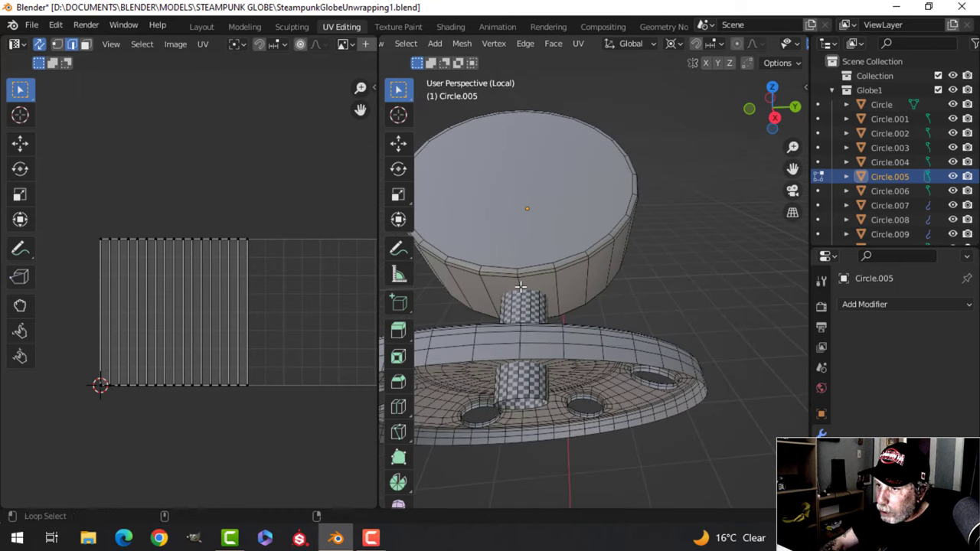
key("ctrl+e")
left_click(532, 291)
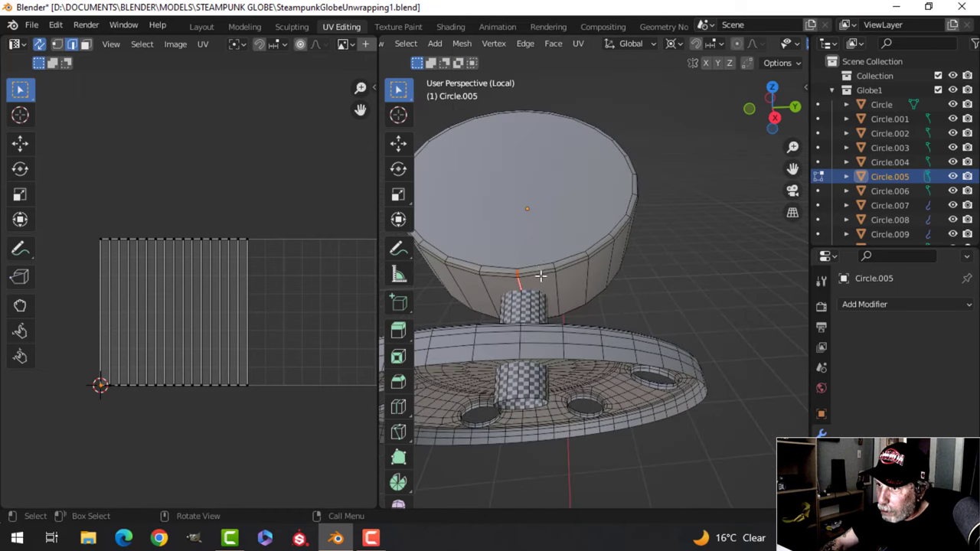
middle_click_drag(538, 271, 664, 232)
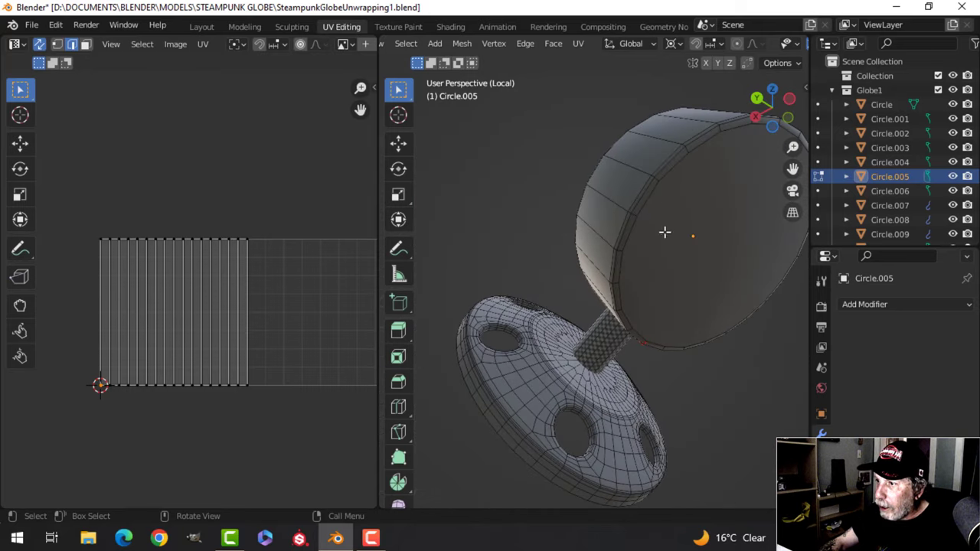
left_click(650, 193, "alt")
key("ctrl+e")
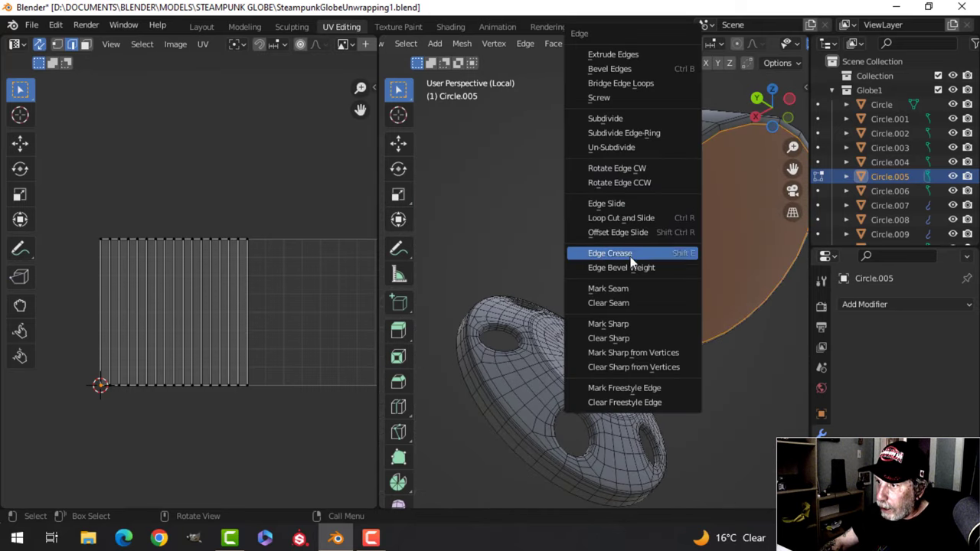
left_click(632, 287)
Step: Unwrap the complete linked mesh of the cylindrical cap, then return to Object Mode with nothing selected
key("a")
key("alt+a")
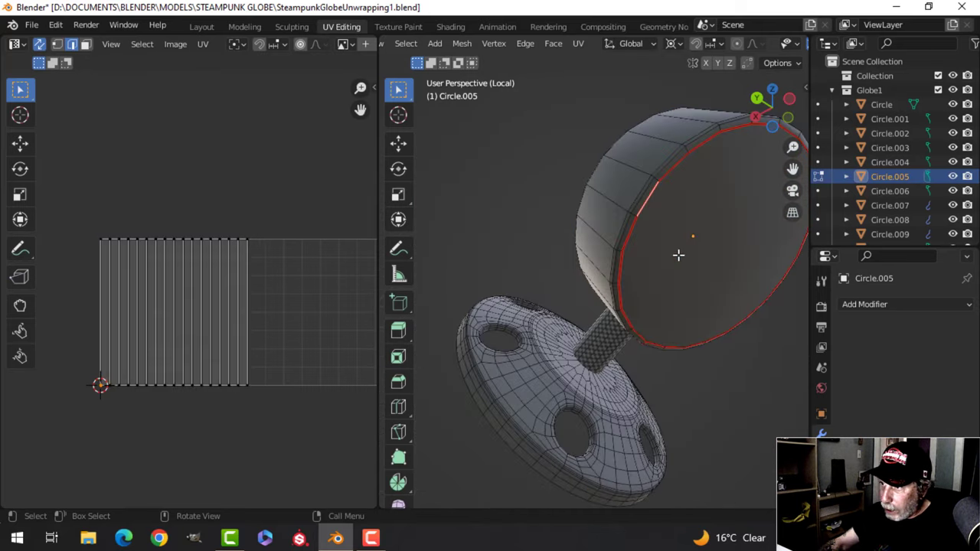
key("ctrl+l")
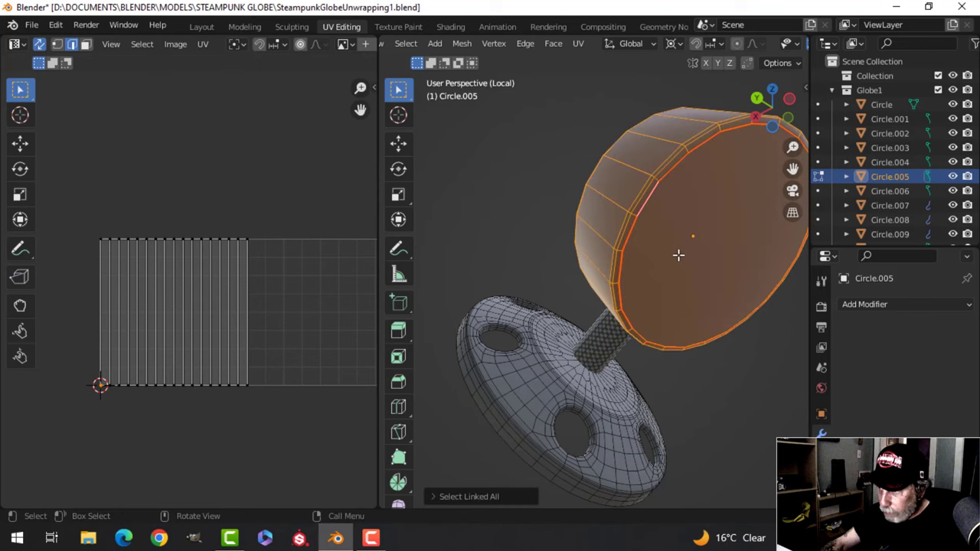
key("u")
left_click(678, 254)
middle_click_drag(678, 254, 544, 264)
key("Tab")
key("alt+a")
Step: Clear the seam from the edge loop around the flat end face of Circle.005's cap
scroll(536, 298, "up", 2)
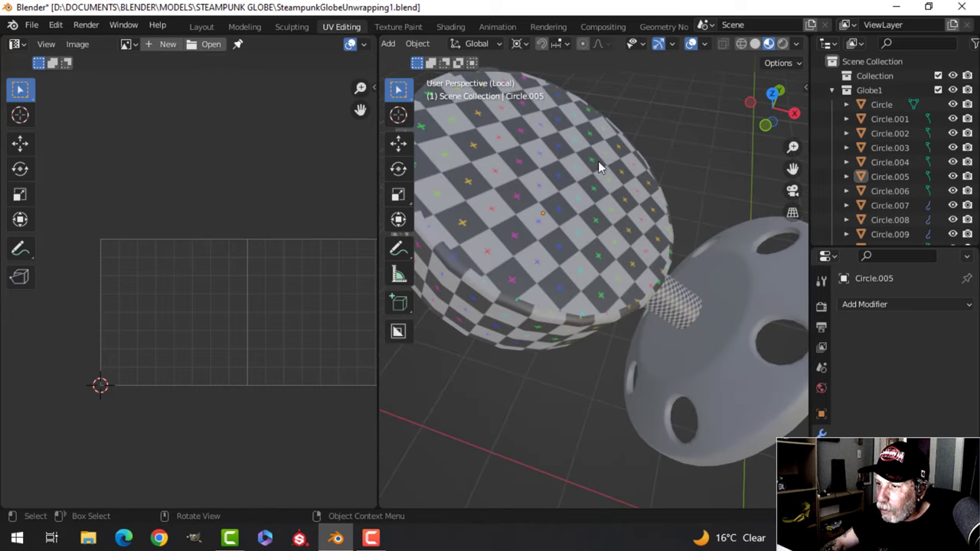
scroll(549, 267, "down", 1)
key("Tab")
scroll(538, 283, "up", 2)
key("alt+a")
left_click(507, 310, "alt")
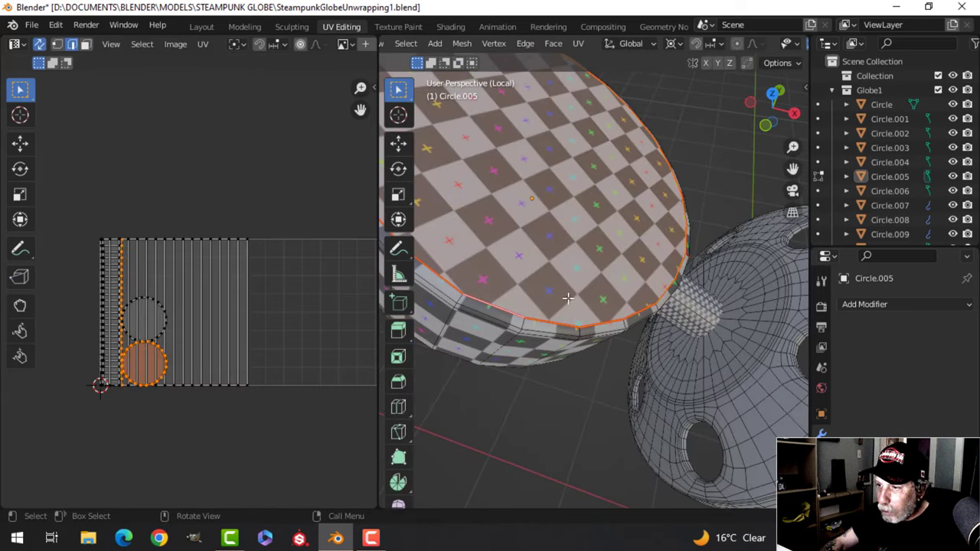
key("ctrl+e")
left_click(544, 308)
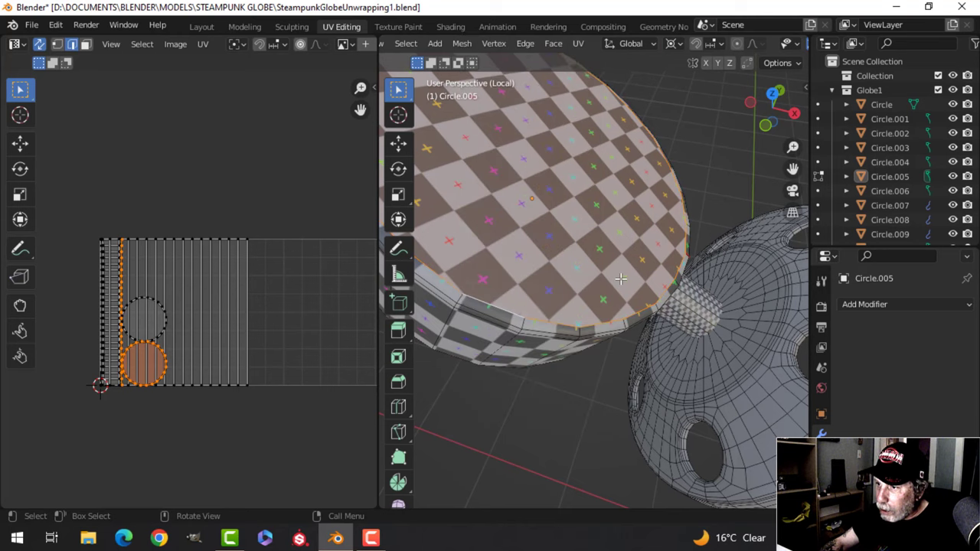
Step: Unwrap the complete linked mesh of Circle.005's cylindrical cap and check its checker pattern in Object Mode
key("a")
key("alt+a")
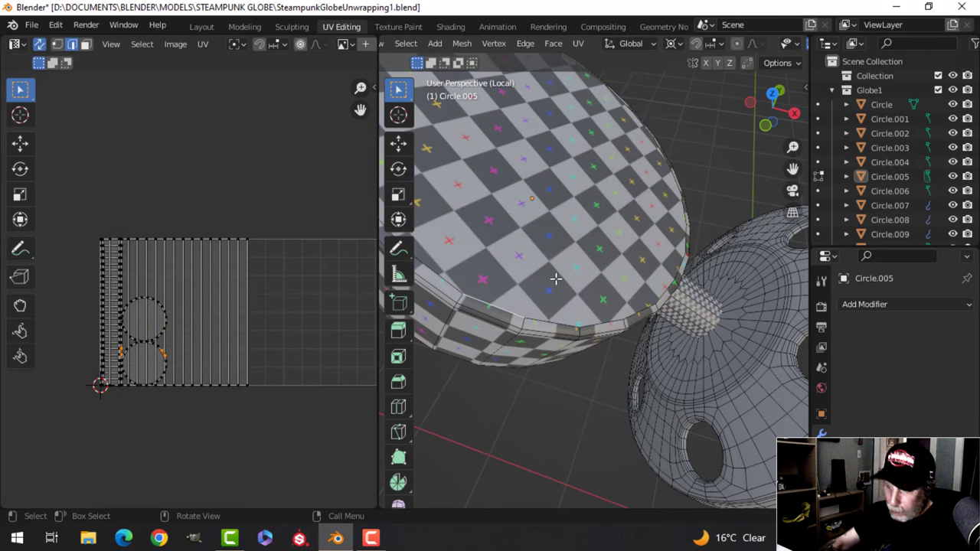
key("a")
key("u")
left_click(556, 278)
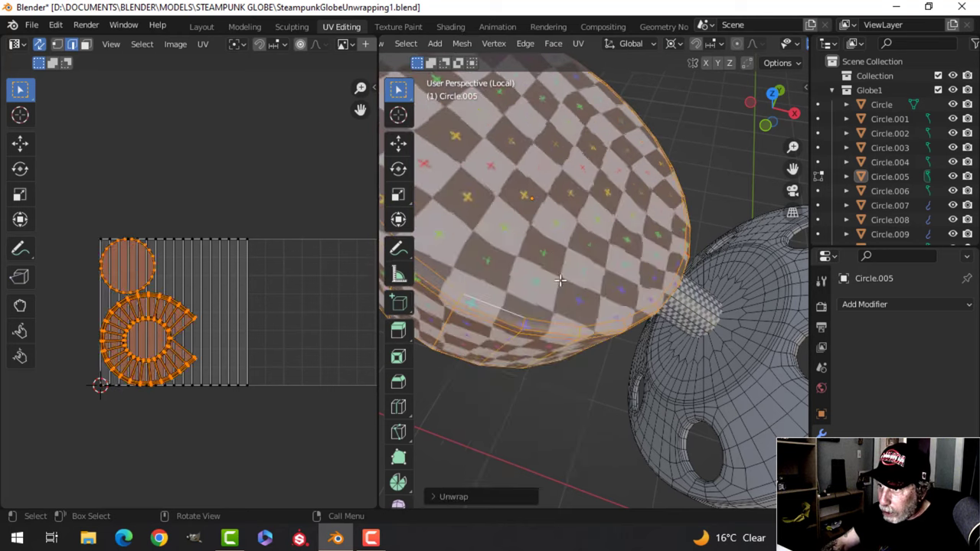
middle_click_drag(556, 279, 558, 198)
key("Tab")
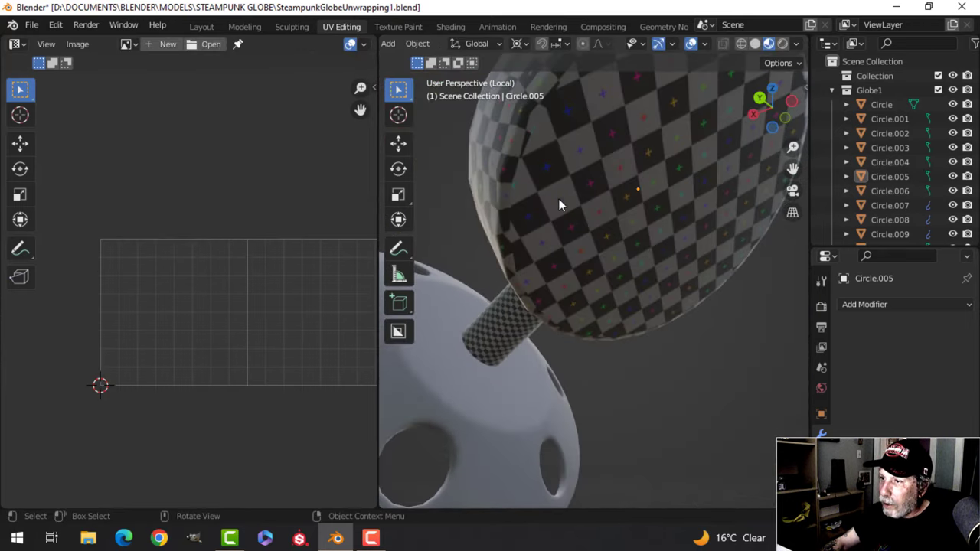
Step: Clear the seam from the rim loop around the cap's other flat end face, whose UV disc is separate
key("Tab")
key("alt+a")
left_click(521, 145, "alt")
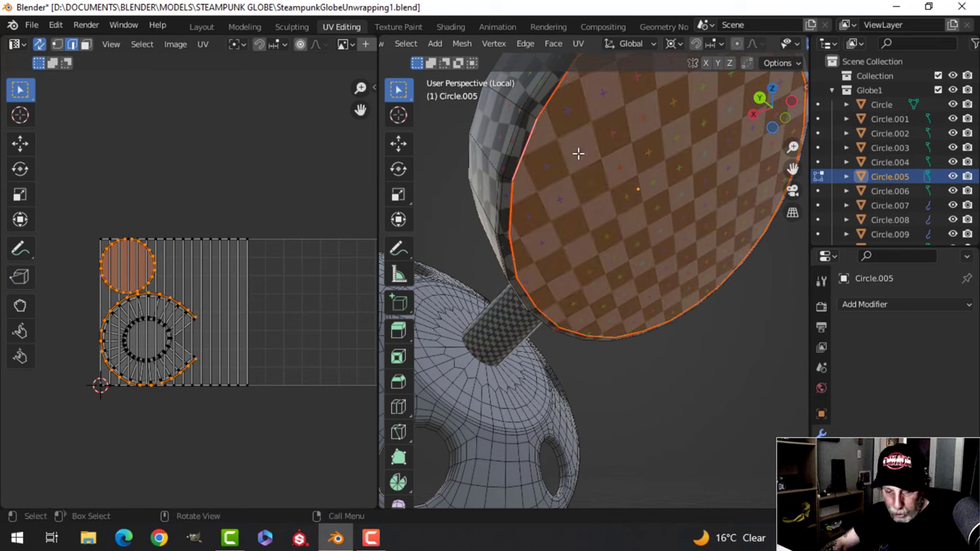
key("ctrl+e")
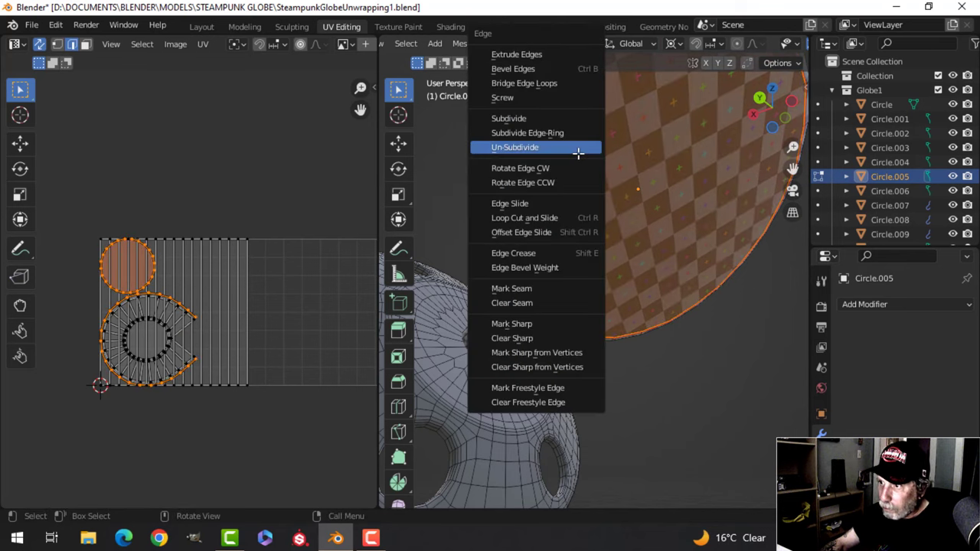
left_click(527, 300)
Step: Try unwrapping the cap with the changed seams, then undo the unwrap
middle_click_drag(576, 249, 653, 271)
key("a")
key("u")
left_click(616, 260)
key("ctrl+z")
key("ctrl+z")
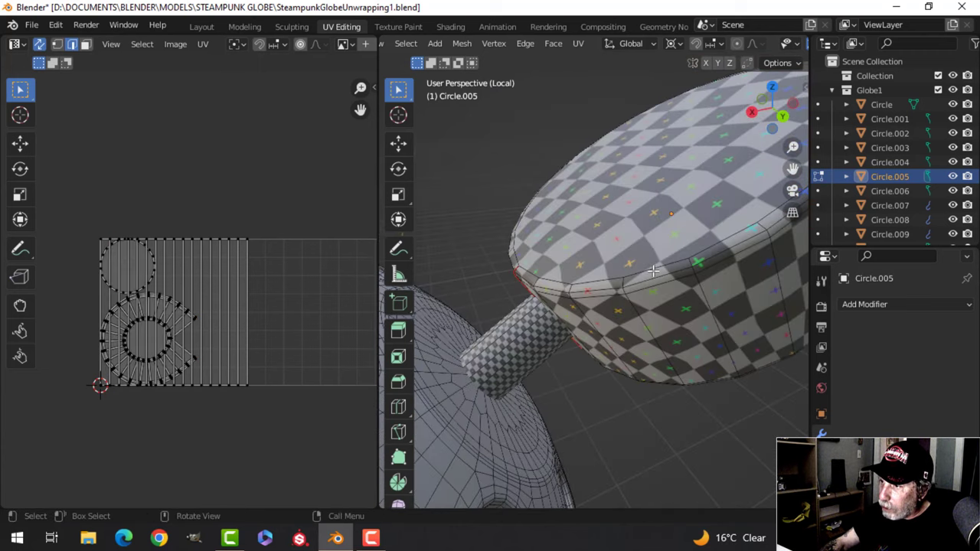
Step: Mark a seam around the rim of the cap's flat end face that is still joined to the side wall in UV space
left_click(648, 265, "alt")
key("ctrl+e")
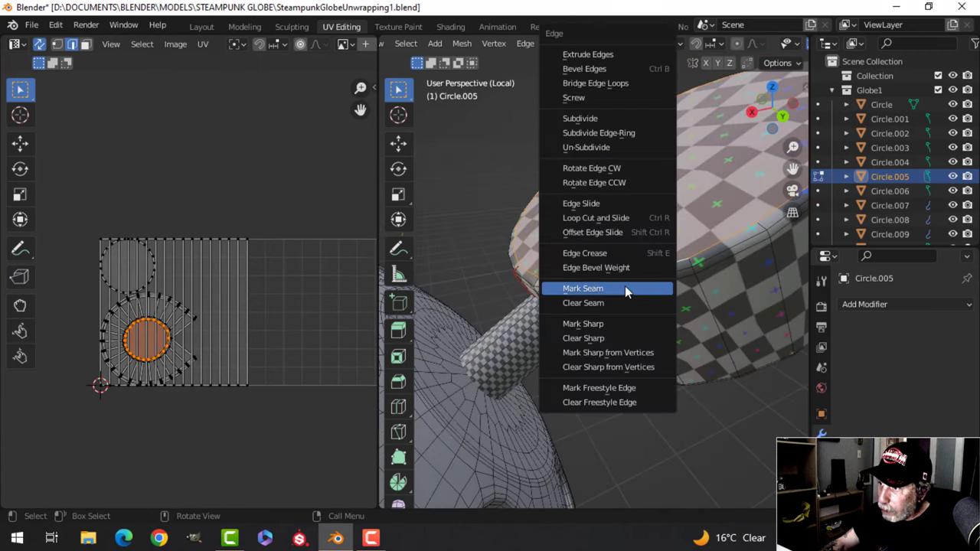
left_click(625, 287)
scroll(636, 275, "down", 2)
key("Tab")
middle_click_drag(636, 275, 653, 320)
scroll(610, 308, "up", 2)
scroll(637, 339, "up", 3)
scroll(615, 291, "down", 2)
Step: Mark a seam along one lengthwise edge of the narrow stem between the cap and the holed disc
key("Tab")
scroll(668, 322, "up", 2)
key("alt+a")
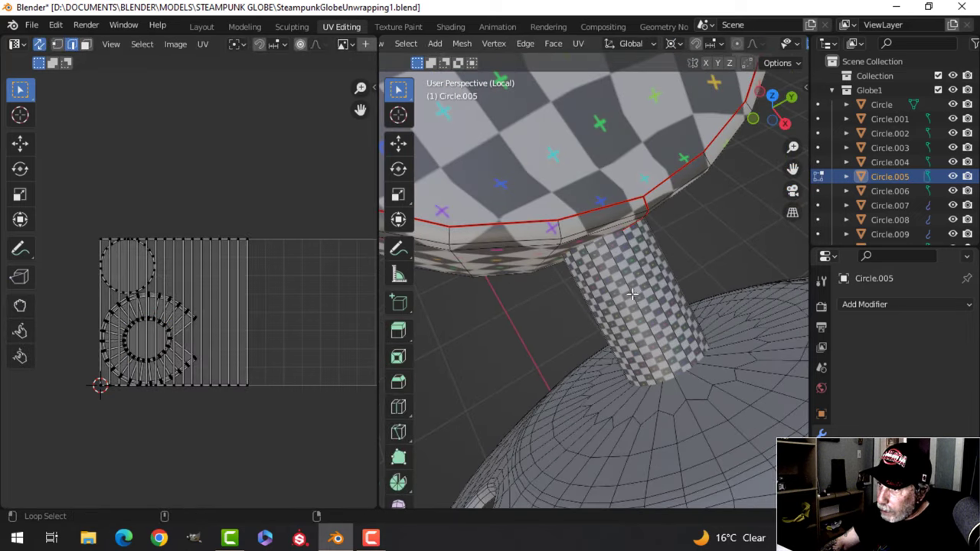
key("ctrl+e")
left_click(634, 292)
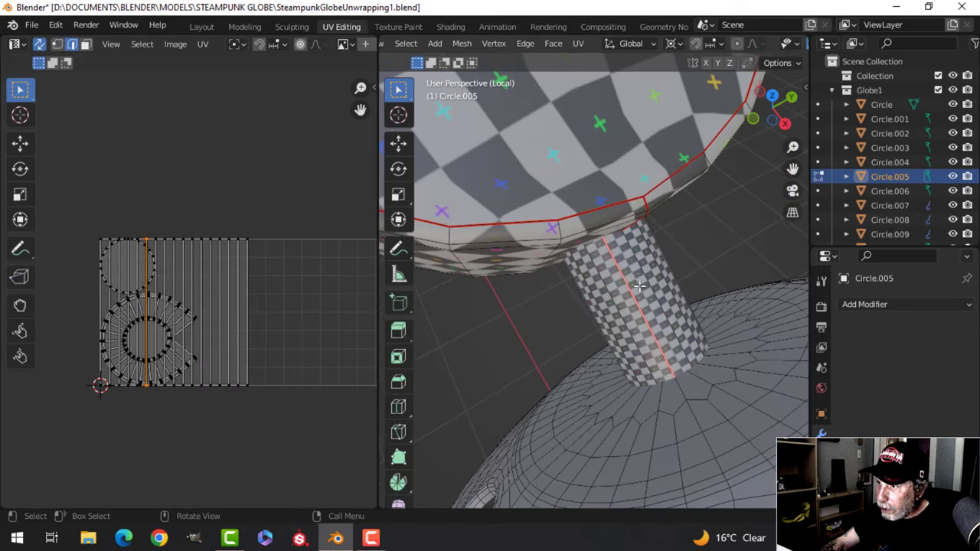
Step: Isolate the stem's linked mesh to inspect it, then reveal the rest of the geometry
key("ctrl+l")
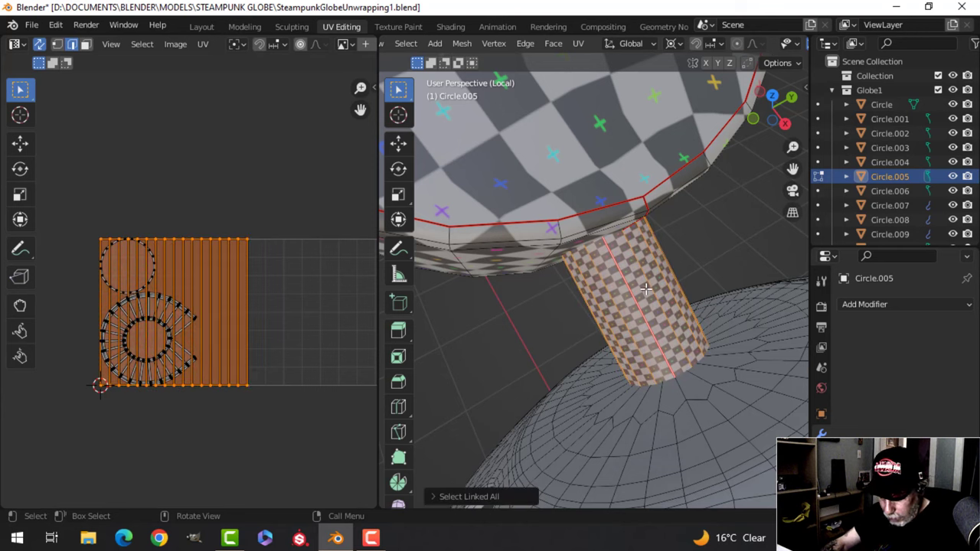
key("shift+h")
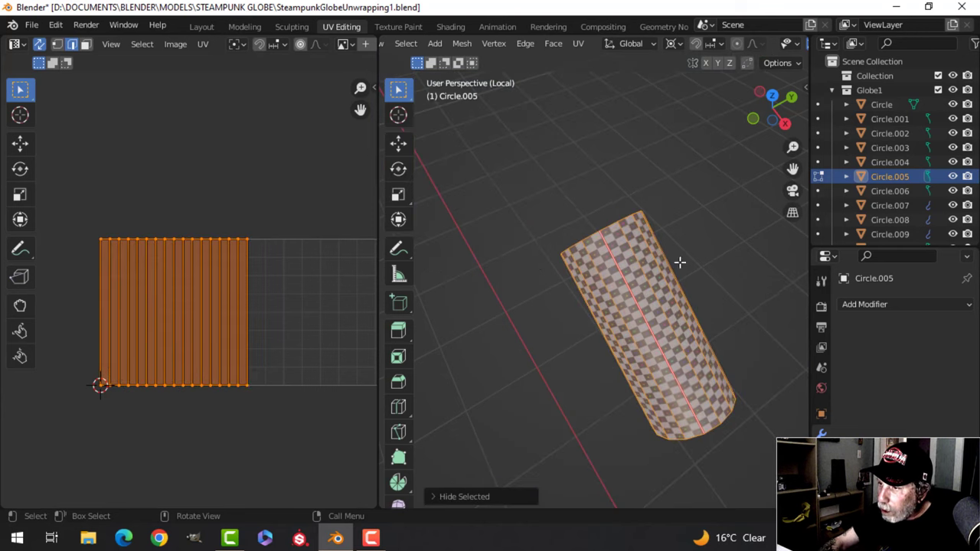
middle_click_drag(680, 263, 676, 309)
key("alt+h")
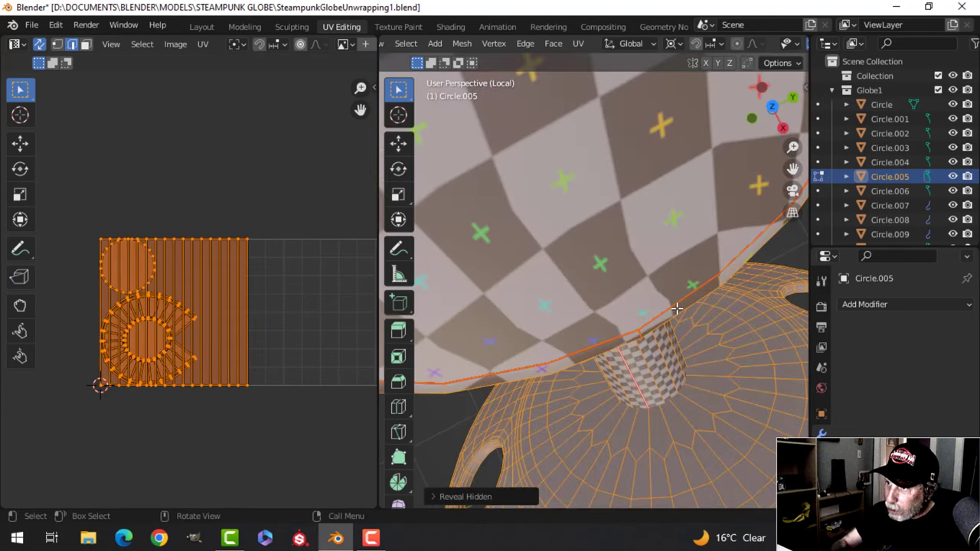
Step: Unwrap the complete linked mesh of the stem and check its checker pattern in Object Mode
key("alt+a")
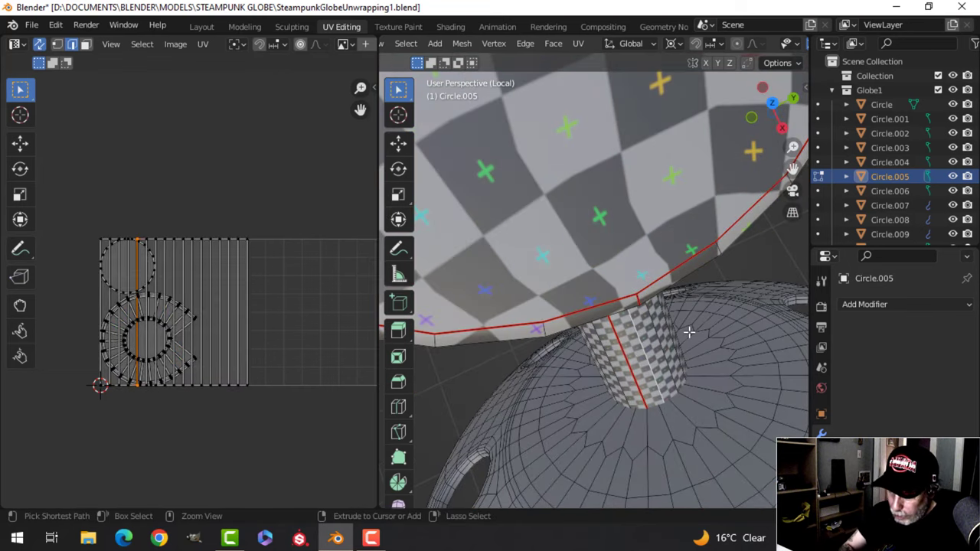
key("ctrl+l")
key("u")
left_click(619, 315)
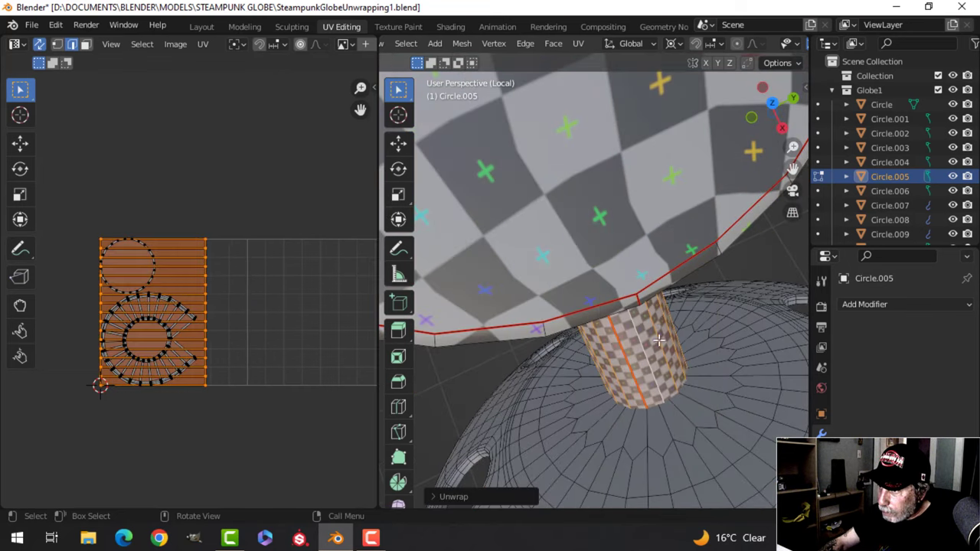
middle_click_drag(618, 315, 656, 203)
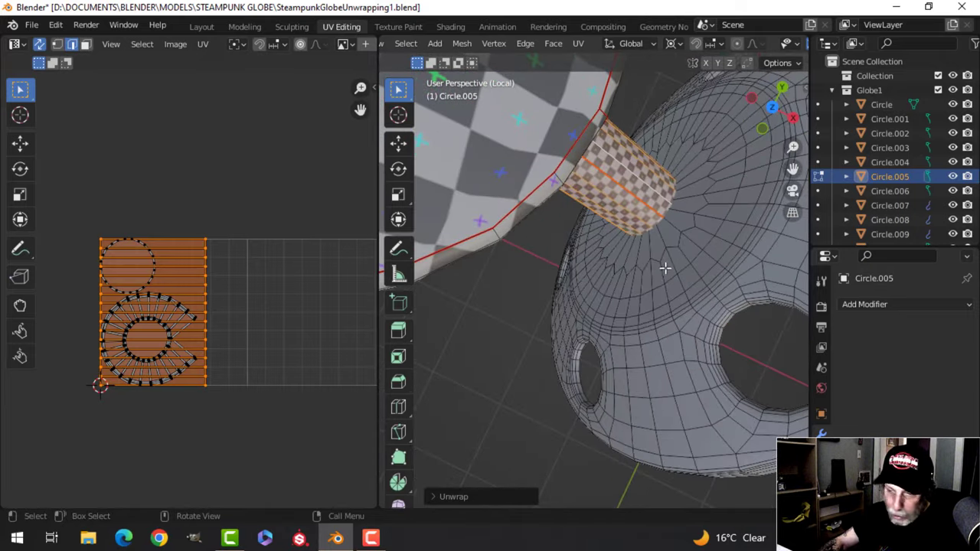
key("alt+a")
key("Tab")
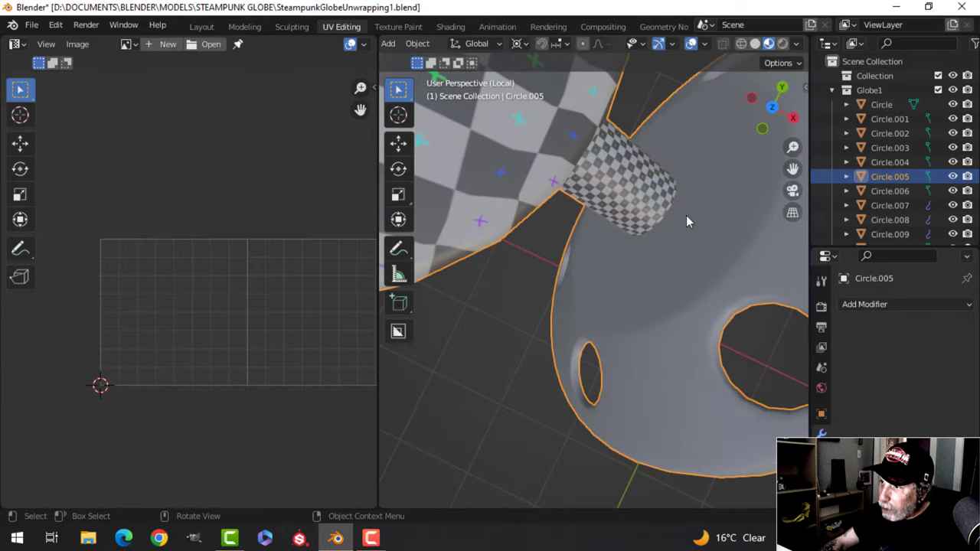
Step: Hide the stem's linked faces to expose the centre of the holed disc
key("Tab")
key("ctrl+l")
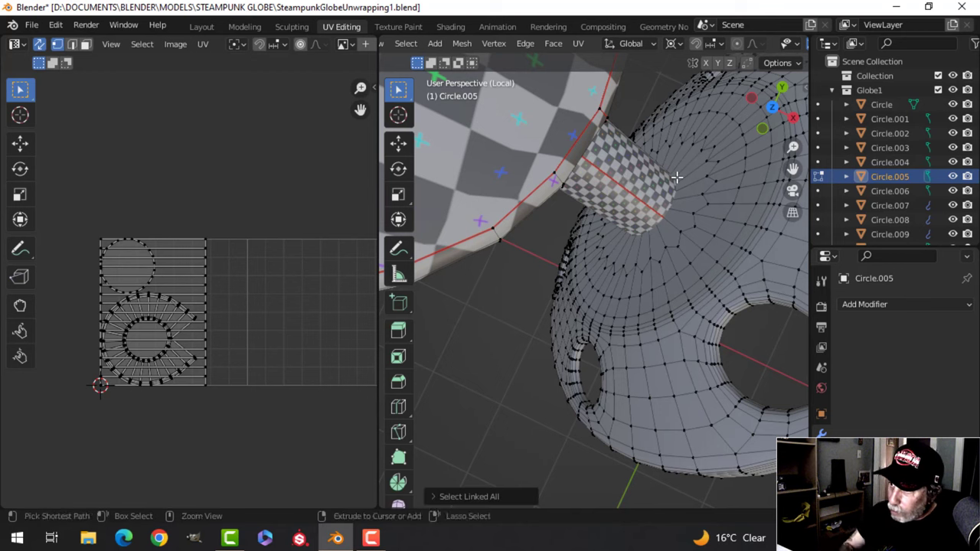
key("3")
left_click(624, 172)
key("ctrl+l")
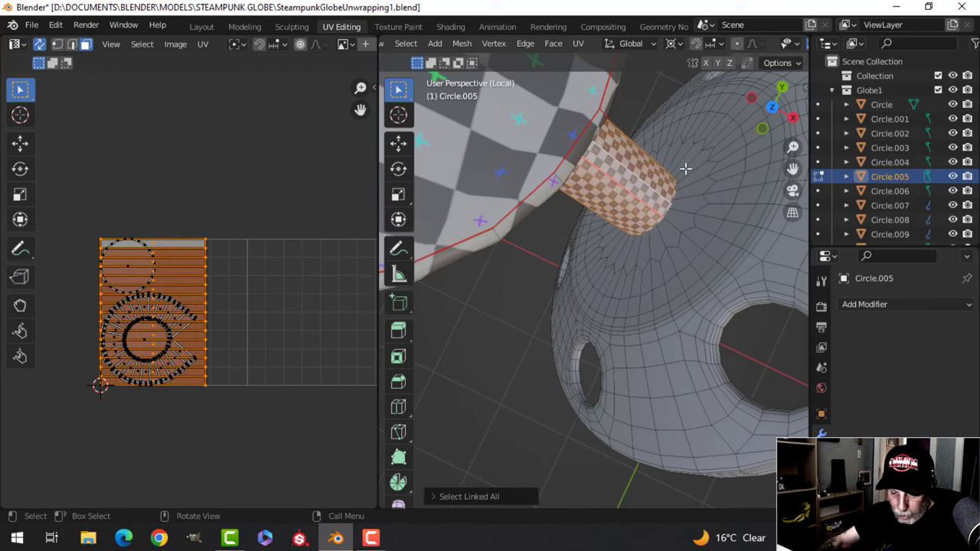
key("h")
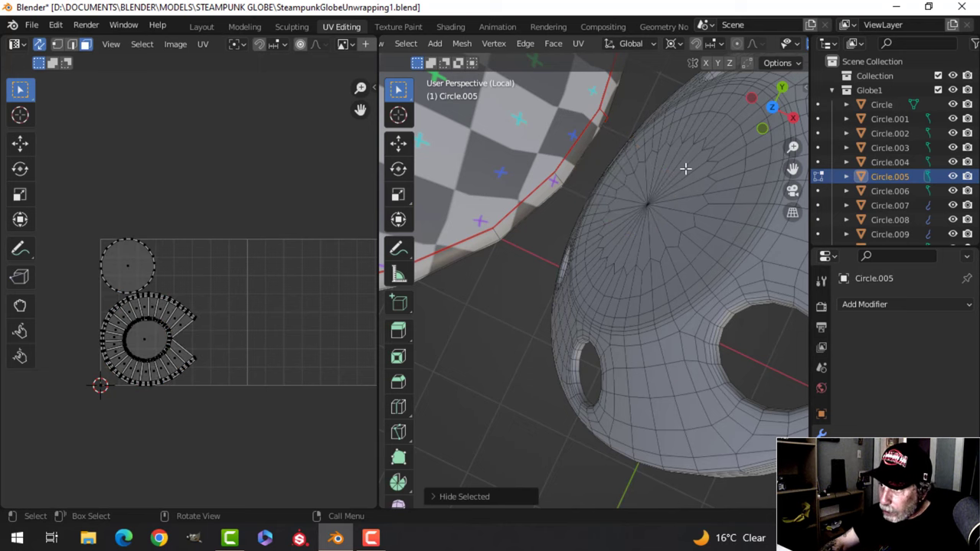
middle_click_drag(684, 166, 691, 222)
Step: Delete the centre vertex and its surrounding ring on the holed disc, then fill the opening with a single face
key("1")
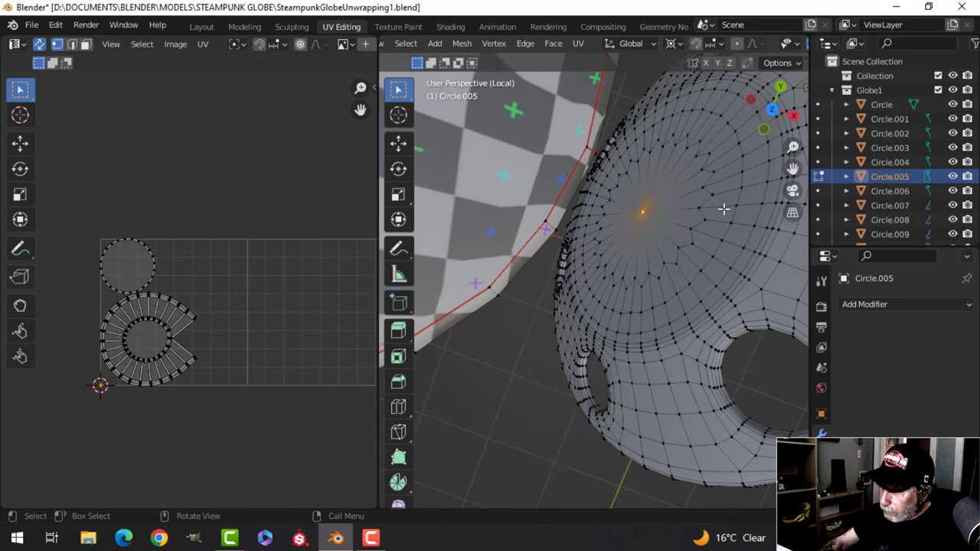
key("ctrl+KP_Add")
key("x")
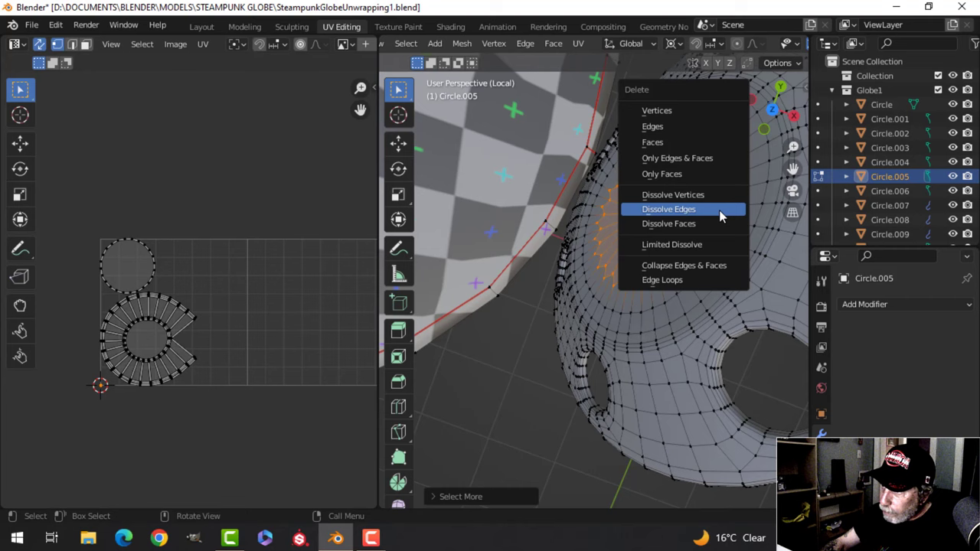
left_click(680, 111)
key("2")
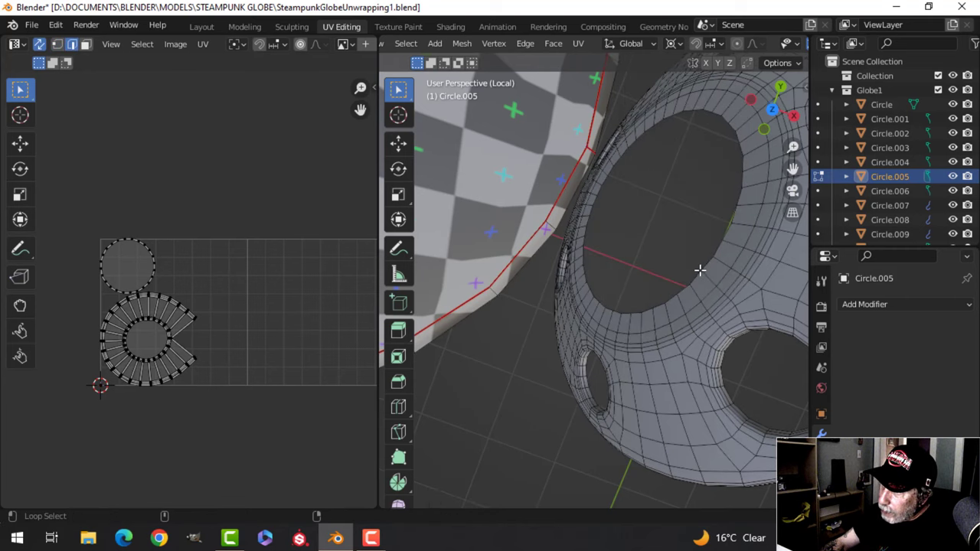
key("f")
Step: Mark seams on the edge loops around all the round holes in the disc
middle_click_drag(754, 258, 737, 142)
middle_click_drag(796, 168, 747, 222)
middle_click_drag(472, 334, 610, 287)
scroll(579, 280, "up", 3)
scroll(609, 286, "up", 4)
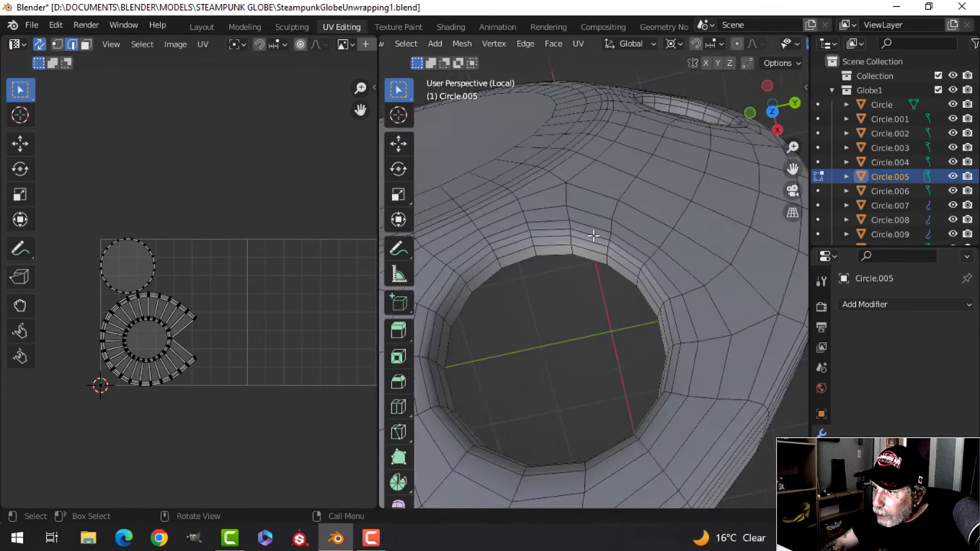
scroll(592, 247, "down", 5)
middle_click_drag(684, 262, 602, 279)
scroll(598, 281, "up", 3)
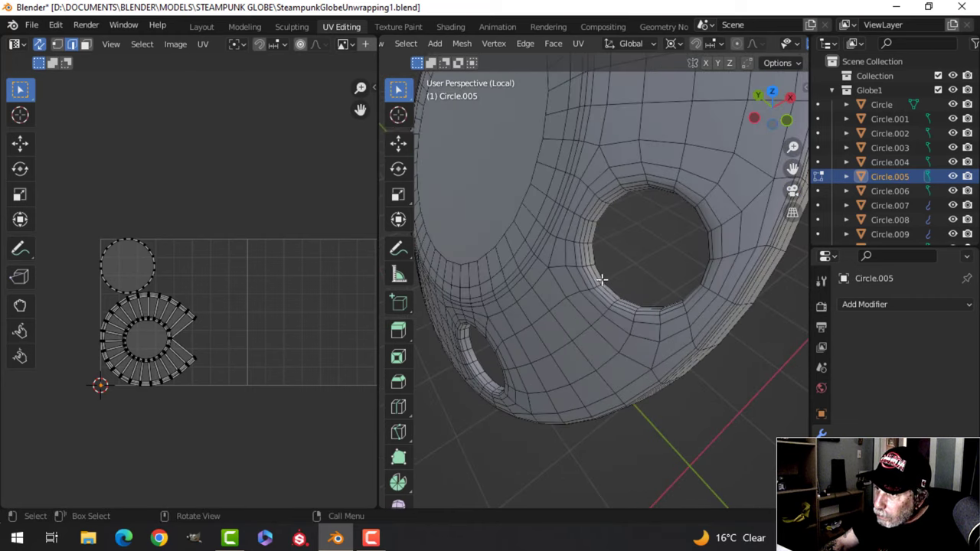
left_click(576, 226, "alt")
middle_click_drag(575, 226, 505, 318)
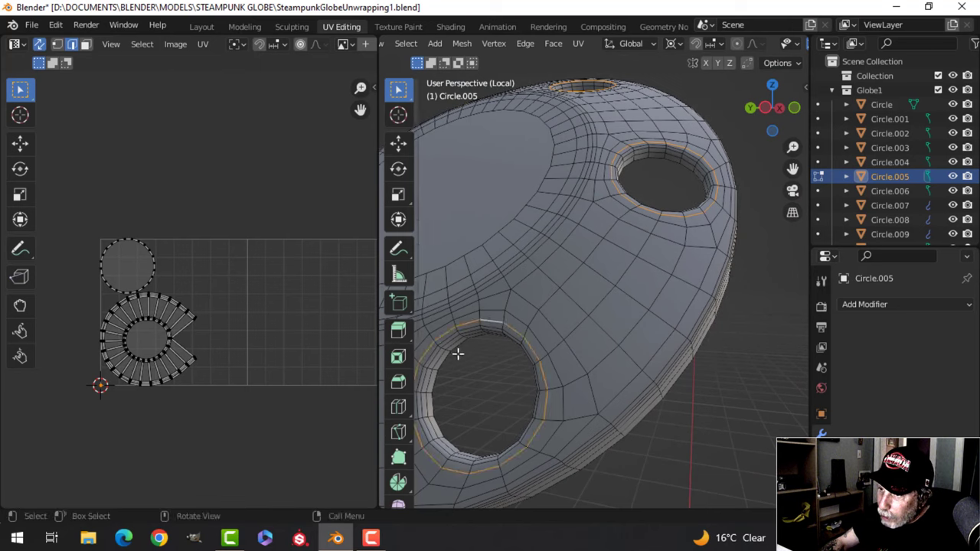
middle_click_drag(456, 352, 609, 294)
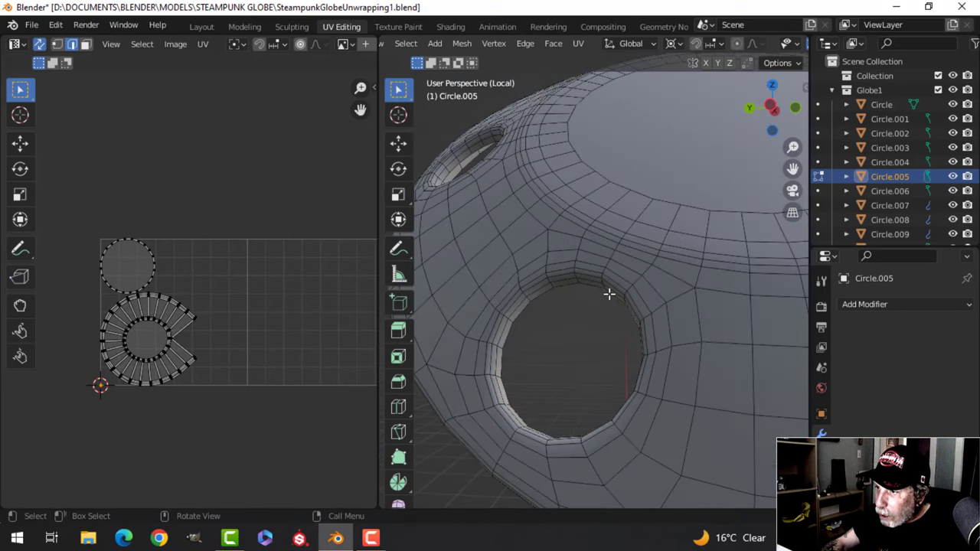
middle_click_drag(526, 274, 592, 369)
key("ctrl+e")
left_click(587, 378)
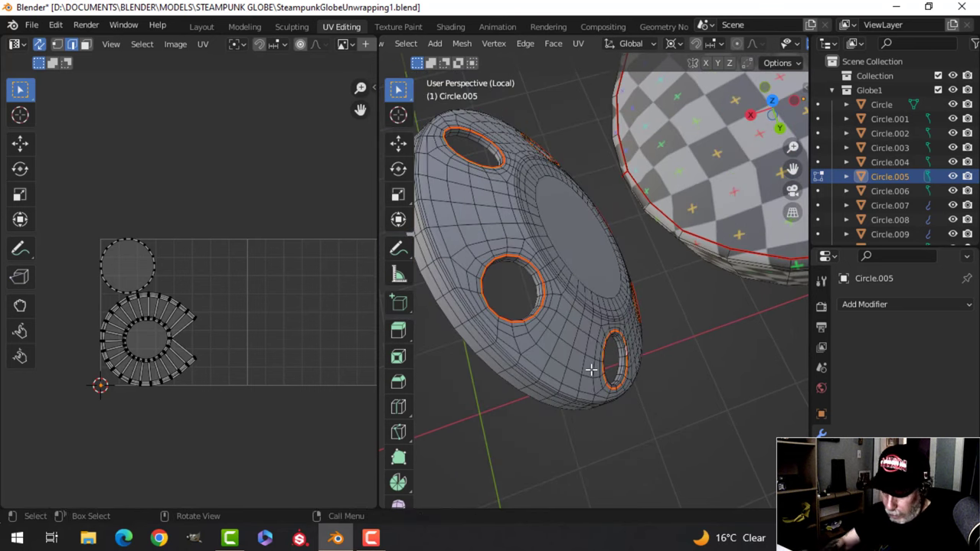
Step: Unwrap the complete linked mesh of the holed disc and check its checker pattern in Object Mode
key("ctrl+l")
key("u")
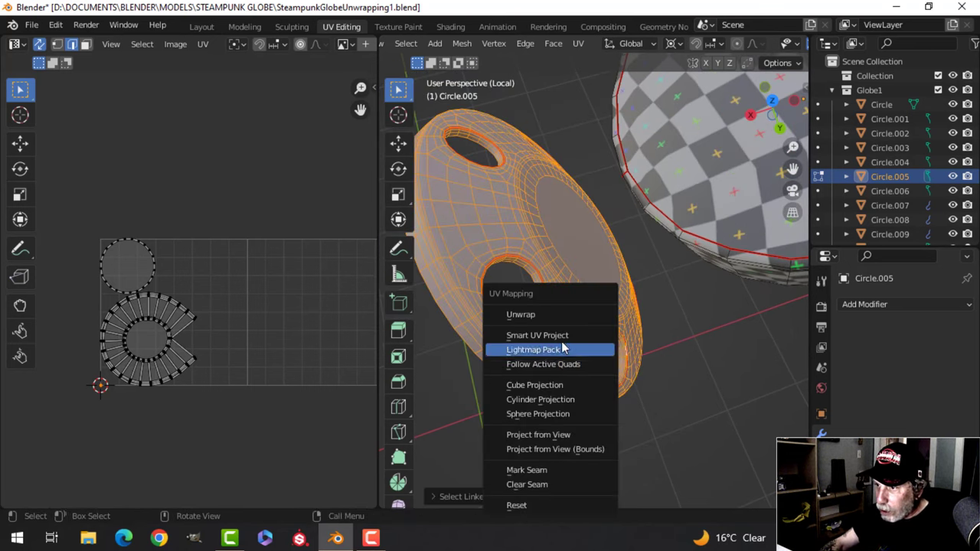
left_click(552, 315)
scroll(594, 314, "down", 2)
middle_click_drag(595, 314, 625, 302)
key("Tab")
key("alt+a")
left_click(591, 277)
key("Tab")
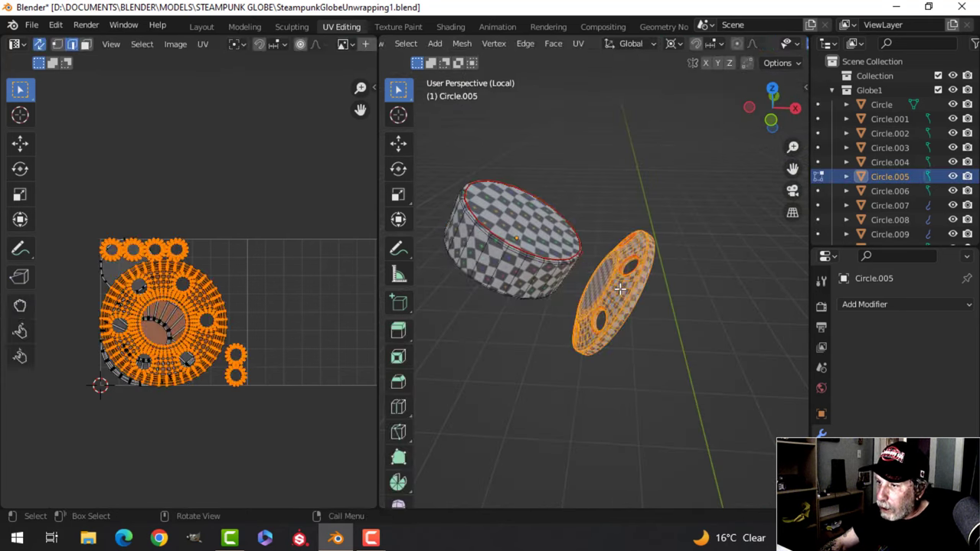
Step: Reveal the hidden stem, unwrap all of Circle.005's mesh together, and leave local view in Object Mode
key("alt+h")
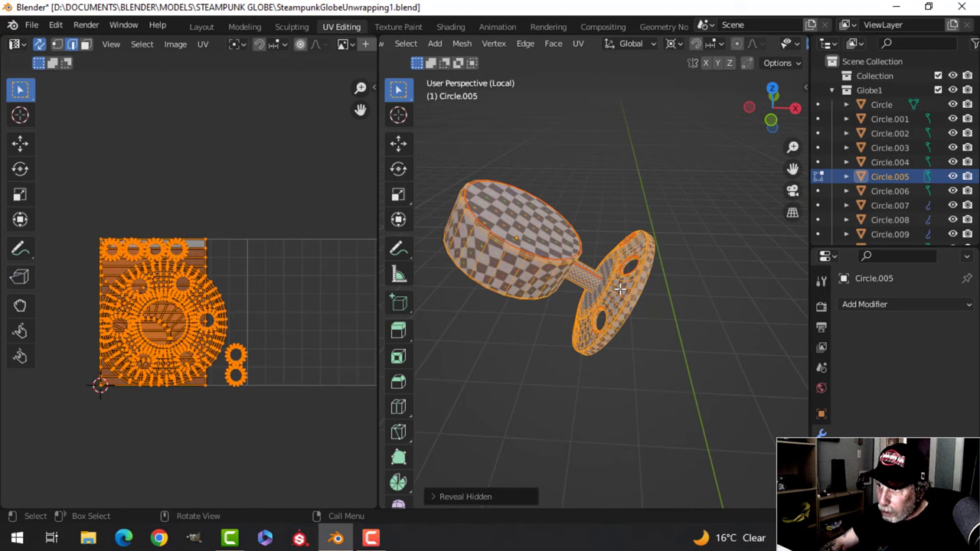
key("u")
left_click(606, 292)
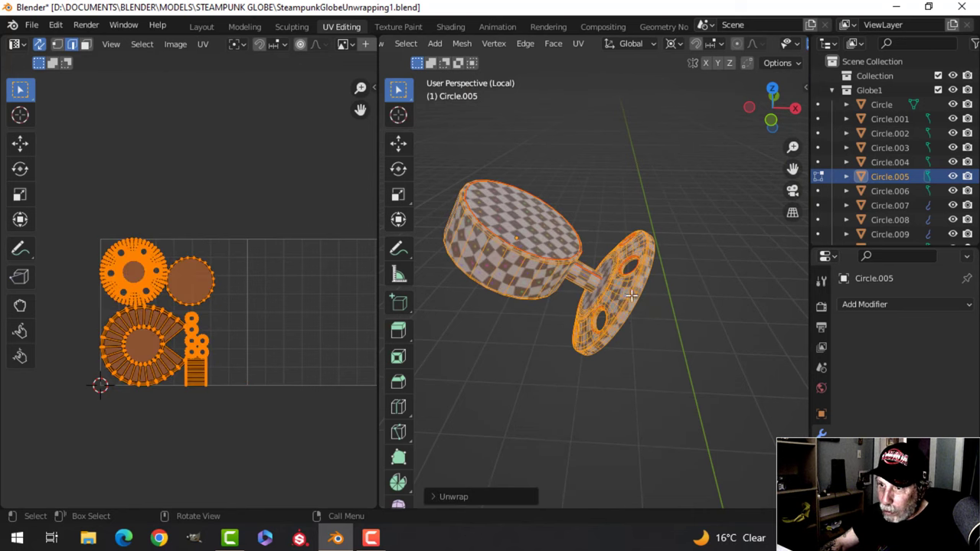
middle_click_drag(635, 285, 558, 263)
key("Tab")
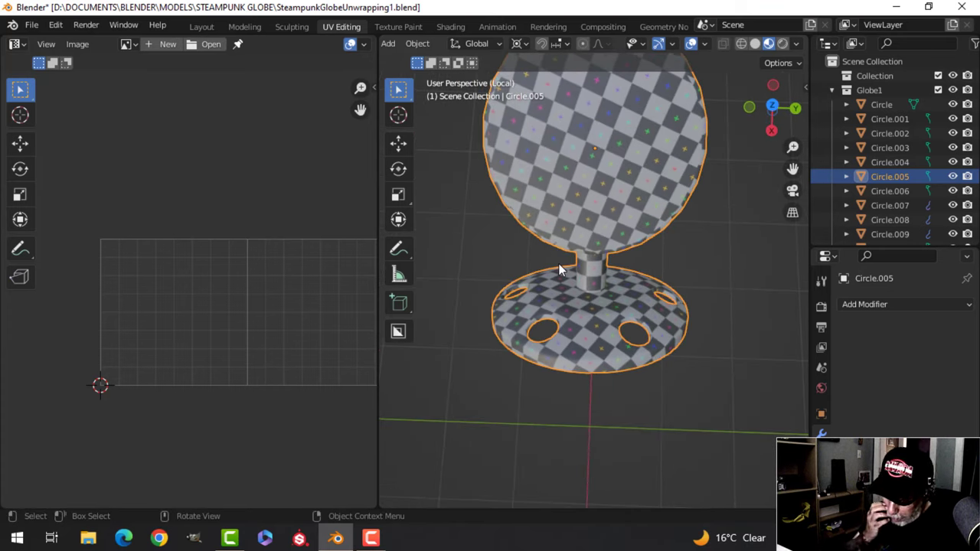
key("KP_Divide")
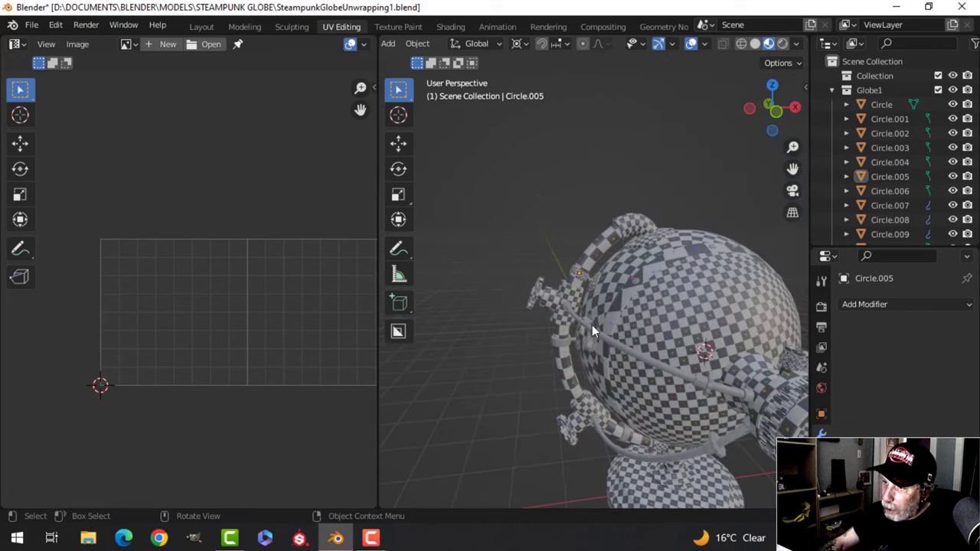
Step: Inspect the globe's valves, pipes and brackets for parts that still lack the checker pattern
scroll(592, 325, "up", 4)
middle_click_drag(591, 326, 638, 211, "shift")
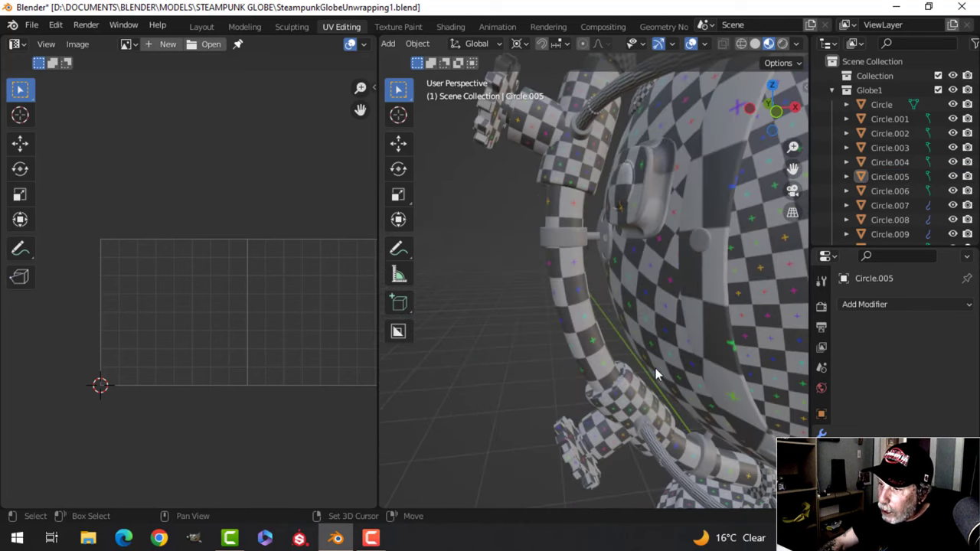
middle_click_drag(655, 368, 534, 268)
scroll(534, 262, "down", 5)
middle_click_drag(560, 216, 569, 238)
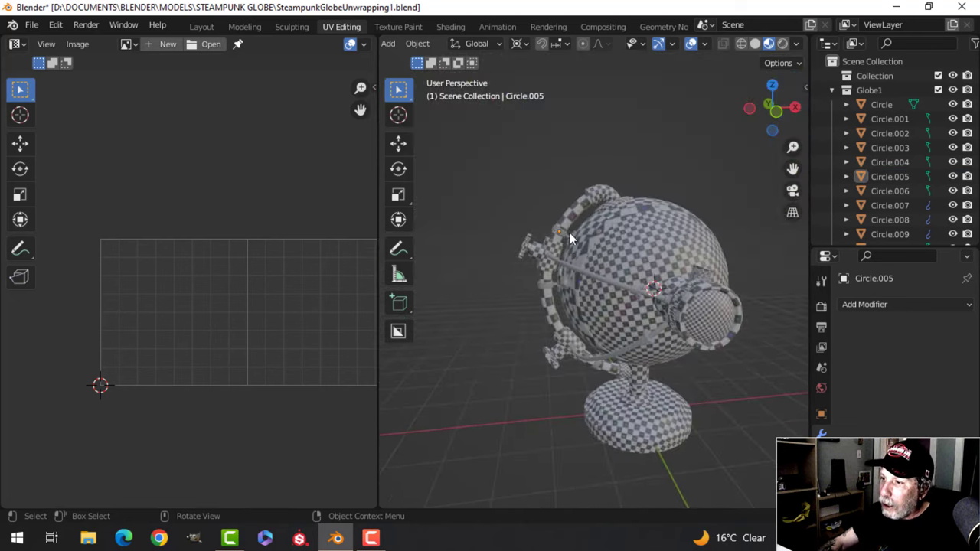
middle_click_drag(523, 304, 619, 300)
scroll(677, 330, "up", 3)
scroll(632, 329, "up", 4)
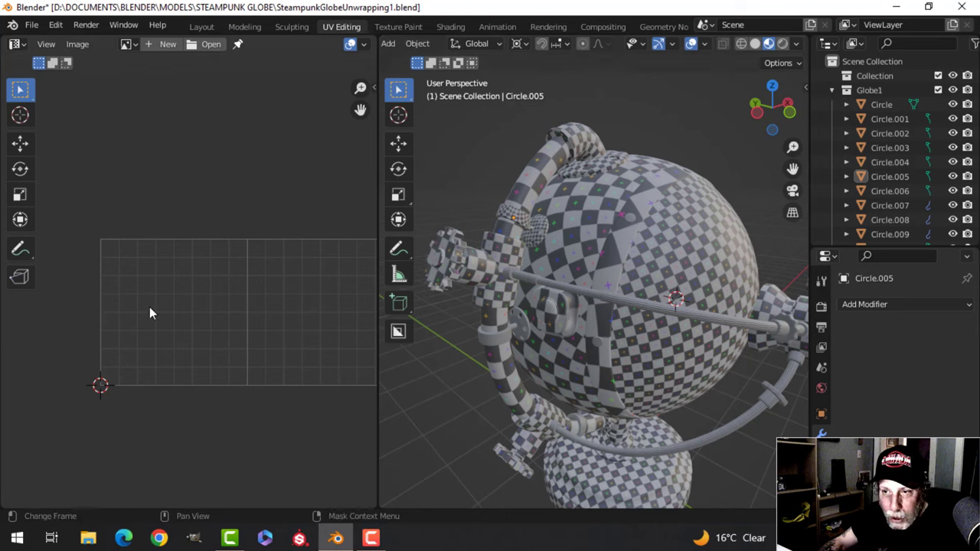
Step: Examine the row of UV tiles and the checker pattern on the valve handwheels and the whole globe
scroll(269, 311, "down", 4)
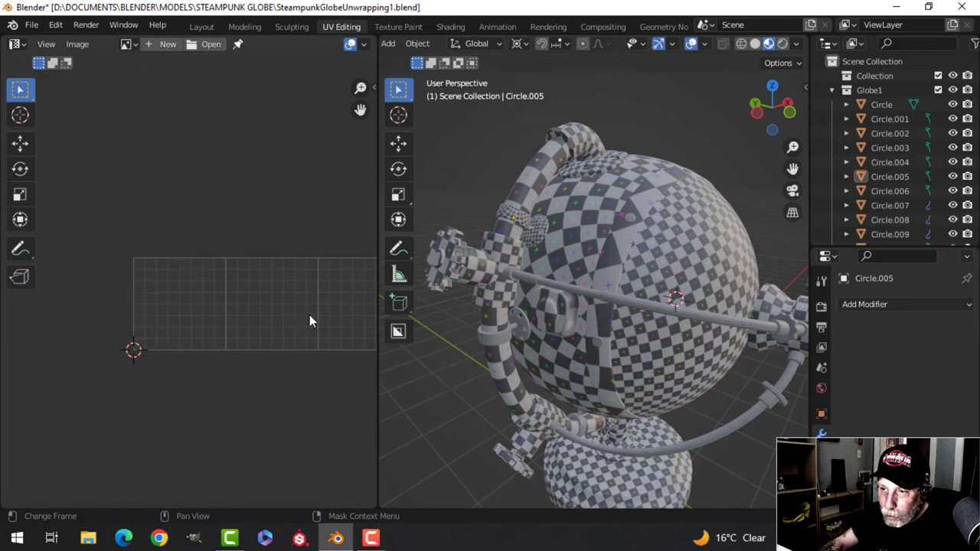
middle_click_drag(317, 311, 184, 291, "shift")
scroll(261, 294, "down", 1)
middle_click_drag(570, 287, 626, 293)
scroll(632, 283, "up", 6)
middle_click_drag(559, 293, 600, 287)
scroll(610, 308, "down", 3)
scroll(610, 308, "up", 5)
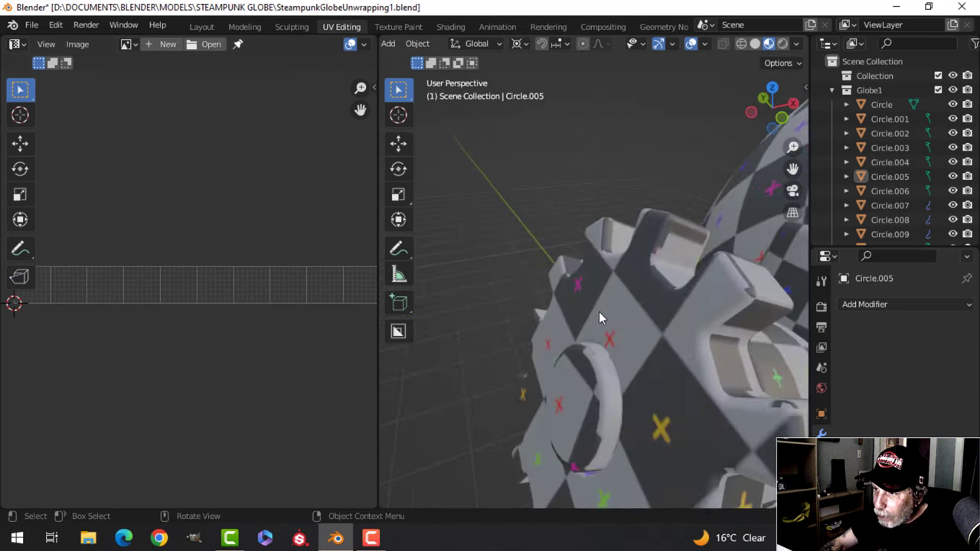
scroll(602, 337, "down", 6)
middle_click_drag(609, 335, 579, 310)
scroll(582, 309, "down", 3)
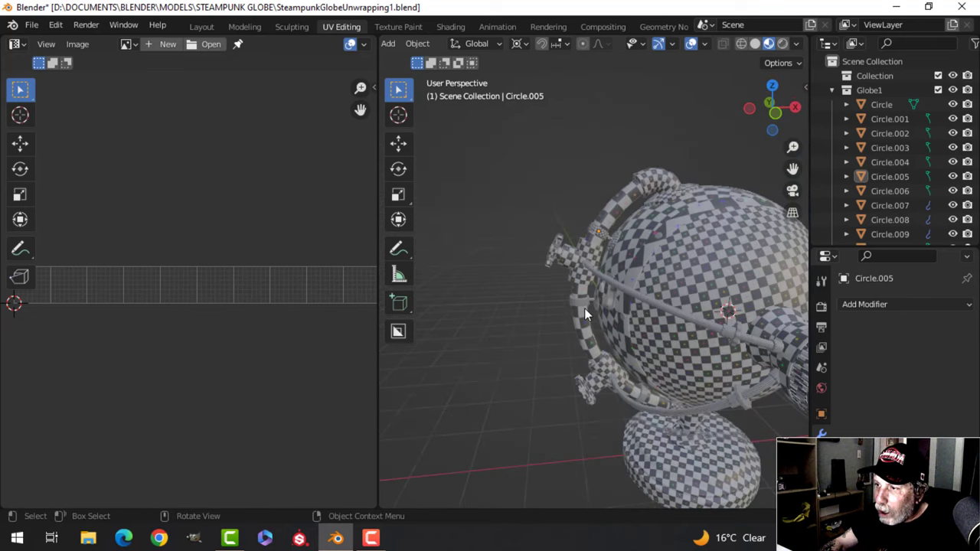
middle_click_drag(675, 270, 627, 271, "shift")
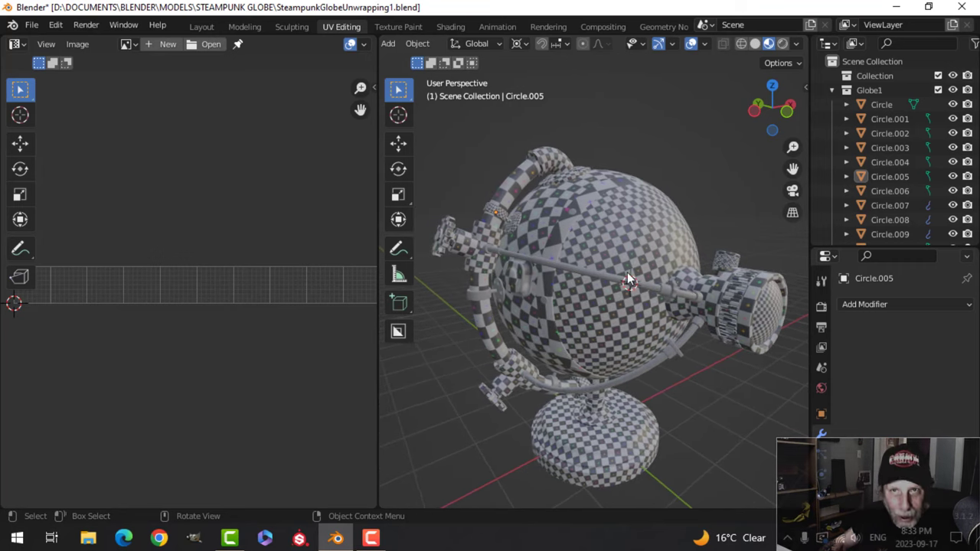